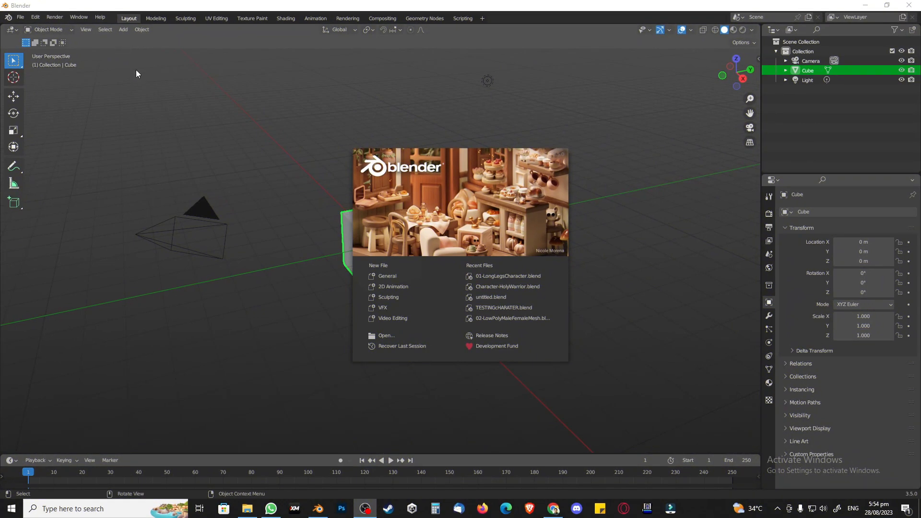
Dismiss the splash screen and deselect the default cube
{"action": "left_click", "coordinate": [47, 7]}
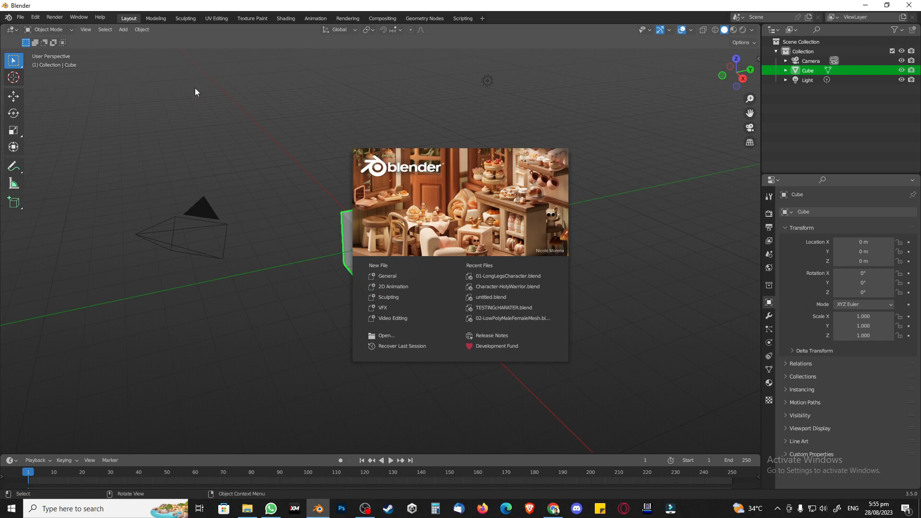
{"action": "left_click", "coordinate": [13, 19]}
{"action": "left_click", "coordinate": [21, 17]}
{"action": "left_click", "coordinate": [10, 17]}
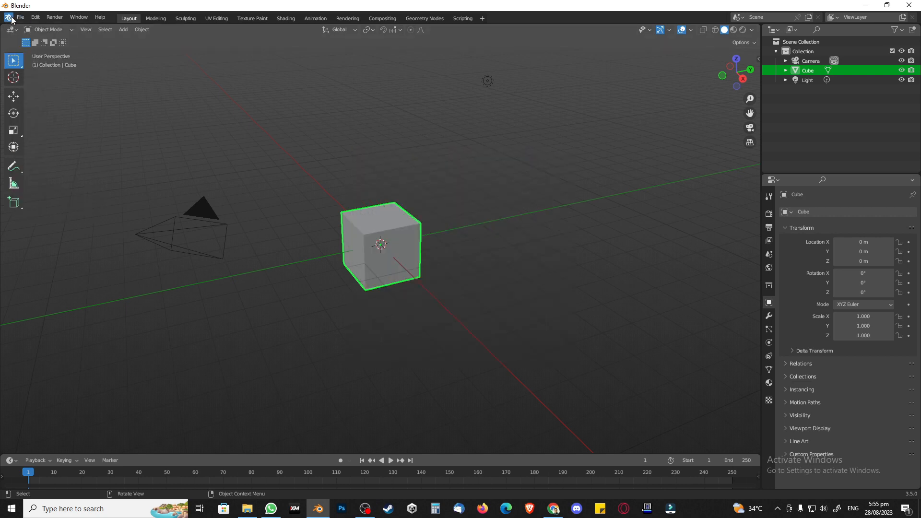
{"action": "left_click", "coordinate": [12, 18]}
{"action": "left_click", "coordinate": [36, 37]}
{"action": "left_click", "coordinate": [559, 183]}
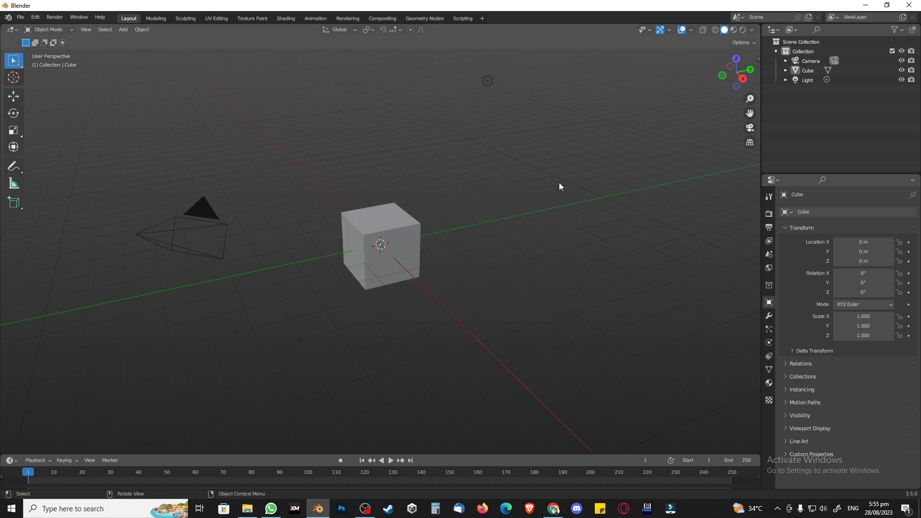
Turn on the Screencast Keys display for the 3D viewport, keeping its default settings
{"action": "key", "text": "n"}
{"action": "left_click", "coordinate": [755, 216]}
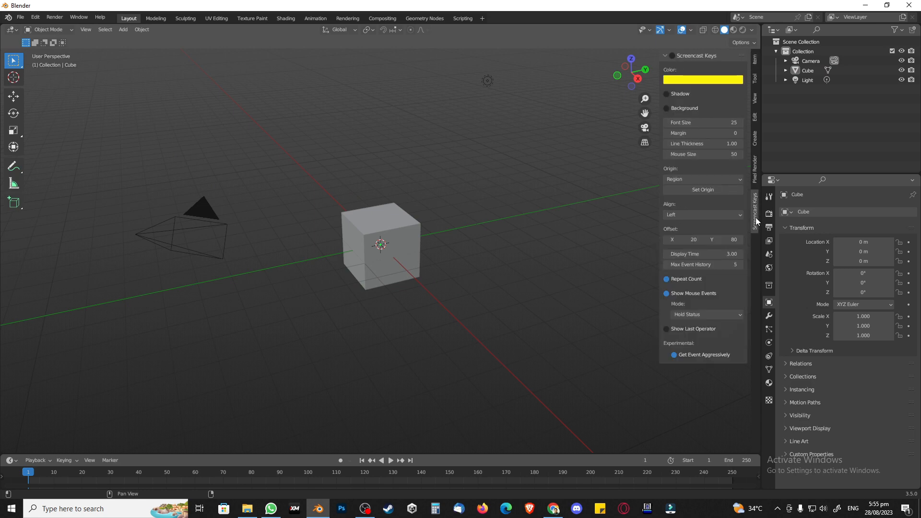
{"action": "left_click", "coordinate": [669, 55]}
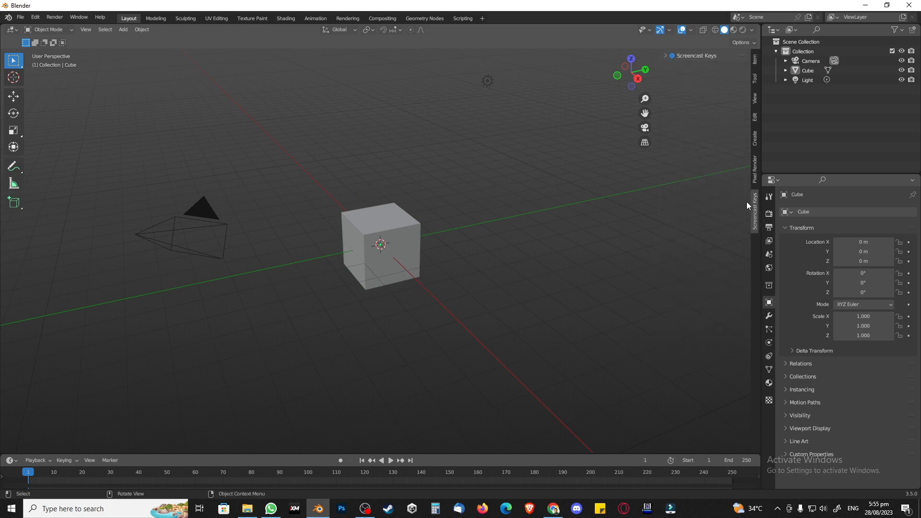
{"action": "left_click", "coordinate": [665, 55]}
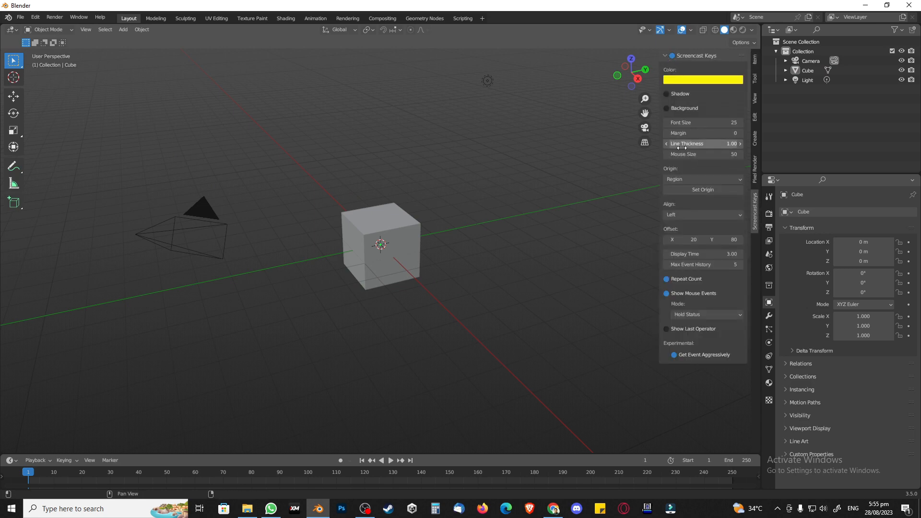
{"action": "right_click", "coordinate": [442, 307]}
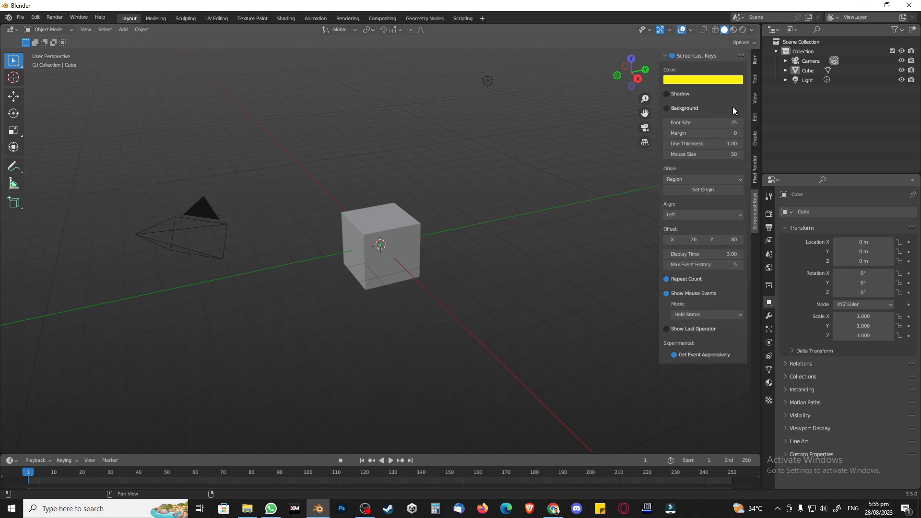
{"action": "left_click", "coordinate": [666, 56]}
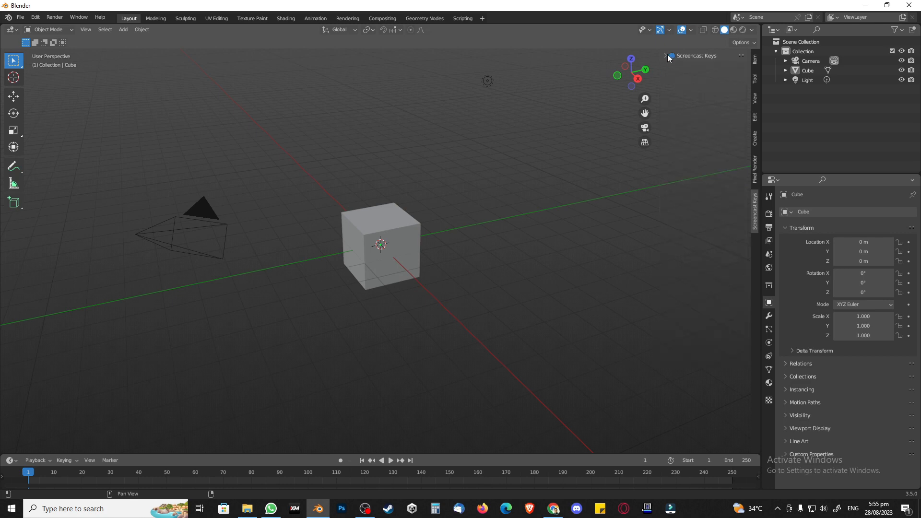
{"action": "key", "text": "alt"}
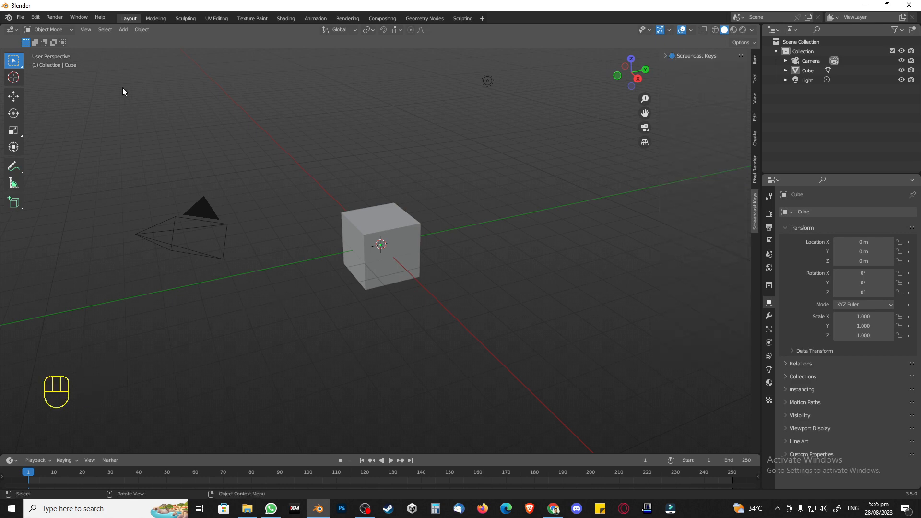
Create a new file from the General template and bring up the splash screen again
{"action": "left_click", "coordinate": [20, 18]}
{"action": "mouse_move", "coordinate": [31, 29]}
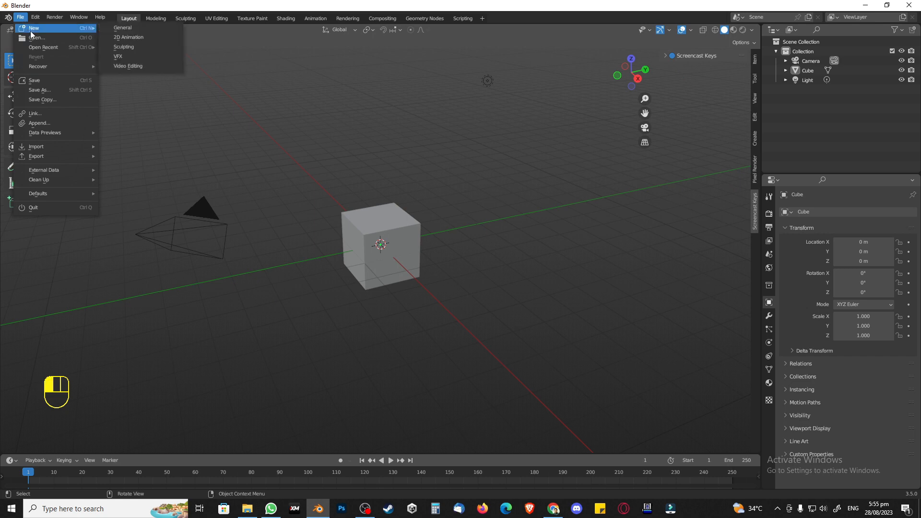
{"action": "left_click", "coordinate": [126, 29]}
{"action": "left_click", "coordinate": [495, 272]}
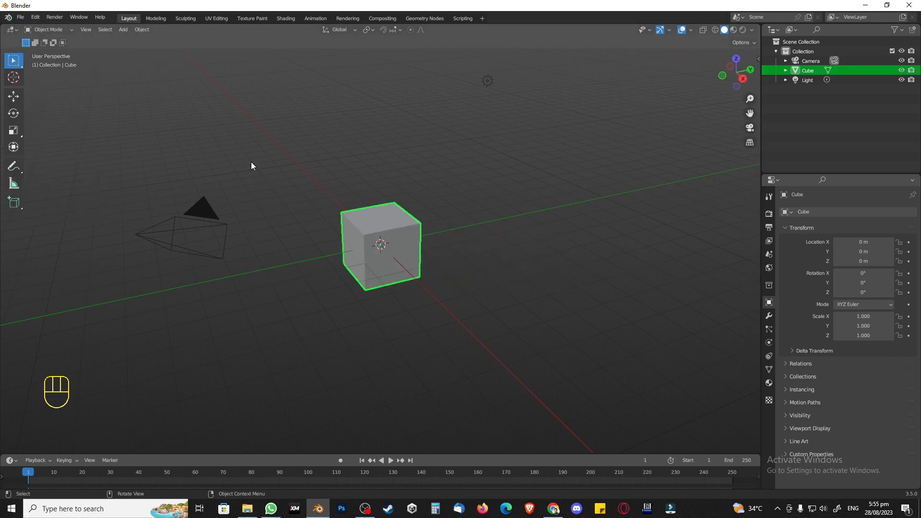
{"action": "left_click", "coordinate": [9, 18]}
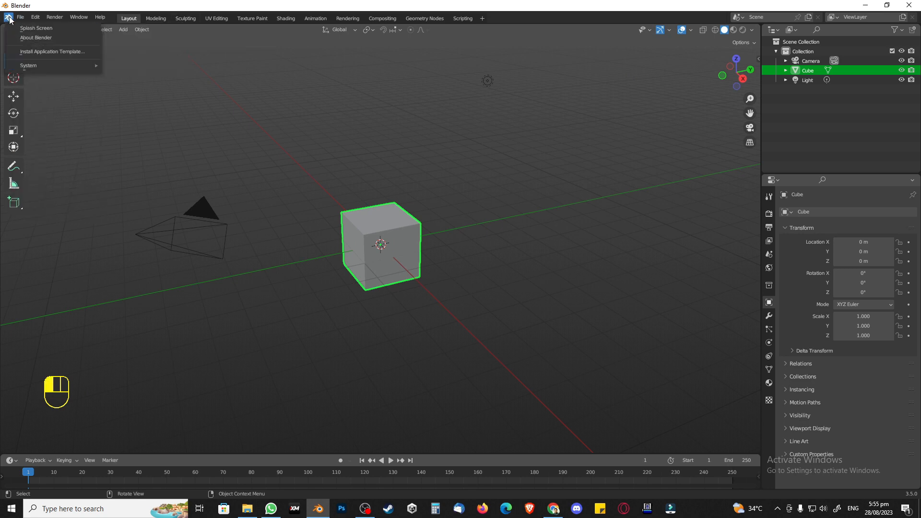
{"action": "left_click", "coordinate": [36, 28]}
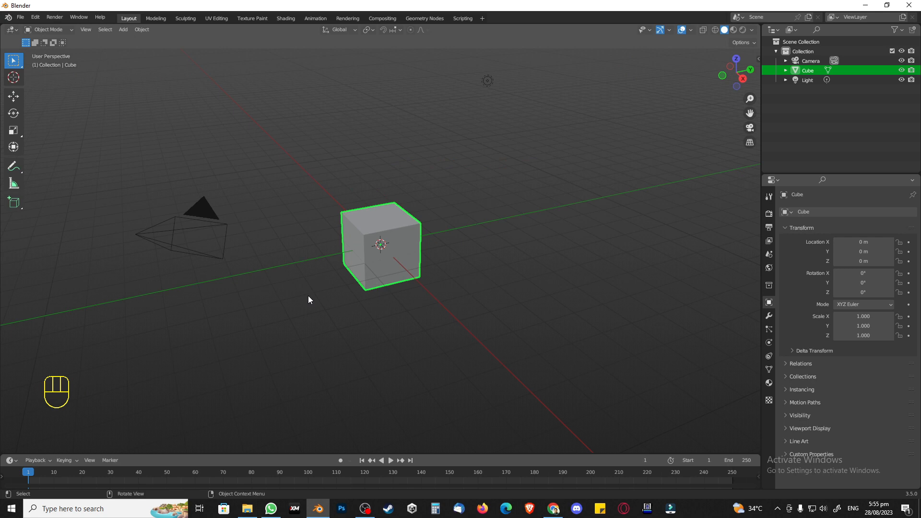
Delete all default objects from the scene: the camera, cube and light
{"action": "key", "text": "a"}
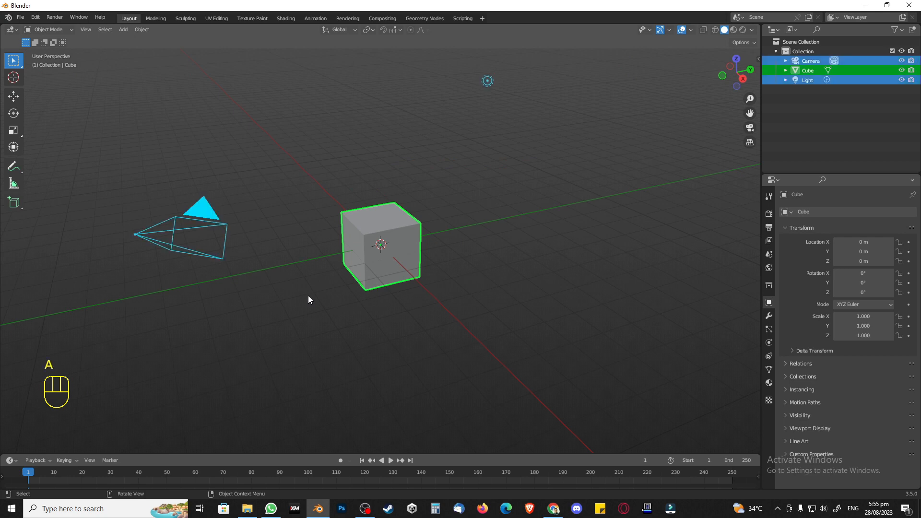
{"action": "key", "text": "Delete"}
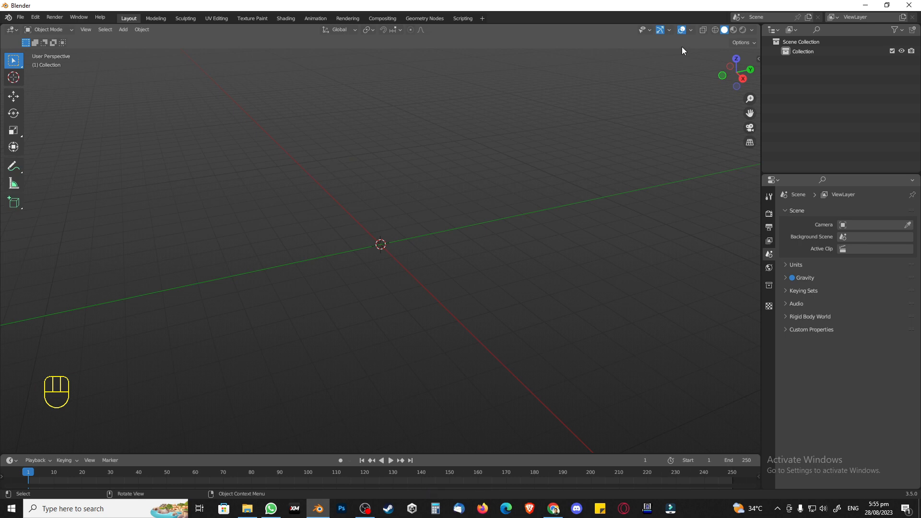
Set viewport shading color to Texture and enable Cavity of type Both, with World Space ridge and valley 2.5 and Screen Space ridge and valley 2
{"action": "left_click", "coordinate": [752, 31]}
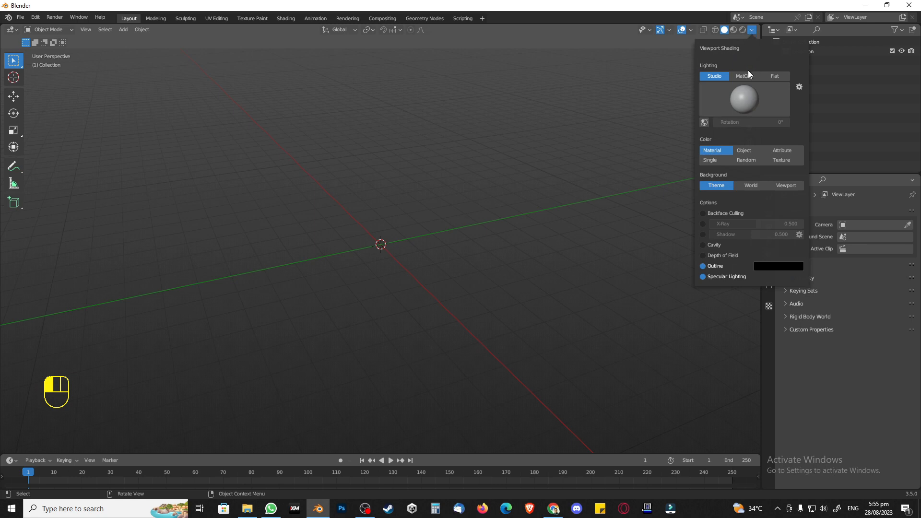
{"action": "left_click", "coordinate": [782, 160]}
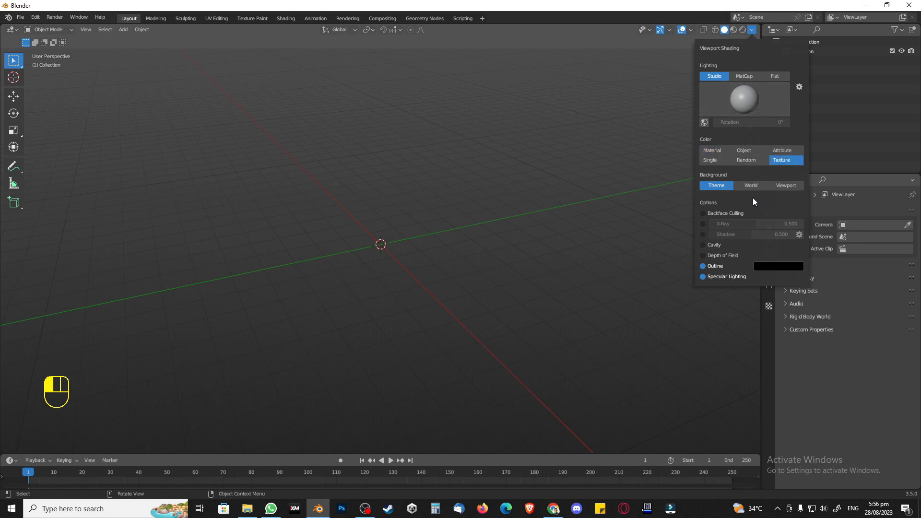
{"action": "left_click", "coordinate": [720, 247]}
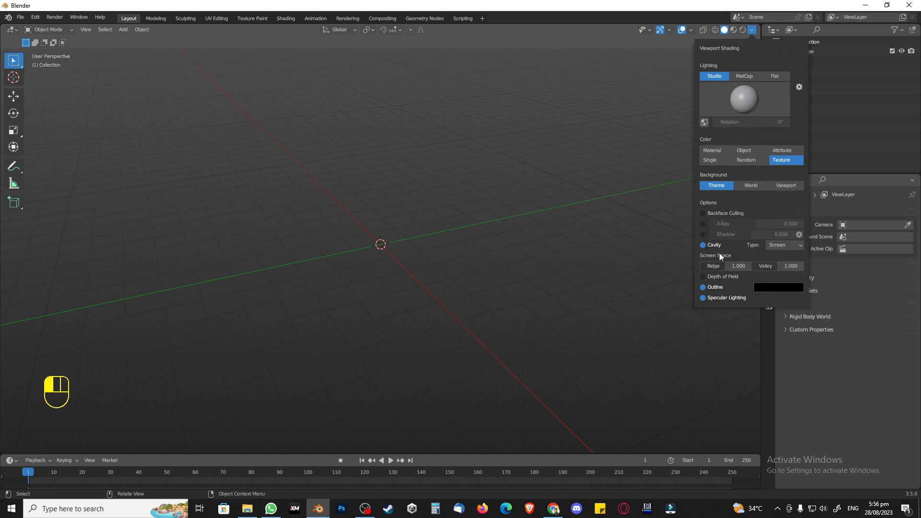
{"action": "left_click", "coordinate": [781, 246]}
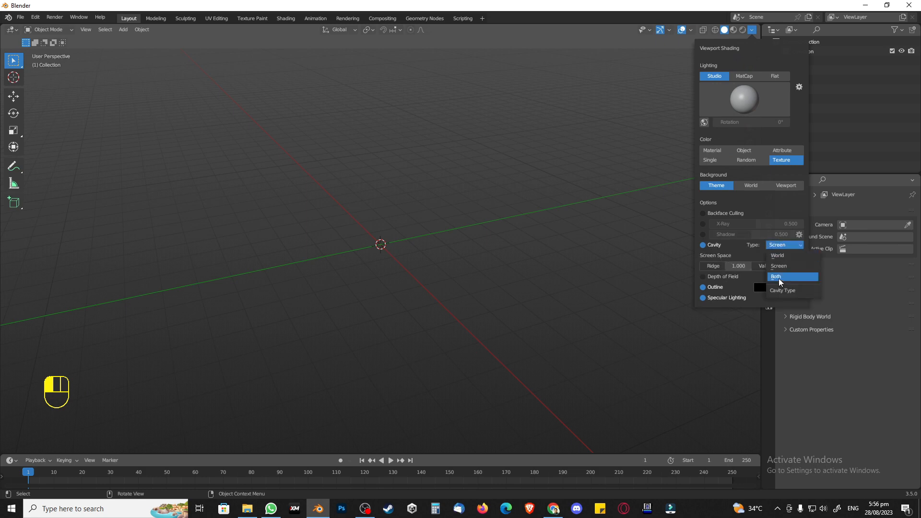
{"action": "left_click", "coordinate": [763, 275]}
{"action": "left_click_drag", "start_coordinate": [762, 266], "coordinate": [794, 266]}
{"action": "left_click_drag", "start_coordinate": [734, 287], "coordinate": [803, 287]}
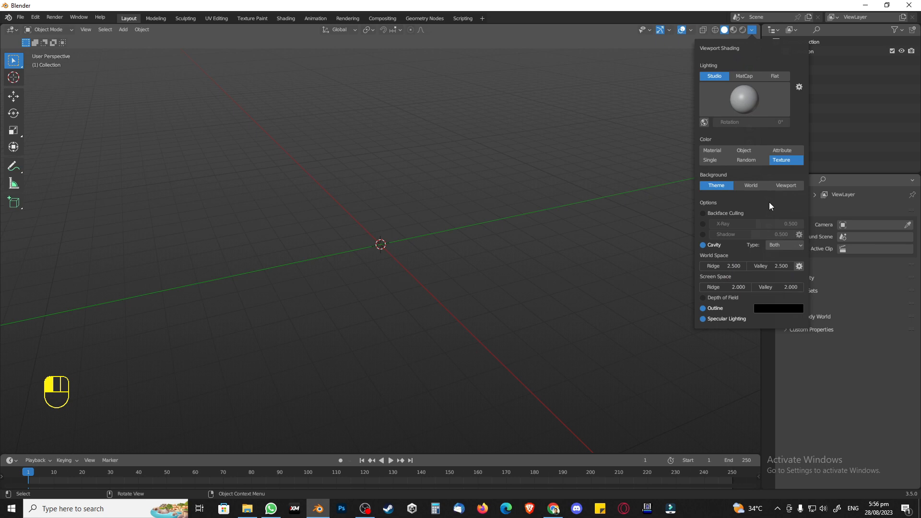
{"action": "left_click", "coordinate": [754, 36]}
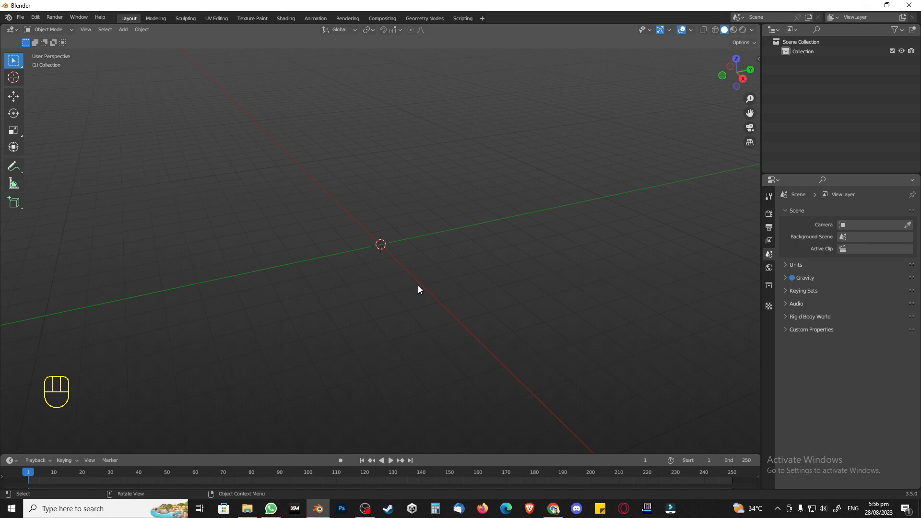
Add a mesh cube at the world origin while in the front orthographic view
{"action": "key", "text": "KP_1"}
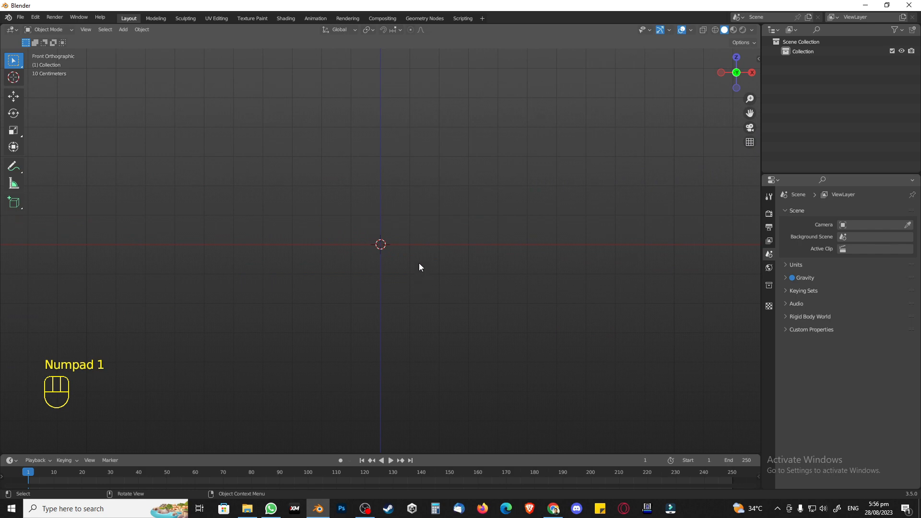
{"action": "scroll", "coordinate": [419, 263], "scroll_direction": "down", "scroll_amount": 3}
{"action": "middle_click_drag", "start_coordinate": [414, 184], "coordinate": [405, 202]}
{"action": "key", "text": "KP_1"}
{"action": "key", "text": "shift+a"}
{"action": "mouse_move", "coordinate": [405, 203]}
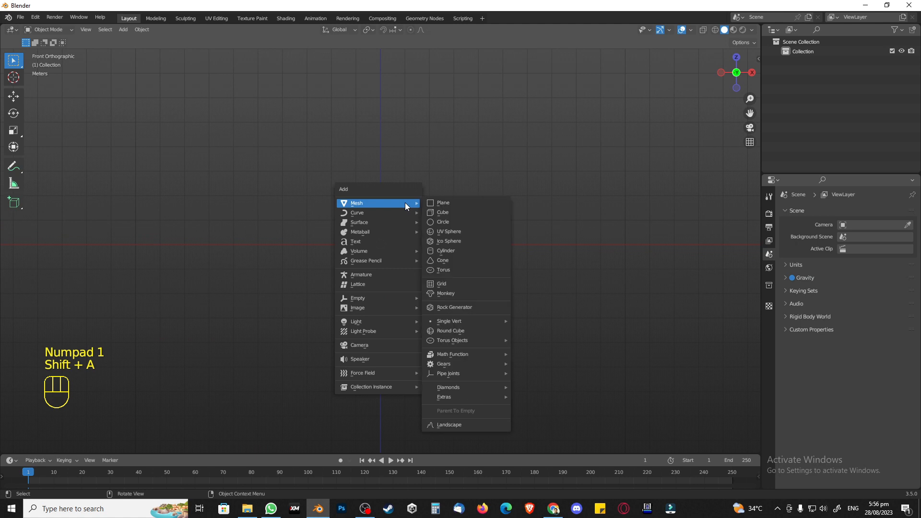
{"action": "left_click", "coordinate": [448, 212]}
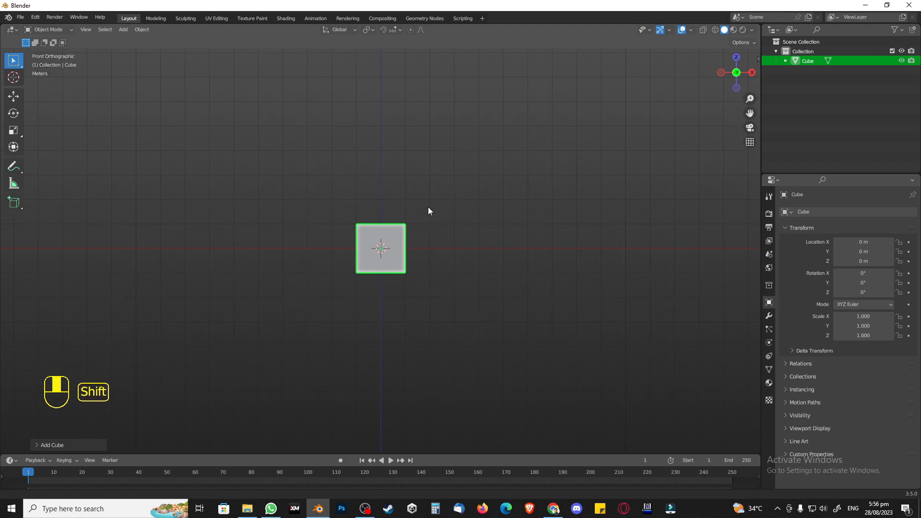
Move the cube straight up along the Z axis by about 7.05 m
{"action": "middle_click_drag", "start_coordinate": [428, 207], "coordinate": [389, 196], "text": "shift"}
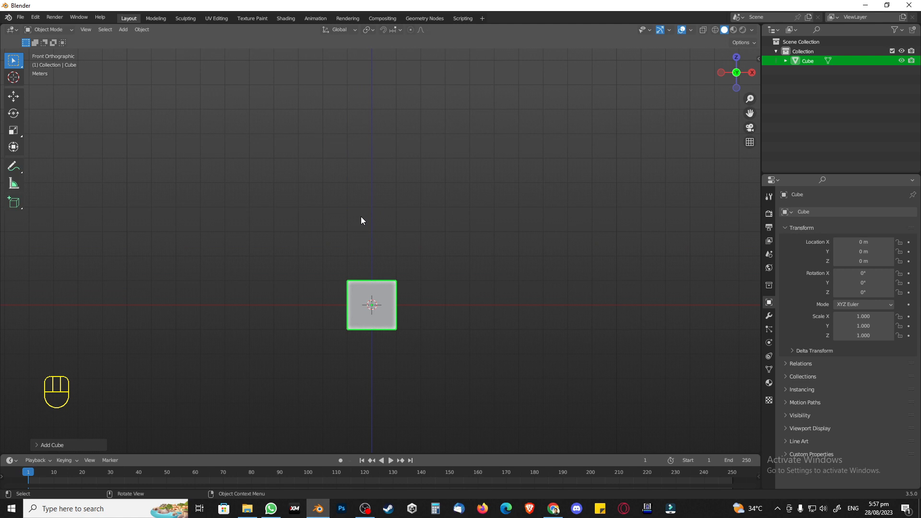
{"action": "key", "text": "g"}
{"action": "key", "text": "z"}
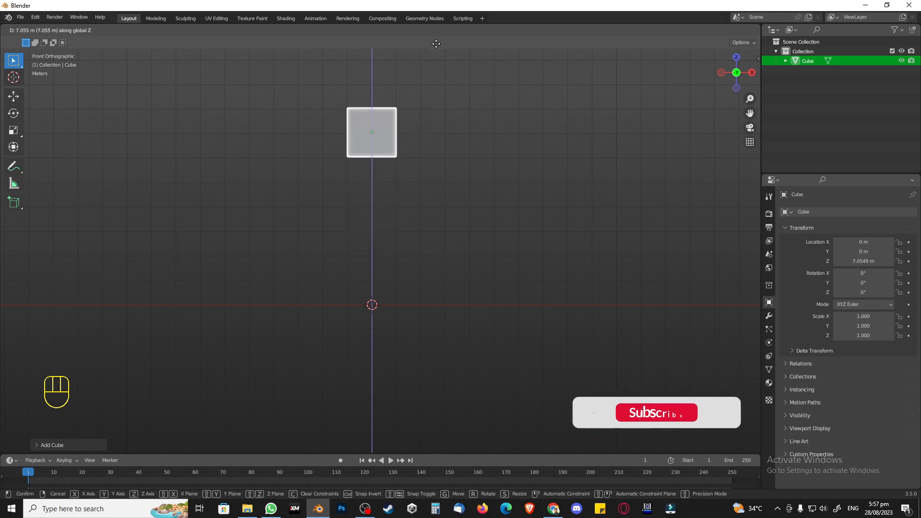
{"action": "left_click", "coordinate": [425, 71]}
In Edit Mode, add one vertical loop cut through the middle of the cube, centred on the Z axis
{"action": "middle_click_drag", "start_coordinate": [377, 215], "coordinate": [355, 256], "text": "shift"}
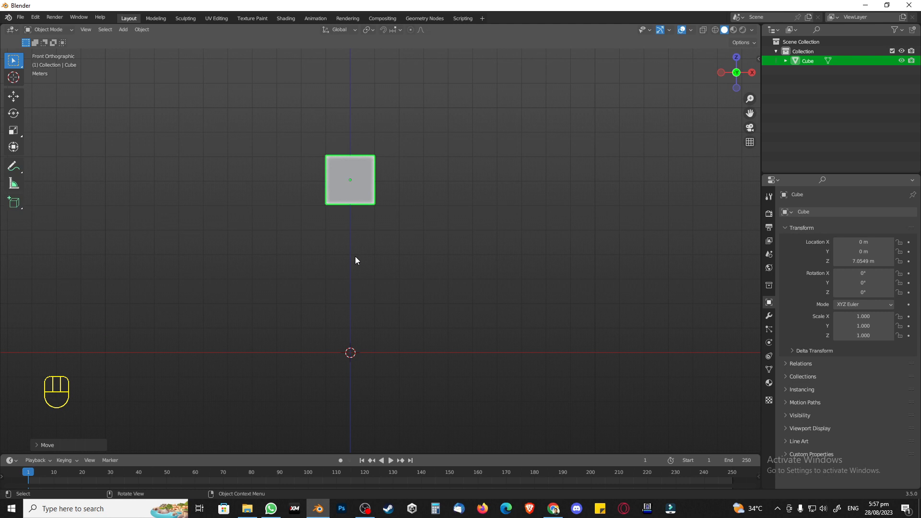
{"action": "key", "text": "Tab"}
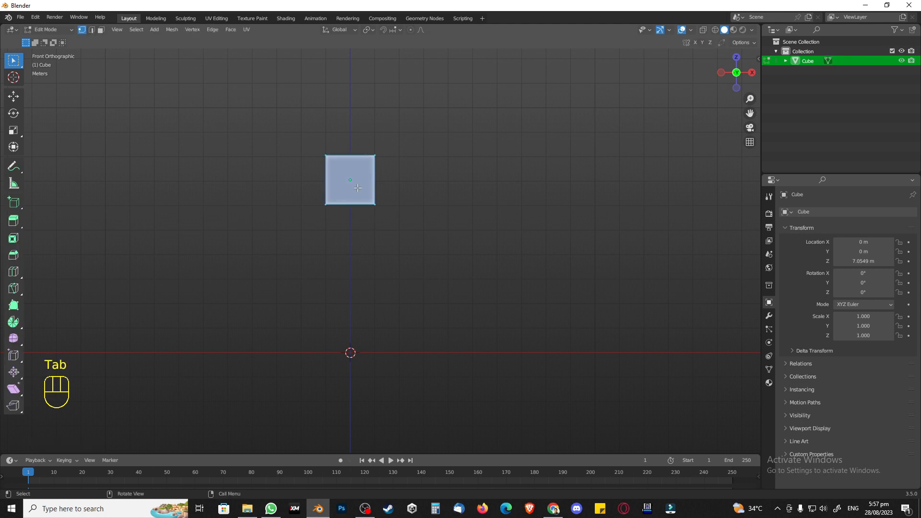
{"action": "scroll", "coordinate": [312, 170], "scroll_direction": "up", "scroll_amount": 4}
{"action": "middle_click_drag", "start_coordinate": [335, 174], "coordinate": [366, 203], "text": "shift"}
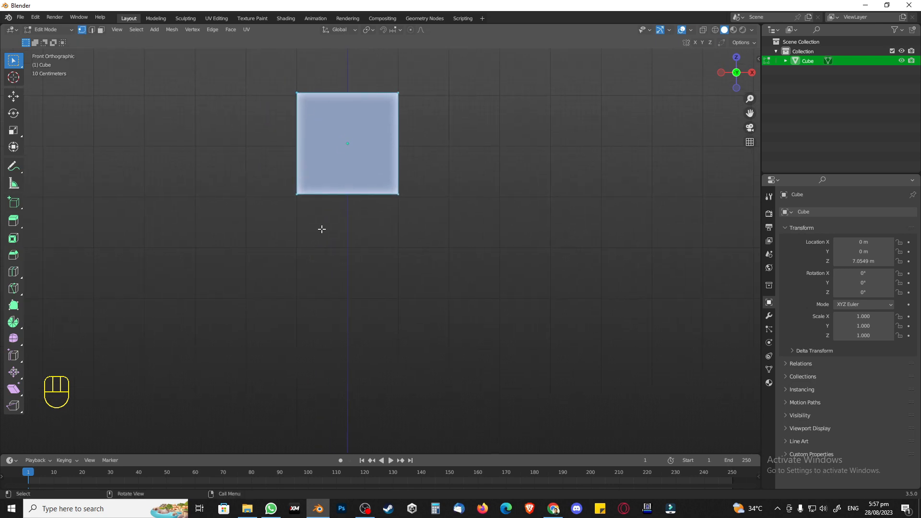
{"action": "key", "text": "ctrl+r"}
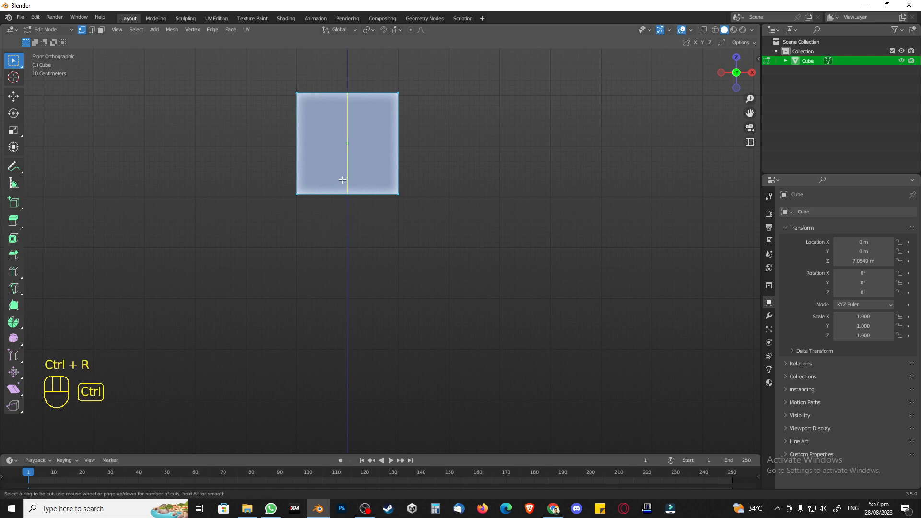
{"action": "left_click", "coordinate": [344, 177]}
{"action": "left_click", "coordinate": [344, 177]}
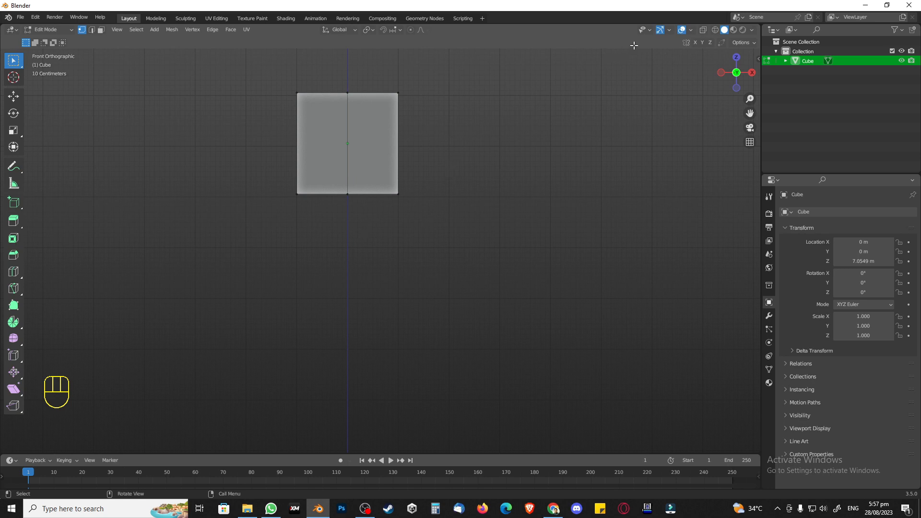
With X-ray enabled, delete the vertices of the cube's negative X half and return to Object Mode
{"action": "left_click", "coordinate": [704, 31]}
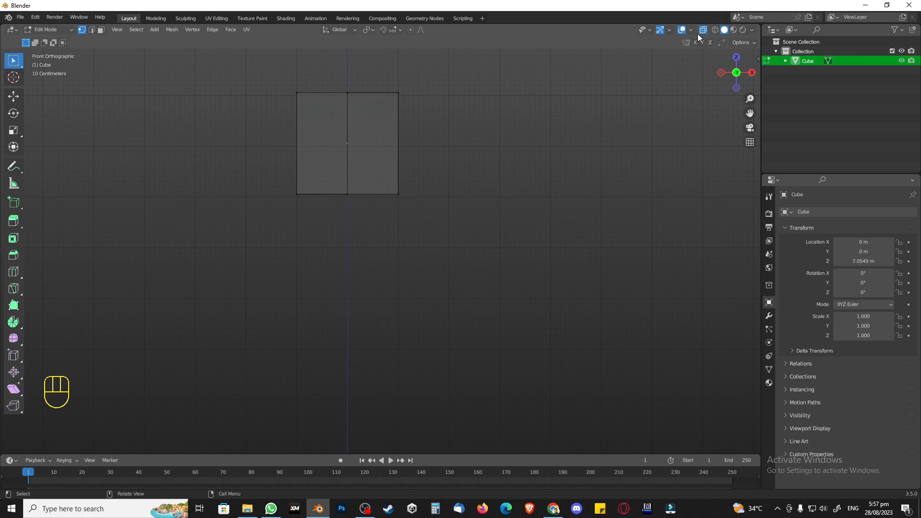
{"action": "left_click_drag", "start_coordinate": [271, 77], "coordinate": [323, 217]}
{"action": "key", "text": "x"}
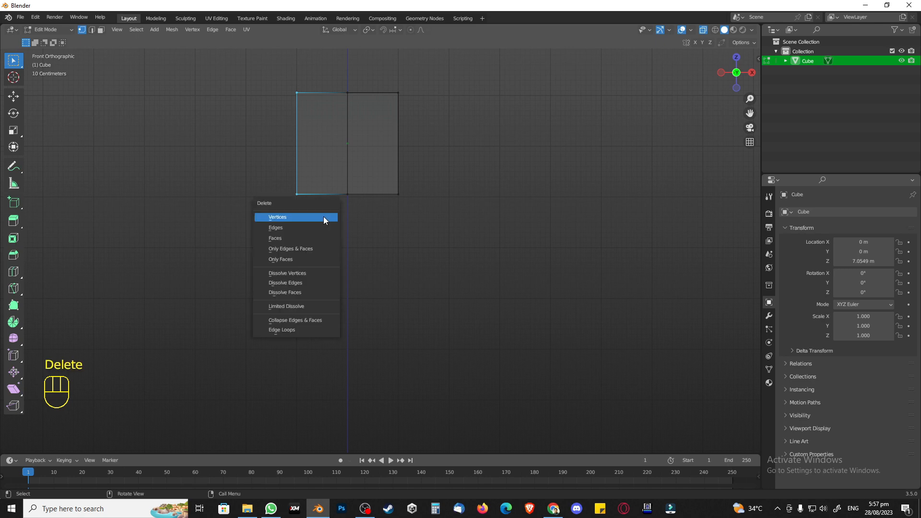
{"action": "key", "text": "Escape"}
{"action": "key", "text": "x"}
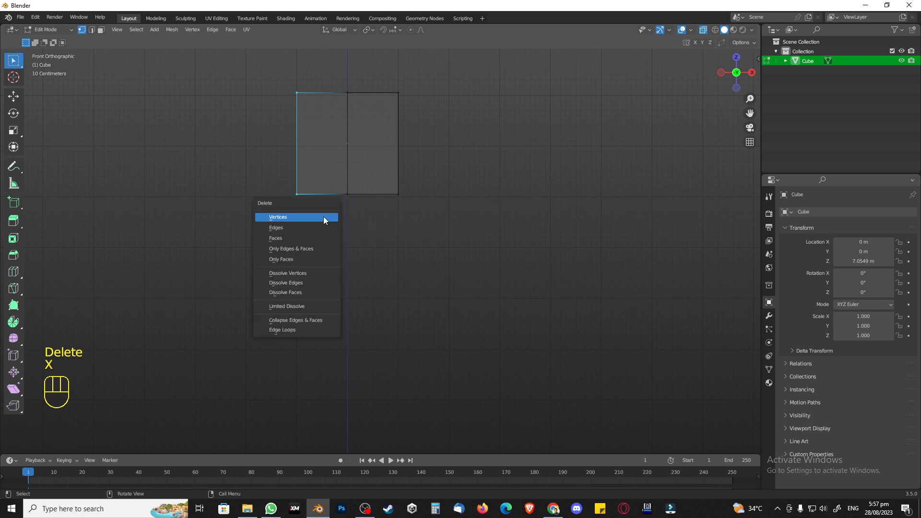
{"action": "left_click", "coordinate": [323, 217]}
{"action": "key", "text": "Tab"}
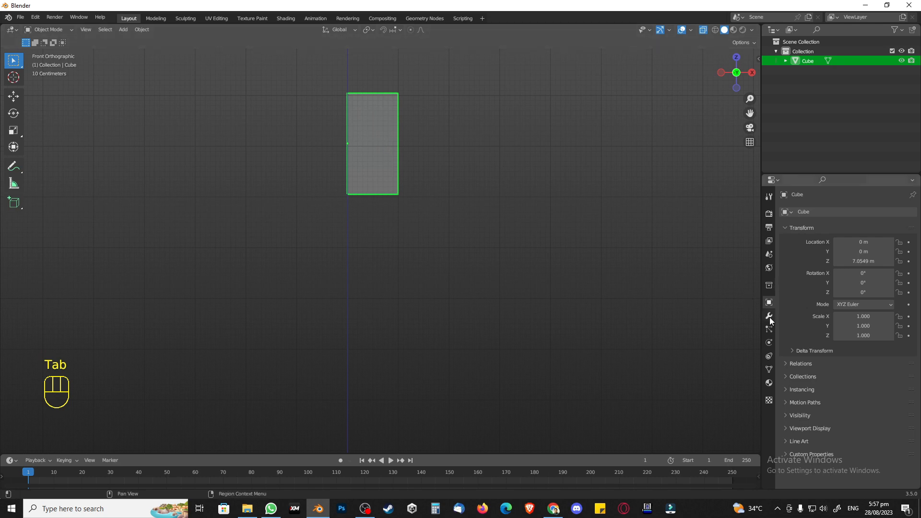
{"action": "left_click", "coordinate": [751, 43]}
{"action": "key", "text": "n"}
{"action": "left_click", "coordinate": [666, 56]}
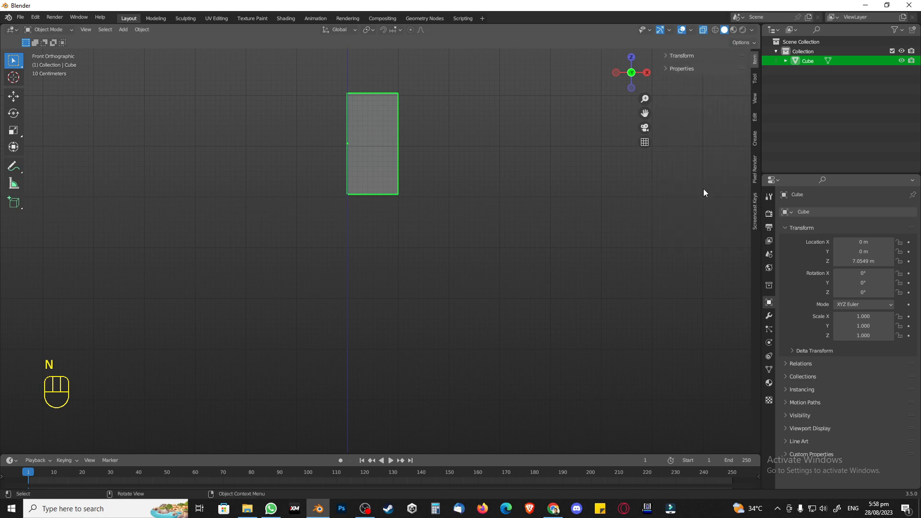
{"action": "key", "text": "n"}
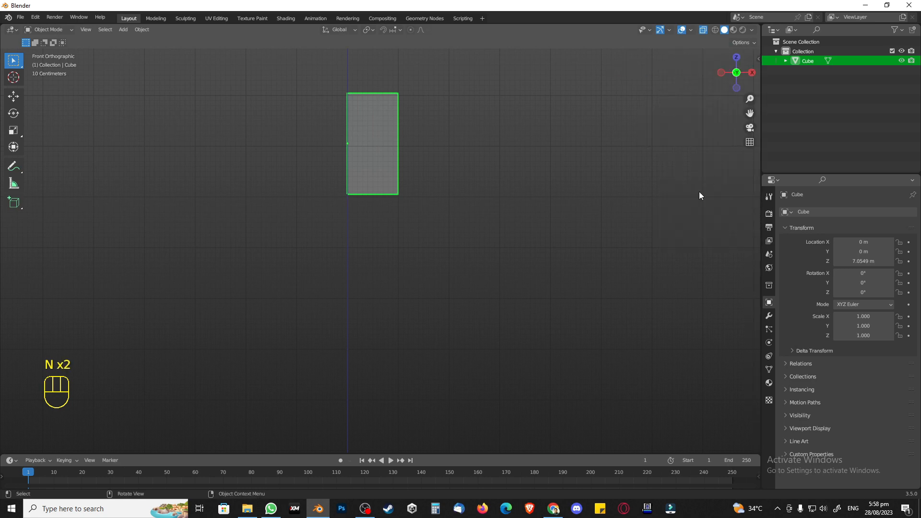
Add a Mirror modifier on the X axis with Clipping enabled to the half cube, and enter Edit Mode with vertex selection
{"action": "left_click", "coordinate": [769, 315]}
{"action": "left_click", "coordinate": [806, 212]}
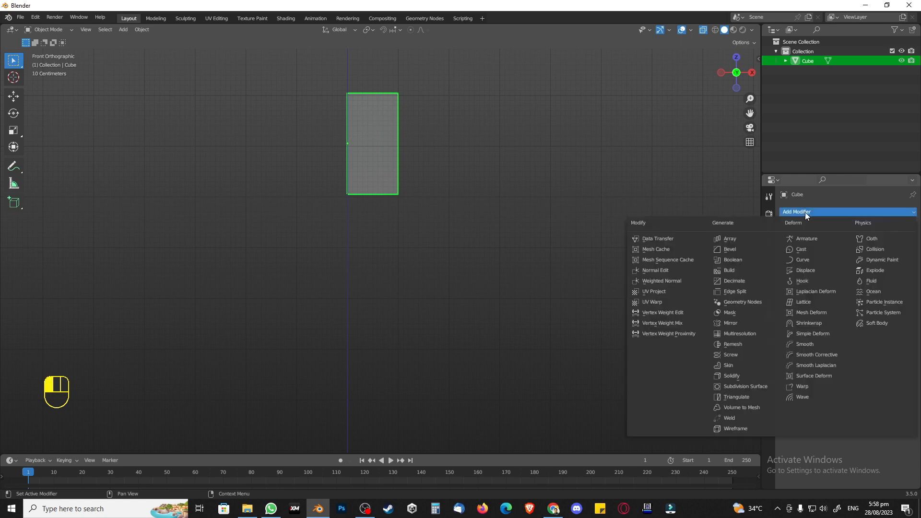
{"action": "left_click", "coordinate": [745, 322]}
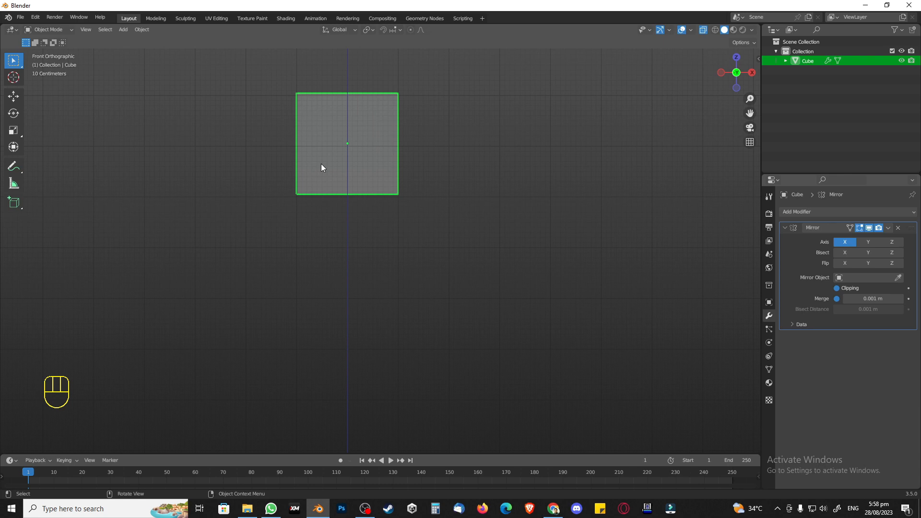
{"action": "key", "text": "Tab"}
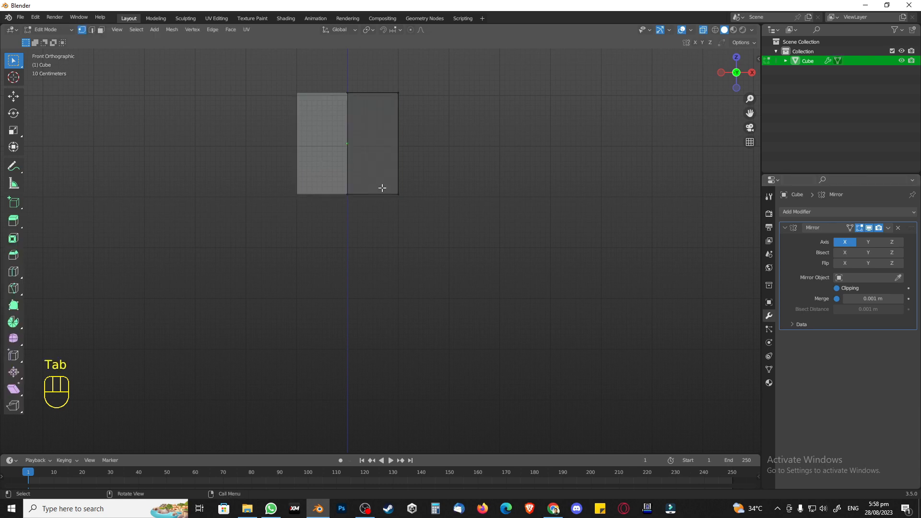
{"action": "key", "text": "1"}
{"action": "left_click_drag", "start_coordinate": [383, 83], "coordinate": [415, 210]}
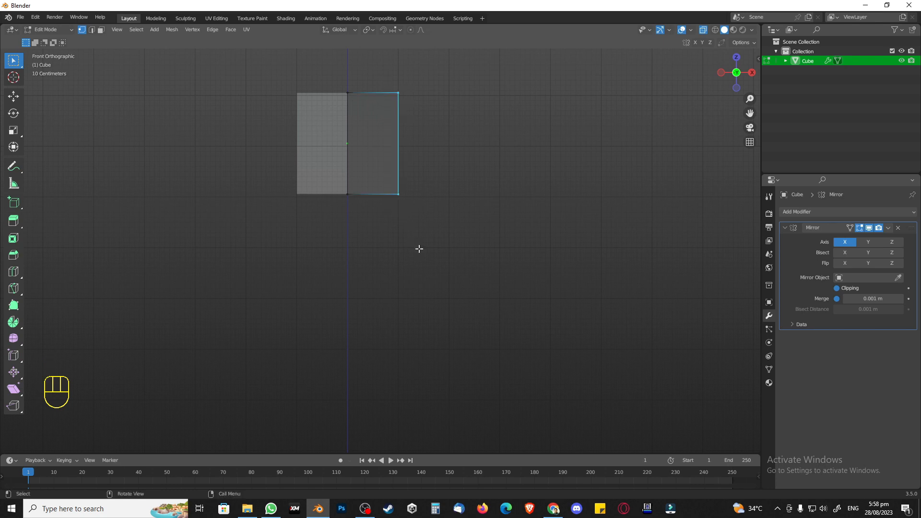
{"action": "middle_click_drag", "start_coordinate": [434, 241], "coordinate": [381, 250]}
{"action": "key", "text": "KP_1"}
{"action": "key", "text": "KP_3"}
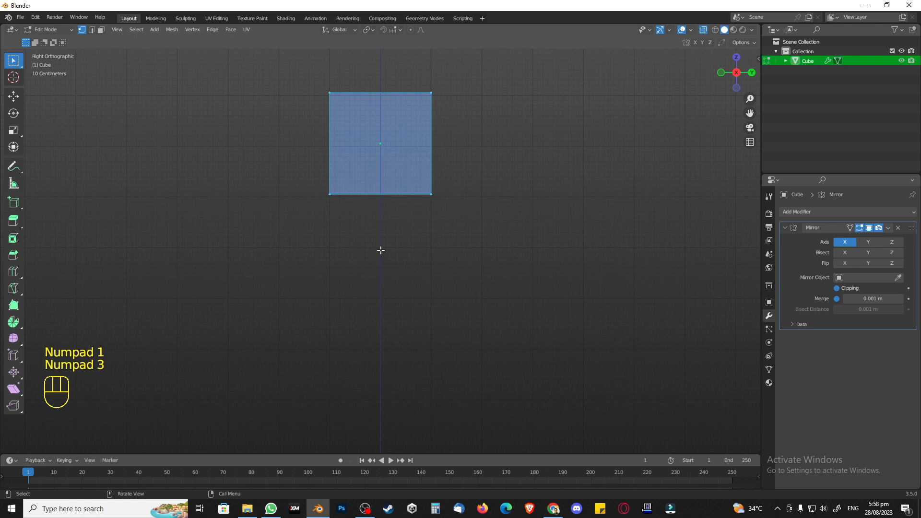
{"action": "key", "text": "s"}
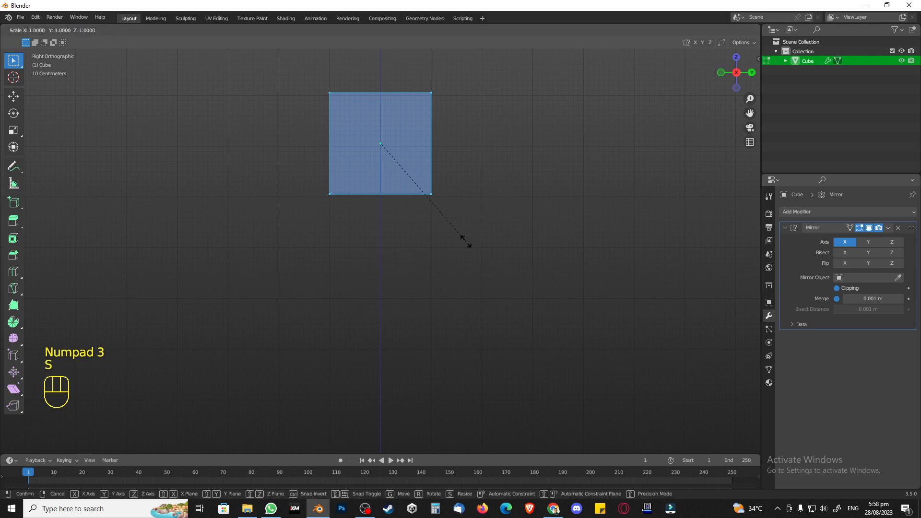
{"action": "key", "text": "y"}
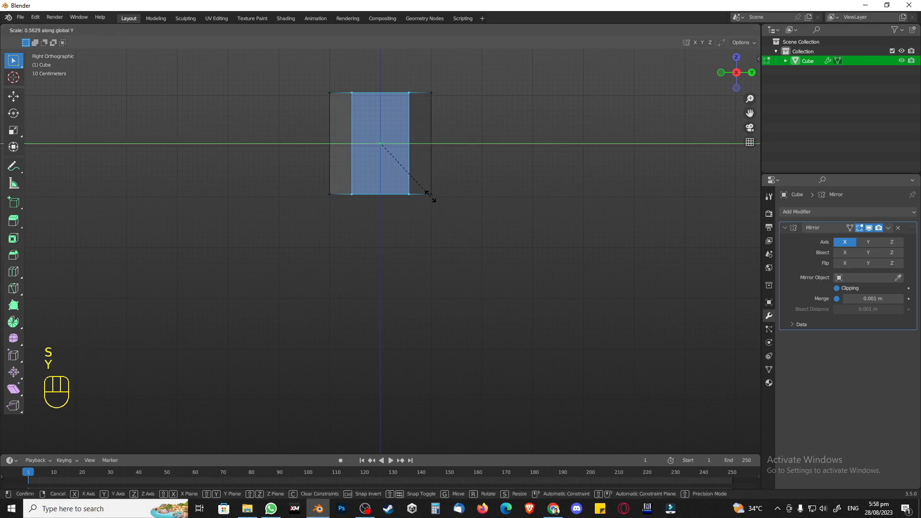
{"action": "key", "text": "Escape"}
{"action": "left_click", "coordinate": [432, 232]}
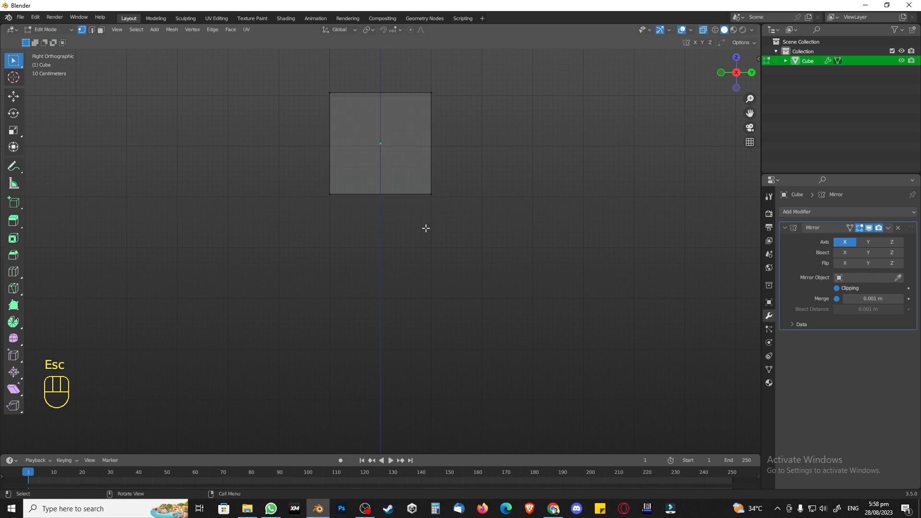
Select the whole mesh, scale it along the Y axis to about 0.125, and return to the front view
{"action": "key", "text": "a"}
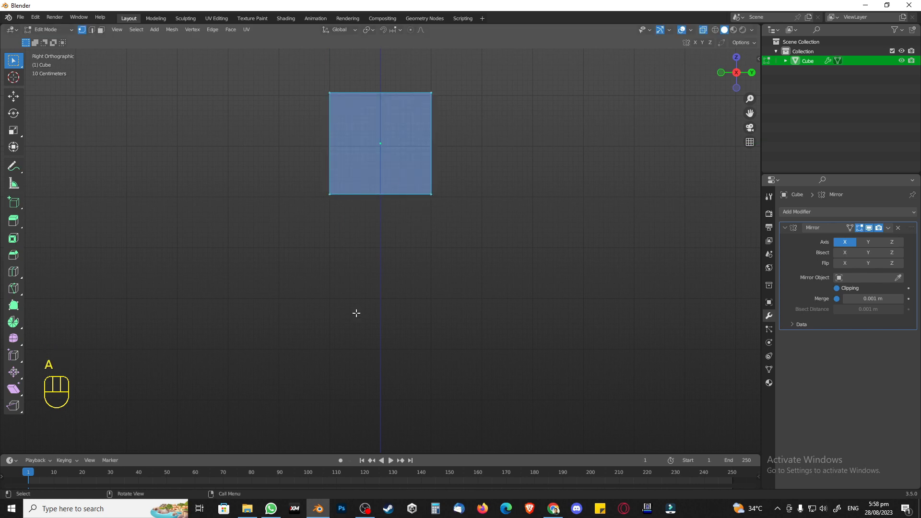
{"action": "key", "text": "s"}
{"action": "key", "text": "y"}
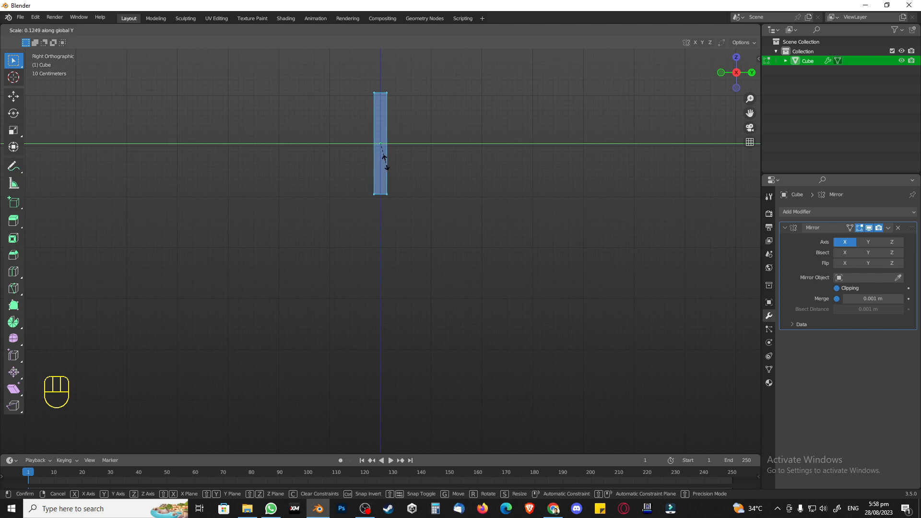
{"action": "left_click", "coordinate": [386, 166]}
{"action": "key", "text": "KP_1"}
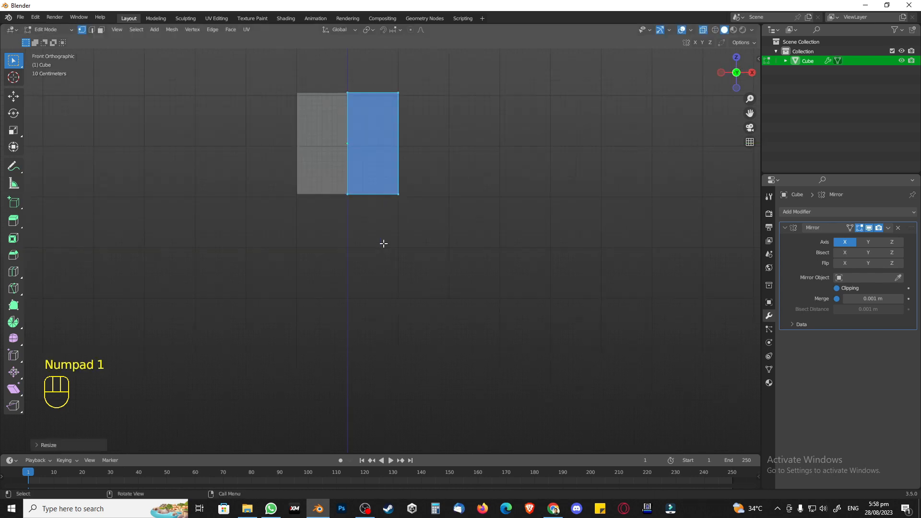
Try scaling the half mesh along the X axis by about -0.67, and undo the scaling
{"action": "key", "text": "s"}
{"action": "key", "text": "x"}
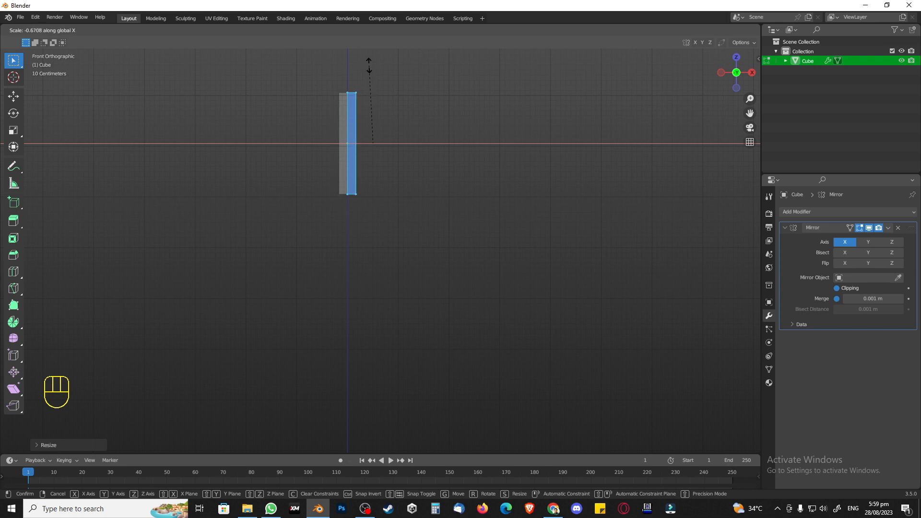
{"action": "left_click", "coordinate": [370, 68]}
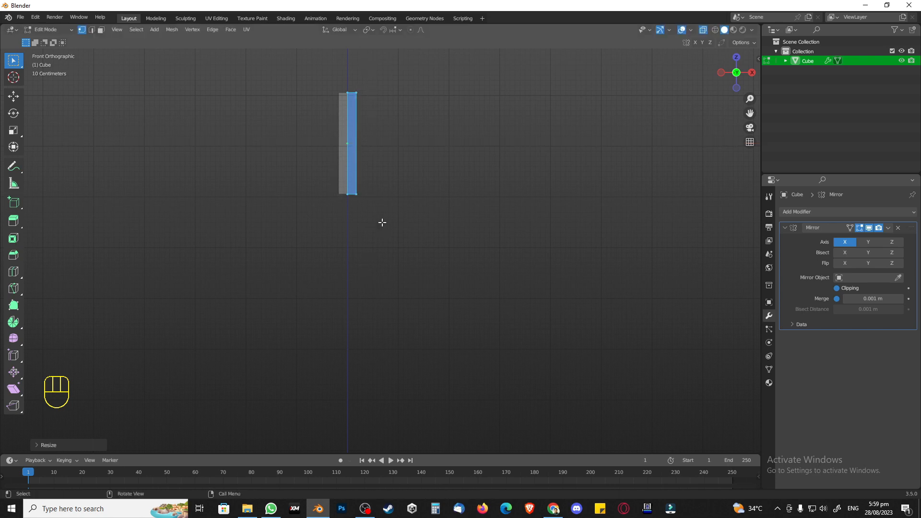
{"action": "key", "text": "ctrl+z"}
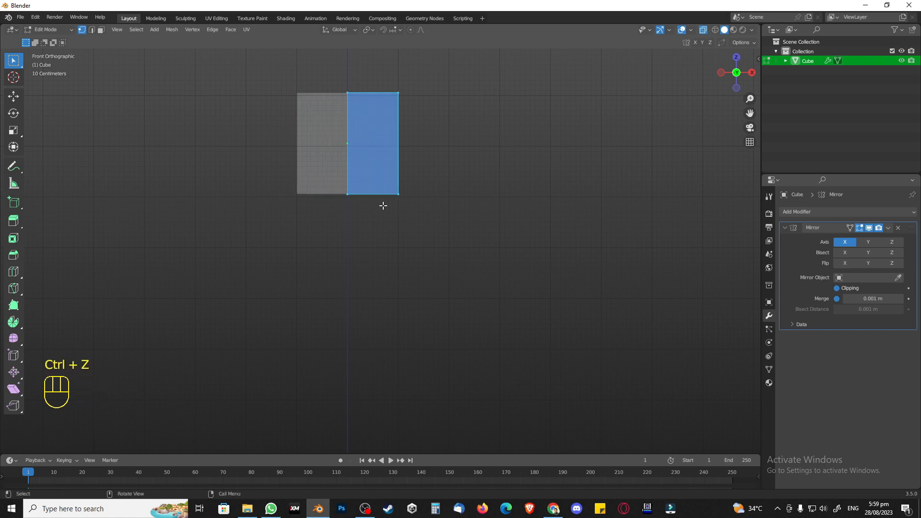
Scale the half mesh along the X axis by about -0.6, return to Object Mode and deselect the object
{"action": "key", "text": "s"}
{"action": "key", "text": "x"}
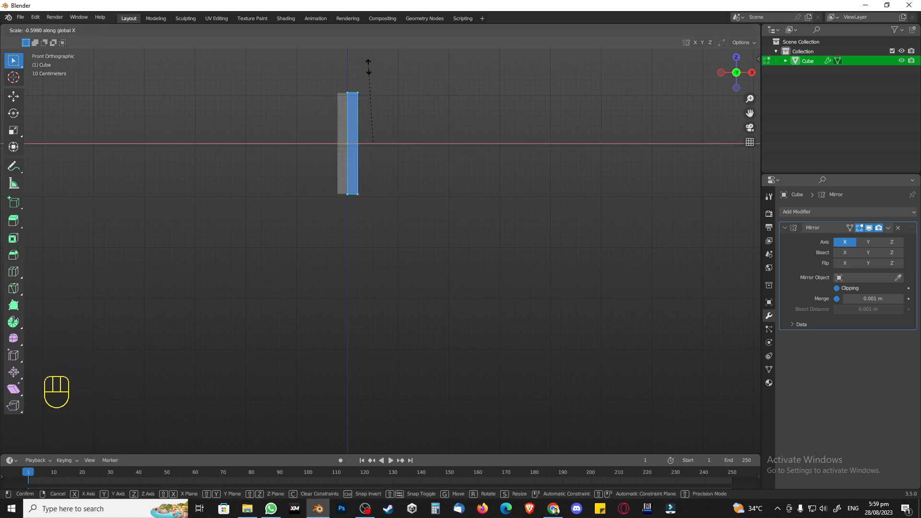
{"action": "left_click", "coordinate": [369, 67]}
{"action": "left_click", "coordinate": [350, 301]}
{"action": "key", "text": "Tab"}
{"action": "left_click", "coordinate": [350, 301]}
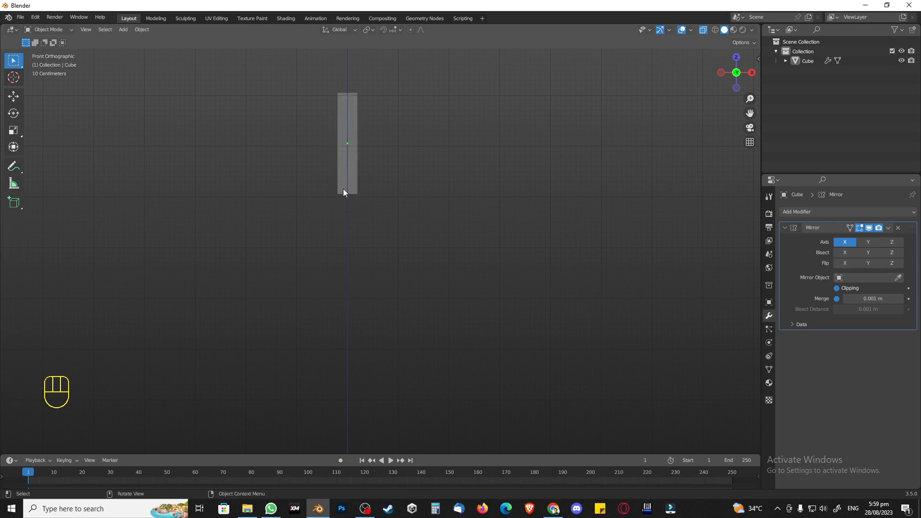
In Edit Mode, switch to face selection, turn off X-ray and select the mesh's bottom face, ending in the front view
{"action": "key", "text": "Tab"}
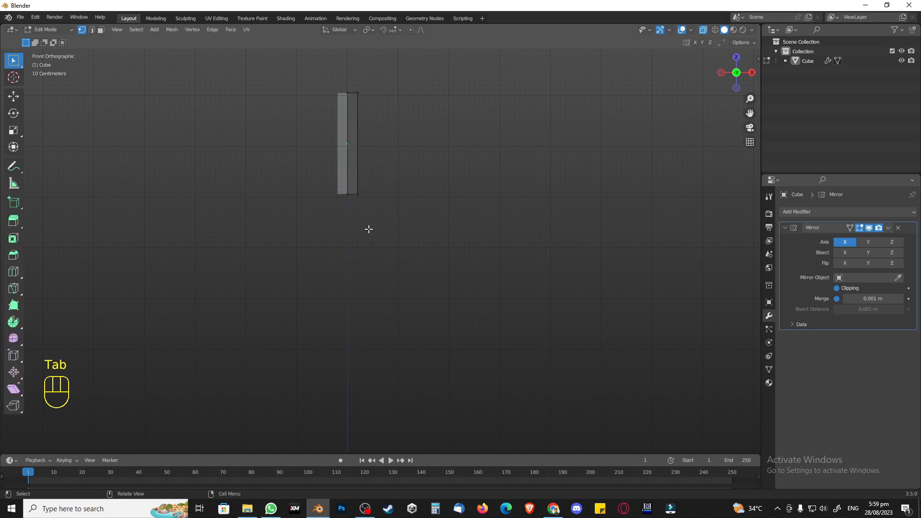
{"action": "key", "text": "3"}
{"action": "middle_click_drag", "start_coordinate": [368, 228], "coordinate": [329, 208]}
{"action": "left_click", "coordinate": [703, 29]}
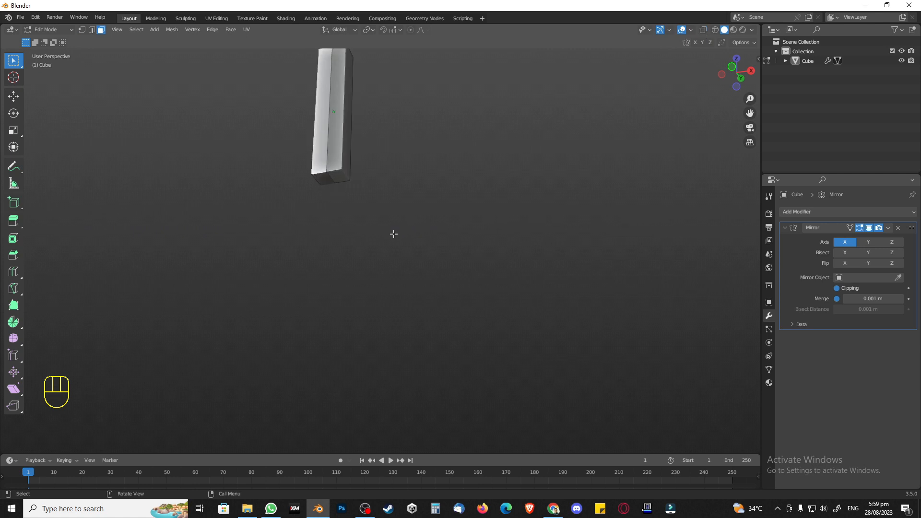
{"action": "middle_click_drag", "start_coordinate": [392, 233], "coordinate": [409, 326], "text": "shift"}
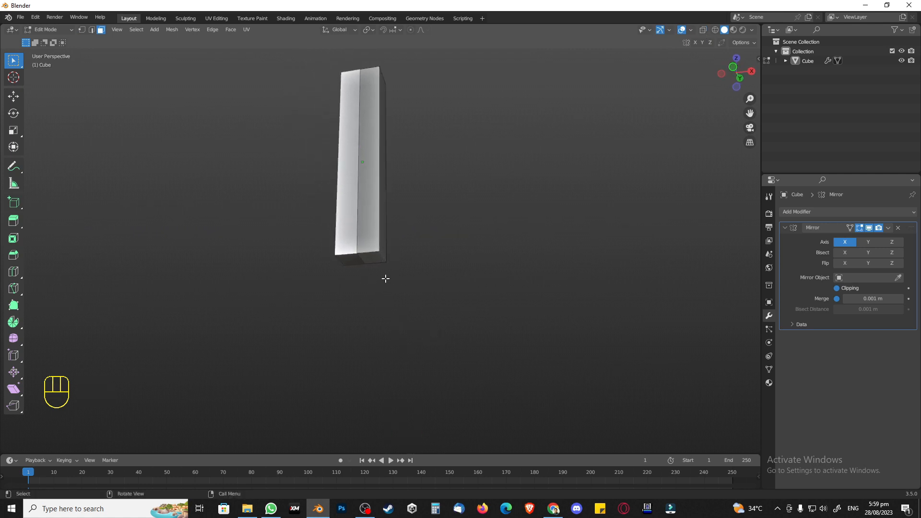
{"action": "left_click", "coordinate": [372, 254]}
{"action": "key", "text": "KP_1"}
{"action": "scroll", "coordinate": [391, 317], "scroll_direction": "down", "scroll_amount": 4}
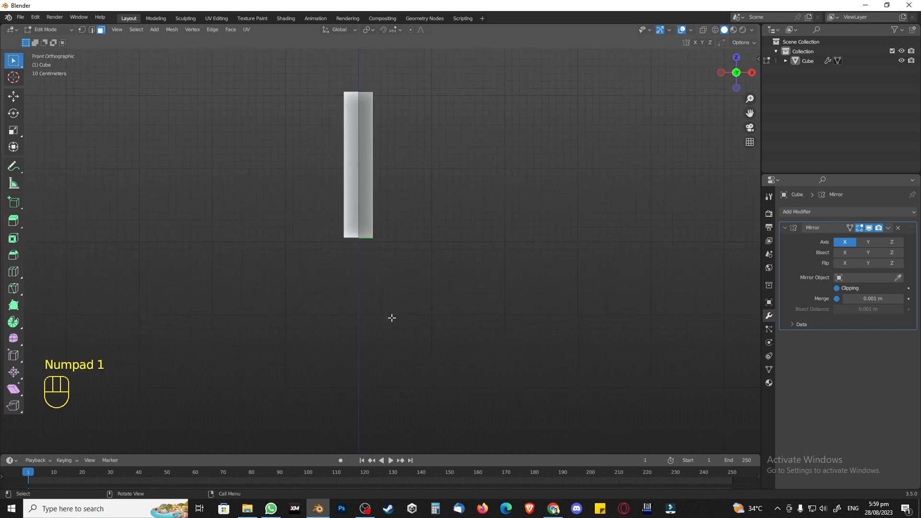
{"action": "scroll", "coordinate": [394, 337], "scroll_direction": "down", "scroll_amount": 1}
{"action": "middle_click_drag", "start_coordinate": [391, 343], "coordinate": [386, 319], "text": "shift"}
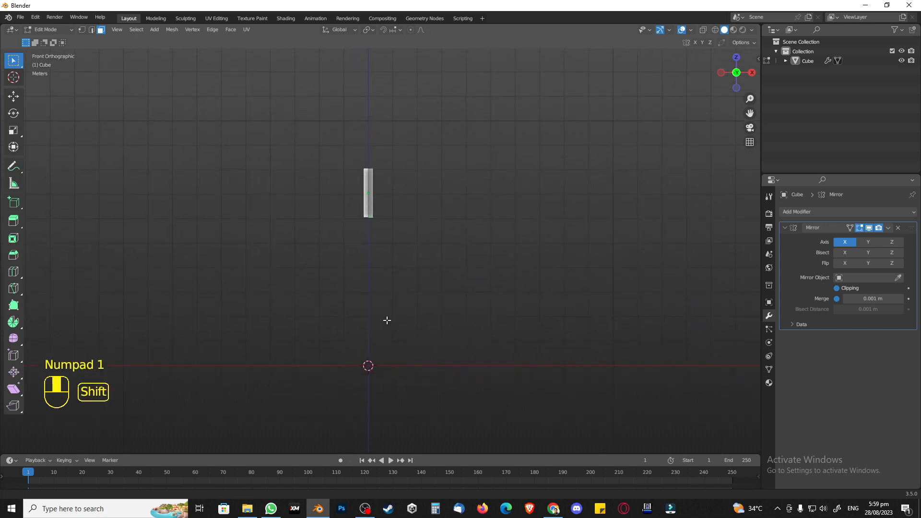
{"action": "left_click_drag", "start_coordinate": [312, 121], "coordinate": [422, 262]}
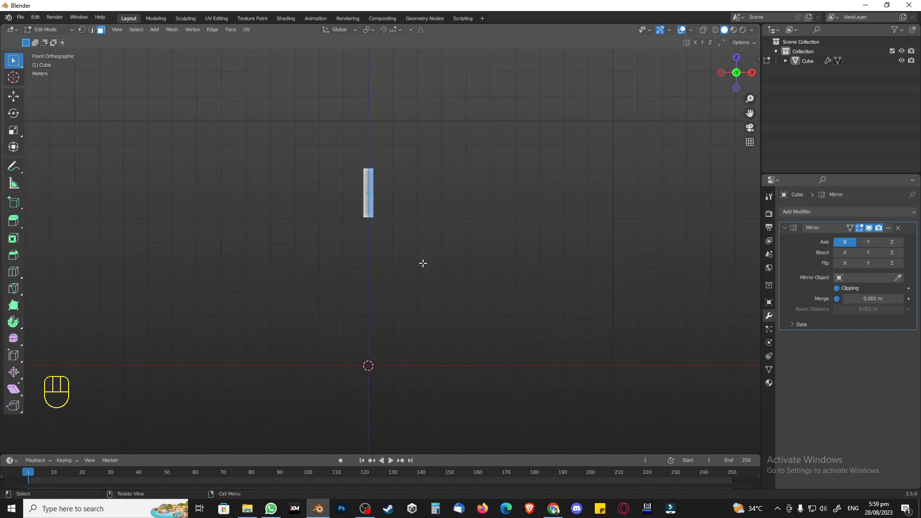
{"action": "key", "text": "g"}
{"action": "key", "text": "z"}
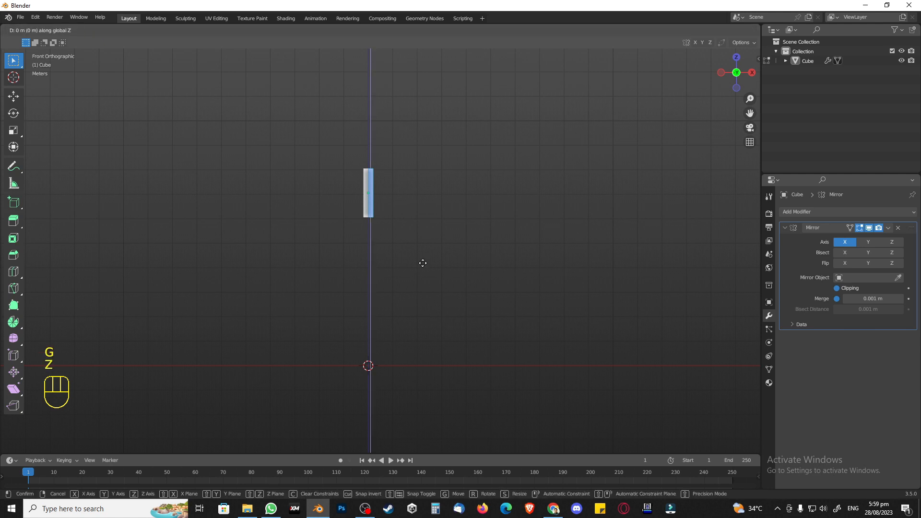
{"action": "key", "text": "Escape"}
Select all faces and move them down along the Z axis by about 1.04 m
{"action": "key", "text": "a"}
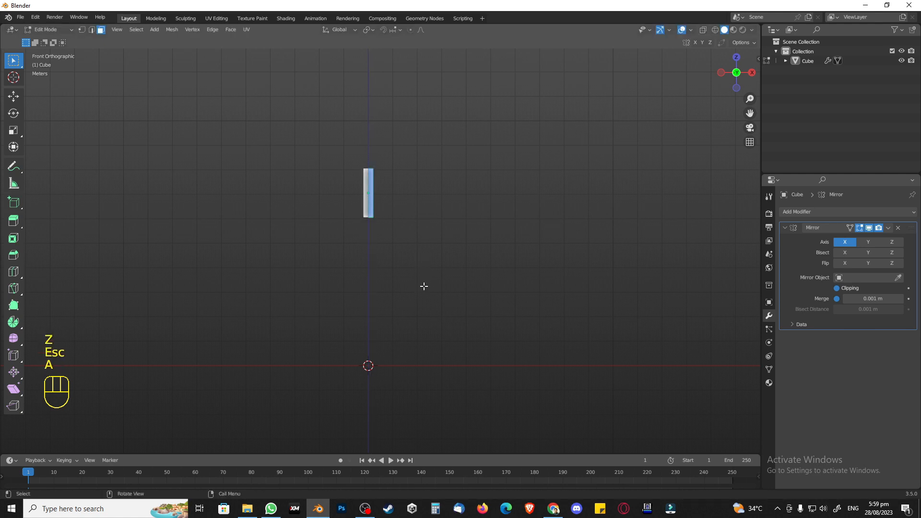
{"action": "key", "text": "g"}
{"action": "key", "text": "z"}
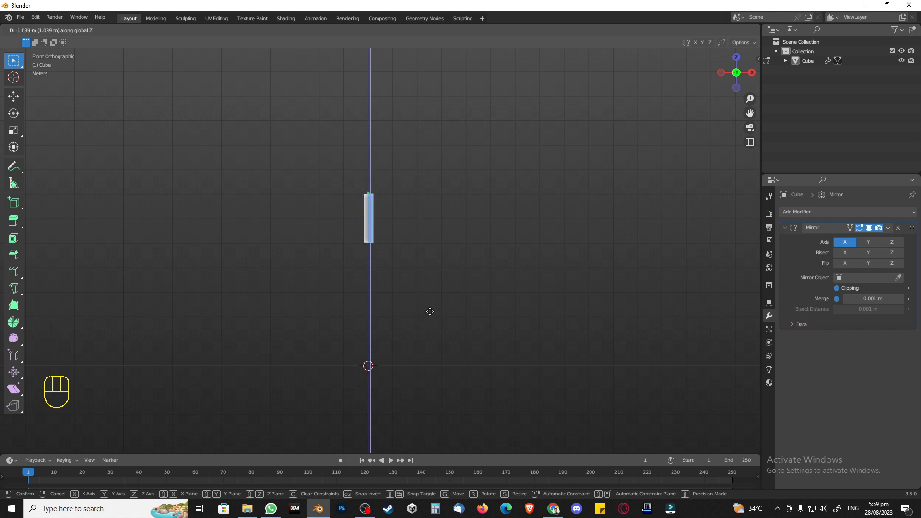
{"action": "left_click", "coordinate": [430, 312]}
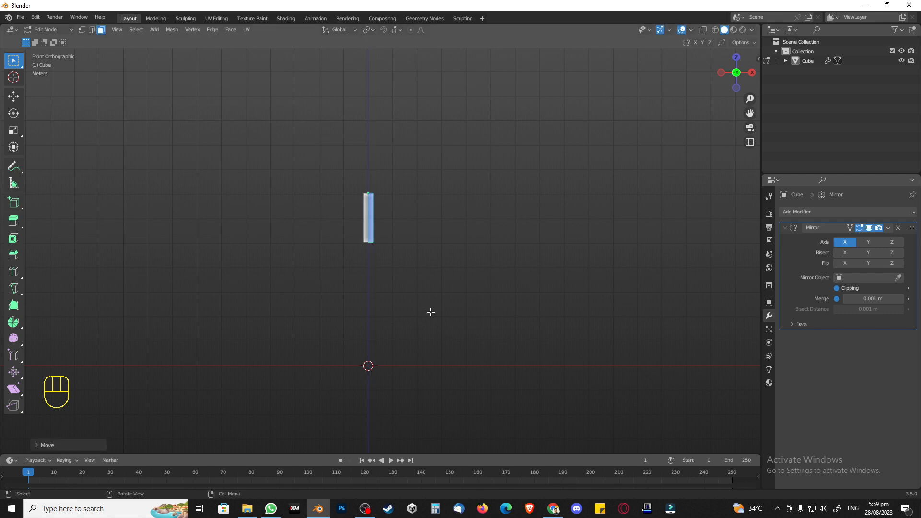
Extrude the bottom face in place and scale it to about 1.29, and extrude the enlarged face down about 0.3 m
{"action": "middle_click_drag", "start_coordinate": [430, 312], "coordinate": [388, 280]}
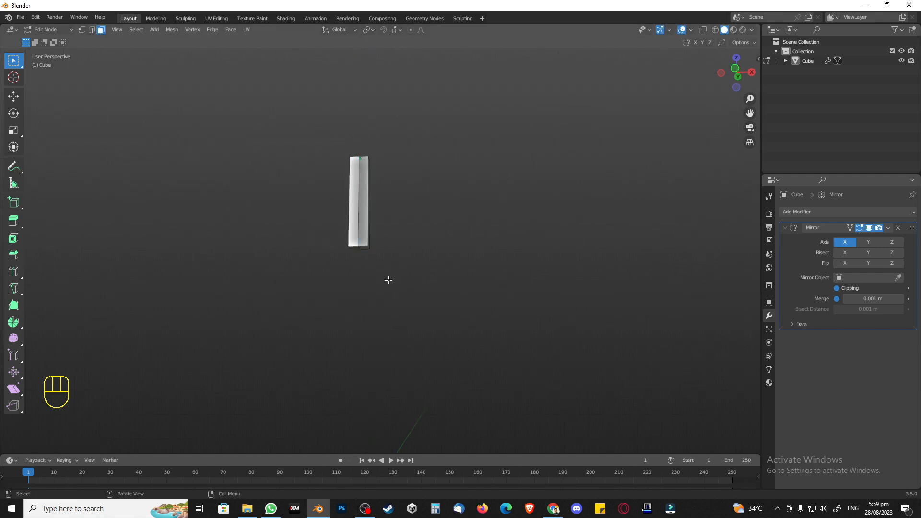
{"action": "left_click", "coordinate": [366, 249]}
{"action": "key", "text": "KP_1"}
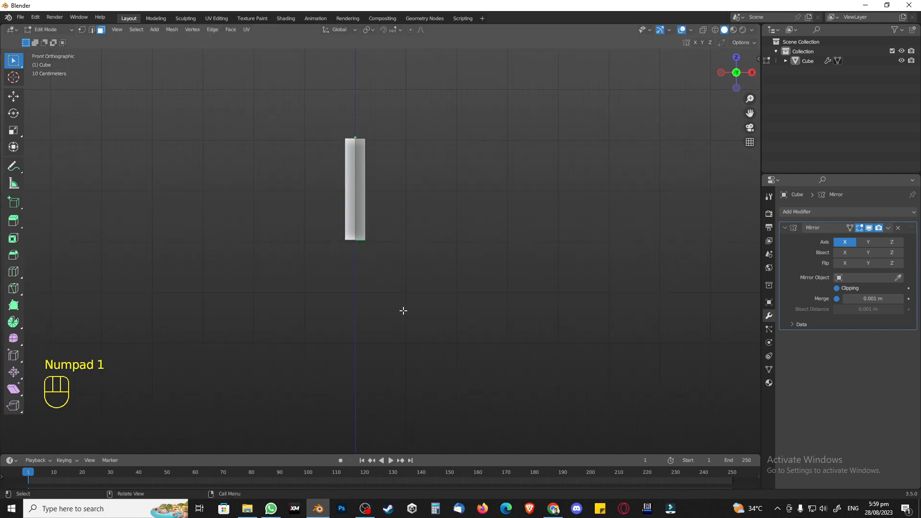
{"action": "scroll", "coordinate": [403, 311], "scroll_direction": "down", "scroll_amount": 2}
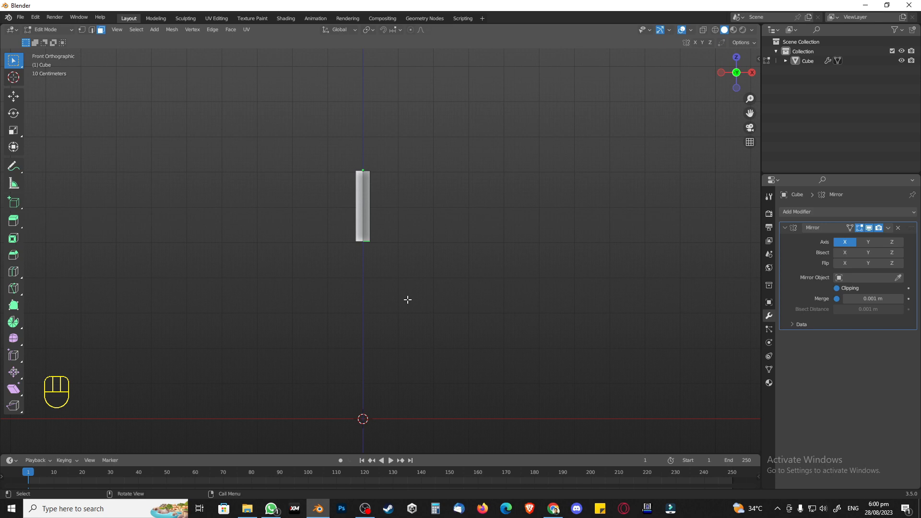
{"action": "key", "text": "e"}
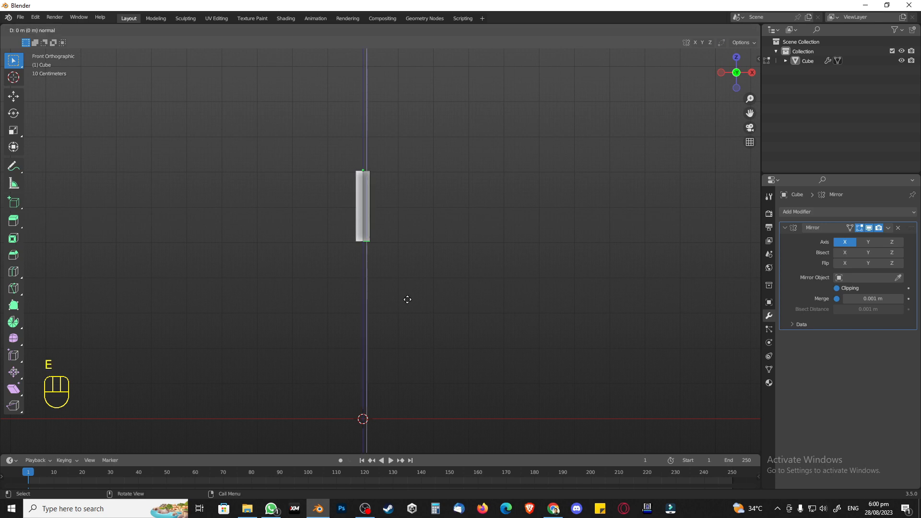
{"action": "key", "text": "s"}
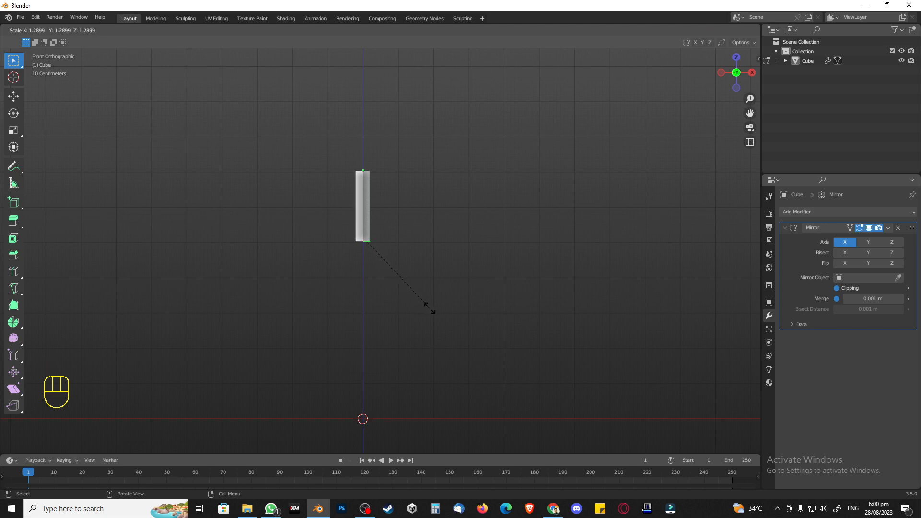
{"action": "left_click", "coordinate": [429, 309]}
{"action": "key", "text": "e"}
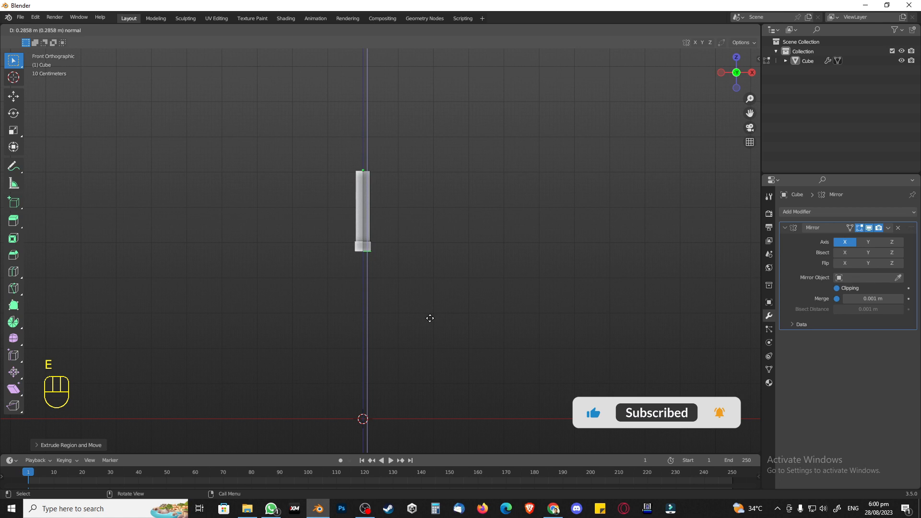
{"action": "left_click", "coordinate": [428, 319]}
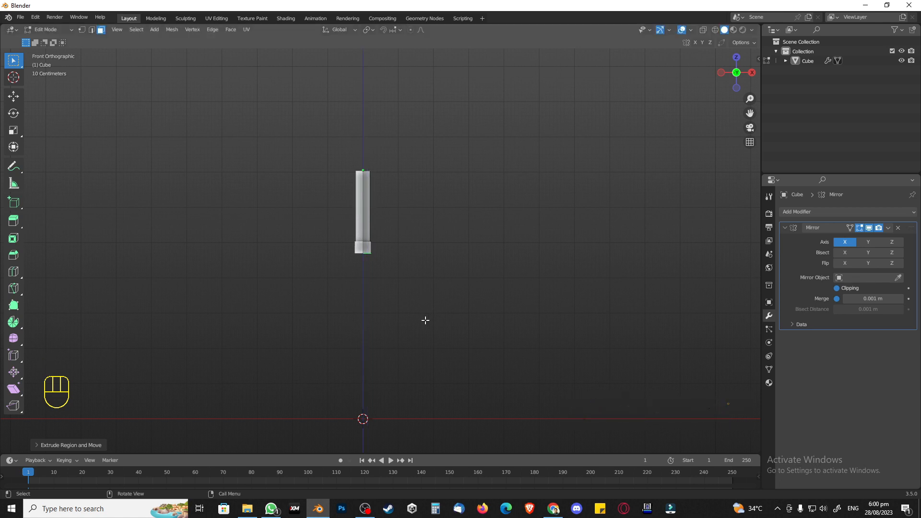
In Edit Mode, select the bottom face of the wider end block and turn off Clipping in the Mirror modifier
{"action": "scroll", "coordinate": [366, 321], "scroll_direction": "up", "scroll_amount": 7}
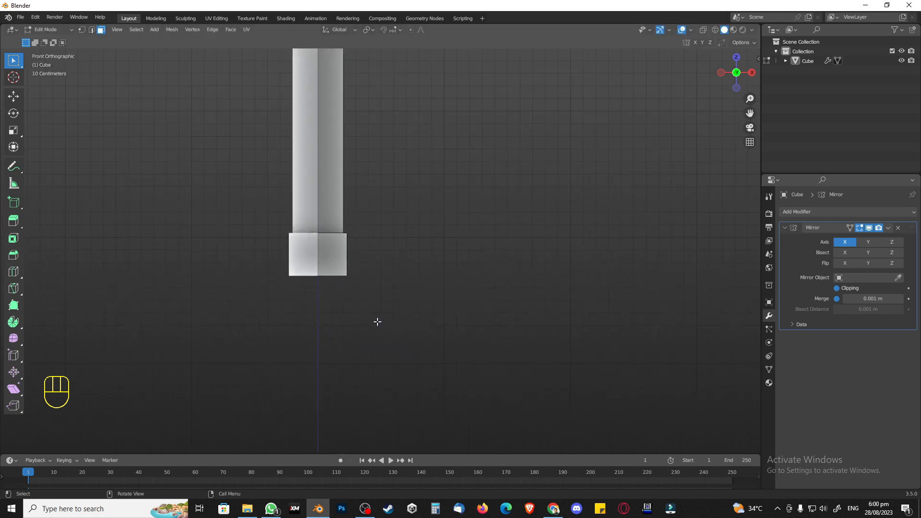
{"action": "key", "text": "Tab"}
{"action": "middle_click_drag", "start_coordinate": [379, 323], "coordinate": [349, 210]}
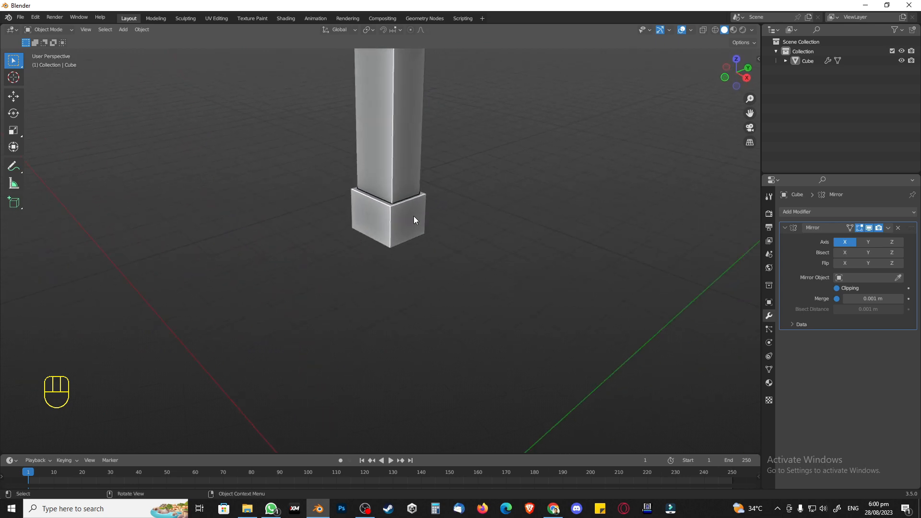
{"action": "key", "text": "KP_1"}
{"action": "middle_click_drag", "start_coordinate": [414, 215], "coordinate": [319, 352]}
{"action": "key", "text": "Tab"}
{"action": "left_click", "coordinate": [316, 327]}
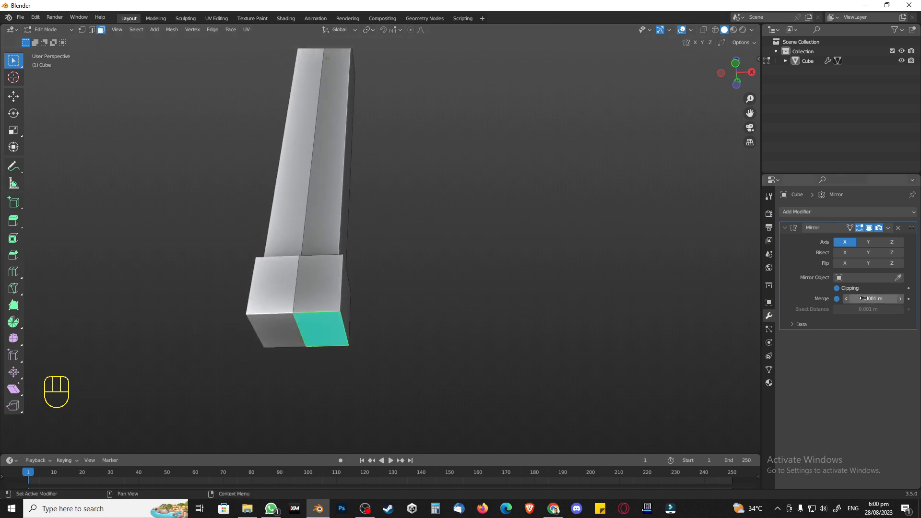
{"action": "left_click", "coordinate": [836, 289]}
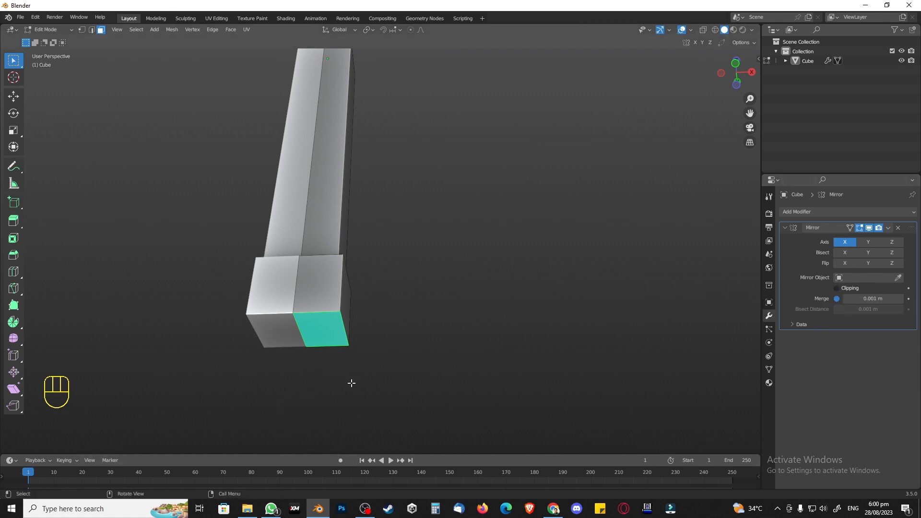
Extrude the end block's bottom face in place and scale the new face to about 0.81
{"action": "key", "text": "e"}
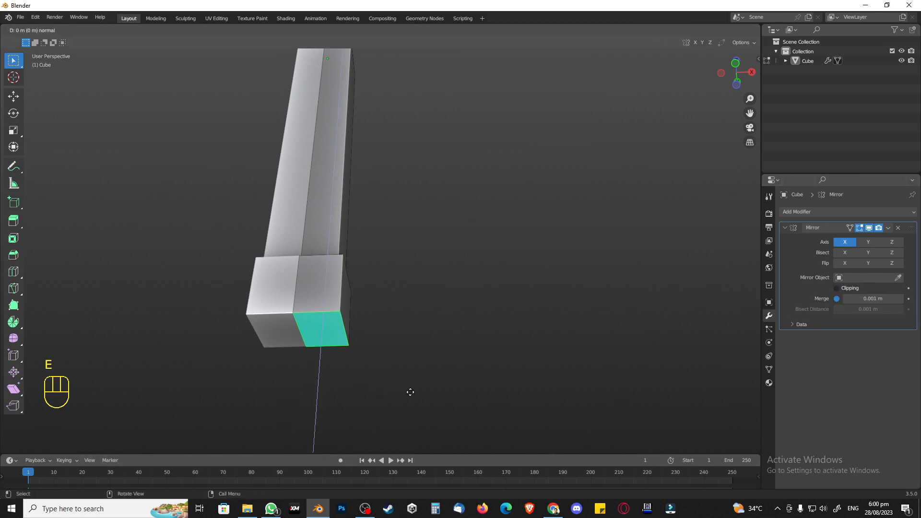
{"action": "key", "text": "s"}
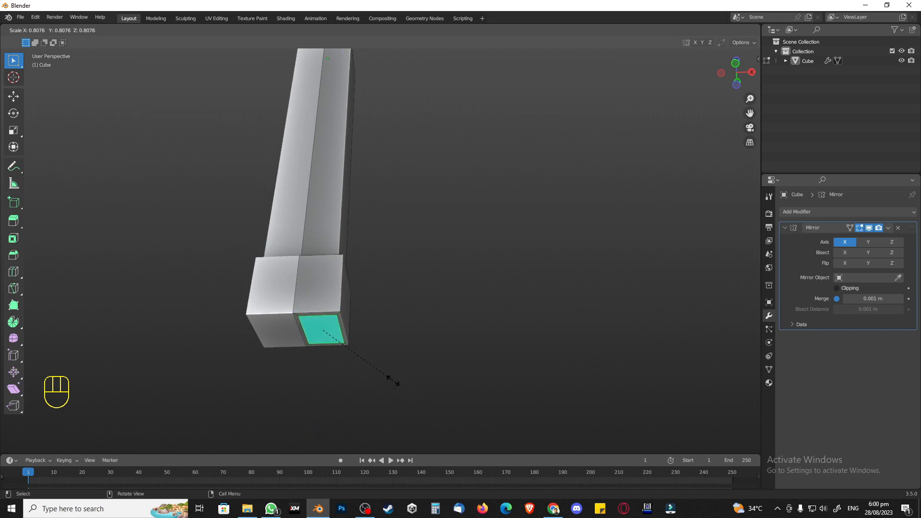
{"action": "left_click", "coordinate": [389, 379]}
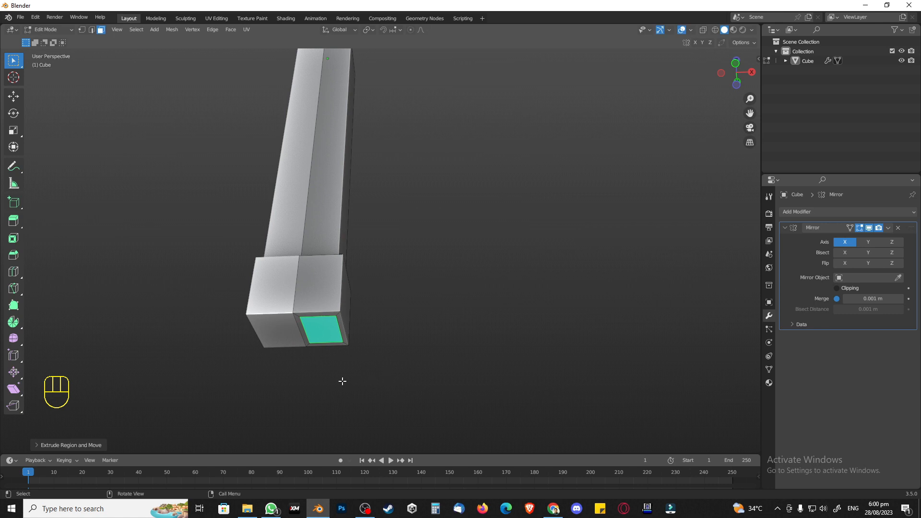
Move the inset bottom face down along the Z axis by about 0.03 m and deselect it
{"action": "middle_click_drag", "start_coordinate": [343, 381], "coordinate": [361, 352]}
{"action": "key", "text": "g"}
{"action": "key", "text": "z"}
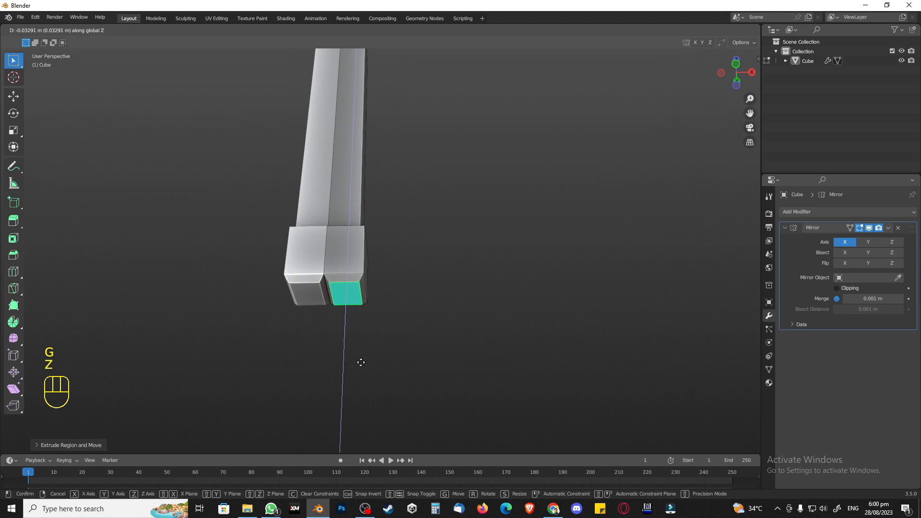
{"action": "left_click", "coordinate": [361, 362]}
{"action": "left_click", "coordinate": [368, 362]}
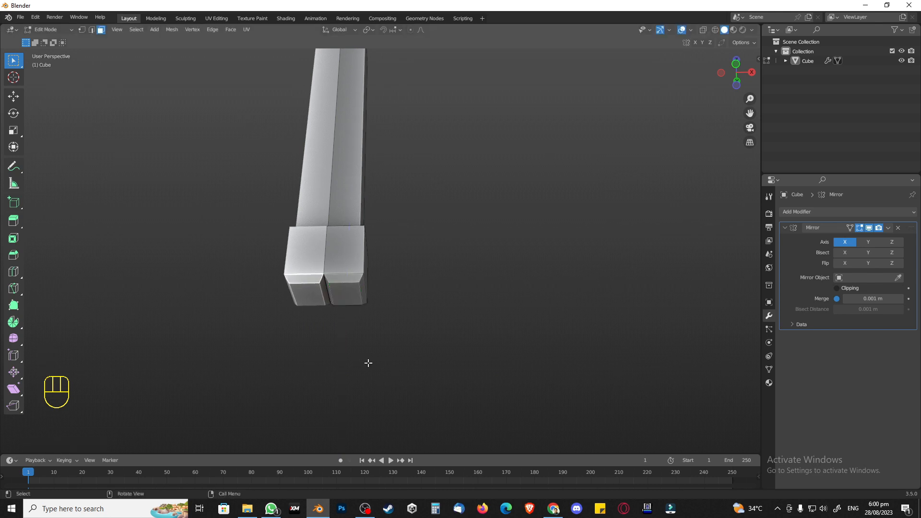
Select the inset bottom face again and move it outwards along the X axis by about 0.03 m in the front view
{"action": "key", "text": "KP_1"}
{"action": "scroll", "coordinate": [350, 346], "scroll_direction": "down", "scroll_amount": 4}
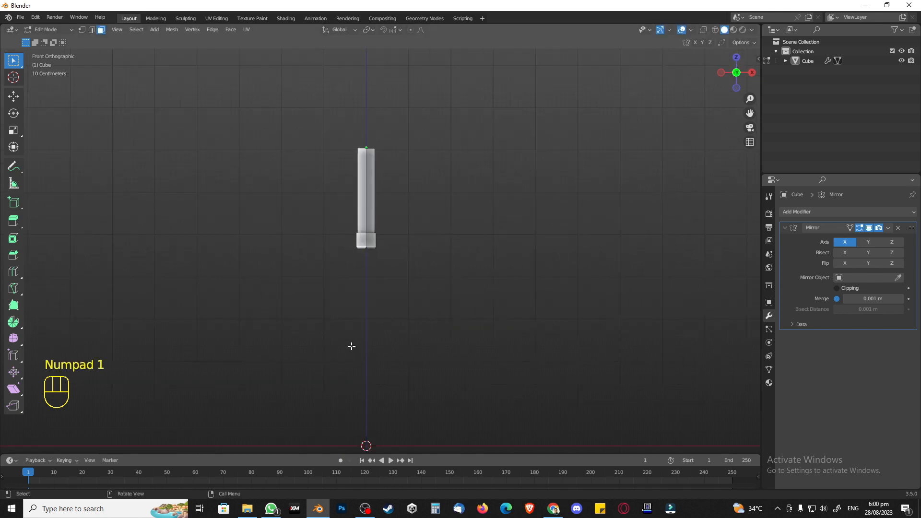
{"action": "scroll", "coordinate": [408, 297], "scroll_direction": "up", "scroll_amount": 4}
{"action": "middle_click_drag", "start_coordinate": [396, 294], "coordinate": [326, 259]}
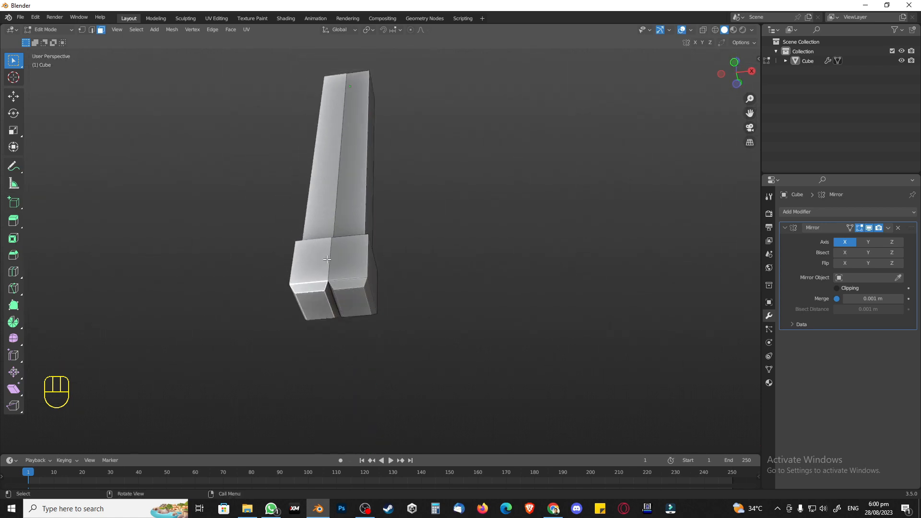
{"action": "left_click", "coordinate": [357, 300]}
{"action": "middle_click_drag", "start_coordinate": [365, 333], "coordinate": [383, 352]}
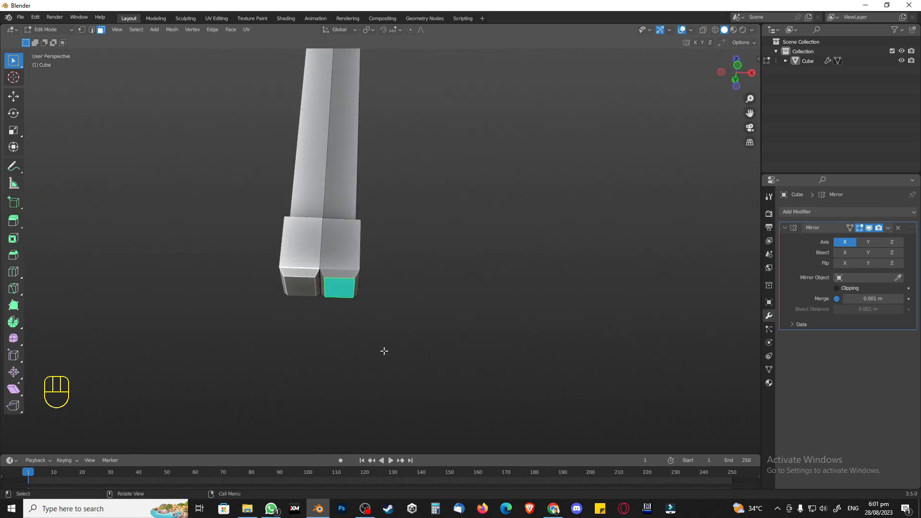
{"action": "key", "text": "KP_1"}
{"action": "key", "text": "g"}
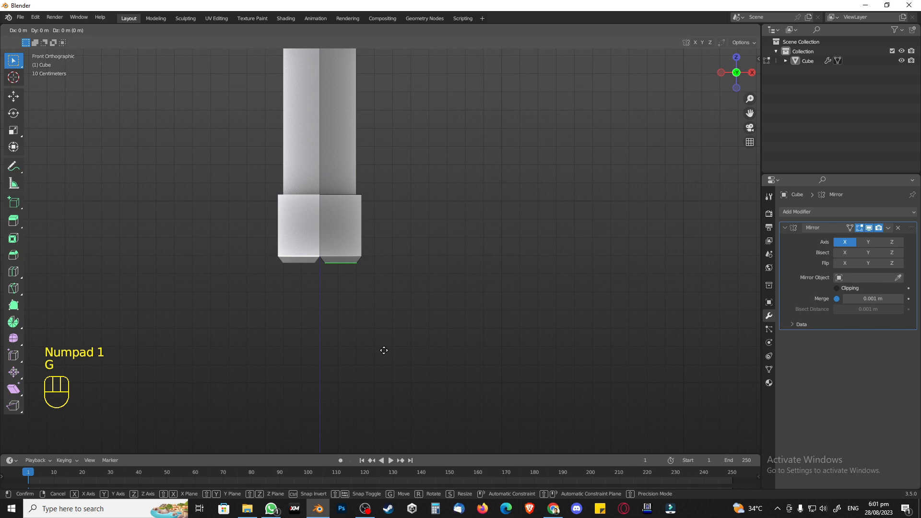
{"action": "key", "text": "x"}
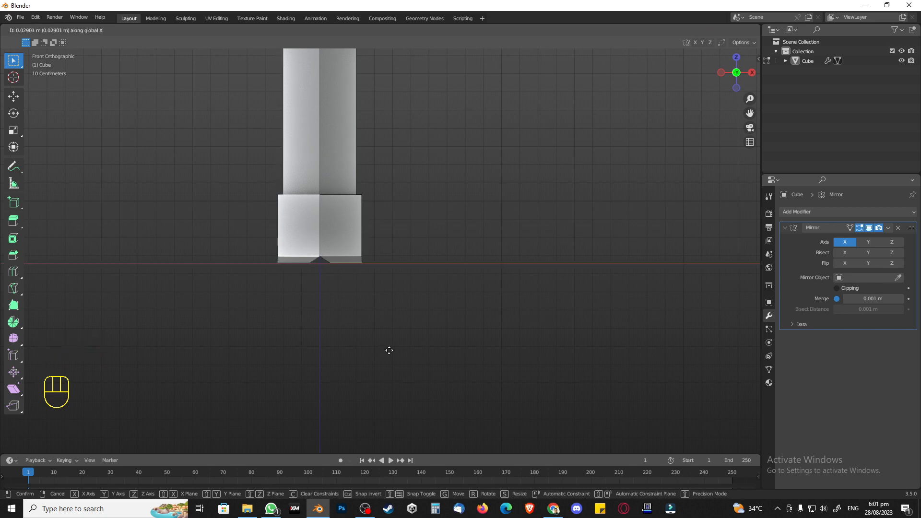
{"action": "left_click", "coordinate": [388, 350]}
Scale the offset bottom face to about 0.71, seen from below
{"action": "middle_click_drag", "start_coordinate": [389, 351], "coordinate": [352, 330]}
{"action": "left_click", "coordinate": [340, 332]}
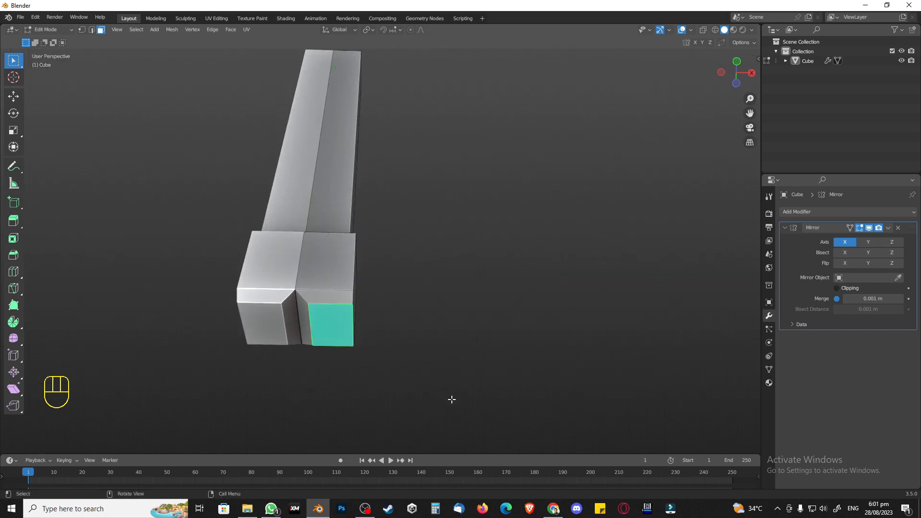
{"action": "key", "text": "s"}
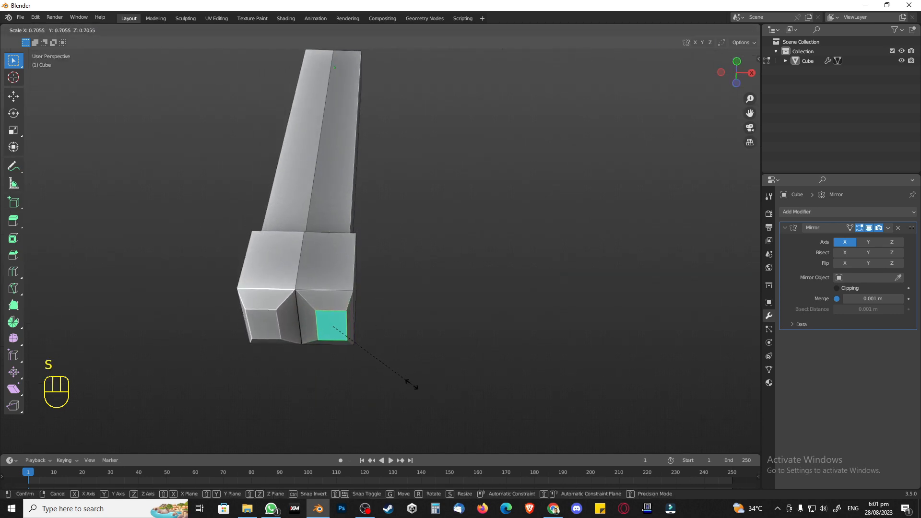
{"action": "left_click", "coordinate": [411, 384]}
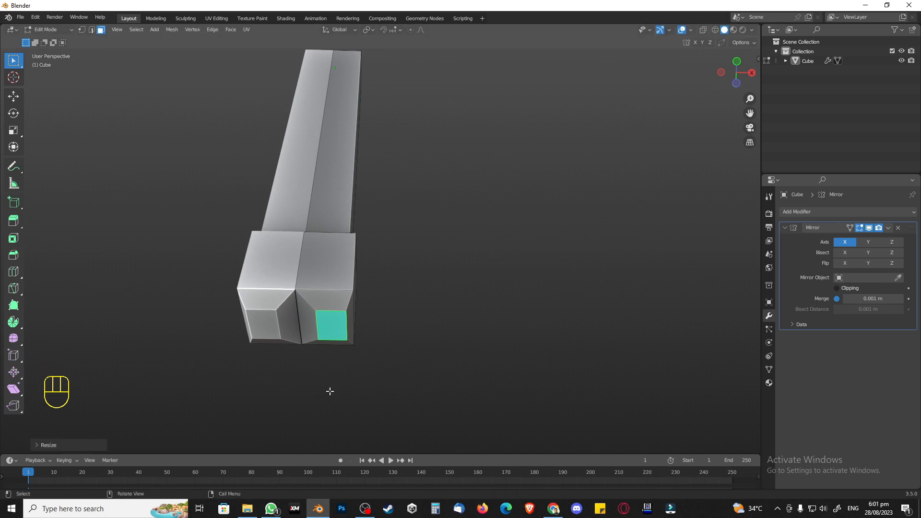
Examine the whole object in the front view and its height above the world origin
{"action": "key", "text": "KP_1"}
{"action": "key", "text": "KP_1"}
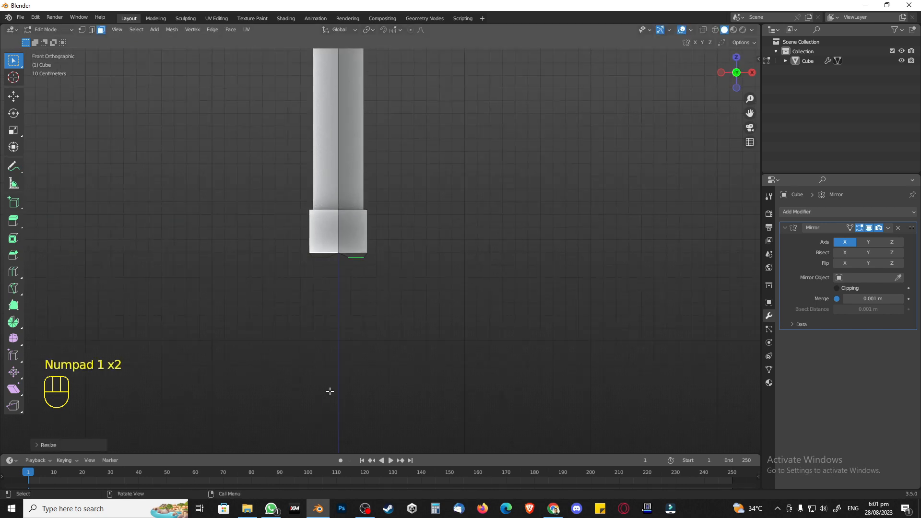
{"action": "scroll", "coordinate": [377, 348], "scroll_direction": "up", "scroll_amount": 5}
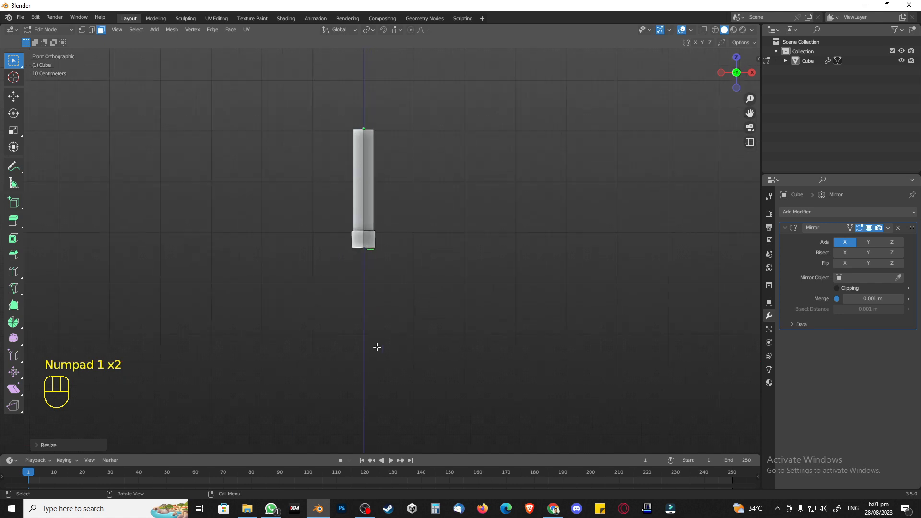
{"action": "middle_click_drag", "start_coordinate": [377, 348], "coordinate": [338, 278], "text": "shift"}
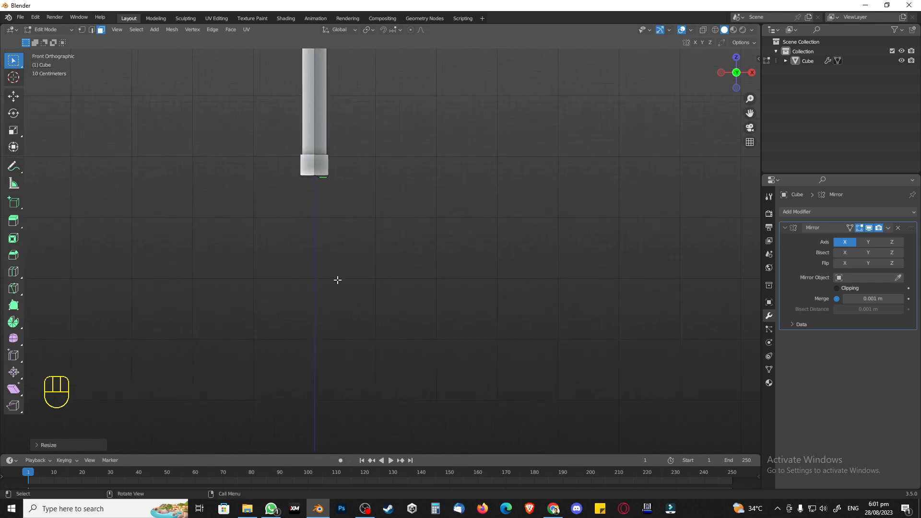
{"action": "scroll", "coordinate": [337, 280], "scroll_direction": "down", "scroll_amount": 2}
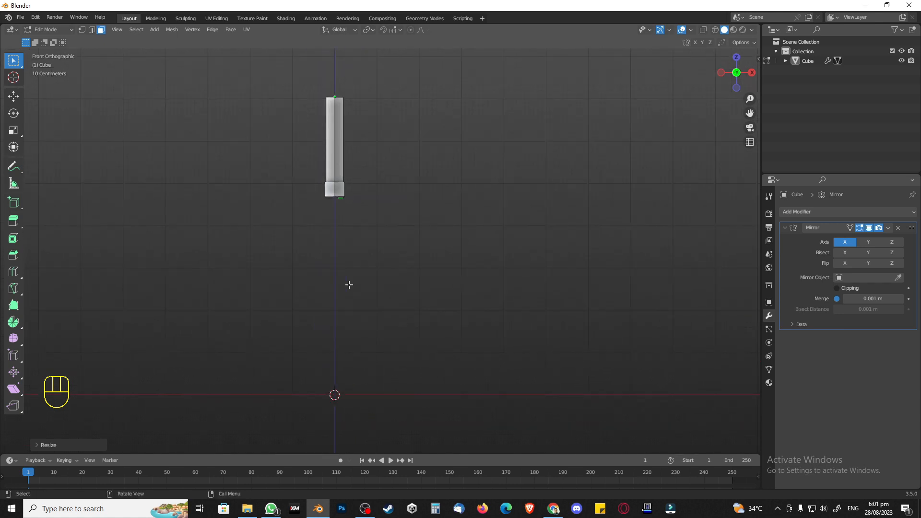
{"action": "middle_click_drag", "start_coordinate": [348, 286], "coordinate": [321, 248], "text": "shift"}
{"action": "scroll", "coordinate": [321, 248], "scroll_direction": "down", "scroll_amount": 5}
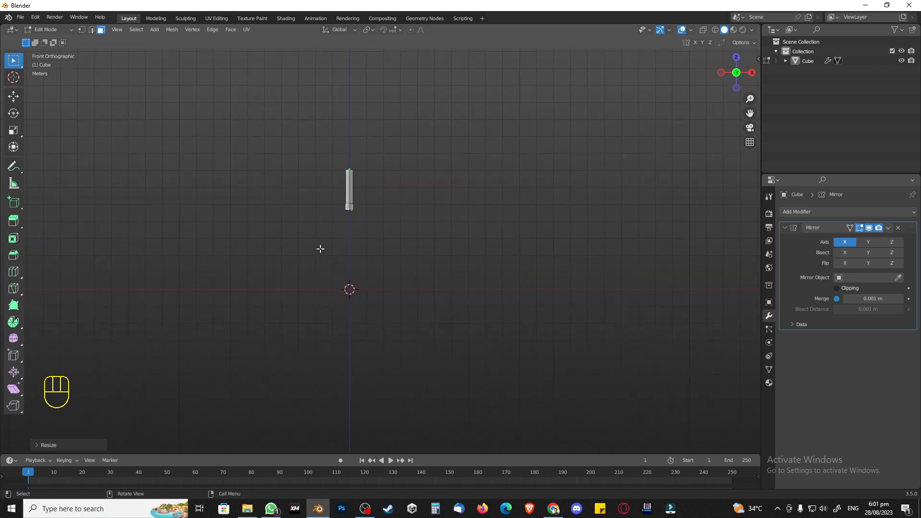
{"action": "scroll", "coordinate": [383, 255], "scroll_direction": "up", "scroll_amount": 5}
{"action": "middle_click_drag", "start_coordinate": [331, 229], "coordinate": [336, 285], "text": "shift"}
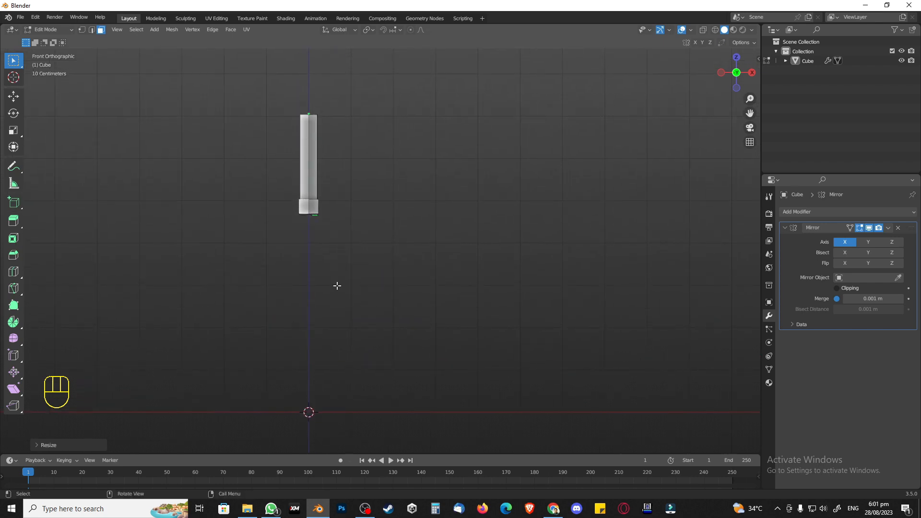
{"action": "left_click", "coordinate": [337, 286]}
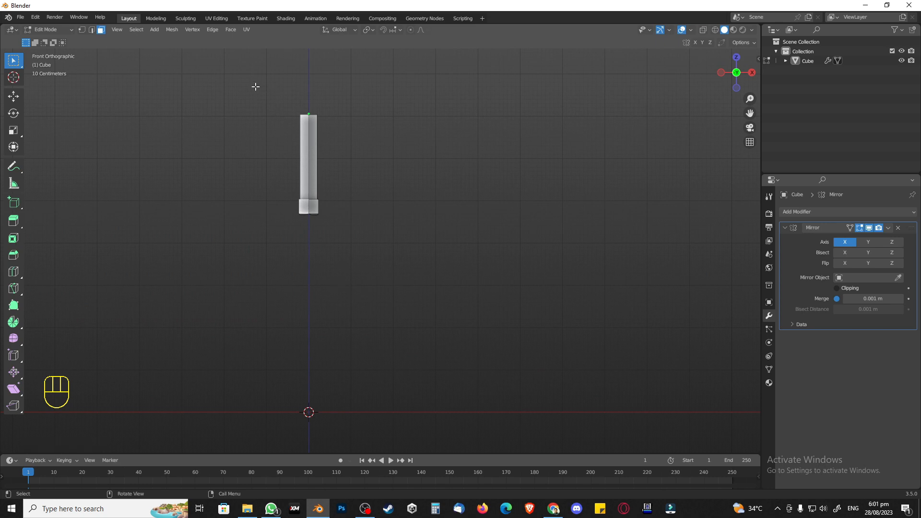
{"action": "key", "text": "a"}
{"action": "key", "text": "g"}
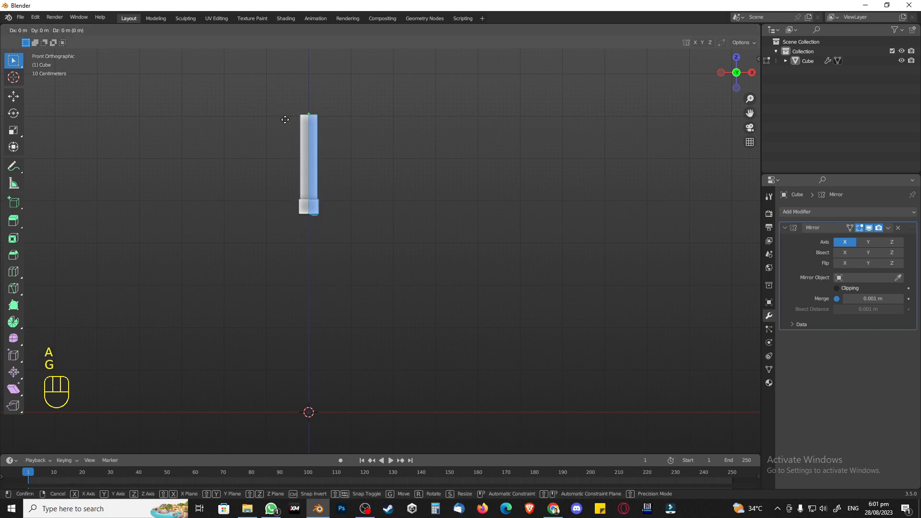
{"action": "left_click", "coordinate": [581, 291]}
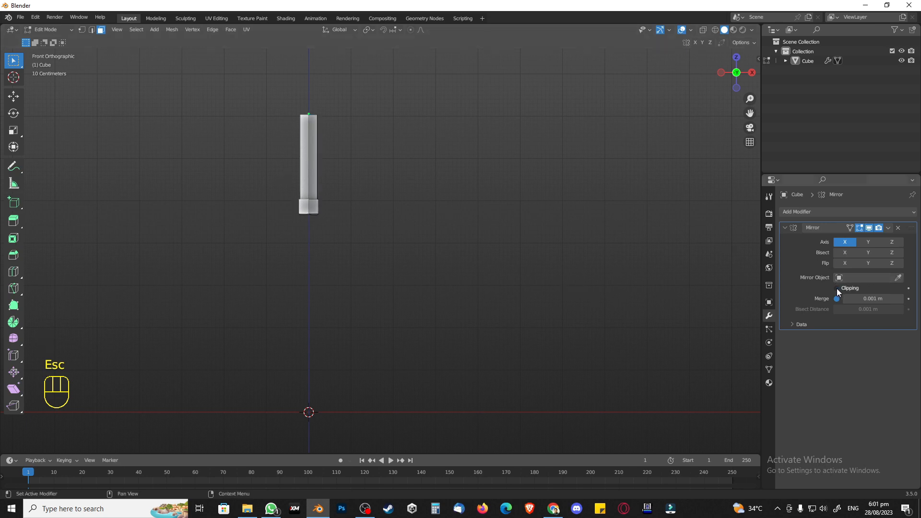
In Object Mode, select the whole object and move it a short distance down along the Z axis
{"action": "key", "text": "Tab"}
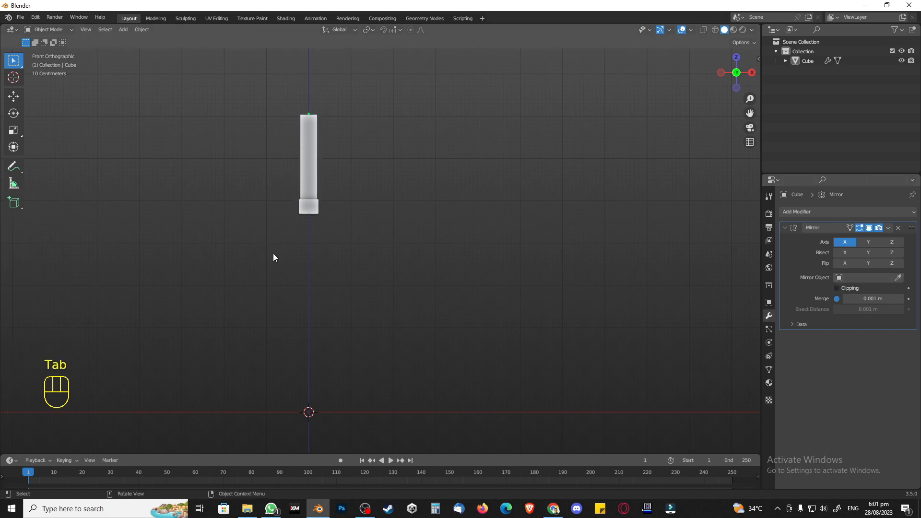
{"action": "key", "text": "a"}
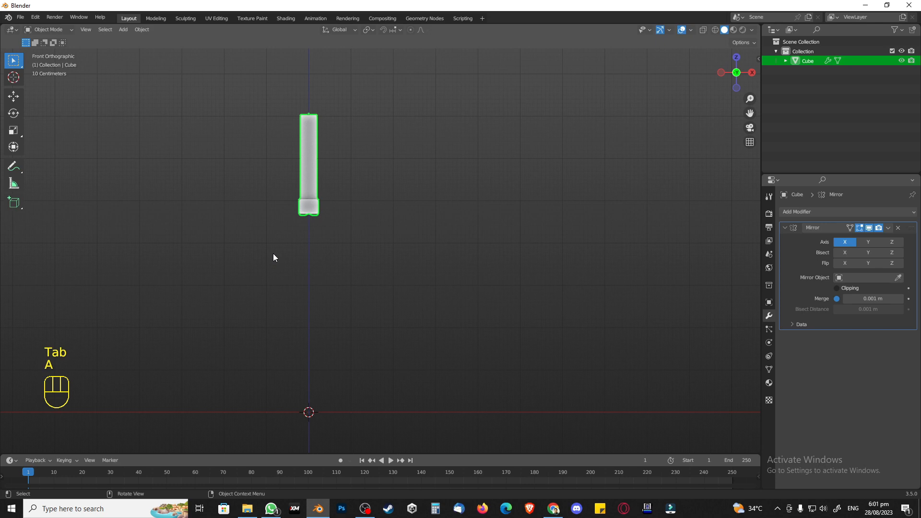
{"action": "key", "text": "g"}
{"action": "key", "text": "z"}
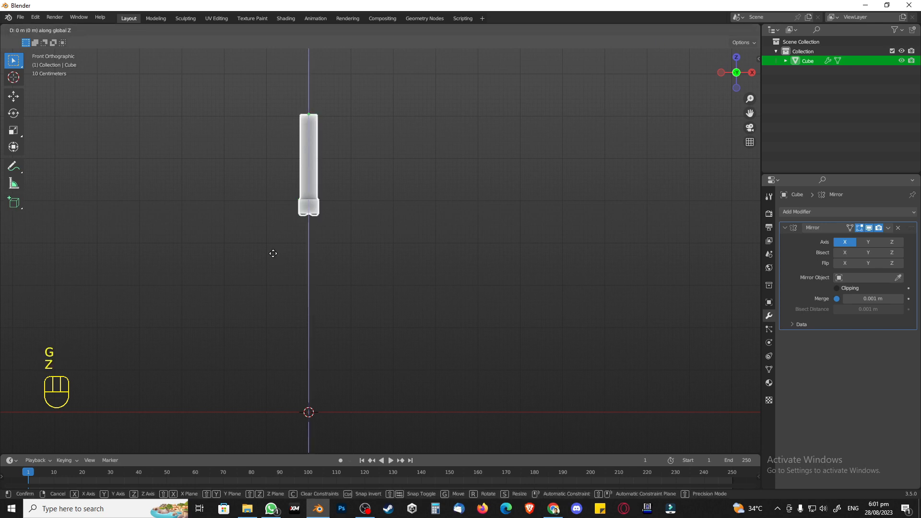
{"action": "left_click", "coordinate": [275, 282]}
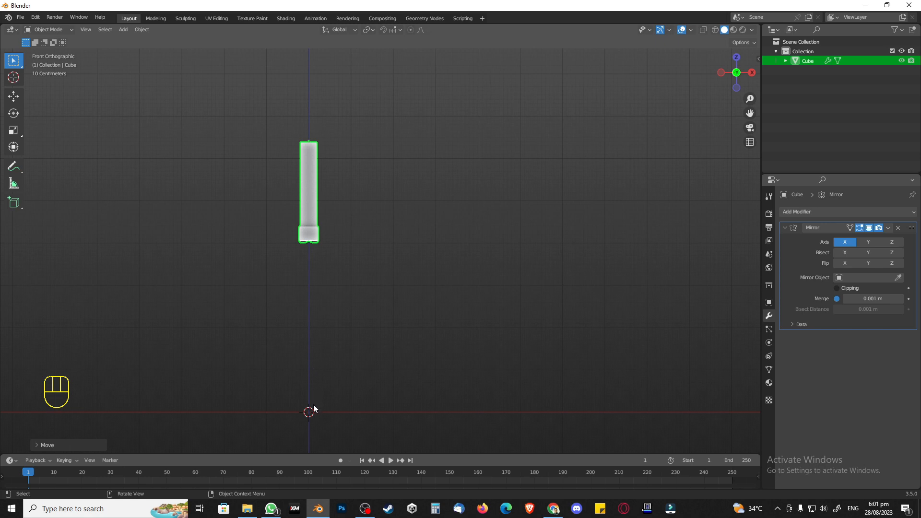
In Edit Mode, with Mirror Clipping turned back on, extrude the small bottom face down about 1.62 m in the front view
{"action": "key", "text": "Tab"}
{"action": "middle_click_drag", "start_coordinate": [322, 291], "coordinate": [320, 259]}
{"action": "middle_click_drag", "start_coordinate": [337, 296], "coordinate": [349, 346]}
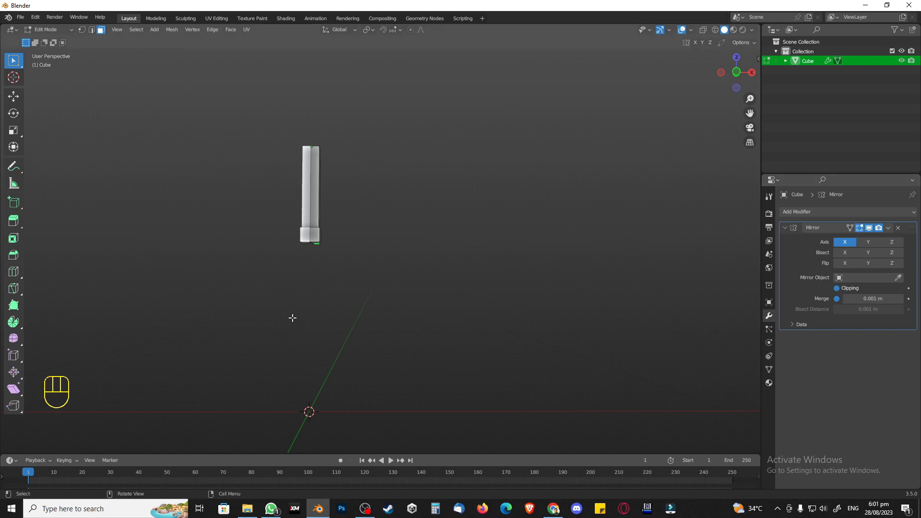
{"action": "key", "text": "KP_1"}
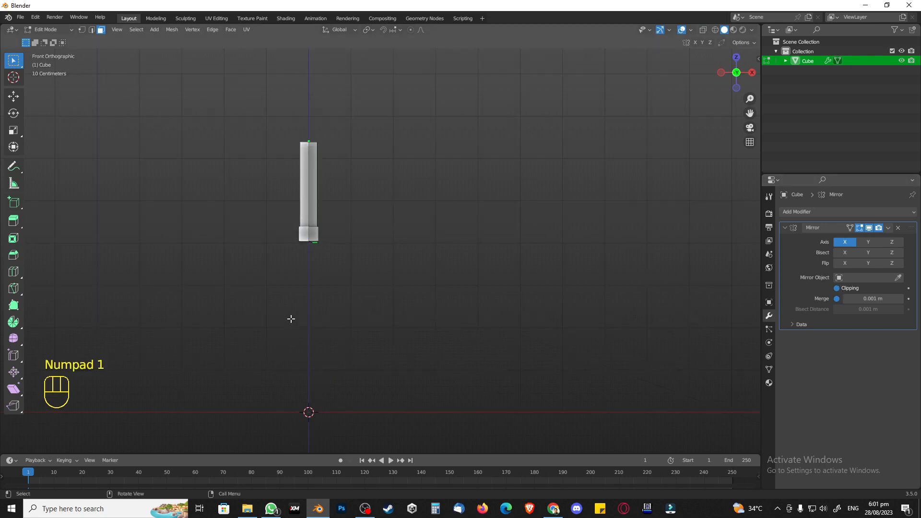
{"action": "key", "text": "e"}
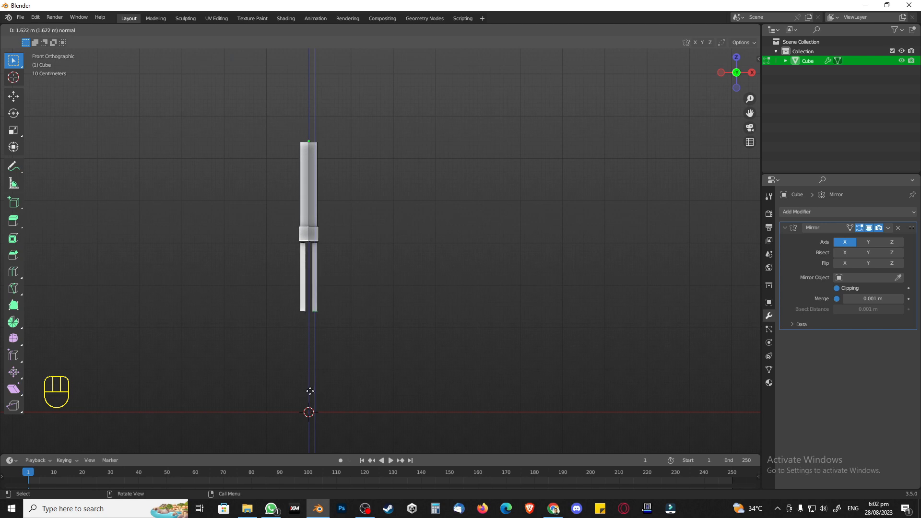
{"action": "left_click", "coordinate": [310, 391]}
{"action": "scroll", "coordinate": [310, 391], "scroll_direction": "up", "scroll_amount": 4}
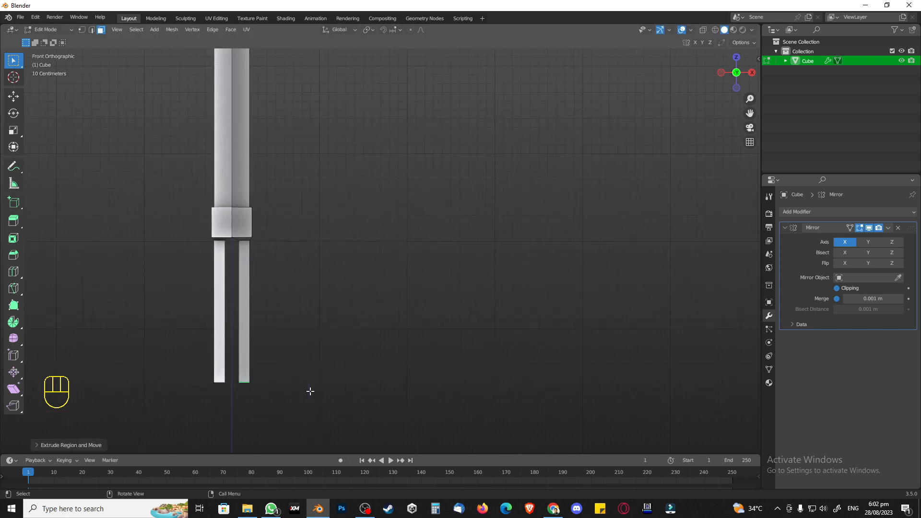
{"action": "middle_click_drag", "start_coordinate": [300, 393], "coordinate": [351, 239], "text": "shift"}
{"action": "scroll", "coordinate": [351, 239], "scroll_direction": "up", "scroll_amount": 3}
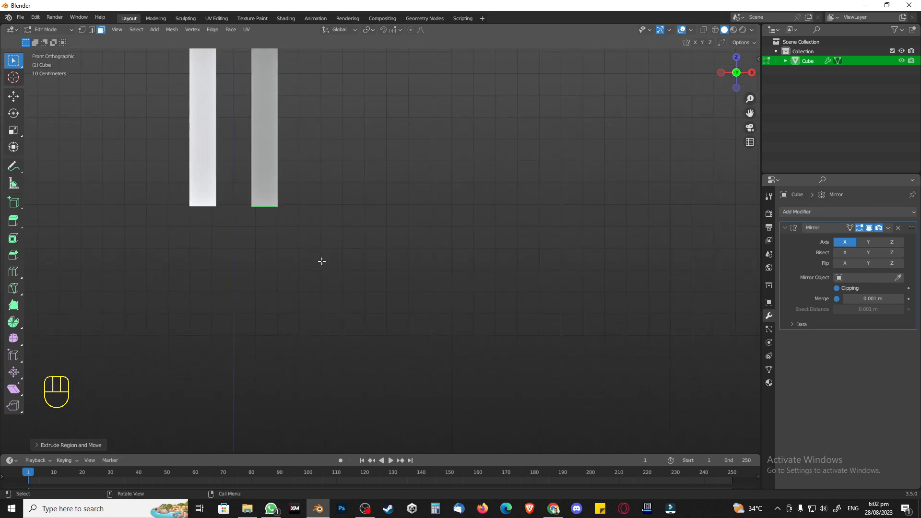
Extrude the prong's bottom face down twice in the front view, making two short segments of about 0.04 m each
{"action": "middle_click_drag", "start_coordinate": [296, 265], "coordinate": [321, 258], "text": "shift"}
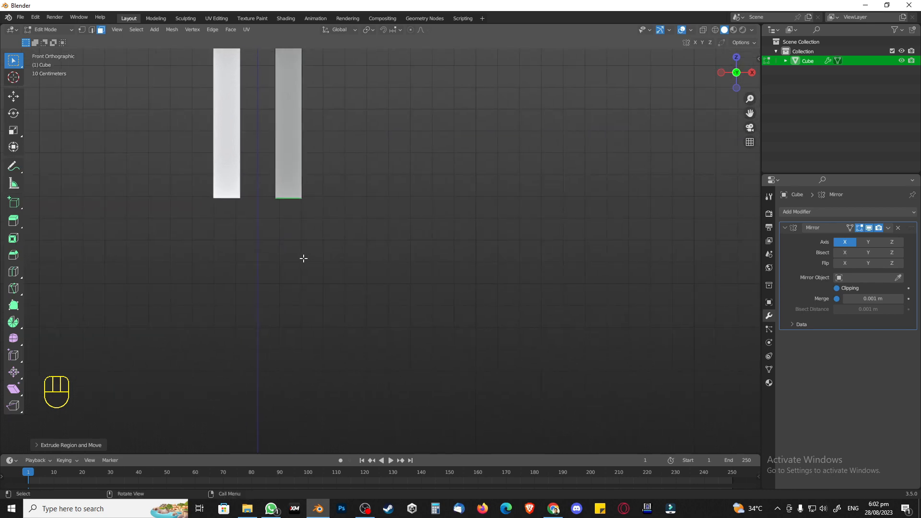
{"action": "key", "text": "e"}
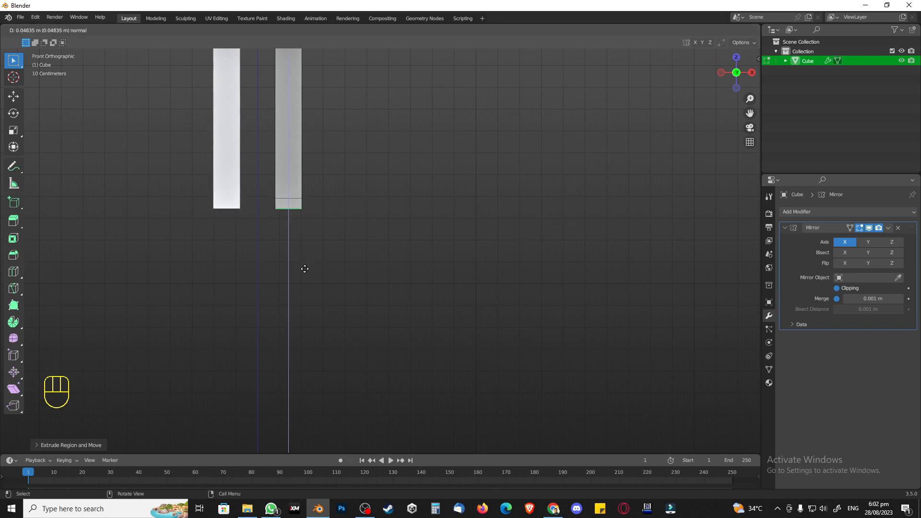
{"action": "left_click", "coordinate": [306, 267]}
{"action": "key", "text": "e"}
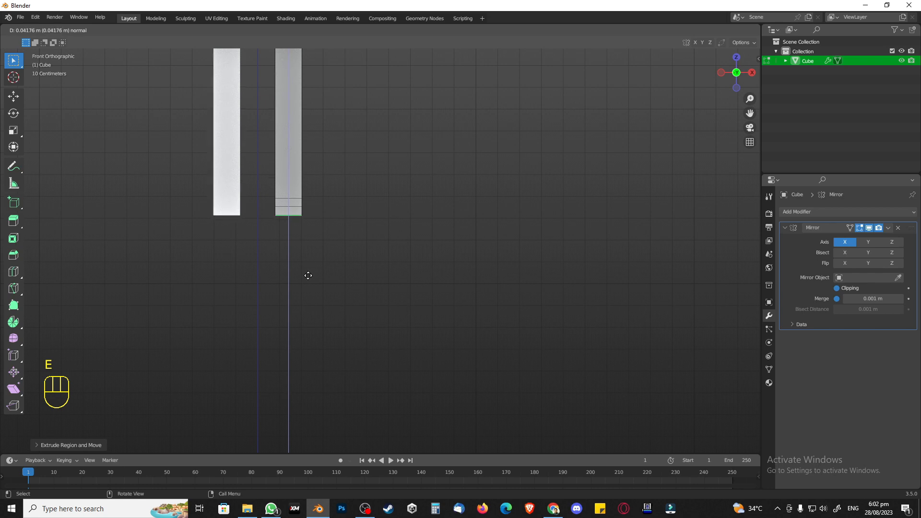
{"action": "left_click", "coordinate": [308, 277]}
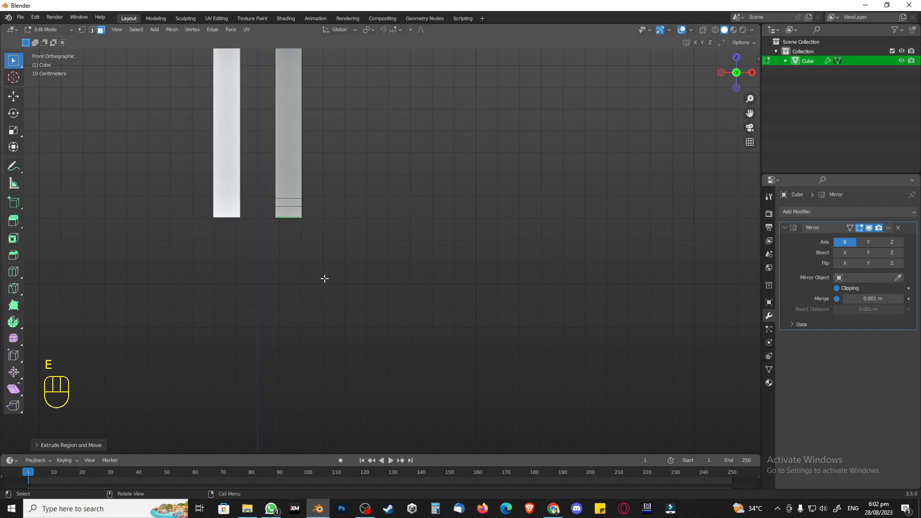
Extrude the prong's bottom face down about 2.18 m, ending just above the world origin
{"action": "scroll", "coordinate": [324, 279], "scroll_direction": "down", "scroll_amount": 3}
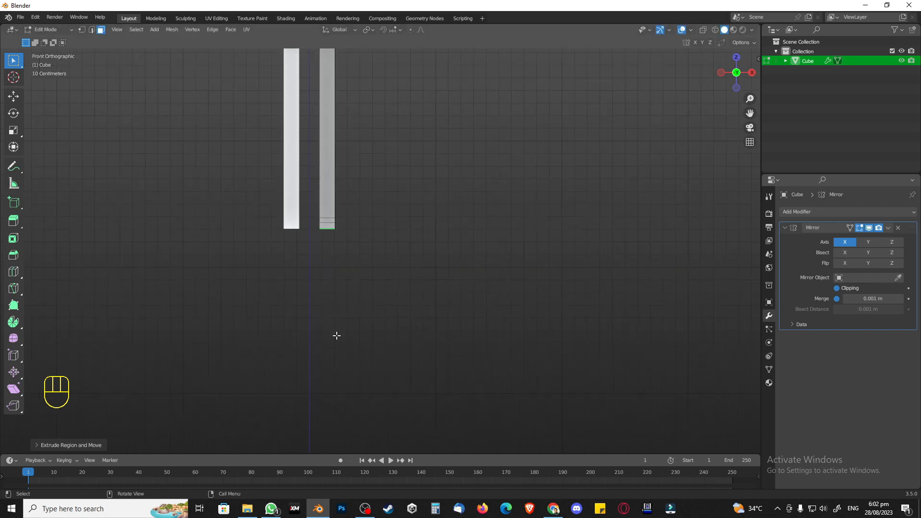
{"action": "middle_click_drag", "start_coordinate": [335, 335], "coordinate": [325, 235], "text": "shift"}
{"action": "key", "text": "e"}
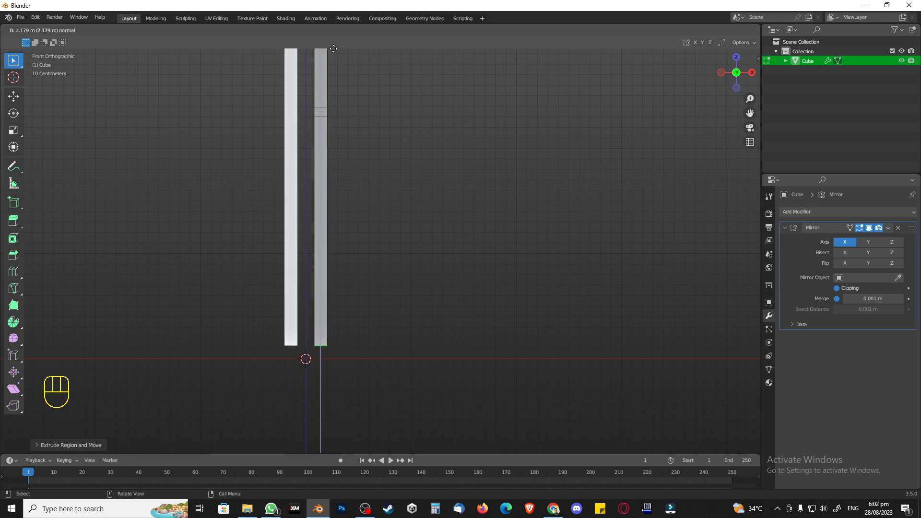
{"action": "left_click", "coordinate": [333, 50]}
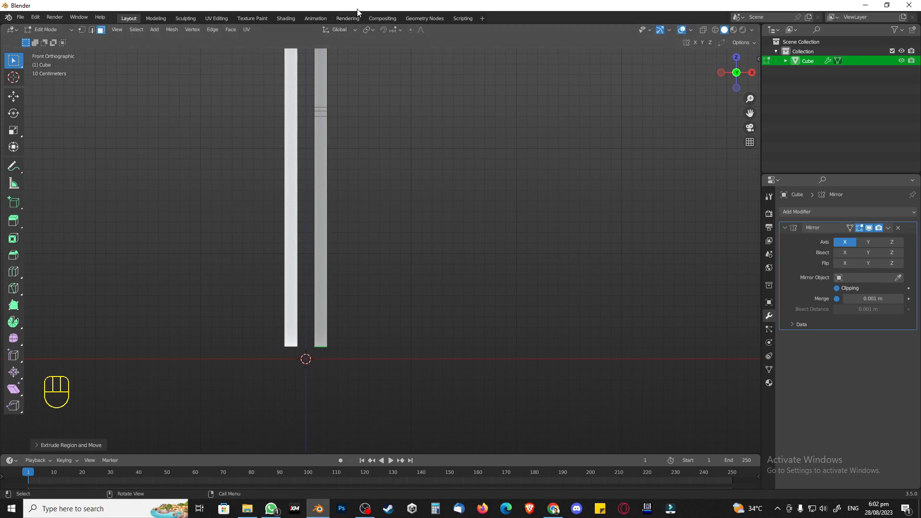
Move the bottom face down about 0.01 m along Z and extrude a short end segment down to the world origin's level
{"action": "scroll", "coordinate": [331, 181], "scroll_direction": "up", "scroll_amount": 4}
{"action": "middle_click_drag", "start_coordinate": [331, 180], "coordinate": [324, 376], "text": "shift"}
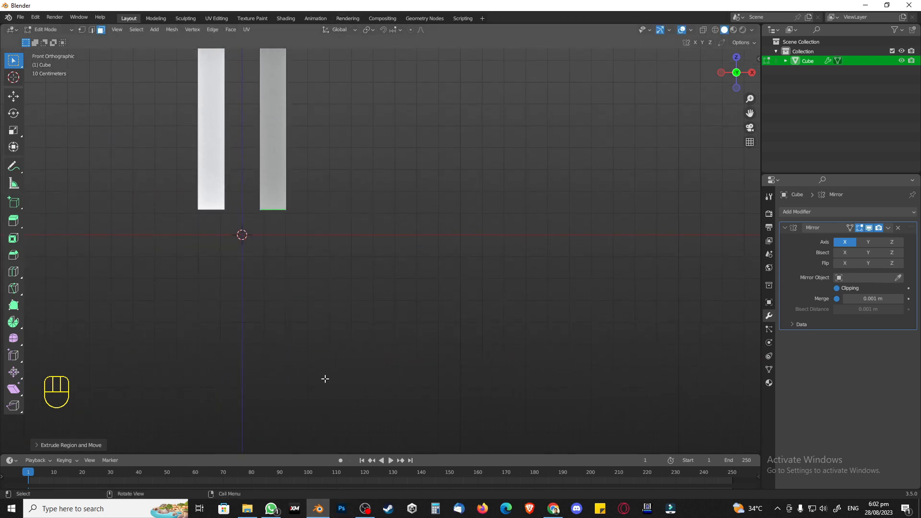
{"action": "scroll", "coordinate": [269, 261], "scroll_direction": "up", "scroll_amount": 4}
{"action": "middle_click_drag", "start_coordinate": [280, 248], "coordinate": [288, 259], "text": "shift"}
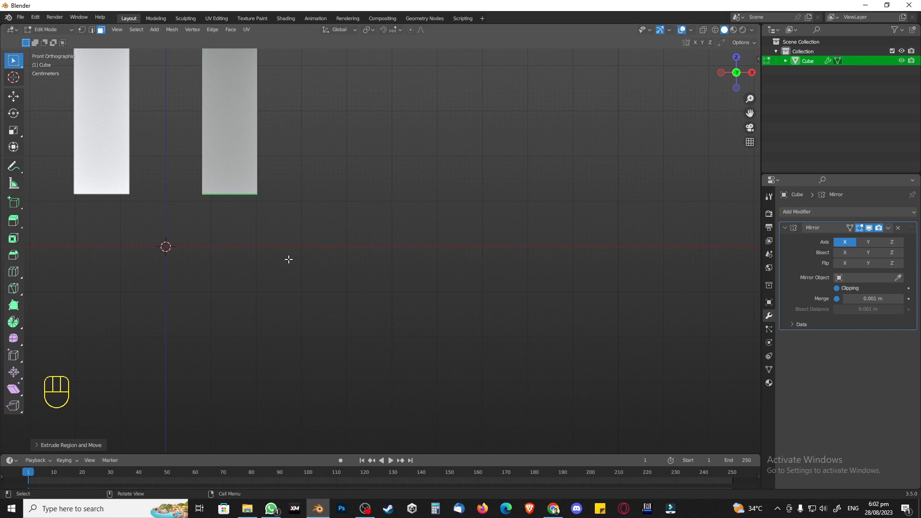
{"action": "key", "text": "g"}
{"action": "key", "text": "z"}
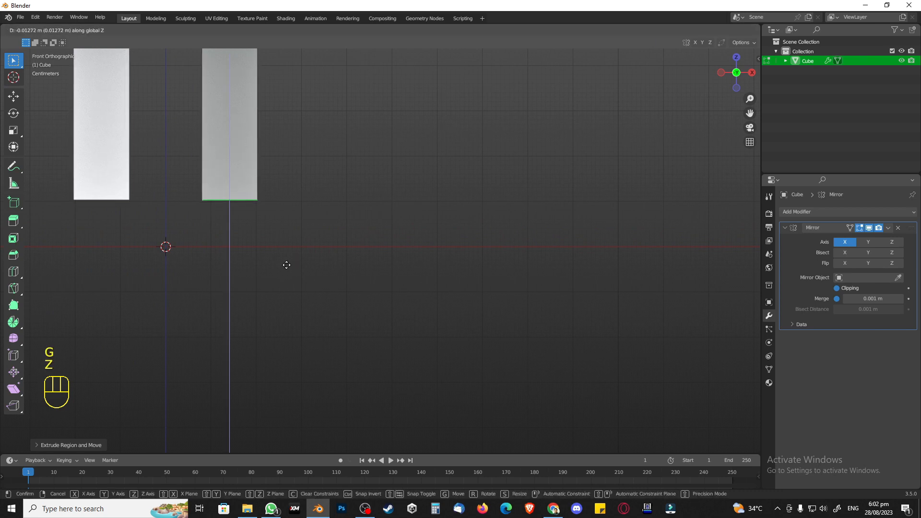
{"action": "left_click", "coordinate": [286, 265]}
{"action": "key", "text": "e"}
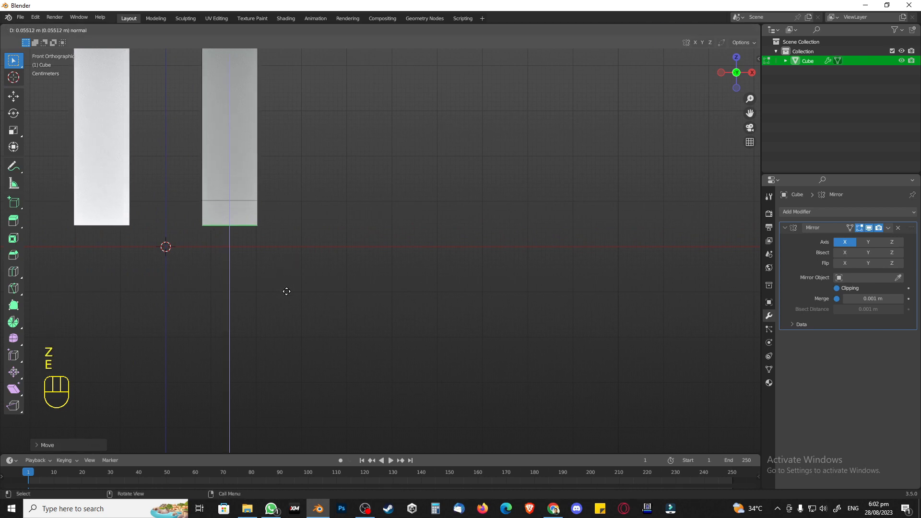
{"action": "left_click", "coordinate": [287, 310]}
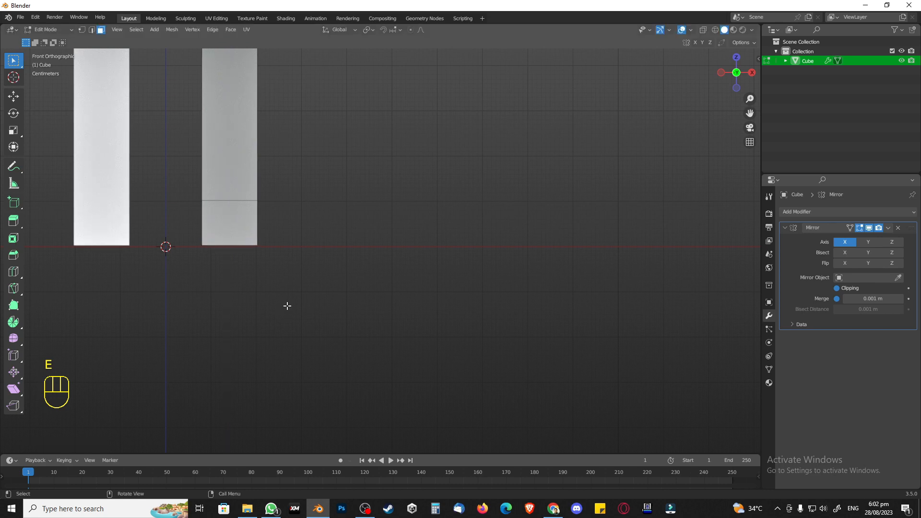
Examine the whole object's proportions and leg length in the front and right views
{"action": "scroll", "coordinate": [287, 308], "scroll_direction": "down", "scroll_amount": 5}
{"action": "key", "text": "KP_1"}
{"action": "scroll", "coordinate": [336, 278], "scroll_direction": "down", "scroll_amount": 7}
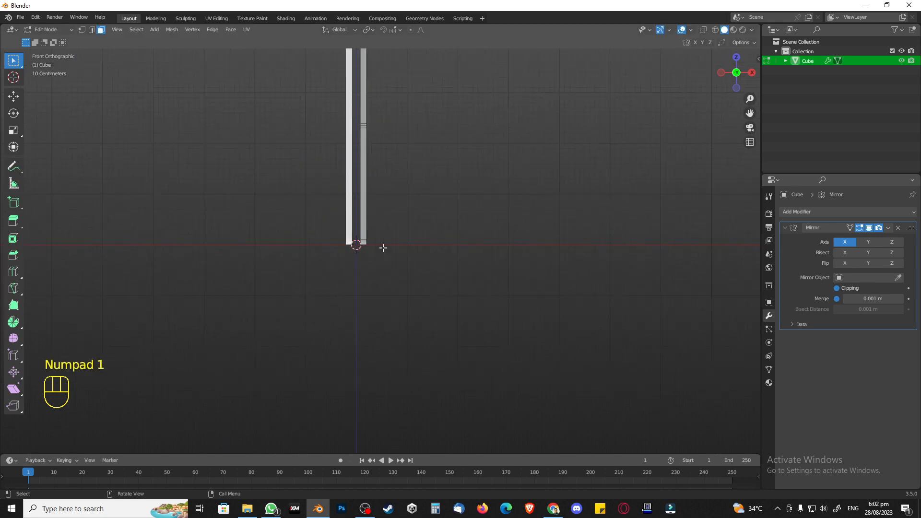
{"action": "middle_click_drag", "start_coordinate": [393, 159], "coordinate": [372, 311], "text": "shift"}
{"action": "scroll", "coordinate": [379, 265], "scroll_direction": "down", "scroll_amount": 3}
{"action": "scroll", "coordinate": [384, 263], "scroll_direction": "up", "scroll_amount": 4}
{"action": "middle_click_drag", "start_coordinate": [384, 263], "coordinate": [373, 255], "text": "shift"}
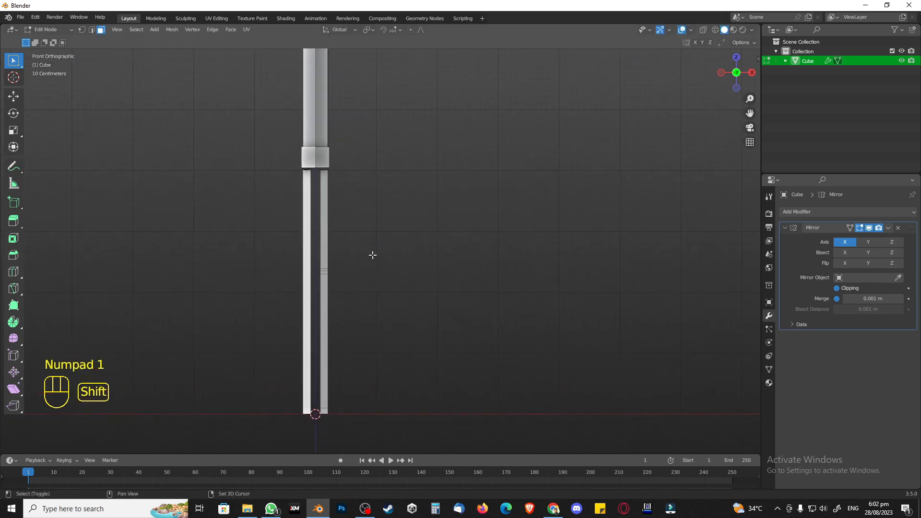
{"action": "scroll", "coordinate": [373, 254], "scroll_direction": "down", "scroll_amount": 2}
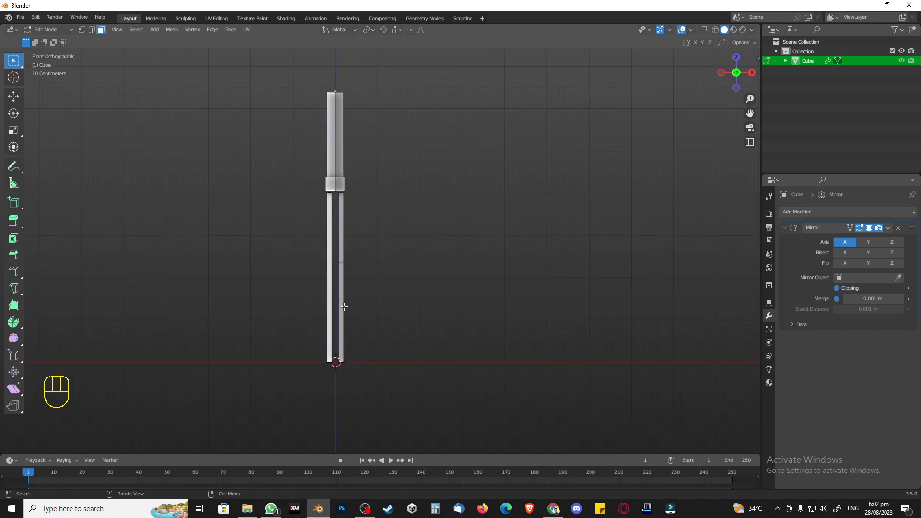
{"action": "scroll", "coordinate": [350, 314], "scroll_direction": "up", "scroll_amount": 2}
{"action": "middle_click_drag", "start_coordinate": [356, 338], "coordinate": [341, 245], "text": "shift"}
{"action": "scroll", "coordinate": [325, 307], "scroll_direction": "up", "scroll_amount": 4}
{"action": "middle_click_drag", "start_coordinate": [256, 385], "coordinate": [297, 317], "text": "shift"}
{"action": "scroll", "coordinate": [294, 340], "scroll_direction": "up", "scroll_amount": 4}
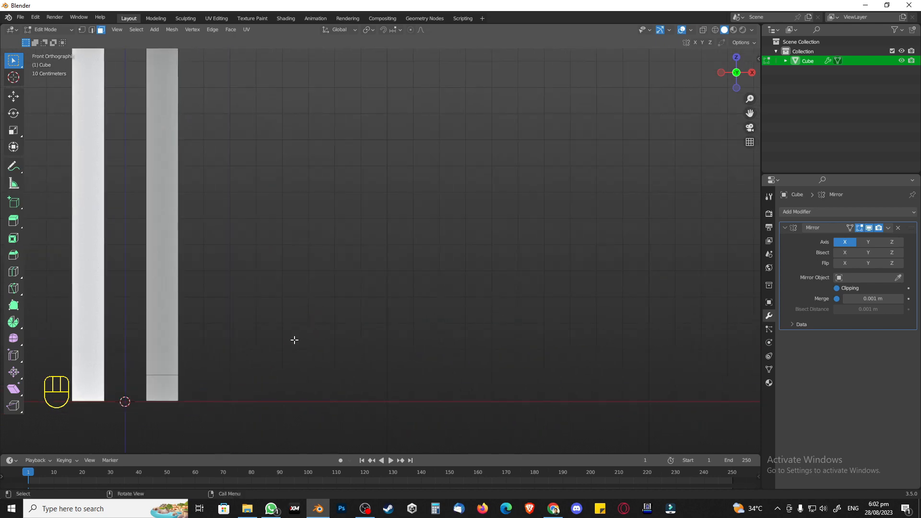
{"action": "scroll", "coordinate": [288, 342], "scroll_direction": "up", "scroll_amount": 1}
{"action": "key", "text": "KP_3"}
{"action": "scroll", "coordinate": [477, 285], "scroll_direction": "down", "scroll_amount": 4}
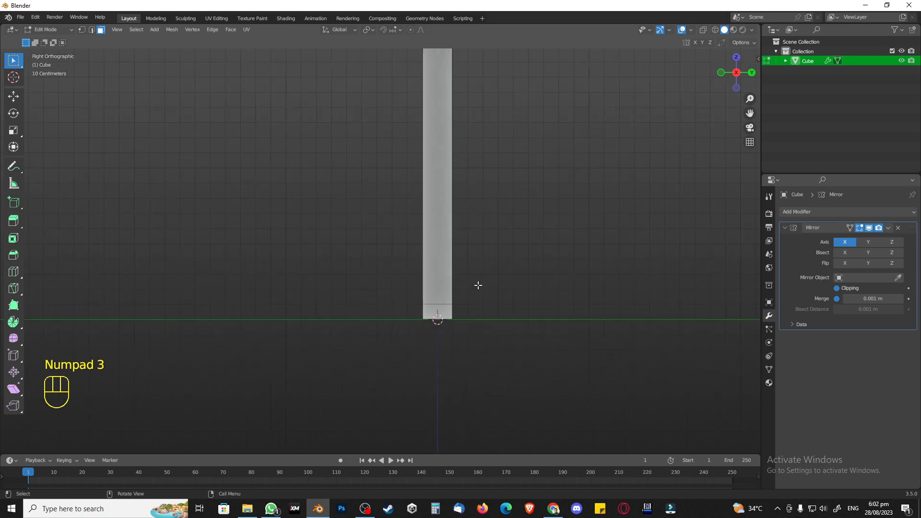
{"action": "middle_click_drag", "start_coordinate": [464, 225], "coordinate": [438, 366], "text": "shift"}
{"action": "scroll", "coordinate": [436, 304], "scroll_direction": "down", "scroll_amount": 6}
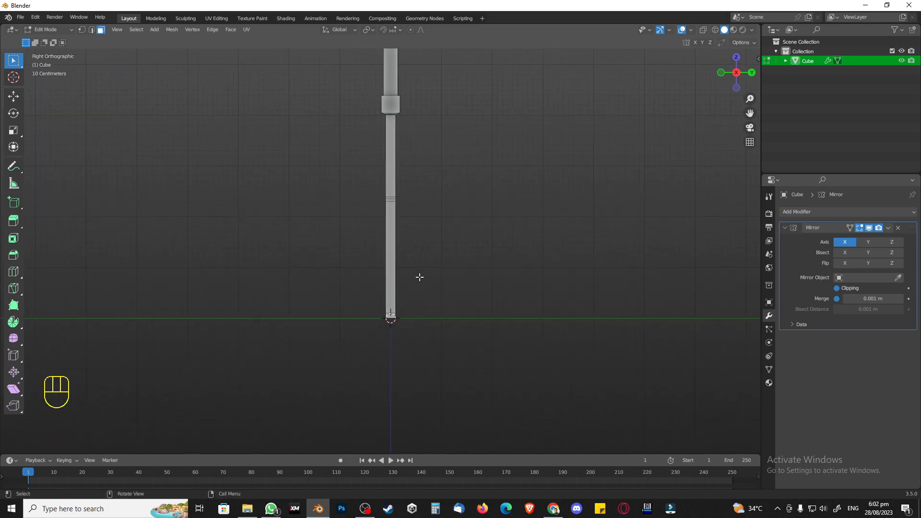
Extrude the front face of the leg's lowest segment forward into a foot nearly as long as the leg is deep
{"action": "scroll", "coordinate": [419, 298], "scroll_direction": "up", "scroll_amount": 7}
{"action": "middle_click_drag", "start_coordinate": [417, 275], "coordinate": [382, 117], "text": "shift"}
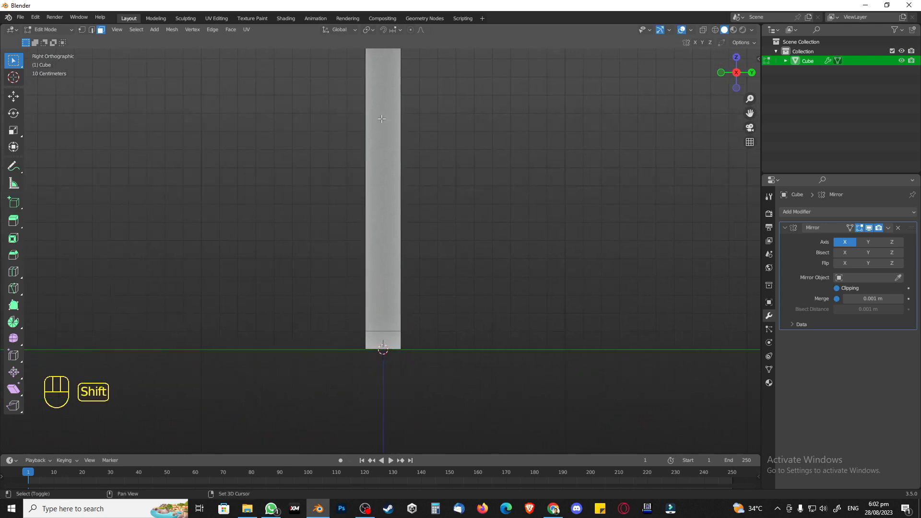
{"action": "scroll", "coordinate": [379, 240], "scroll_direction": "up", "scroll_amount": 4}
{"action": "middle_click_drag", "start_coordinate": [378, 364], "coordinate": [387, 333], "text": "shift"}
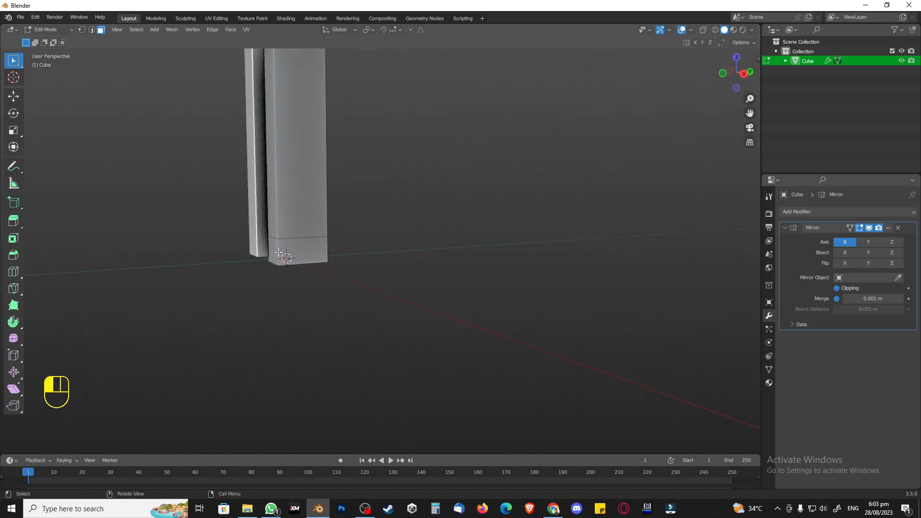
{"action": "left_click", "coordinate": [280, 266]}
{"action": "middle_click_drag", "start_coordinate": [281, 267], "coordinate": [300, 303]}
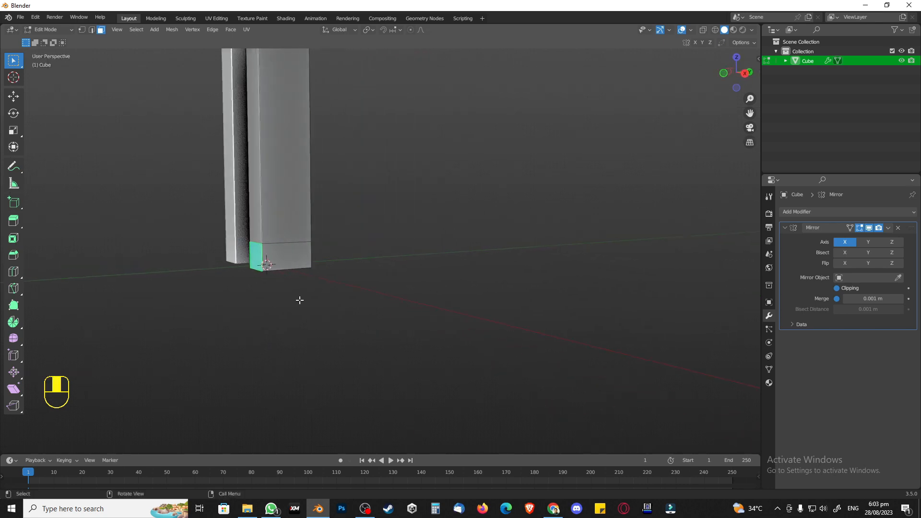
{"action": "key", "text": "e"}
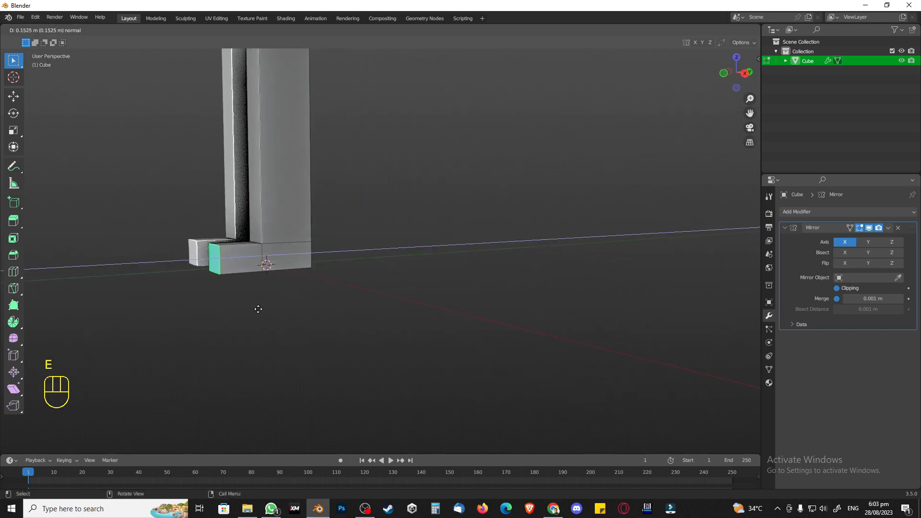
{"action": "left_click", "coordinate": [251, 310]}
{"action": "key", "text": "KP_3"}
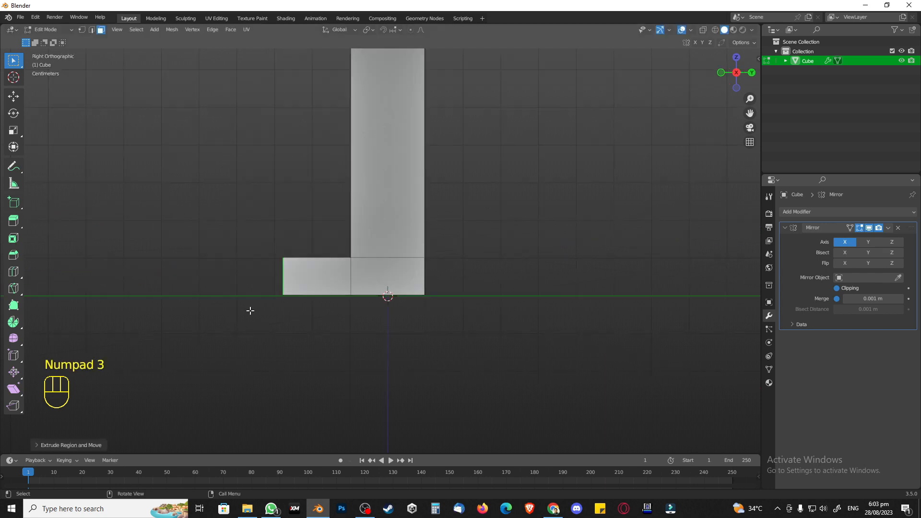
Add one loop cut across the middle of the extruded foot
{"action": "mouse_move", "coordinate": [281, 282]}
{"action": "middle_mouse_down"}
{"action": "mouse_move", "coordinate": [301, 312]}
{"action": "mouse_move", "coordinate": [249, 222]}
{"action": "mouse_move", "coordinate": [318, 300]}
{"action": "mouse_move", "coordinate": [245, 245]}
{"action": "mouse_move", "coordinate": [263, 294]}
{"action": "mouse_move", "coordinate": [284, 290]}
{"action": "middle_mouse_up"}
{"action": "key", "text": "ctrl+r"}
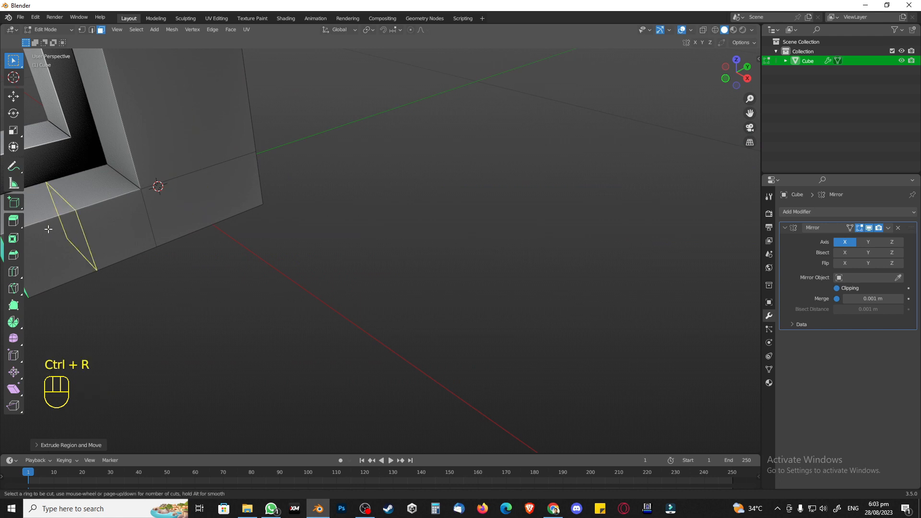
{"action": "right_click", "coordinate": [103, 267]}
{"action": "scroll", "coordinate": [113, 273], "scroll_direction": "up", "scroll_amount": 1}
{"action": "middle_click_drag", "start_coordinate": [114, 274], "coordinate": [372, 329], "text": "shift"}
{"action": "key", "text": "ctrl+r"}
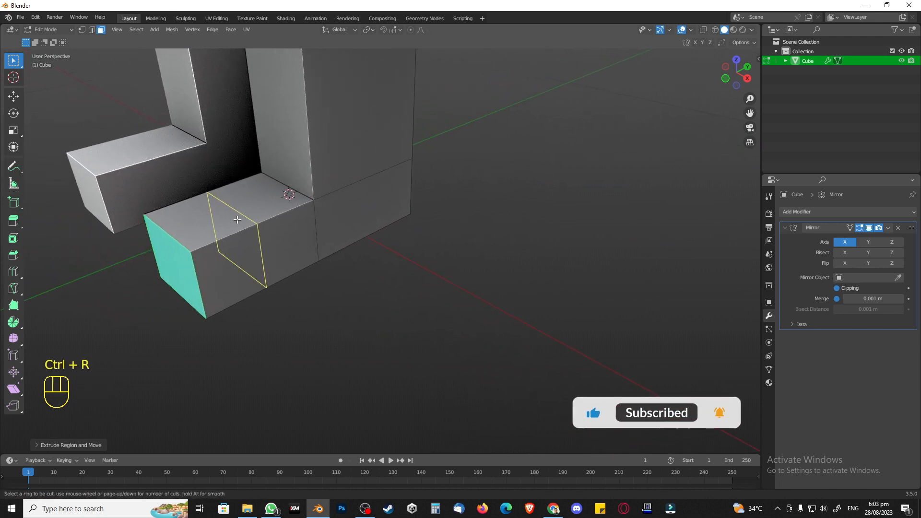
{"action": "left_click", "coordinate": [236, 216]}
{"action": "left_click", "coordinate": [237, 220]}
In edge selection, raise the foot's middle top edge slightly along Z and lower its front top edge to slope the toe
{"action": "key", "text": "2"}
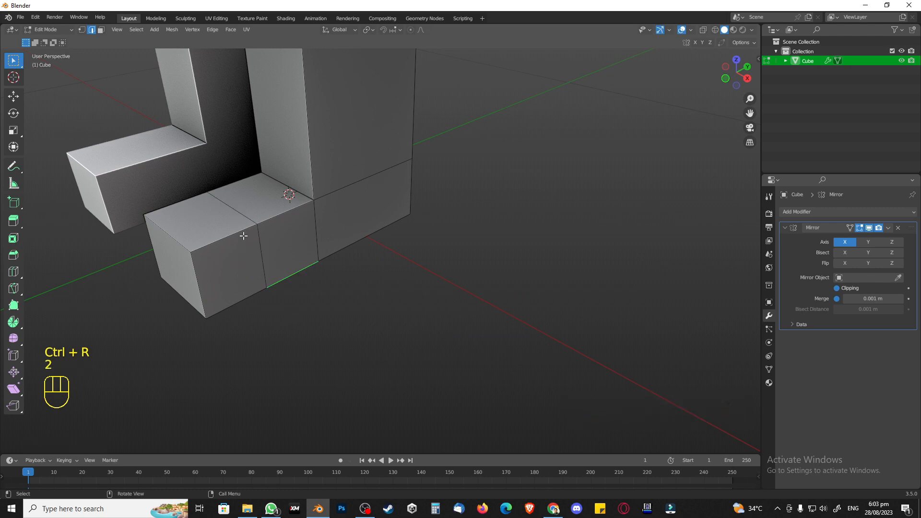
{"action": "key", "text": "g"}
{"action": "key", "text": "z"}
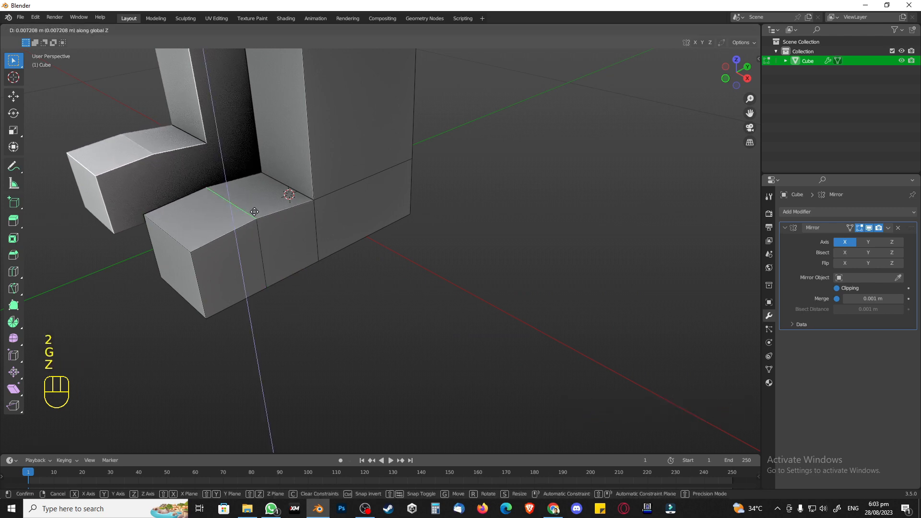
{"action": "left_click", "coordinate": [253, 209]}
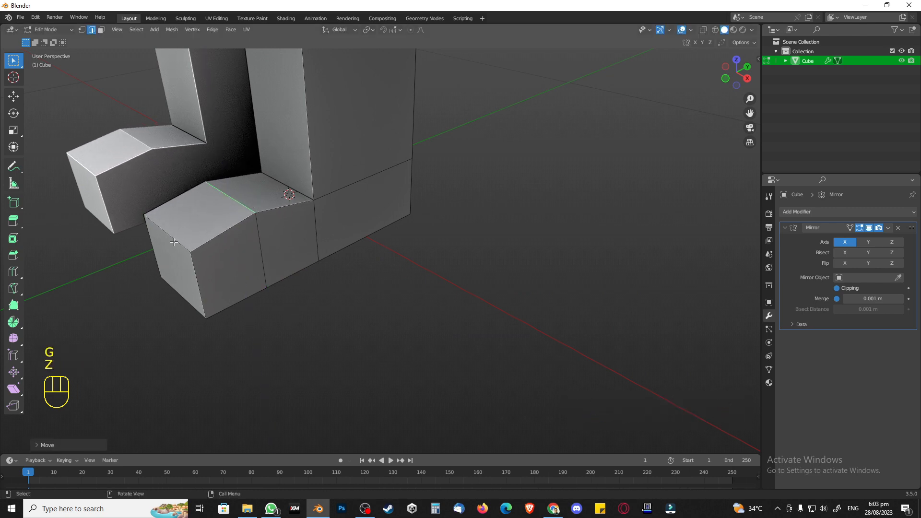
{"action": "left_click", "coordinate": [174, 243]}
{"action": "key", "text": "g"}
{"action": "key", "text": "z"}
{"action": "left_click", "coordinate": [181, 266]}
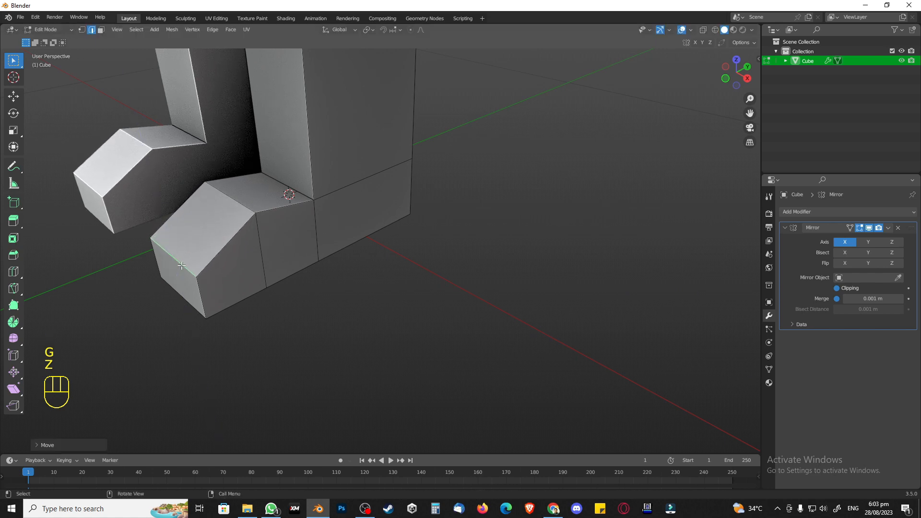
{"action": "left_click", "coordinate": [377, 301]}
Examine the finished feet and the whole leg's profile in the right view
{"action": "key", "text": "KP_1"}
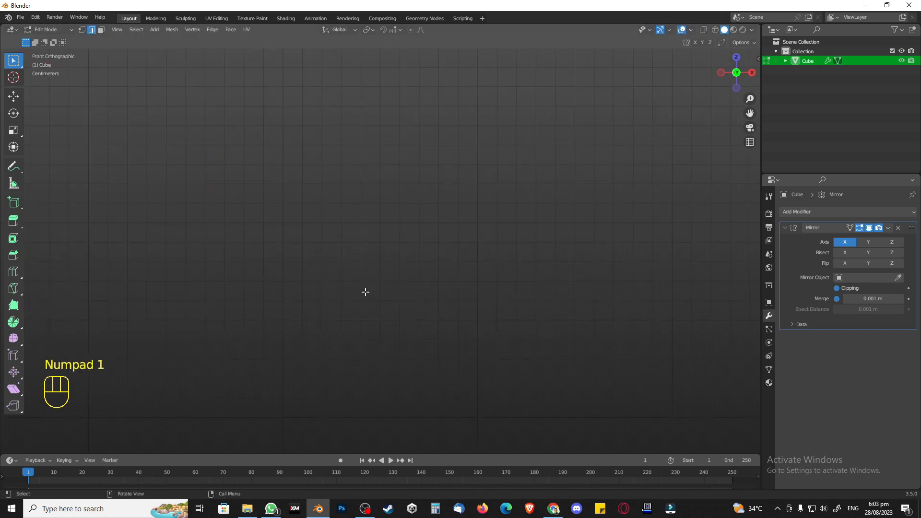
{"action": "middle_click_drag", "start_coordinate": [362, 278], "coordinate": [360, 277]}
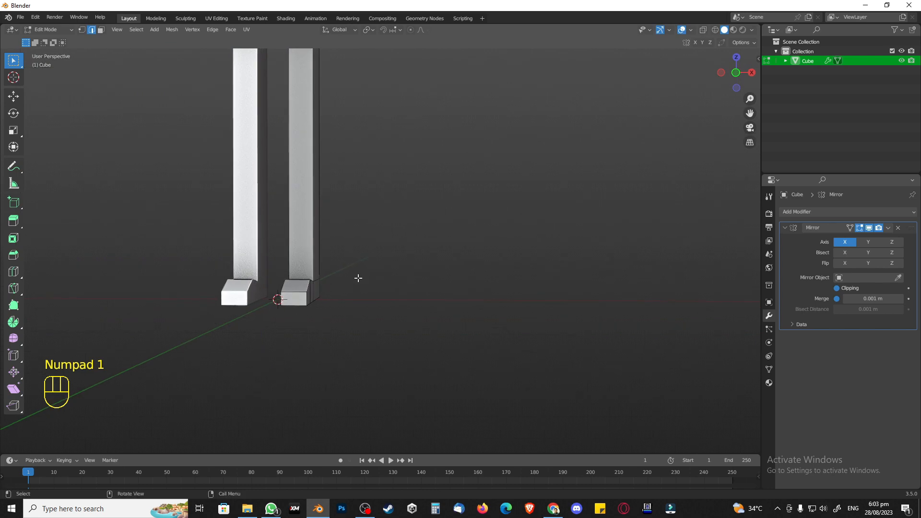
{"action": "key", "text": "KP_3"}
{"action": "middle_click_drag", "start_coordinate": [370, 140], "coordinate": [320, 304], "text": "shift"}
{"action": "scroll", "coordinate": [401, 181], "scroll_direction": "down", "scroll_amount": 4}
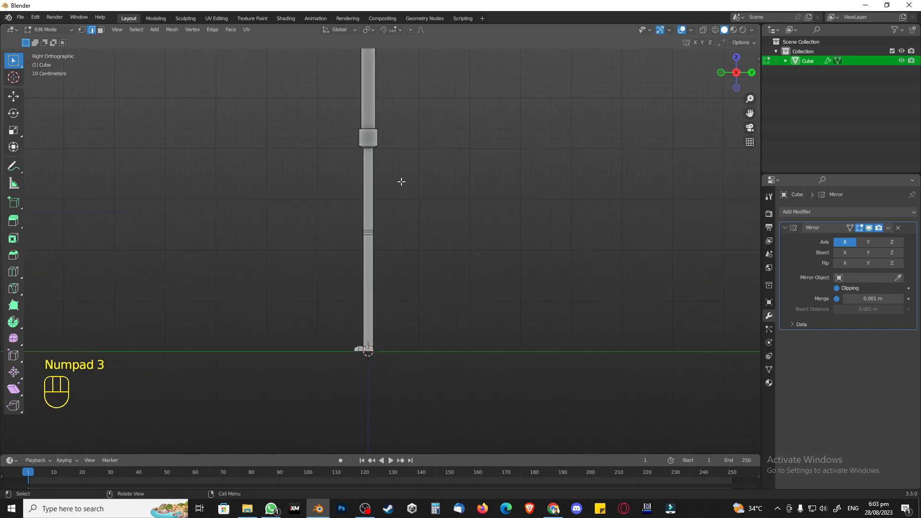
{"action": "scroll", "coordinate": [397, 195], "scroll_direction": "up", "scroll_amount": 4}
{"action": "scroll", "coordinate": [387, 237], "scroll_direction": "down", "scroll_amount": 1}
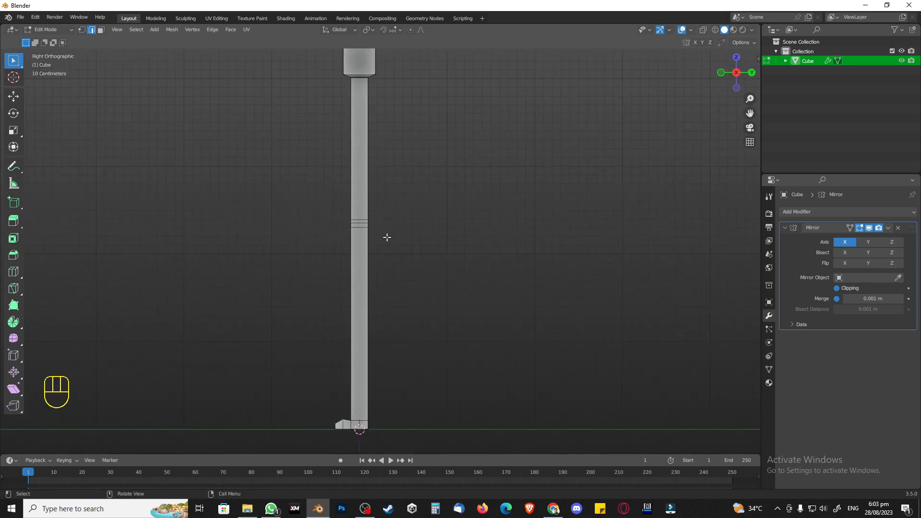
With X-ray on and vertex selection active, raise the knee's upper edge loop slightly along Z
{"action": "key", "text": "Tab"}
{"action": "key", "text": "Tab"}
{"action": "scroll", "coordinate": [386, 237], "scroll_direction": "up", "scroll_amount": 2}
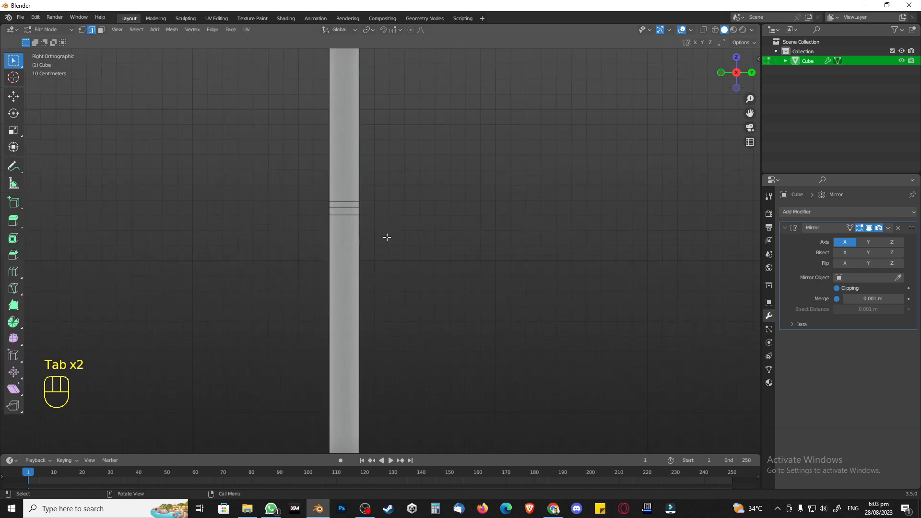
{"action": "left_click", "coordinate": [703, 32]}
{"action": "scroll", "coordinate": [360, 234], "scroll_direction": "up", "scroll_amount": 2}
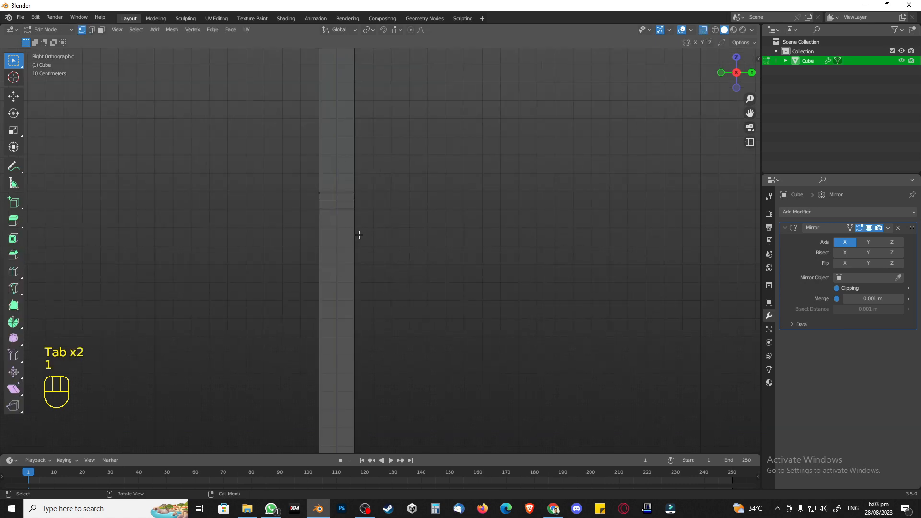
{"action": "key", "text": "1"}
{"action": "scroll", "coordinate": [352, 234], "scroll_direction": "up", "scroll_amount": 3}
{"action": "scroll", "coordinate": [353, 234], "scroll_direction": "up", "scroll_amount": 2}
{"action": "middle_click_drag", "start_coordinate": [353, 226], "coordinate": [420, 378], "text": "shift"}
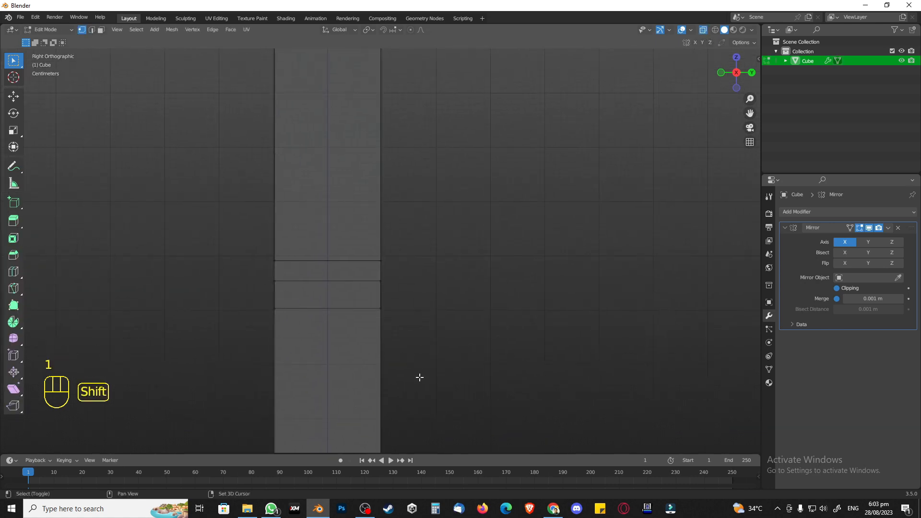
{"action": "left_click_drag", "start_coordinate": [264, 249], "coordinate": [395, 265]}
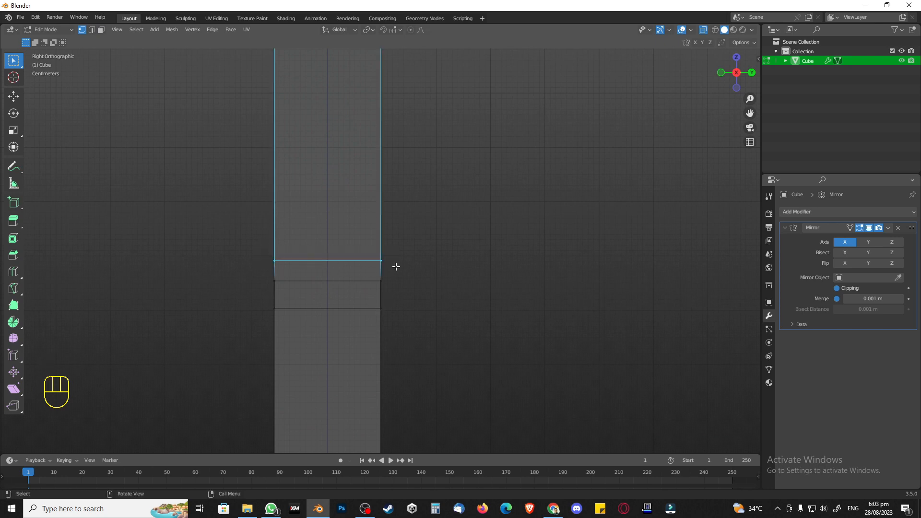
{"action": "key", "text": "g"}
{"action": "key", "text": "z"}
{"action": "left_click", "coordinate": [397, 261]}
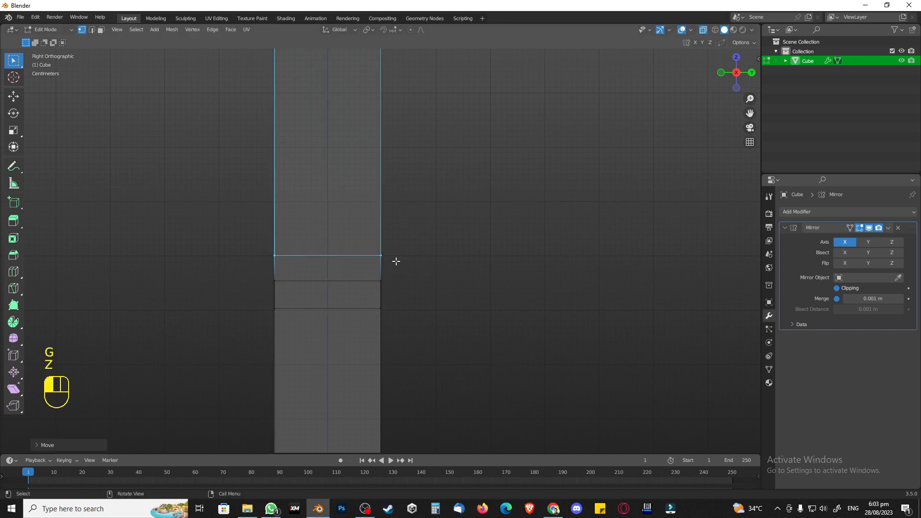
Try to push only the rear vertices of the knee's middle loop inward along Y, and undo it
{"action": "left_click", "coordinate": [411, 286]}
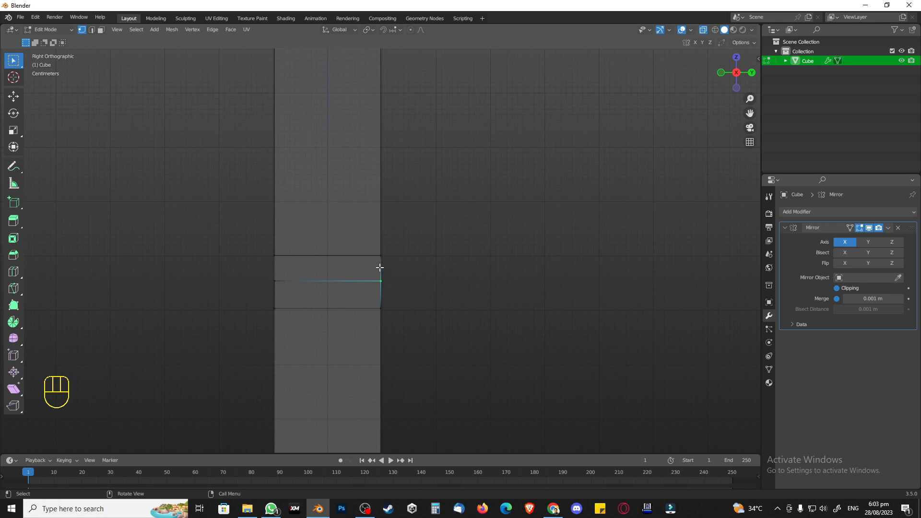
{"action": "left_click_drag", "start_coordinate": [372, 272], "coordinate": [400, 296]}
{"action": "key", "text": "g"}
{"action": "key", "text": "y"}
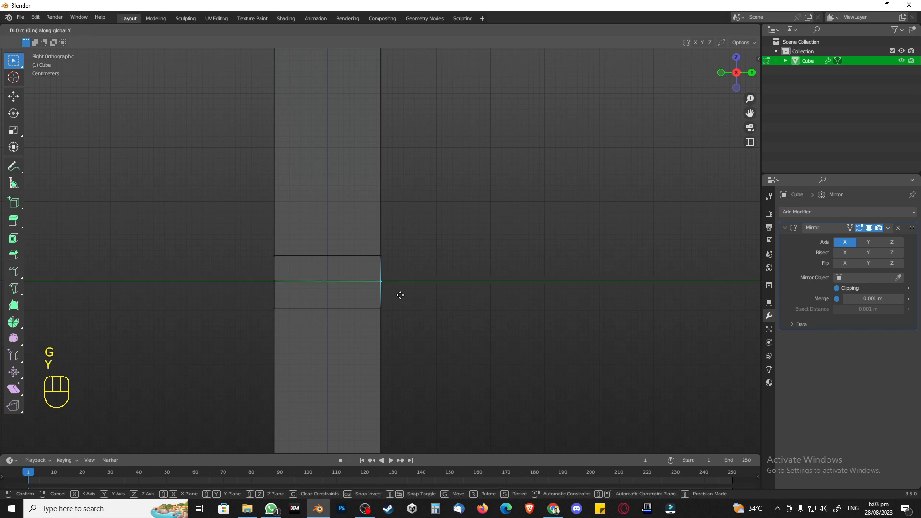
{"action": "left_click", "coordinate": [390, 297]}
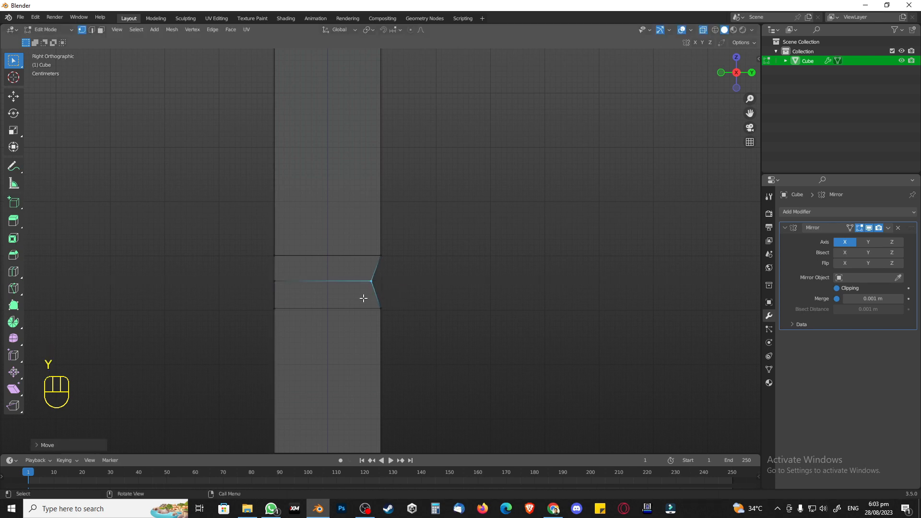
{"action": "left_click_drag", "start_coordinate": [260, 272], "coordinate": [304, 296]}
{"action": "key", "text": "ctrl+z"}
{"action": "key", "text": "ctrl+z"}
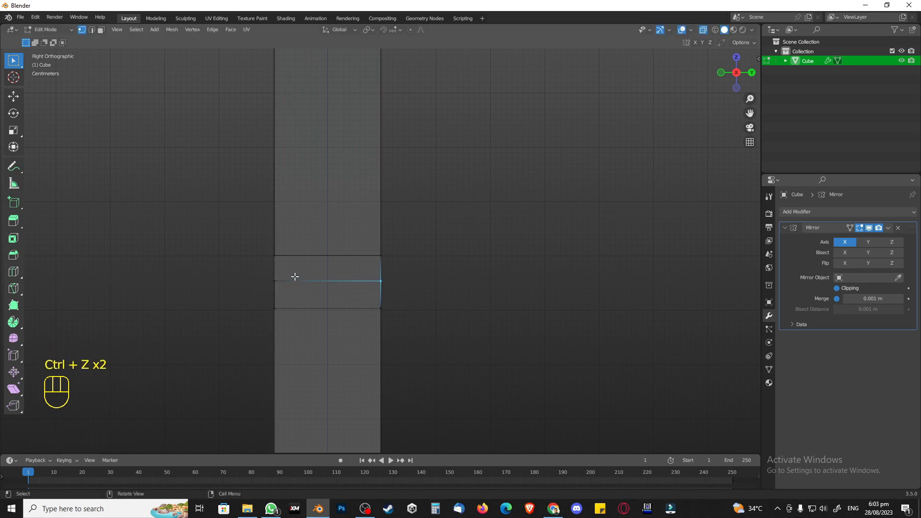
Move the knee's entire middle edge loop about 0.01 m forward along negative Y
{"action": "left_click_drag", "start_coordinate": [268, 268], "coordinate": [396, 294]}
{"action": "key", "text": "g"}
{"action": "key", "text": "y"}
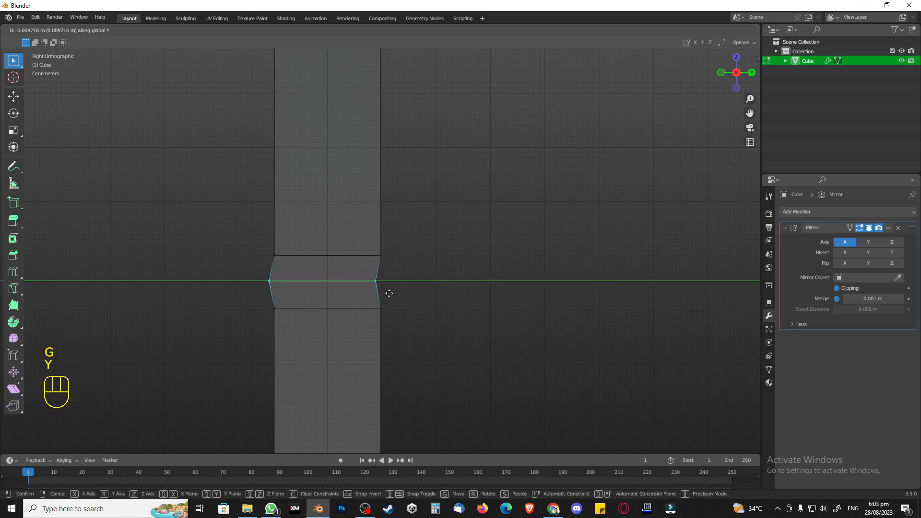
{"action": "left_click", "coordinate": [389, 293]}
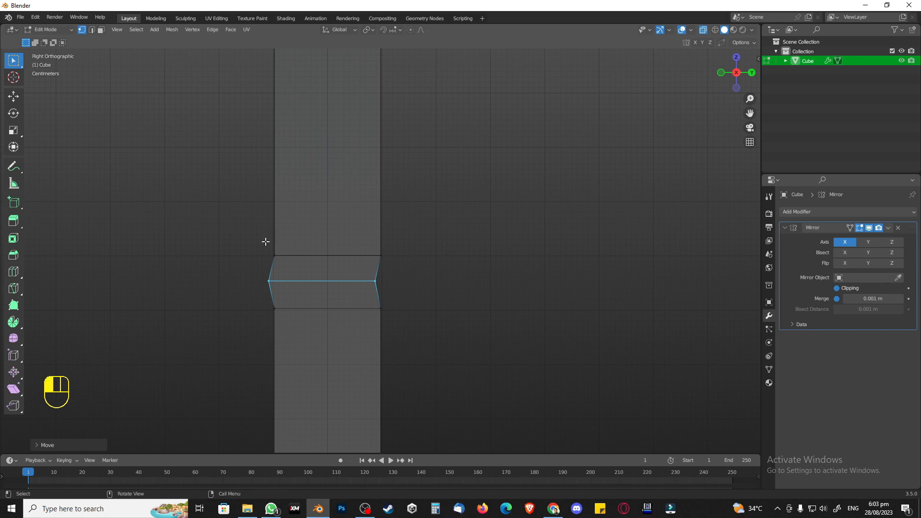
Scale the knee's upper and lower edge loops down to about 0.9 each so the middle loop protrudes
{"action": "left_click_drag", "start_coordinate": [266, 242], "coordinate": [394, 259]}
{"action": "key", "text": "s"}
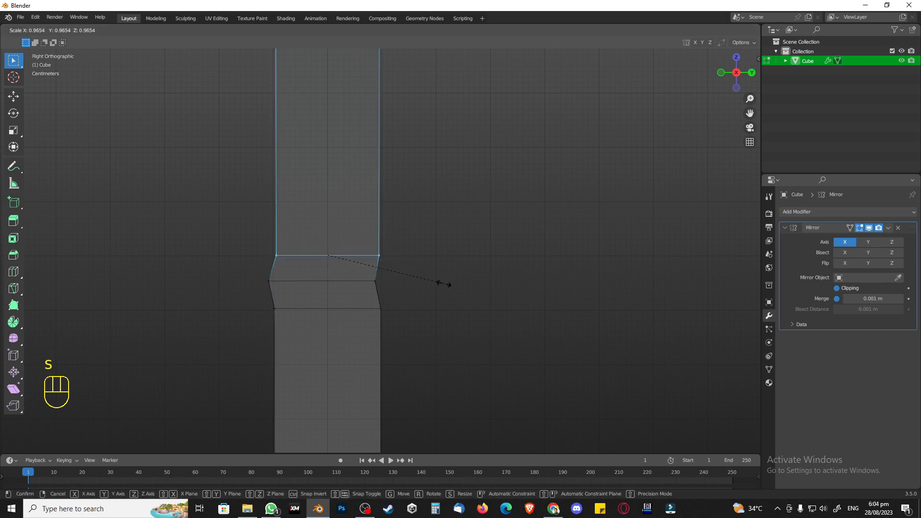
{"action": "left_click", "coordinate": [434, 282]}
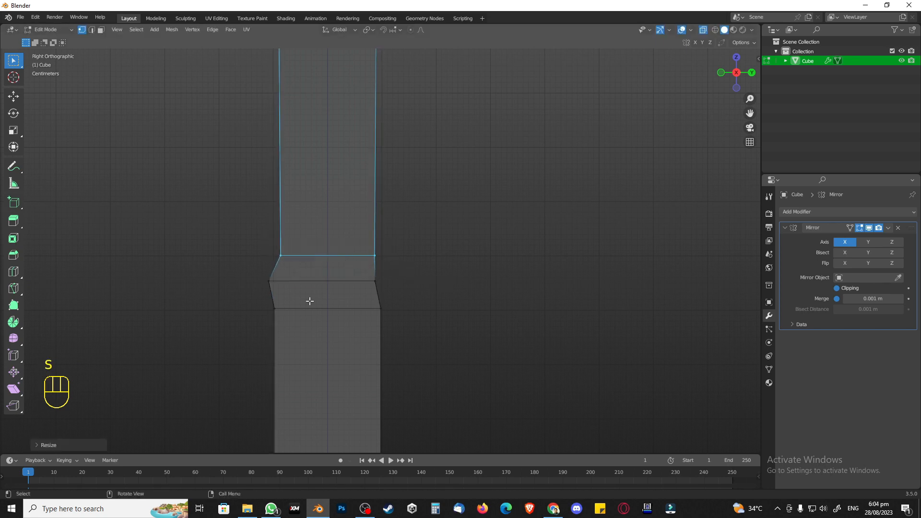
{"action": "left_click_drag", "start_coordinate": [243, 302], "coordinate": [389, 315]}
{"action": "key", "text": "s"}
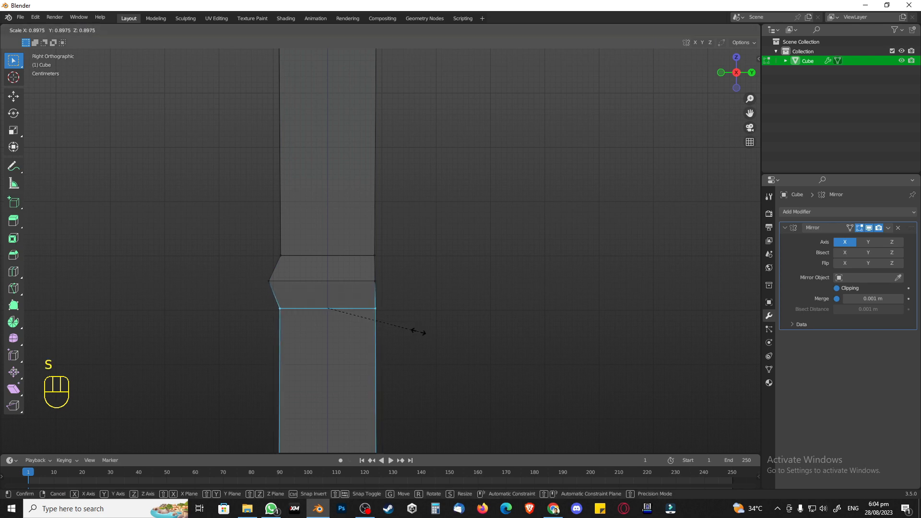
{"action": "left_click", "coordinate": [417, 331]}
Examine the legs, knees and hip block from the front in Object Mode, and turn X-ray off
{"action": "scroll", "coordinate": [427, 336], "scroll_direction": "down", "scroll_amount": 9}
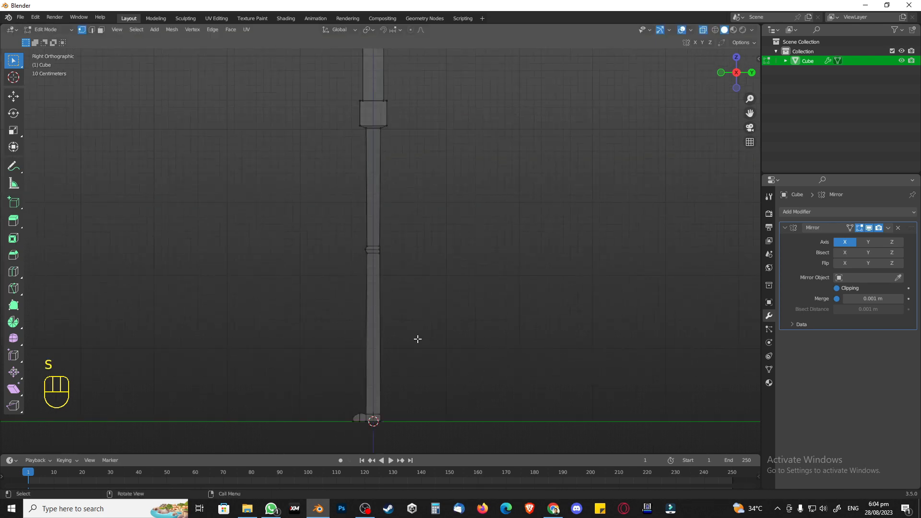
{"action": "middle_click_drag", "start_coordinate": [417, 338], "coordinate": [442, 339]}
{"action": "key", "text": "KP_1"}
{"action": "key", "text": "Tab"}
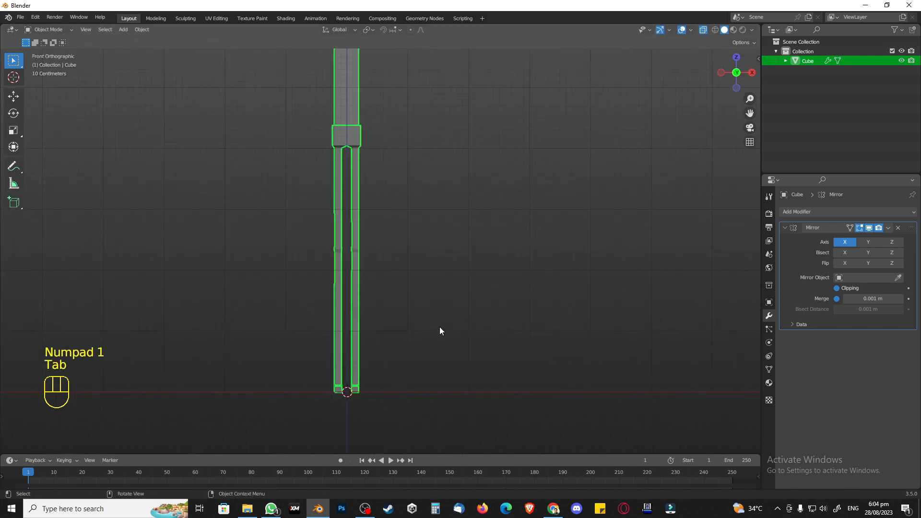
{"action": "left_click", "coordinate": [384, 295]}
{"action": "scroll", "coordinate": [398, 312], "scroll_direction": "down", "scroll_amount": 2}
{"action": "scroll", "coordinate": [388, 301], "scroll_direction": "up", "scroll_amount": 3}
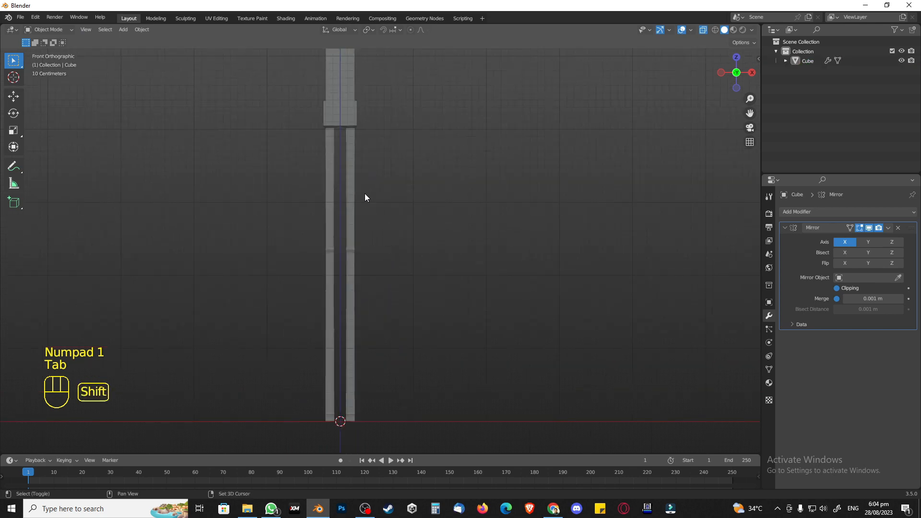
{"action": "middle_click_drag", "start_coordinate": [356, 100], "coordinate": [382, 315], "text": "shift"}
{"action": "scroll", "coordinate": [381, 319], "scroll_direction": "up", "scroll_amount": 5}
{"action": "middle_click_drag", "start_coordinate": [381, 394], "coordinate": [383, 242], "text": "shift"}
{"action": "scroll", "coordinate": [404, 344], "scroll_direction": "up", "scroll_amount": 3}
{"action": "middle_click_drag", "start_coordinate": [380, 371], "coordinate": [398, 254], "text": "shift"}
{"action": "key", "text": "Tab"}
{"action": "key", "text": "Tab"}
{"action": "left_click", "coordinate": [703, 30]}
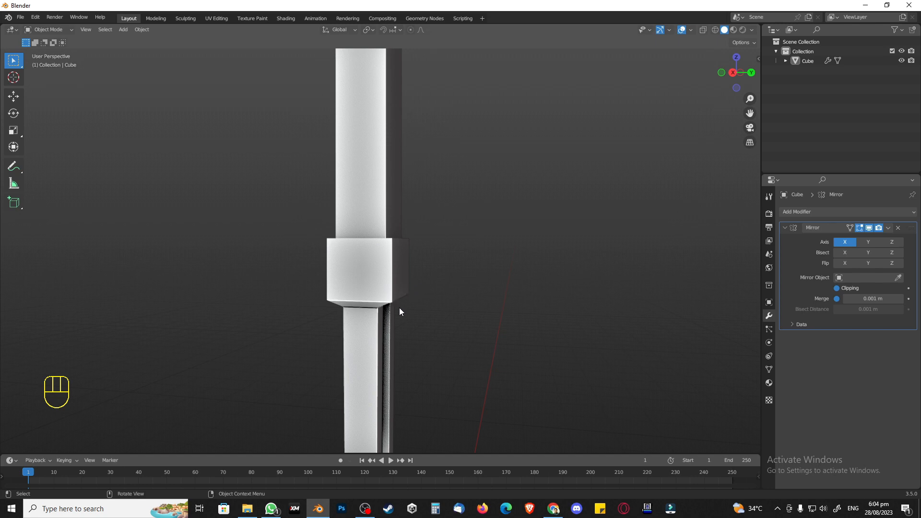
Try to divide the hip block's back face horizontally in Edit Mode with a loop cut and a Knife cut
{"action": "key", "text": "Tab"}
{"action": "middle_click_drag", "start_coordinate": [407, 308], "coordinate": [332, 296]}
{"action": "key", "text": "ctrl+r"}
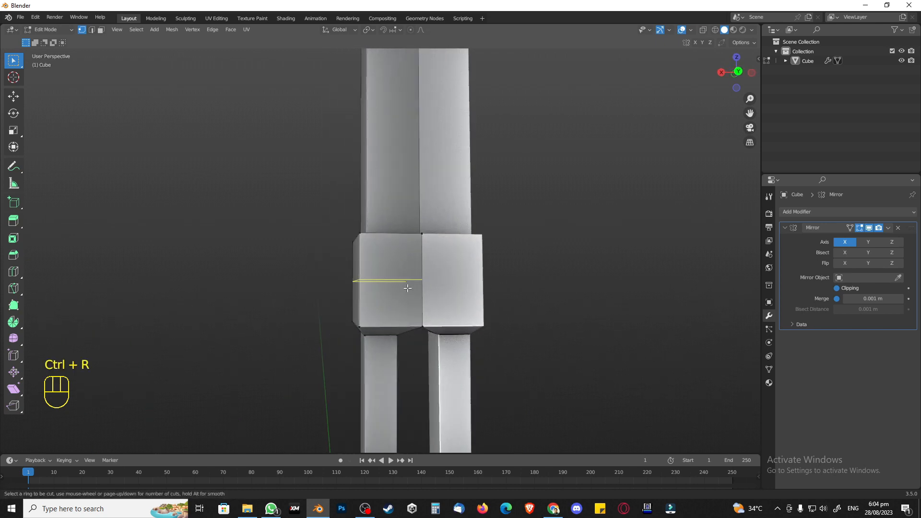
{"action": "right_click", "coordinate": [416, 279]}
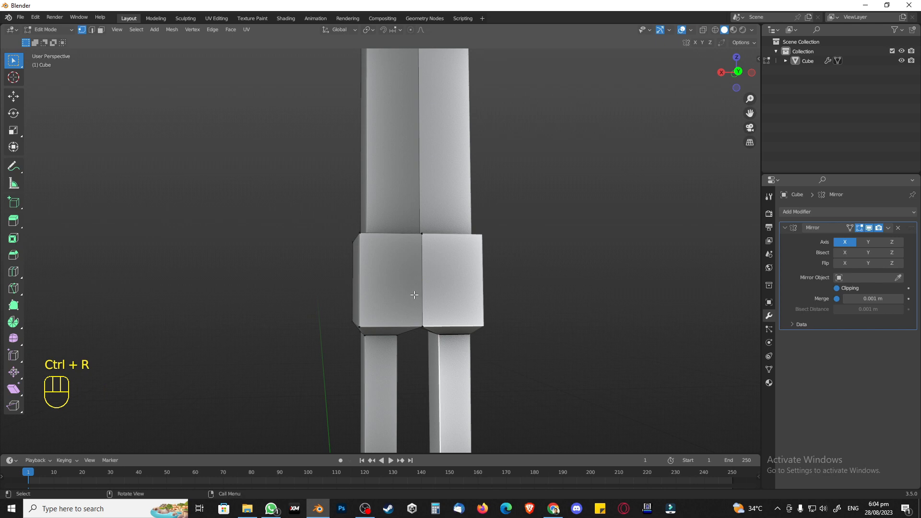
{"action": "key", "text": "k"}
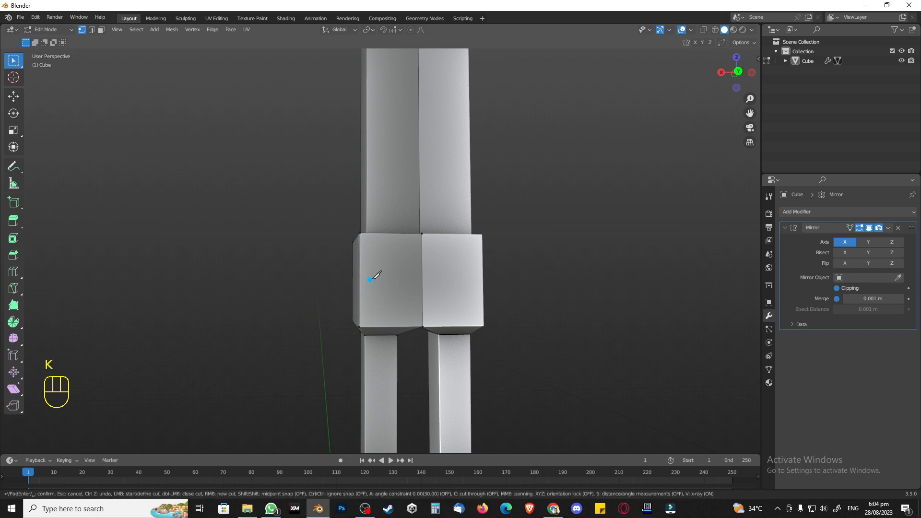
{"action": "middle_click_drag", "start_coordinate": [370, 279], "coordinate": [423, 279]}
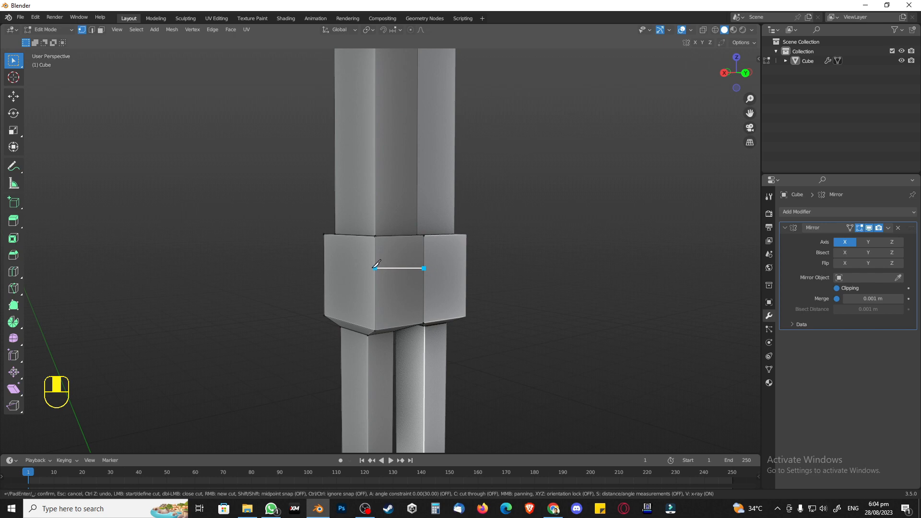
{"action": "key", "text": "Return"}
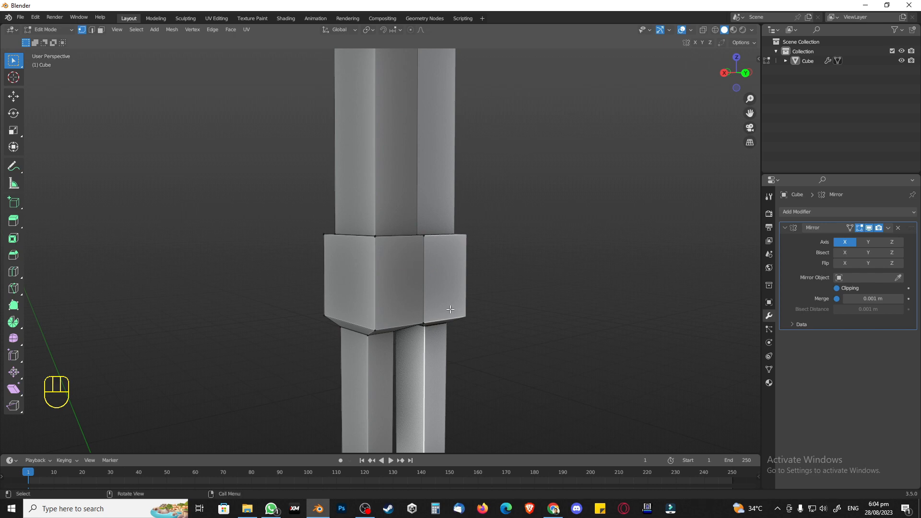
Knife a straight horizontal cut across the upper part of the hip block's back face, from the centre line to the outer edge
{"action": "key", "text": "KP_1"}
{"action": "key", "text": "KP_3"}
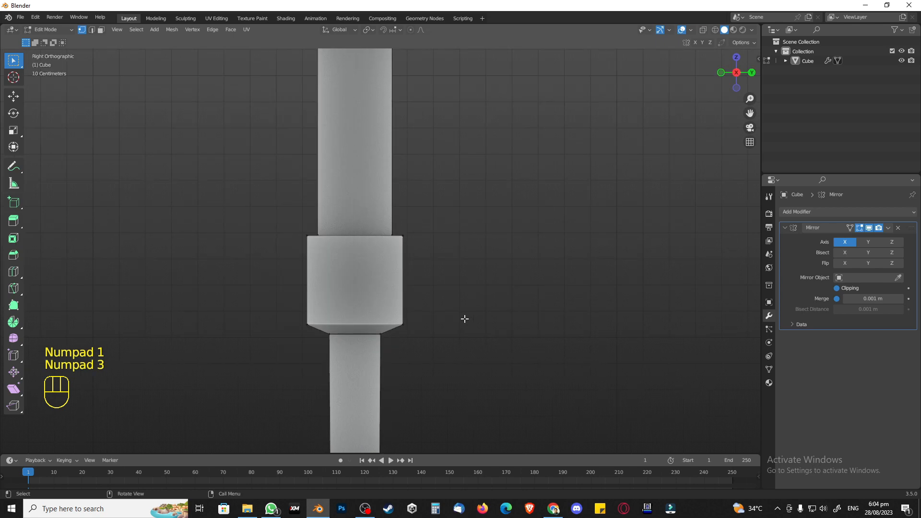
{"action": "key", "text": "KP_9"}
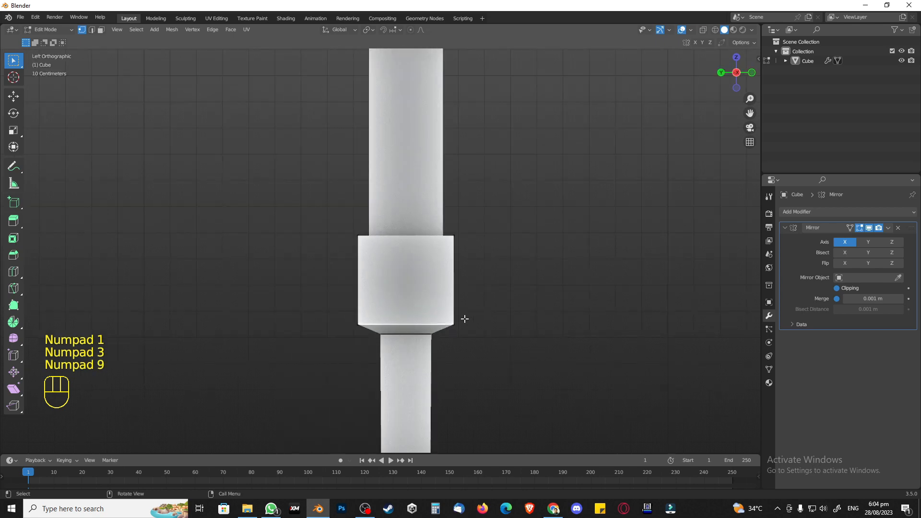
{"action": "middle_click_drag", "start_coordinate": [464, 318], "coordinate": [440, 329]}
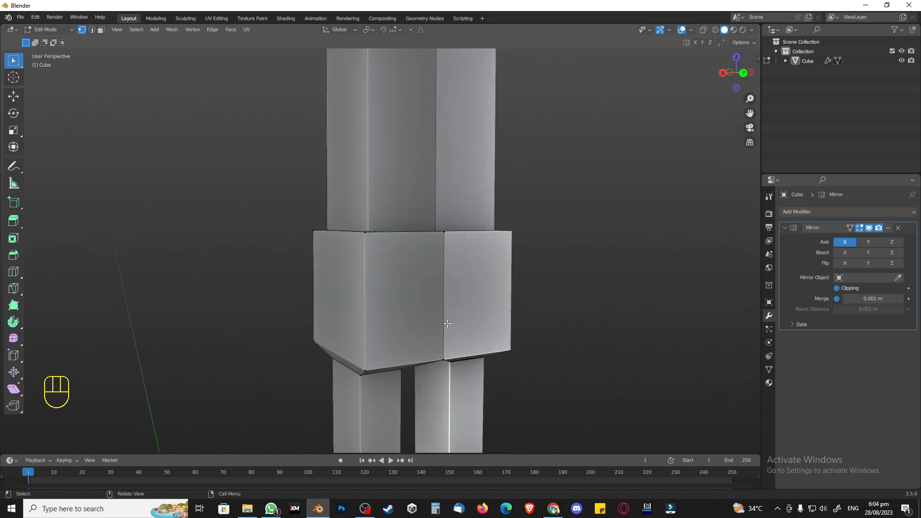
{"action": "scroll", "coordinate": [447, 323], "scroll_direction": "up", "scroll_amount": 1}
{"action": "key", "text": "k"}
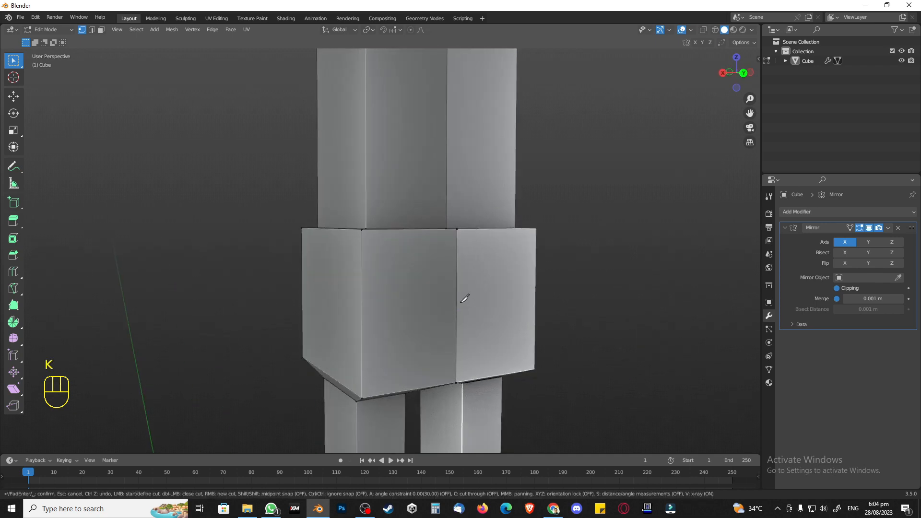
{"action": "left_click", "coordinate": [456, 280]}
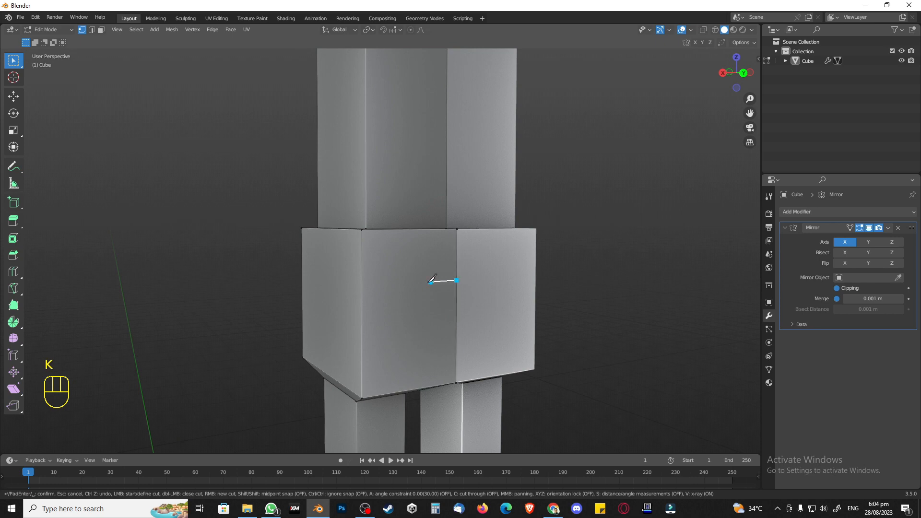
{"action": "left_click", "coordinate": [362, 280]}
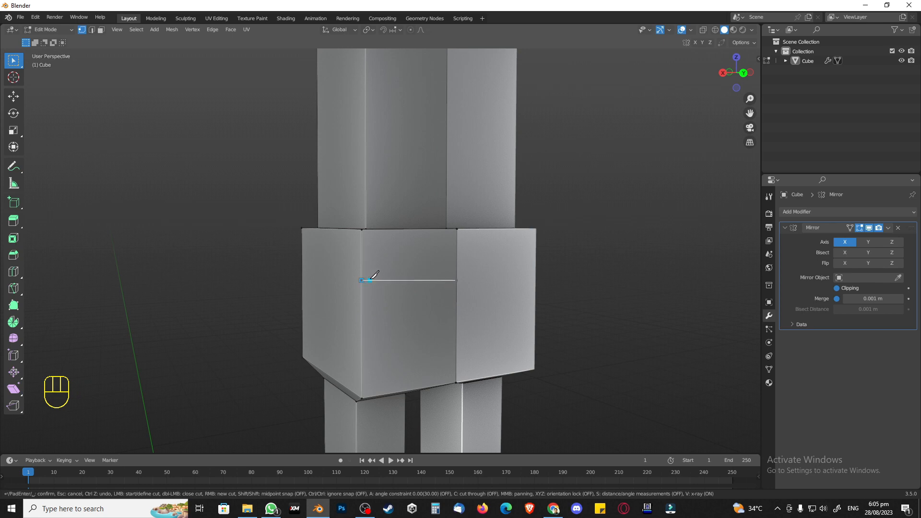
{"action": "key", "text": "Return"}
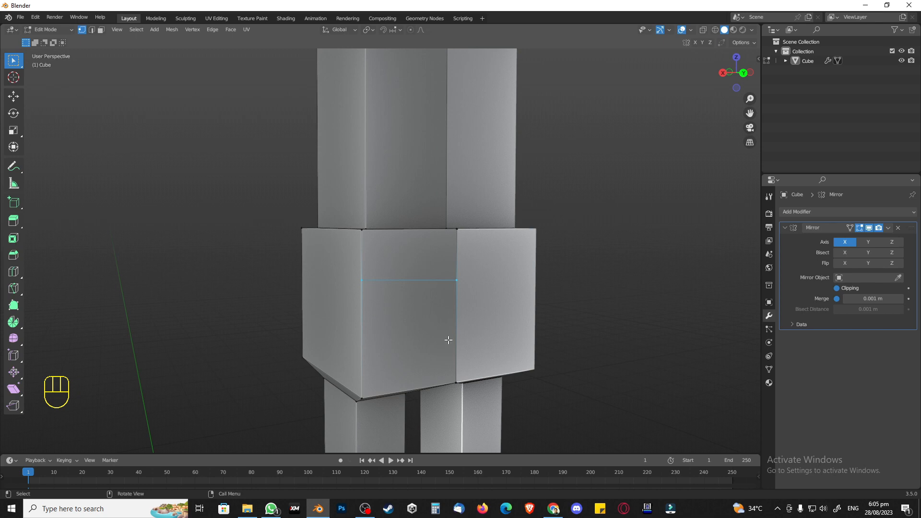
Knife a second cut below the first across the hip block's back face, and clear the selection
{"action": "key", "text": "k"}
{"action": "left_click", "coordinate": [452, 322]}
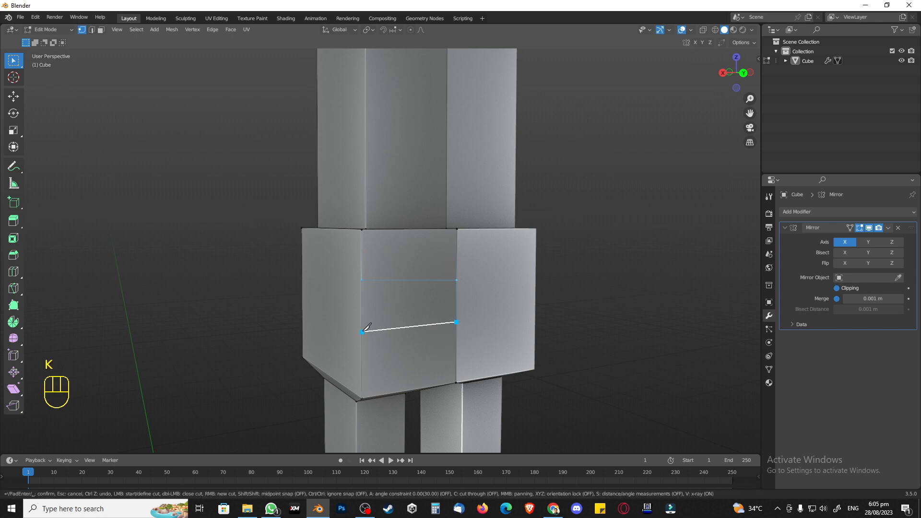
{"action": "left_click", "coordinate": [363, 330]}
{"action": "key", "text": "Return"}
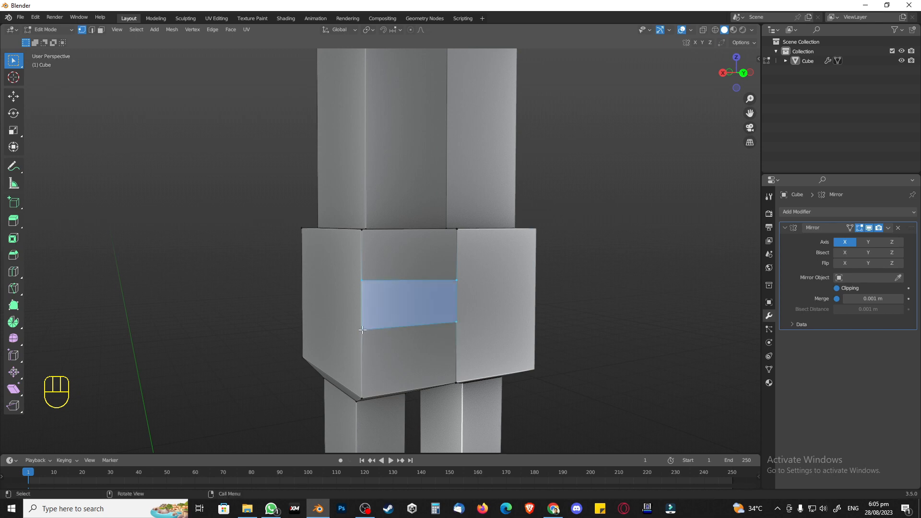
{"action": "left_click", "coordinate": [542, 298]}
Level the two cuts on the hip block's back face by adjusting their outer end vertices along Z
{"action": "middle_click_drag", "start_coordinate": [545, 304], "coordinate": [423, 308]}
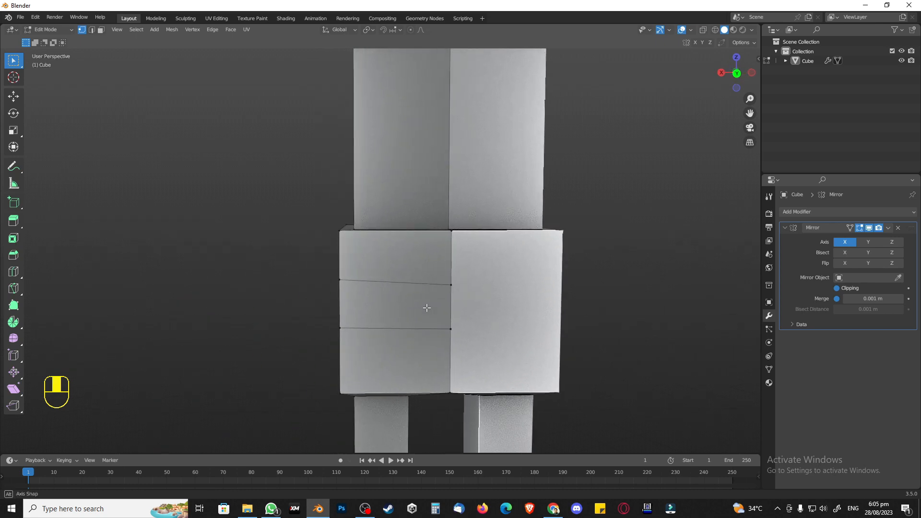
{"action": "left_click", "coordinate": [352, 285]}
{"action": "key", "text": "g"}
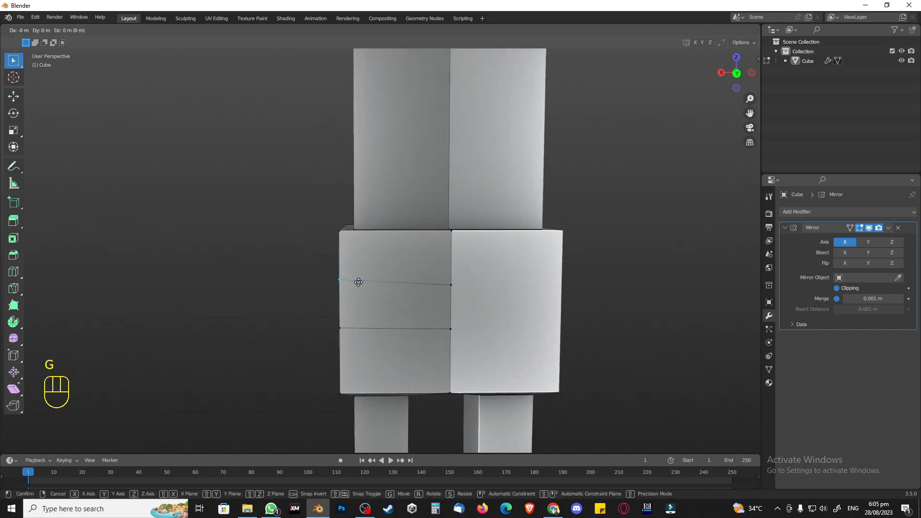
{"action": "key", "text": "z"}
{"action": "left_click", "coordinate": [356, 287]}
{"action": "left_click_drag", "start_coordinate": [329, 319], "coordinate": [374, 342]}
{"action": "key", "text": "f"}
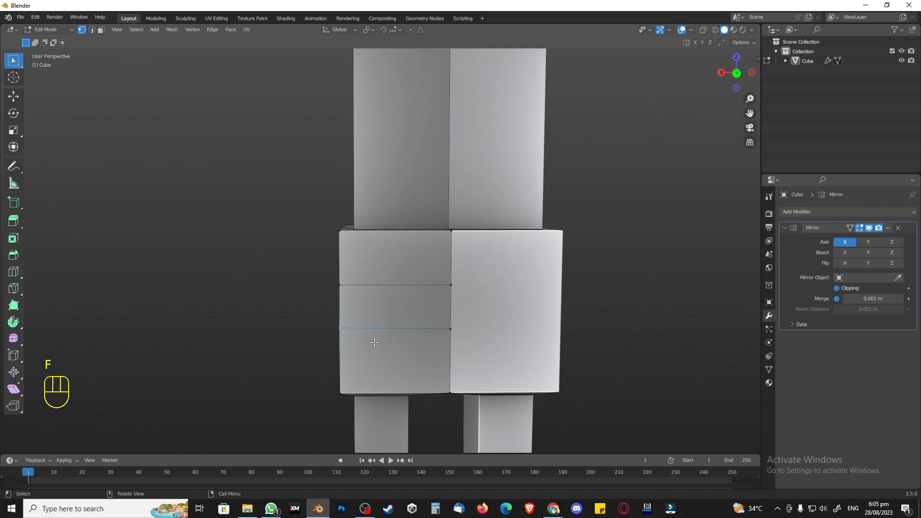
{"action": "key", "text": "z"}
{"action": "key", "text": "g"}
{"action": "key", "text": "z"}
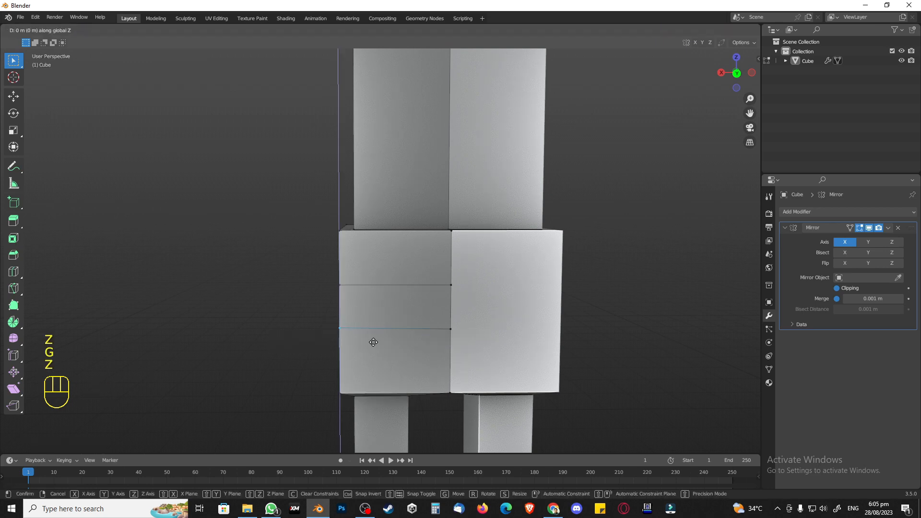
{"action": "left_click", "coordinate": [373, 344]}
Move both cut edges on the hip block's back outward about 0.048 m along Y to bulge the rear
{"action": "middle_click_drag", "start_coordinate": [323, 344], "coordinate": [432, 335]}
{"action": "key", "text": "2"}
{"action": "left_click", "coordinate": [416, 303], "text": "shift"}
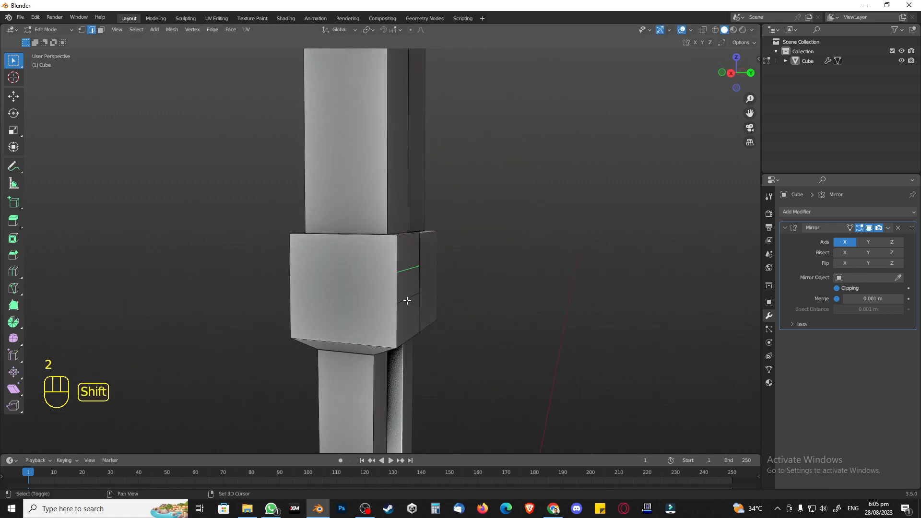
{"action": "key", "text": "g"}
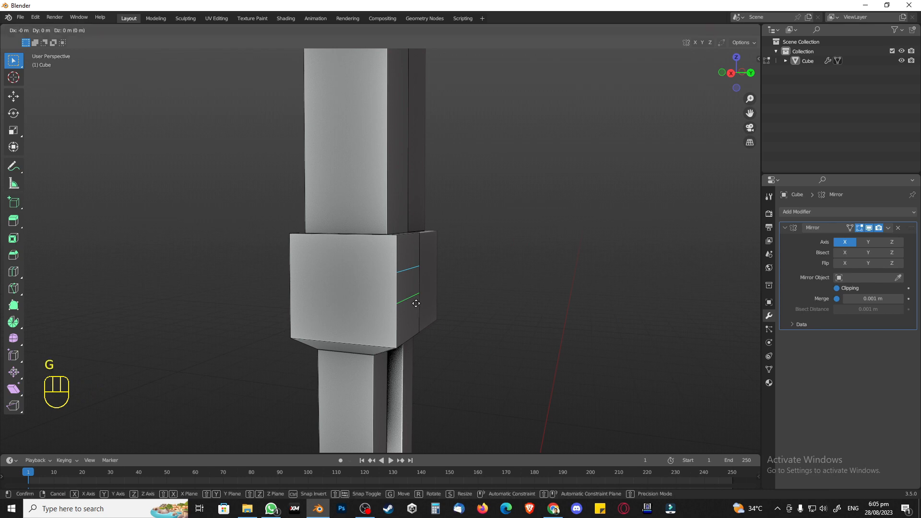
{"action": "key", "text": "y"}
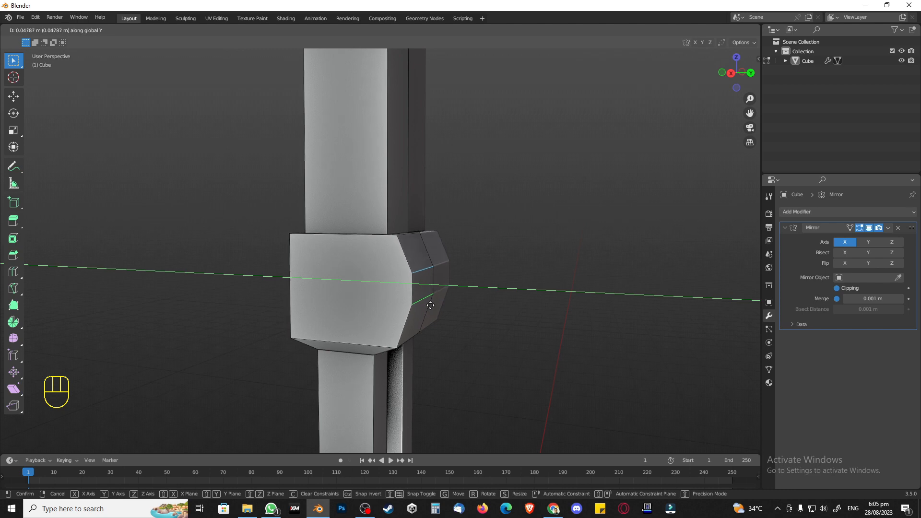
{"action": "left_click", "coordinate": [430, 306]}
Lower the hip block's lower rear edge about 0.047 m along Z
{"action": "middle_click_drag", "start_coordinate": [421, 362], "coordinate": [428, 338]}
{"action": "left_click", "coordinate": [422, 302]}
{"action": "key", "text": "g"}
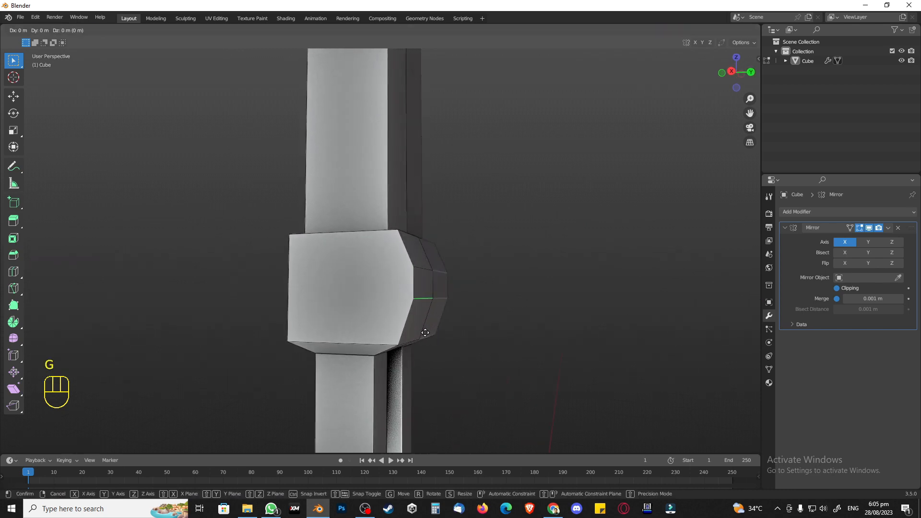
{"action": "key", "text": "z"}
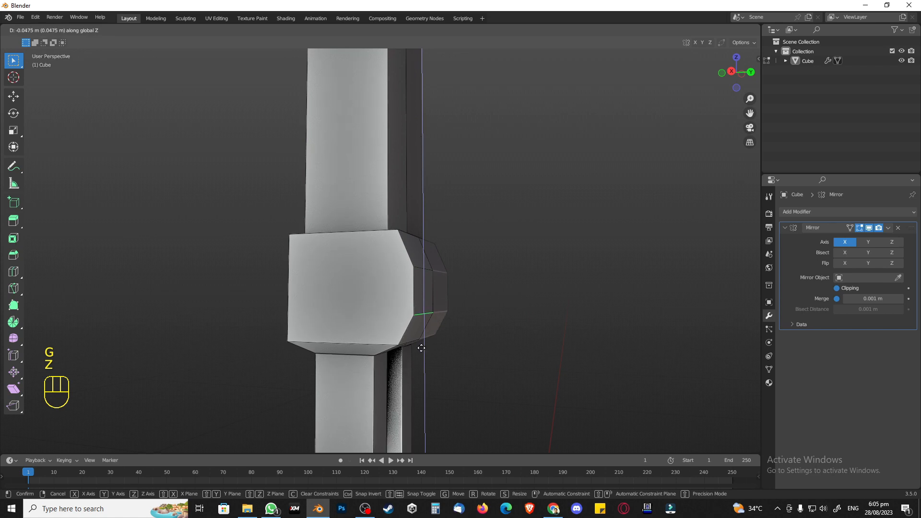
{"action": "left_click", "coordinate": [422, 345]}
Examine the reshaped hip block from the side and back, switching between Object Mode and Edit Mode
{"action": "key", "text": "Tab"}
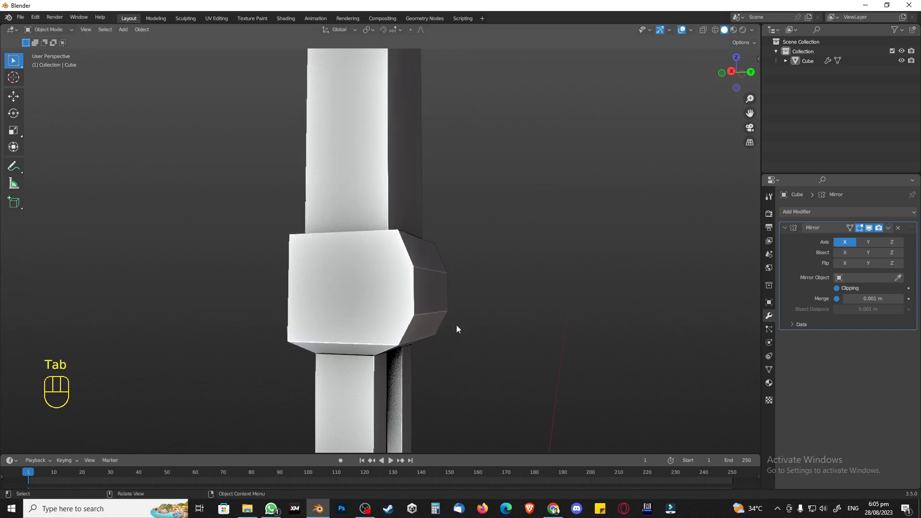
{"action": "key", "text": "KP_3"}
{"action": "scroll", "coordinate": [460, 342], "scroll_direction": "down", "scroll_amount": 3}
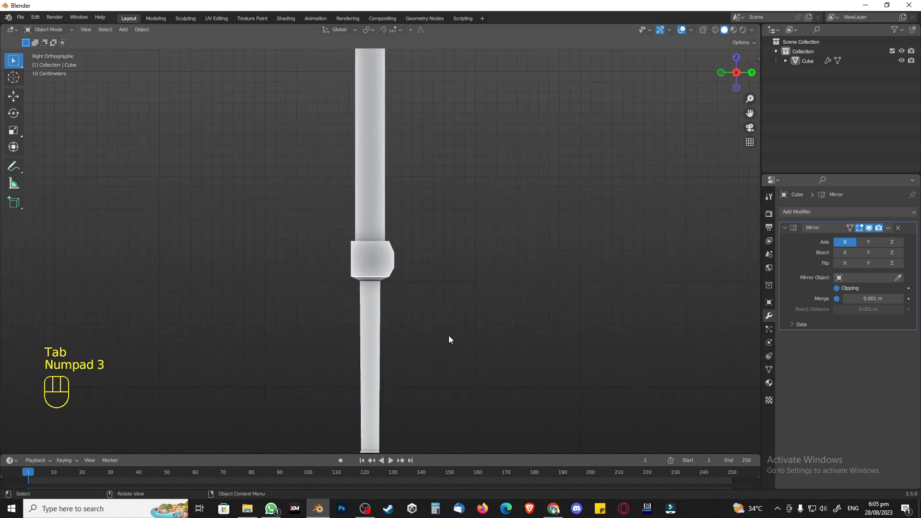
{"action": "scroll", "coordinate": [429, 317], "scroll_direction": "up", "scroll_amount": 3}
{"action": "middle_click_drag", "start_coordinate": [434, 328], "coordinate": [344, 341]}
{"action": "key", "text": "Tab"}
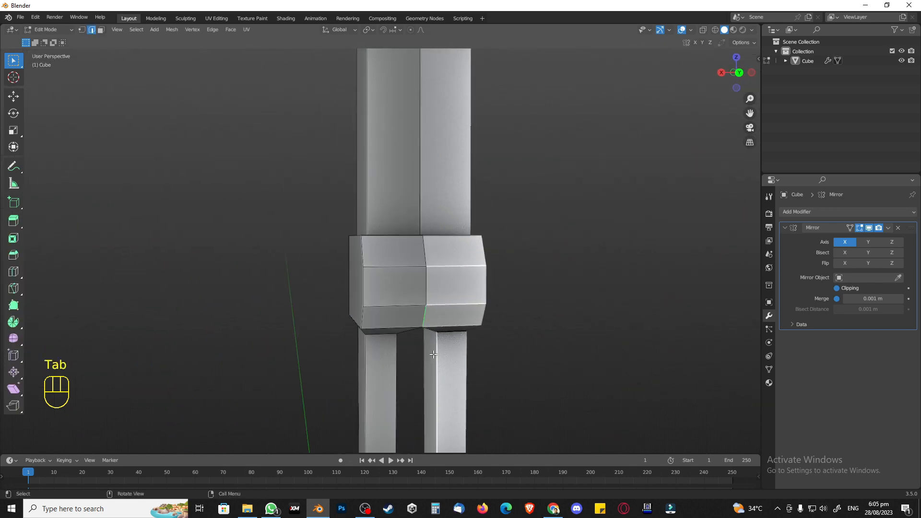
{"action": "middle_click_drag", "start_coordinate": [429, 353], "coordinate": [339, 301]}
{"action": "scroll", "coordinate": [426, 332], "scroll_direction": "up", "scroll_amount": 2}
{"action": "key", "text": "Tab"}
{"action": "scroll", "coordinate": [347, 338], "scroll_direction": "down", "scroll_amount": 2}
With X-ray on in the right side view, move the hip block's front vertices inward about 0.032 m along Y and clear the selection
{"action": "key", "text": "Tab"}
{"action": "key", "text": "1"}
{"action": "left_click", "coordinate": [703, 29]}
{"action": "key", "text": "KP_3"}
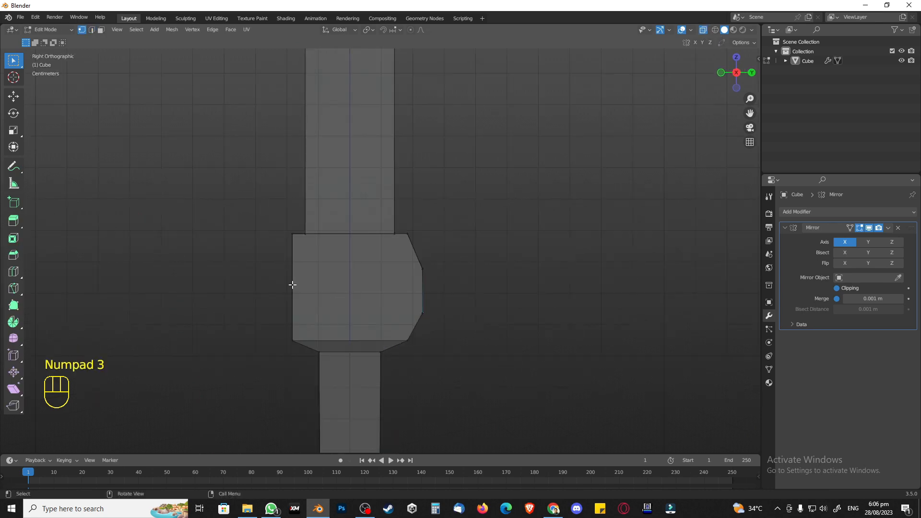
{"action": "left_click_drag", "start_coordinate": [278, 215], "coordinate": [300, 367]}
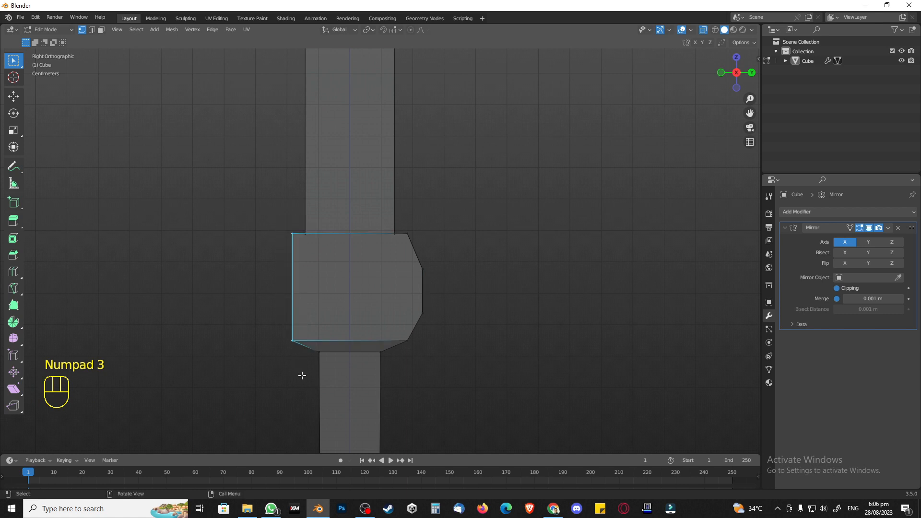
{"action": "key", "text": "g"}
{"action": "key", "text": "y"}
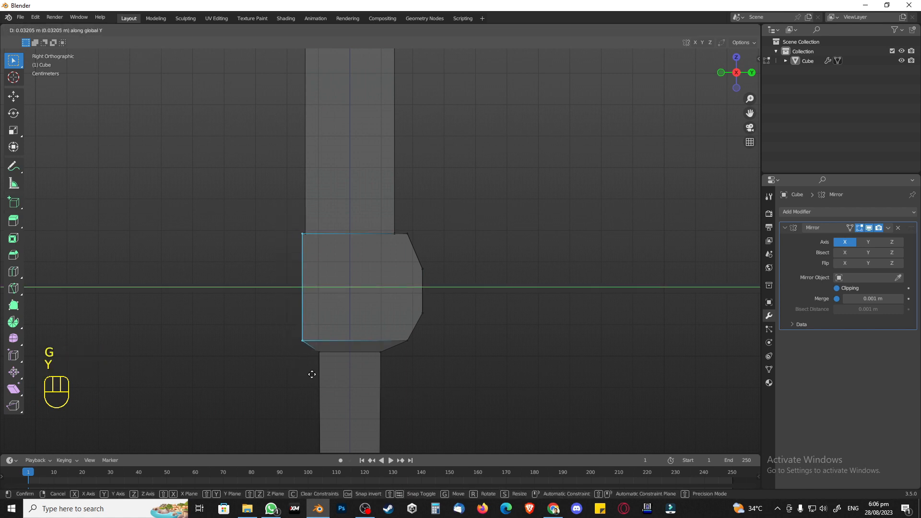
{"action": "left_click", "coordinate": [311, 374]}
{"action": "left_click", "coordinate": [292, 384]}
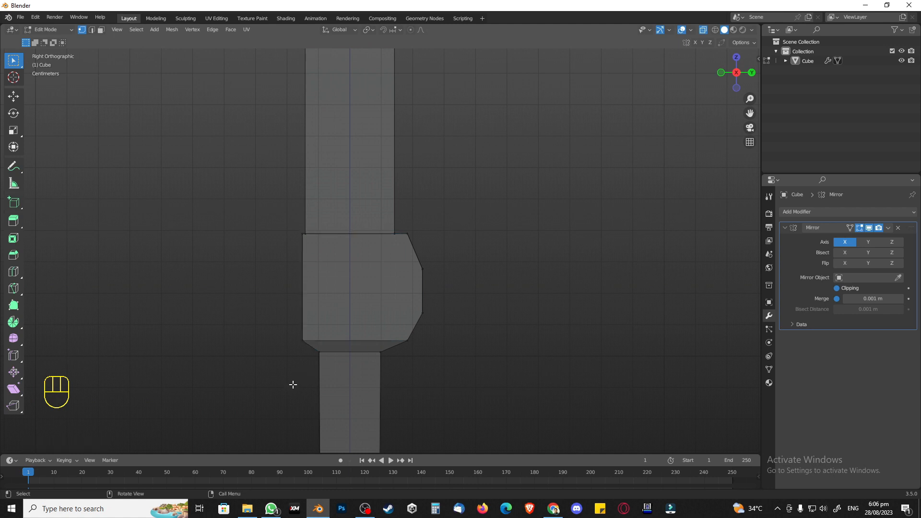
Examine the torso in the front view, from the hip block up to its upper end
{"action": "middle_click_drag", "start_coordinate": [292, 385], "coordinate": [340, 388]}
{"action": "key", "text": "KP_1"}
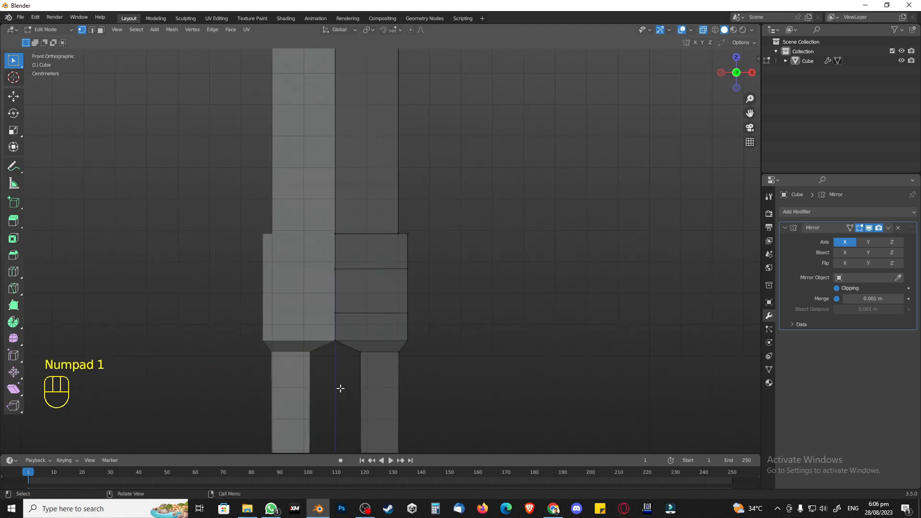
{"action": "scroll", "coordinate": [380, 282], "scroll_direction": "down", "scroll_amount": 2}
{"action": "middle_click_drag", "start_coordinate": [370, 206], "coordinate": [351, 424], "text": "shift"}
{"action": "scroll", "coordinate": [372, 333], "scroll_direction": "down", "scroll_amount": 3}
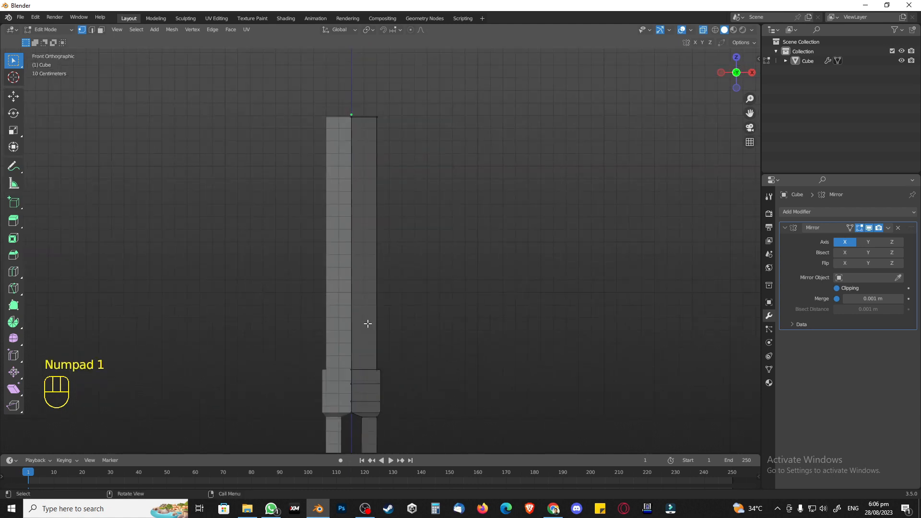
{"action": "middle_click_drag", "start_coordinate": [374, 289], "coordinate": [376, 251], "text": "shift"}
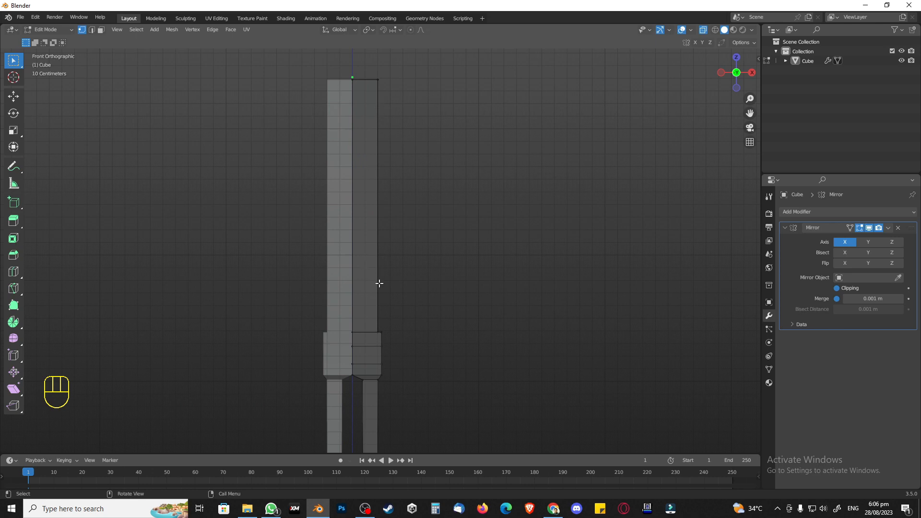
{"action": "scroll", "coordinate": [387, 211], "scroll_direction": "up", "scroll_amount": 2}
{"action": "middle_click_drag", "start_coordinate": [344, 141], "coordinate": [347, 357], "text": "shift"}
{"action": "scroll", "coordinate": [412, 310], "scroll_direction": "up", "scroll_amount": 2}
{"action": "scroll", "coordinate": [411, 311], "scroll_direction": "up", "scroll_amount": 2}
{"action": "middle_click_drag", "start_coordinate": [368, 297], "coordinate": [378, 277], "text": "shift"}
{"action": "key", "text": "KP_3"}
{"action": "key", "text": "KP_1"}
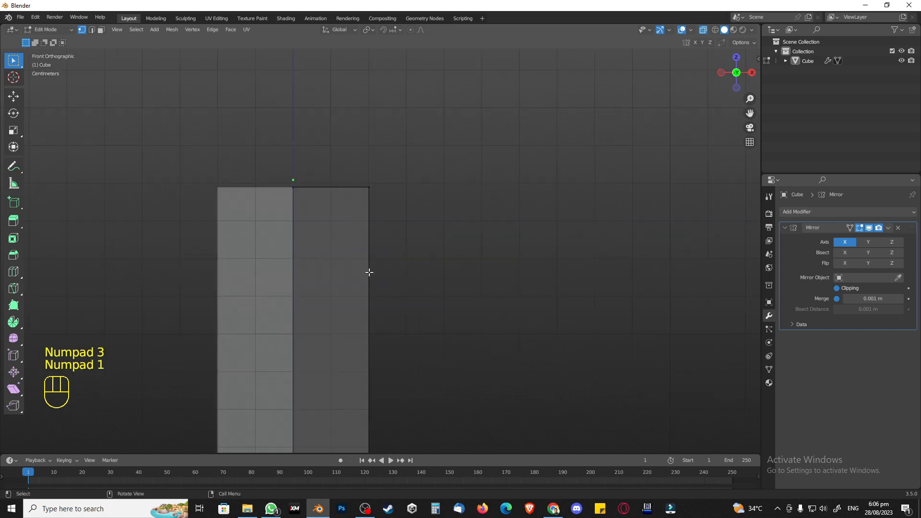
Add one horizontal loop cut around the torso and slide it up near the torso's upper end
{"action": "key", "text": "ctrl+r"}
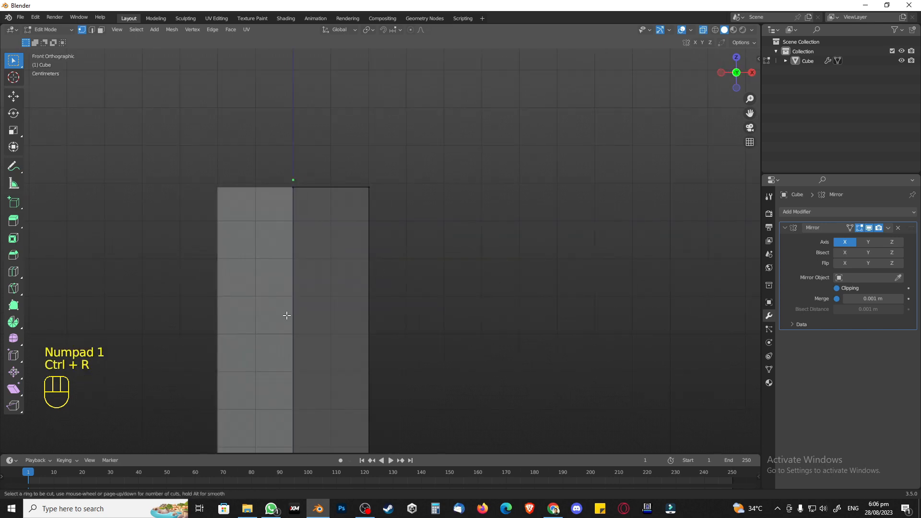
{"action": "right_click", "coordinate": [453, 272]}
{"action": "scroll", "coordinate": [447, 274], "scroll_direction": "down", "scroll_amount": 4}
{"action": "scroll", "coordinate": [405, 197], "scroll_direction": "down", "scroll_amount": 6, "text": "shift"}
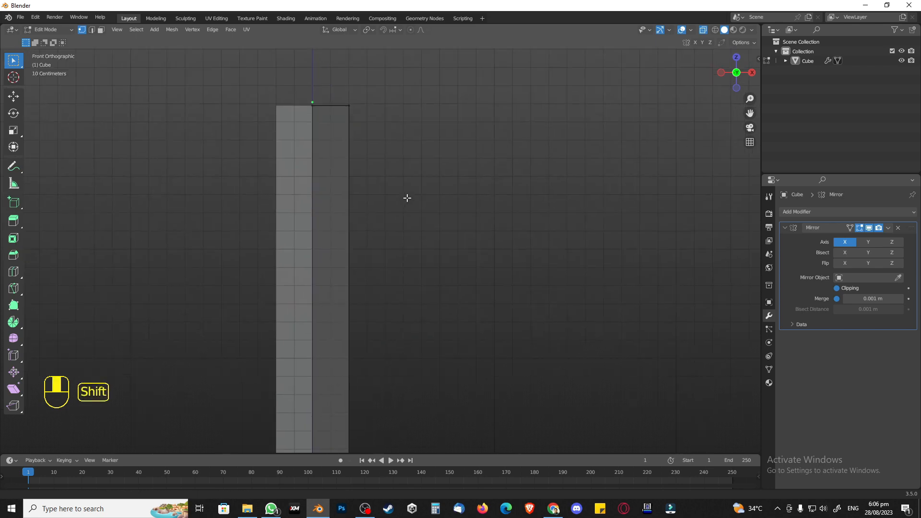
{"action": "scroll", "coordinate": [301, 220], "scroll_direction": "right", "scroll_amount": 1, "text": "ctrl"}
{"action": "key", "text": "ctrl+r"}
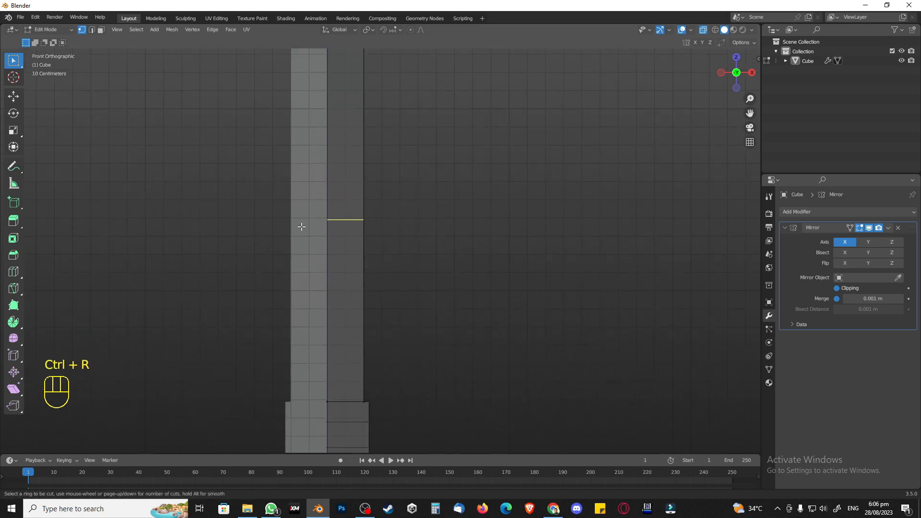
{"action": "left_click", "coordinate": [310, 225]}
{"action": "left_click", "coordinate": [309, 76]}
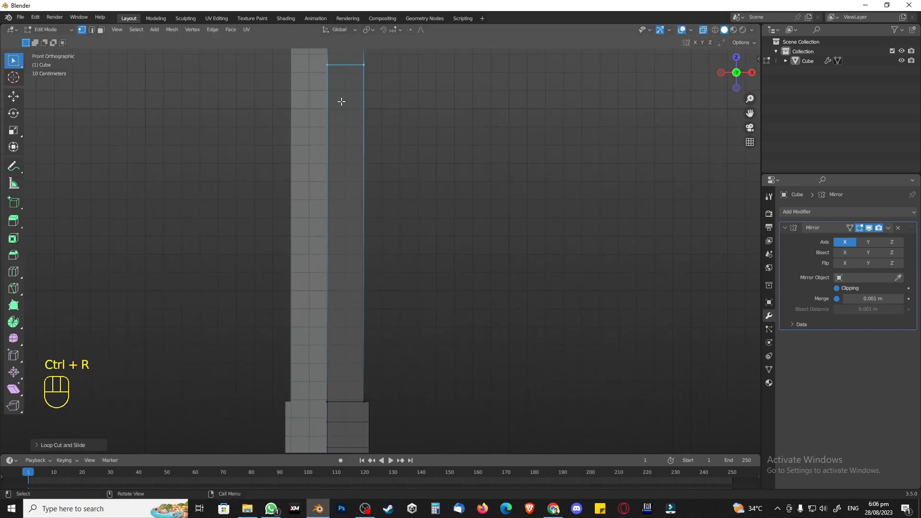
Raise the new torso loop about 0.058 m along Z, closer to the torso's upper end, and clear the selection
{"action": "middle_click_drag", "start_coordinate": [351, 123], "coordinate": [356, 217], "text": "shift"}
{"action": "scroll", "coordinate": [356, 217], "scroll_direction": "up", "scroll_amount": 4}
{"action": "middle_click_drag", "start_coordinate": [333, 185], "coordinate": [332, 261], "text": "shift"}
{"action": "scroll", "coordinate": [345, 251], "scroll_direction": "up", "scroll_amount": 3}
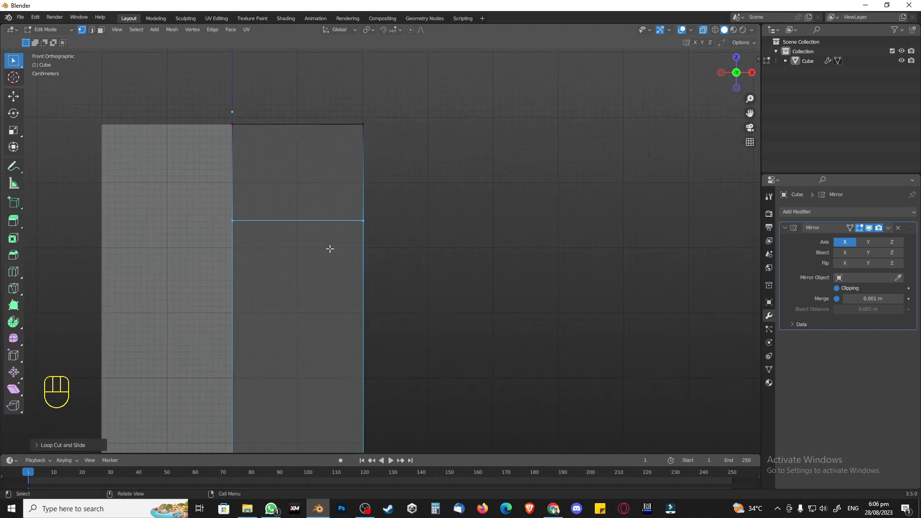
{"action": "left_click_drag", "start_coordinate": [210, 199], "coordinate": [390, 240]}
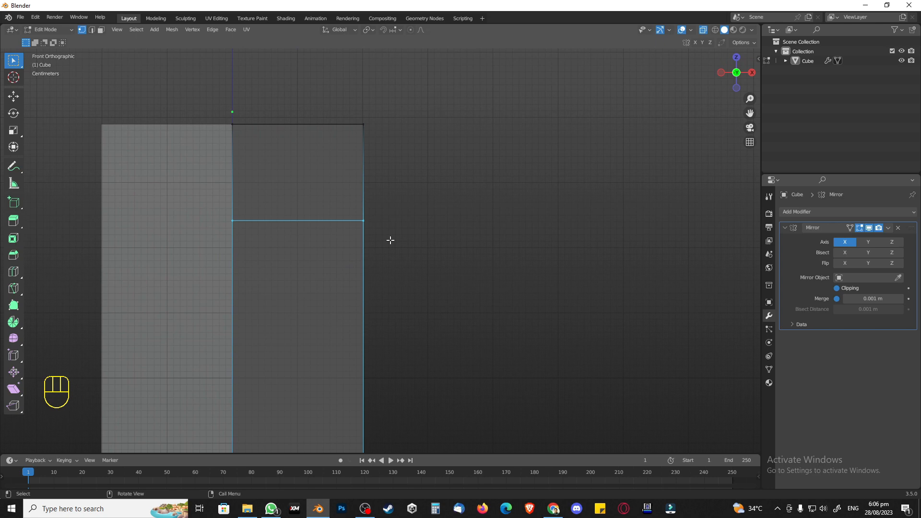
{"action": "key", "text": "g"}
{"action": "key", "text": "z"}
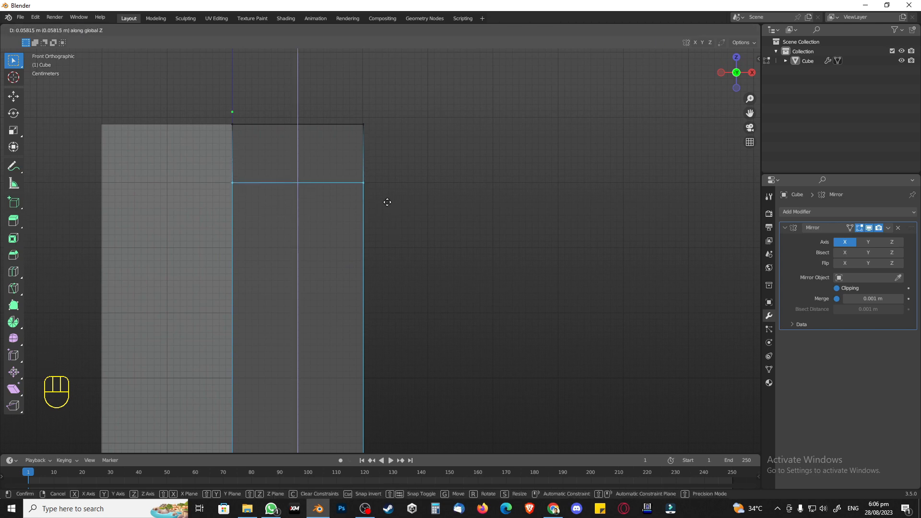
{"action": "left_click", "coordinate": [387, 201]}
{"action": "left_click", "coordinate": [400, 230]}
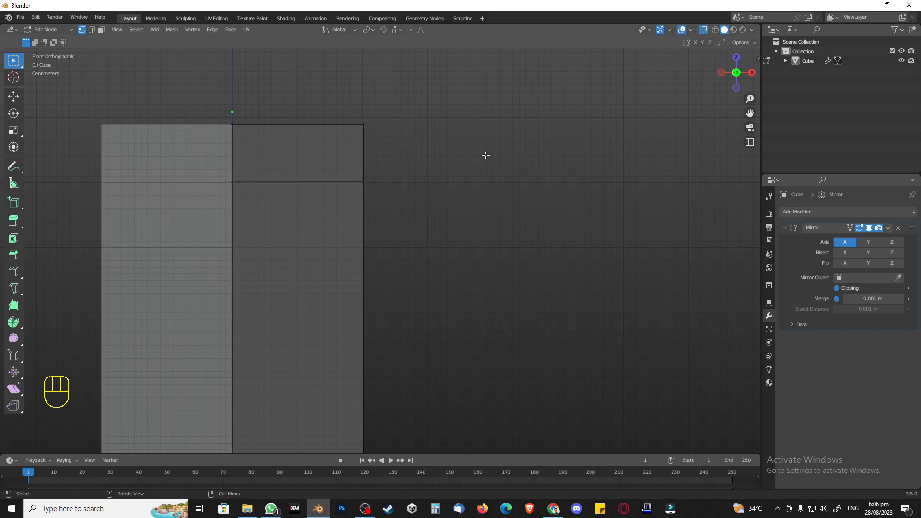
Turn X-ray off, extrude the torso's top face in place and scale it down to roughly half size
{"action": "scroll", "coordinate": [368, 150], "scroll_direction": "up", "scroll_amount": 2}
{"action": "scroll", "coordinate": [307, 158], "scroll_direction": "down", "scroll_amount": 2}
{"action": "middle_click_drag", "start_coordinate": [306, 158], "coordinate": [384, 287]}
{"action": "key", "text": "3"}
{"action": "left_click", "coordinate": [704, 30]}
{"action": "scroll", "coordinate": [345, 149], "scroll_direction": "down", "scroll_amount": 3}
{"action": "left_click", "coordinate": [307, 216]}
{"action": "scroll", "coordinate": [400, 278], "scroll_direction": "down", "scroll_amount": 6}
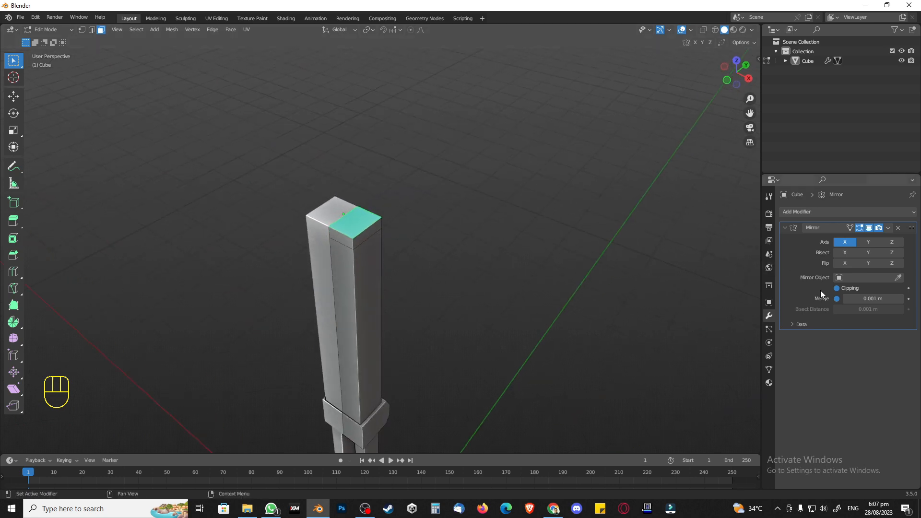
{"action": "scroll", "coordinate": [432, 296], "scroll_direction": "up", "scroll_amount": 3}
{"action": "middle_click_drag", "start_coordinate": [326, 302], "coordinate": [357, 298]}
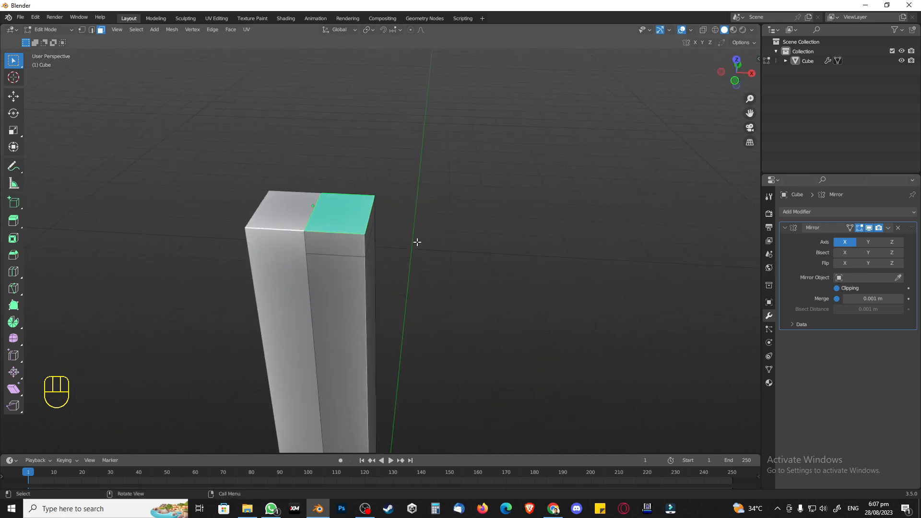
{"action": "key", "text": "e"}
{"action": "key", "text": "s"}
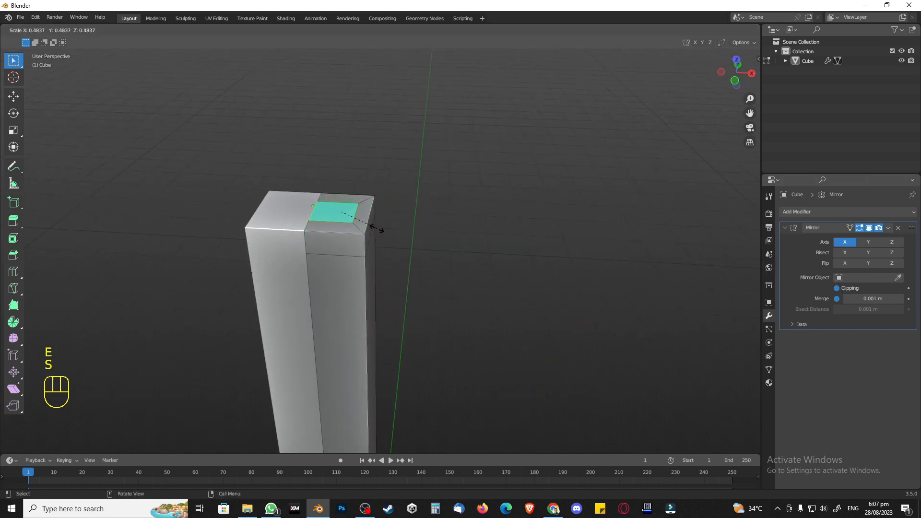
{"action": "left_click", "coordinate": [368, 229]}
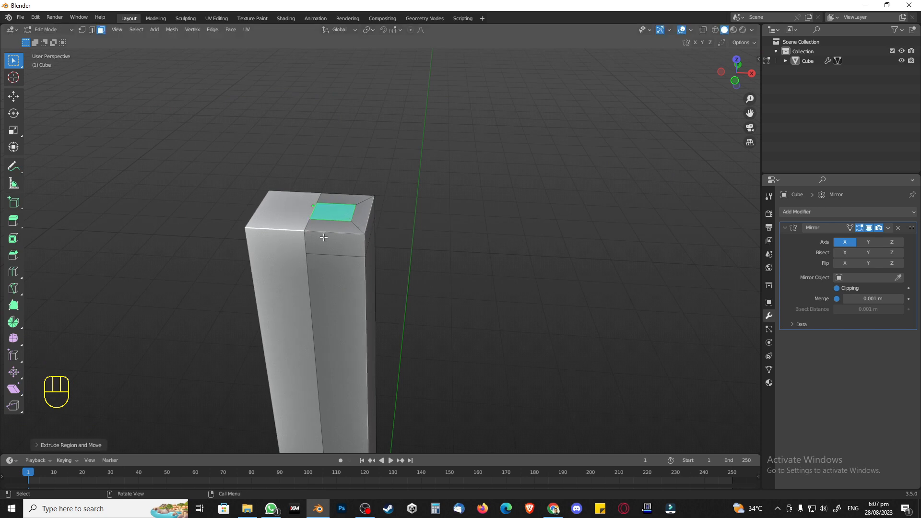
Select the outer edge of the torso's small inner top face and move it along X closer to the centre seam
{"action": "middle_click_drag", "start_coordinate": [368, 229], "coordinate": [344, 254]}
{"action": "scroll", "coordinate": [341, 301], "scroll_direction": "up", "scroll_amount": 3}
{"action": "scroll", "coordinate": [344, 251], "scroll_direction": "up", "scroll_amount": 1}
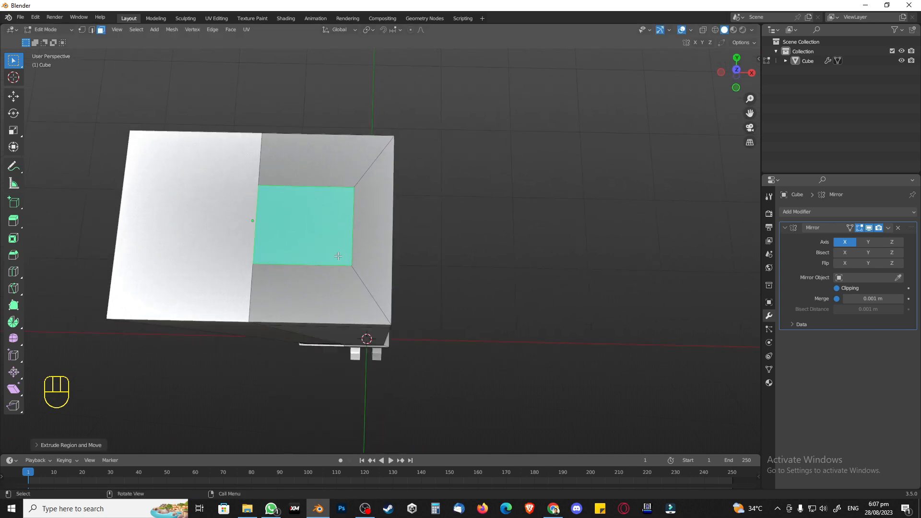
{"action": "key", "text": "2"}
{"action": "left_click", "coordinate": [358, 244]}
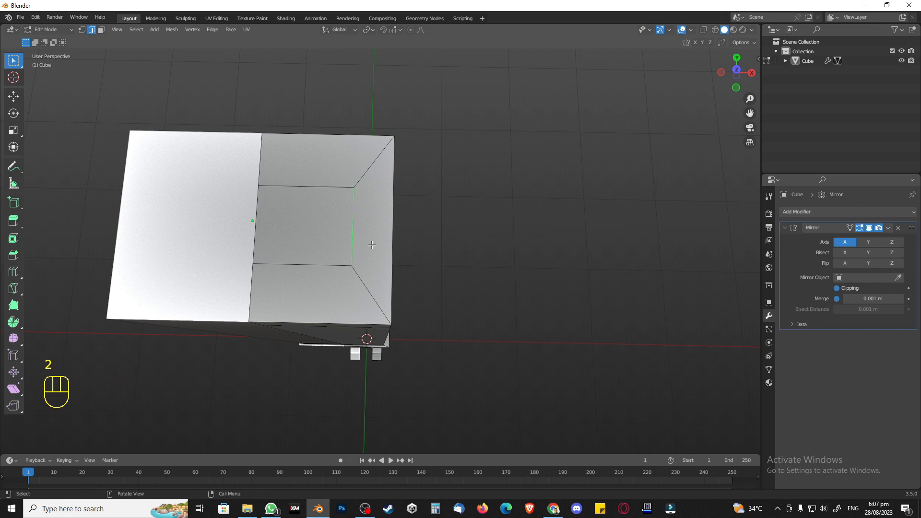
{"action": "key", "text": "g"}
{"action": "key", "text": "x"}
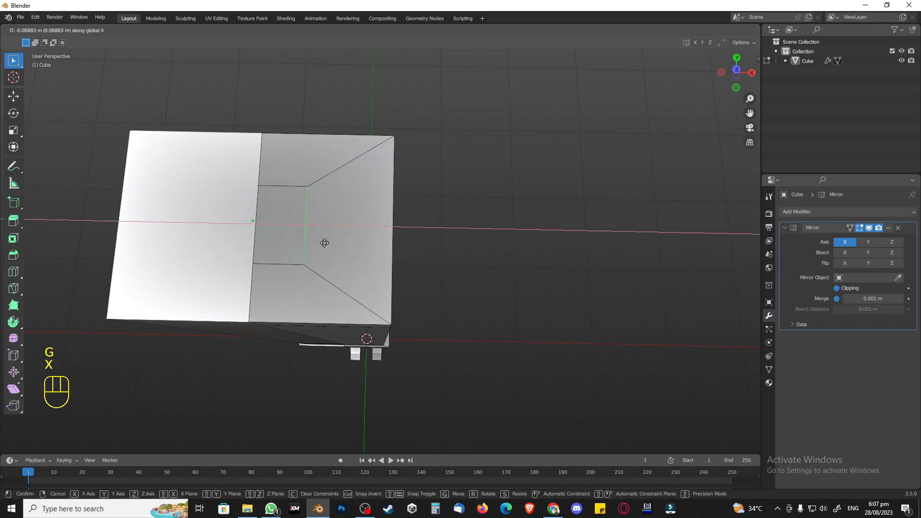
{"action": "left_click", "coordinate": [332, 246]}
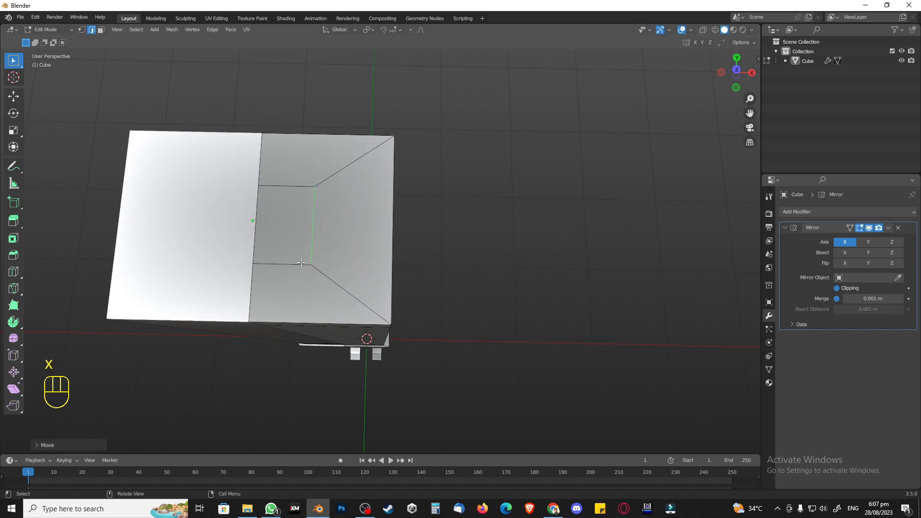
Select the front and back edges of the inner top face and scale them to about 0.64
{"action": "left_click", "coordinate": [300, 262]}
{"action": "key", "text": "shift"}
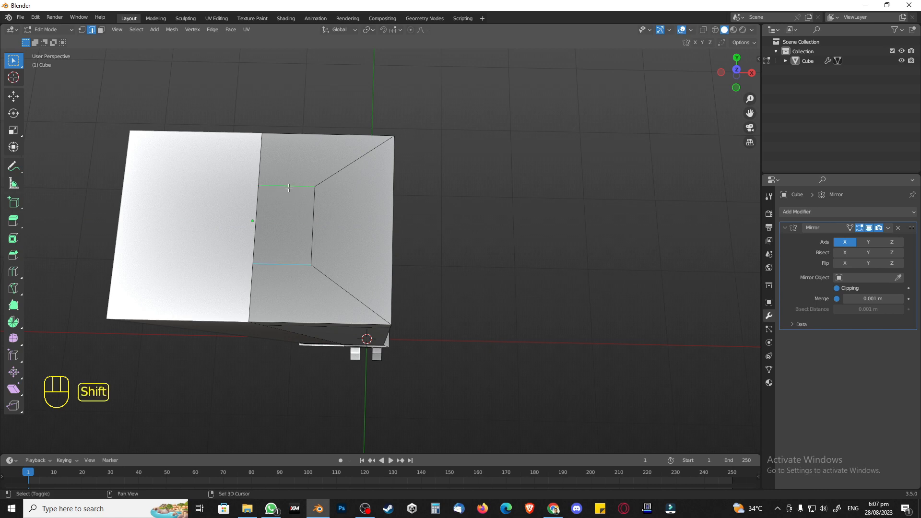
{"action": "key", "text": "s"}
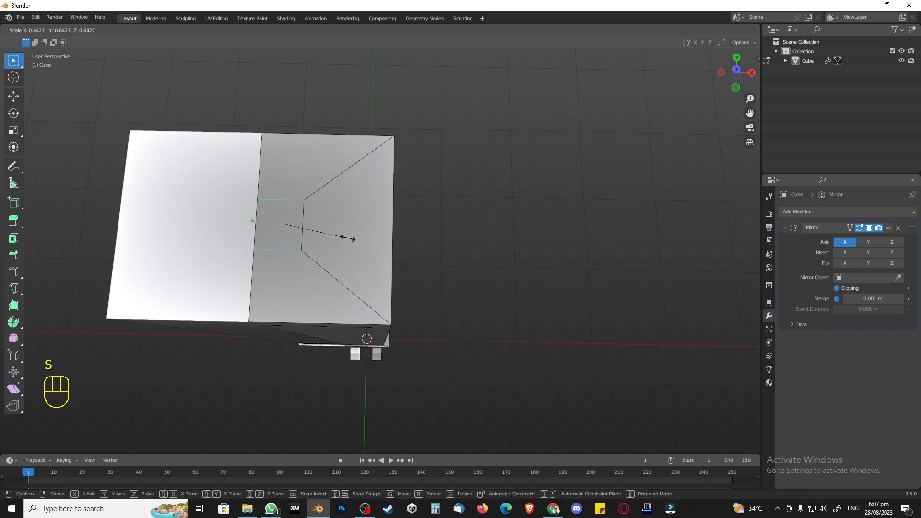
{"action": "left_click", "coordinate": [350, 238]}
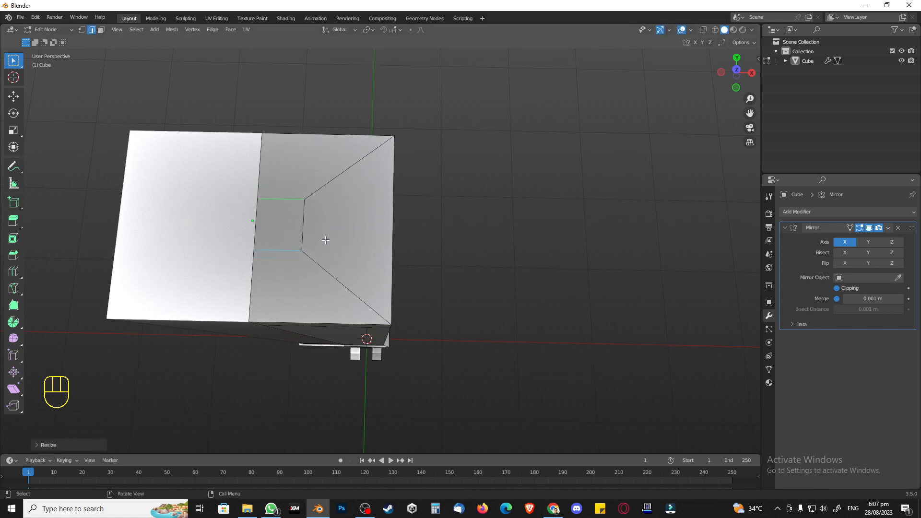
Add the outer edge to the selection, move the inner top face about -0.005 m along Y and clear the selection
{"action": "left_click", "coordinate": [303, 242], "text": "shift"}
{"action": "key", "text": "g"}
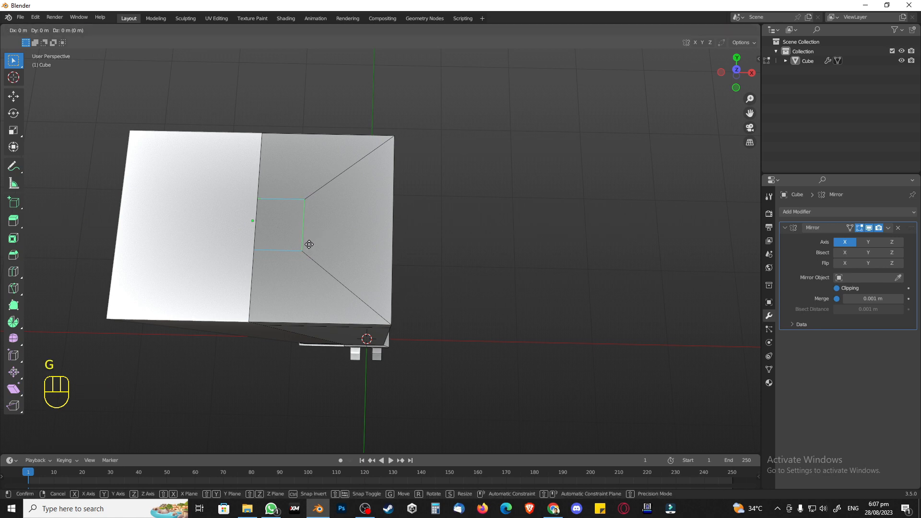
{"action": "key", "text": "y"}
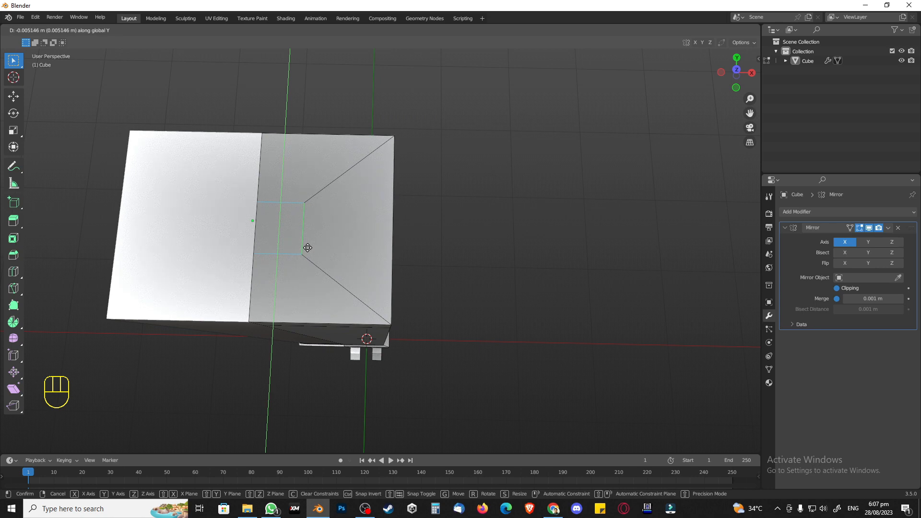
{"action": "left_click", "coordinate": [308, 247]}
{"action": "left_click", "coordinate": [465, 226]}
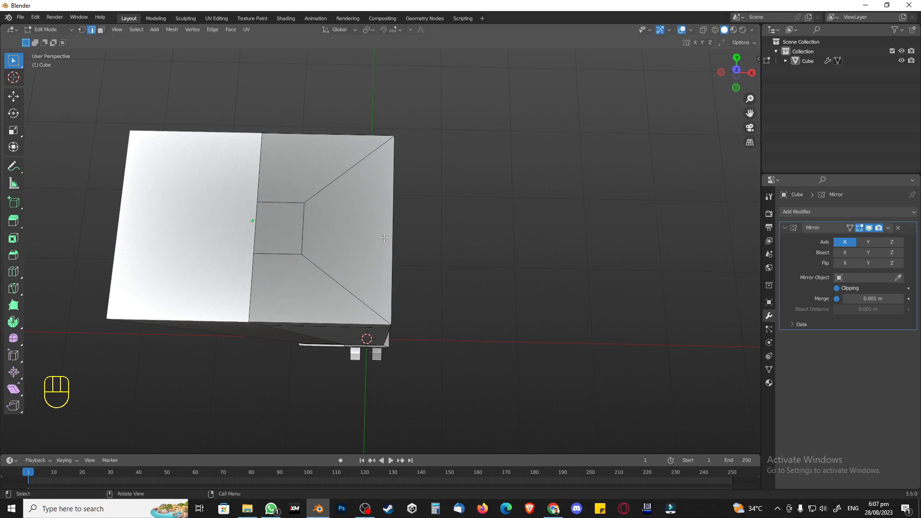
{"action": "middle_click_drag", "start_coordinate": [383, 237], "coordinate": [389, 227]}
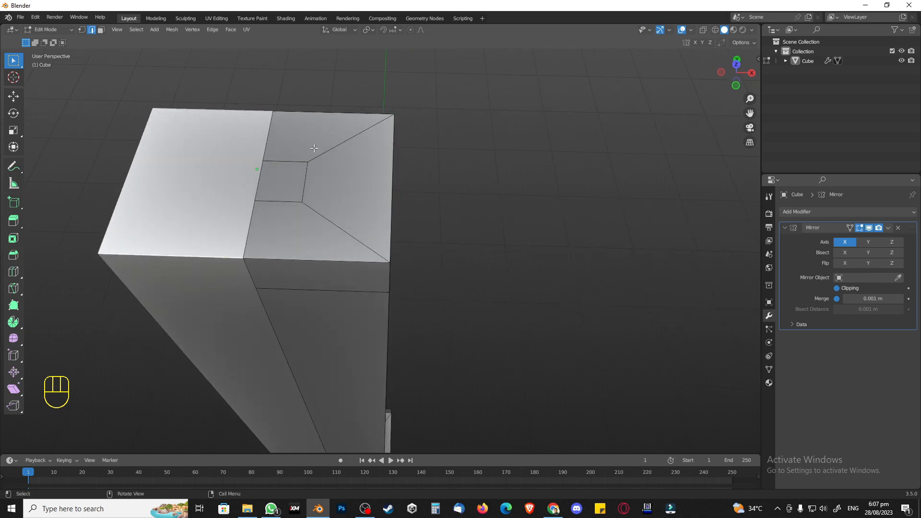
{"action": "key", "text": "3"}
{"action": "left_click", "coordinate": [298, 157], "text": "shift"}
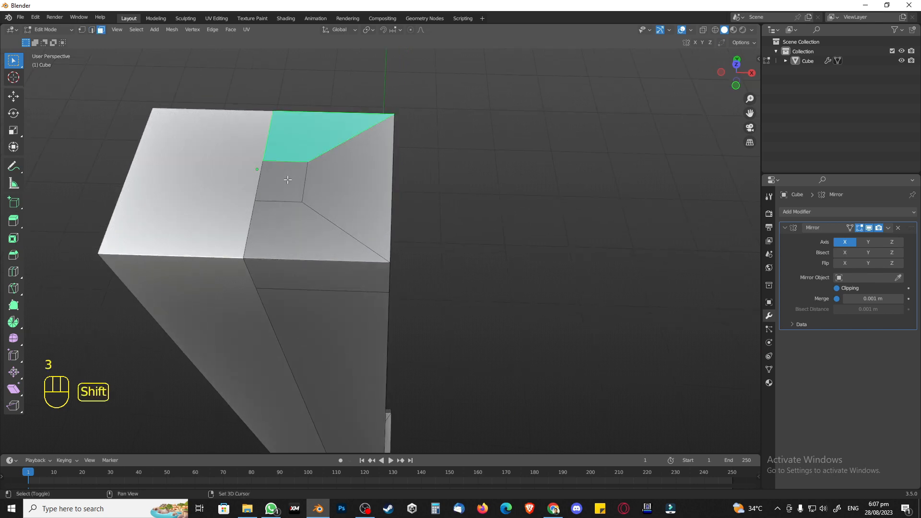
{"action": "left_click", "coordinate": [282, 181], "text": "shift"}
{"action": "left_click", "coordinate": [282, 221], "text": "shift"}
{"action": "left_click", "coordinate": [326, 205], "text": "shift"}
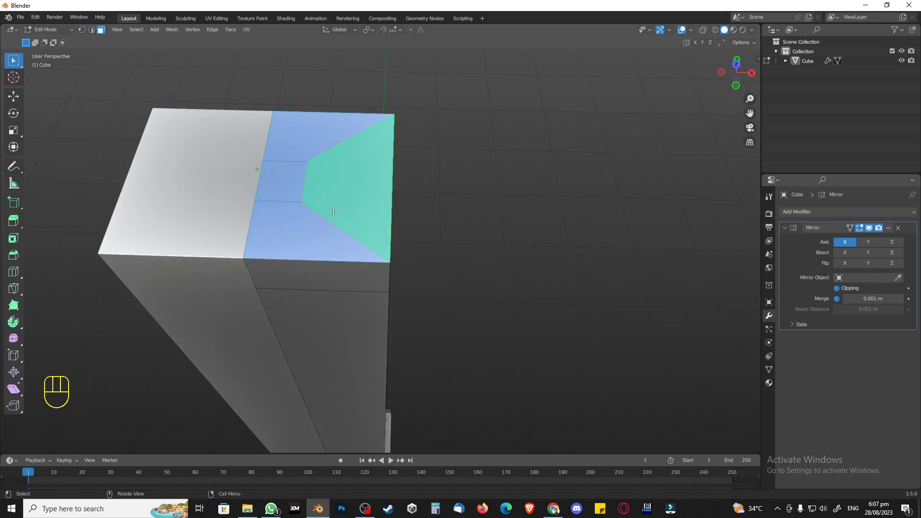
{"action": "middle_click_drag", "start_coordinate": [333, 212], "coordinate": [336, 193]}
{"action": "key", "text": "g"}
{"action": "key", "text": "z"}
{"action": "key", "text": "Escape"}
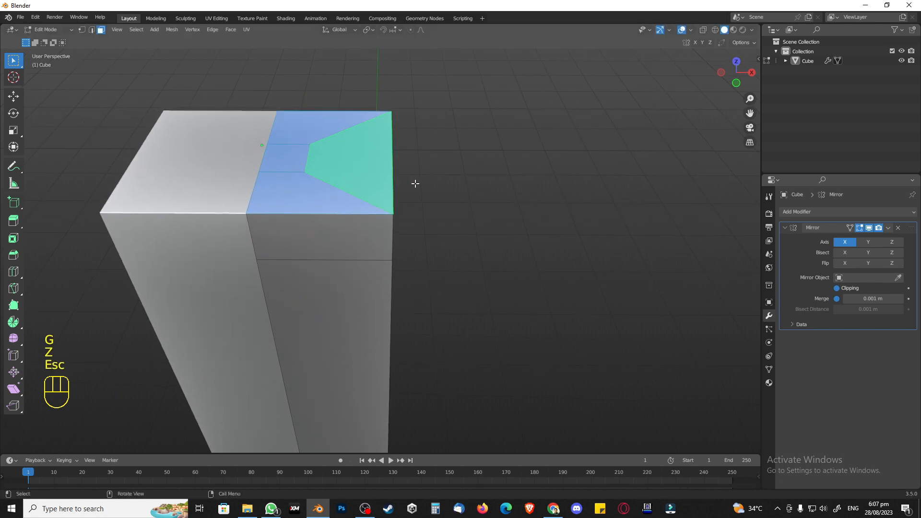
Try extruding the torso's four top faces upward, undo the attempt and clear the selection
{"action": "left_click", "coordinate": [415, 183]}
{"action": "middle_click_drag", "start_coordinate": [415, 183], "coordinate": [391, 191]}
{"action": "left_click", "coordinate": [329, 127]}
{"action": "left_click", "coordinate": [285, 159], "text": "shift"}
{"action": "left_click", "coordinate": [307, 194], "text": "shift"}
{"action": "left_click", "coordinate": [332, 165], "text": "shift"}
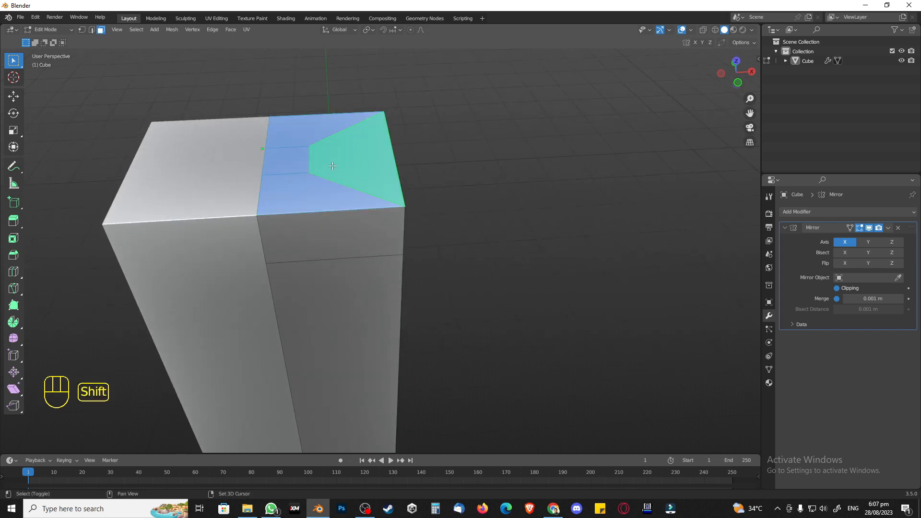
{"action": "key", "text": "e"}
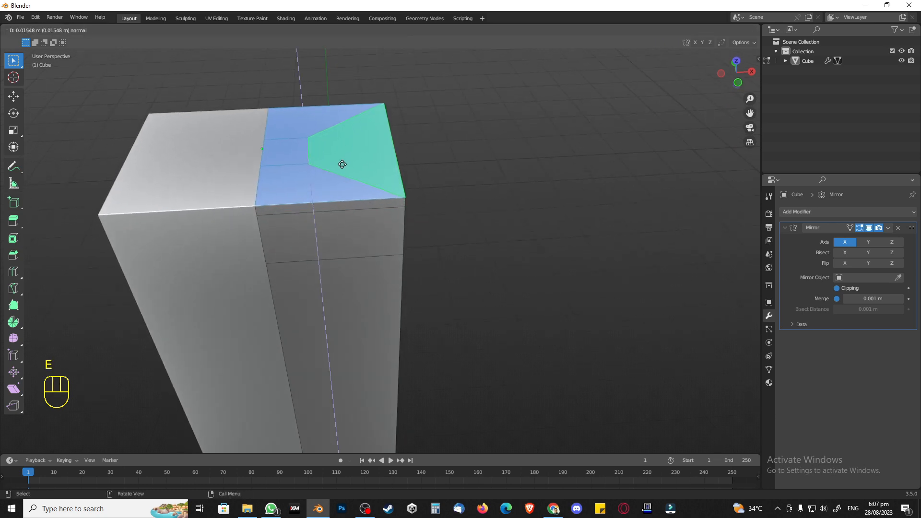
{"action": "key", "text": "Escape"}
{"action": "key", "text": "ctrl+z"}
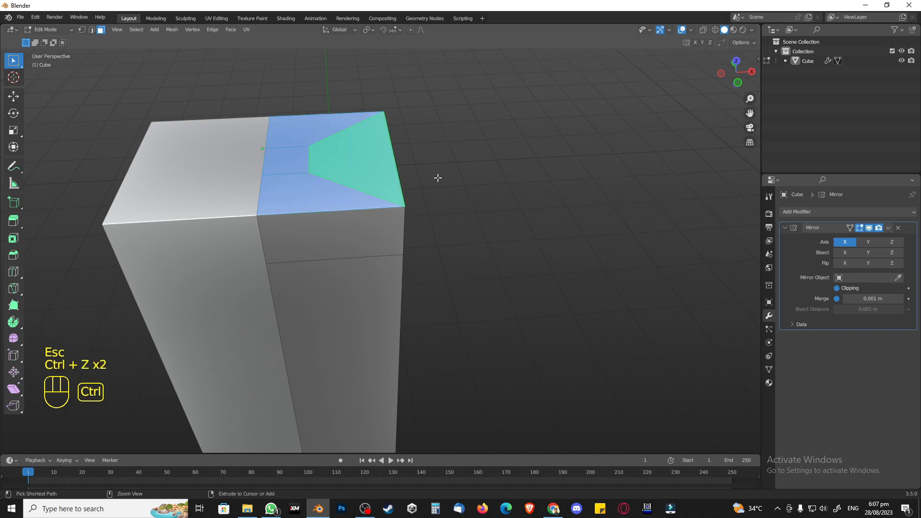
{"action": "key", "text": "ctrl+z"}
{"action": "key", "text": "ctrl+z"}
{"action": "key", "text": "ctrl+z"}
{"action": "key", "text": "ctrl+z"}
{"action": "key", "text": "ctrl+z"}
{"action": "left_click", "coordinate": [451, 175]}
{"action": "mouse_move", "coordinate": [363, 178]}
{"action": "middle_mouse_down"}
{"action": "mouse_move", "coordinate": [370, 177]}
{"action": "mouse_move", "coordinate": [356, 176]}
{"action": "middle_mouse_up"}
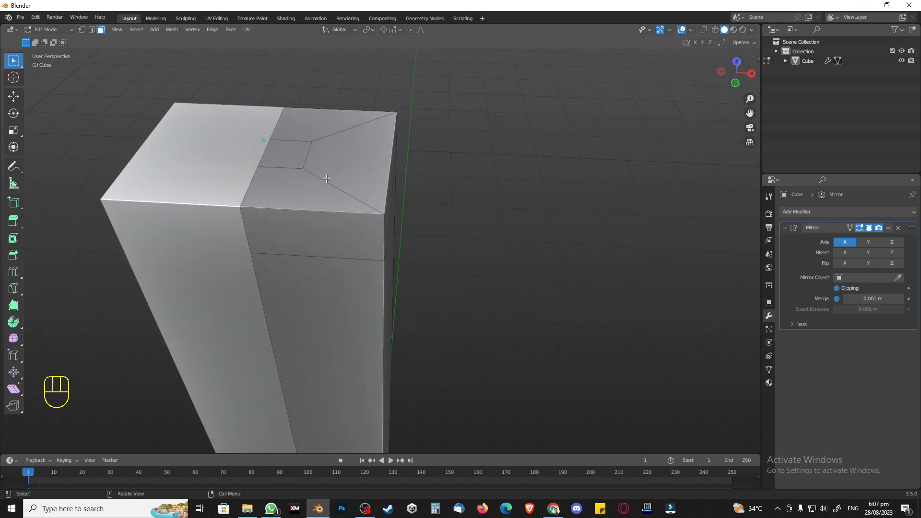
{"action": "key", "text": "2"}
{"action": "left_click", "coordinate": [326, 180]}
{"action": "left_click", "coordinate": [319, 147], "text": "shift"}
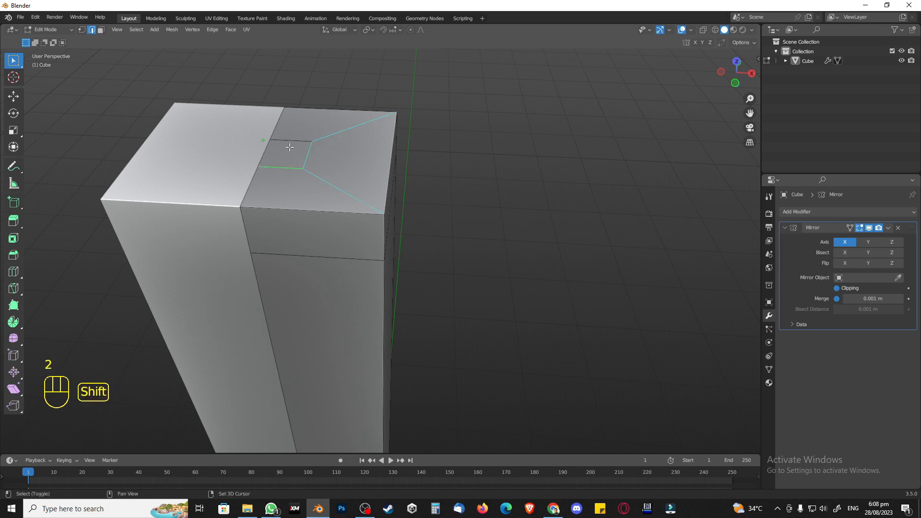
{"action": "key", "text": "g"}
{"action": "key", "text": "z"}
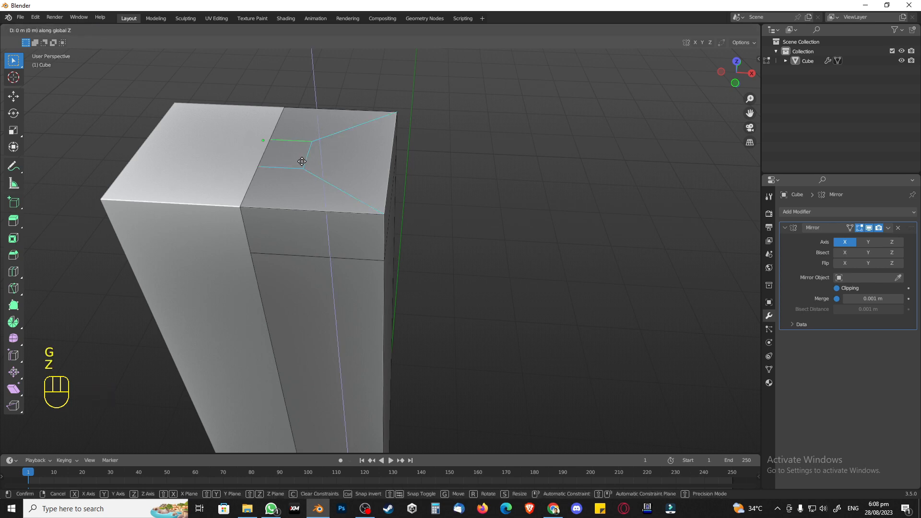
{"action": "key", "text": "Escape"}
Raise the inner top face's edges, both diagonals and the torso's outer top edge together along Z, leaving the centre-seam corners in place
{"action": "middle_click_drag", "start_coordinate": [302, 154], "coordinate": [417, 146]}
{"action": "left_click", "coordinate": [392, 146]}
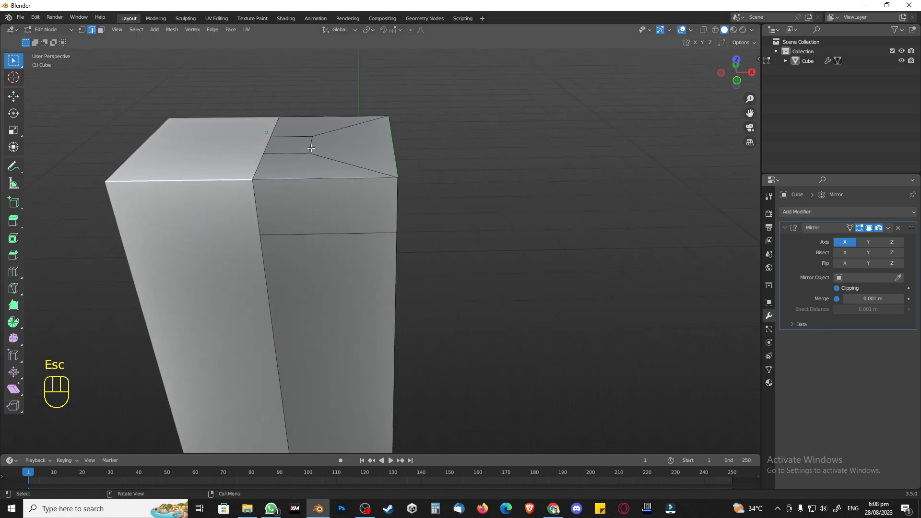
{"action": "middle_click_drag", "start_coordinate": [311, 148], "coordinate": [317, 144]}
{"action": "left_click", "coordinate": [329, 153], "text": "shift"}
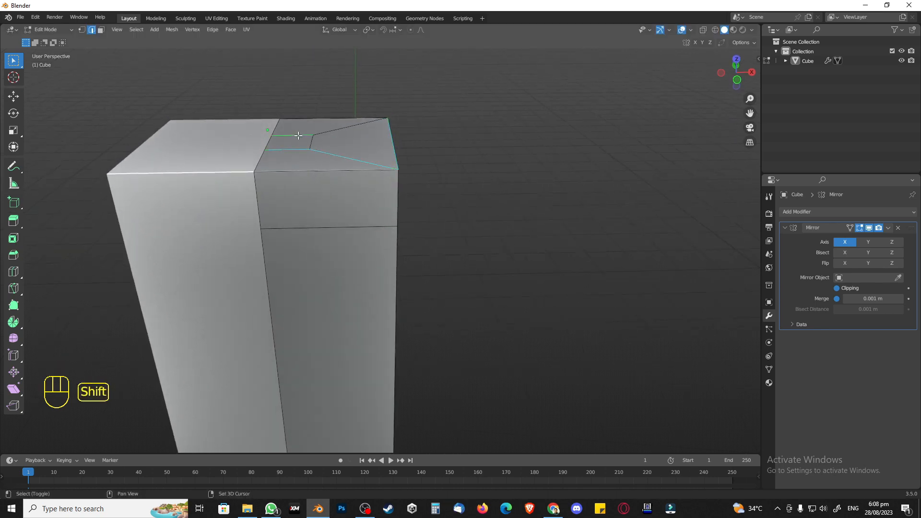
{"action": "left_click", "coordinate": [321, 135], "text": "shift"}
{"action": "left_click", "coordinate": [392, 144], "text": "shift"}
{"action": "middle_click_drag", "start_coordinate": [399, 185], "coordinate": [373, 186]}
{"action": "key", "text": "g"}
{"action": "key", "text": "z"}
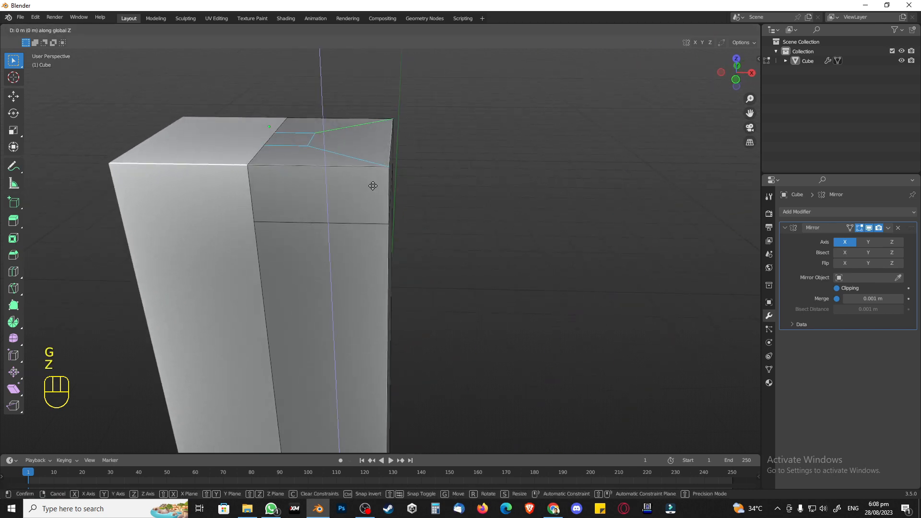
{"action": "left_click", "coordinate": [368, 130]}
{"action": "middle_click_drag", "start_coordinate": [368, 130], "coordinate": [294, 156]}
Move the two front vertices of the raised inner top face about 0.08 m toward the front along Y
{"action": "key", "text": "1"}
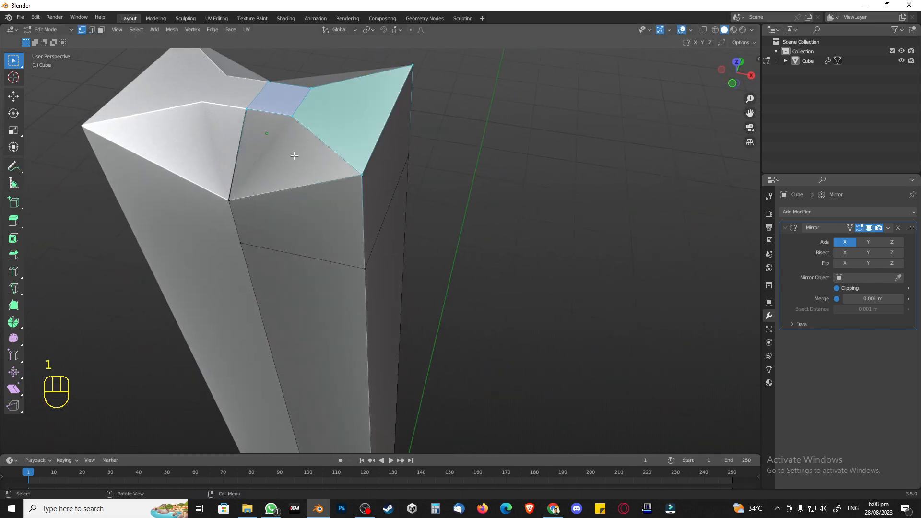
{"action": "left_click", "coordinate": [254, 115]}
{"action": "middle_click_drag", "start_coordinate": [254, 116], "coordinate": [240, 139]}
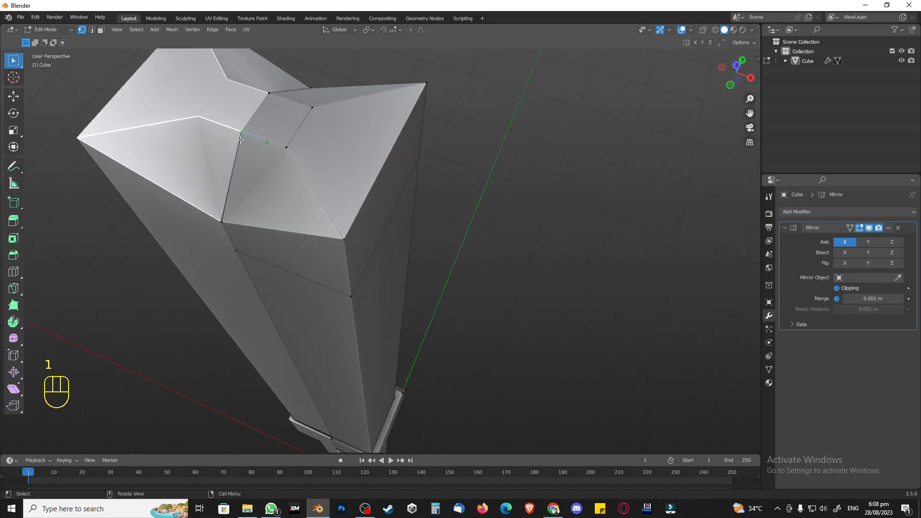
{"action": "key", "text": "g"}
{"action": "key", "text": "y"}
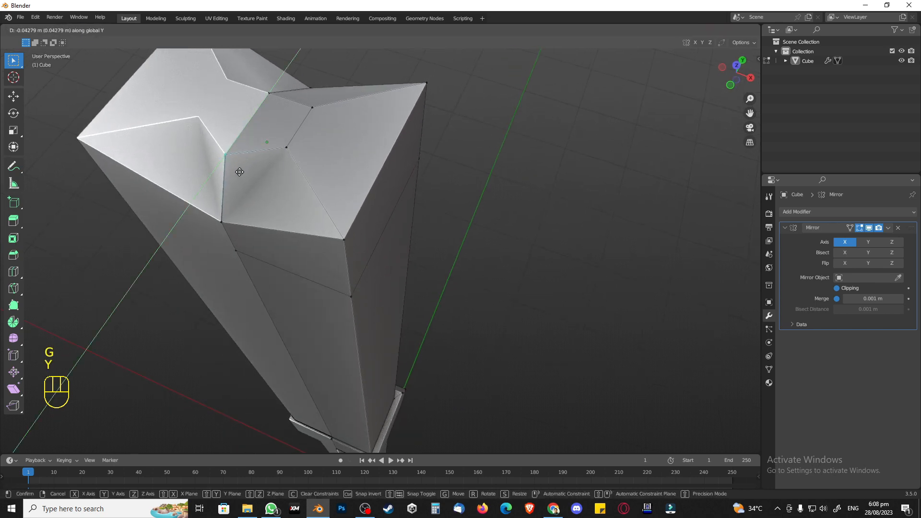
{"action": "key", "text": "Escape"}
{"action": "left_click", "coordinate": [287, 147], "text": "shift"}
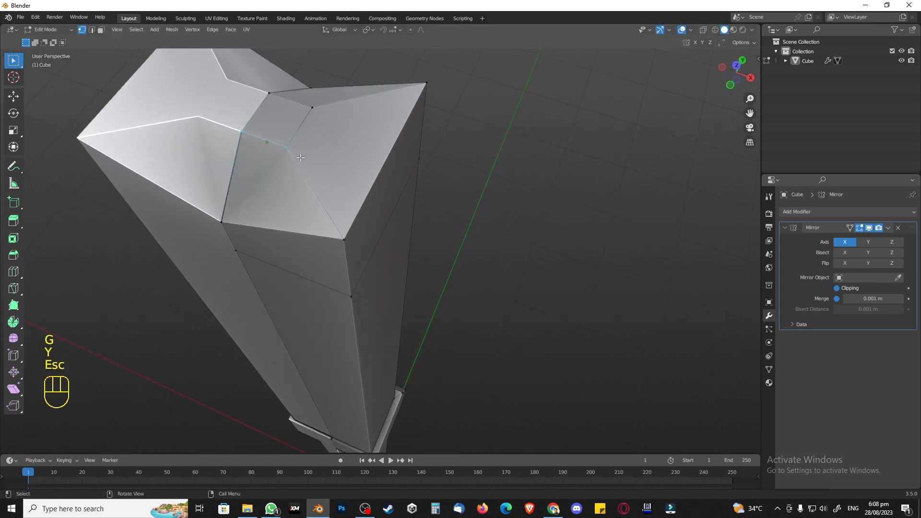
{"action": "key", "text": "g"}
{"action": "key", "text": "y"}
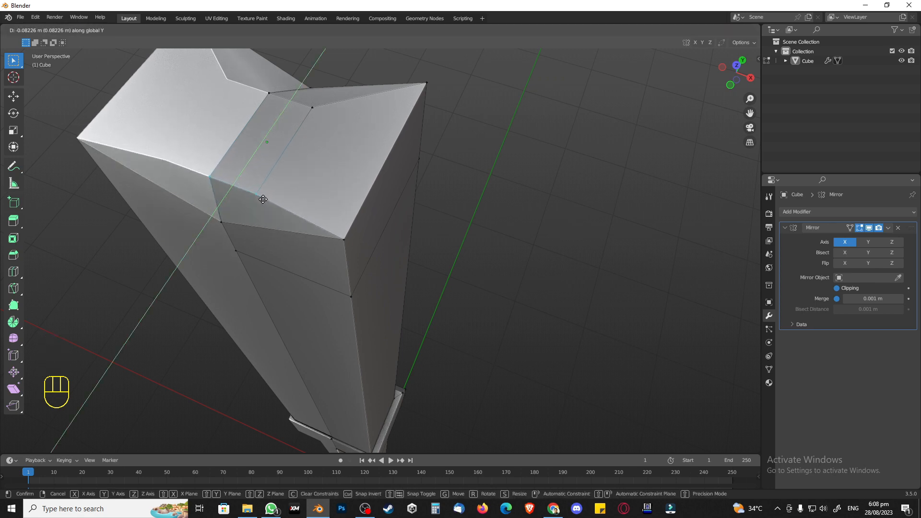
{"action": "left_click", "coordinate": [263, 194]}
Move the two back vertices of the inner top face about 0.086 m toward the back along Y
{"action": "middle_click_drag", "start_coordinate": [296, 134], "coordinate": [246, 146]}
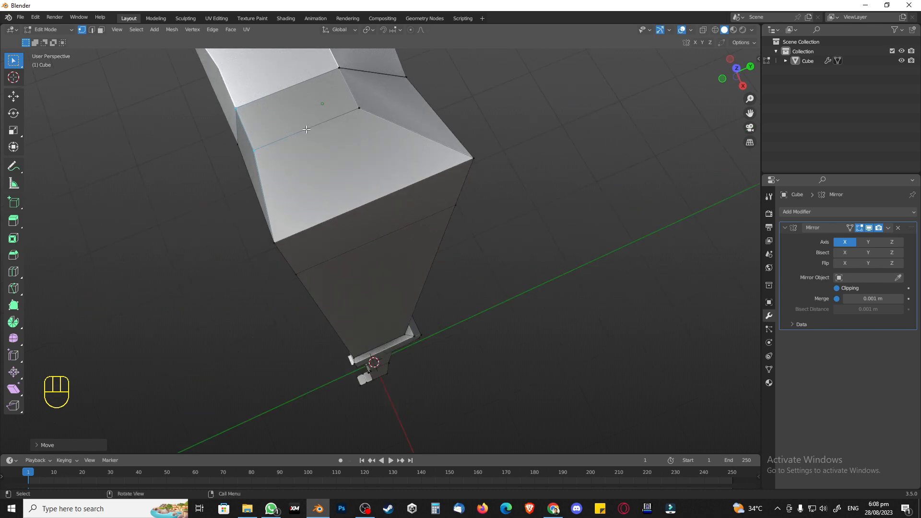
{"action": "middle_click_drag", "start_coordinate": [375, 96], "coordinate": [340, 183], "text": "shift"}
{"action": "left_click", "coordinate": [302, 145]}
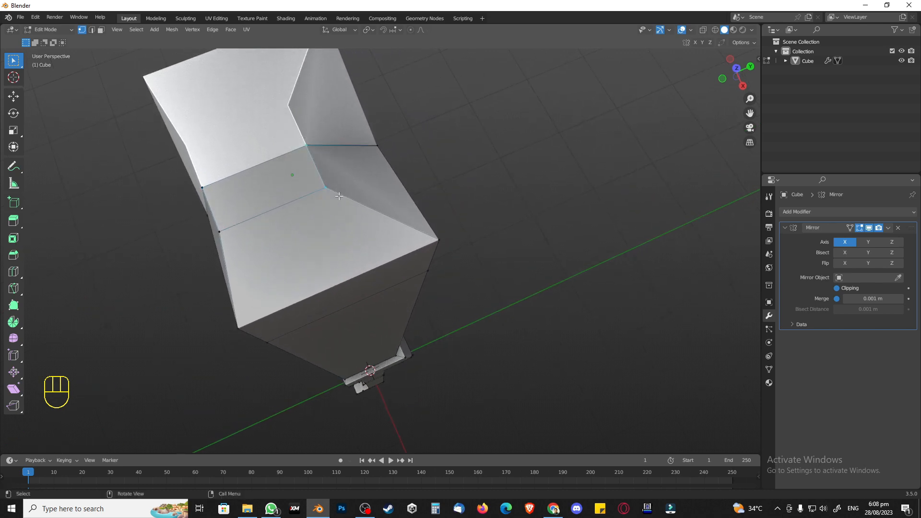
{"action": "key", "text": "g"}
{"action": "key", "text": "y"}
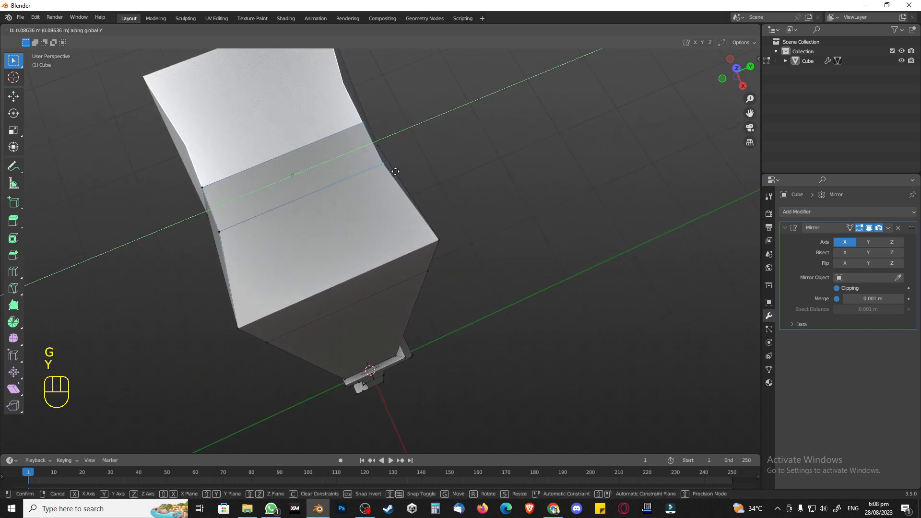
{"action": "left_click", "coordinate": [397, 171]}
Lower the torso's two outer top corner vertices along Z to slope the shoulder, and show the front view
{"action": "key", "text": "KP_3"}
{"action": "middle_click_drag", "start_coordinate": [398, 171], "coordinate": [322, 177]}
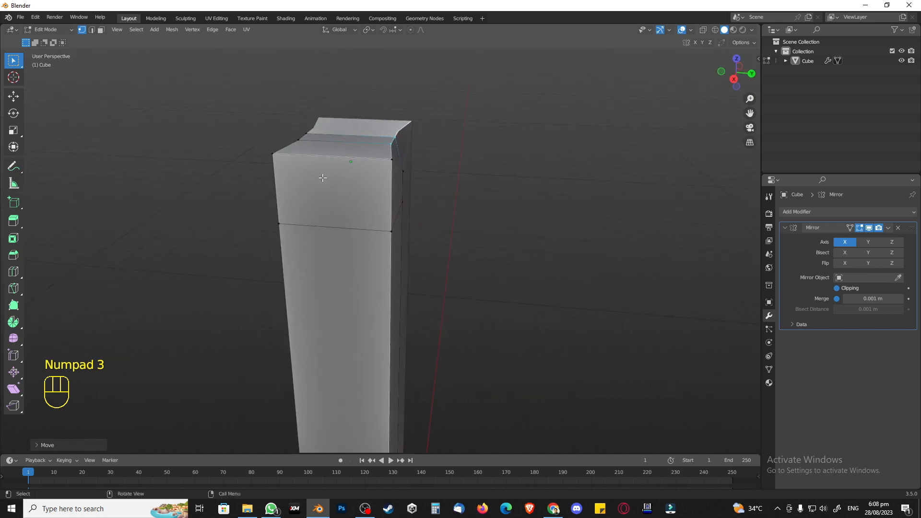
{"action": "left_click", "coordinate": [272, 153]}
{"action": "left_click_drag", "start_coordinate": [385, 155], "coordinate": [406, 170], "text": "shift"}
{"action": "middle_click_drag", "start_coordinate": [384, 186], "coordinate": [388, 185]}
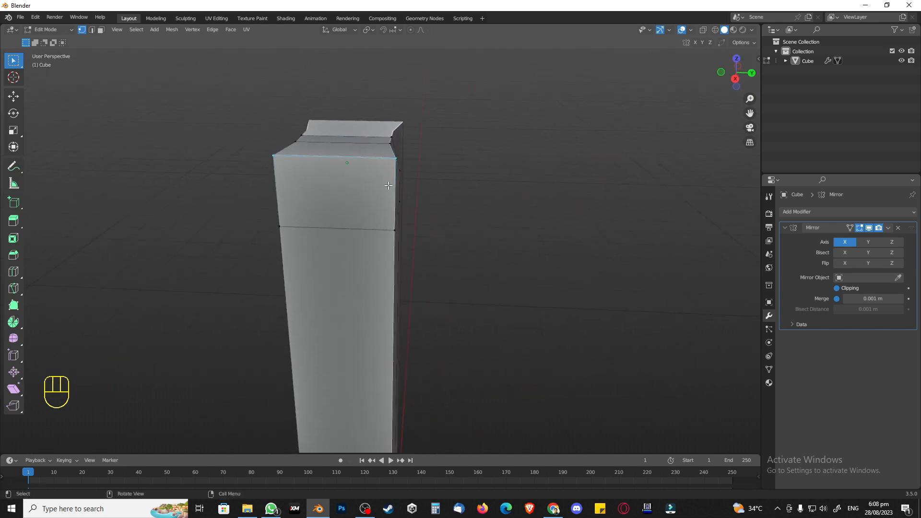
{"action": "key", "text": "z"}
{"action": "key", "text": "g"}
{"action": "key", "text": "z"}
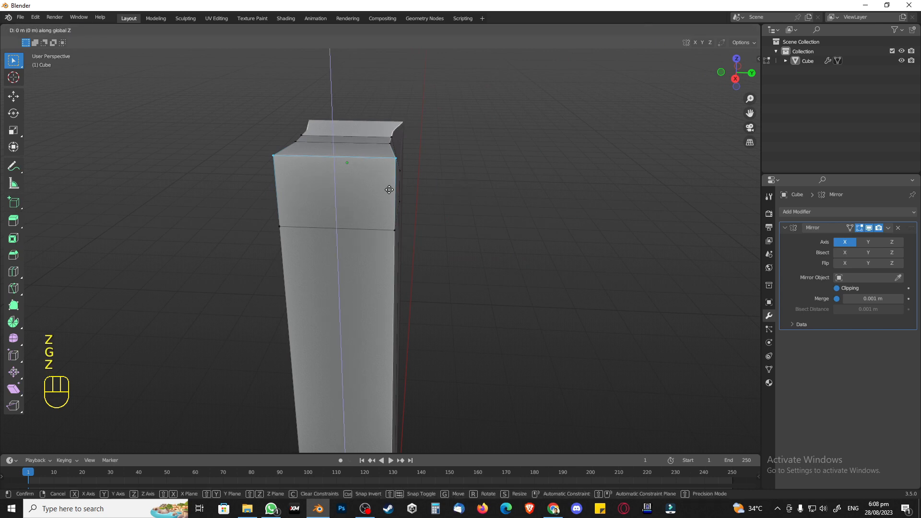
{"action": "left_click", "coordinate": [390, 215]}
{"action": "middle_click_drag", "start_coordinate": [390, 216], "coordinate": [444, 242]}
{"action": "key", "text": "KP_1"}
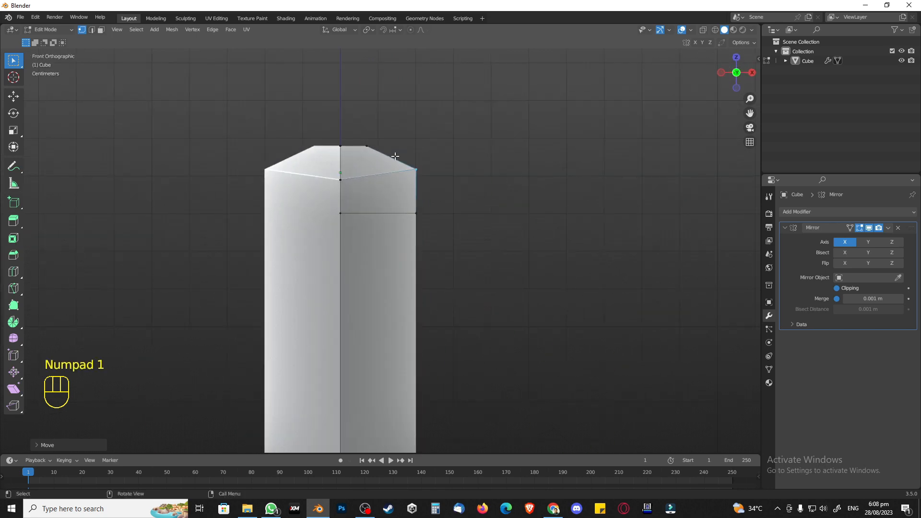
Move the two back vertices of the inner top face slightly toward the back along Y
{"action": "scroll", "coordinate": [372, 209], "scroll_direction": "up", "scroll_amount": 3}
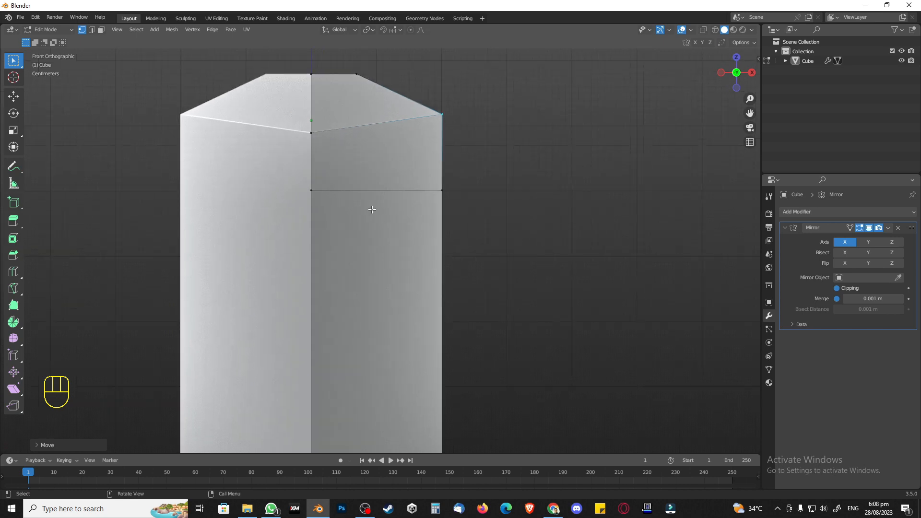
{"action": "middle_click_drag", "start_coordinate": [356, 166], "coordinate": [408, 172]}
{"action": "key", "text": "KP_3"}
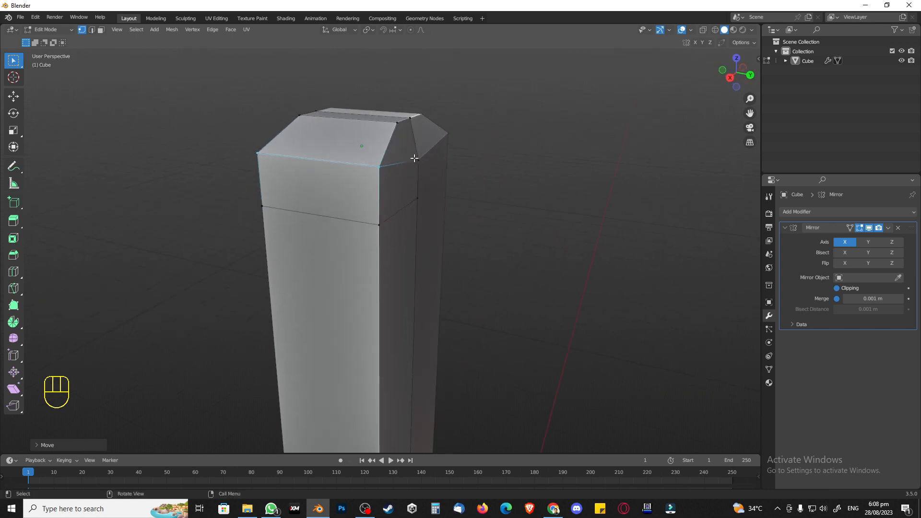
{"action": "left_click", "coordinate": [416, 158]}
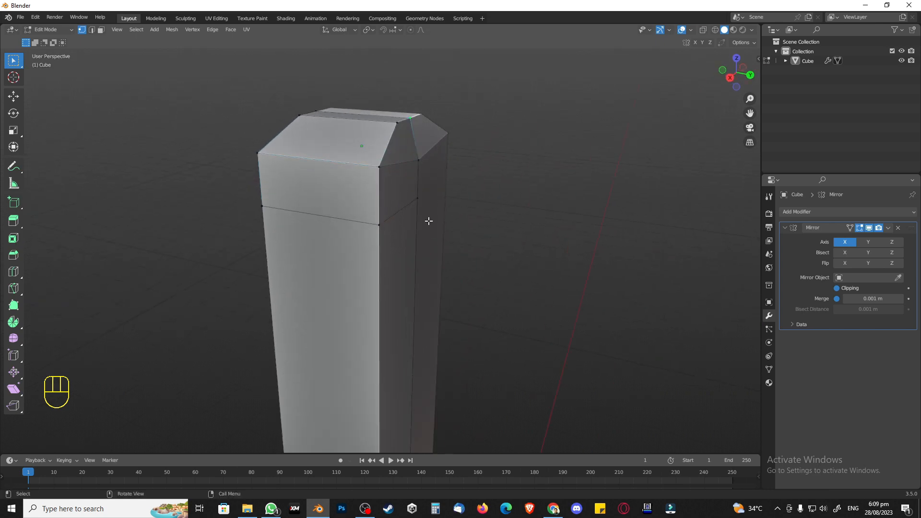
{"action": "middle_click_drag", "start_coordinate": [429, 221], "coordinate": [417, 197]}
{"action": "left_click", "coordinate": [392, 143], "text": "shift"}
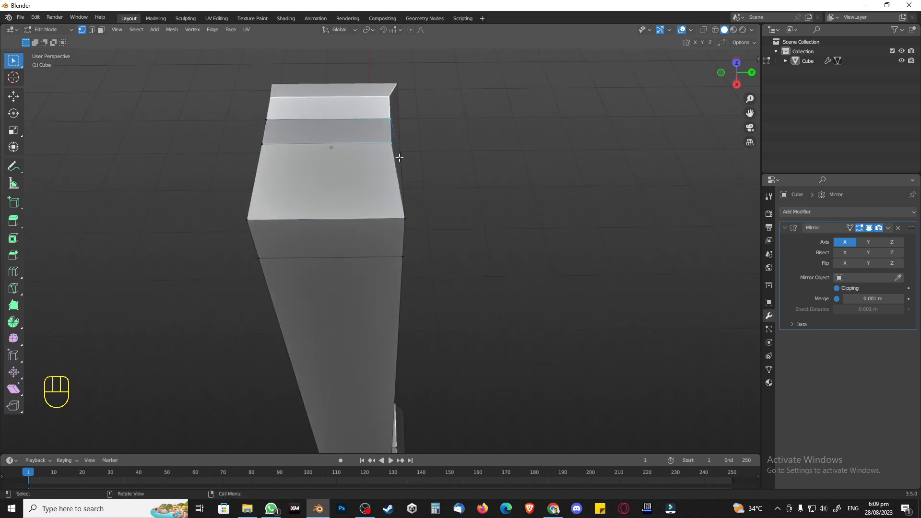
{"action": "key", "text": "g"}
{"action": "key", "text": "y"}
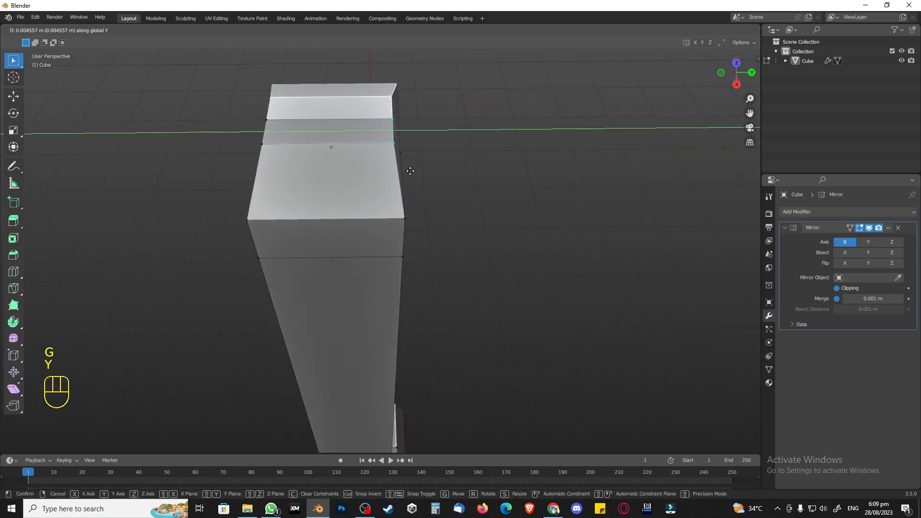
{"action": "left_click", "coordinate": [412, 170]}
Raise the back centre-seam vertex at shoulder level about 0.03 m along Z
{"action": "mouse_move", "coordinate": [412, 170]}
{"action": "middle_mouse_down"}
{"action": "mouse_move", "coordinate": [403, 189]}
{"action": "mouse_move", "coordinate": [333, 127]}
{"action": "mouse_move", "coordinate": [386, 172]}
{"action": "mouse_move", "coordinate": [418, 163]}
{"action": "mouse_move", "coordinate": [413, 150]}
{"action": "mouse_move", "coordinate": [414, 163]}
{"action": "middle_mouse_up"}
{"action": "left_click", "coordinate": [433, 167]}
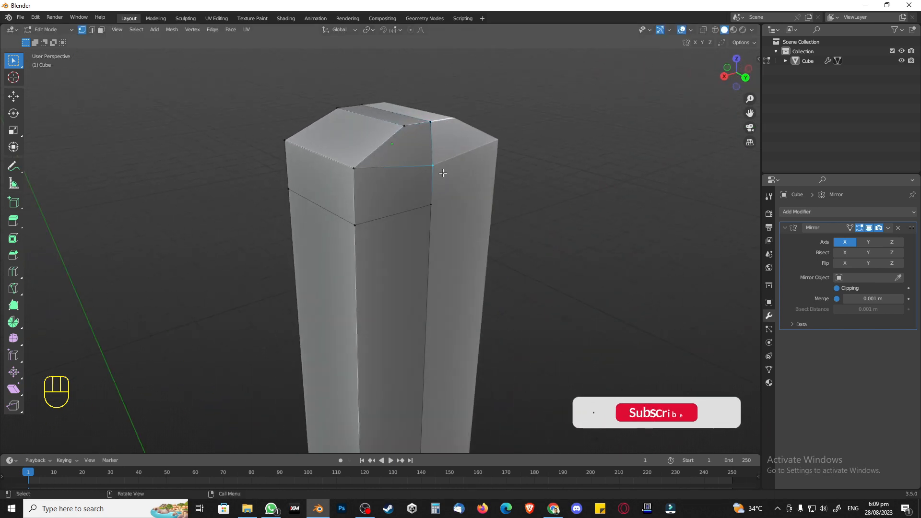
{"action": "key", "text": "g"}
{"action": "key", "text": "z"}
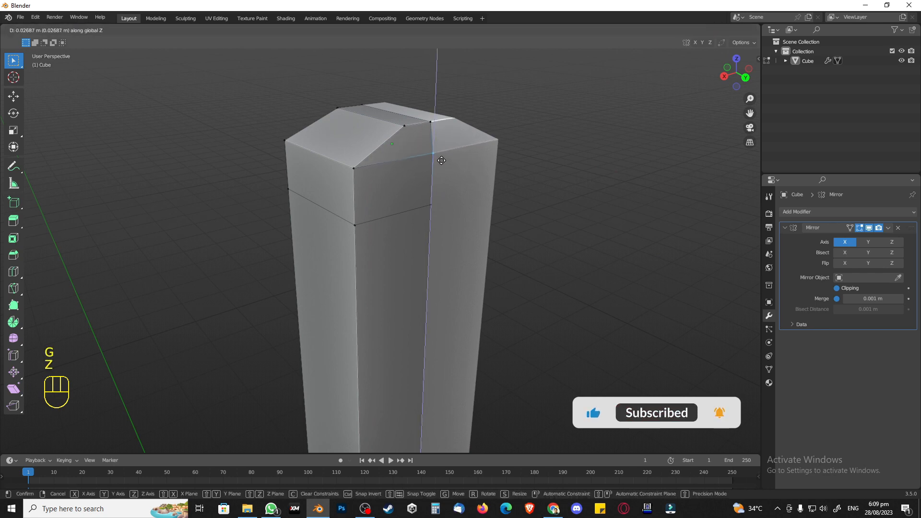
{"action": "left_click", "coordinate": [440, 158]}
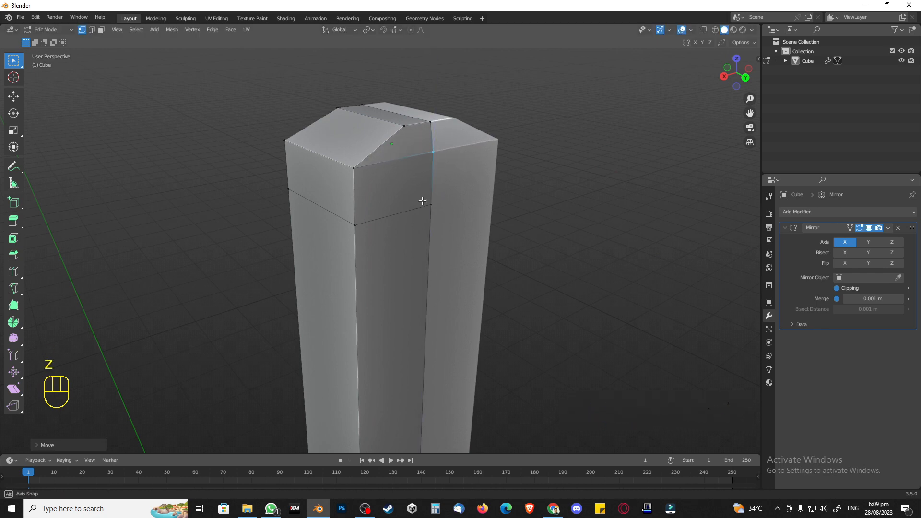
Extend the selection to the three back centre-seam vertices between the neck base and the upper torso loop
{"action": "middle_click_drag", "start_coordinate": [422, 201], "coordinate": [441, 185]}
{"action": "scroll", "coordinate": [440, 255], "scroll_direction": "down", "scroll_amount": 3}
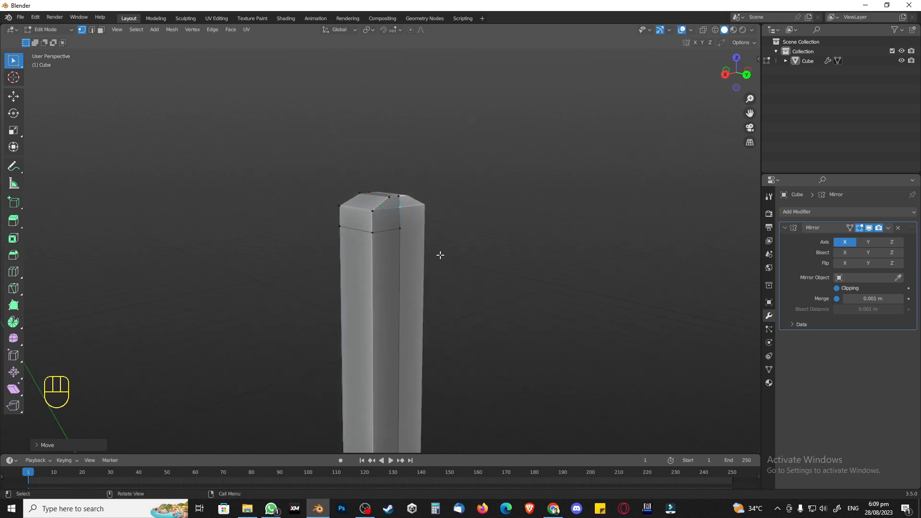
{"action": "scroll", "coordinate": [434, 289], "scroll_direction": "up", "scroll_amount": 2}
{"action": "left_click", "coordinate": [407, 174], "text": "shift"}
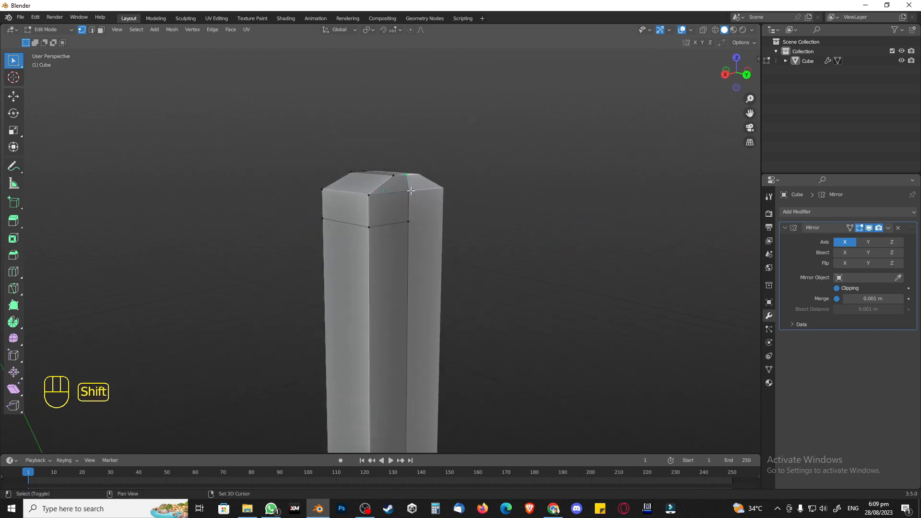
{"action": "left_click", "coordinate": [409, 213], "text": "shift"}
{"action": "middle_click_drag", "start_coordinate": [426, 232], "coordinate": [421, 317]}
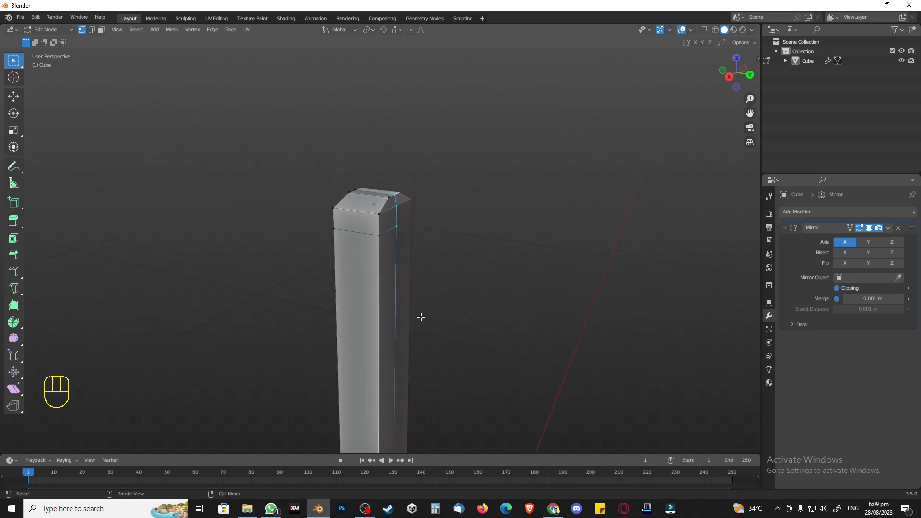
{"action": "key", "text": "s"}
{"action": "key", "text": "z"}
{"action": "key", "text": "KP_0"}
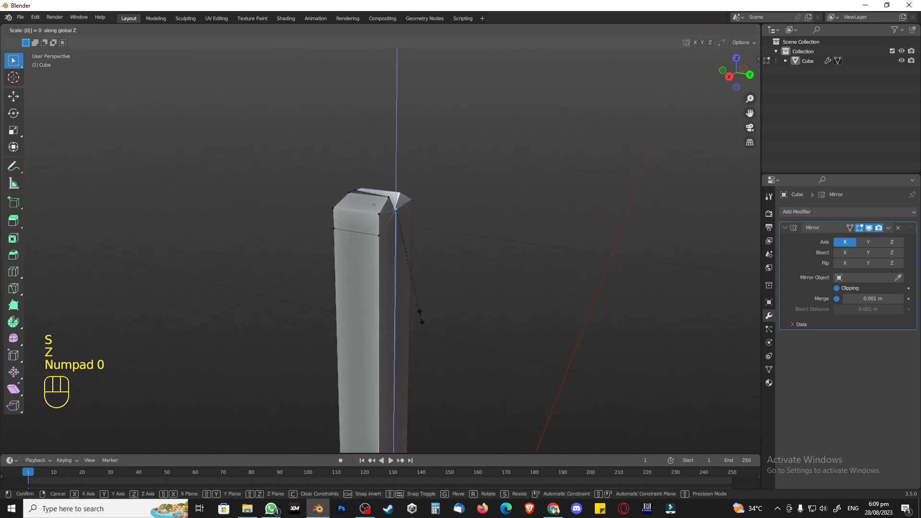
{"action": "key", "text": "Escape"}
Flatten the selected back centre-seam vertices into one plane by scaling them to 0 along Y
{"action": "key", "text": "s"}
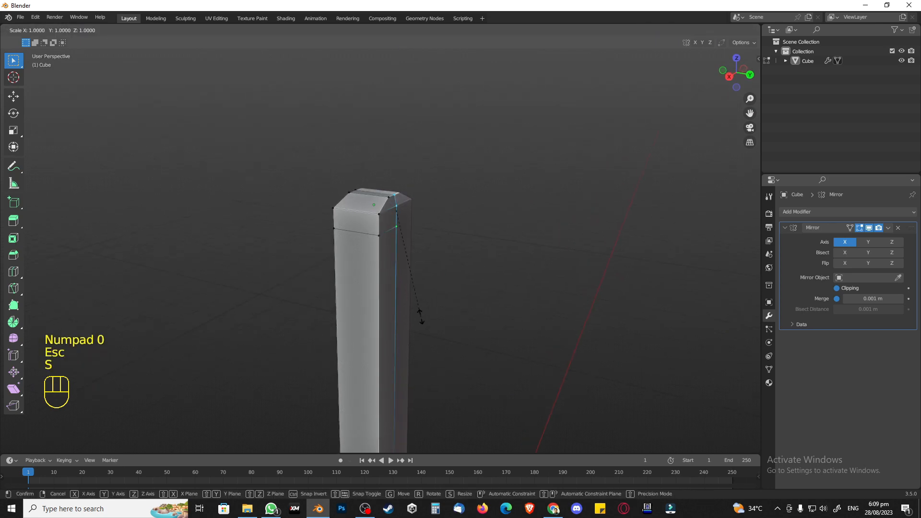
{"action": "key", "text": "y"}
{"action": "key", "text": "KP_0"}
{"action": "key", "text": "KP_Enter"}
Move the torso's long back centre edge about 0.03 m toward the back along Y
{"action": "mouse_move", "coordinate": [419, 316]}
{"action": "middle_mouse_down"}
{"action": "mouse_move", "coordinate": [384, 333]}
{"action": "mouse_move", "coordinate": [374, 357]}
{"action": "mouse_move", "coordinate": [374, 115]}
{"action": "mouse_move", "coordinate": [325, 277]}
{"action": "mouse_move", "coordinate": [254, 265]}
{"action": "mouse_move", "coordinate": [218, 309]}
{"action": "mouse_move", "coordinate": [447, 258]}
{"action": "mouse_move", "coordinate": [457, 214]}
{"action": "mouse_move", "coordinate": [455, 226]}
{"action": "mouse_move", "coordinate": [422, 229]}
{"action": "mouse_move", "coordinate": [428, 303]}
{"action": "middle_mouse_up"}
{"action": "middle_click_drag", "start_coordinate": [407, 377], "coordinate": [485, 315], "text": "shift"}
{"action": "key", "text": "2"}
{"action": "left_click", "coordinate": [412, 297]}
{"action": "key", "text": "g"}
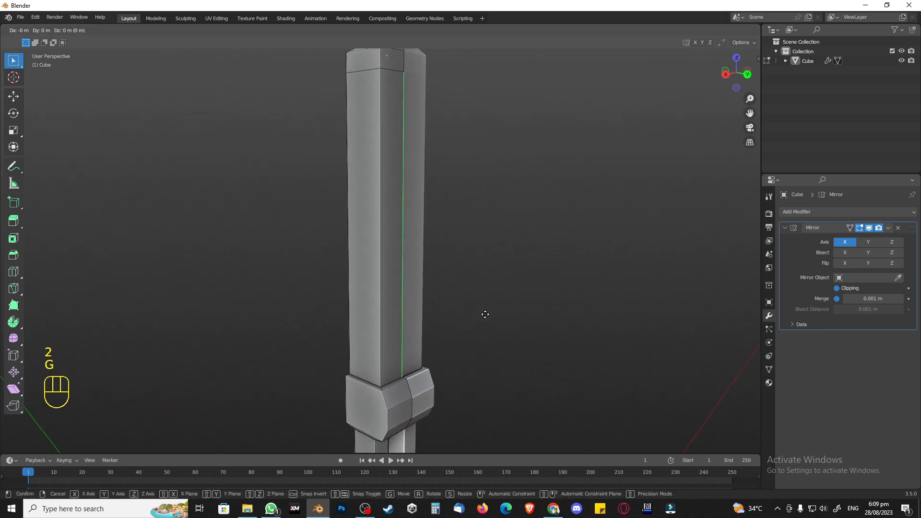
{"action": "key", "text": "y"}
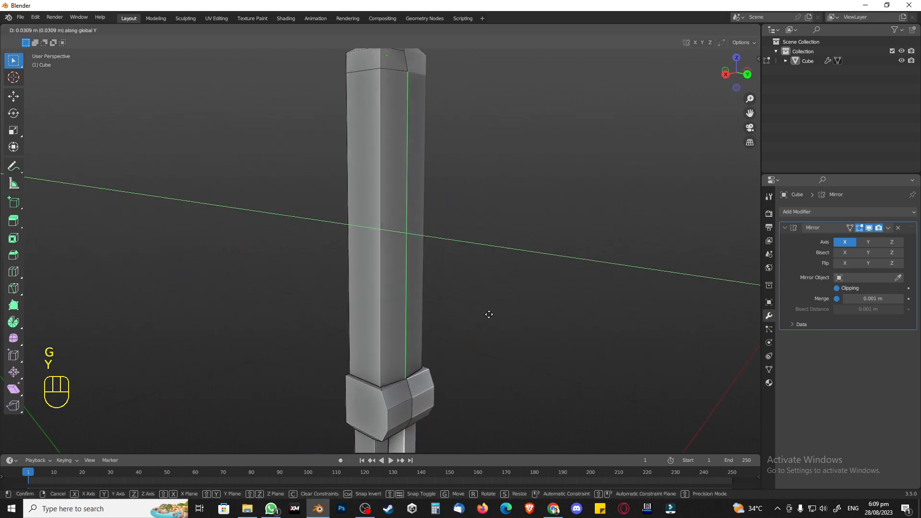
{"action": "left_click", "coordinate": [488, 314]}
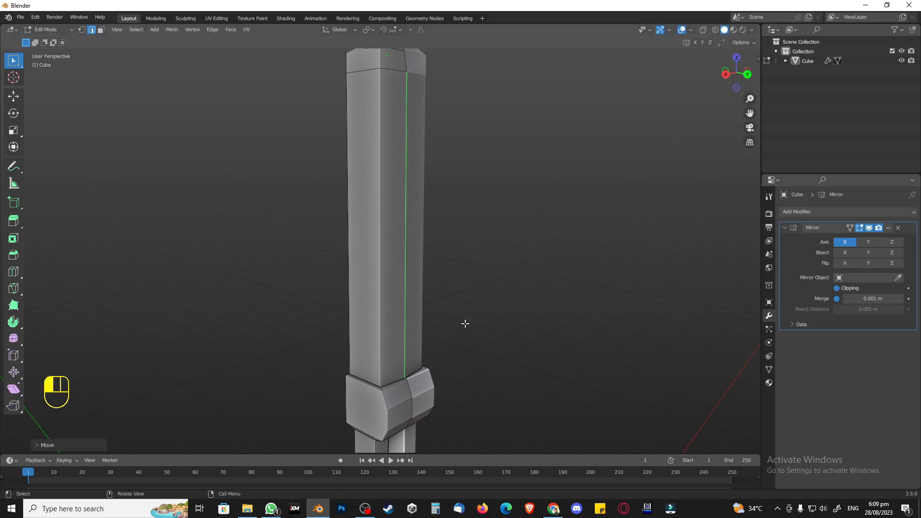
Move the torso's outer back shoulder corner vertex about 0.02 m toward the front along Y
{"action": "mouse_move", "coordinate": [446, 309]}
{"action": "middle_mouse_down"}
{"action": "mouse_move", "coordinate": [473, 316]}
{"action": "mouse_move", "coordinate": [461, 307]}
{"action": "middle_mouse_up"}
{"action": "middle_click_drag", "start_coordinate": [354, 220], "coordinate": [405, 293], "text": "shift"}
{"action": "middle_click_drag", "start_coordinate": [411, 216], "coordinate": [410, 268]}
{"action": "middle_click_drag", "start_coordinate": [442, 140], "coordinate": [410, 203]}
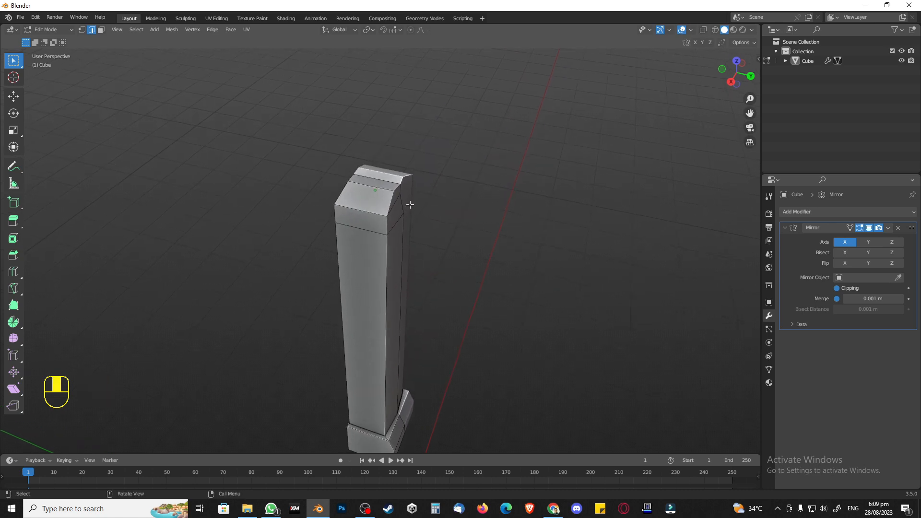
{"action": "key", "text": "KP_3"}
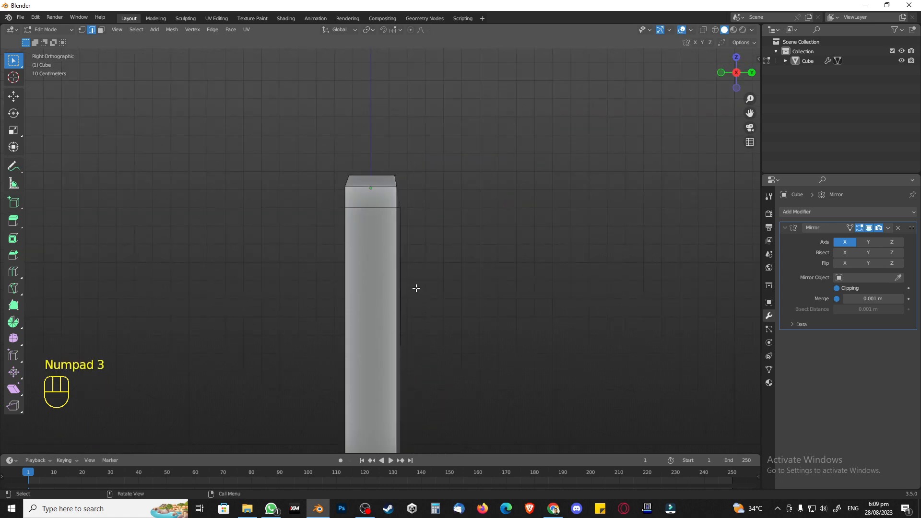
{"action": "scroll", "coordinate": [377, 220], "scroll_direction": "up", "scroll_amount": 3}
{"action": "middle_click_drag", "start_coordinate": [377, 220], "coordinate": [413, 313], "text": "shift"}
{"action": "key", "text": "1"}
{"action": "left_click", "coordinate": [386, 292]}
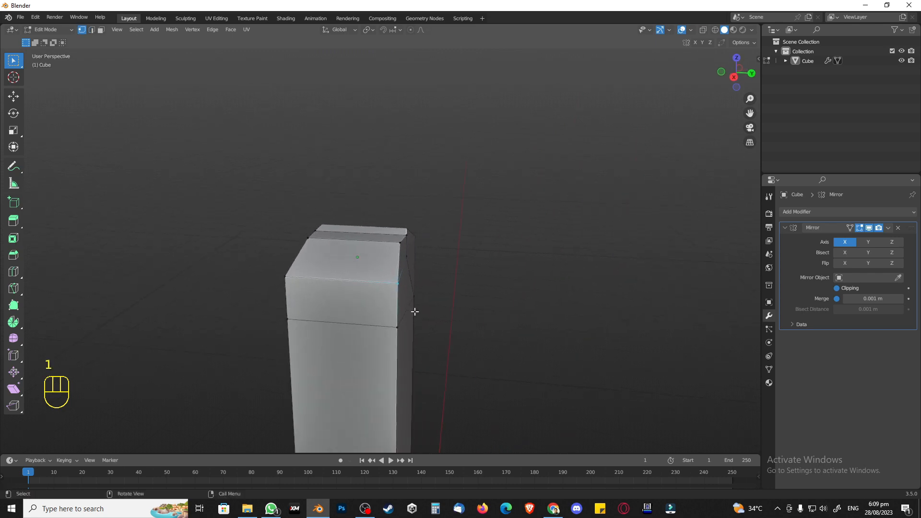
{"action": "key", "text": "g"}
{"action": "key", "text": "y"}
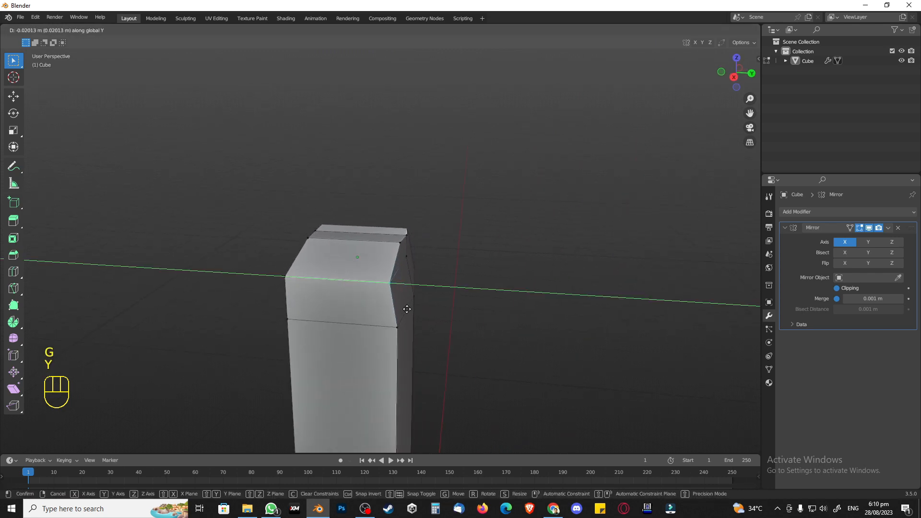
{"action": "left_click", "coordinate": [407, 309]}
Extrude the outer side face just below the shoulder in place and scale it inward to about 0.86
{"action": "middle_click_drag", "start_coordinate": [351, 308], "coordinate": [384, 308]}
{"action": "key", "text": "KP_1"}
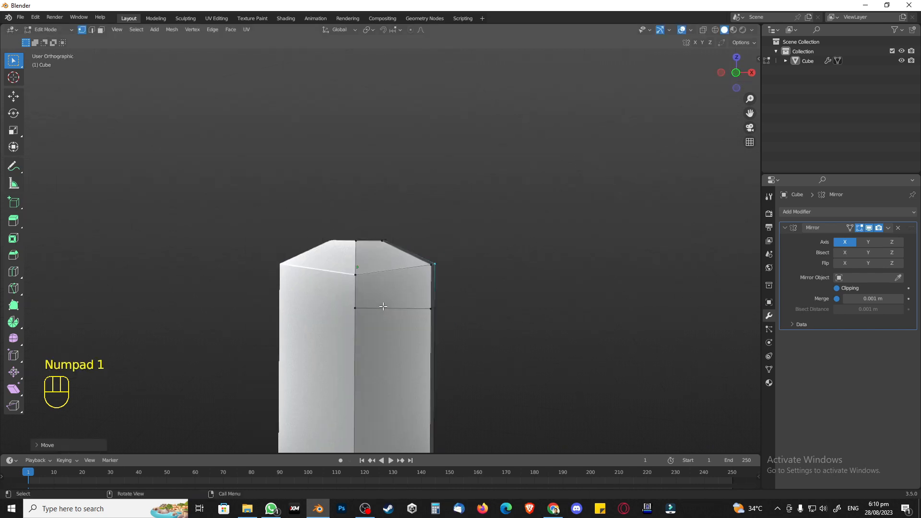
{"action": "middle_click_drag", "start_coordinate": [455, 345], "coordinate": [440, 147], "text": "shift"}
{"action": "scroll", "coordinate": [388, 350], "scroll_direction": "down", "scroll_amount": 7}
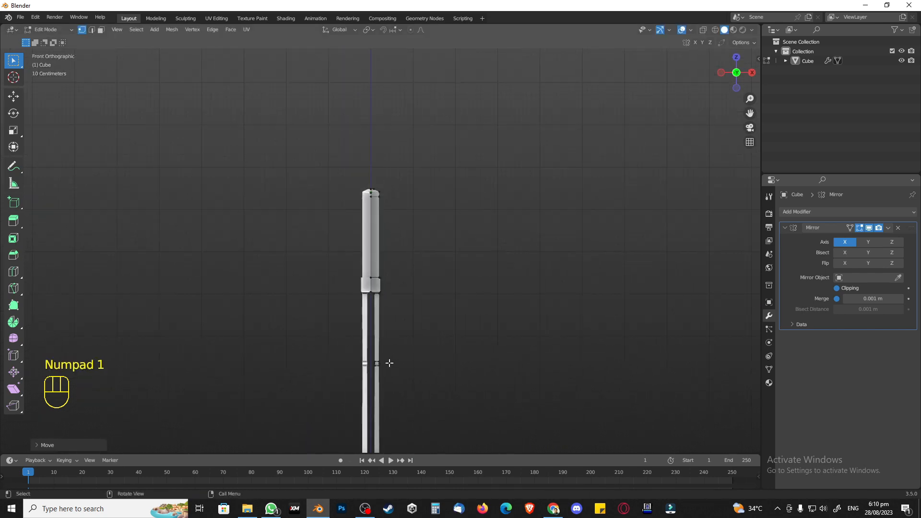
{"action": "scroll", "coordinate": [413, 301], "scroll_direction": "up", "scroll_amount": 8}
{"action": "middle_click_drag", "start_coordinate": [407, 228], "coordinate": [416, 286], "text": "shift"}
{"action": "key", "text": "3"}
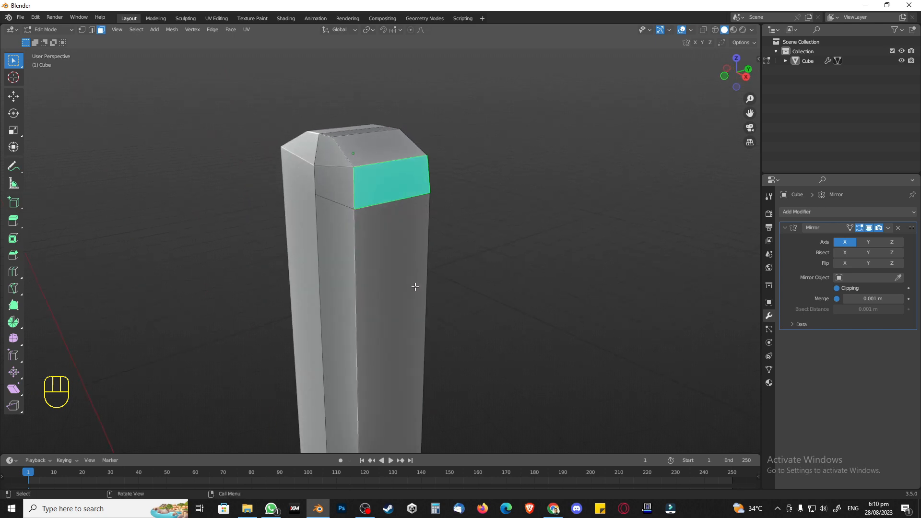
{"action": "key", "text": "e"}
{"action": "key", "text": "s"}
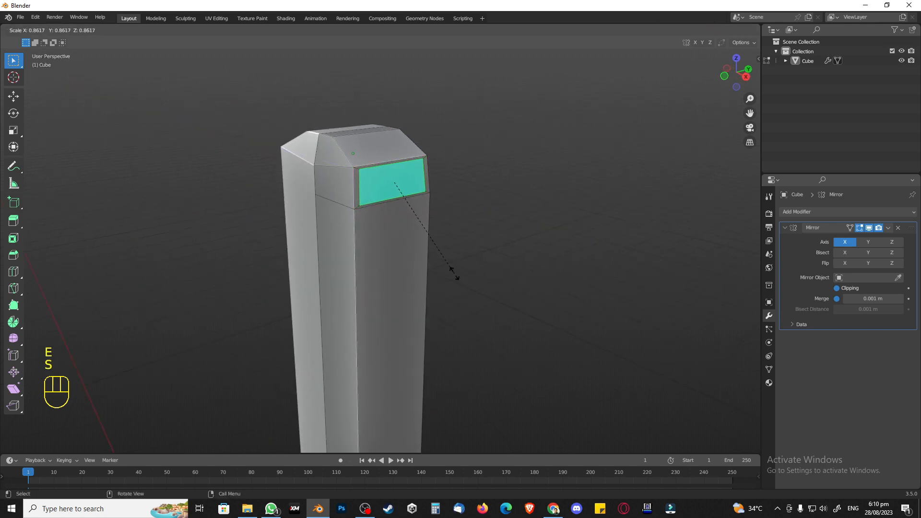
{"action": "left_click", "coordinate": [455, 273]}
Align the two back vertices of the inset side face by scaling them to 0 along Y
{"action": "middle_click_drag", "start_coordinate": [455, 279], "coordinate": [399, 279]}
{"action": "scroll", "coordinate": [395, 245], "scroll_direction": "up", "scroll_amount": 2}
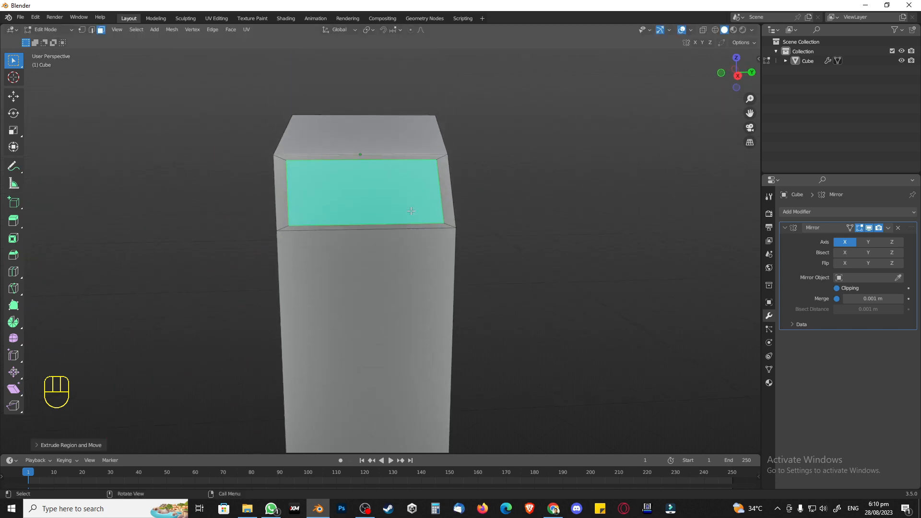
{"action": "scroll", "coordinate": [411, 218], "scroll_direction": "up", "scroll_amount": 1}
{"action": "key", "text": "1"}
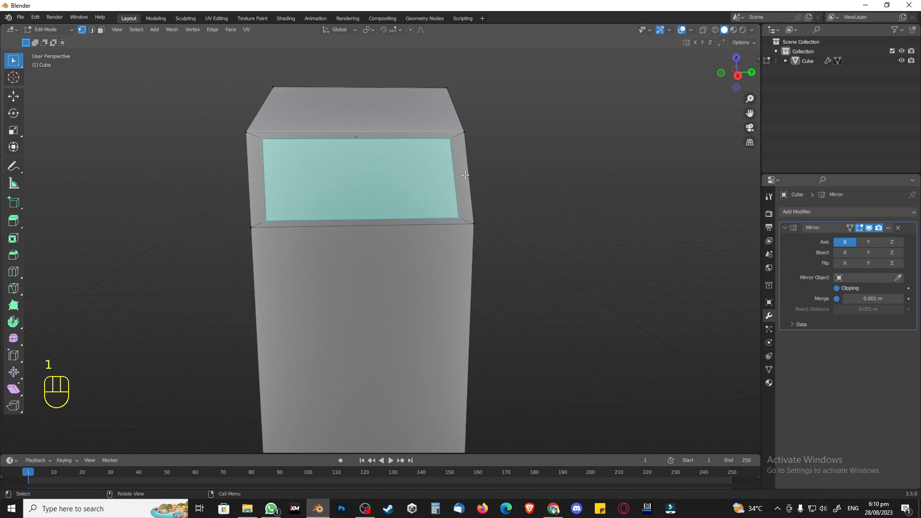
{"action": "left_click", "coordinate": [480, 174]}
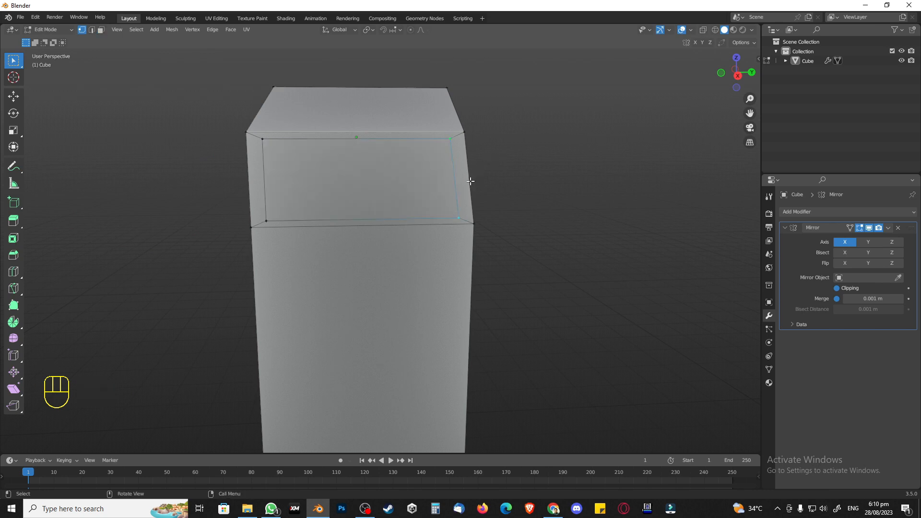
{"action": "key", "text": "s"}
{"action": "key", "text": "y"}
{"action": "key", "text": "KP_0"}
{"action": "key", "text": "KP_Enter"}
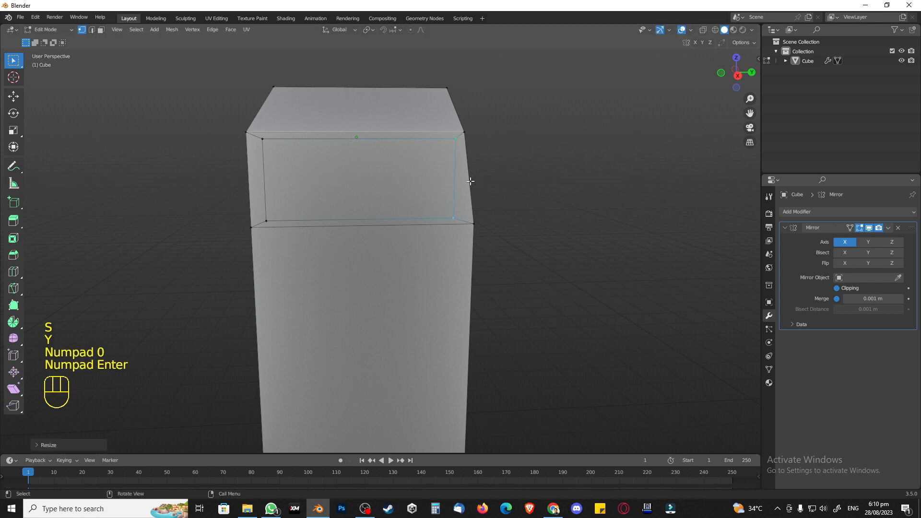
Align the two front vertices of the inset side face by scaling them to 0 along Y, and switch to edge selection
{"action": "left_click", "coordinate": [266, 222]}
{"action": "left_click", "coordinate": [270, 156], "text": "shift"}
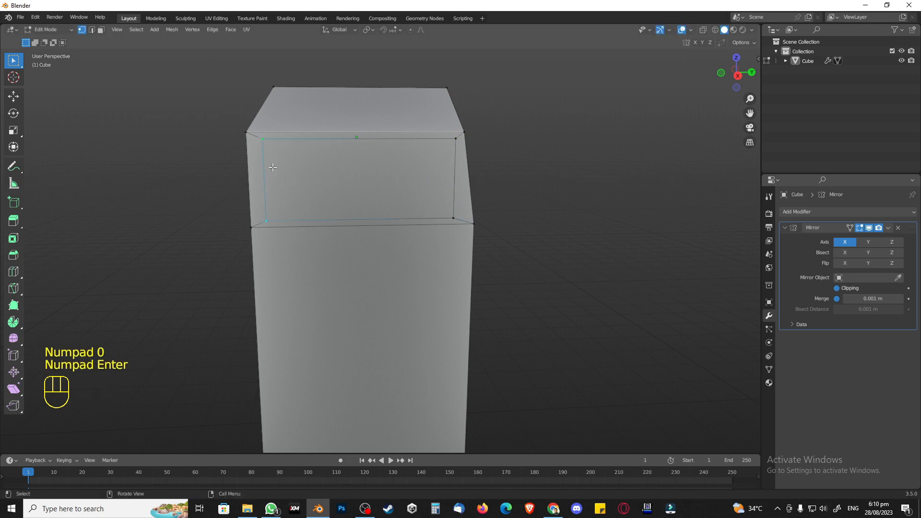
{"action": "key", "text": "s"}
{"action": "key", "text": "y"}
{"action": "key", "text": "KP_0"}
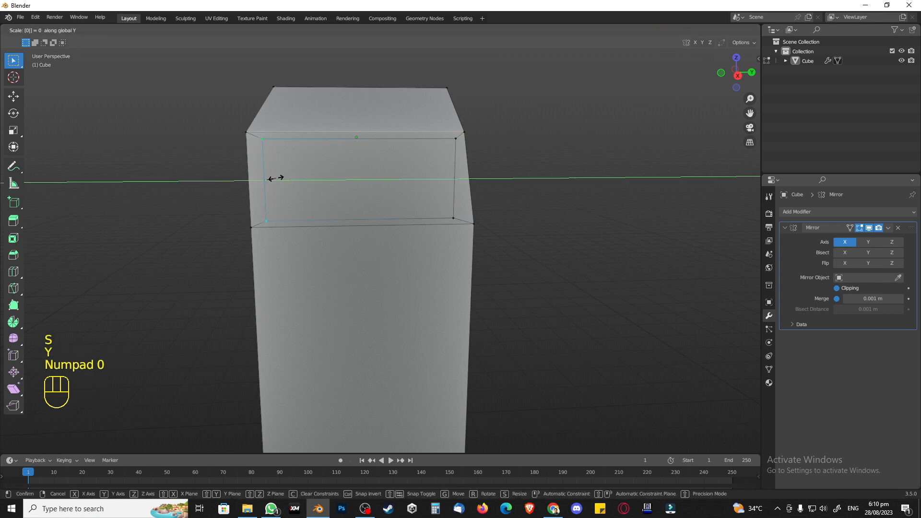
{"action": "key", "text": "KP_Enter"}
{"action": "key", "text": "2"}
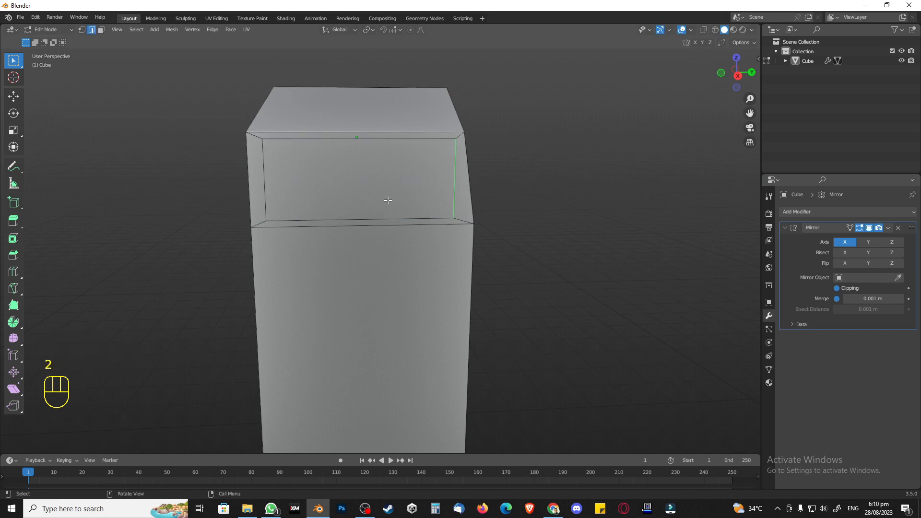
{"action": "left_click", "coordinate": [265, 193], "text": "shift"}
{"action": "key", "text": "s"}
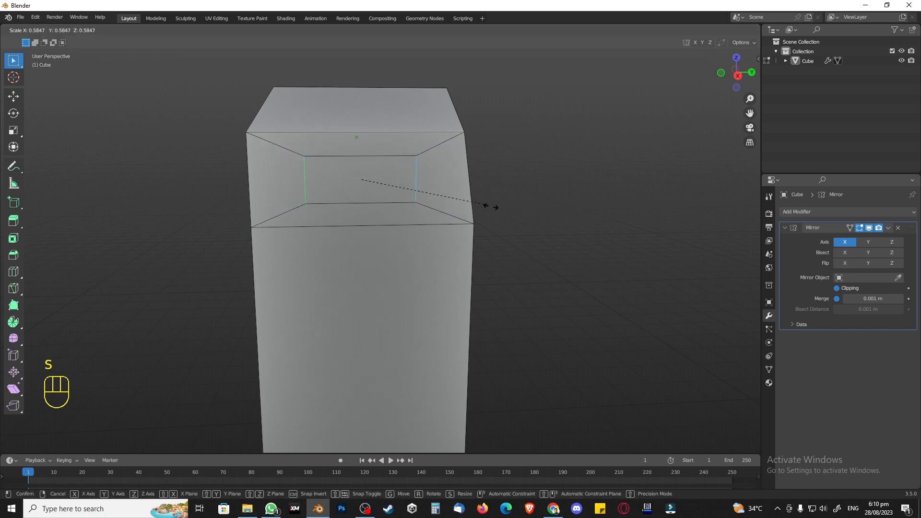
{"action": "key", "text": "Escape"}
{"action": "key", "text": "g"}
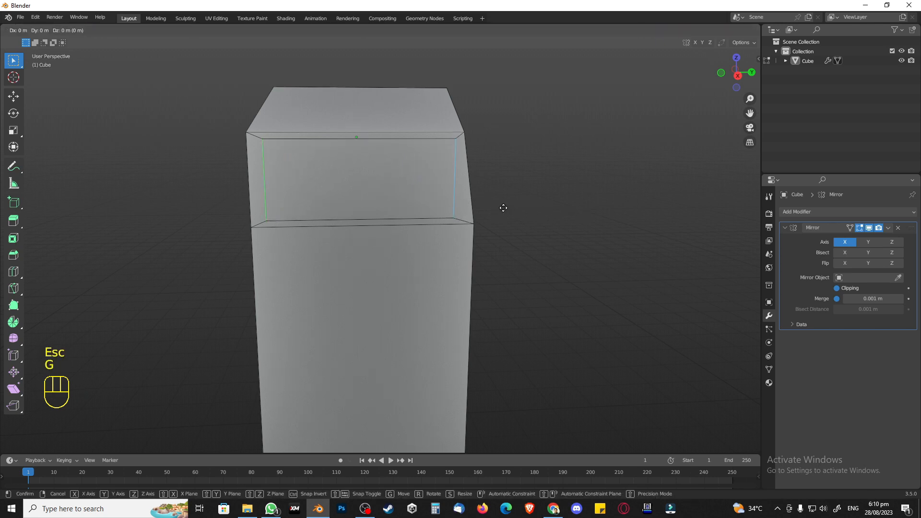
{"action": "key", "text": "y"}
{"action": "key", "text": "Escape"}
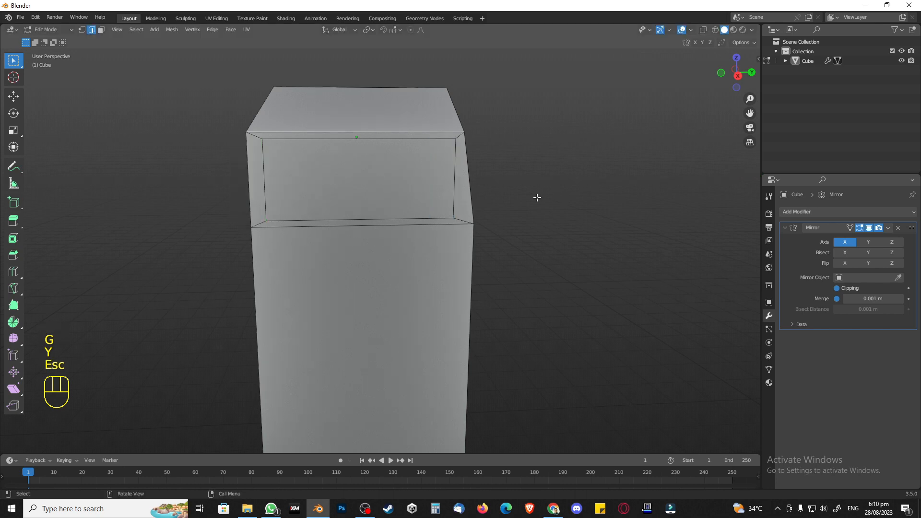
Try narrowing the inset side face by moving its back and front vertical edges inward about 0.055 m each along Y
{"action": "key", "text": "g"}
{"action": "key", "text": "y"}
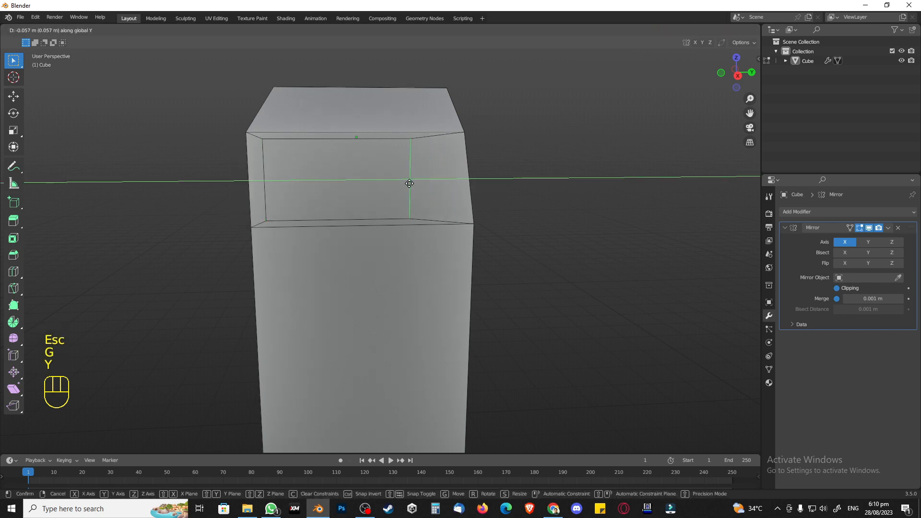
{"action": "left_click", "coordinate": [412, 186]}
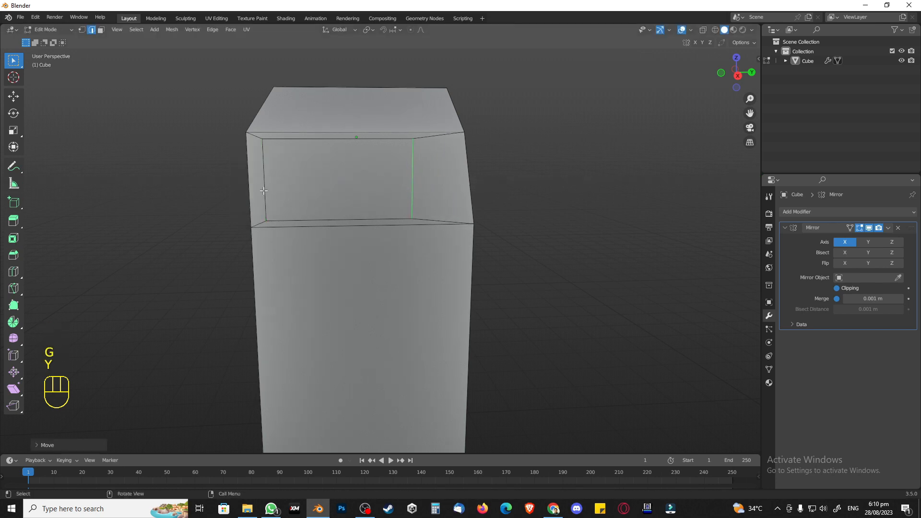
{"action": "key", "text": "g"}
{"action": "key", "text": "y"}
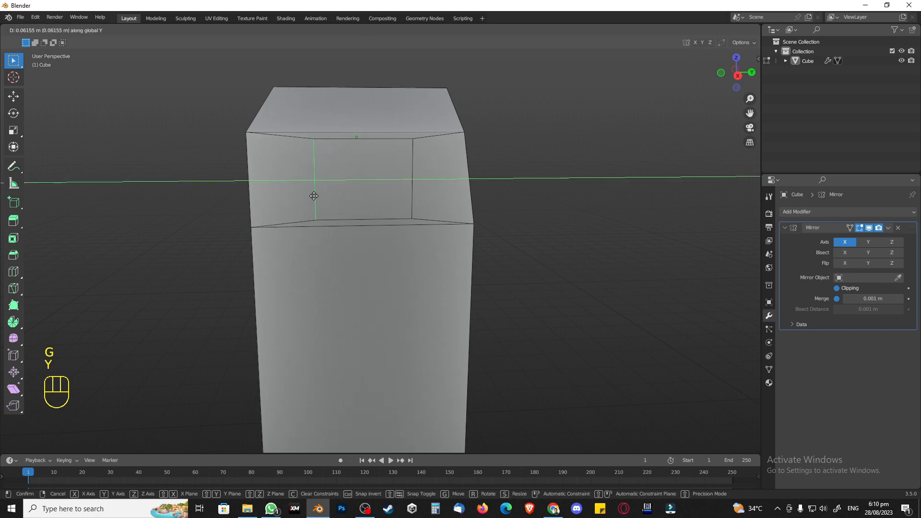
{"action": "left_click", "coordinate": [309, 195]}
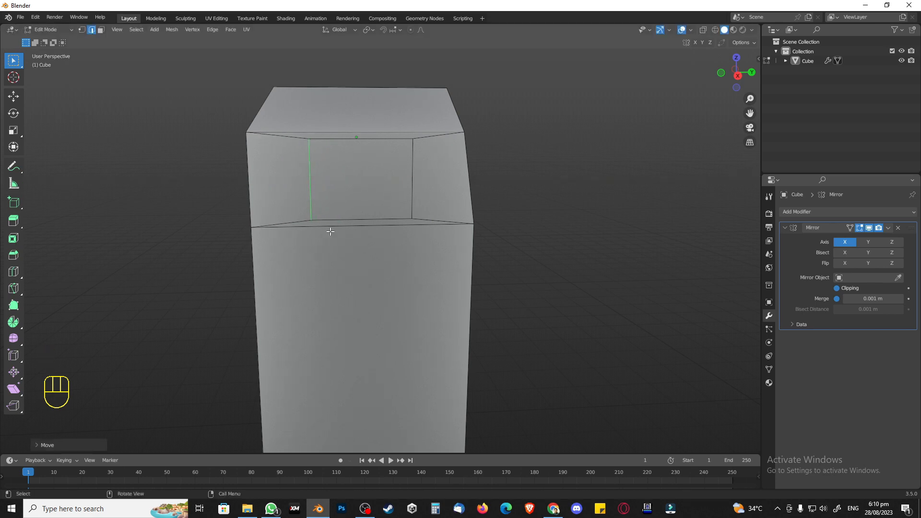
{"action": "middle_click_drag", "start_coordinate": [330, 232], "coordinate": [386, 259]}
{"action": "left_click", "coordinate": [574, 209]}
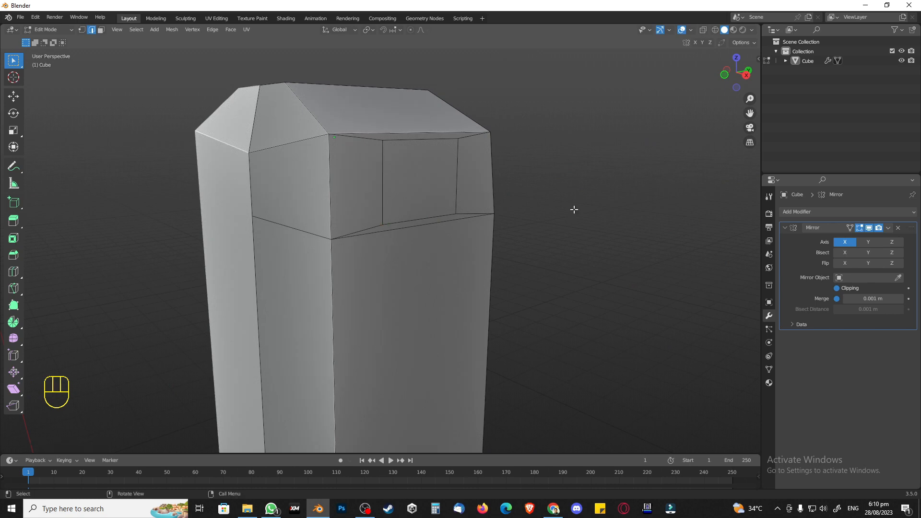
Undo the edge moves, the vertex alignments and the inset of the outer side face, back to the plain torso side
{"action": "key", "text": "ctrl+z"}
{"action": "key", "text": "ctrl+z"}
{"action": "key", "text": "ctrl+z"}
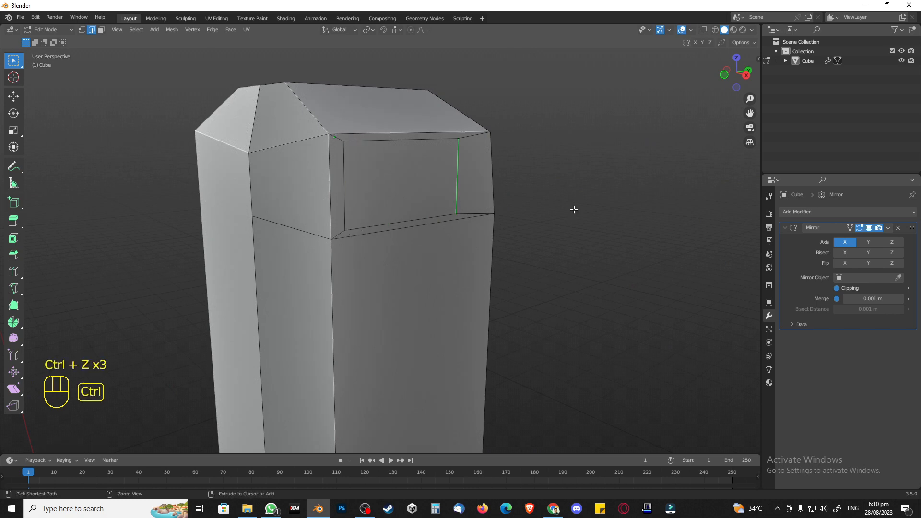
{"action": "key", "text": "ctrl+z"}
{"action": "key", "text": "ctrl+z"}
{"action": "key", "text": "ctrl+z"}
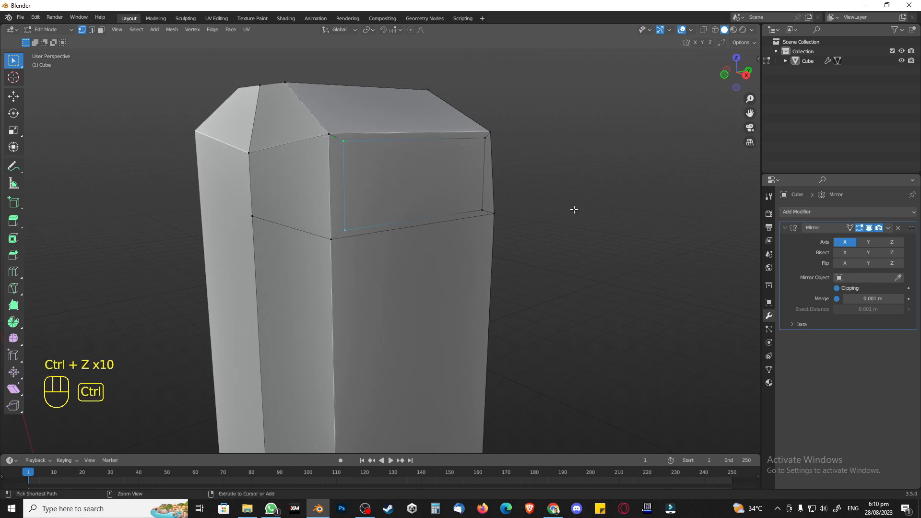
{"action": "key", "text": "ctrl+z"}
{"action": "key", "text": "ctrl+z"}
{"action": "key", "text": "ctrl+z"}
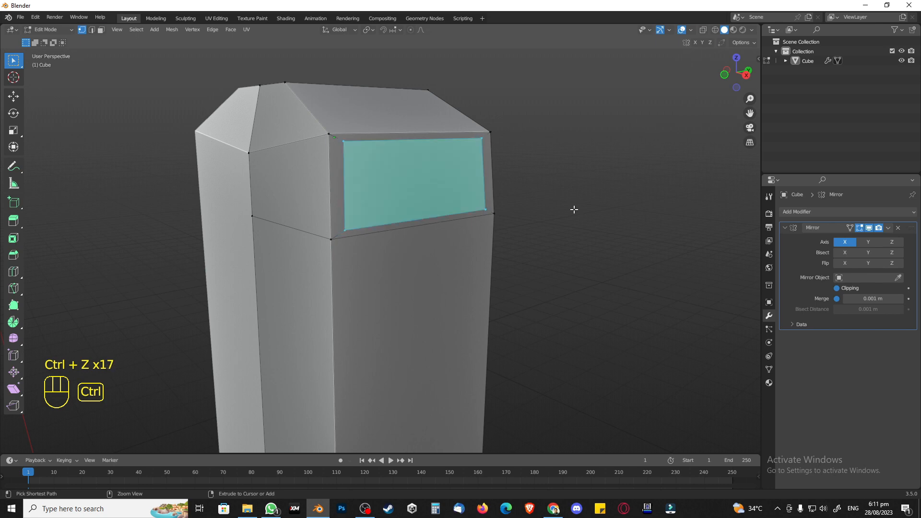
{"action": "key", "text": "ctrl+z"}
{"action": "key", "text": "ctrl+z"}
{"action": "key", "text": "ctrl+z"}
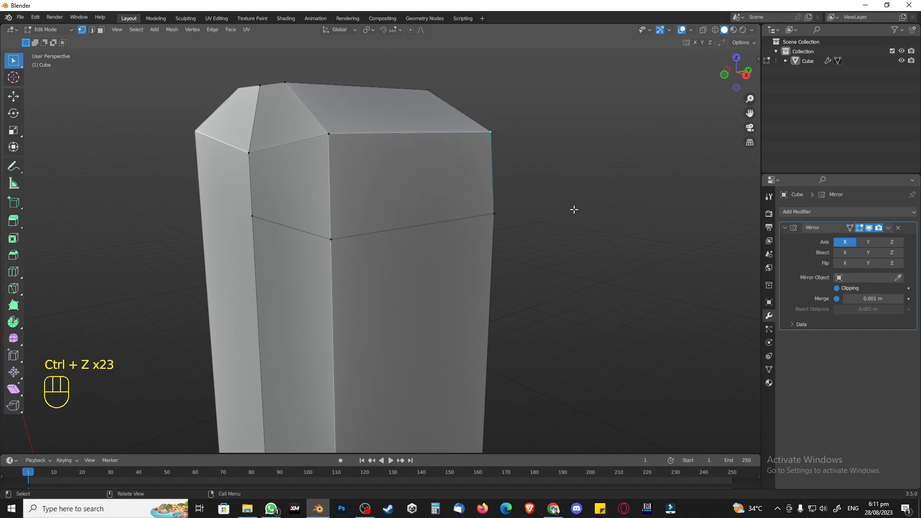
Extrude the outer side face below the shoulder outward about 0.07 m, and extrude its end again by about 0.03 m
{"action": "middle_click_drag", "start_coordinate": [548, 254], "coordinate": [514, 252]}
{"action": "key", "text": "KP_3"}
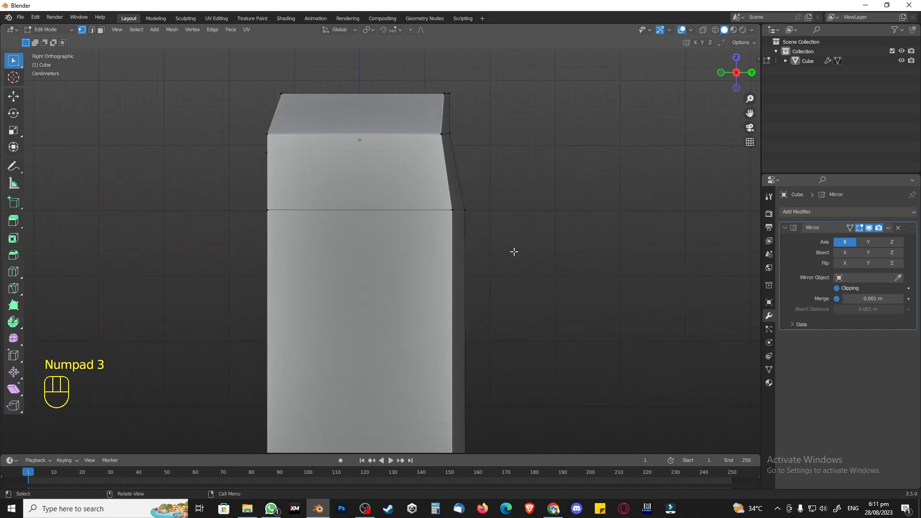
{"action": "middle_click_drag", "start_coordinate": [331, 240], "coordinate": [360, 257]}
{"action": "key", "text": "3"}
{"action": "left_click", "coordinate": [389, 207]}
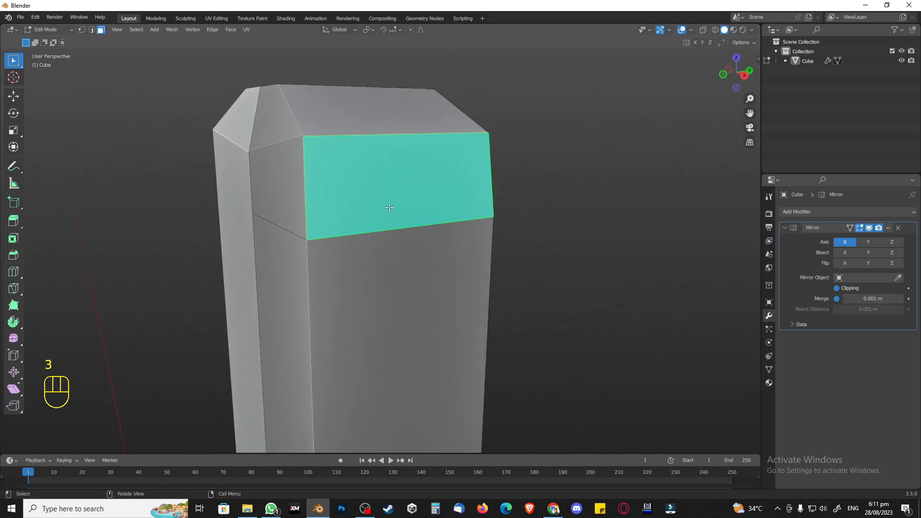
{"action": "key", "text": "KP_1"}
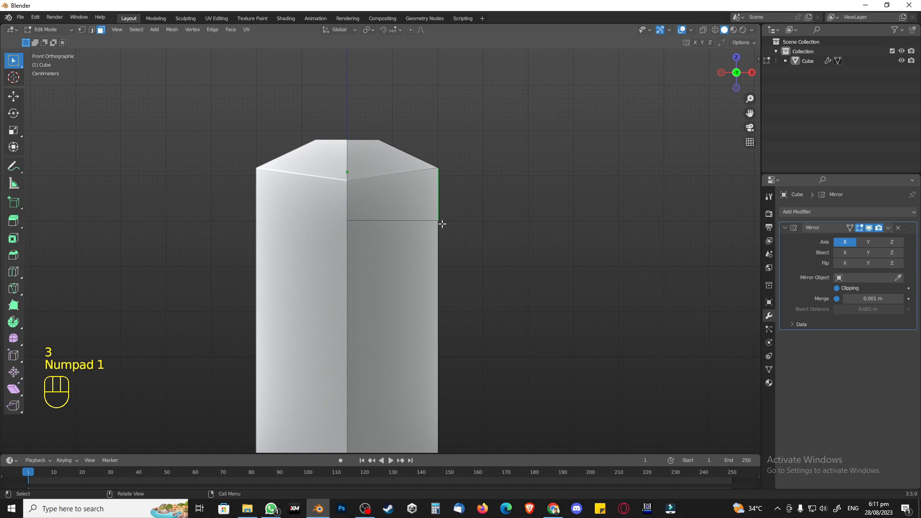
{"action": "key", "text": "e"}
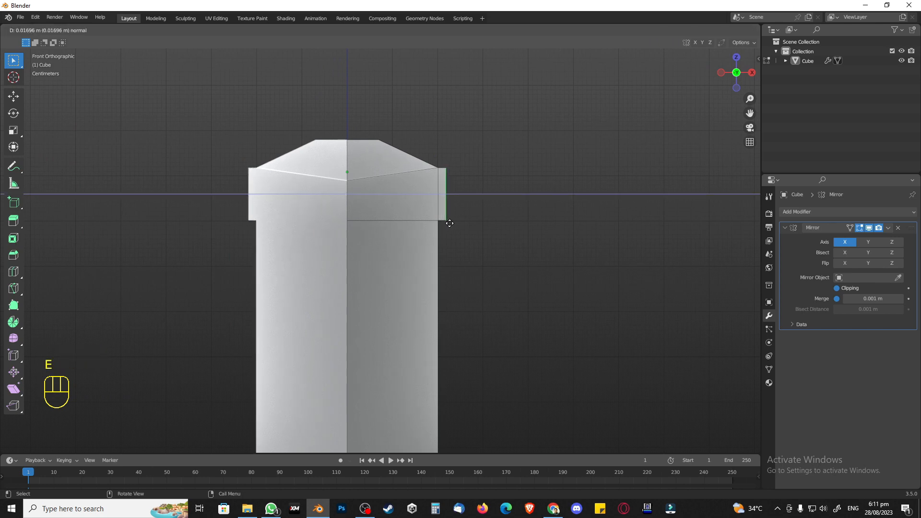
{"action": "left_click", "coordinate": [473, 225]}
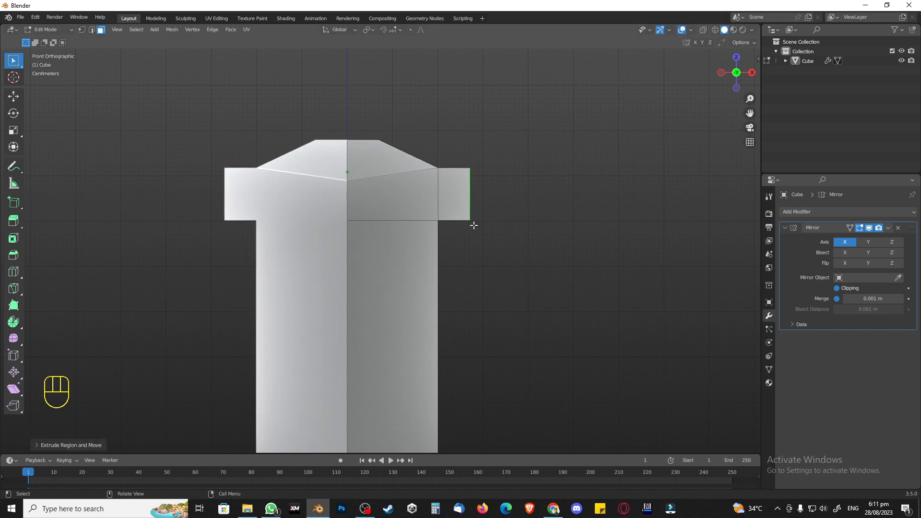
{"action": "key", "text": "e"}
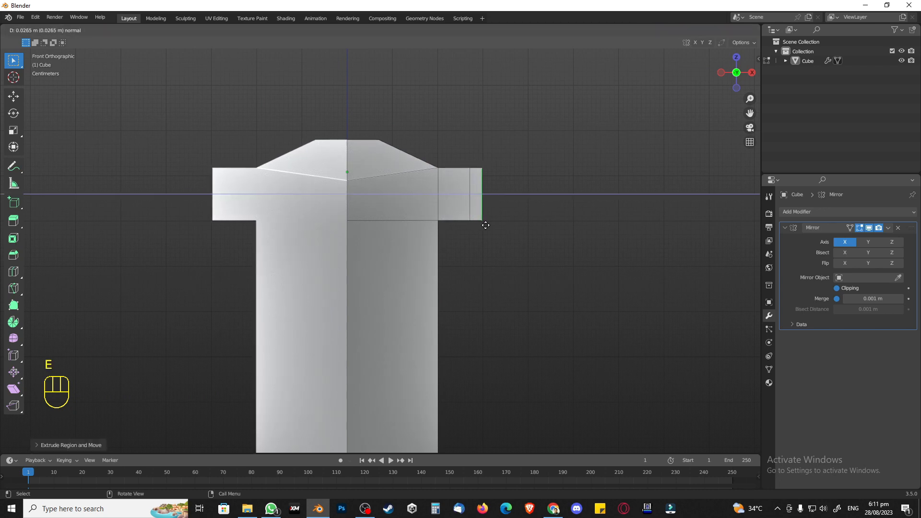
{"action": "left_click", "coordinate": [486, 225]}
Extrude the arm's end face straight outward about 0.38 m to form the upper arm
{"action": "scroll", "coordinate": [508, 229], "scroll_direction": "down", "scroll_amount": 1}
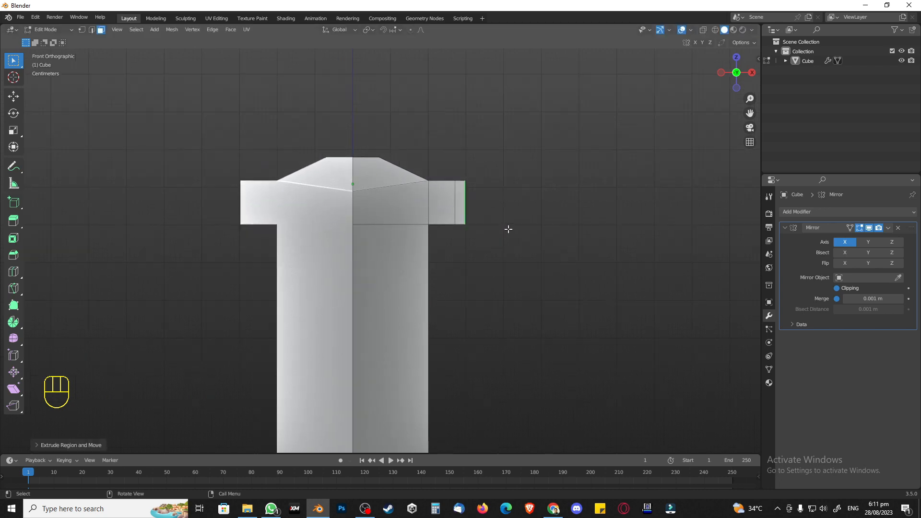
{"action": "scroll", "coordinate": [509, 230], "scroll_direction": "down", "scroll_amount": 1}
{"action": "middle_click_drag", "start_coordinate": [506, 232], "coordinate": [452, 236], "text": "shift"}
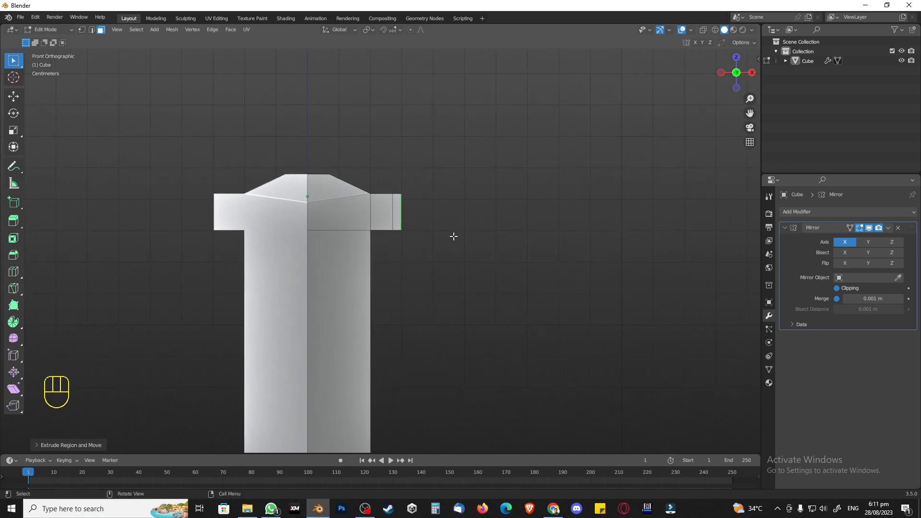
{"action": "scroll", "coordinate": [453, 236], "scroll_direction": "down", "scroll_amount": 1}
{"action": "scroll", "coordinate": [453, 237], "scroll_direction": "down", "scroll_amount": 1}
{"action": "scroll", "coordinate": [454, 237], "scroll_direction": "up", "scroll_amount": 2}
{"action": "key", "text": "e"}
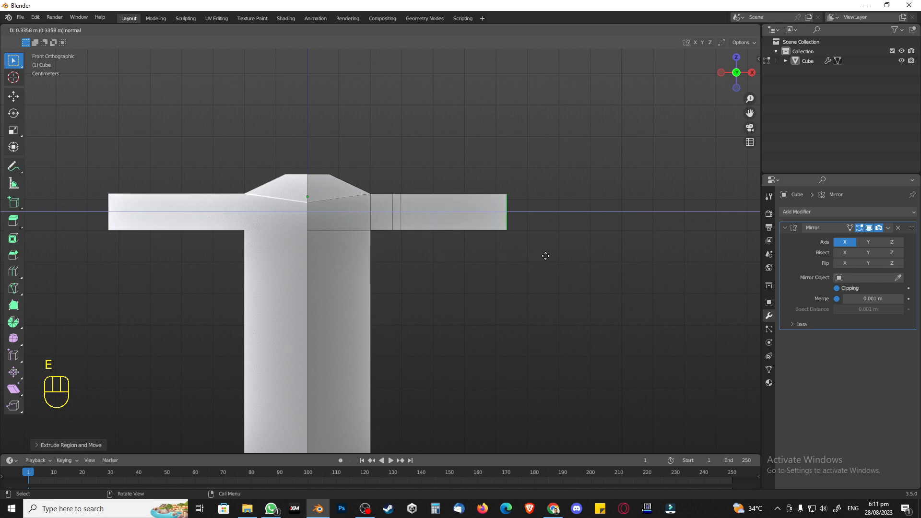
{"action": "left_click", "coordinate": [559, 254]}
Extrude the arm's end face outward twice by about 0.02 m each to form two narrow elbow segments
{"action": "key", "text": "e"}
{"action": "left_click", "coordinate": [566, 255]}
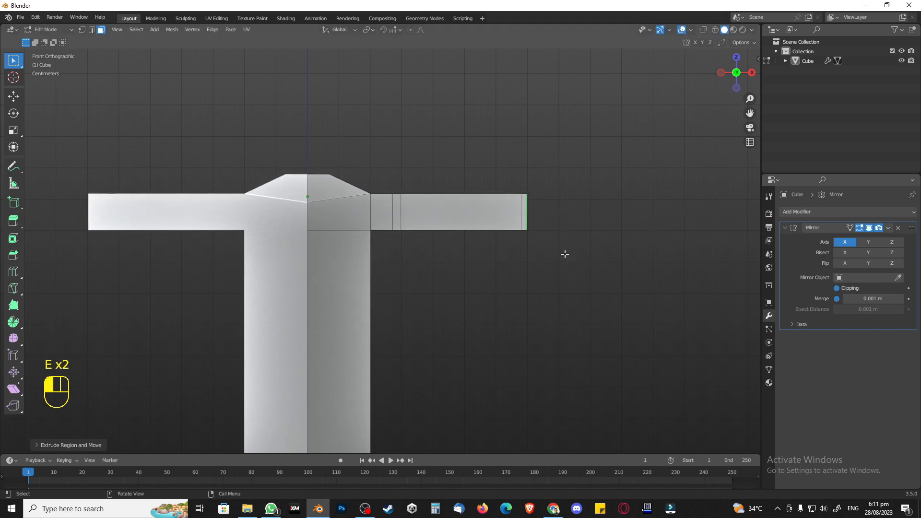
{"action": "key", "text": "e"}
{"action": "left_click", "coordinate": [571, 255]}
Extrude the arm's end face outward about 0.32 m for the forearm, and begin a narrow wrist segment of about 0.02 m
{"action": "key", "text": "e"}
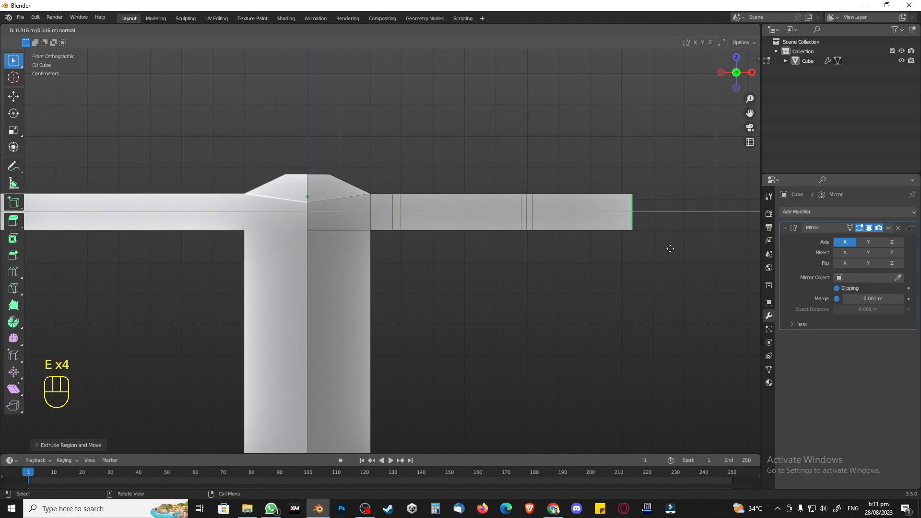
{"action": "left_click", "coordinate": [670, 248]}
{"action": "key", "text": "e"}
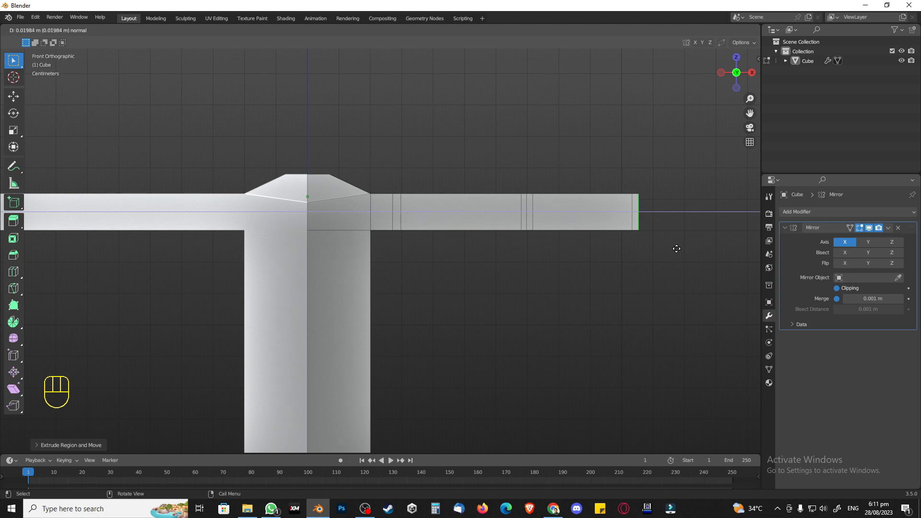
Extrude the end face of the T-shaped mesh's horizontal arm outward about 0.02 m
{"action": "left_click", "coordinate": [676, 248]}
{"action": "scroll", "coordinate": [658, 267], "scroll_direction": "down", "scroll_amount": 2}
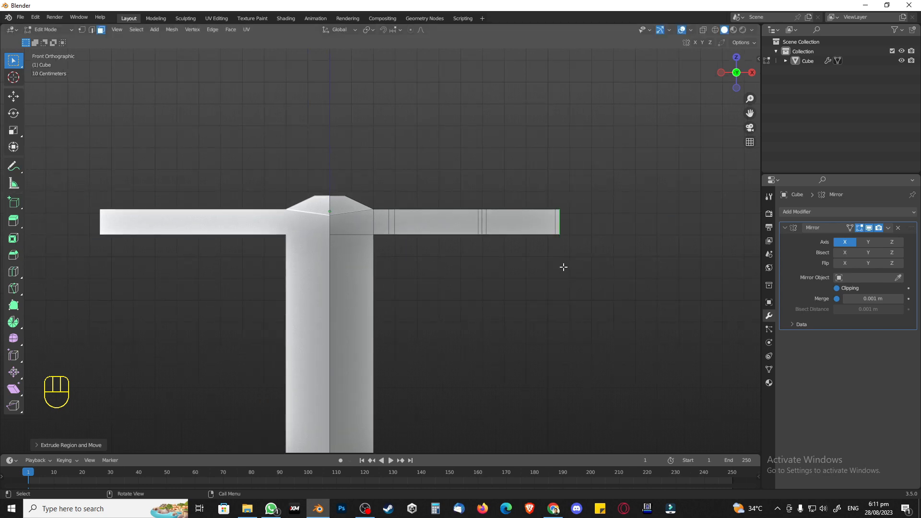
{"action": "scroll", "coordinate": [563, 266], "scroll_direction": "up", "scroll_amount": 1}
{"action": "middle_click_drag", "start_coordinate": [601, 264], "coordinate": [603, 264]}
{"action": "scroll", "coordinate": [603, 263], "scroll_direction": "down", "scroll_amount": 3}
{"action": "scroll", "coordinate": [582, 266], "scroll_direction": "up", "scroll_amount": 2}
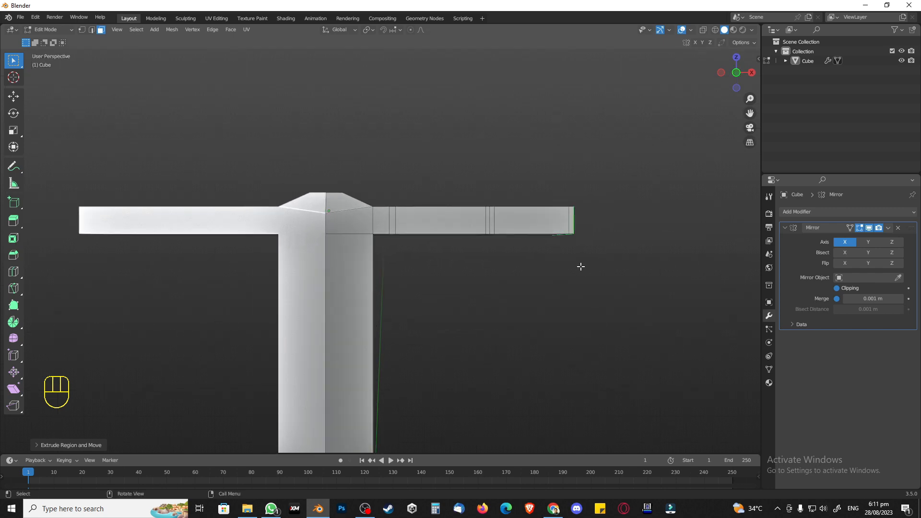
{"action": "key", "text": "KP_1"}
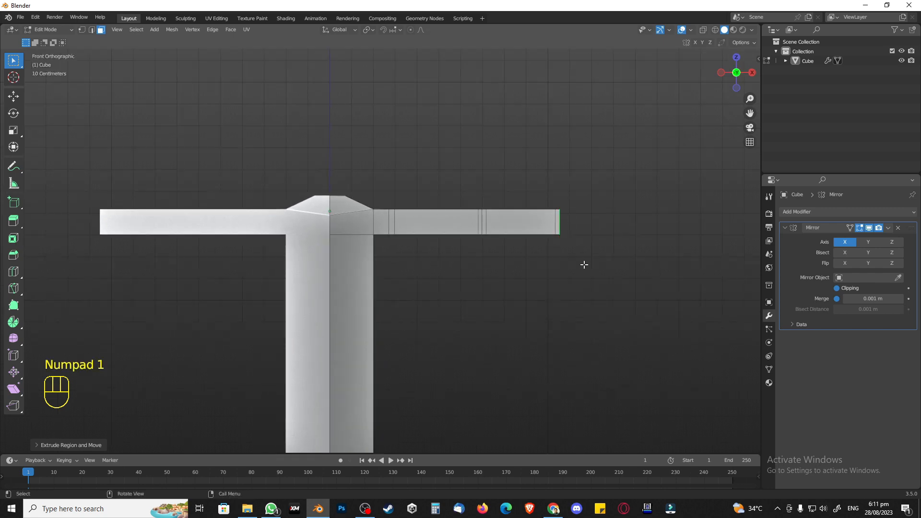
{"action": "scroll", "coordinate": [560, 317], "scroll_direction": "down", "scroll_amount": 5}
{"action": "scroll", "coordinate": [529, 306], "scroll_direction": "up", "scroll_amount": 6}
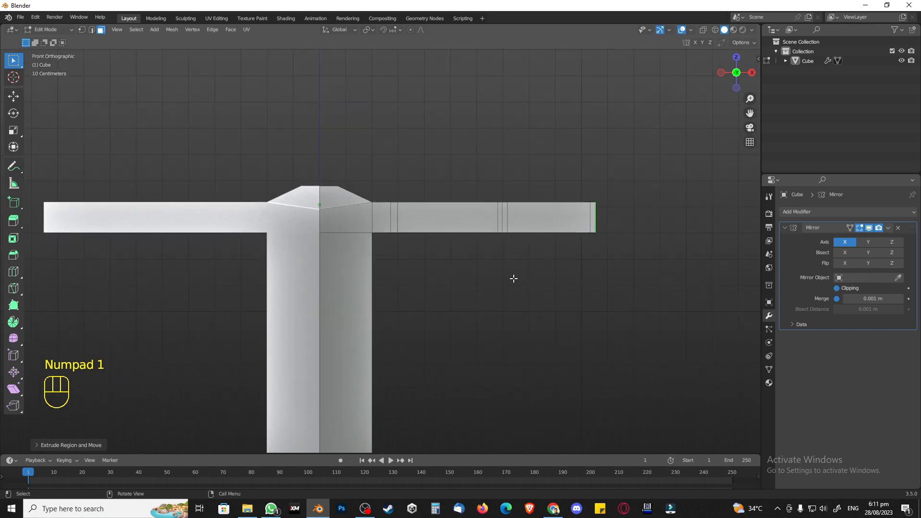
Try to flatten the arm's end face by scaling it to 0 along Y, then undo the scaling
{"action": "middle_click_drag", "start_coordinate": [512, 278], "coordinate": [378, 286], "text": "shift"}
{"action": "scroll", "coordinate": [473, 272], "scroll_direction": "up", "scroll_amount": 1}
{"action": "scroll", "coordinate": [473, 272], "scroll_direction": "up", "scroll_amount": 1}
{"action": "middle_click_drag", "start_coordinate": [514, 267], "coordinate": [415, 280], "text": "shift"}
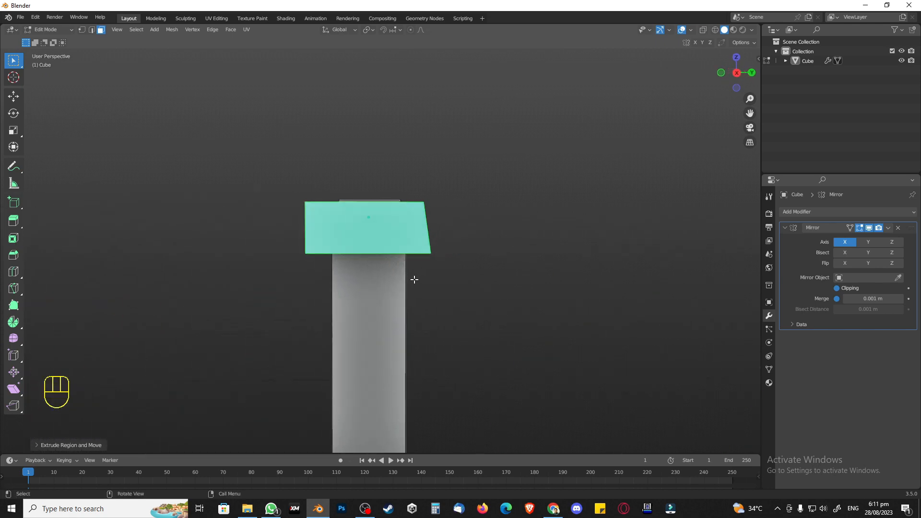
{"action": "key", "text": "s"}
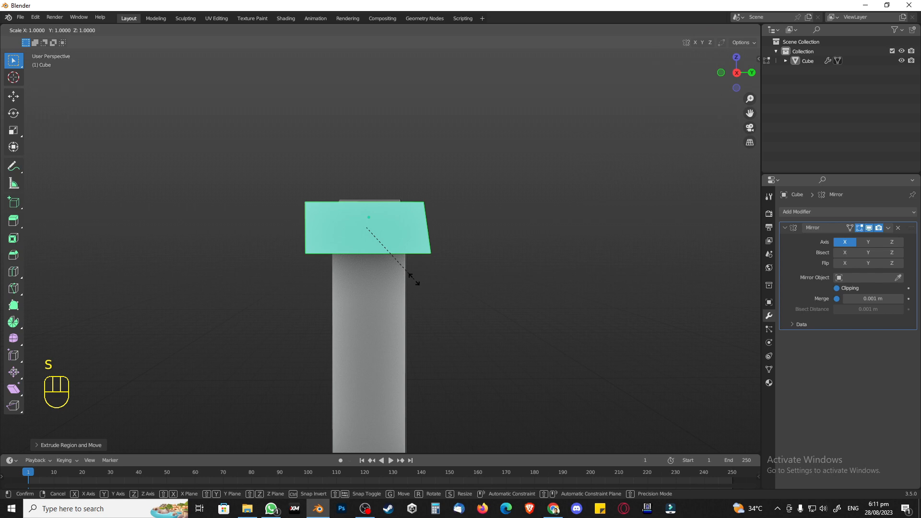
{"action": "key", "text": "y"}
{"action": "key", "text": "KP_0"}
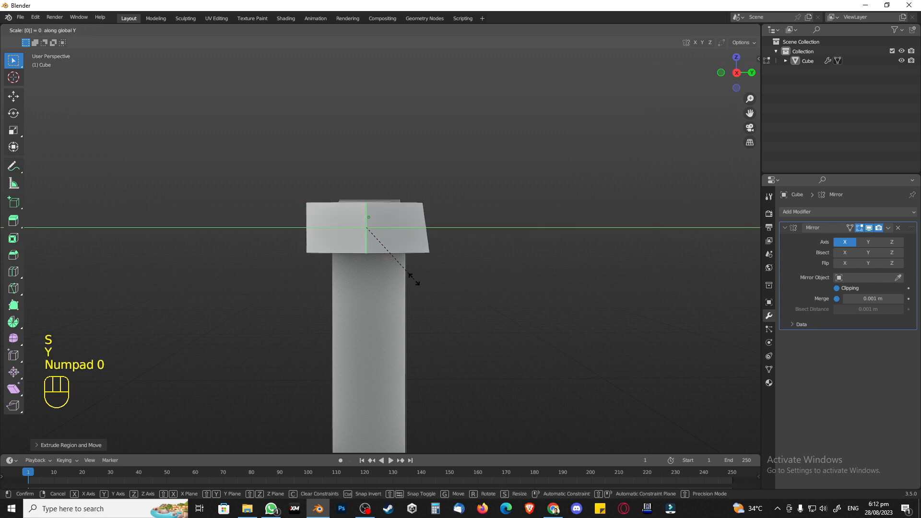
{"action": "key", "text": "KP_Enter"}
{"action": "middle_click_drag", "start_coordinate": [462, 299], "coordinate": [506, 370]}
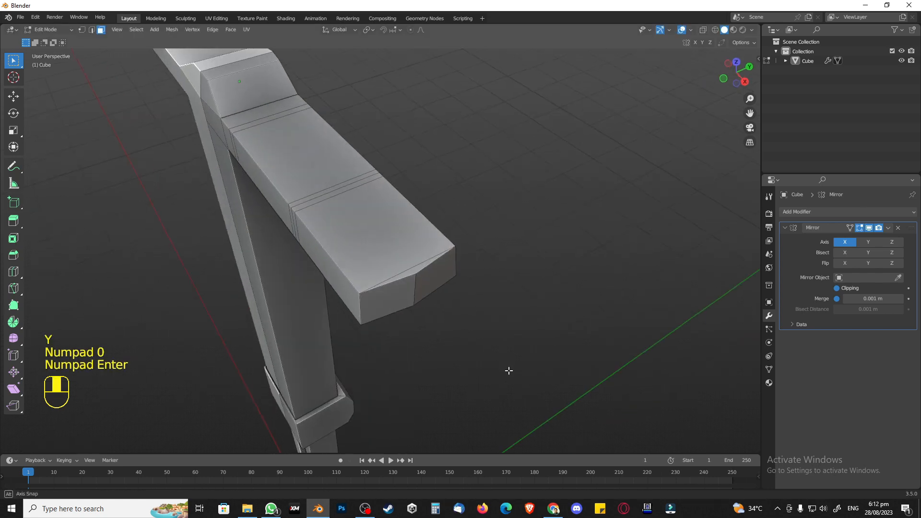
{"action": "key", "text": "ctrl+z"}
{"action": "key", "text": "ctrl+z"}
Extrude the arm's end face in place and scale it inward to about 0.71
{"action": "middle_click_drag", "start_coordinate": [459, 330], "coordinate": [437, 319]}
{"action": "left_click", "coordinate": [465, 336]}
{"action": "key", "text": "KP_1"}
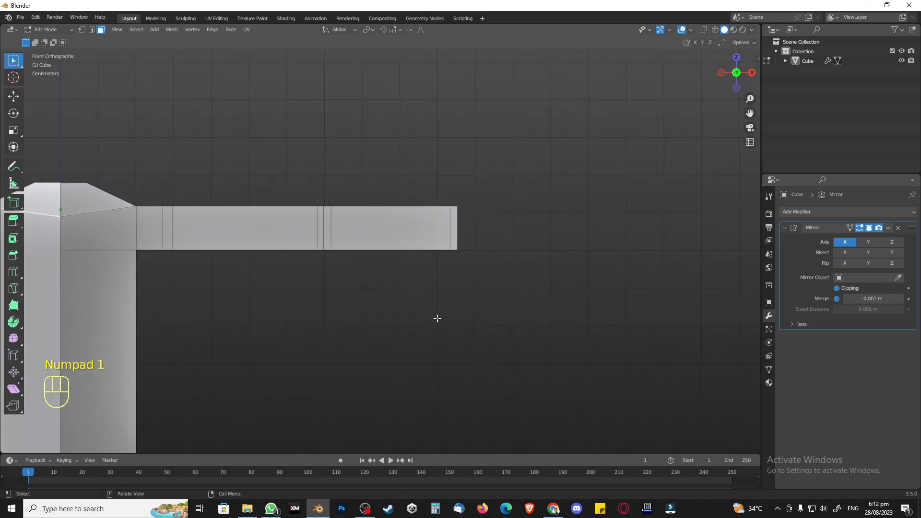
{"action": "middle_click_drag", "start_coordinate": [496, 313], "coordinate": [421, 268]}
{"action": "key", "text": "1"}
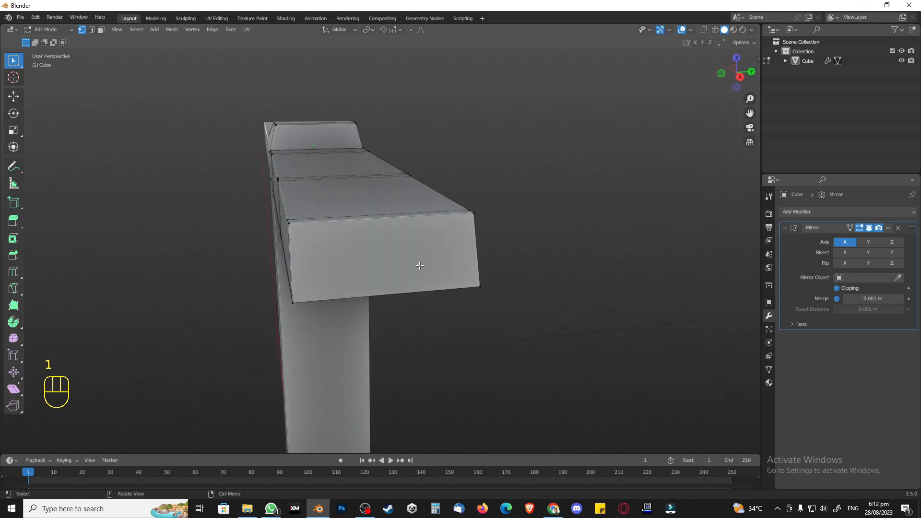
{"action": "key", "text": "3"}
{"action": "left_click", "coordinate": [388, 261]}
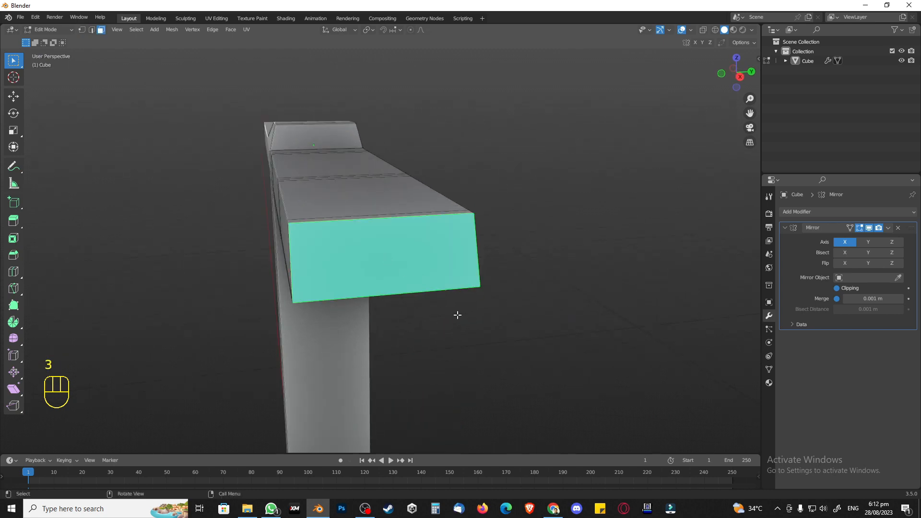
{"action": "key", "text": "e"}
{"action": "key", "text": "s"}
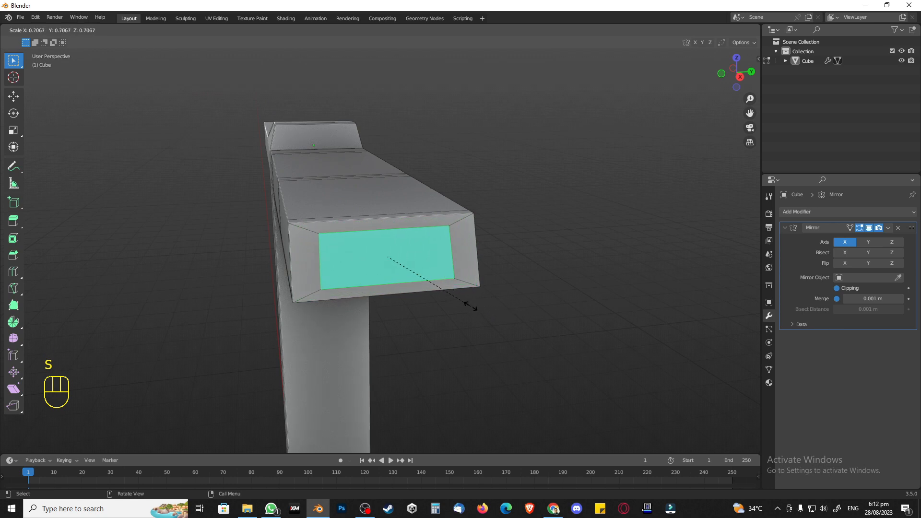
{"action": "left_click", "coordinate": [468, 305]}
Extrude the inner end face outward to form a short narrow block on the arm's end
{"action": "left_click", "coordinate": [440, 324]}
{"action": "mouse_move", "coordinate": [440, 324]}
{"action": "middle_mouse_down"}
{"action": "mouse_move", "coordinate": [405, 335]}
{"action": "mouse_move", "coordinate": [438, 326]}
{"action": "middle_mouse_up"}
{"action": "left_click", "coordinate": [431, 257]}
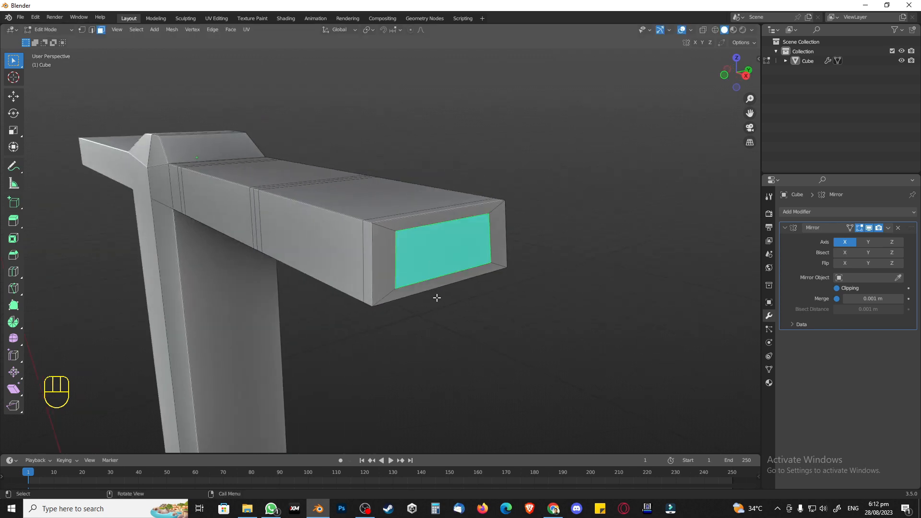
{"action": "key", "text": "KP_1"}
{"action": "key", "text": "e"}
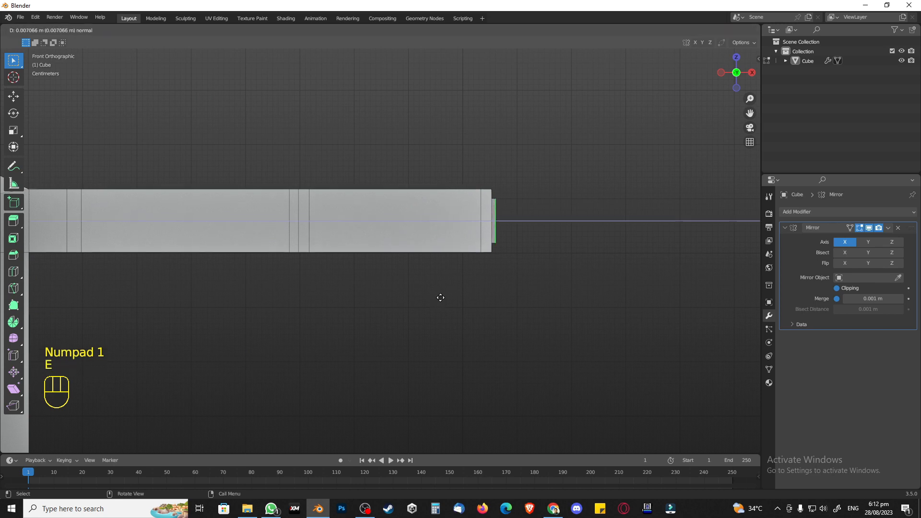
{"action": "left_click", "coordinate": [480, 299]}
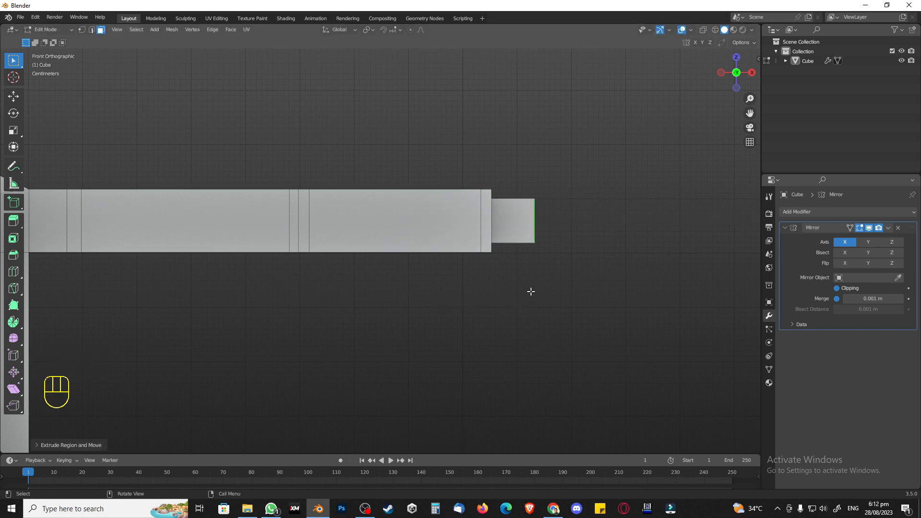
Extrude the narrow block's end face outward again to add a second, longer section
{"action": "middle_click_drag", "start_coordinate": [547, 289], "coordinate": [465, 350]}
{"action": "key", "text": "KP_1"}
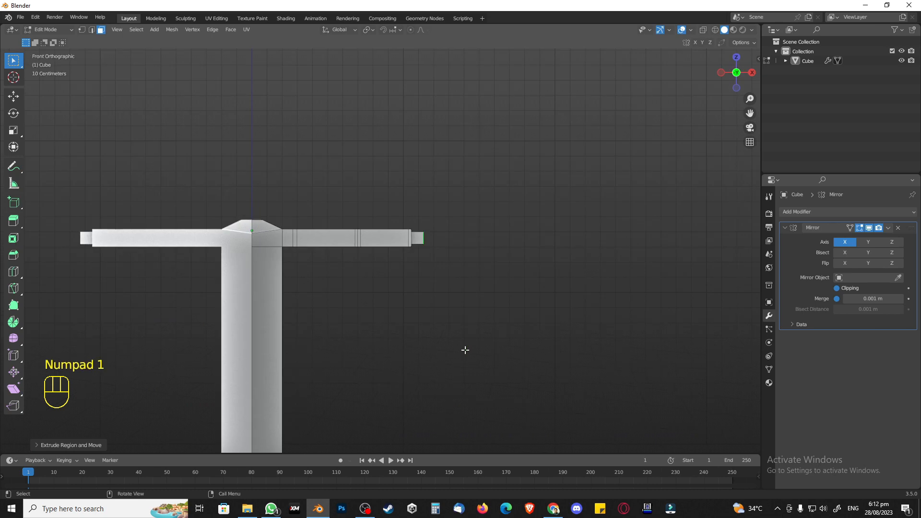
{"action": "scroll", "coordinate": [404, 274], "scroll_direction": "down", "scroll_amount": 3}
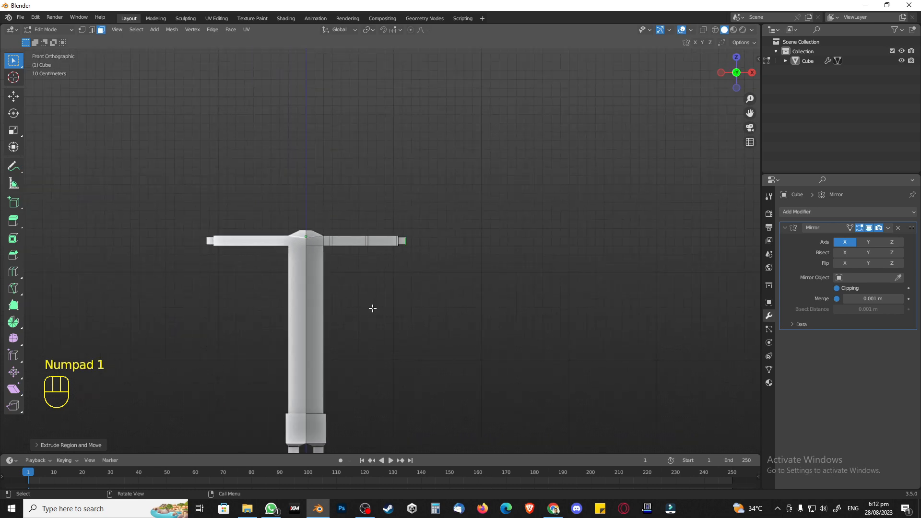
{"action": "scroll", "coordinate": [372, 309], "scroll_direction": "up", "scroll_amount": 8}
{"action": "middle_click_drag", "start_coordinate": [484, 272], "coordinate": [420, 283], "text": "shift"}
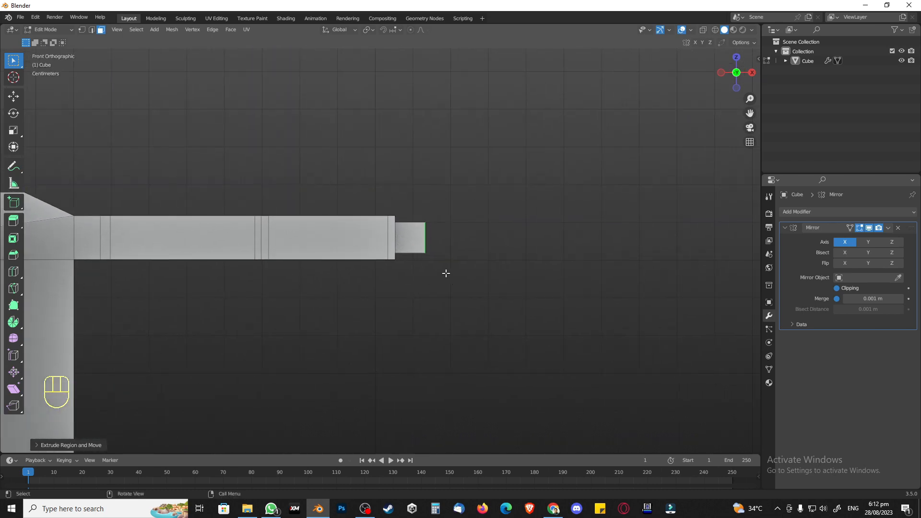
{"action": "key", "text": "e"}
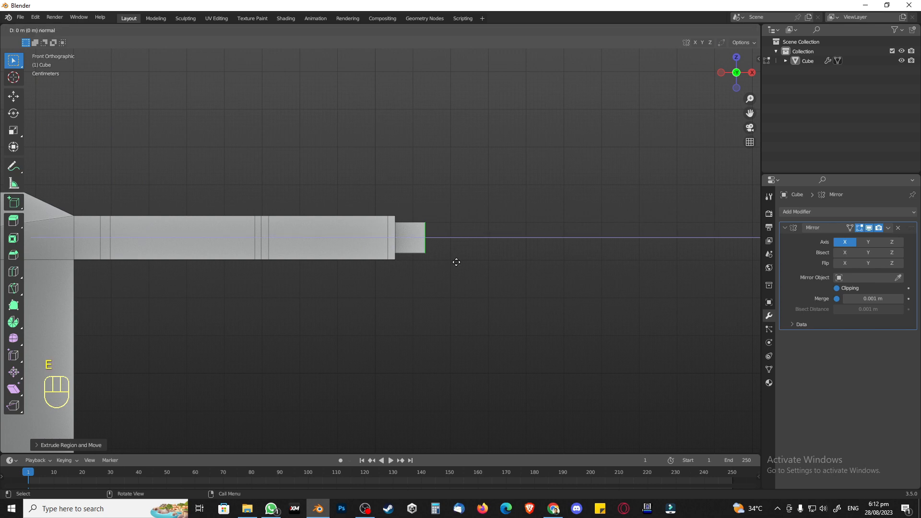
{"action": "left_click", "coordinate": [518, 262]}
Raise the lower edge of the tip's end face along Z so the outer section tapers to a thin end
{"action": "scroll", "coordinate": [488, 278], "scroll_direction": "up", "scroll_amount": 3}
{"action": "middle_click_drag", "start_coordinate": [487, 278], "coordinate": [467, 294], "text": "shift"}
{"action": "left_click", "coordinate": [473, 297]}
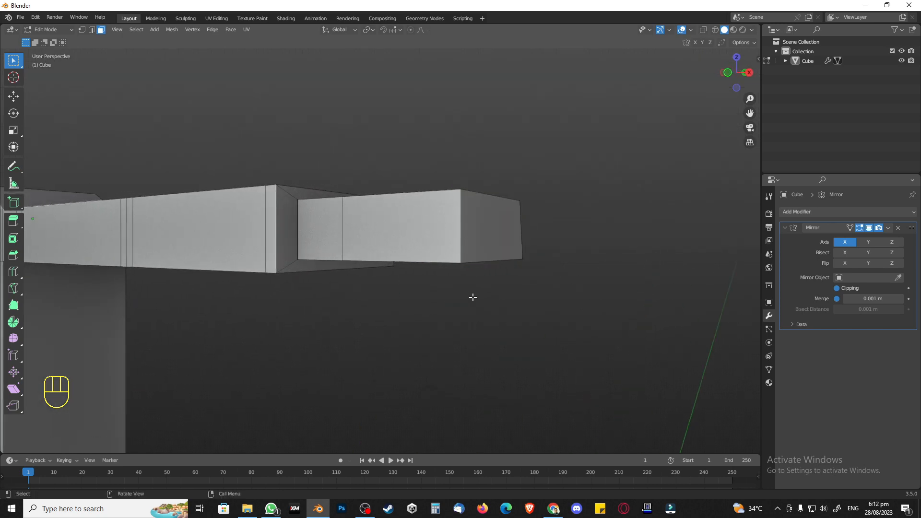
{"action": "key", "text": "2"}
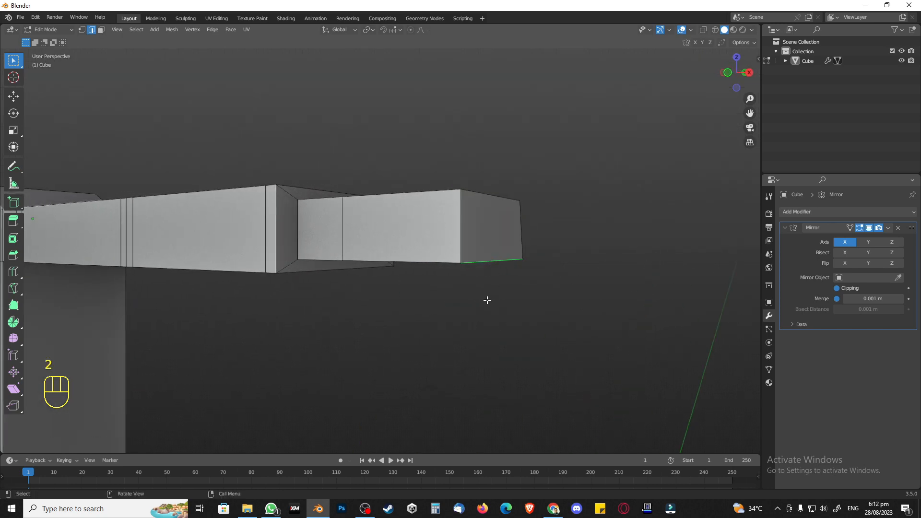
{"action": "middle_click_drag", "start_coordinate": [487, 300], "coordinate": [499, 301]}
{"action": "key", "text": "g"}
{"action": "key", "text": "z"}
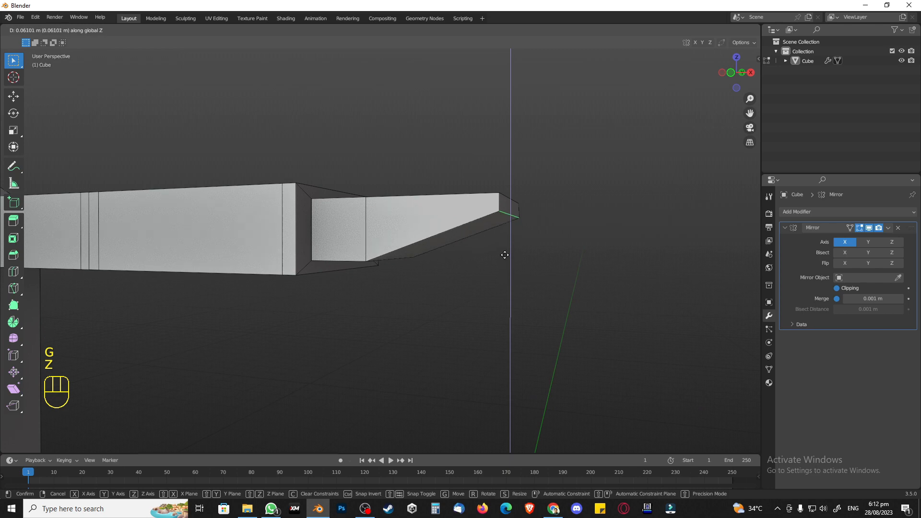
{"action": "left_click", "coordinate": [500, 252]}
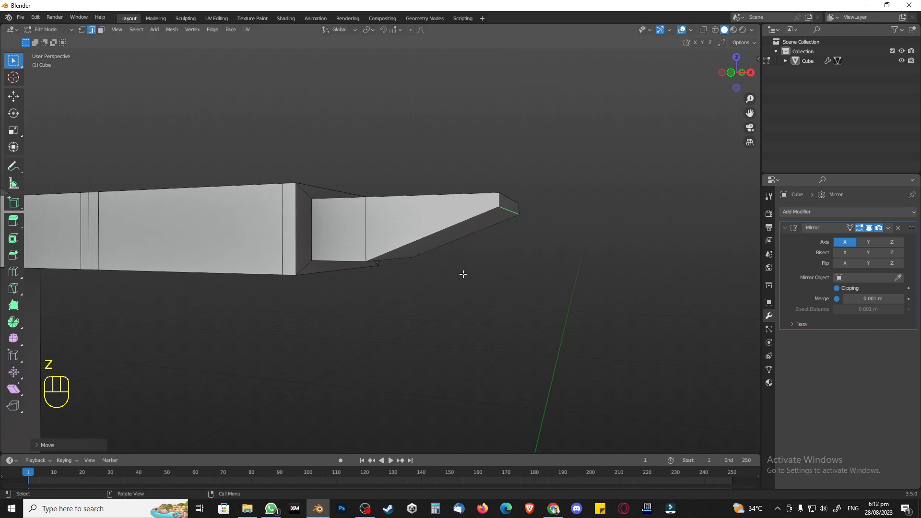
Knife-cut a small rectangle into the tapered tip's front side, starting from the seam between its two sections
{"action": "middle_click_drag", "start_coordinate": [463, 274], "coordinate": [434, 301]}
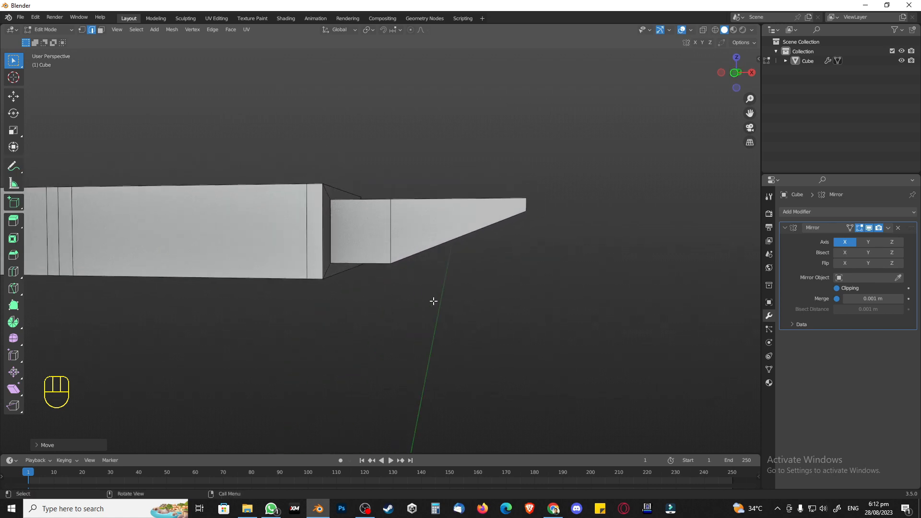
{"action": "key", "text": "k"}
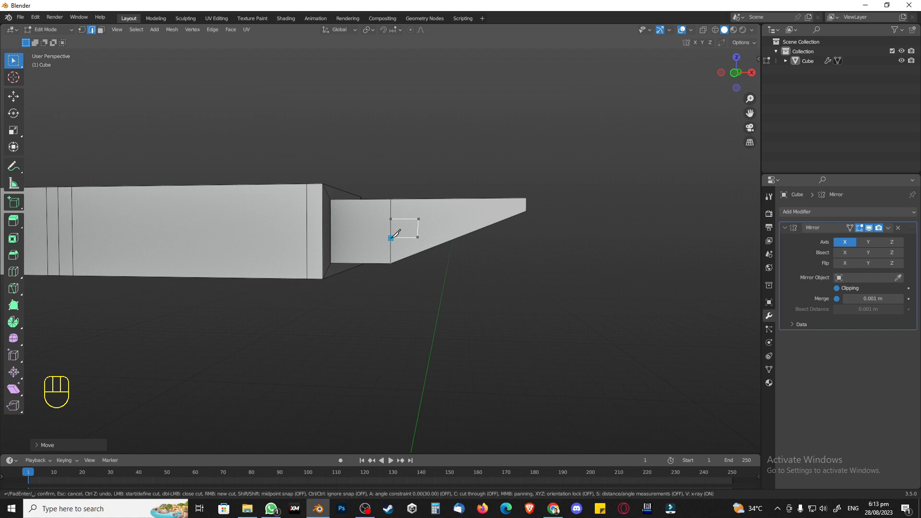
{"action": "key", "text": "Return"}
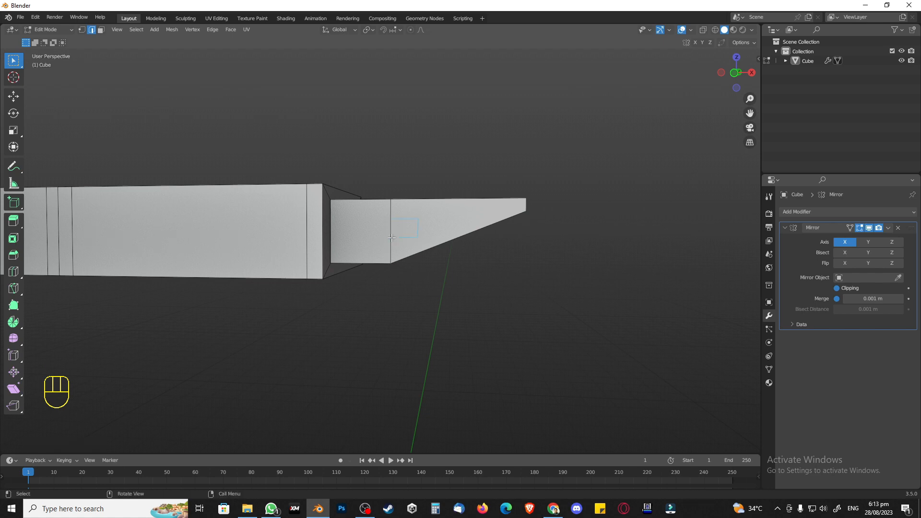
Extrude the small rectangular face about 0.024 m out from the tip's front side
{"action": "key", "text": "3"}
{"action": "middle_click_drag", "start_coordinate": [392, 238], "coordinate": [457, 268]}
{"action": "left_click", "coordinate": [456, 268]}
{"action": "key", "text": "e"}
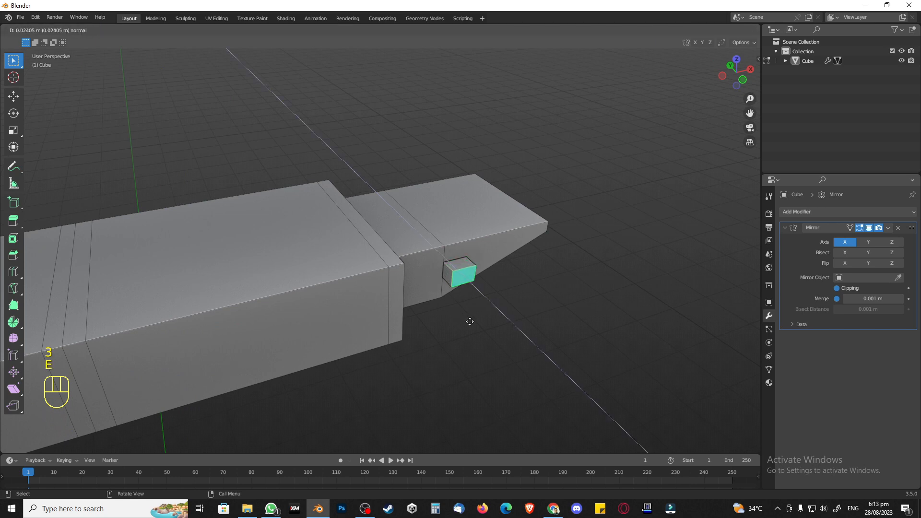
{"action": "left_click", "coordinate": [474, 321]}
Rotate the small stub's outer face about 33 degrees around Z, angling it toward the arm's tip
{"action": "key", "text": "r"}
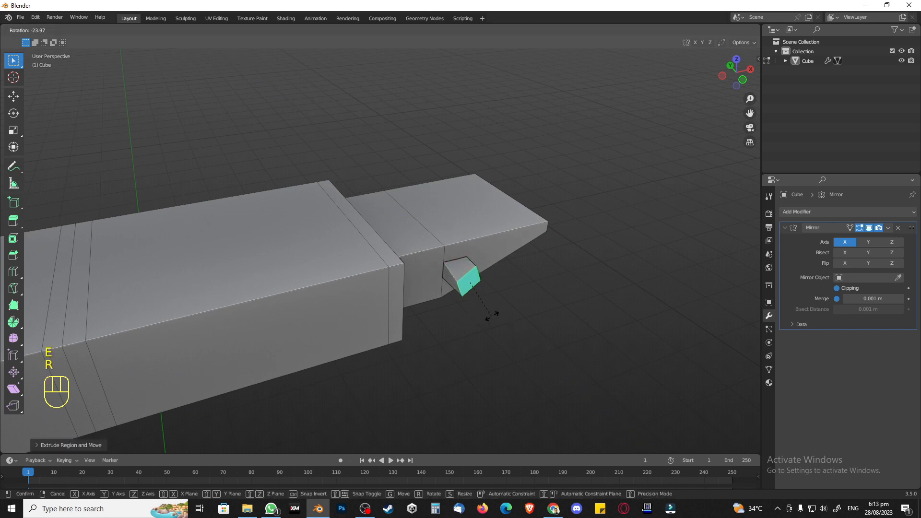
{"action": "key", "text": "Escape"}
{"action": "middle_click_drag", "start_coordinate": [476, 317], "coordinate": [444, 305]}
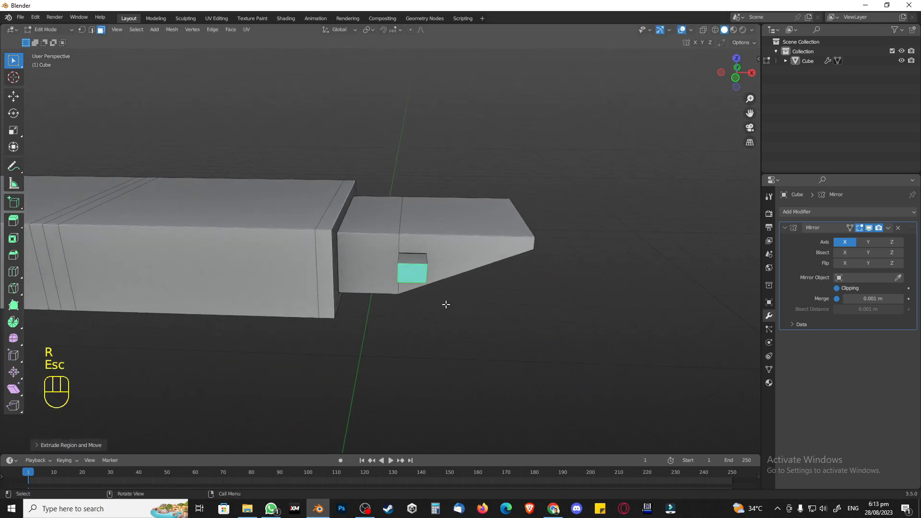
{"action": "key", "text": "r"}
{"action": "key", "text": "z"}
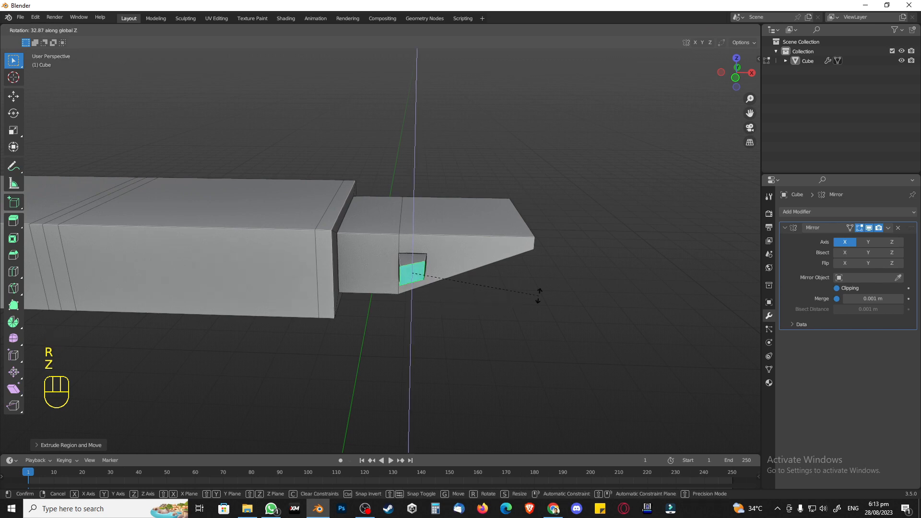
{"action": "left_click", "coordinate": [561, 294]}
Extrude the stub's angled face a short distance and rotate it further around Z to face along the arm's tip
{"action": "middle_click_drag", "start_coordinate": [567, 293], "coordinate": [456, 361]}
{"action": "key", "text": "e"}
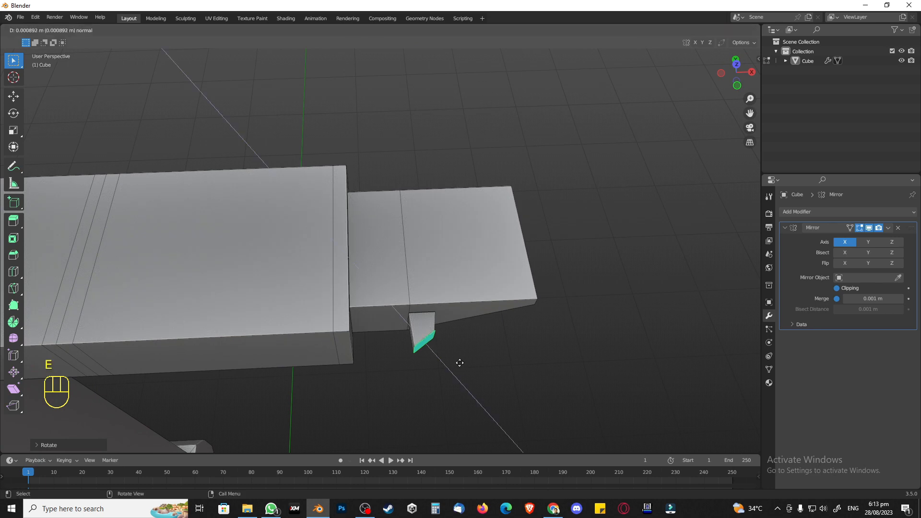
{"action": "key", "text": "r"}
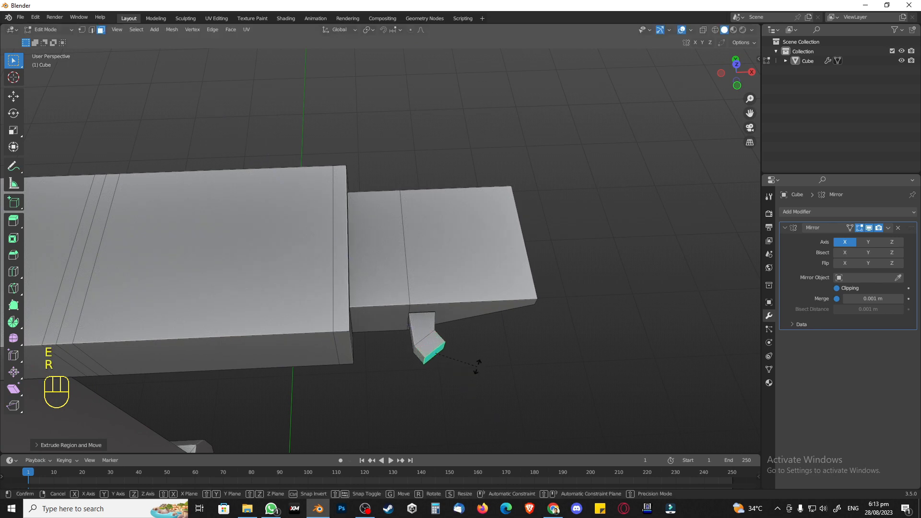
{"action": "key", "text": "z"}
{"action": "left_click", "coordinate": [475, 338]}
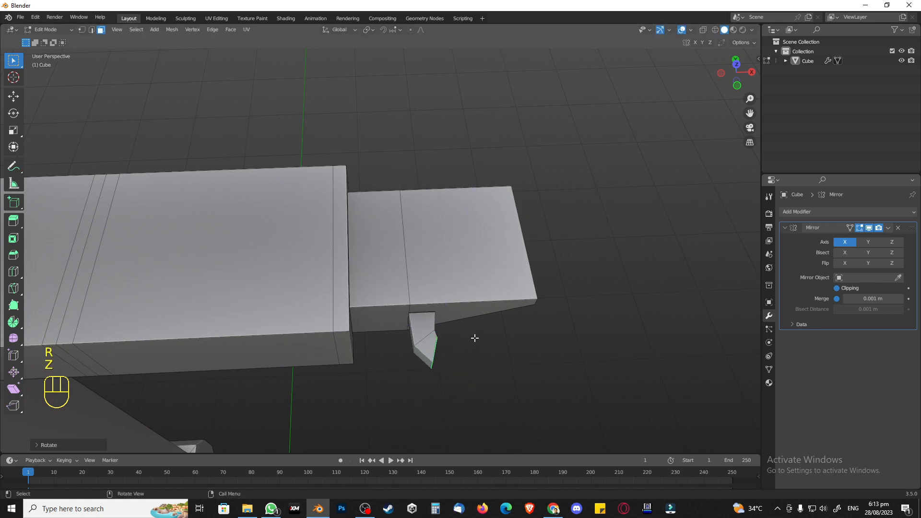
{"action": "key", "text": "e"}
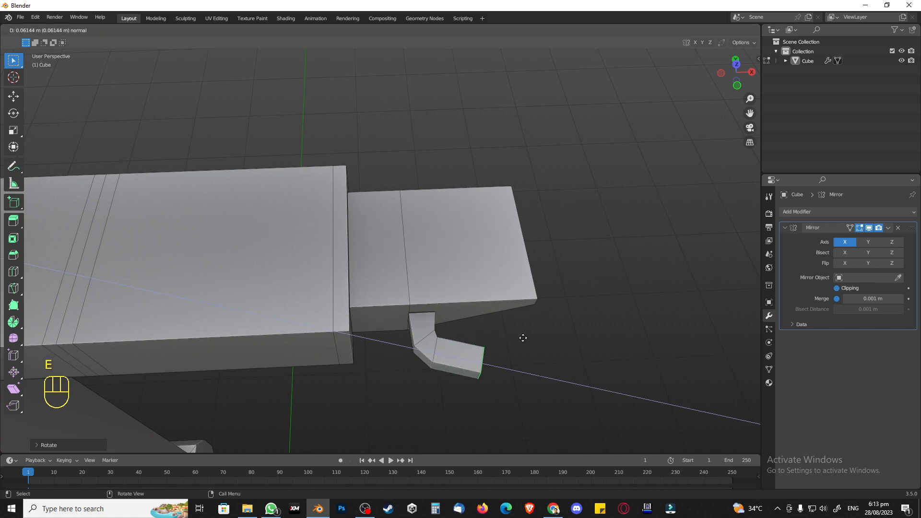
{"action": "key", "text": "Escape"}
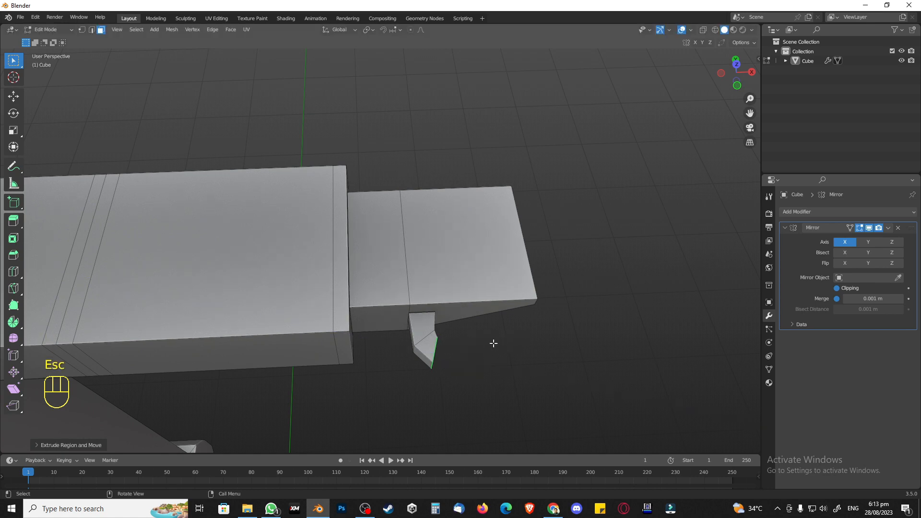
Undo the last extrusion and rotation on the side stub and rotate its end face around Z again to face along the arm
{"action": "key", "text": "ctrl+z"}
{"action": "key", "text": "ctrl+z"}
{"action": "key", "text": "r"}
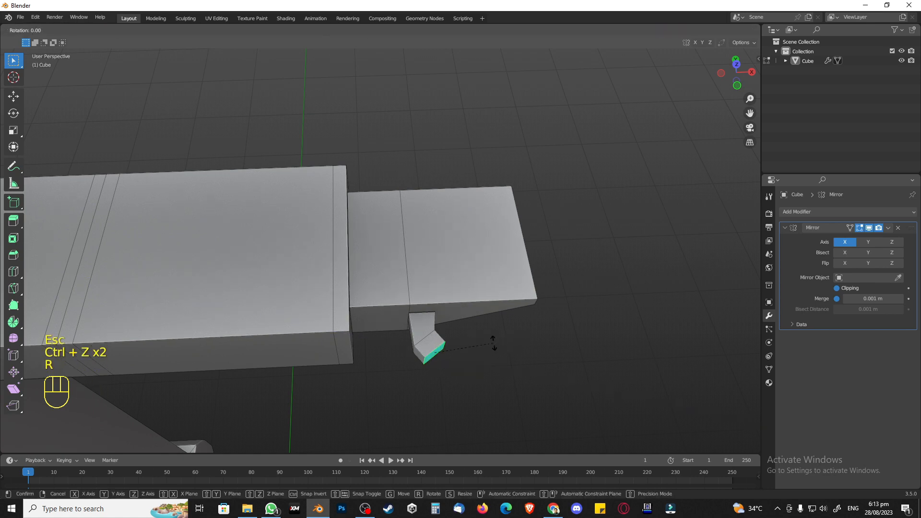
{"action": "key", "text": "z"}
{"action": "left_click", "coordinate": [474, 294]}
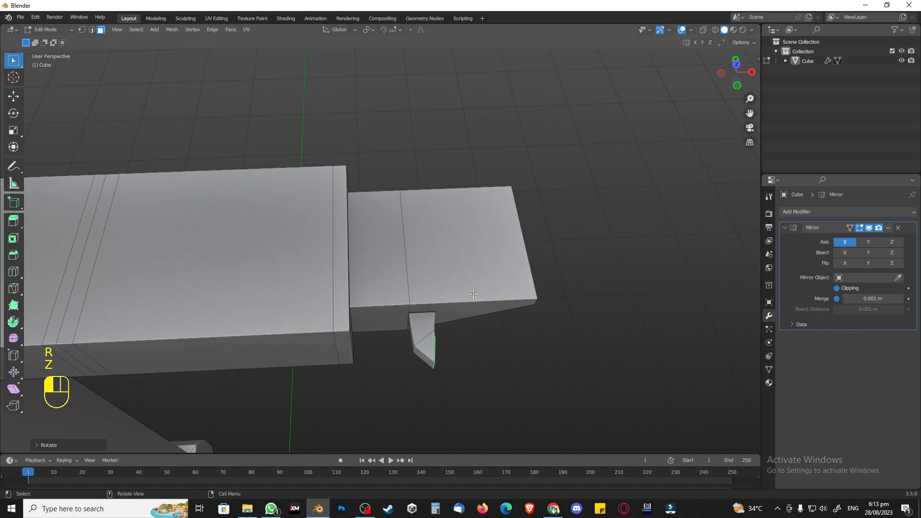
Extrude the stub's end face along the arm's tip, then extrude it once more and scale the new end smaller into a blunt point
{"action": "key", "text": "e"}
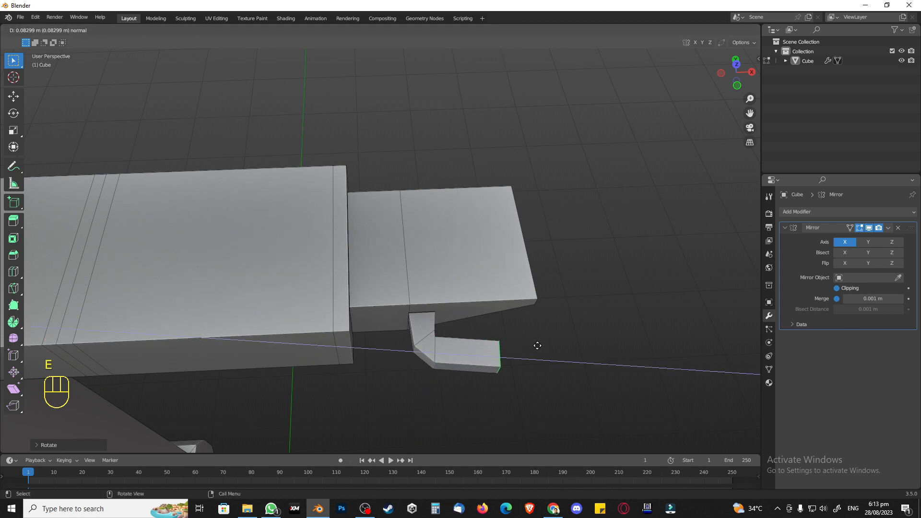
{"action": "left_click", "coordinate": [501, 342]}
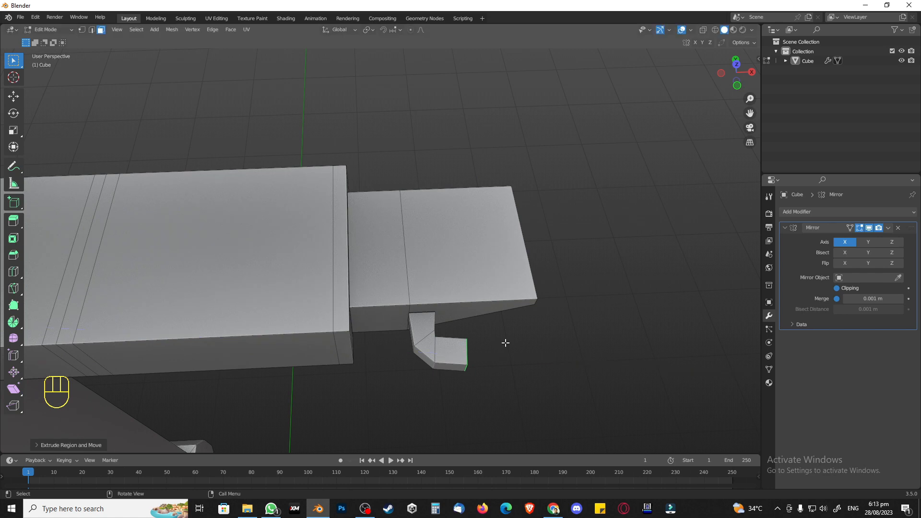
{"action": "middle_click_drag", "start_coordinate": [502, 341], "coordinate": [489, 367]}
{"action": "key", "text": "e"}
{"action": "key", "text": "s"}
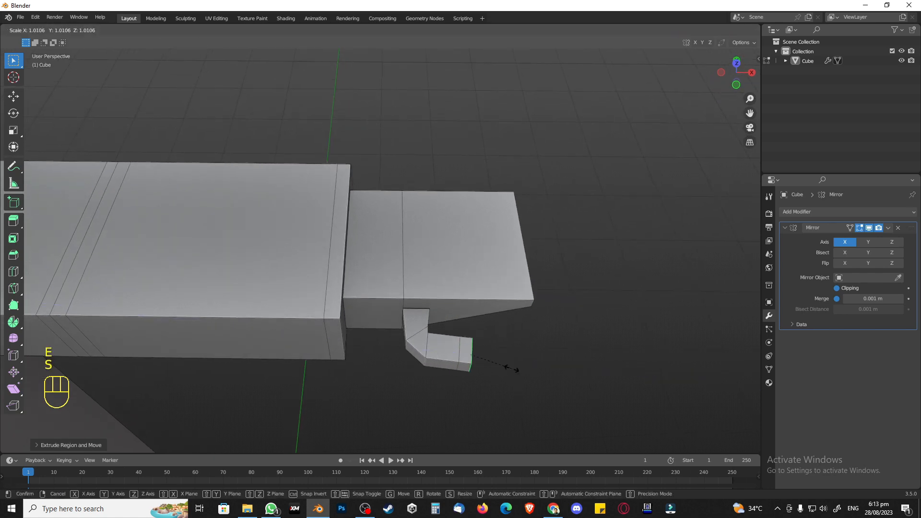
{"action": "left_click", "coordinate": [486, 368]}
{"action": "middle_click_drag", "start_coordinate": [491, 372], "coordinate": [465, 370]}
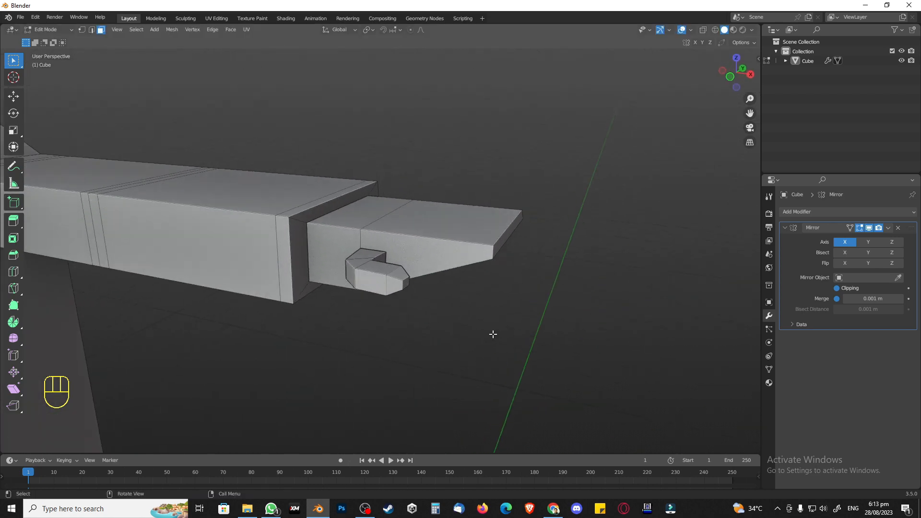
Add a loop cut across the middle of the tapered tip's outer section
{"action": "middle_click_drag", "start_coordinate": [491, 333], "coordinate": [504, 324]}
{"action": "scroll", "coordinate": [511, 302], "scroll_direction": "up", "scroll_amount": 1}
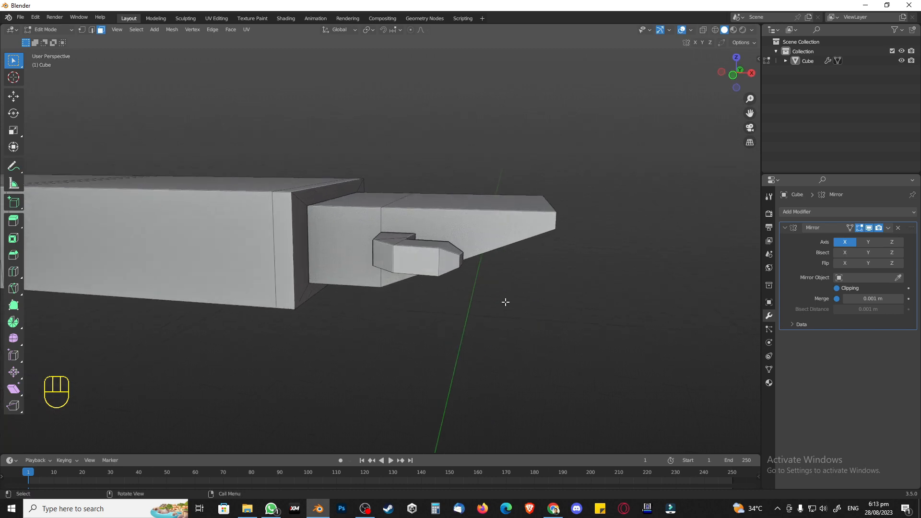
{"action": "key", "text": "ctrl+r"}
{"action": "left_click", "coordinate": [481, 236]}
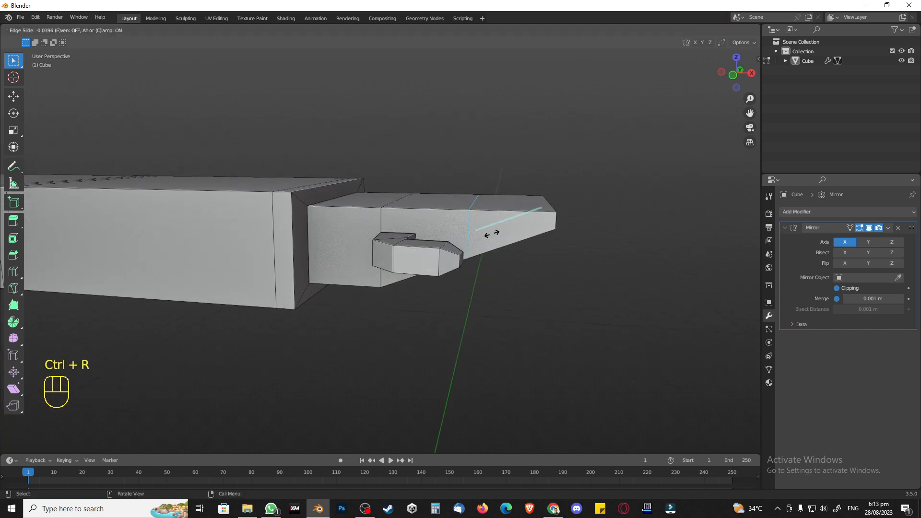
{"action": "key", "text": "KP_Enter"}
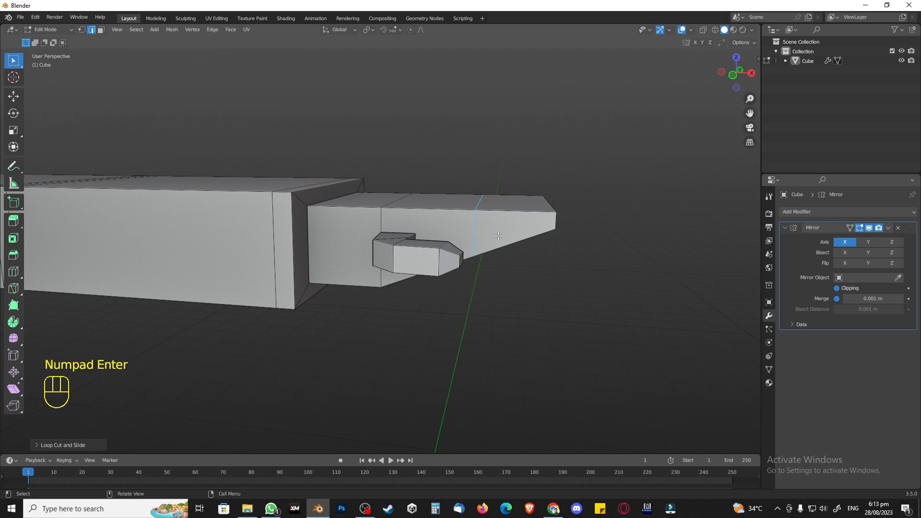
Move the end edges of the tapered tip down along Z so the outer segment bends downward
{"action": "middle_click_drag", "start_coordinate": [574, 297], "coordinate": [533, 273]}
{"action": "key", "text": "2"}
{"action": "key", "text": "2"}
{"action": "left_click", "coordinate": [517, 214]}
{"action": "left_click", "coordinate": [510, 235], "text": "shift"}
{"action": "key", "text": "g"}
{"action": "key", "text": "z"}
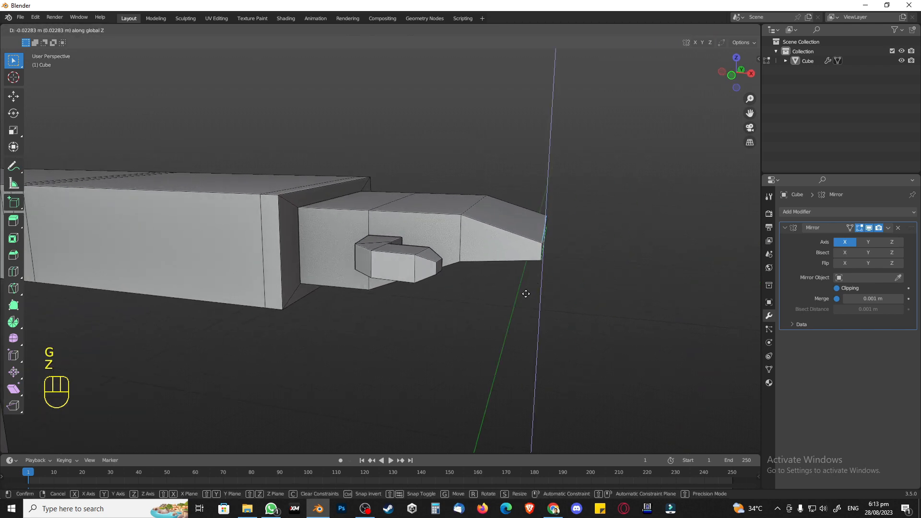
{"action": "left_click", "coordinate": [521, 309]}
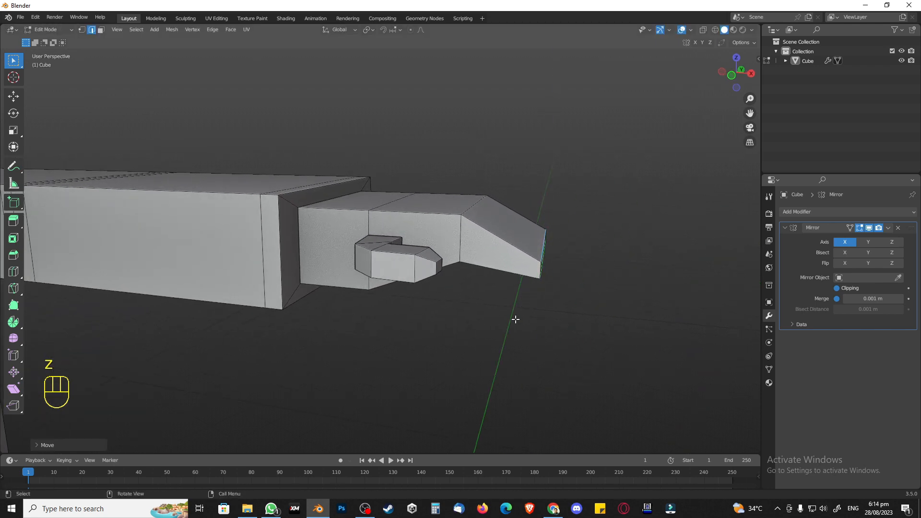
Examine both mirrored arms and the body from the front and in perspective
{"action": "key", "text": "KP_1"}
{"action": "scroll", "coordinate": [510, 323], "scroll_direction": "down", "scroll_amount": 3}
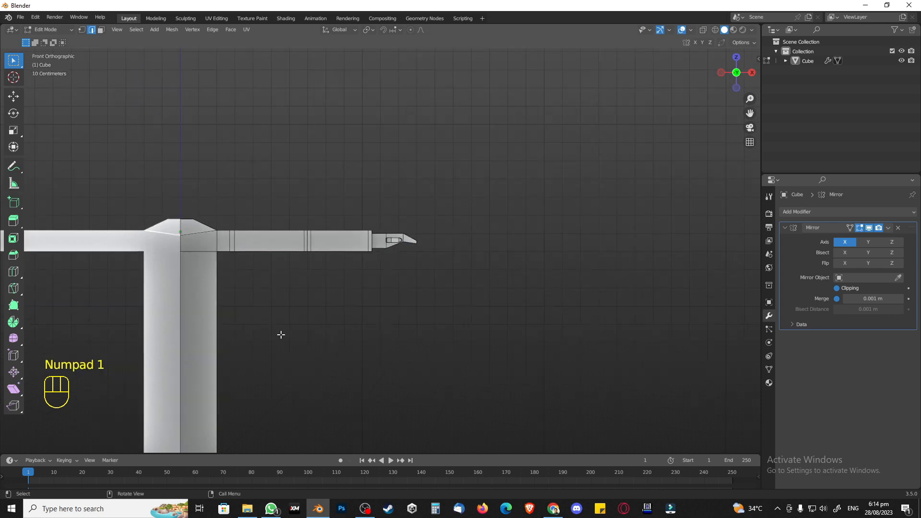
{"action": "middle_click_drag", "start_coordinate": [280, 333], "coordinate": [423, 317], "text": "shift"}
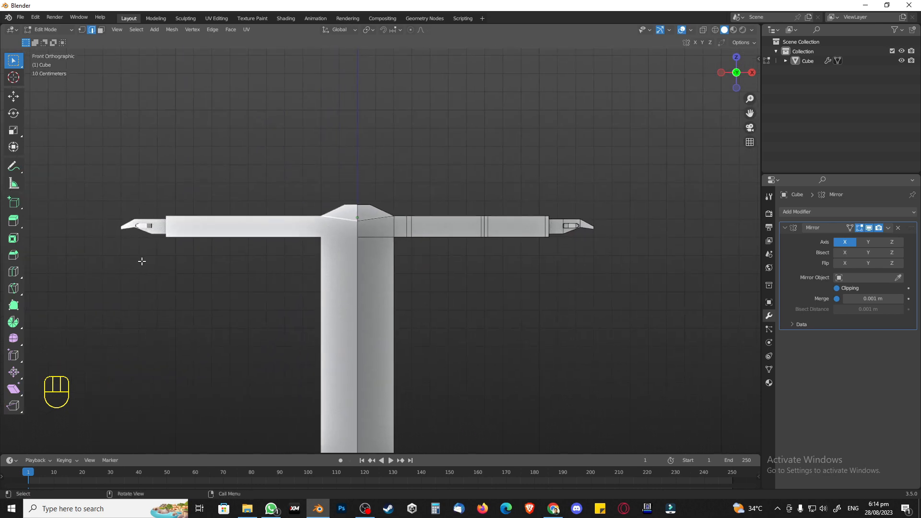
{"action": "scroll", "coordinate": [373, 223], "scroll_direction": "up", "scroll_amount": 8}
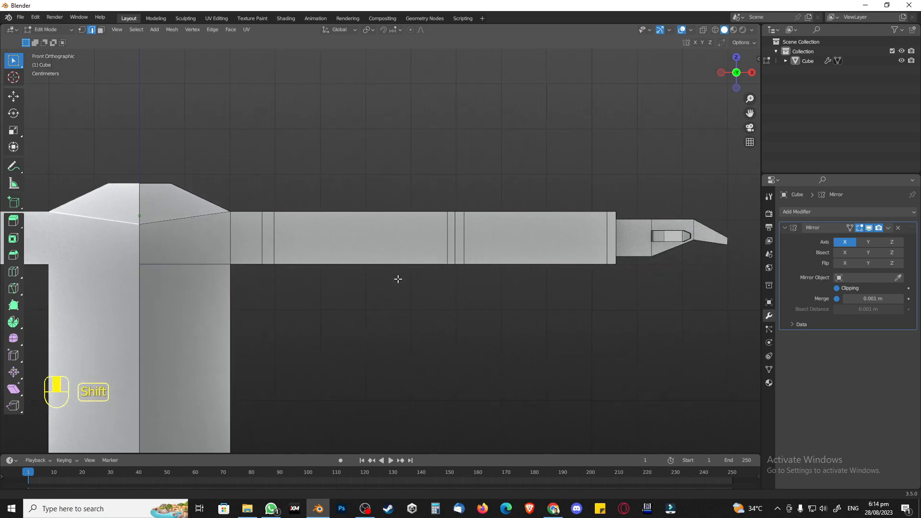
{"action": "scroll", "coordinate": [392, 241], "scroll_direction": "down", "scroll_amount": 5}
{"action": "middle_click_drag", "start_coordinate": [393, 243], "coordinate": [303, 257]}
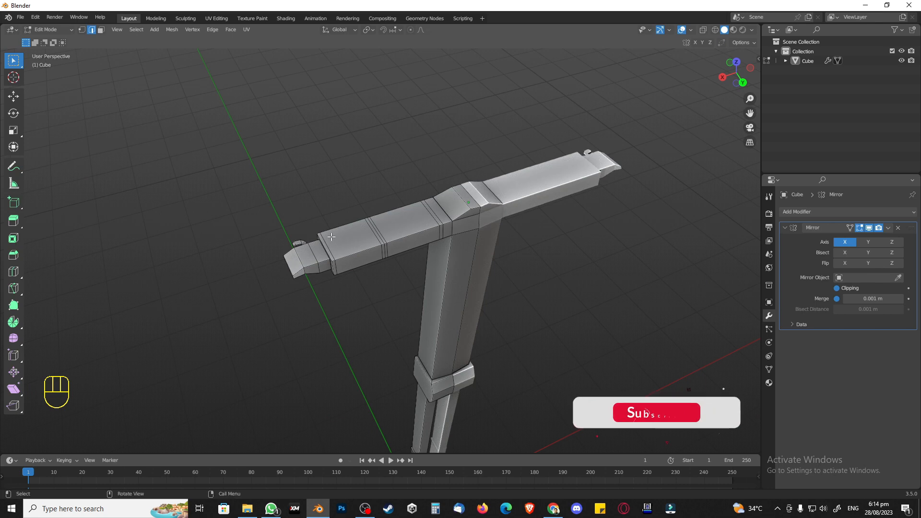
{"action": "scroll", "coordinate": [401, 315], "scroll_direction": "up", "scroll_amount": 3}
{"action": "middle_click_drag", "start_coordinate": [401, 315], "coordinate": [382, 306]}
Scale down the center vertex loop of the three loops at the arm's middle joint, selecting through the mesh in front view
{"action": "key", "text": "2"}
{"action": "key", "text": "1"}
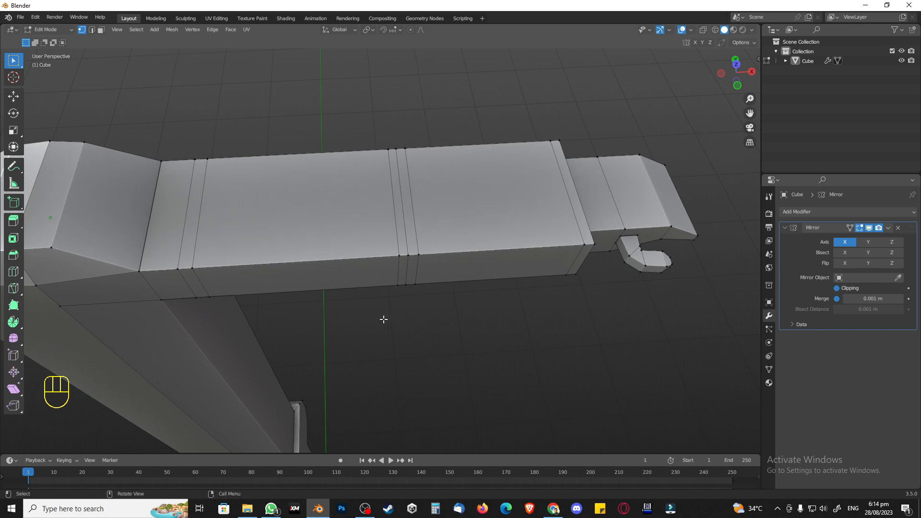
{"action": "mouse_move", "coordinate": [401, 293]}
{"action": "middle_mouse_down"}
{"action": "mouse_move", "coordinate": [409, 308]}
{"action": "mouse_move", "coordinate": [405, 298]}
{"action": "middle_mouse_up"}
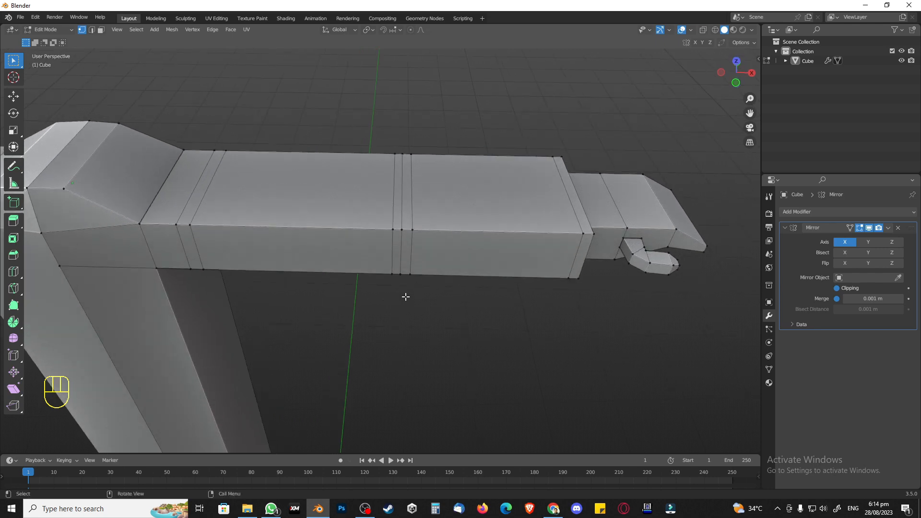
{"action": "key", "text": "KP_1"}
{"action": "left_click", "coordinate": [704, 30]}
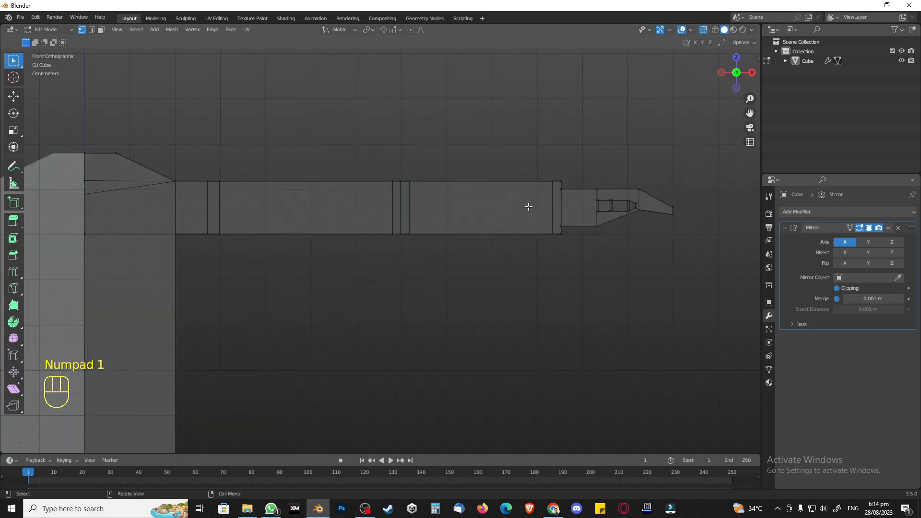
{"action": "left_click_drag", "start_coordinate": [395, 179], "coordinate": [407, 254]}
{"action": "key", "text": "s"}
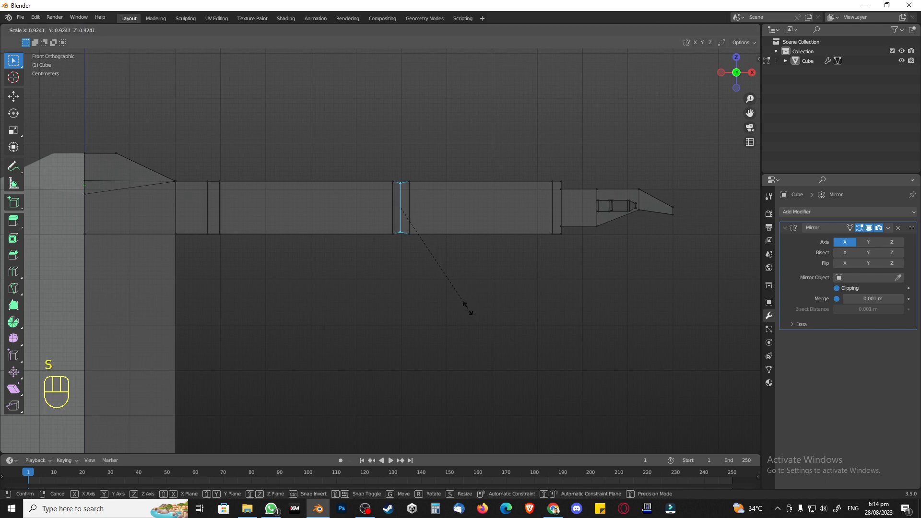
{"action": "left_click", "coordinate": [459, 298]}
{"action": "left_click", "coordinate": [424, 307]}
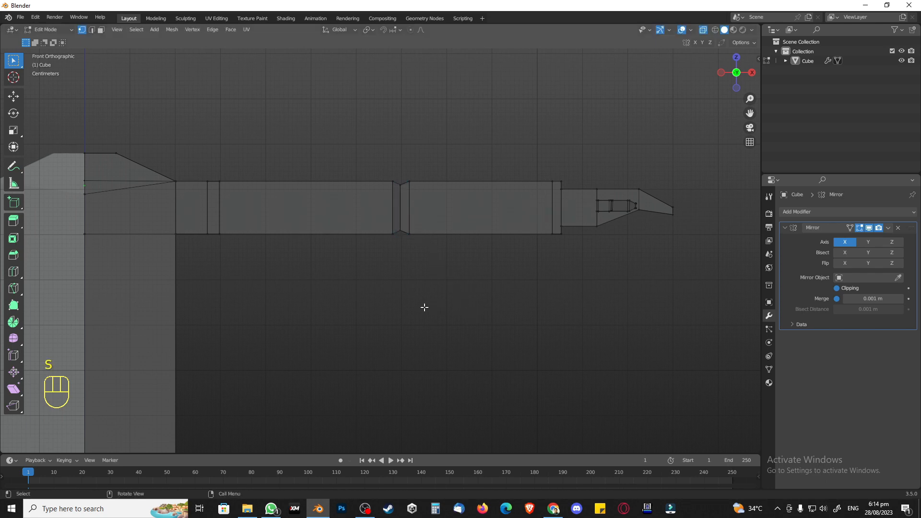
Scale the outer loop of the pair near the shoulder to about 0.79
{"action": "middle_click_drag", "start_coordinate": [256, 258], "coordinate": [317, 255], "text": "shift"}
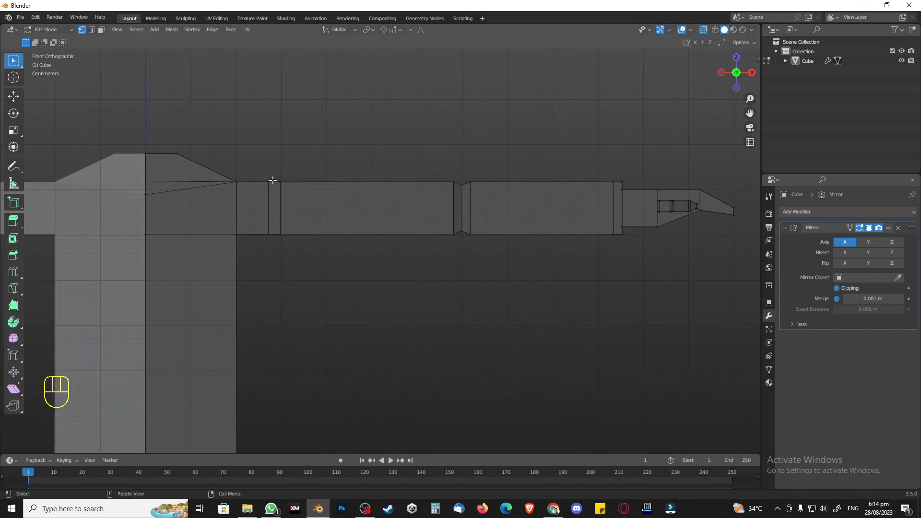
{"action": "left_click_drag", "start_coordinate": [273, 180], "coordinate": [298, 244]}
{"action": "key", "text": "s"}
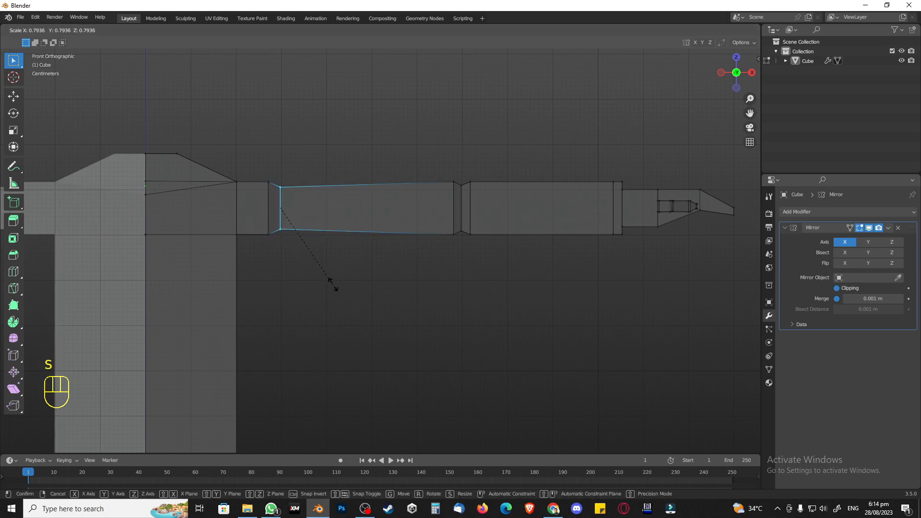
{"action": "key", "text": "Return"}
{"action": "left_click", "coordinate": [430, 275]}
Scale all three loops at the arm's middle joint together to about 0.73
{"action": "left_click_drag", "start_coordinate": [443, 170], "coordinate": [482, 251]}
{"action": "key", "text": "s"}
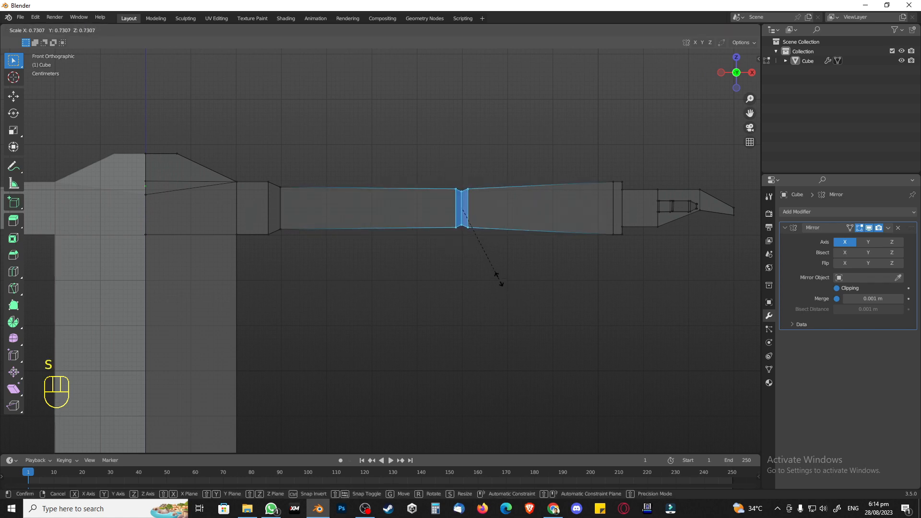
{"action": "key", "text": "Return"}
{"action": "left_click", "coordinate": [600, 283]}
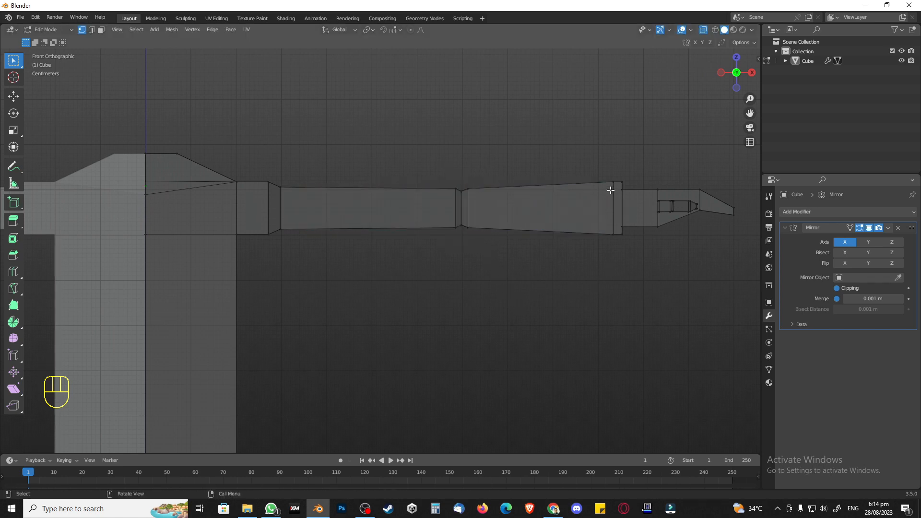
Scale the vertices of the narrow band at the wrist to about 0.57 to taper the forearm
{"action": "left_click_drag", "start_coordinate": [610, 172], "coordinate": [631, 249]}
{"action": "key", "text": "s"}
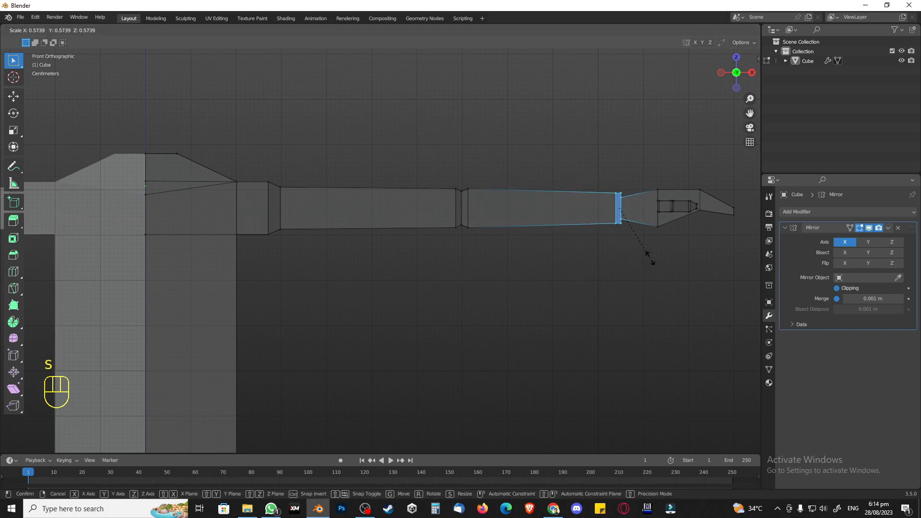
{"action": "left_click", "coordinate": [652, 259]}
{"action": "left_click", "coordinate": [667, 271]}
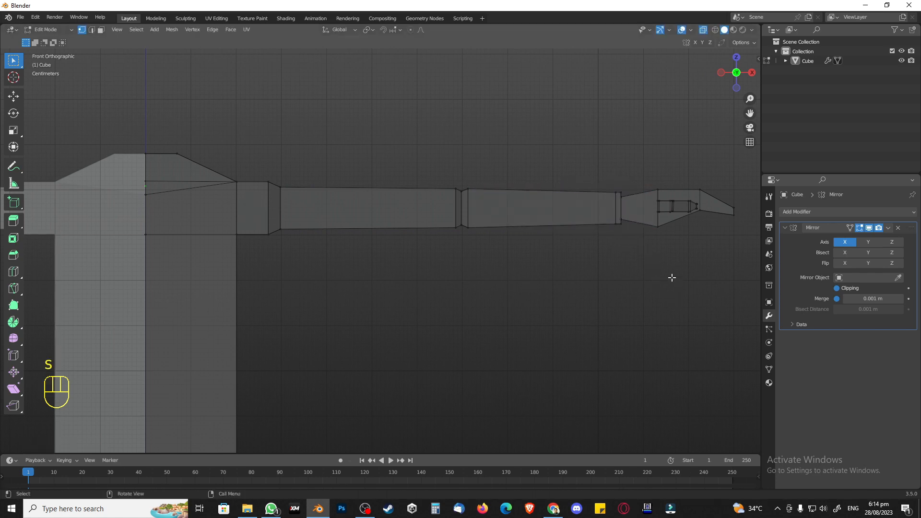
Scale down the outer hand section with its side piece and move it about 0.046 m along X toward the wrist
{"action": "middle_click_drag", "start_coordinate": [670, 273], "coordinate": [545, 271], "text": "shift"}
{"action": "left_click_drag", "start_coordinate": [508, 165], "coordinate": [607, 261]}
{"action": "key", "text": "s"}
{"action": "left_click", "coordinate": [594, 266]}
{"action": "key", "text": "g"}
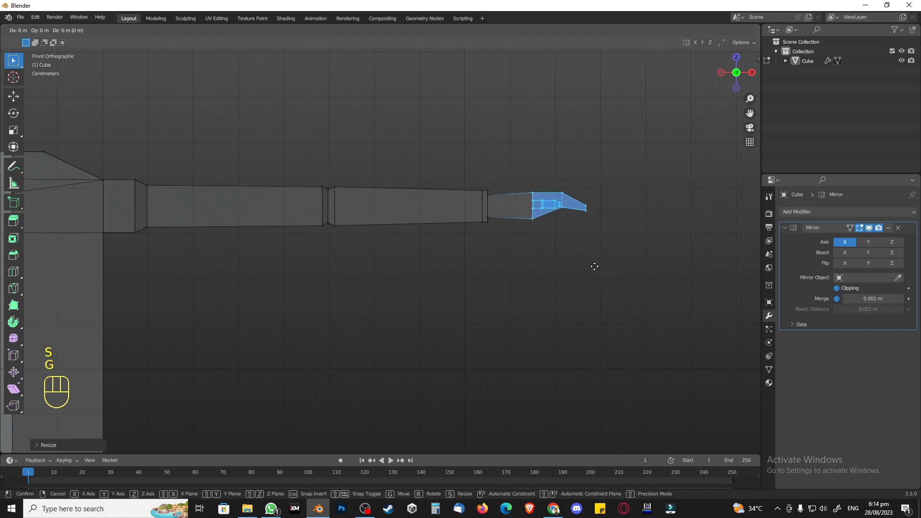
{"action": "key", "text": "x"}
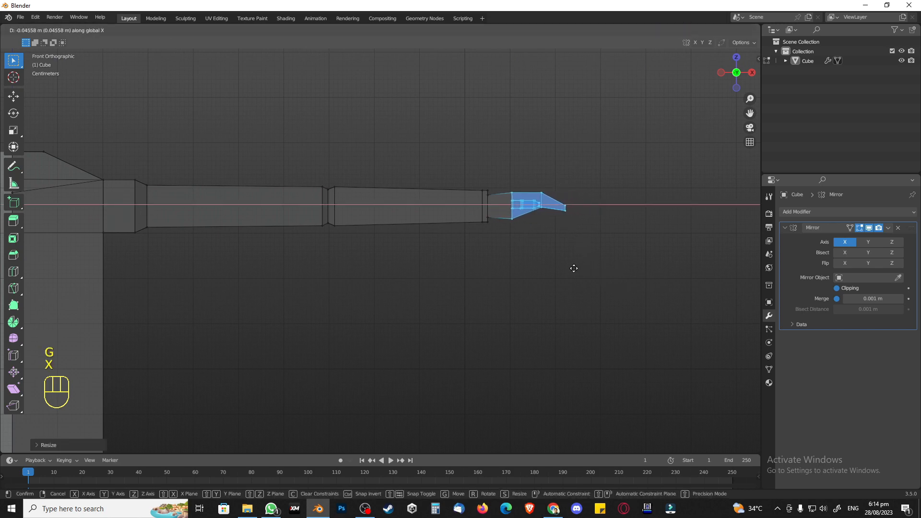
{"action": "left_click", "coordinate": [574, 268]}
{"action": "left_click", "coordinate": [549, 281]}
Examine the overall proportions of the full figure from the front in Object Mode
{"action": "scroll", "coordinate": [326, 296], "scroll_direction": "down", "scroll_amount": 3}
{"action": "middle_click_drag", "start_coordinate": [318, 298], "coordinate": [400, 243], "text": "shift"}
{"action": "key", "text": "Tab"}
{"action": "scroll", "coordinate": [399, 283], "scroll_direction": "down", "scroll_amount": 4}
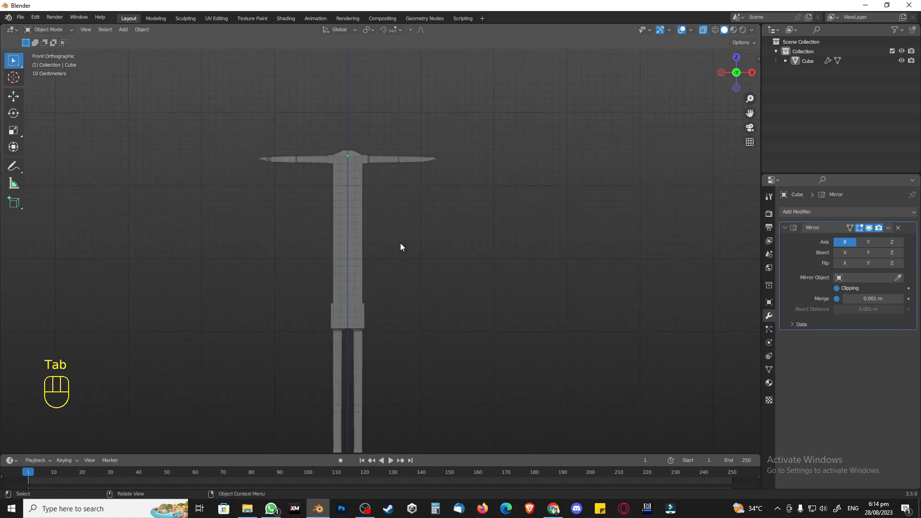
{"action": "key", "text": "KP_4"}
{"action": "key", "text": "KP_1"}
{"action": "scroll", "coordinate": [400, 243], "scroll_direction": "down", "scroll_amount": 3}
{"action": "scroll", "coordinate": [402, 280], "scroll_direction": "down", "scroll_amount": 1}
{"action": "middle_click_drag", "start_coordinate": [399, 295], "coordinate": [394, 270], "text": "shift"}
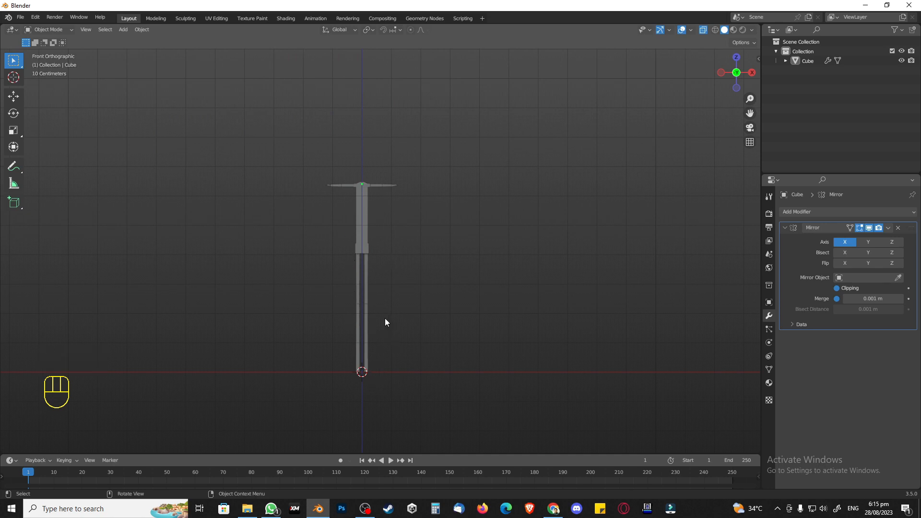
{"action": "scroll", "coordinate": [385, 318], "scroll_direction": "up", "scroll_amount": 4}
{"action": "middle_click_drag", "start_coordinate": [390, 315], "coordinate": [395, 291], "text": "shift"}
Move the arms, torso and hip vertices down along Z to shorten the upper part of the legs
{"action": "key", "text": "Tab"}
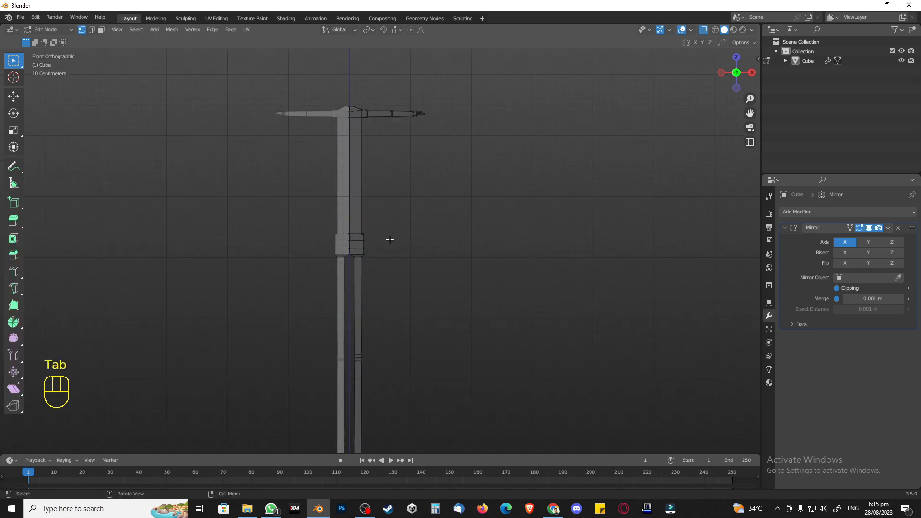
{"action": "left_click_drag", "start_coordinate": [228, 80], "coordinate": [480, 286]}
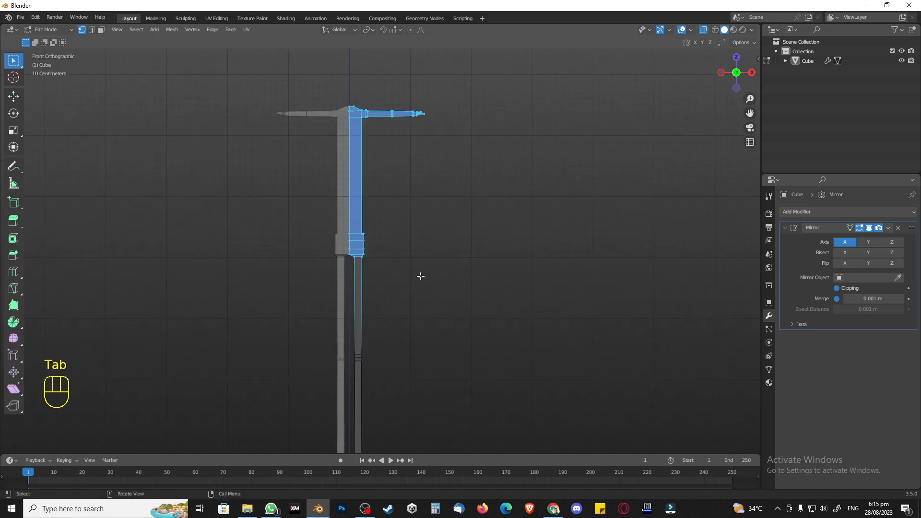
{"action": "scroll", "coordinate": [416, 278], "scroll_direction": "down", "scroll_amount": 2}
{"action": "key", "text": "g"}
{"action": "key", "text": "z"}
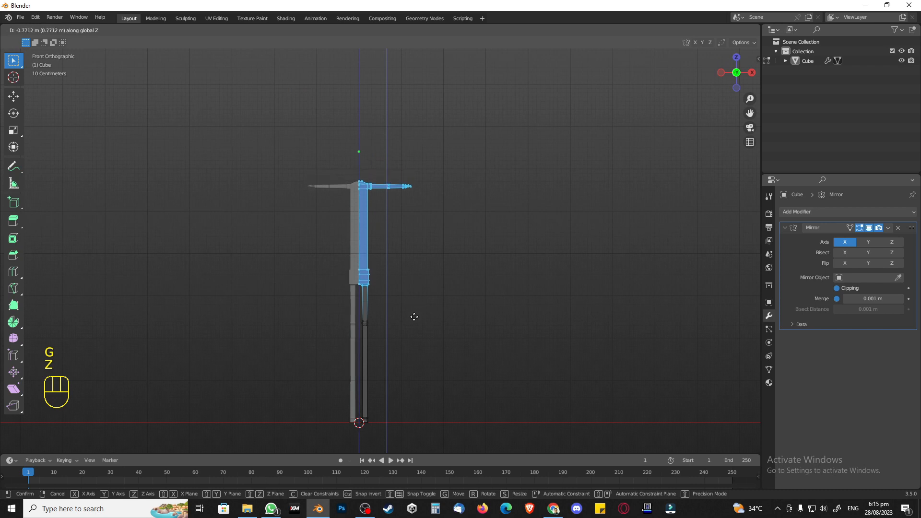
{"action": "left_click", "coordinate": [416, 325]}
Move the mid-leg joint loops about 0.67 m down along Z
{"action": "left_click_drag", "start_coordinate": [325, 313], "coordinate": [393, 338]}
{"action": "key", "text": "g"}
{"action": "key", "text": "z"}
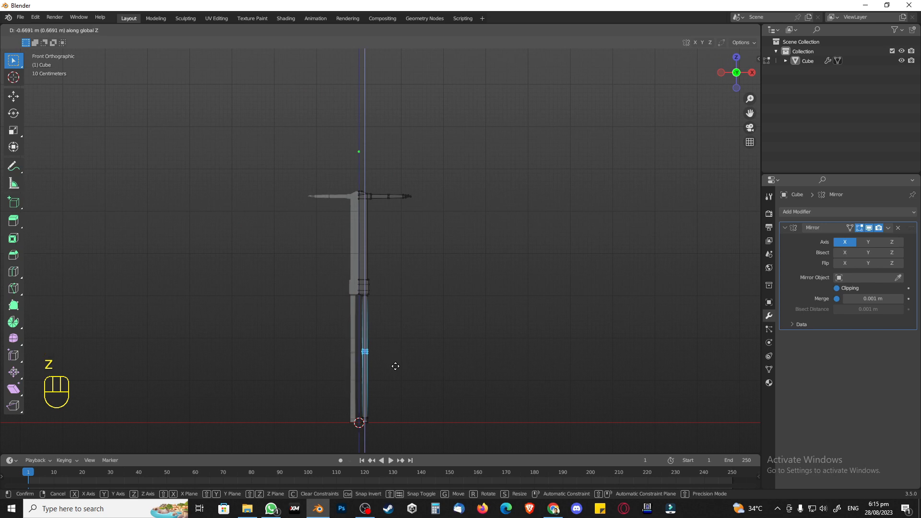
{"action": "left_click", "coordinate": [396, 366]}
{"action": "left_click", "coordinate": [403, 347]}
Raise the mid-leg joint loops slightly along Z
{"action": "left_click_drag", "start_coordinate": [325, 337], "coordinate": [379, 366]}
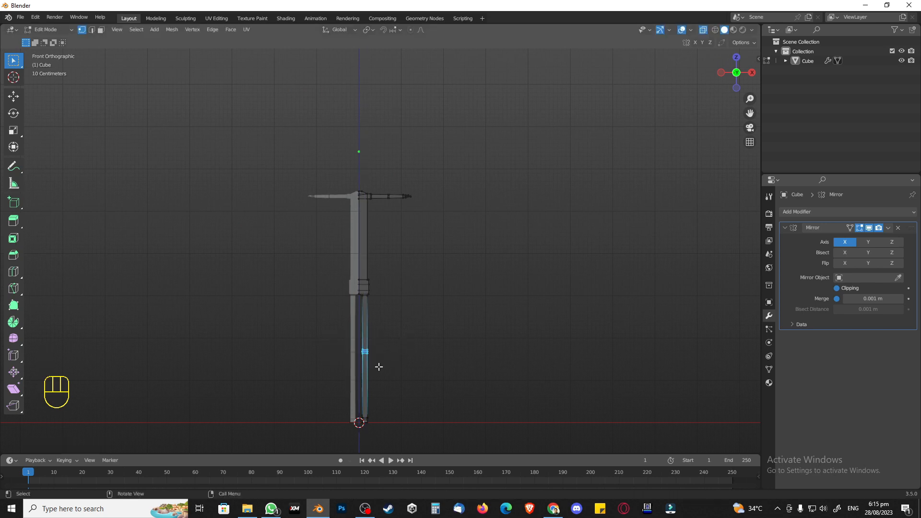
{"action": "key", "text": "g"}
{"action": "key", "text": "z"}
{"action": "left_click", "coordinate": [377, 358]}
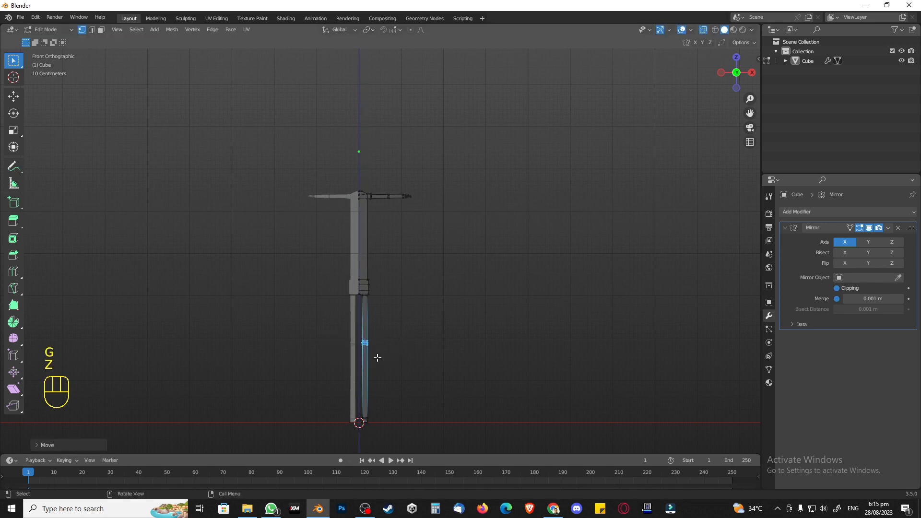
Add three evenly spaced horizontal loop cuts to the torso between the hips and shoulders
{"action": "key", "text": "Tab"}
{"action": "middle_click_drag", "start_coordinate": [418, 361], "coordinate": [296, 346]}
{"action": "scroll", "coordinate": [440, 319], "scroll_direction": "up", "scroll_amount": 8}
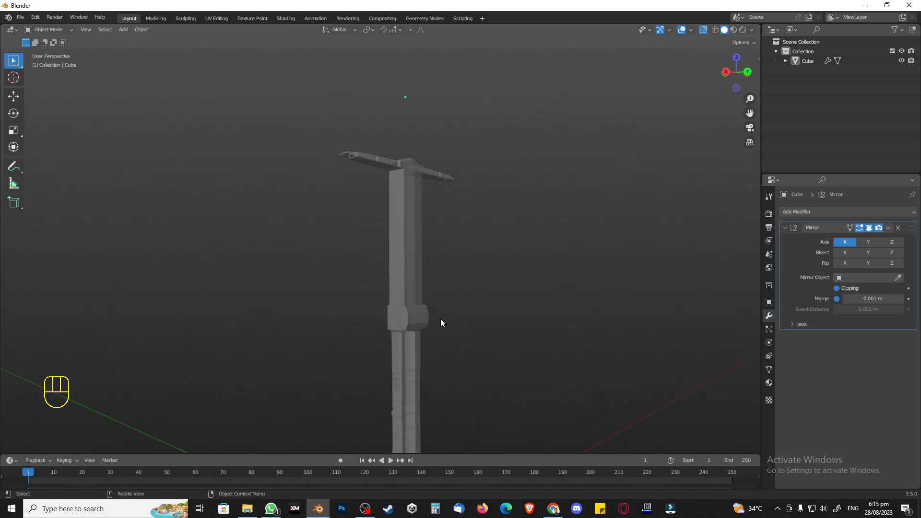
{"action": "middle_click_drag", "start_coordinate": [479, 344], "coordinate": [359, 360]}
{"action": "scroll", "coordinate": [359, 360], "scroll_direction": "down", "scroll_amount": 4}
{"action": "key", "text": "Tab"}
{"action": "scroll", "coordinate": [420, 327], "scroll_direction": "up", "scroll_amount": 1}
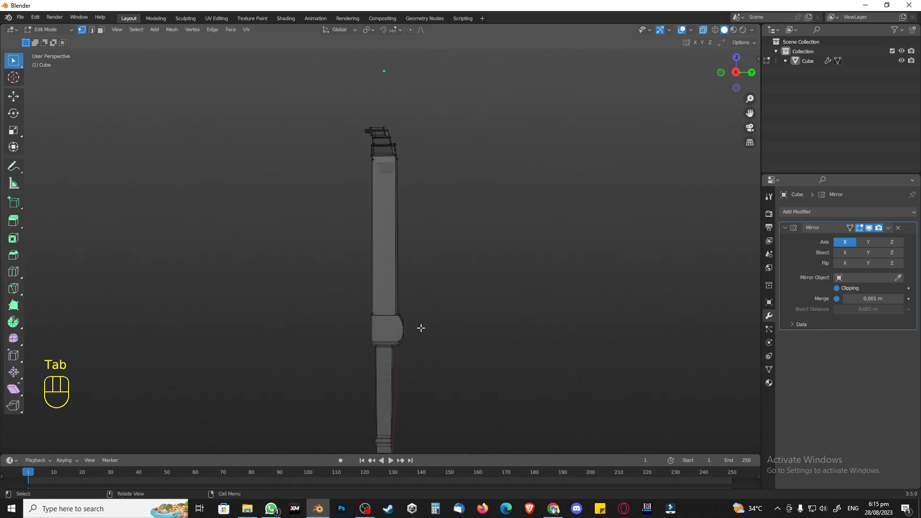
{"action": "middle_click_drag", "start_coordinate": [422, 325], "coordinate": [443, 321], "text": "shift"}
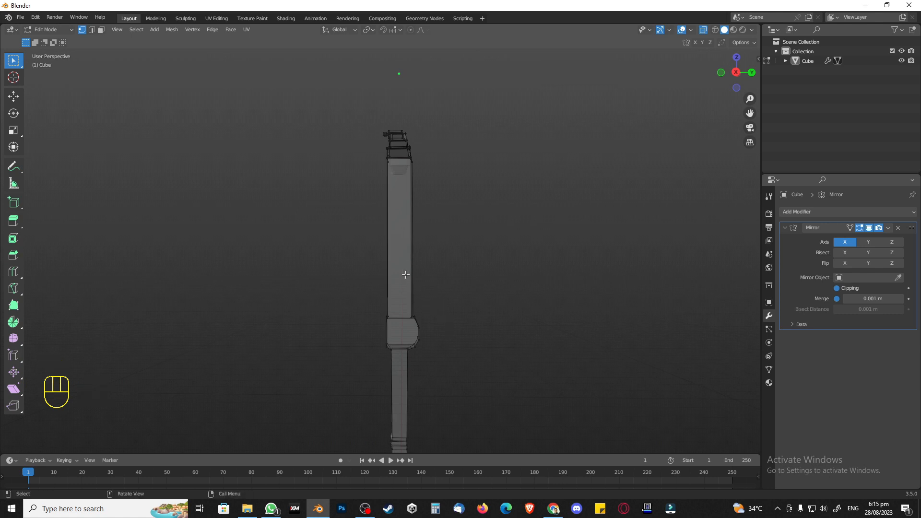
{"action": "middle_click_drag", "start_coordinate": [400, 261], "coordinate": [412, 275]}
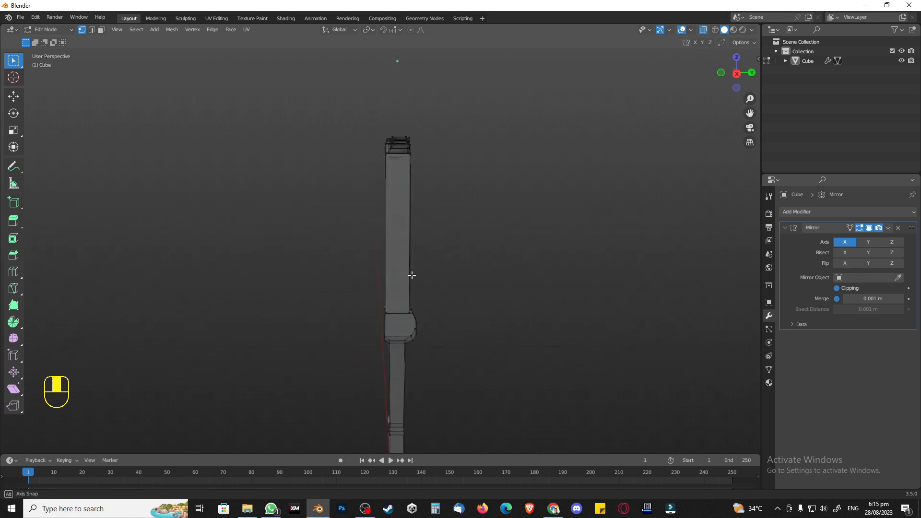
{"action": "key", "text": "ctrl+r"}
{"action": "key", "text": "3"}
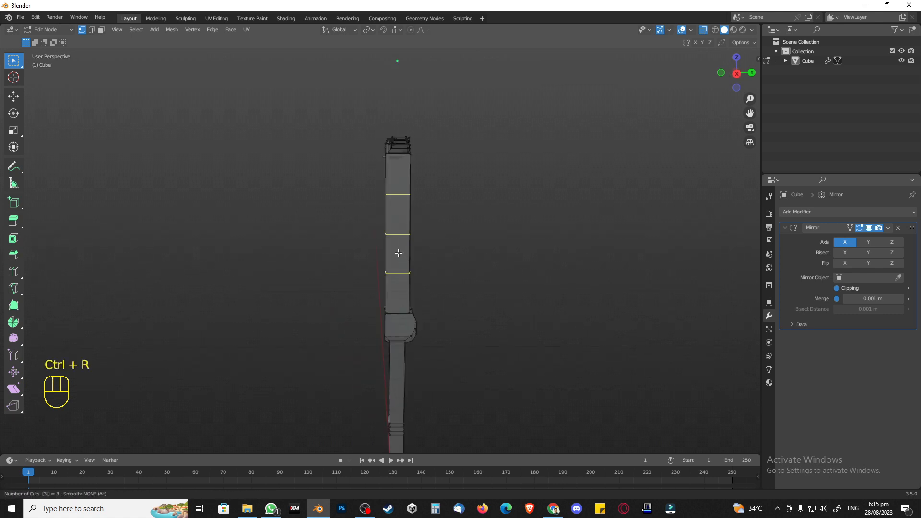
{"action": "left_click", "coordinate": [398, 254]}
{"action": "right_click", "coordinate": [398, 254]}
{"action": "left_click", "coordinate": [469, 278]}
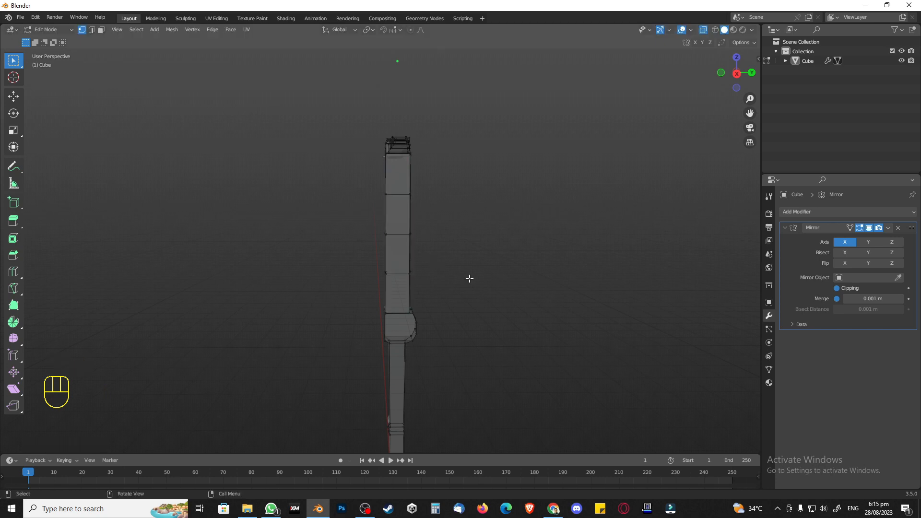
Move the front vertices of the three new torso loops slightly backward along Y
{"action": "middle_click_drag", "start_coordinate": [473, 276], "coordinate": [451, 255], "text": "shift"}
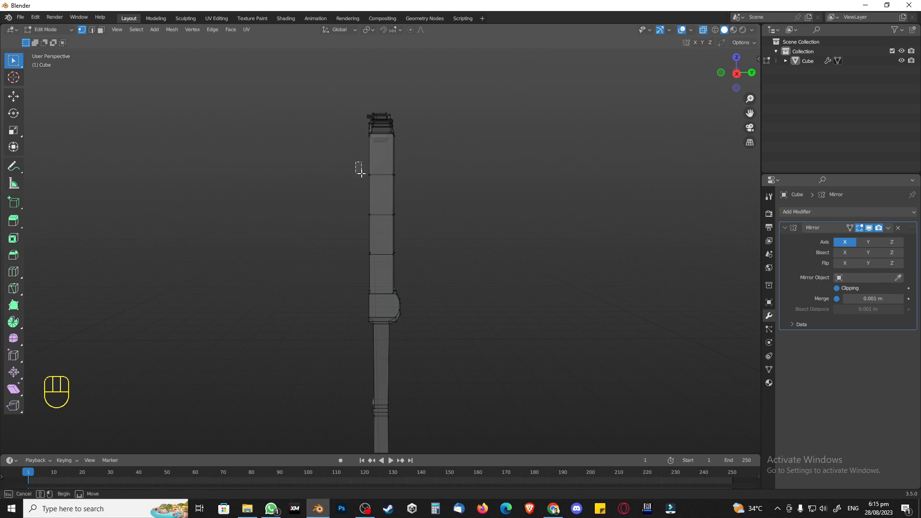
{"action": "left_click_drag", "start_coordinate": [358, 163], "coordinate": [377, 274]}
{"action": "key", "text": "g"}
{"action": "key", "text": "y"}
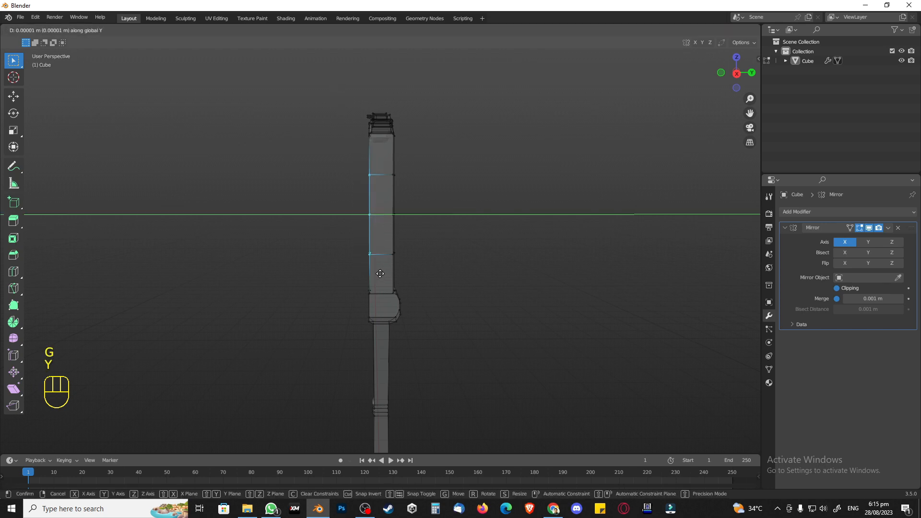
{"action": "left_click", "coordinate": [385, 272]}
Move the upper chest, shoulder and arm vertices slightly forward along Y
{"action": "left_click_drag", "start_coordinate": [349, 99], "coordinate": [406, 152]}
{"action": "key", "text": "g"}
{"action": "key", "text": "y"}
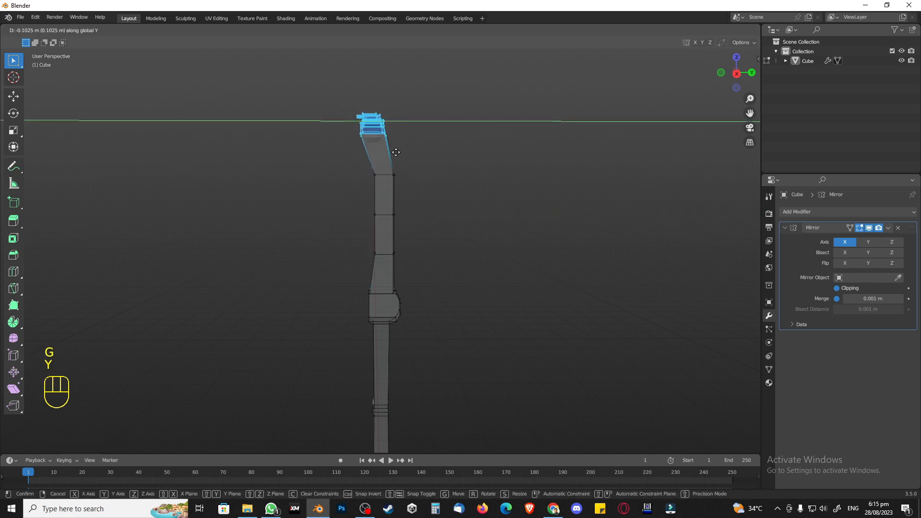
{"action": "left_click", "coordinate": [402, 152]}
Move the back vertices of the three torso loops slightly backward along Y to curve the spine
{"action": "left_click_drag", "start_coordinate": [377, 171], "coordinate": [407, 268]}
{"action": "key", "text": "g"}
{"action": "key", "text": "y"}
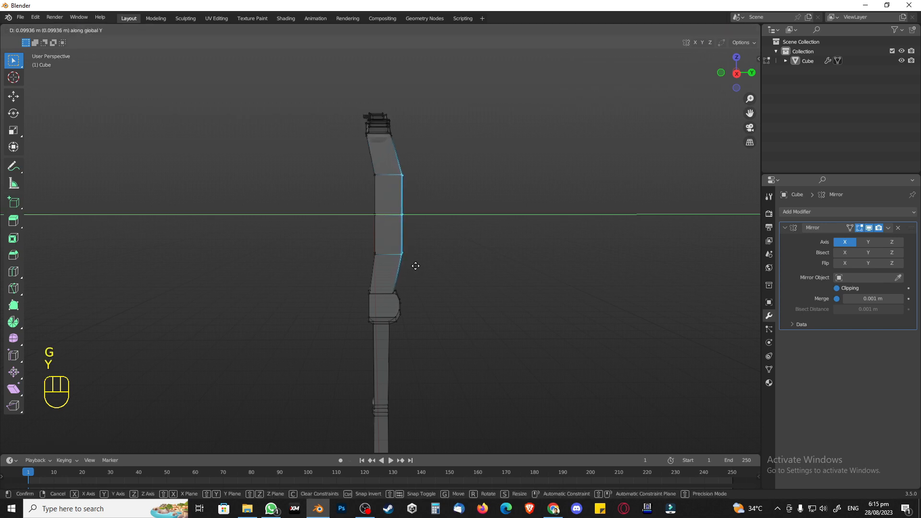
{"action": "left_click", "coordinate": [413, 265]}
{"action": "left_click", "coordinate": [435, 246]}
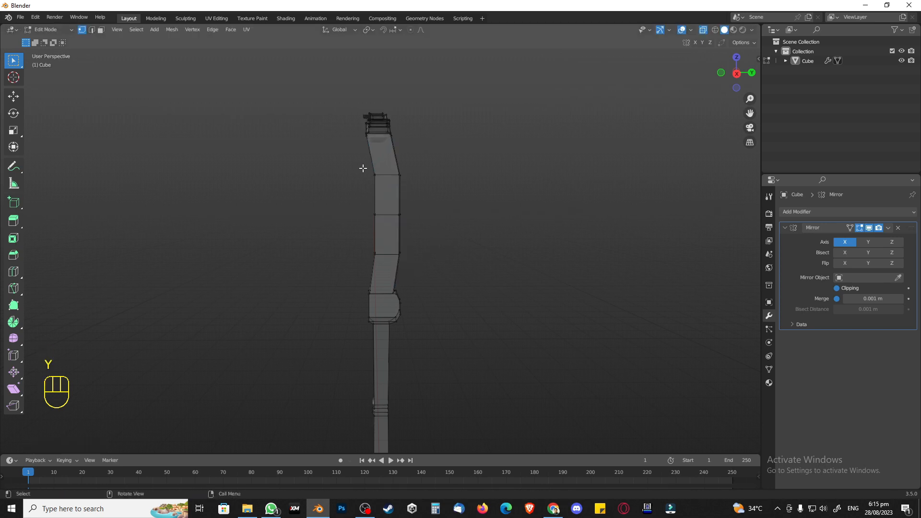
Move the front vertices of the three torso loops further backward along Y to thin the waist
{"action": "left_click_drag", "start_coordinate": [353, 165], "coordinate": [386, 258]}
{"action": "key", "text": "g"}
{"action": "key", "text": "y"}
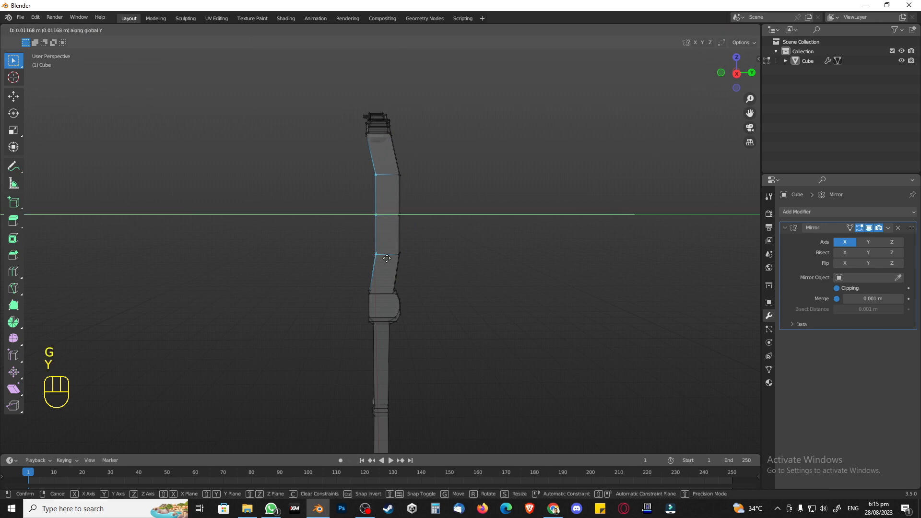
{"action": "left_click", "coordinate": [393, 238]}
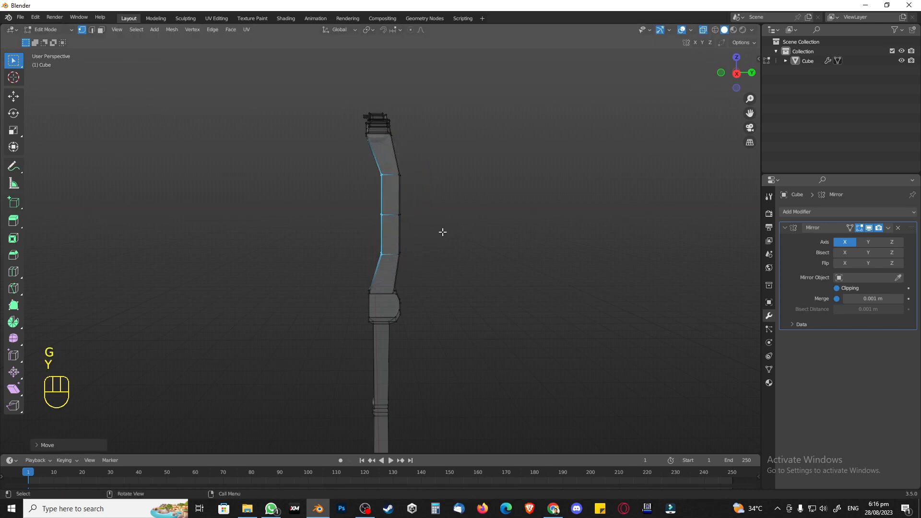
Move the front vertices of the middle and lower torso loops individually a little further backward along Y
{"action": "left_click", "coordinate": [384, 218]}
{"action": "key", "text": "g"}
{"action": "key", "text": "y"}
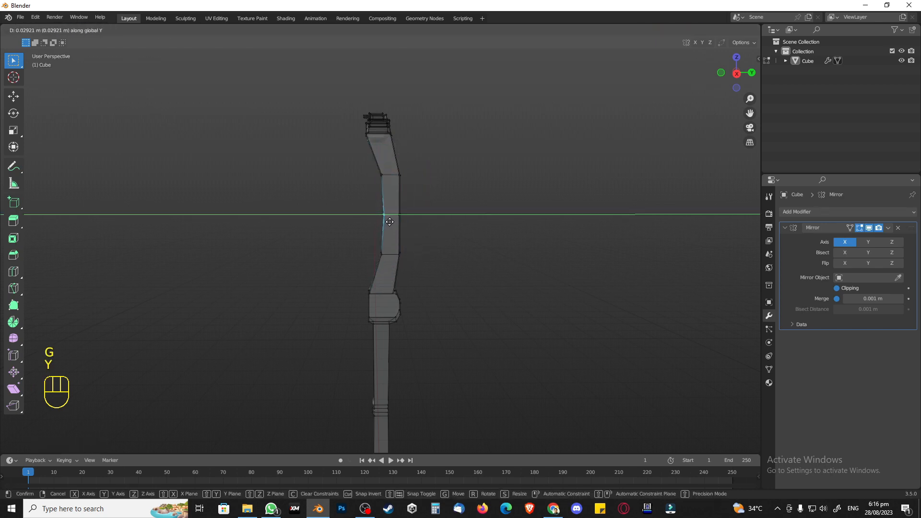
{"action": "left_click", "coordinate": [391, 222]}
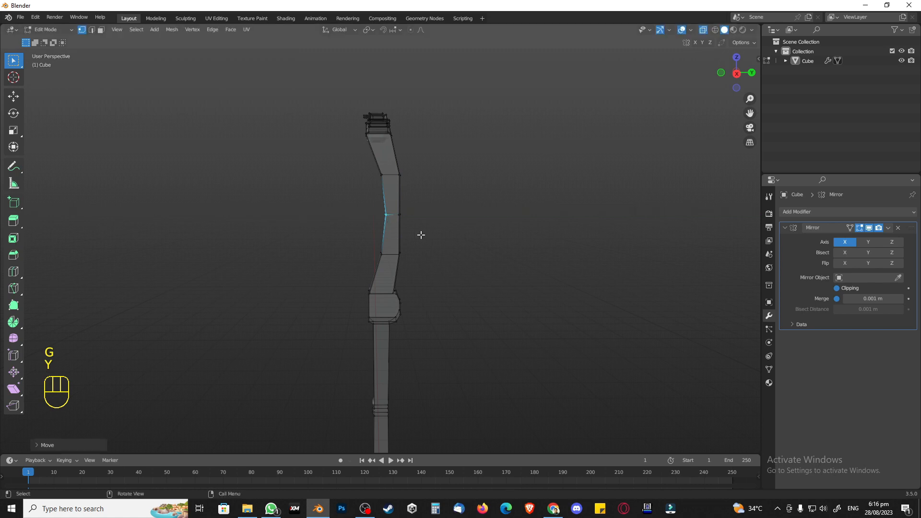
{"action": "left_click", "coordinate": [379, 259]}
{"action": "key", "text": "g"}
{"action": "key", "text": "y"}
{"action": "left_click", "coordinate": [389, 259]}
Turn off X-ray and examine the torso, shoulders and arms in Object Mode from the front
{"action": "middle_click_drag", "start_coordinate": [322, 270], "coordinate": [336, 240]}
{"action": "key", "text": "Tab"}
{"action": "scroll", "coordinate": [329, 199], "scroll_direction": "up", "scroll_amount": 4}
{"action": "middle_click_drag", "start_coordinate": [329, 199], "coordinate": [385, 338]}
{"action": "key", "text": "KP_1"}
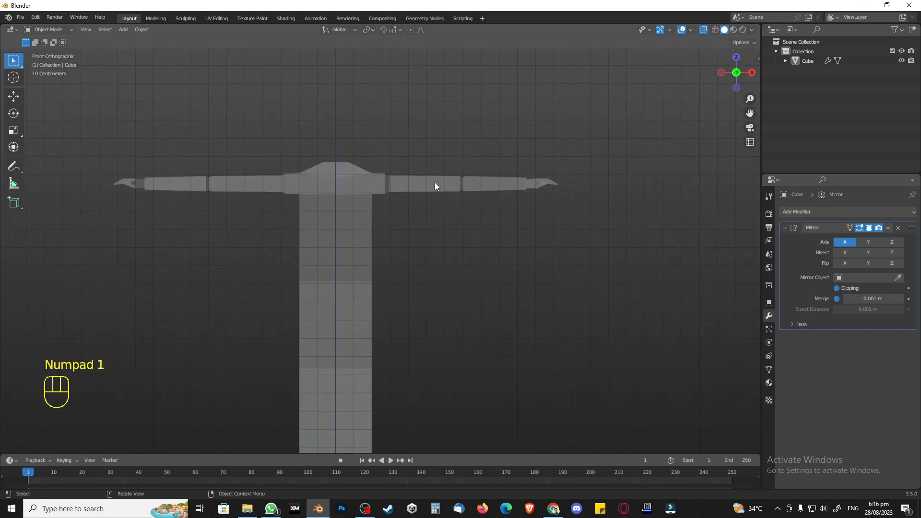
{"action": "left_click", "coordinate": [704, 30]}
{"action": "key", "text": "Tab"}
{"action": "key", "text": "Tab"}
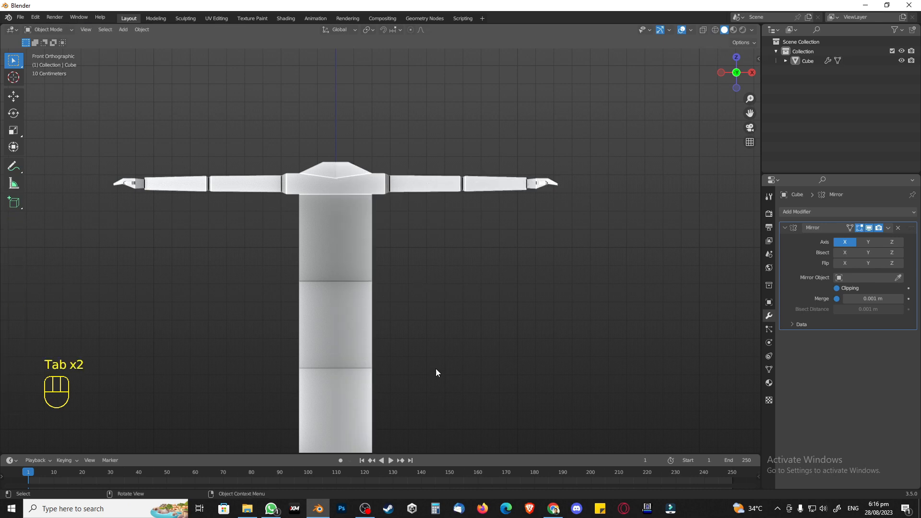
{"action": "scroll", "coordinate": [441, 376], "scroll_direction": "down", "scroll_amount": 6}
{"action": "middle_click_drag", "start_coordinate": [434, 378], "coordinate": [357, 251], "text": "shift"}
{"action": "scroll", "coordinate": [417, 307], "scroll_direction": "up", "scroll_amount": 3}
{"action": "scroll", "coordinate": [403, 329], "scroll_direction": "up", "scroll_amount": 2}
{"action": "scroll", "coordinate": [390, 263], "scroll_direction": "up", "scroll_amount": 5}
{"action": "key", "text": "KP_1"}
{"action": "scroll", "coordinate": [373, 254], "scroll_direction": "down", "scroll_amount": 2}
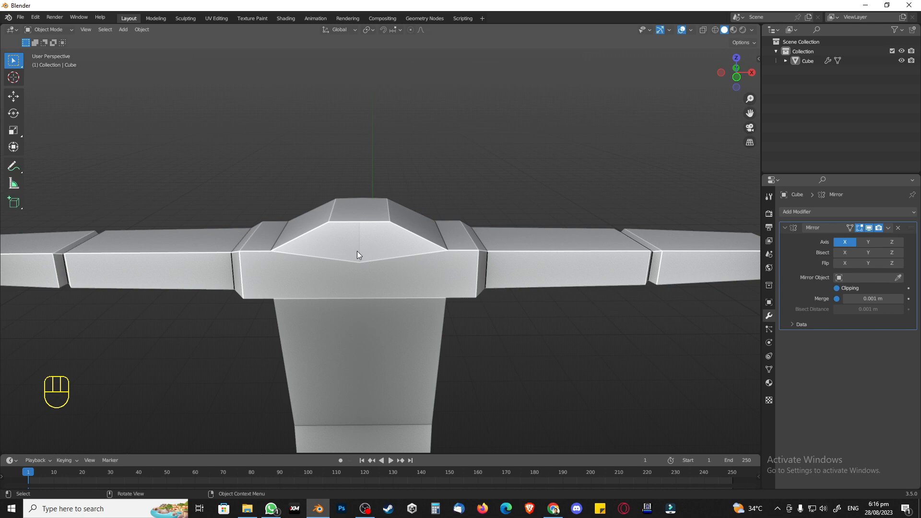
{"action": "scroll", "coordinate": [388, 263], "scroll_direction": "down", "scroll_amount": 3}
Try moving the front vertices of the three torso loops about 0.26 m forward along Y in right view
{"action": "key", "text": "KP_3"}
{"action": "scroll", "coordinate": [369, 345], "scroll_direction": "down", "scroll_amount": 1}
{"action": "middle_click_drag", "start_coordinate": [417, 406], "coordinate": [416, 375], "text": "shift"}
{"action": "key", "text": "Tab"}
{"action": "scroll", "coordinate": [403, 323], "scroll_direction": "up", "scroll_amount": 4}
{"action": "middle_click_drag", "start_coordinate": [406, 331], "coordinate": [414, 271], "text": "shift"}
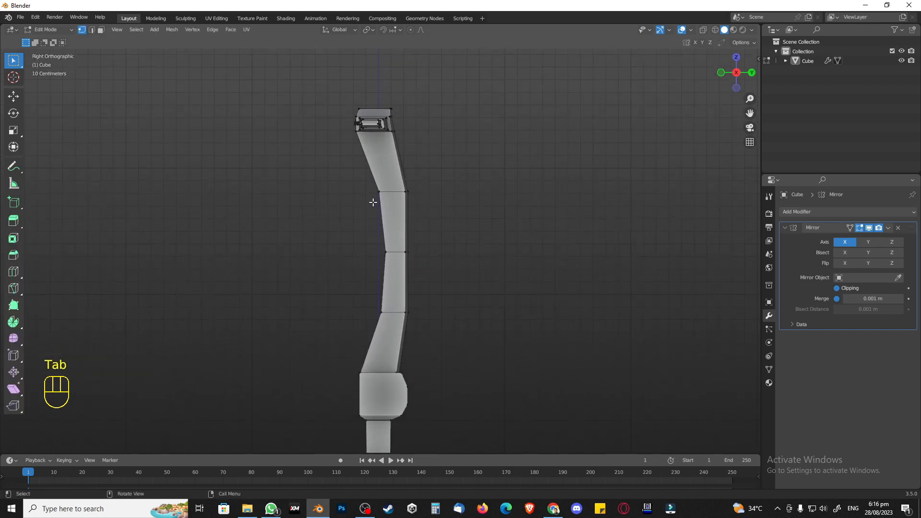
{"action": "left_click_drag", "start_coordinate": [362, 174], "coordinate": [393, 321]}
{"action": "key", "text": "g"}
{"action": "key", "text": "y"}
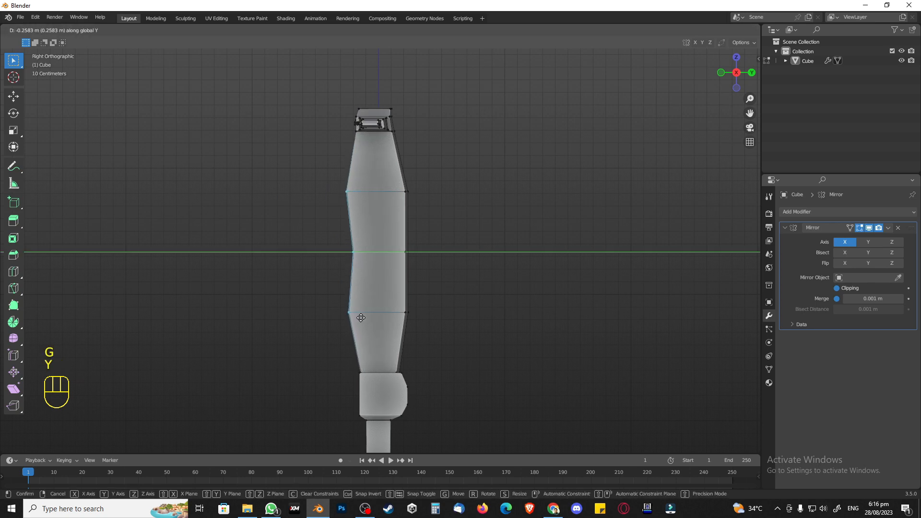
{"action": "left_click", "coordinate": [361, 317]}
Try moving the front vertex of the middle torso loop about 0.07 m forward along Y
{"action": "left_click_drag", "start_coordinate": [338, 232], "coordinate": [378, 267]}
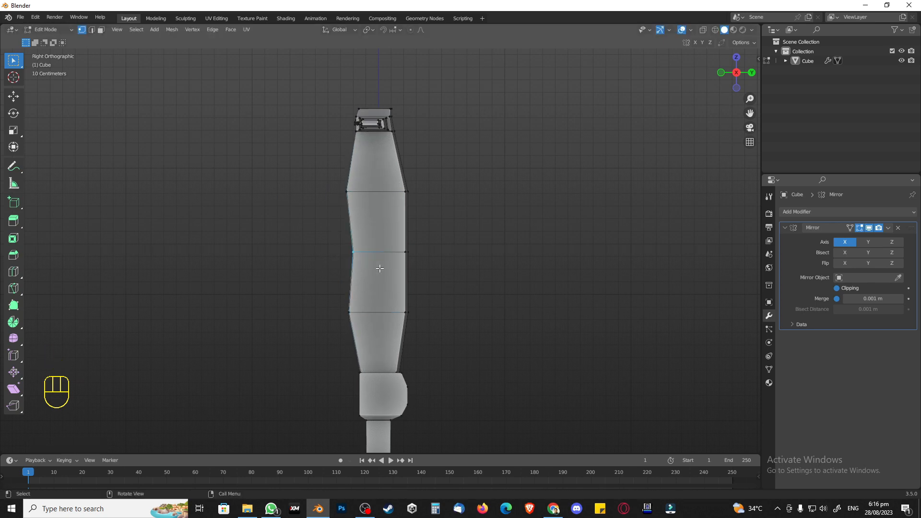
{"action": "key", "text": "g"}
{"action": "key", "text": "y"}
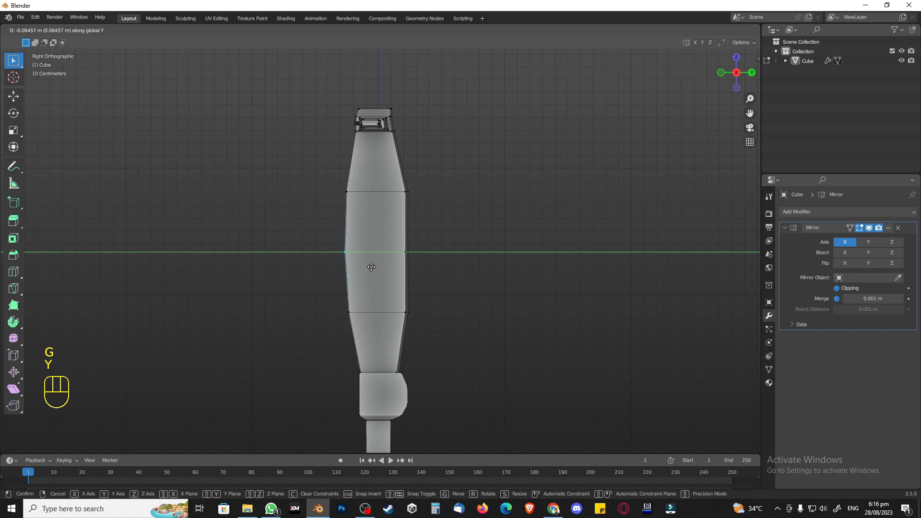
{"action": "left_click", "coordinate": [370, 266]}
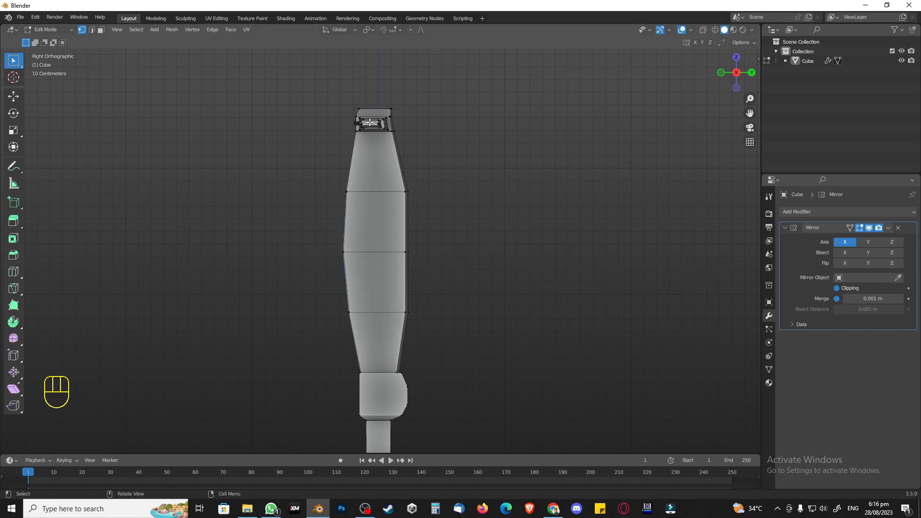
Turn X-ray on and undo the forward moves of the front torso vertices
{"action": "left_click_drag", "start_coordinate": [347, 96], "coordinate": [415, 150]}
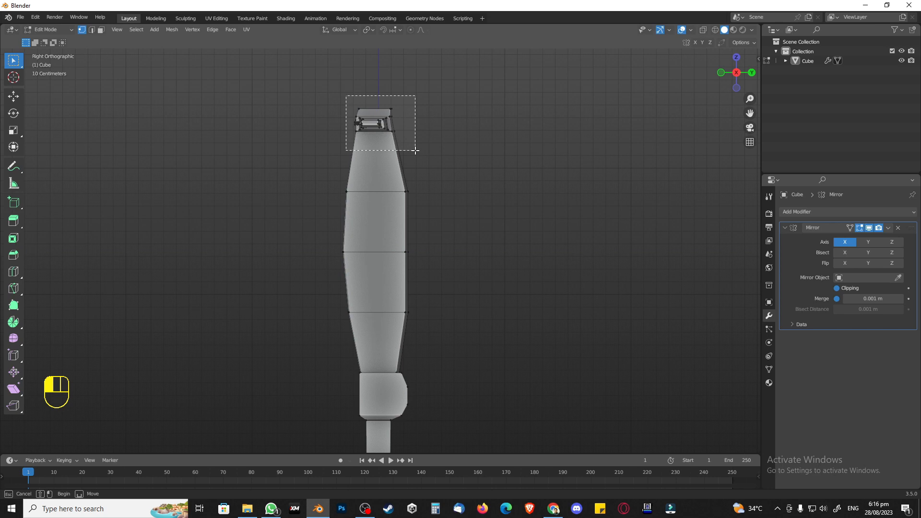
{"action": "left_click_drag", "start_coordinate": [415, 150], "coordinate": [416, 150]}
{"action": "left_click_drag", "start_coordinate": [400, 180], "coordinate": [430, 331]}
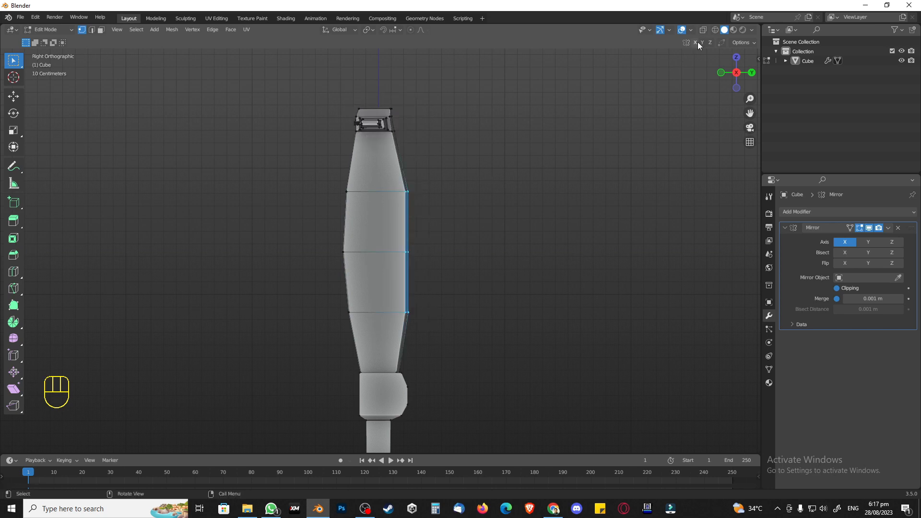
{"action": "left_click", "coordinate": [704, 29]}
{"action": "left_click", "coordinate": [431, 213]}
{"action": "key", "text": "ctrl+z"}
{"action": "key", "text": "ctrl+z"}
{"action": "key", "text": "ctrl+z"}
{"action": "key", "text": "ctrl+z"}
{"action": "key", "text": "ctrl+z"}
{"action": "key", "text": "ctrl+z"}
{"action": "key", "text": "ctrl+z"}
{"action": "key", "text": "ctrl+z"}
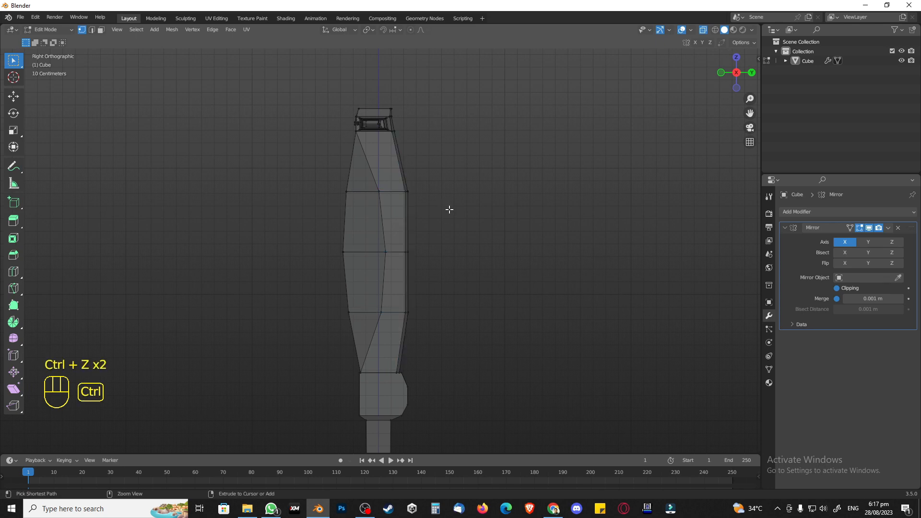
{"action": "key", "text": "ctrl+z"}
{"action": "key", "text": "ctrl+z"}
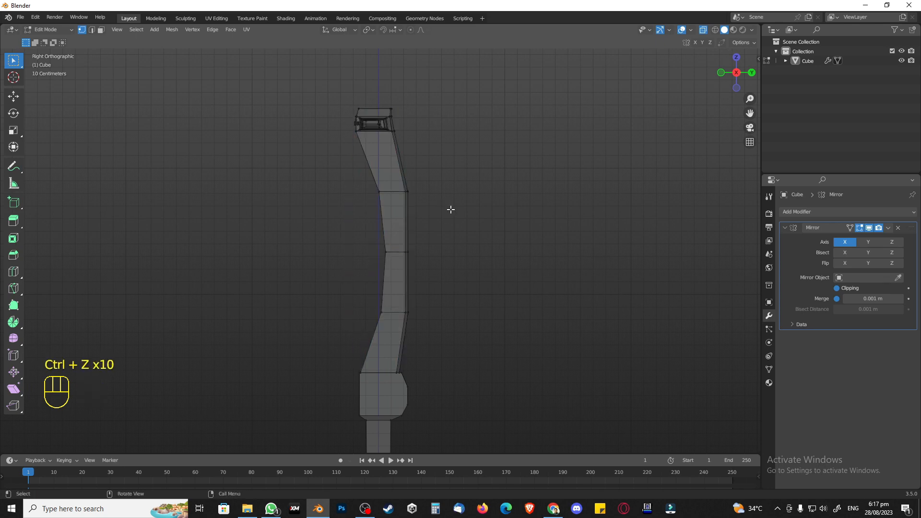
Move all front vertices of the three torso loops forward along Y with X-ray on
{"action": "left_click_drag", "start_coordinate": [362, 181], "coordinate": [397, 321]}
{"action": "key", "text": "g"}
{"action": "key", "text": "y"}
{"action": "left_click", "coordinate": [366, 319]}
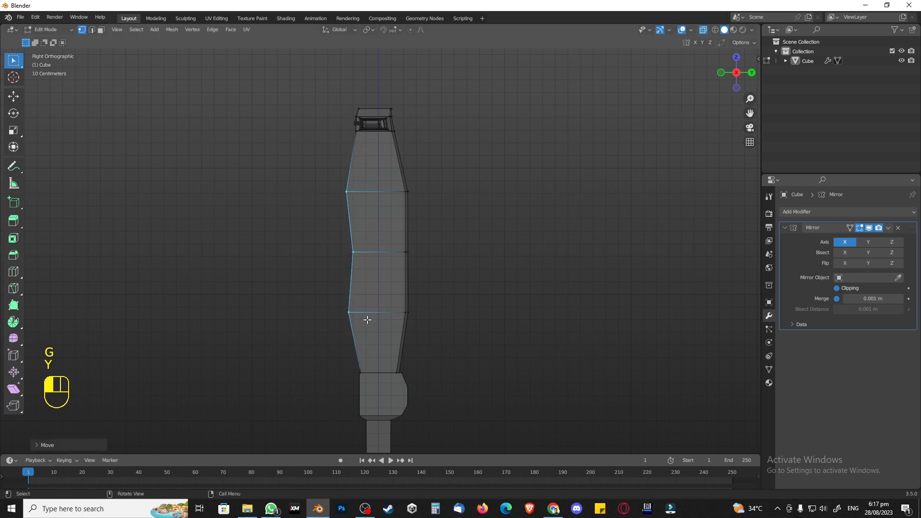
Move the front vertices of the middle torso loop slightly forward along Y to round the belly profile
{"action": "left_click", "coordinate": [321, 277]}
{"action": "left_click", "coordinate": [348, 251]}
{"action": "key", "text": "g"}
{"action": "key", "text": "y"}
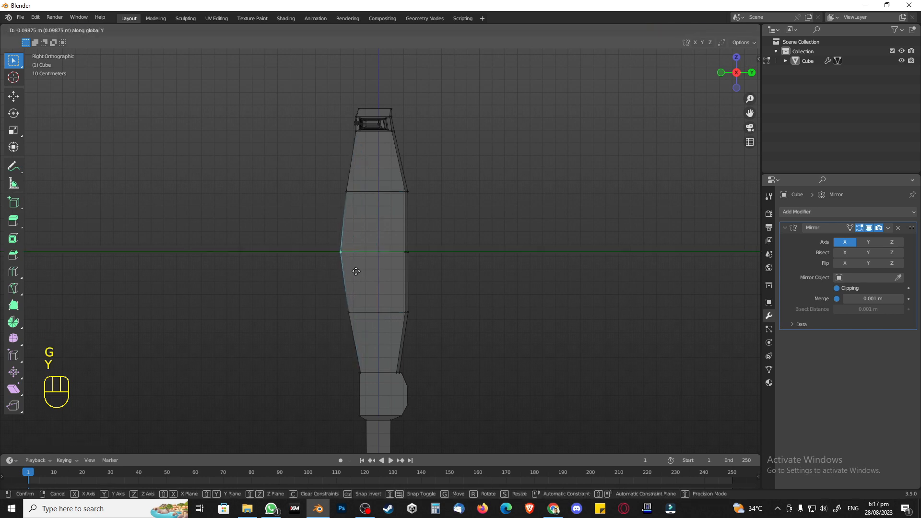
{"action": "left_click", "coordinate": [363, 278]}
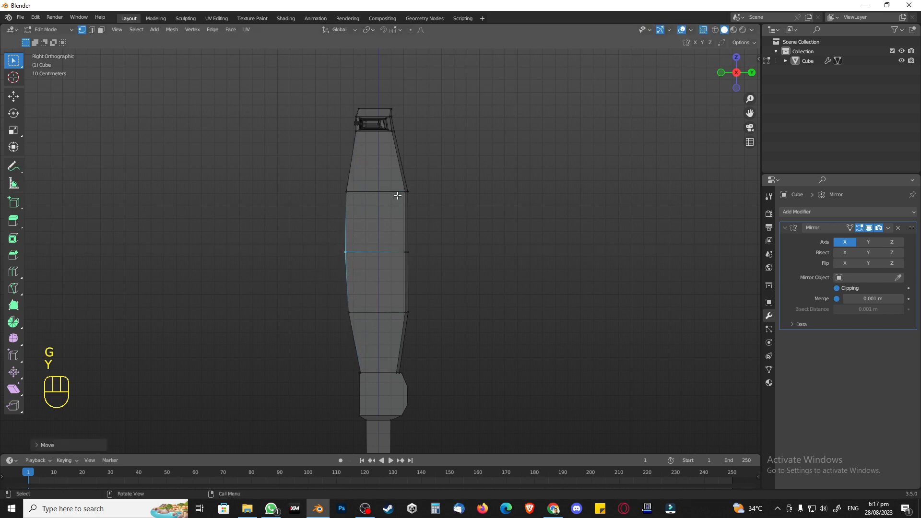
Move the back vertices of the three torso loops forward along Y to hollow the lower back
{"action": "left_click_drag", "start_coordinate": [389, 182], "coordinate": [424, 322]}
{"action": "key", "text": "g"}
{"action": "key", "text": "y"}
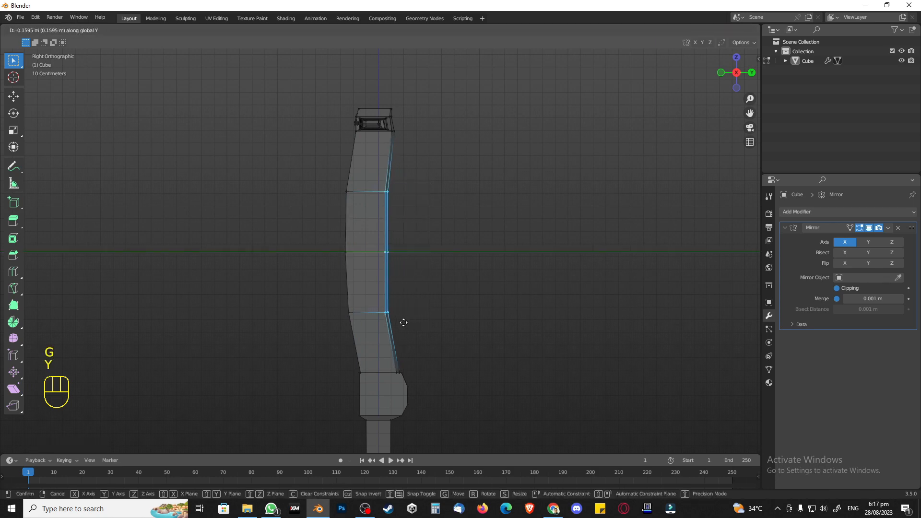
{"action": "left_click", "coordinate": [392, 321]}
{"action": "left_click", "coordinate": [410, 300]}
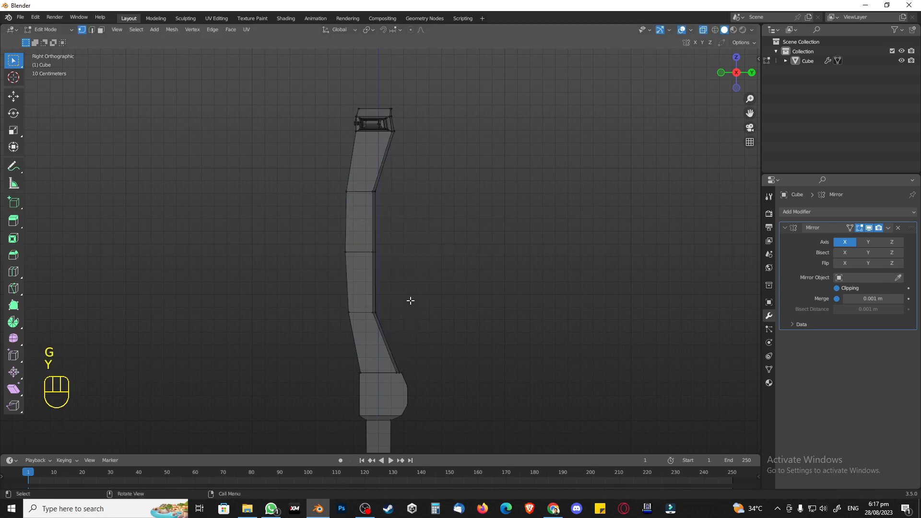
Move the back vertices of the middle and upper torso loops forward along Y by about 0.05 m each
{"action": "left_click", "coordinate": [367, 245]}
{"action": "key", "text": "g"}
{"action": "key", "text": "y"}
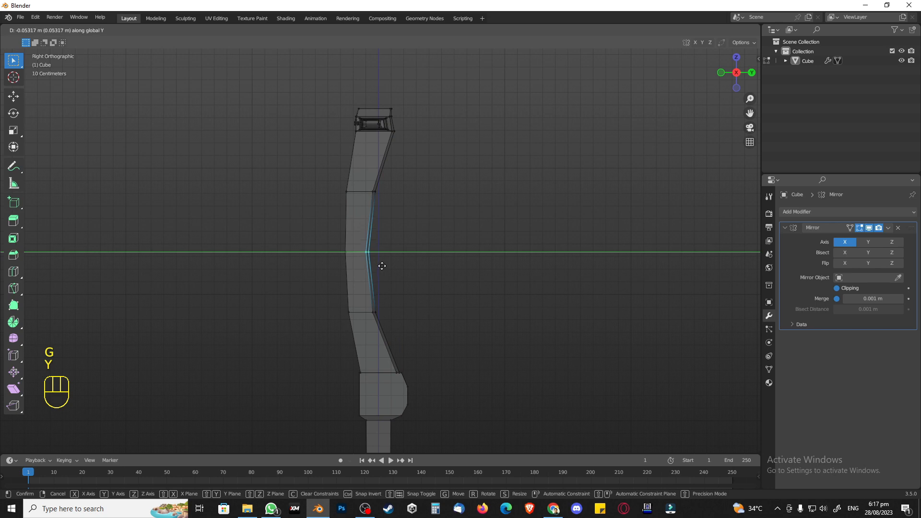
{"action": "left_click", "coordinate": [381, 265]}
{"action": "left_click", "coordinate": [384, 196]}
{"action": "left_click", "coordinate": [367, 186]}
{"action": "key", "text": "g"}
{"action": "key", "text": "y"}
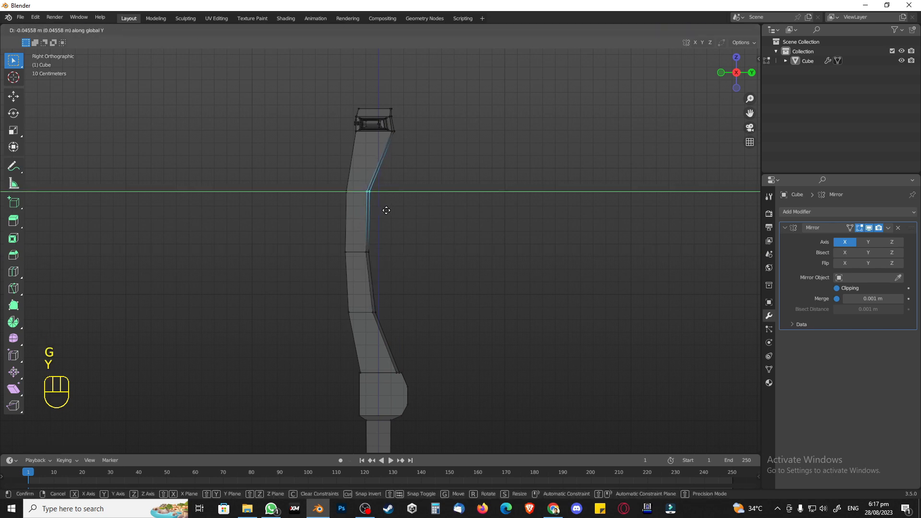
{"action": "left_click", "coordinate": [386, 210]}
Nudge the back vertices of the lowest torso loop slightly backward to smooth the lower-back curve
{"action": "left_click", "coordinate": [393, 243]}
{"action": "left_click", "coordinate": [377, 314]}
{"action": "key", "text": "g"}
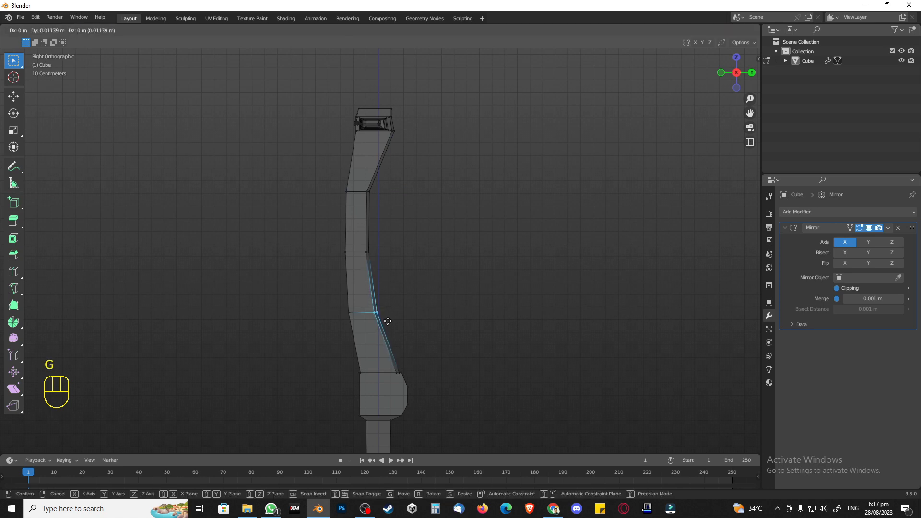
{"action": "left_click", "coordinate": [388, 321]}
{"action": "left_click", "coordinate": [424, 329]}
Raise the upper back vertices of the pelvis along Z, where it meets the torso
{"action": "middle_click_drag", "start_coordinate": [431, 379], "coordinate": [420, 315], "text": "shift"}
{"action": "scroll", "coordinate": [425, 316], "scroll_direction": "up", "scroll_amount": 3}
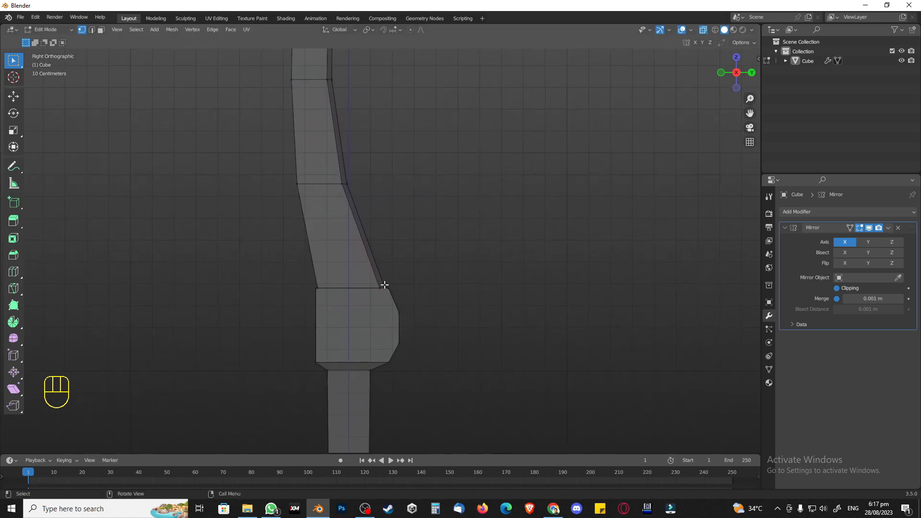
{"action": "left_click_drag", "start_coordinate": [377, 281], "coordinate": [392, 293]}
{"action": "key", "text": "g"}
{"action": "key", "text": "z"}
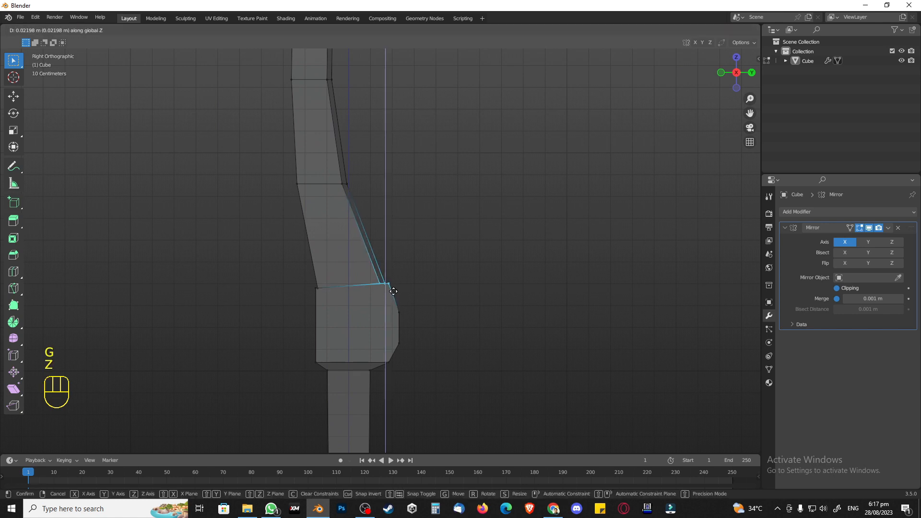
{"action": "left_click", "coordinate": [392, 286]}
Move the rearmost vertices of the pelvis slightly backward along Y to make the buttocks protrude more
{"action": "left_click_drag", "start_coordinate": [384, 298], "coordinate": [417, 353]}
{"action": "key", "text": "g"}
{"action": "key", "text": "y"}
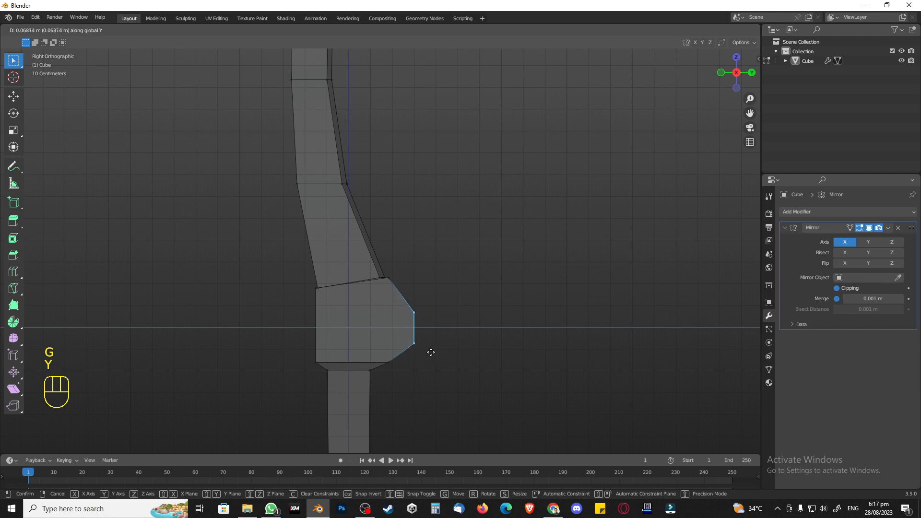
{"action": "left_click", "coordinate": [423, 354]}
Spread the pelvis's rearmost vertices along Z, moving the upper one up about 0.06 m and the lower one down about 0.04 m
{"action": "left_click", "coordinate": [419, 326]}
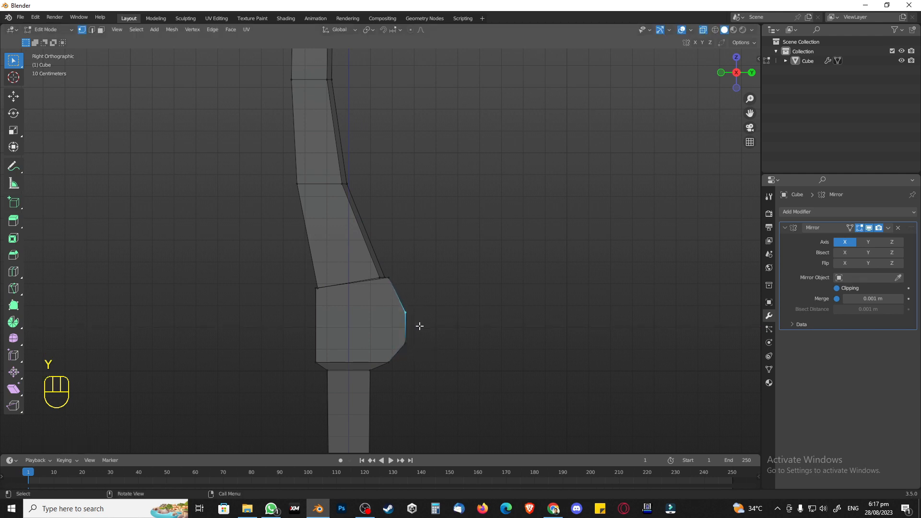
{"action": "key", "text": "g"}
{"action": "key", "text": "y"}
{"action": "key", "text": "z"}
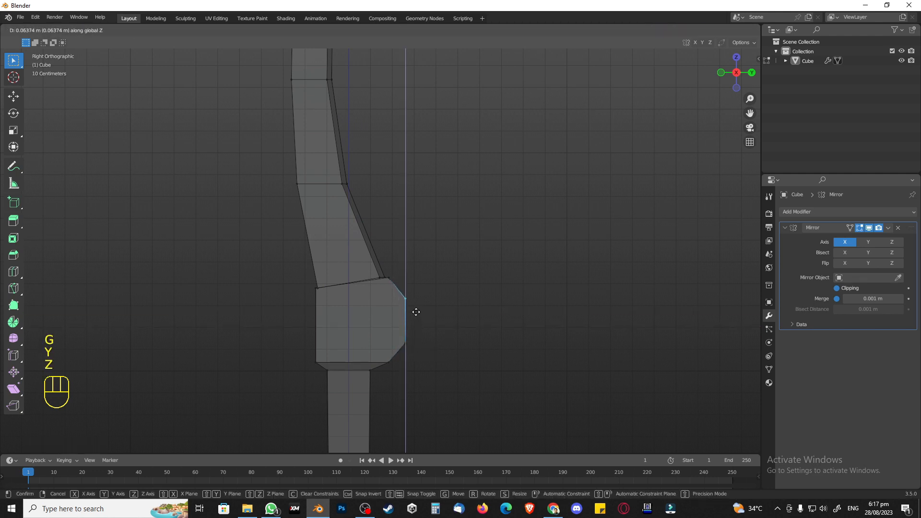
{"action": "left_click", "coordinate": [416, 311]}
{"action": "left_click", "coordinate": [417, 353]}
{"action": "key", "text": "g"}
{"action": "key", "text": "z"}
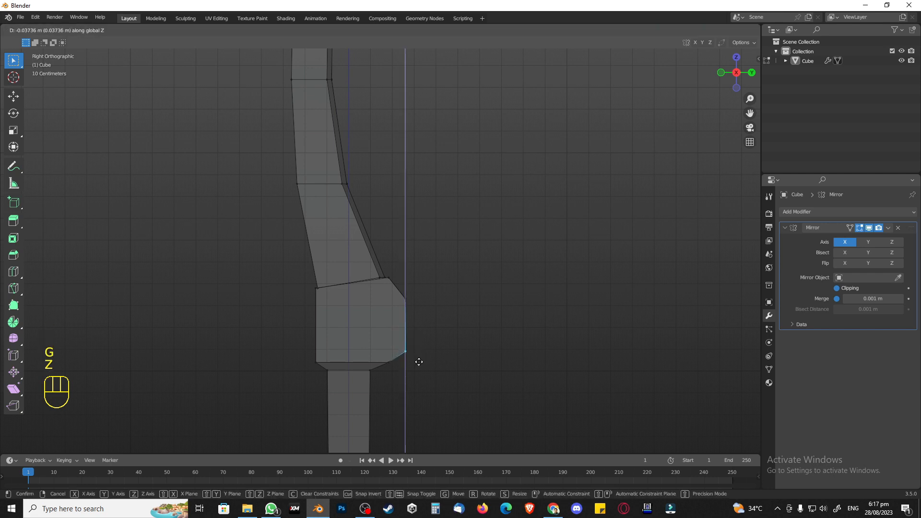
{"action": "left_click", "coordinate": [419, 363]}
Return to Object Mode with X-ray off and examine the figure from the front, ending at the top of the shoulders
{"action": "key", "text": "Tab"}
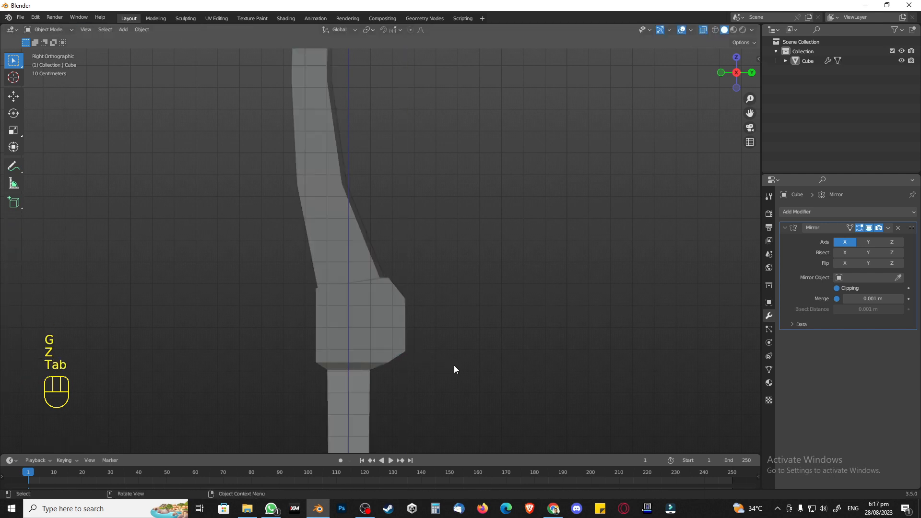
{"action": "middle_click_drag", "start_coordinate": [454, 365], "coordinate": [400, 375]}
{"action": "key", "text": "KP_1"}
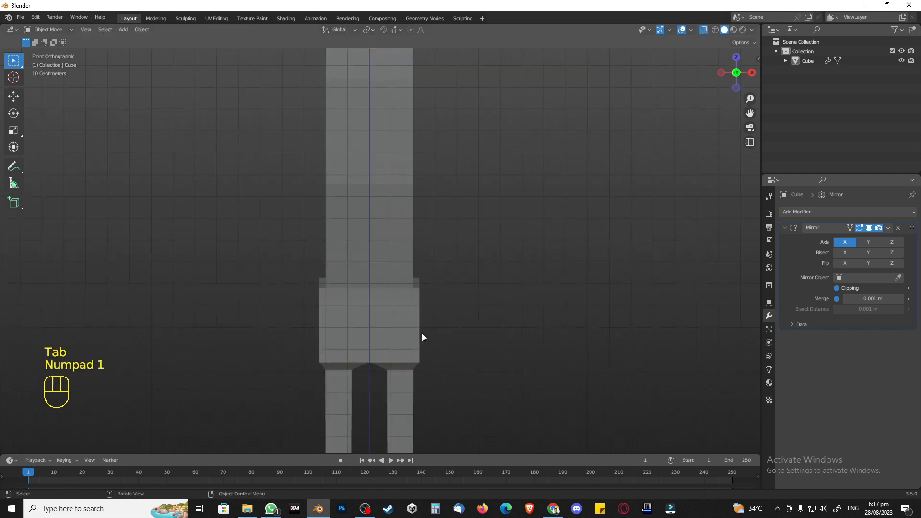
{"action": "scroll", "coordinate": [421, 312], "scroll_direction": "down", "scroll_amount": 4}
{"action": "scroll", "coordinate": [432, 278], "scroll_direction": "up", "scroll_amount": 4, "text": "shift"}
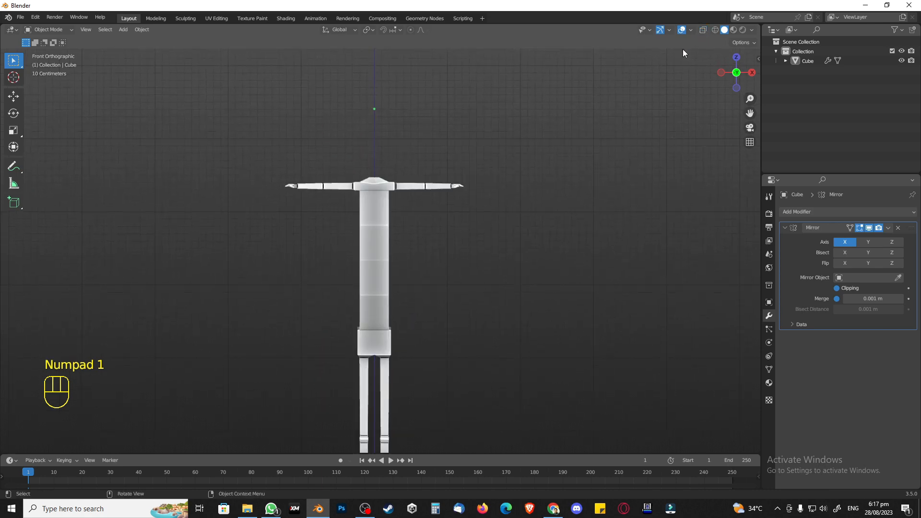
{"action": "scroll", "coordinate": [397, 259], "scroll_direction": "up", "scroll_amount": 5}
{"action": "scroll", "coordinate": [396, 260], "scroll_direction": "up", "scroll_amount": 4, "text": "shift"}
{"action": "scroll", "coordinate": [399, 350], "scroll_direction": "up", "scroll_amount": 3}
{"action": "scroll", "coordinate": [370, 235], "scroll_direction": "up", "scroll_amount": 2, "text": "shift"}
{"action": "scroll", "coordinate": [369, 235], "scroll_direction": "up", "scroll_amount": 2}
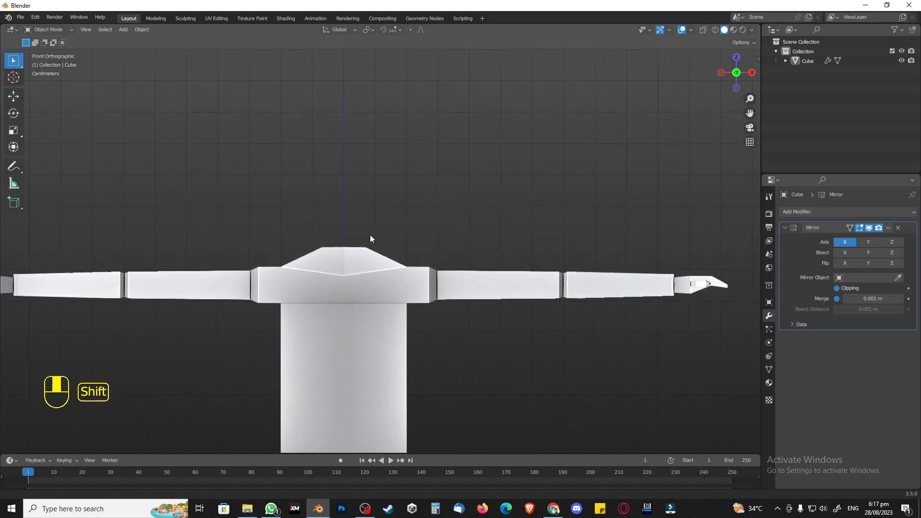
{"action": "middle_click_drag", "start_coordinate": [370, 235], "coordinate": [362, 307]}
Extrude the top face between the shoulders upward by about 0.07 m to start the neck
{"action": "key", "text": "Tab"}
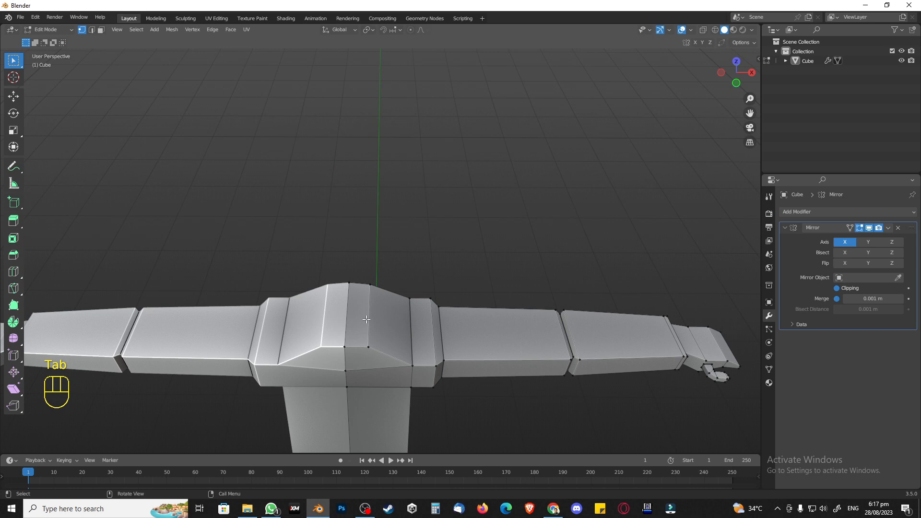
{"action": "key", "text": "3"}
{"action": "key", "text": "KP_1"}
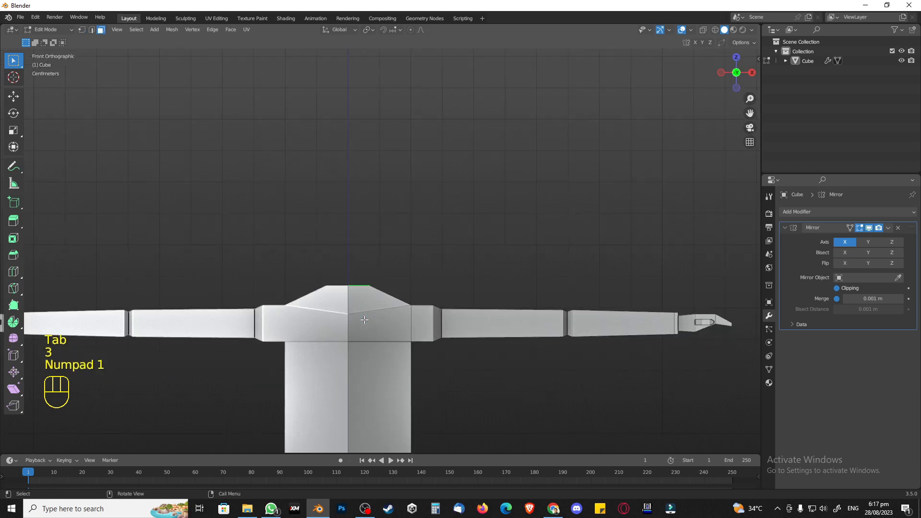
{"action": "key", "text": "e"}
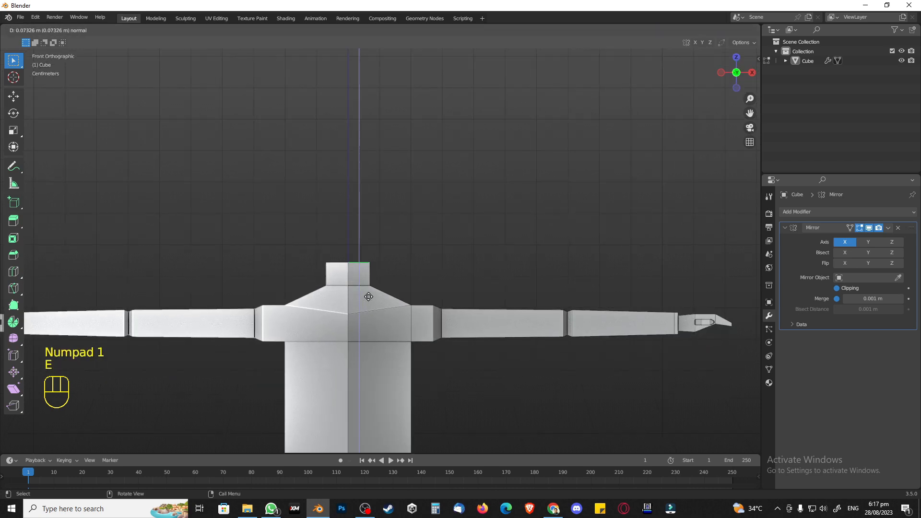
{"action": "left_click", "coordinate": [368, 297]}
Extrude the neck's top face upward a short distance and scale it down to taper the neck
{"action": "key", "text": "e"}
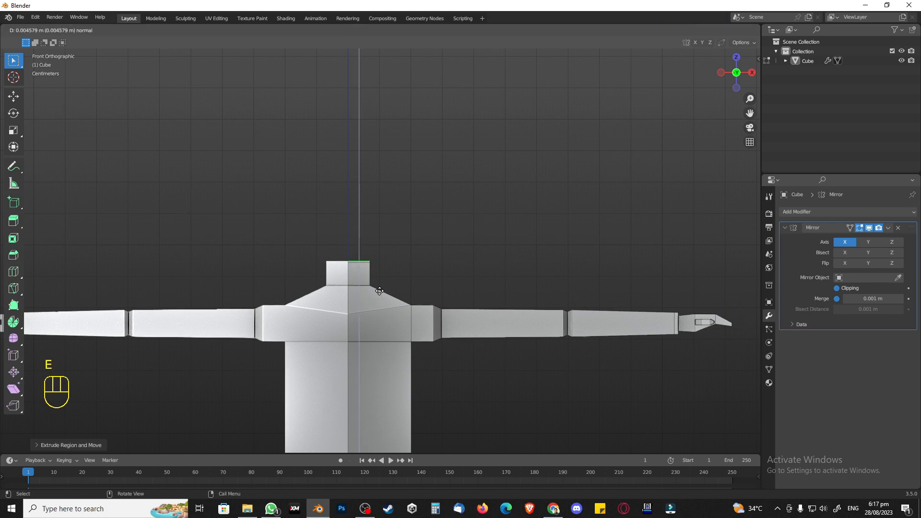
{"action": "key", "text": "s"}
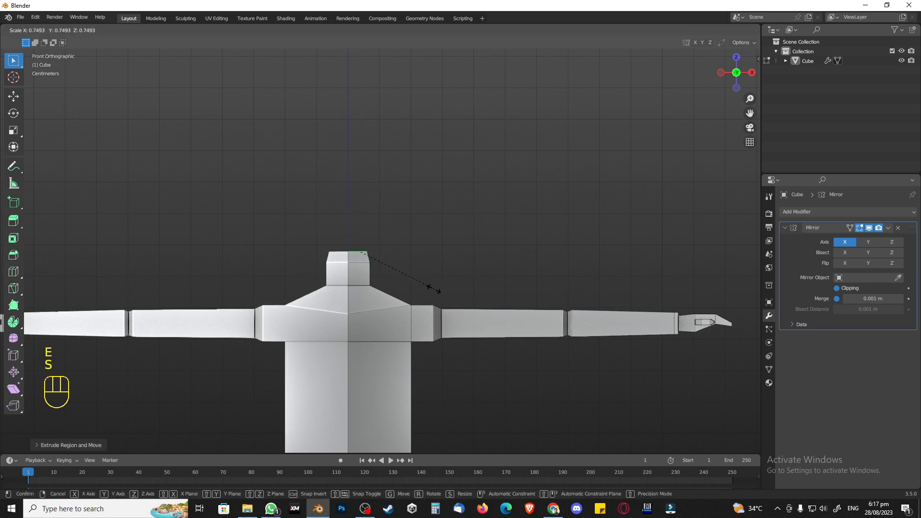
{"action": "left_click", "coordinate": [420, 272]}
{"action": "middle_click_drag", "start_coordinate": [420, 272], "coordinate": [381, 280]}
{"action": "scroll", "coordinate": [339, 304], "scroll_direction": "up", "scroll_amount": 4}
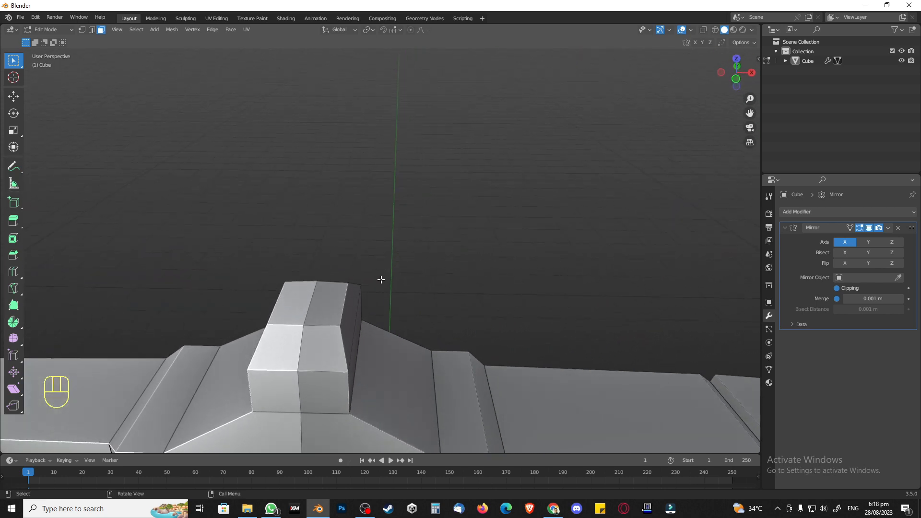
Extrude the top face of the neck in place and scale it outward to form the base of the head
{"action": "left_click", "coordinate": [320, 311]}
{"action": "middle_click_drag", "start_coordinate": [320, 310], "coordinate": [349, 325]}
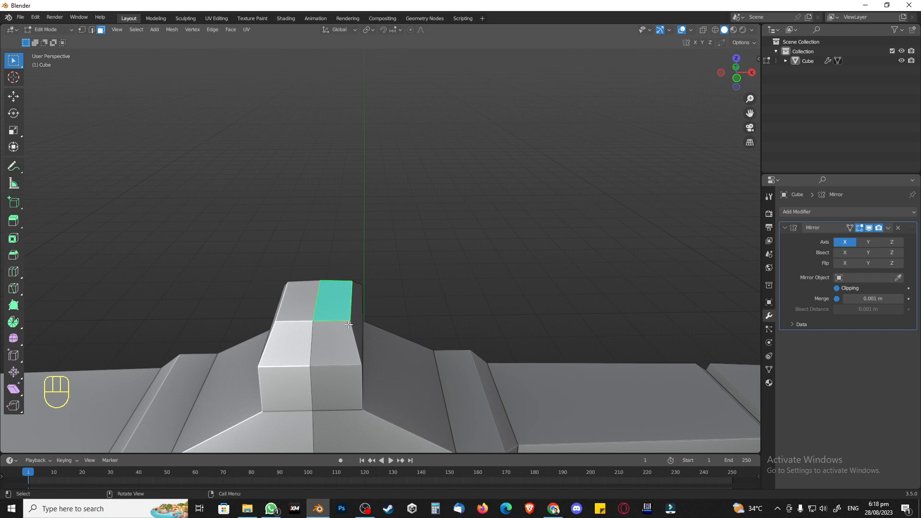
{"action": "scroll", "coordinate": [348, 325], "scroll_direction": "down", "scroll_amount": 3}
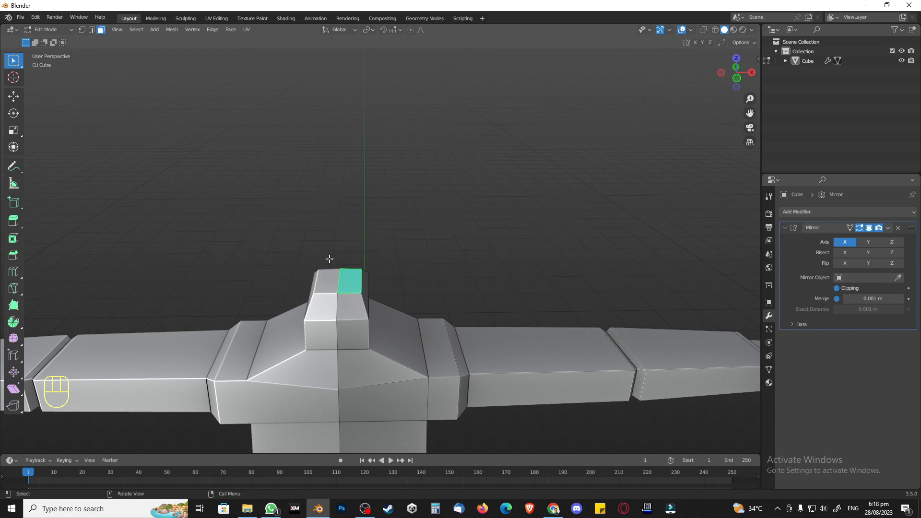
{"action": "key", "text": "e"}
{"action": "key", "text": "s"}
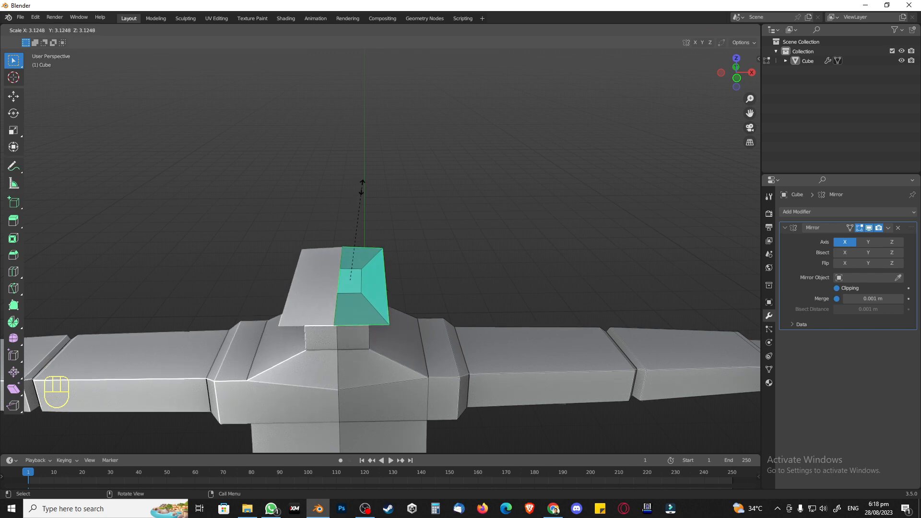
{"action": "left_click", "coordinate": [373, 206]}
Extrude the widened face upward to create a block for the head
{"action": "middle_click_drag", "start_coordinate": [372, 206], "coordinate": [395, 264]}
{"action": "key", "text": "KP_1"}
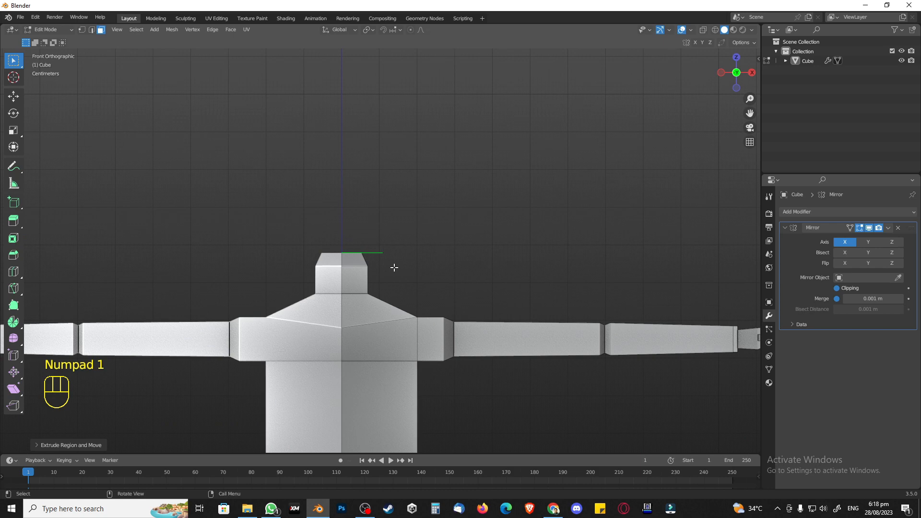
{"action": "key", "text": "e"}
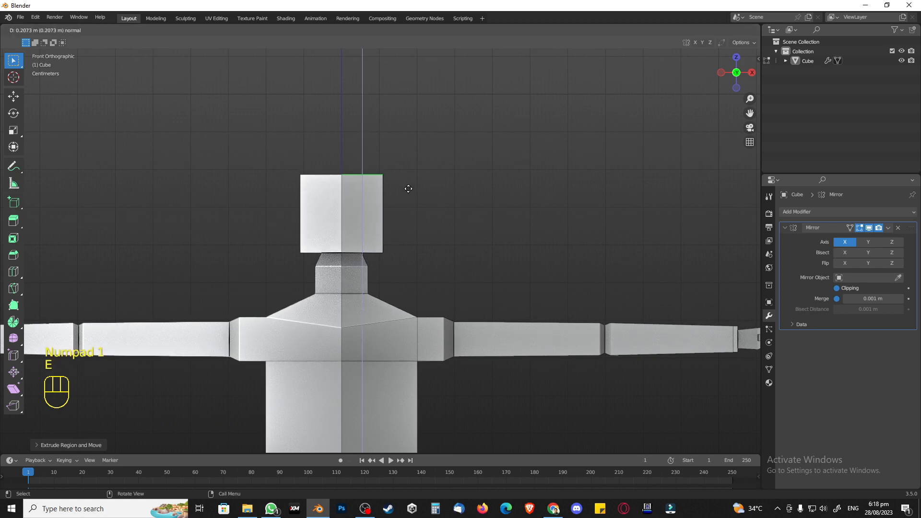
{"action": "left_click", "coordinate": [419, 146]}
With X-ray on in side view, move the head's front vertices backward along Y by about 0.12 m
{"action": "middle_click_drag", "start_coordinate": [447, 252], "coordinate": [357, 237]}
{"action": "key", "text": "Tab"}
{"action": "key", "text": "Tab"}
{"action": "key", "text": "1"}
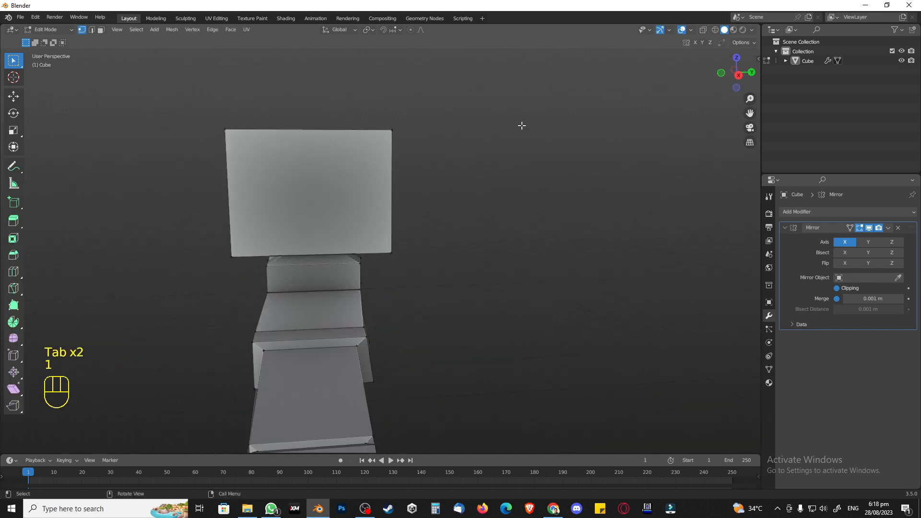
{"action": "left_click", "coordinate": [704, 30]}
{"action": "key", "text": "KP_3"}
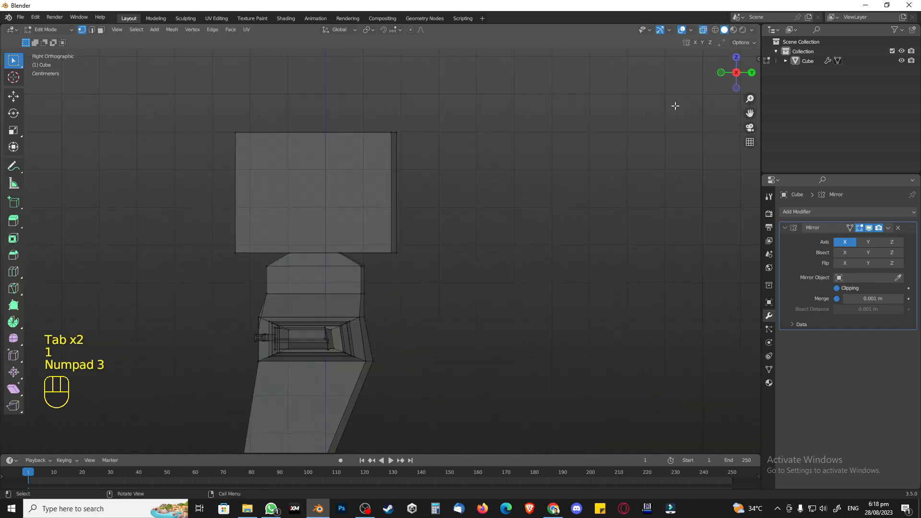
{"action": "left_click_drag", "start_coordinate": [210, 111], "coordinate": [251, 268]}
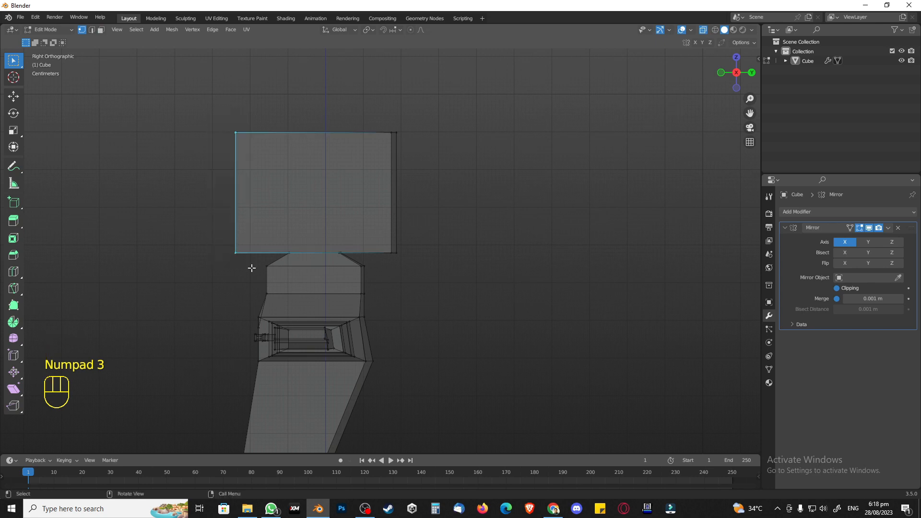
{"action": "key", "text": "g"}
{"action": "key", "text": "y"}
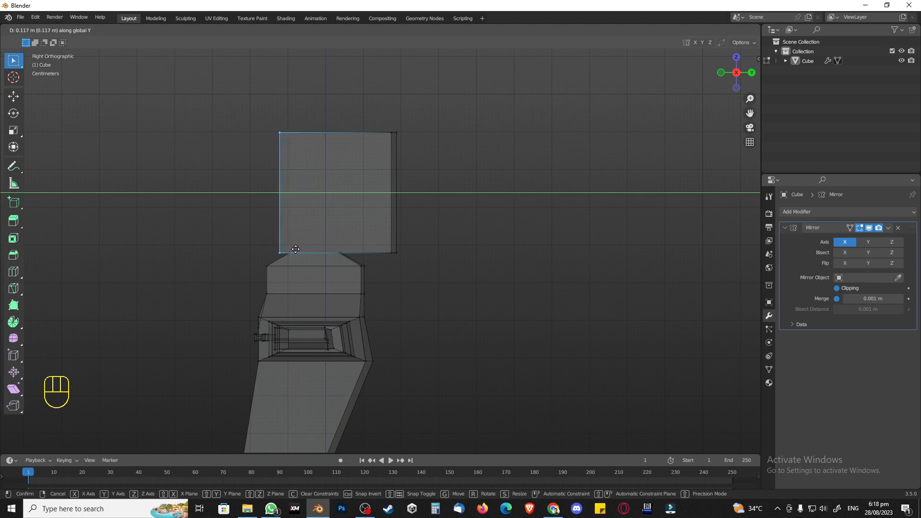
{"action": "left_click", "coordinate": [295, 249]}
Lower the front and back vertices of the neck's upper edge along Z and scale them inward to about 0.53
{"action": "mouse_move", "coordinate": [372, 286]}
{"action": "middle_mouse_down"}
{"action": "mouse_move", "coordinate": [409, 283]}
{"action": "mouse_move", "coordinate": [376, 309]}
{"action": "mouse_move", "coordinate": [381, 326]}
{"action": "mouse_move", "coordinate": [411, 312]}
{"action": "mouse_move", "coordinate": [432, 269]}
{"action": "mouse_move", "coordinate": [368, 322]}
{"action": "mouse_move", "coordinate": [373, 304]}
{"action": "mouse_move", "coordinate": [404, 294]}
{"action": "mouse_move", "coordinate": [376, 290]}
{"action": "middle_mouse_up"}
{"action": "left_click", "coordinate": [269, 267]}
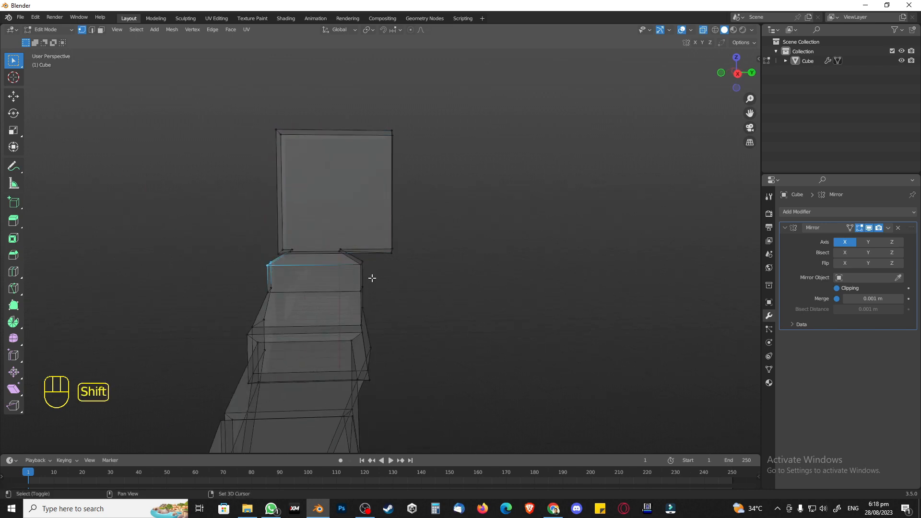
{"action": "left_click", "coordinate": [355, 263], "text": "shift"}
{"action": "key", "text": "g"}
{"action": "key", "text": "z"}
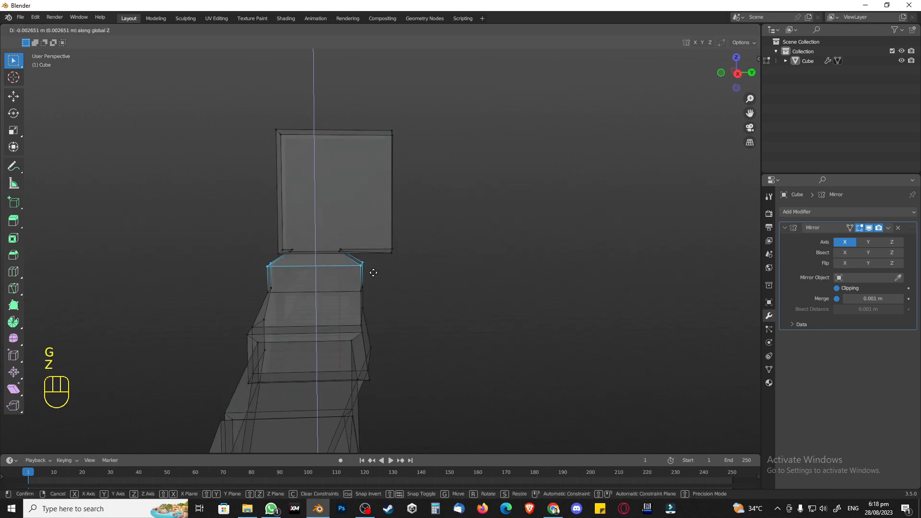
{"action": "left_click", "coordinate": [371, 280]}
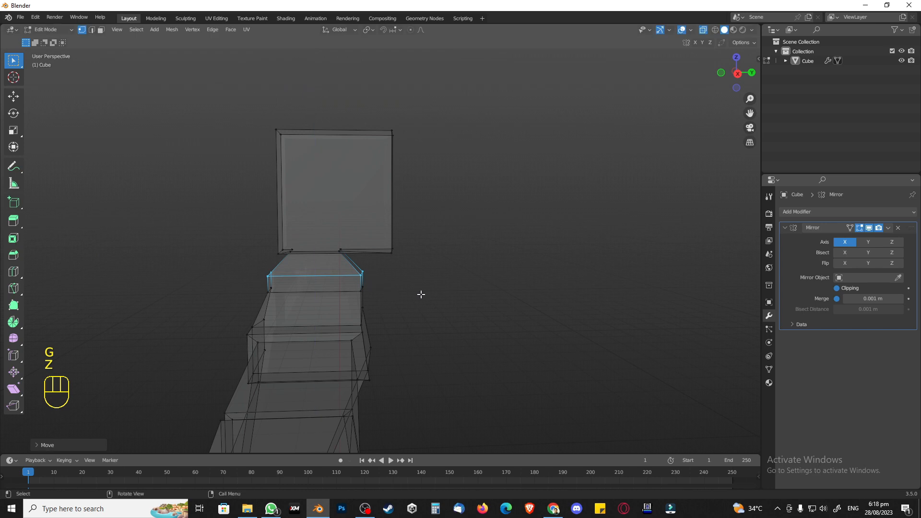
{"action": "key", "text": "s"}
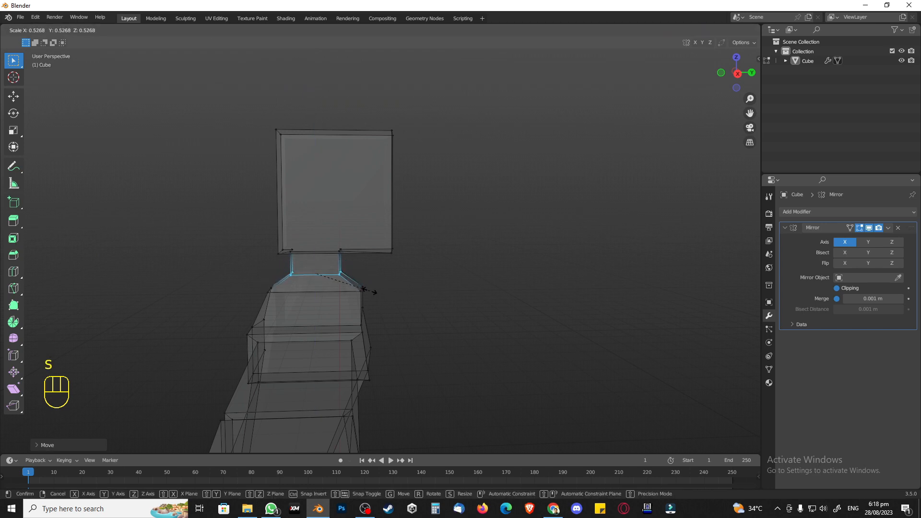
{"action": "left_click", "coordinate": [363, 288]}
Scale the front and back vertices where the neck joins the head inward to narrow the neck top
{"action": "middle_click_drag", "start_coordinate": [363, 288], "coordinate": [396, 323]}
{"action": "left_click", "coordinate": [294, 241]}
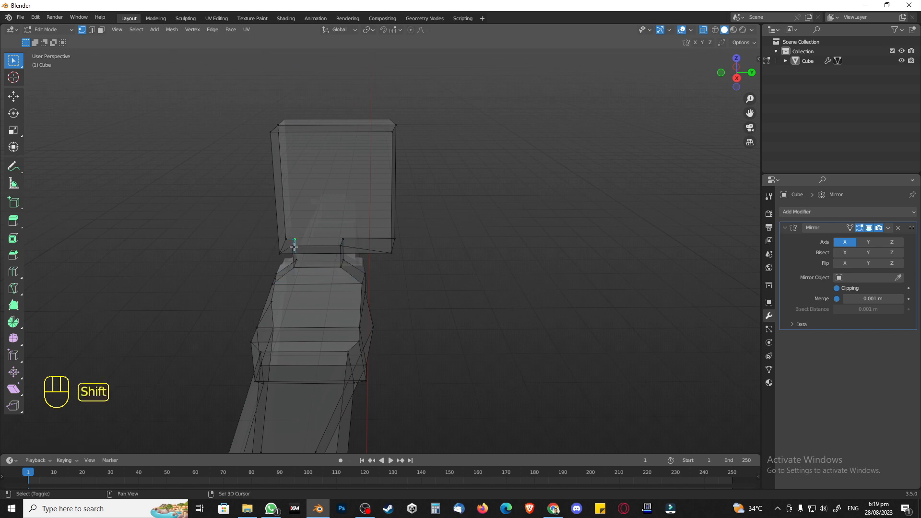
{"action": "left_click", "coordinate": [341, 242], "text": "shift"}
{"action": "key", "text": "s"}
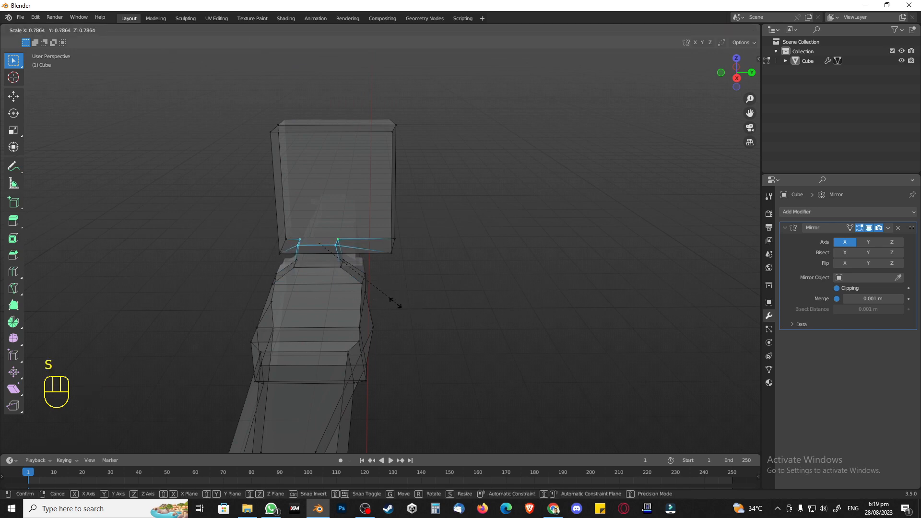
{"action": "left_click", "coordinate": [365, 274]}
{"action": "left_click", "coordinate": [438, 287]}
In side view, move the head's back vertices forward along Y by about 0.15 m
{"action": "middle_click_drag", "start_coordinate": [433, 296], "coordinate": [407, 288]}
{"action": "left_click_drag", "start_coordinate": [381, 123], "coordinate": [408, 256]}
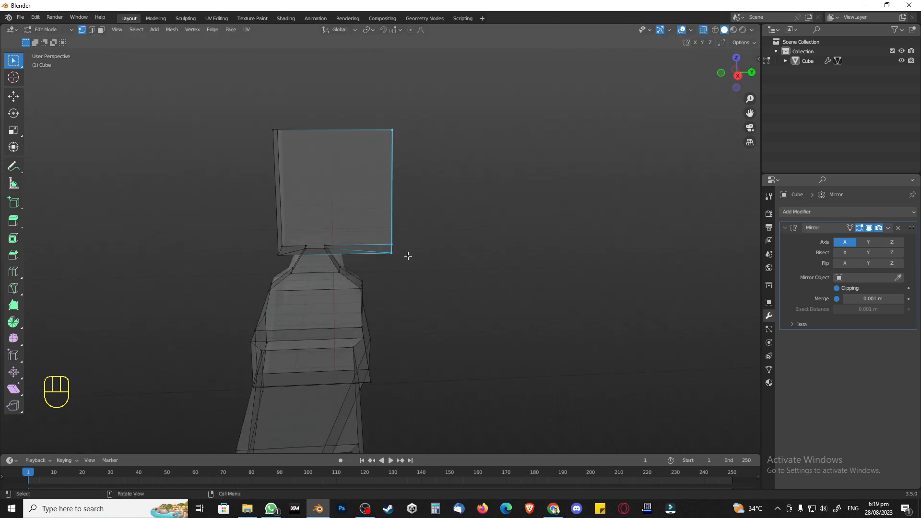
{"action": "key", "text": "KP_3"}
{"action": "key", "text": "g"}
{"action": "key", "text": "y"}
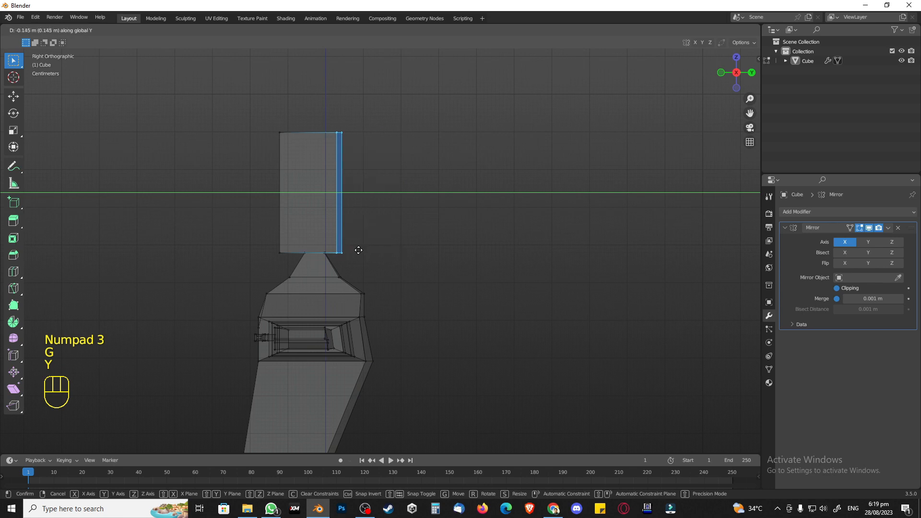
{"action": "left_click", "coordinate": [354, 250]}
Move the head's front vertices backward along Y by about 0.04 m to thin the block
{"action": "left_click_drag", "start_coordinate": [259, 108], "coordinate": [290, 263]}
{"action": "key", "text": "g"}
{"action": "key", "text": "y"}
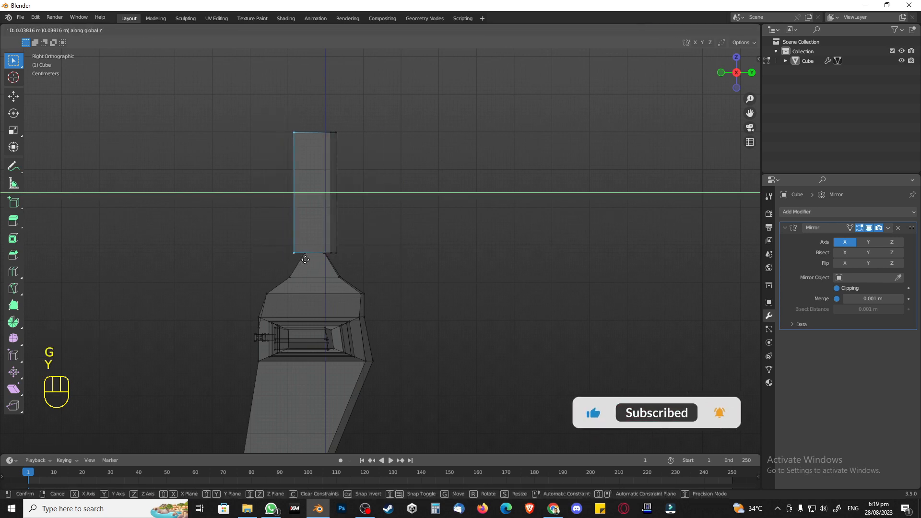
{"action": "left_click", "coordinate": [308, 260]}
{"action": "left_click", "coordinate": [373, 251]}
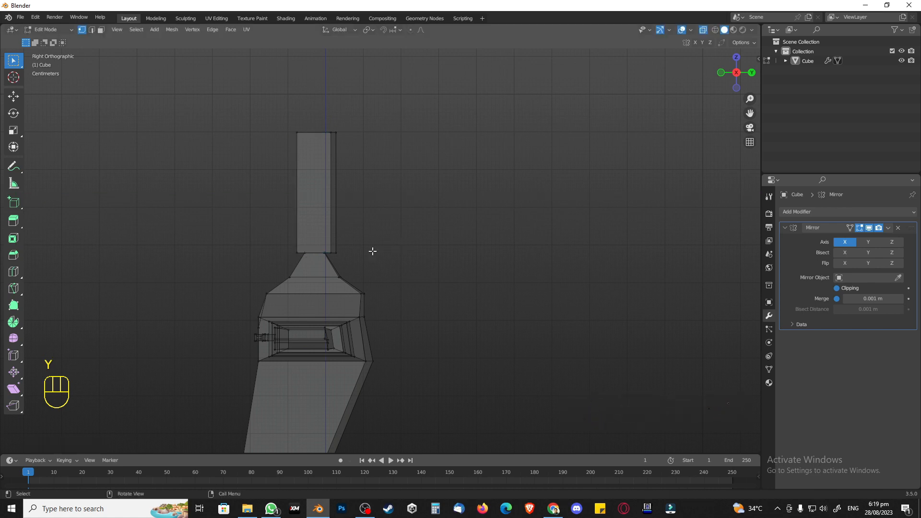
Move the back vertices where the neck joins the head forward along Y, the second by about 0.02 m
{"action": "scroll", "coordinate": [354, 252], "scroll_direction": "down", "scroll_amount": 1}
{"action": "middle_click_drag", "start_coordinate": [365, 252], "coordinate": [369, 284]}
{"action": "scroll", "coordinate": [358, 249], "scroll_direction": "up", "scroll_amount": 6}
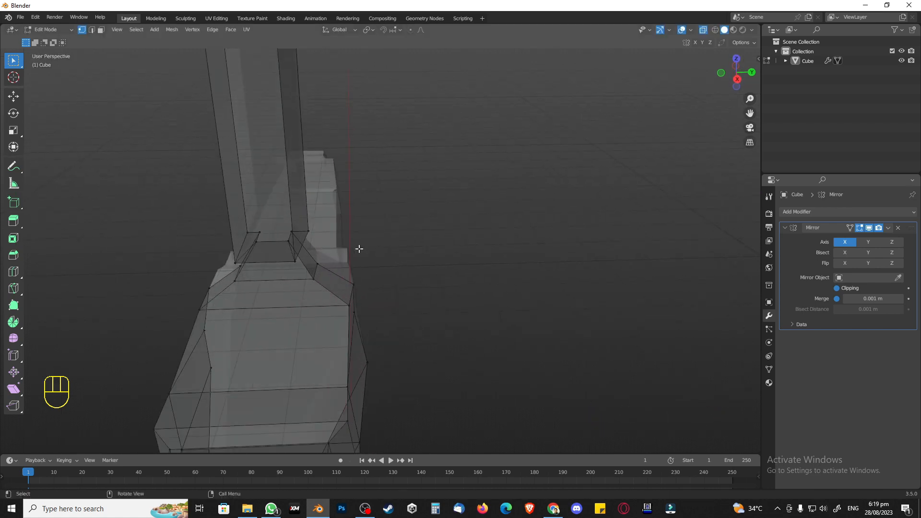
{"action": "middle_click_drag", "start_coordinate": [263, 267], "coordinate": [322, 286], "text": "shift"}
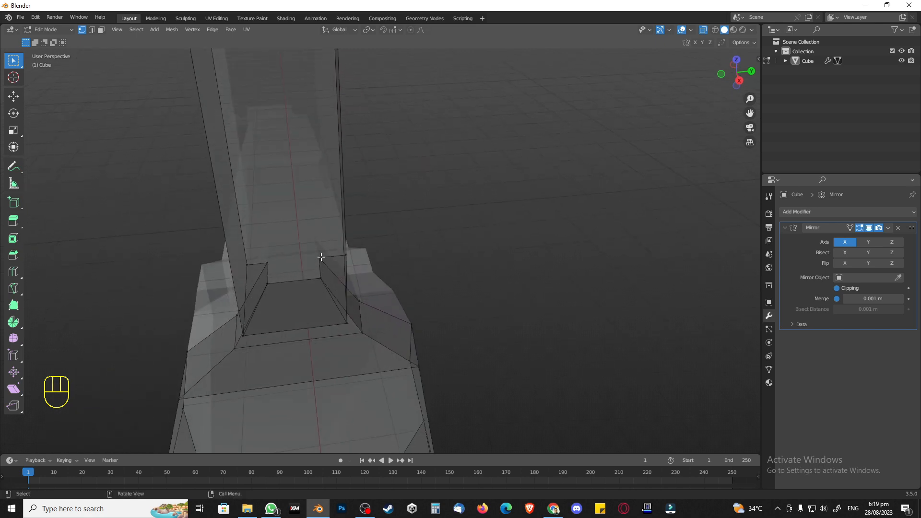
{"action": "key", "text": "g"}
{"action": "key", "text": "y"}
{"action": "left_click", "coordinate": [297, 260]}
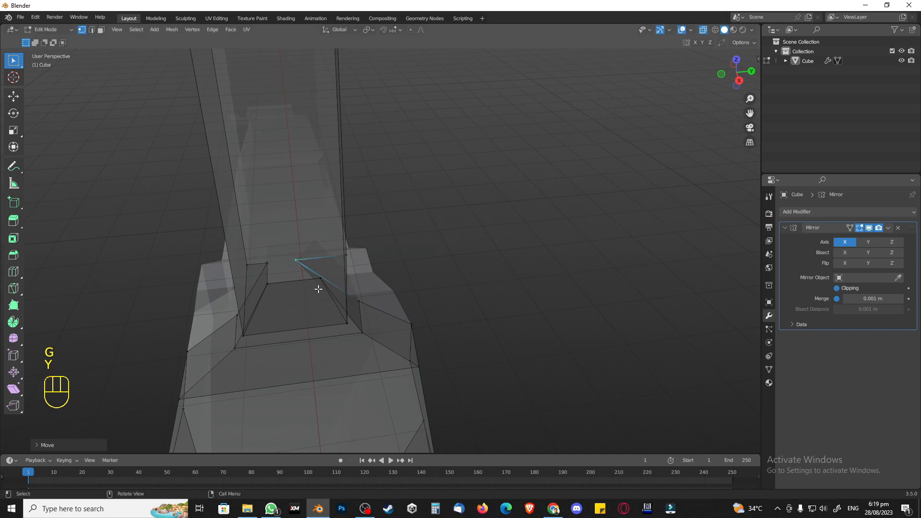
{"action": "key", "text": "g"}
{"action": "key", "text": "y"}
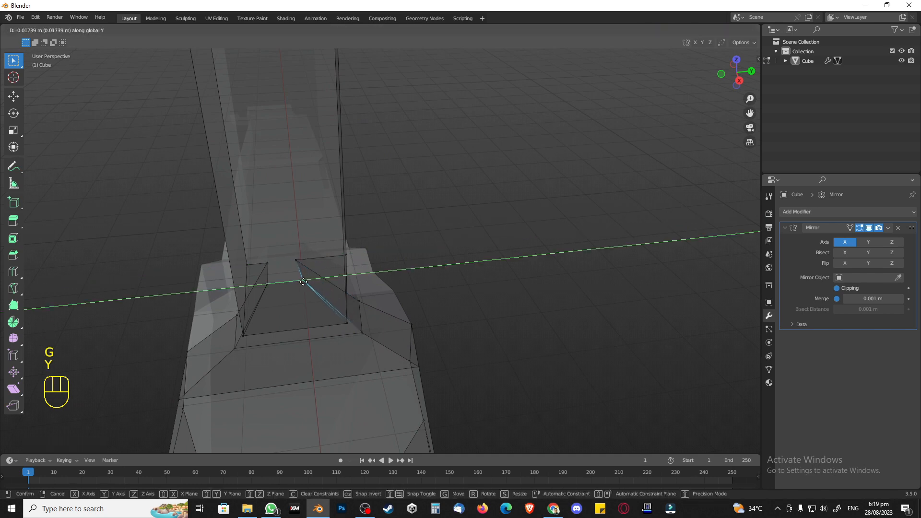
{"action": "left_click", "coordinate": [302, 283]}
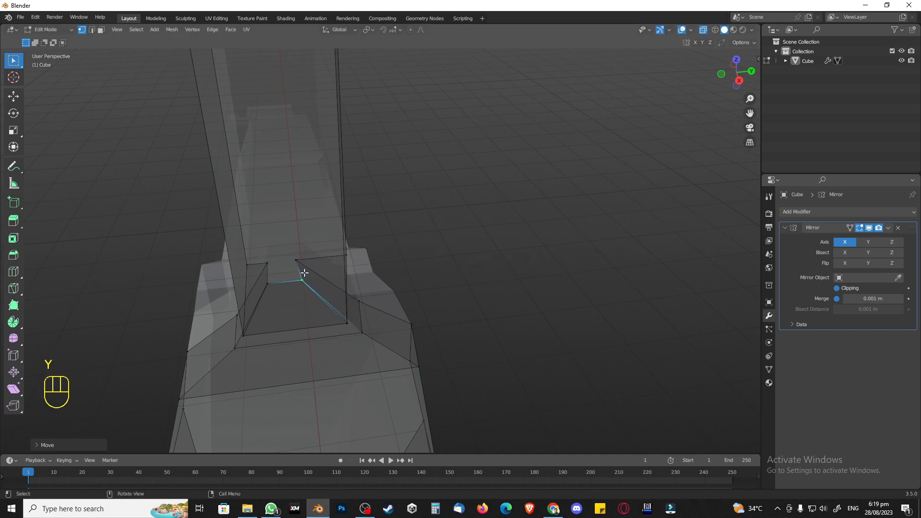
In side view, move the head's lower front corner vertex slightly forward along Y
{"action": "key", "text": "KP_3"}
{"action": "scroll", "coordinate": [343, 278], "scroll_direction": "down", "scroll_amount": 3}
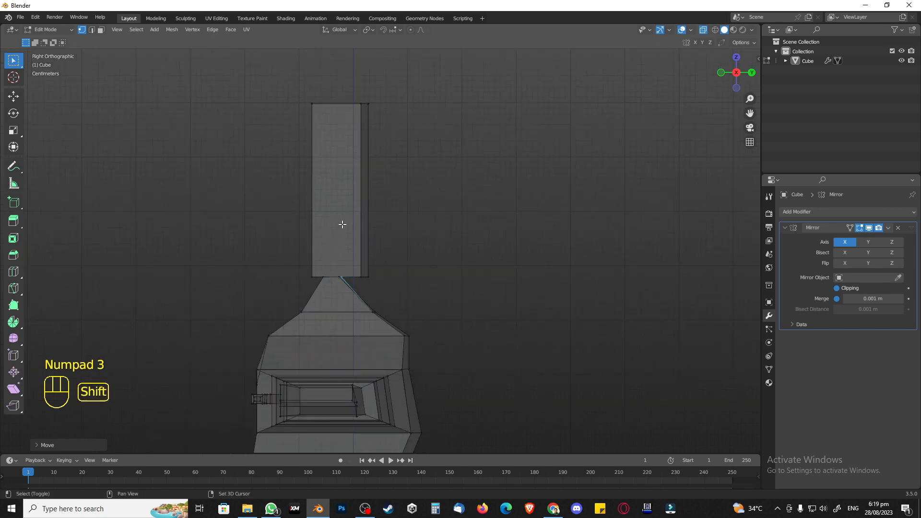
{"action": "middle_click_drag", "start_coordinate": [341, 222], "coordinate": [362, 250], "text": "shift"}
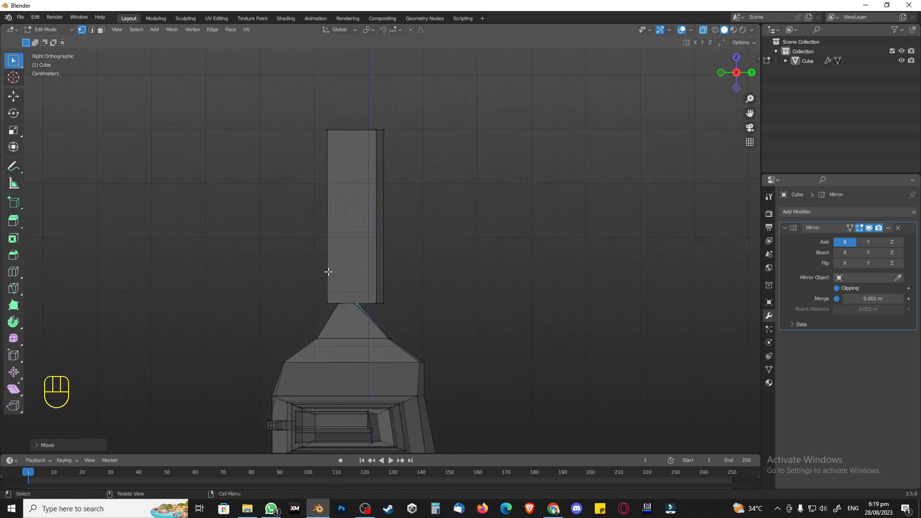
{"action": "left_click", "coordinate": [328, 304]}
{"action": "key", "text": "g"}
{"action": "key", "text": "y"}
{"action": "left_click", "coordinate": [326, 306]}
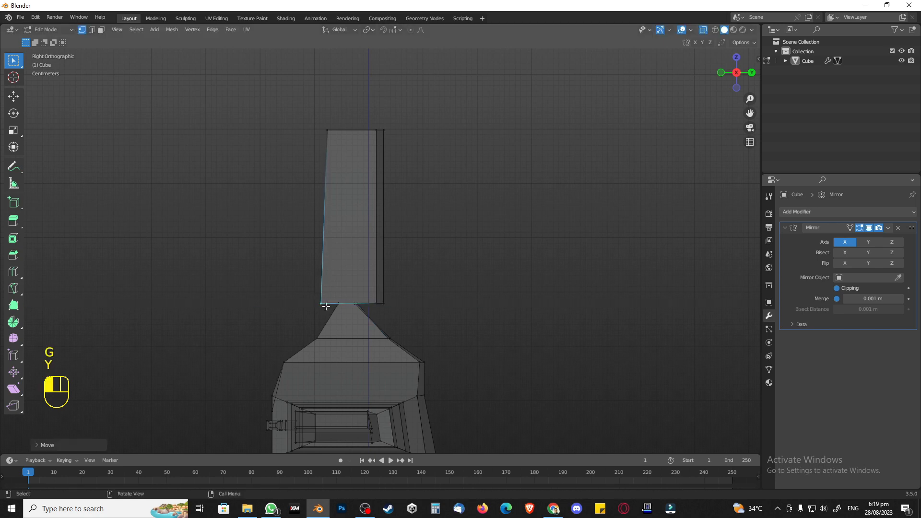
Move the head's upper front vertices forward along Y by about 0.025 m
{"action": "left_click_drag", "start_coordinate": [317, 118], "coordinate": [353, 160]}
{"action": "key", "text": "g"}
{"action": "key", "text": "y"}
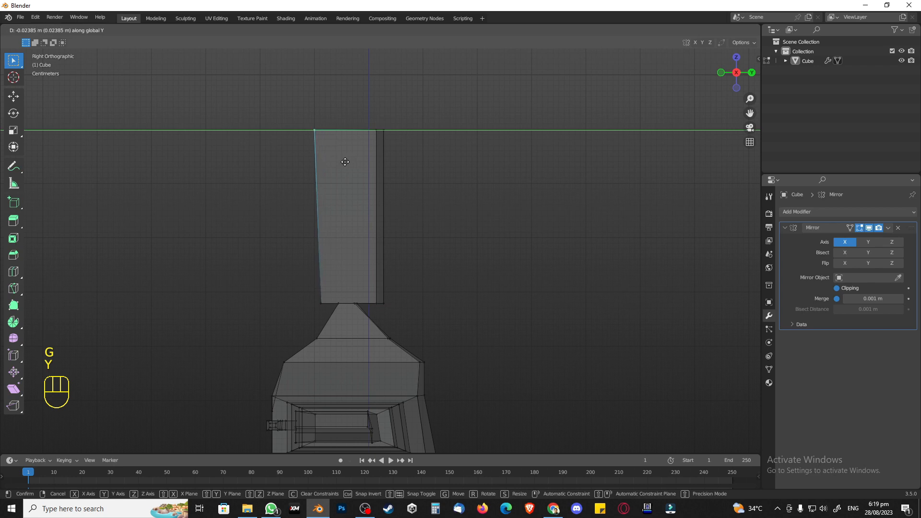
{"action": "left_click", "coordinate": [341, 160]}
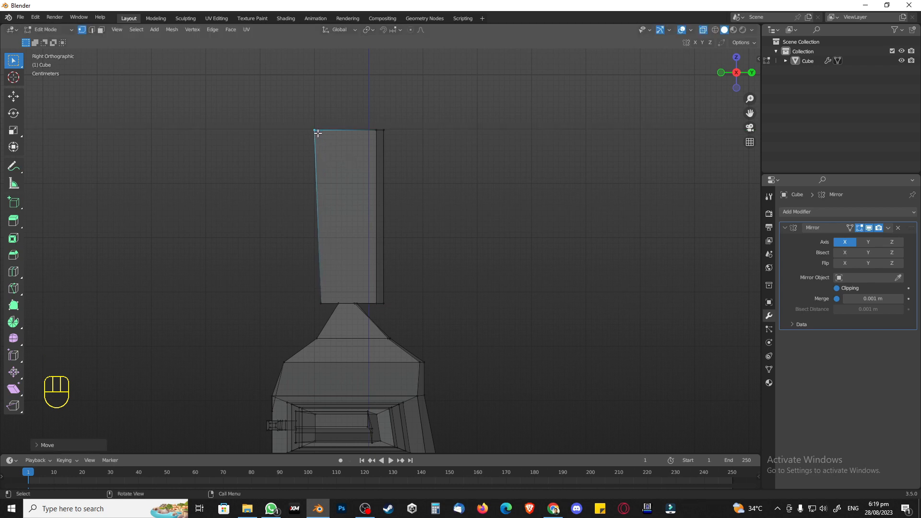
{"action": "left_click", "coordinate": [402, 175]}
Flatten the head's back vertices into one plane by scaling them to 0 along Y
{"action": "middle_click_drag", "start_coordinate": [405, 174], "coordinate": [423, 216]}
{"action": "key", "text": "KP_3"}
{"action": "key", "text": "KP_3"}
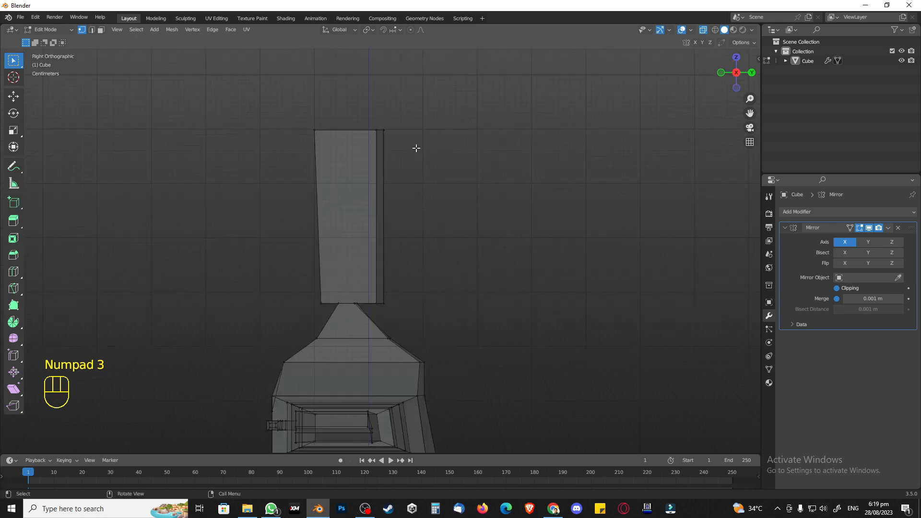
{"action": "left_click_drag", "start_coordinate": [372, 123], "coordinate": [403, 314]}
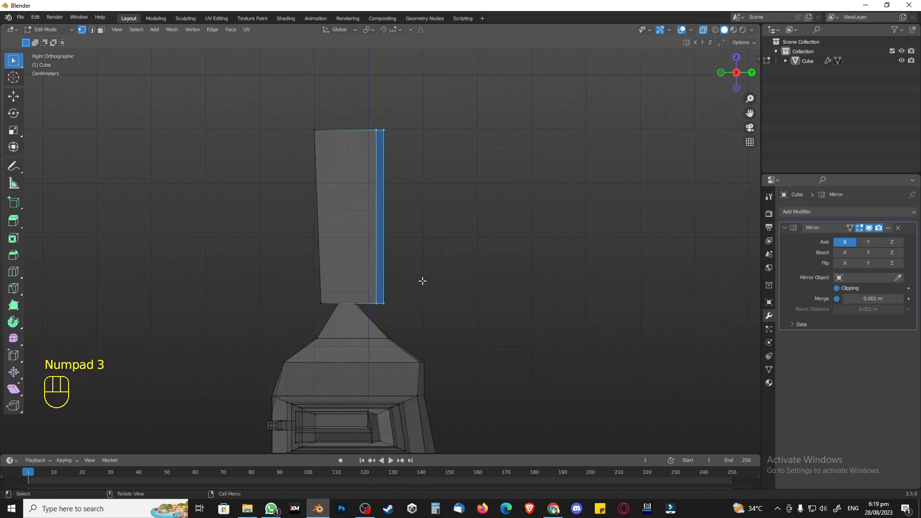
{"action": "key", "text": "s"}
{"action": "key", "text": "y"}
{"action": "key", "text": "KP_0"}
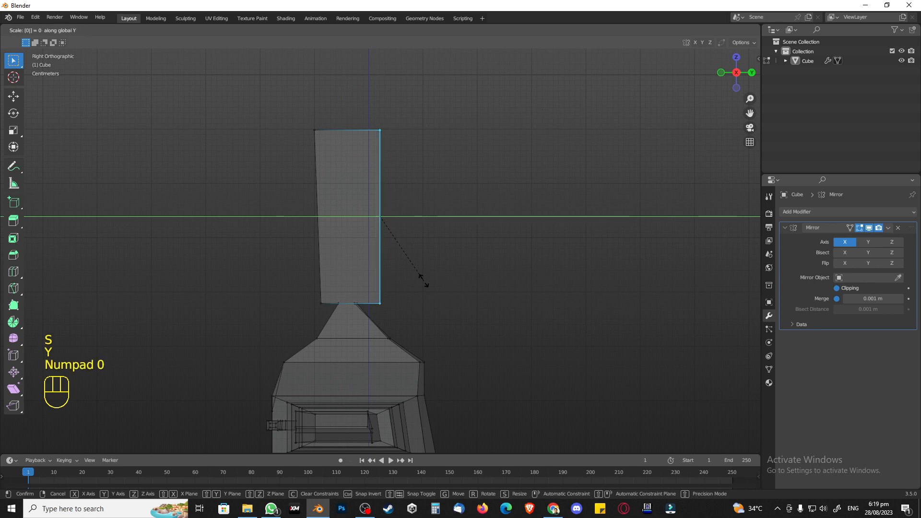
{"action": "key", "text": "KP_Enter"}
{"action": "left_click", "coordinate": [425, 280]}
Add three evenly spaced horizontal loop cuts across the head without sliding them
{"action": "key", "text": "ctrl+r"}
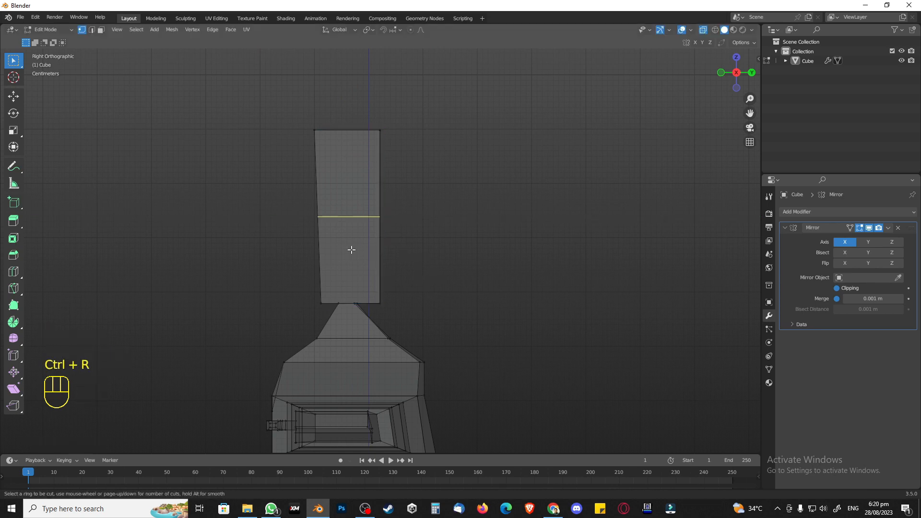
{"action": "key", "text": "3"}
{"action": "left_click", "coordinate": [352, 250]}
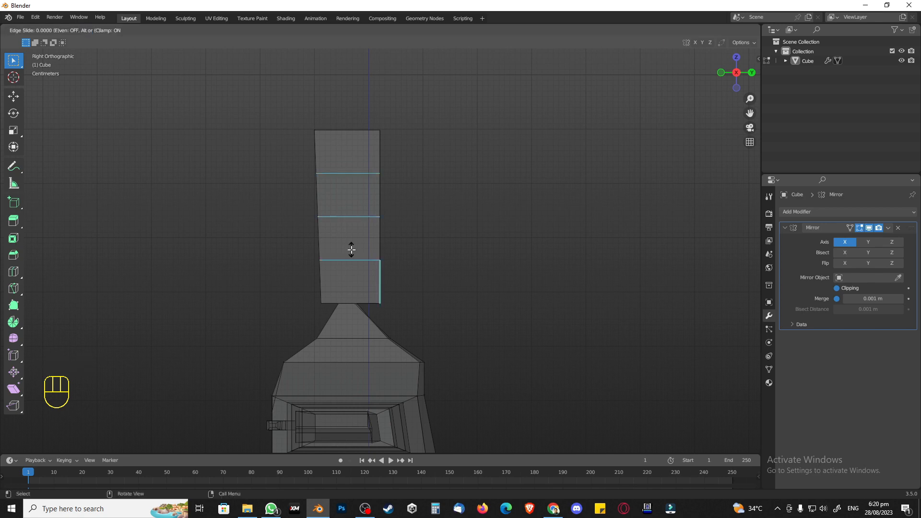
{"action": "right_click", "coordinate": [354, 249]}
{"action": "left_click", "coordinate": [417, 232]}
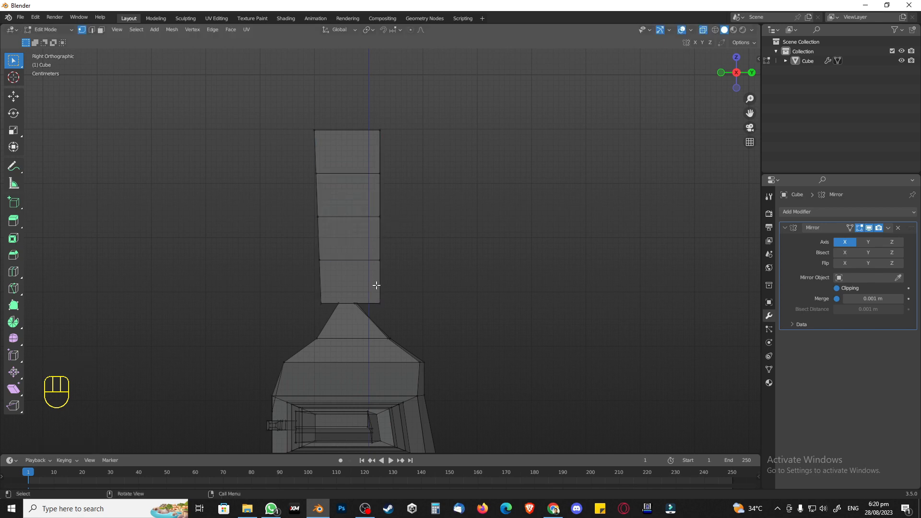
Move the front vertices of the head's lower and middle loops forward along Y by up to about 0.01 m
{"action": "scroll", "coordinate": [376, 285], "scroll_direction": "down", "scroll_amount": 8}
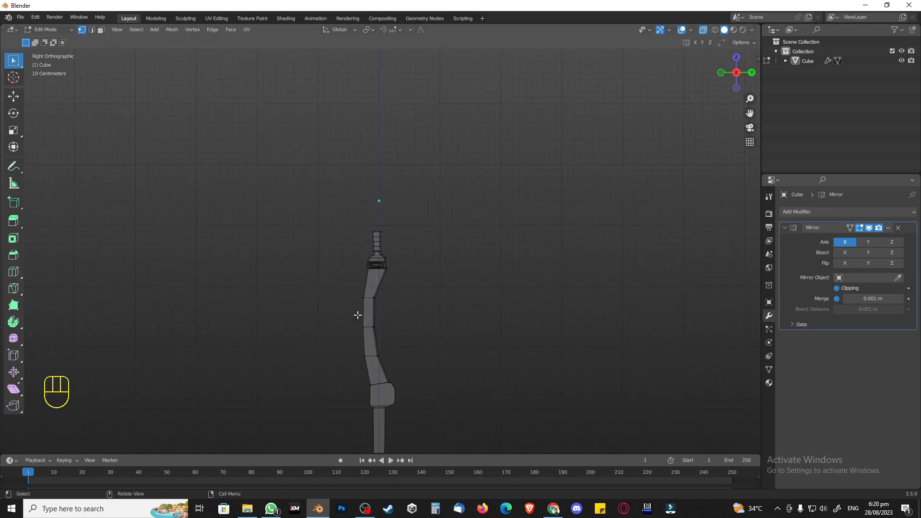
{"action": "scroll", "coordinate": [387, 249], "scroll_direction": "up", "scroll_amount": 8}
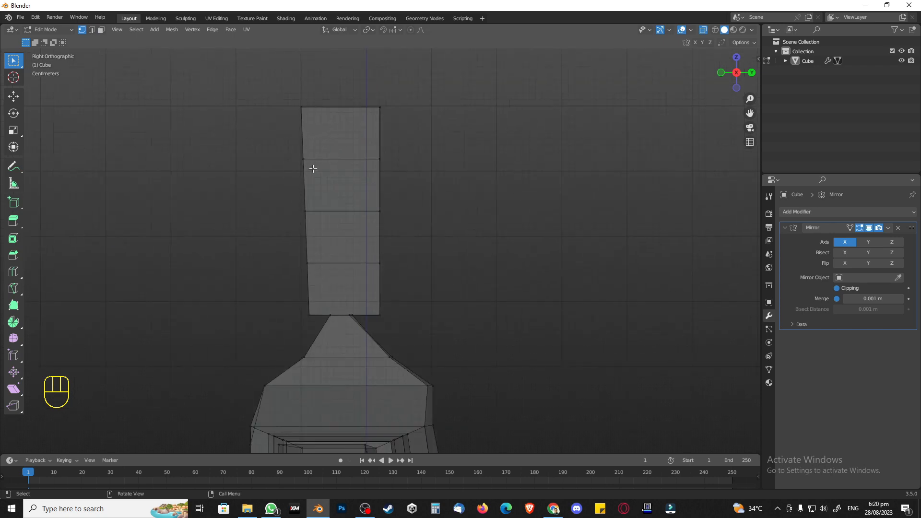
{"action": "left_click", "coordinate": [302, 262]}
{"action": "key", "text": "g"}
{"action": "key", "text": "y"}
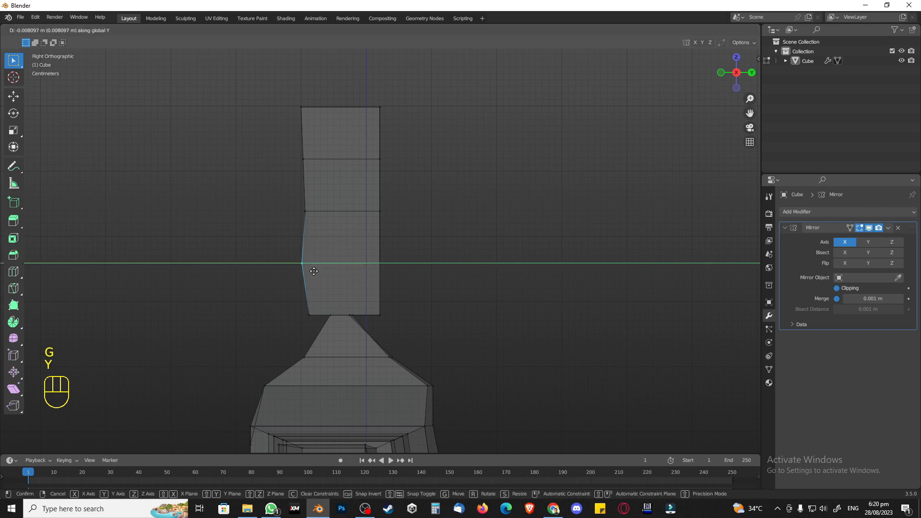
{"action": "left_click", "coordinate": [312, 271]}
{"action": "left_click", "coordinate": [303, 211]}
{"action": "key", "text": "g"}
{"action": "key", "text": "y"}
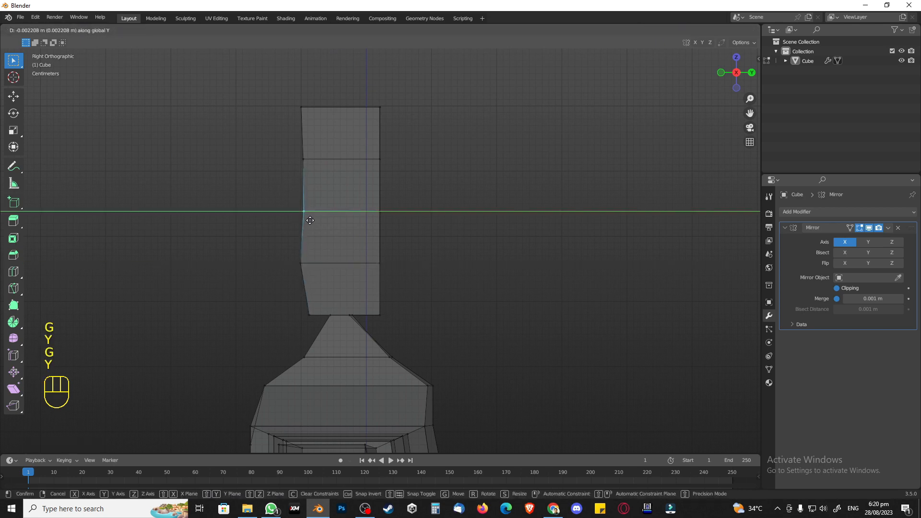
{"action": "left_click", "coordinate": [308, 221]}
Move the head's top front vertex backward along Y by about 0.03 m and shift the upper loop's front vertex slightly backward to round the forehead
{"action": "left_click", "coordinate": [304, 160]}
{"action": "key", "text": "g"}
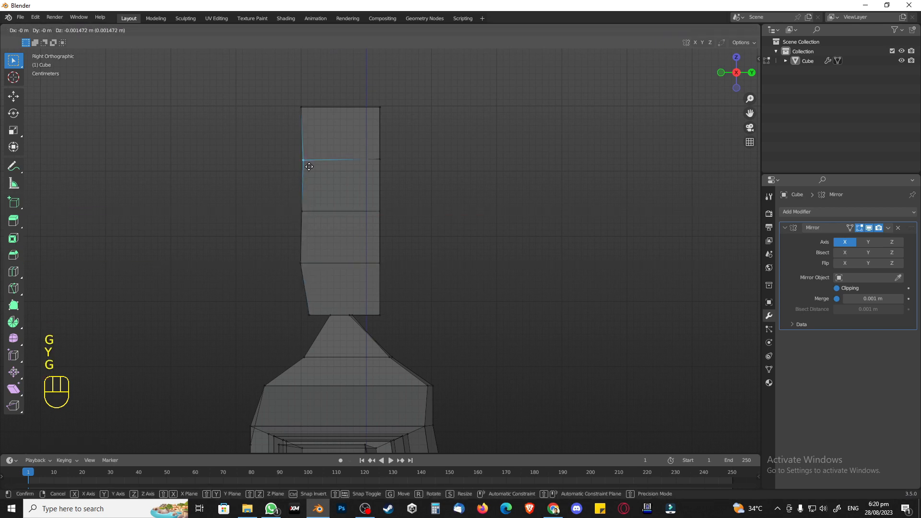
{"action": "left_click", "coordinate": [302, 128]}
{"action": "left_click", "coordinate": [297, 104]}
{"action": "key", "text": "g"}
{"action": "key", "text": "y"}
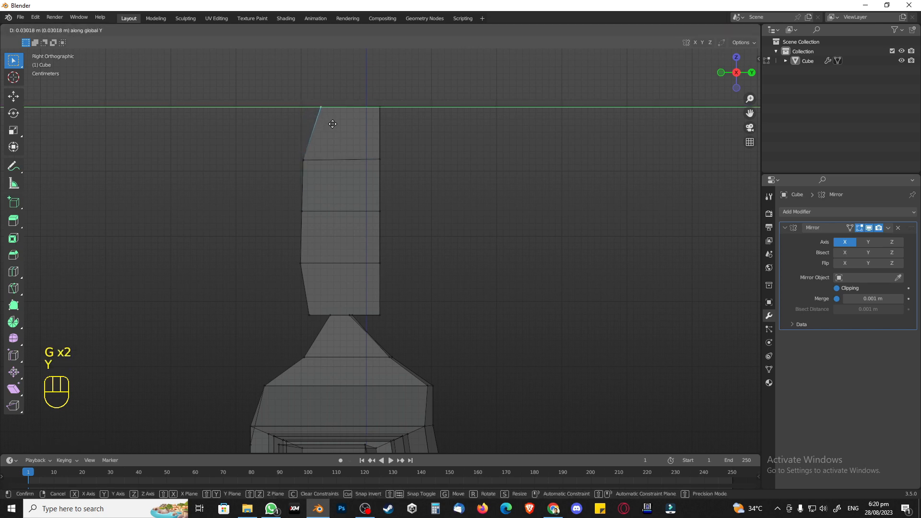
{"action": "left_click", "coordinate": [332, 123]}
{"action": "left_click", "coordinate": [303, 159]}
{"action": "key", "text": "g"}
{"action": "left_click", "coordinate": [302, 217]}
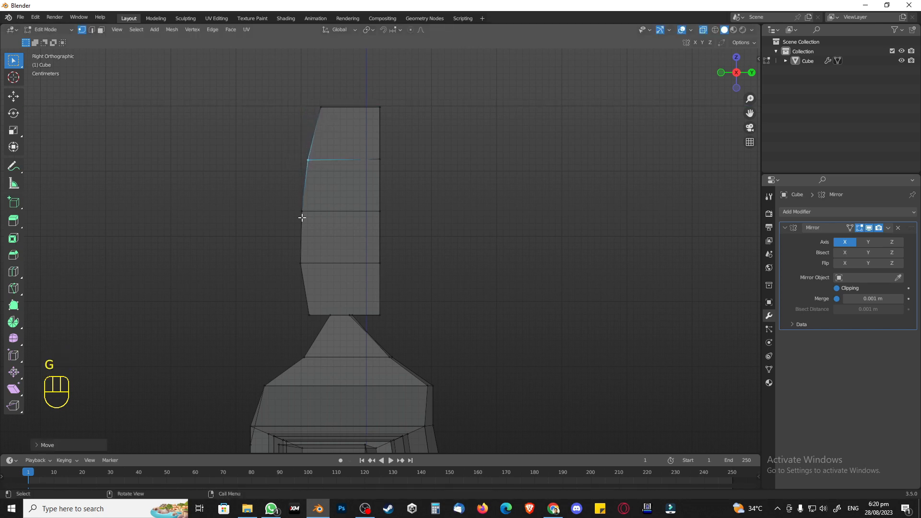
Nudge the front vertices of the head's middle and lower loops slightly backward to smooth the face curve
{"action": "left_click", "coordinate": [302, 211]}
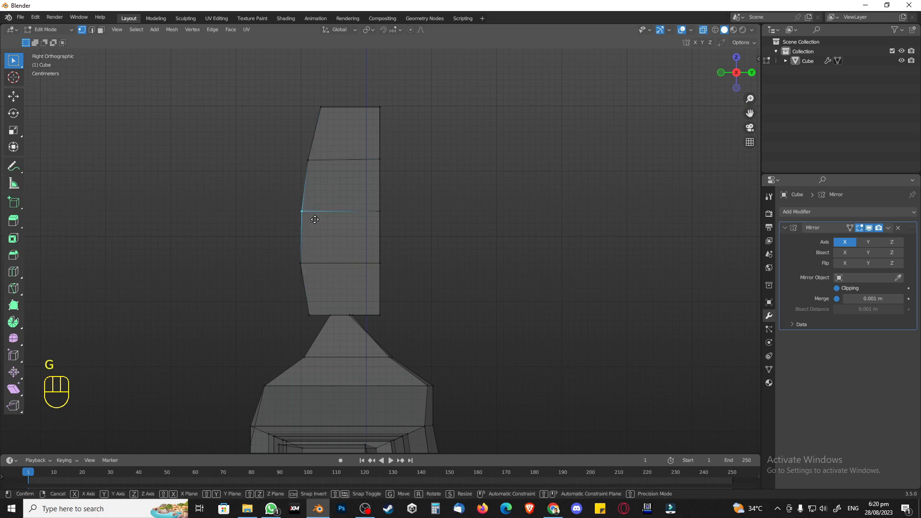
{"action": "key", "text": "g"}
{"action": "left_click", "coordinate": [303, 241]}
{"action": "left_click", "coordinate": [302, 263]}
{"action": "key", "text": "g"}
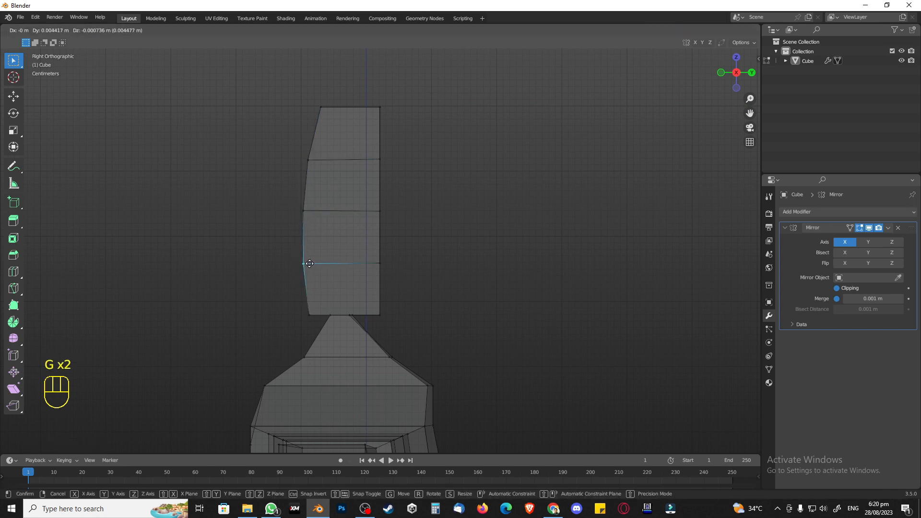
{"action": "left_click", "coordinate": [310, 264]}
{"action": "left_click", "coordinate": [380, 264]}
{"action": "key", "text": "g"}
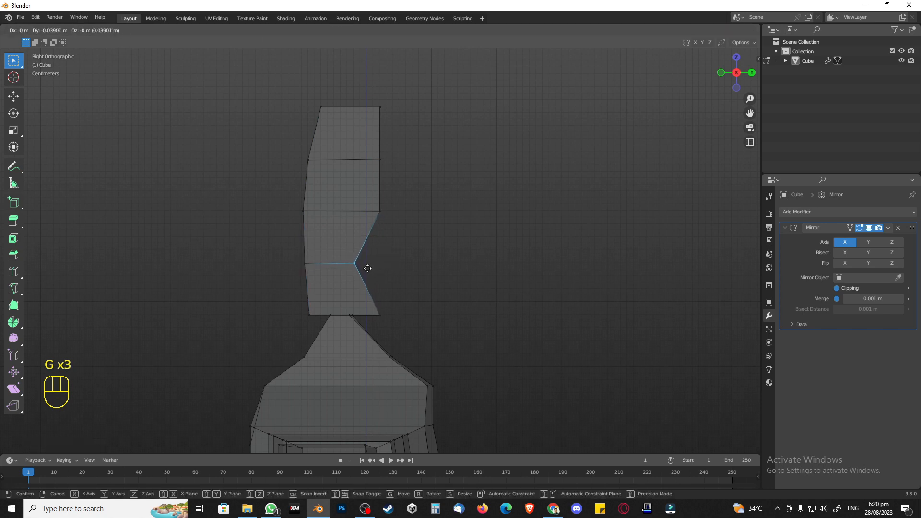
{"action": "key", "text": "ctrl+z"}
{"action": "key", "text": "g"}
{"action": "key", "text": "y"}
{"action": "key", "text": "Escape"}
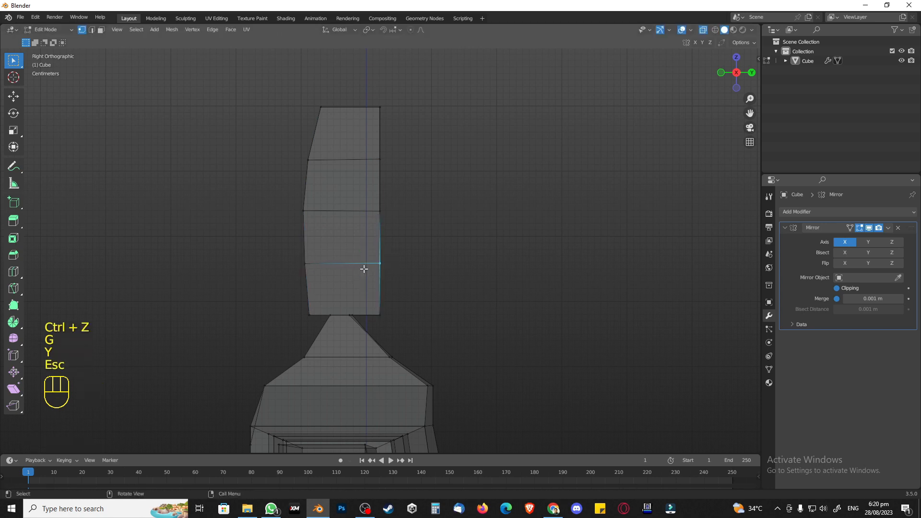
Move the back vertices of the head's lower and middle loops forward along Y, the middle one further, to hollow out the back
{"action": "key", "text": "g"}
{"action": "key", "text": "y"}
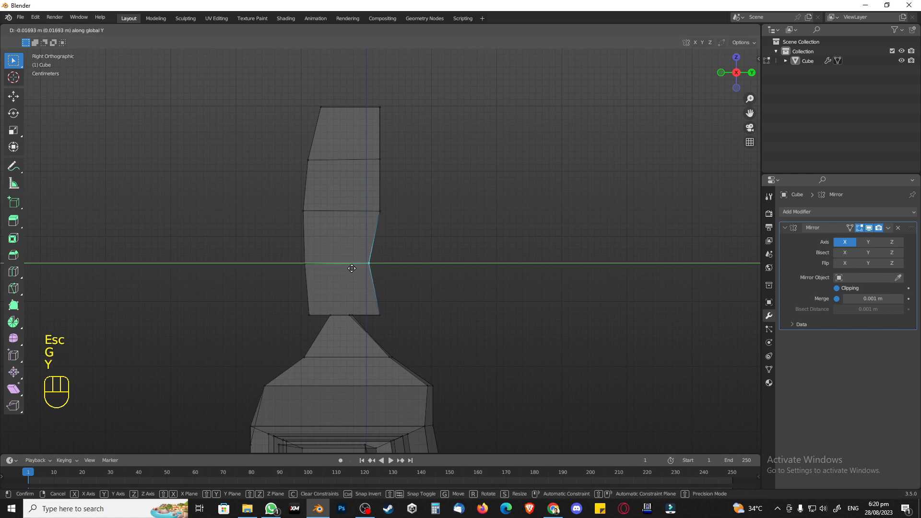
{"action": "left_click", "coordinate": [341, 268]}
{"action": "left_click", "coordinate": [365, 210]}
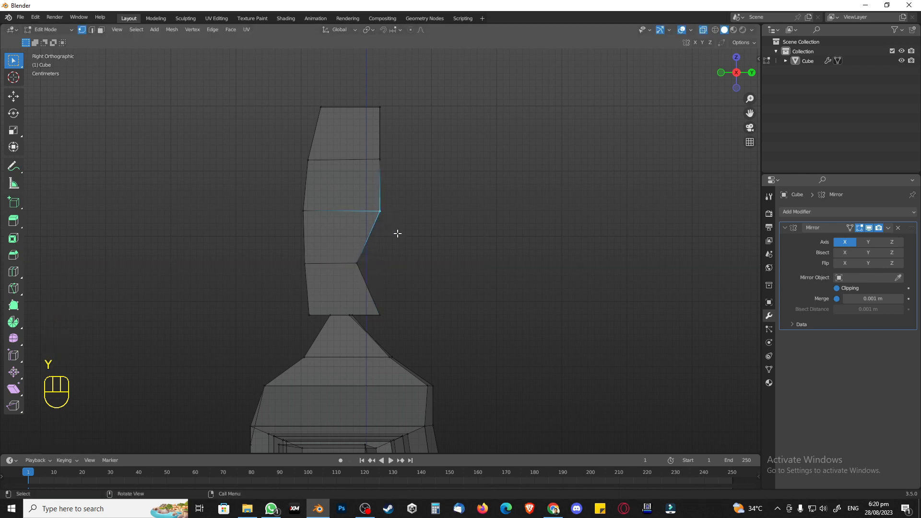
{"action": "key", "text": "g"}
{"action": "key", "text": "y"}
{"action": "left_click", "coordinate": [367, 234]}
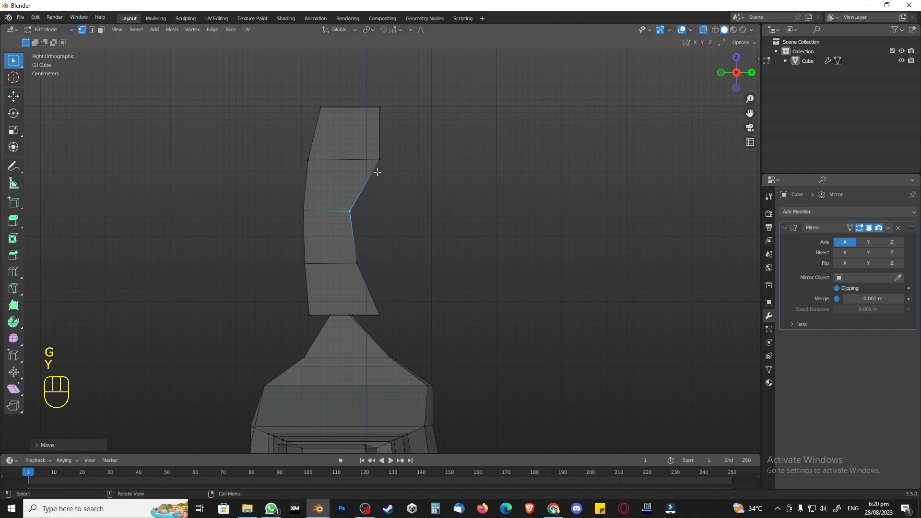
Move the back vertices of the head's upper loop and top edge forward along Y by about 0.04 m and 0.02 m
{"action": "left_click", "coordinate": [373, 156]}
{"action": "key", "text": "g"}
{"action": "key", "text": "y"}
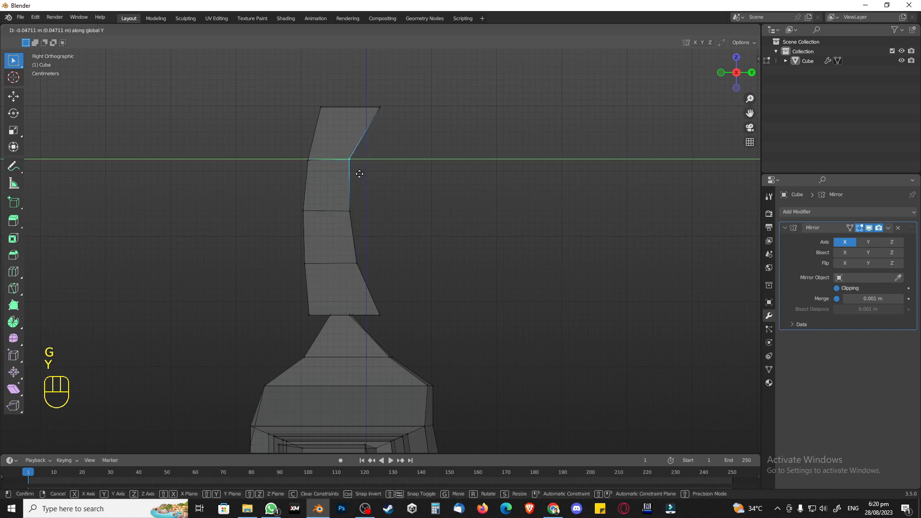
{"action": "left_click", "coordinate": [366, 172]}
{"action": "left_click", "coordinate": [374, 109]}
{"action": "key", "text": "g"}
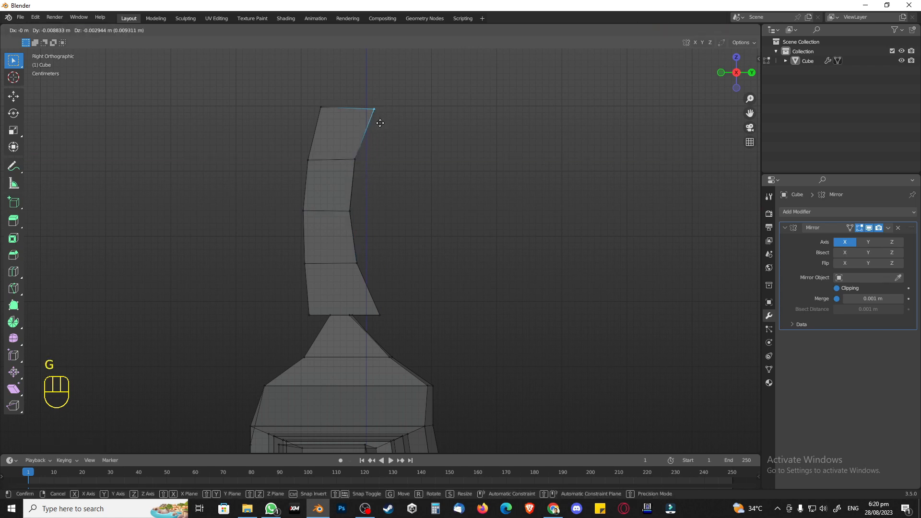
{"action": "key", "text": "Escape"}
{"action": "key", "text": "g"}
{"action": "key", "text": "y"}
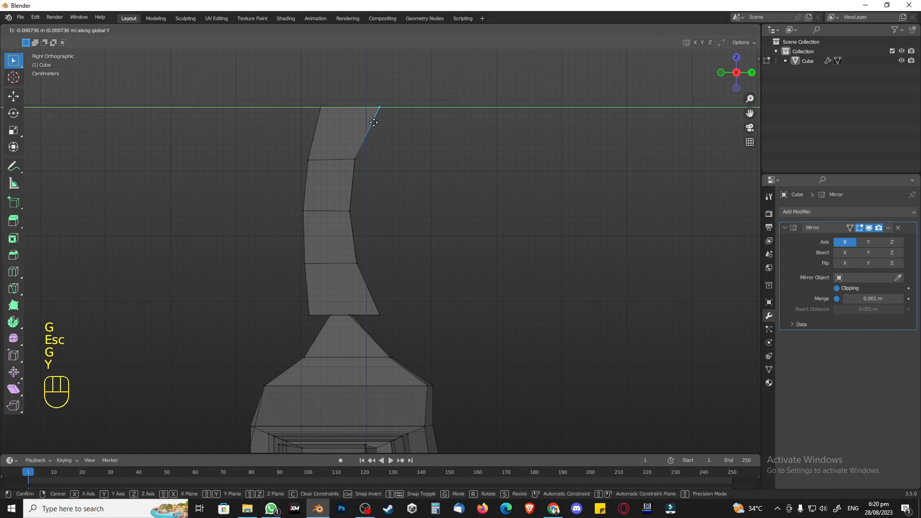
{"action": "left_click", "coordinate": [362, 124]}
Move the head's bottom back vertices forward along Y by about 0.018 m
{"action": "left_click", "coordinate": [408, 266]}
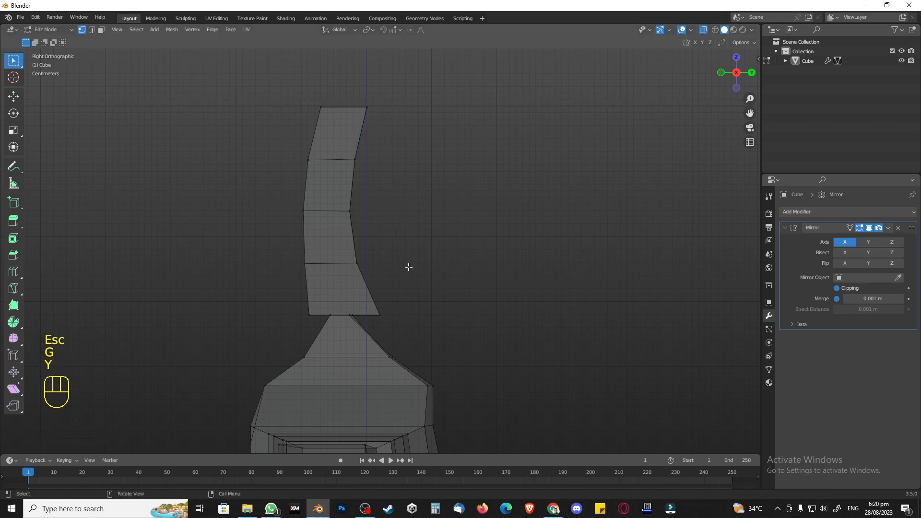
{"action": "key", "text": "g"}
{"action": "key", "text": "y"}
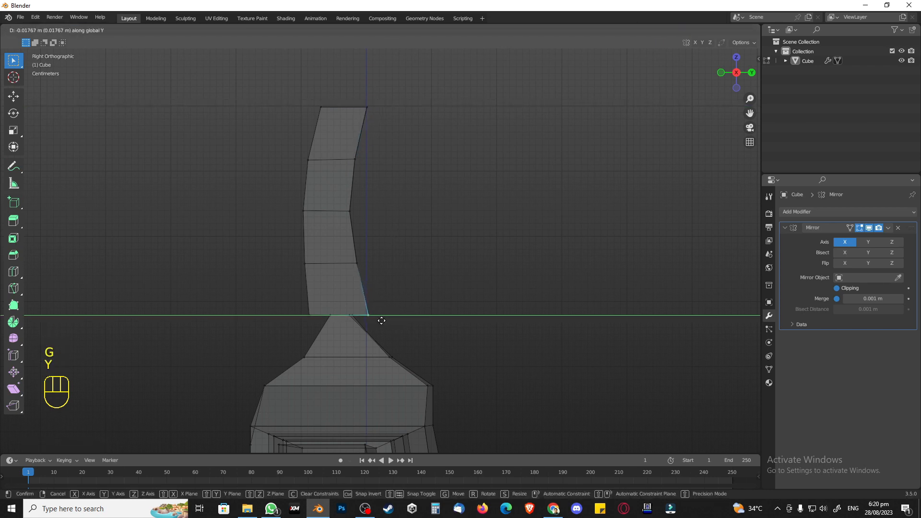
{"action": "left_click", "coordinate": [381, 320]}
{"action": "key", "text": "g"}
{"action": "key", "text": "z"}
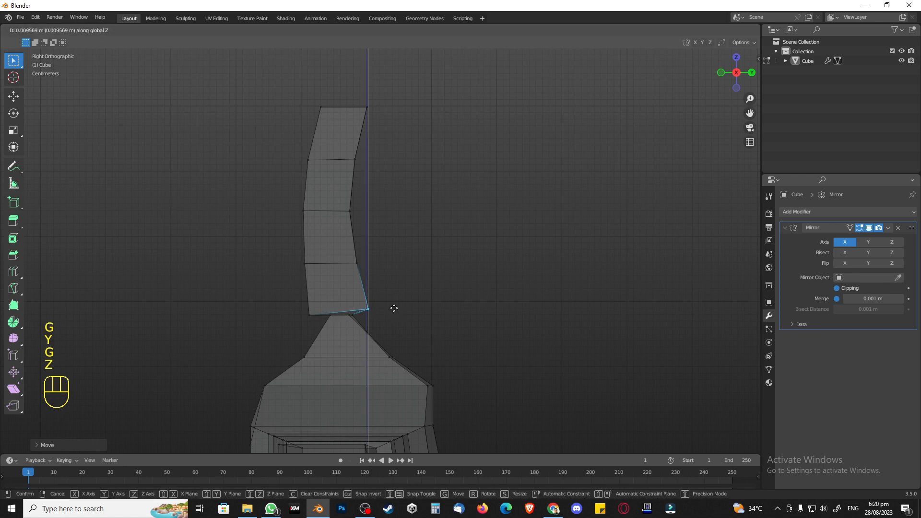
{"action": "key", "text": "Escape"}
{"action": "left_click_drag", "start_coordinate": [362, 306], "coordinate": [389, 331]}
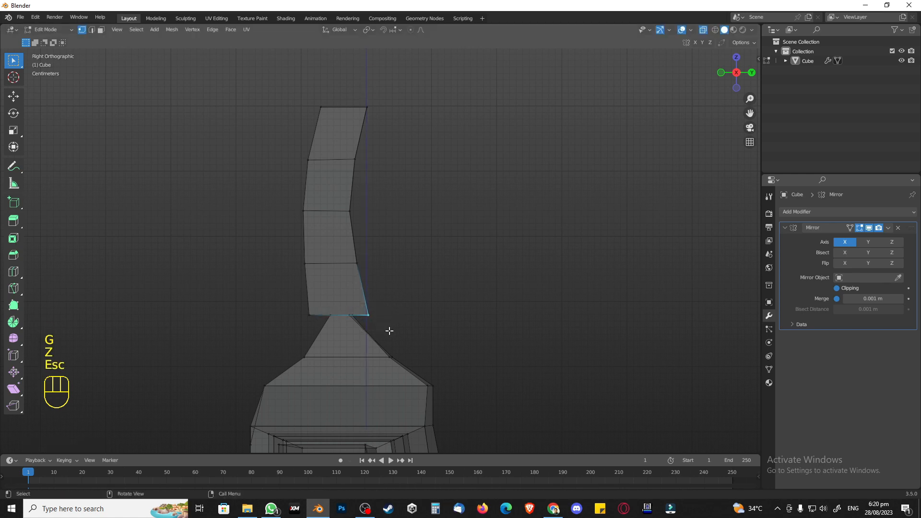
Leave Edit Mode, turn off X-ray, and examine the head's shape and the figure from the front
{"action": "middle_click_drag", "start_coordinate": [389, 323], "coordinate": [372, 305]}
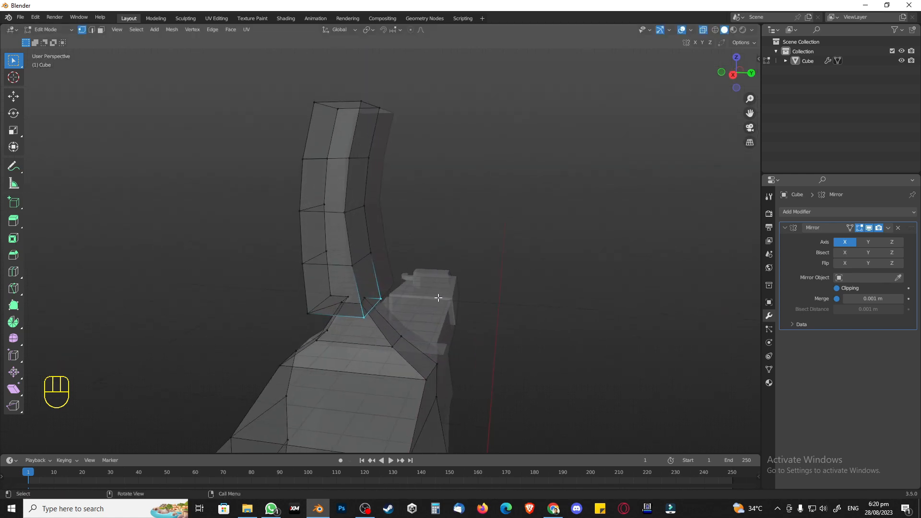
{"action": "key", "text": "Tab"}
{"action": "middle_click_drag", "start_coordinate": [459, 240], "coordinate": [499, 249]}
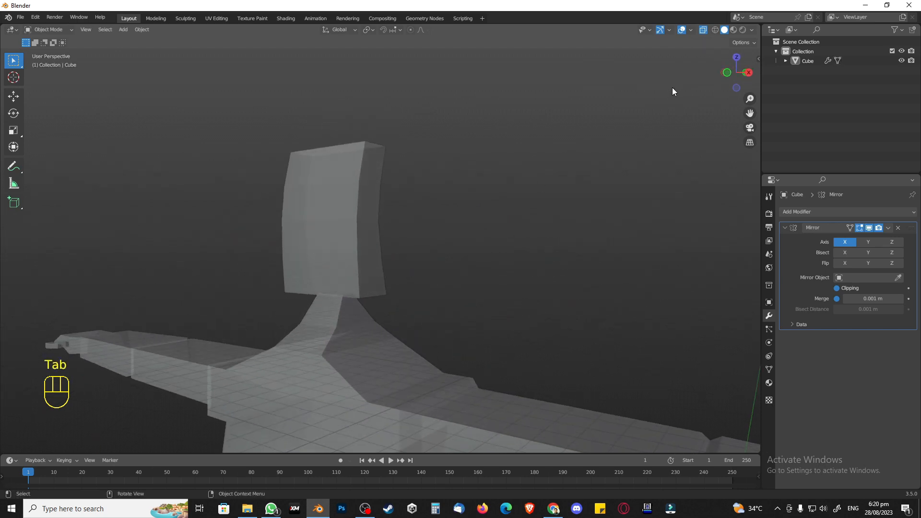
{"action": "left_click", "coordinate": [701, 28]}
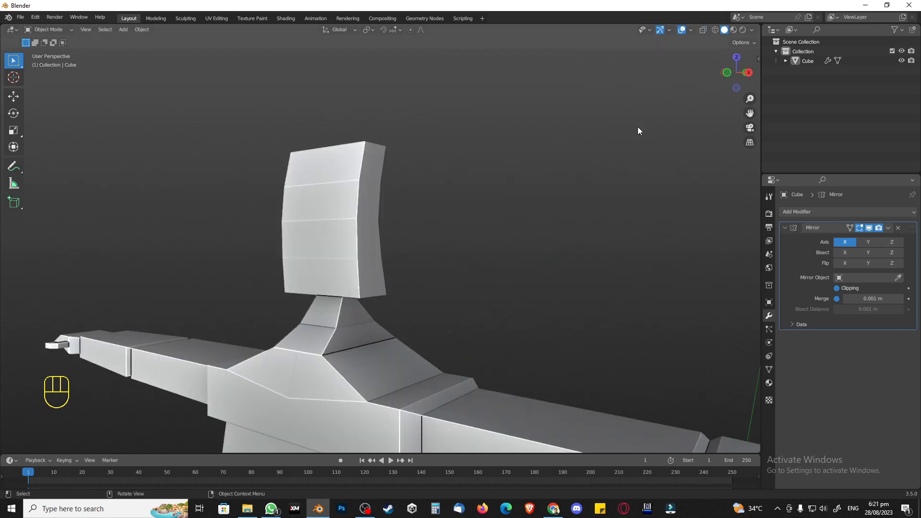
{"action": "key", "text": "KP_1"}
{"action": "scroll", "coordinate": [432, 323], "scroll_direction": "down", "scroll_amount": 8}
{"action": "scroll", "coordinate": [433, 323], "scroll_direction": "up", "scroll_amount": 15}
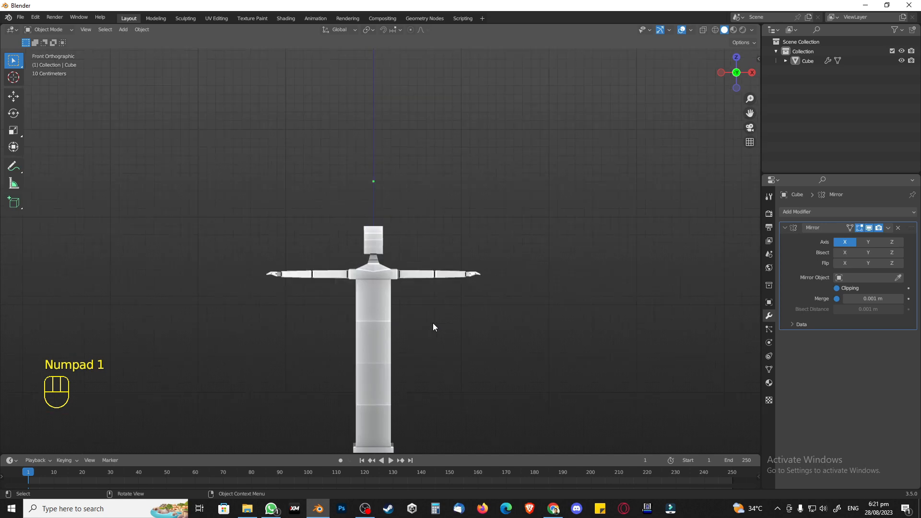
{"action": "scroll", "coordinate": [433, 323], "scroll_direction": "down", "scroll_amount": 2}
{"action": "middle_click_drag", "start_coordinate": [429, 325], "coordinate": [415, 263]}
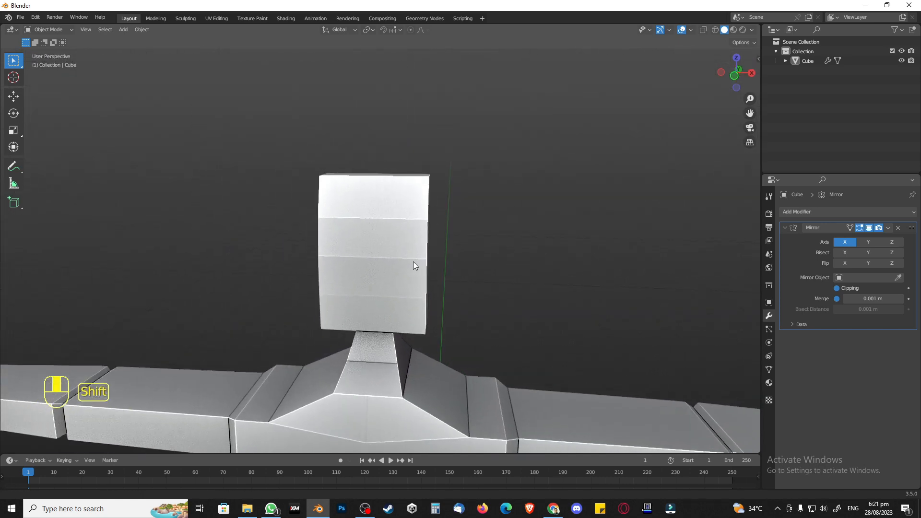
Extrude the head's top face and its upper three side and back faces along their normals by about 0.03 m
{"action": "key", "text": "Tab"}
{"action": "middle_click_drag", "start_coordinate": [494, 253], "coordinate": [438, 261]}
{"action": "key", "text": "3"}
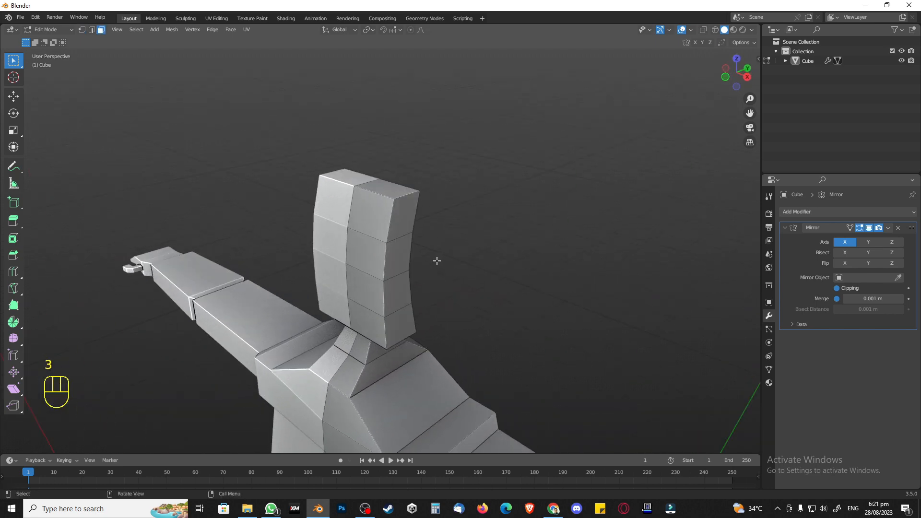
{"action": "left_click", "coordinate": [382, 180]}
{"action": "left_click", "coordinate": [405, 209], "text": "shift"}
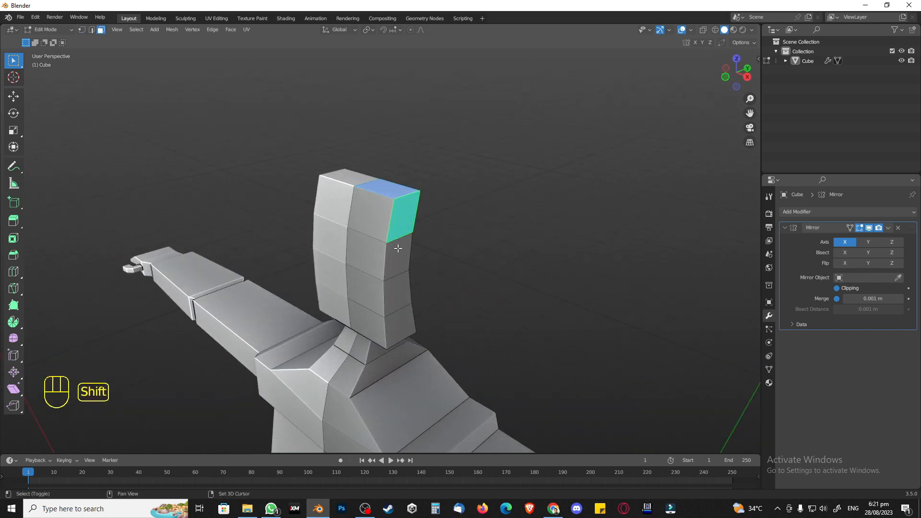
{"action": "left_click", "coordinate": [397, 254], "text": "shift"}
{"action": "middle_click_drag", "start_coordinate": [438, 276], "coordinate": [336, 266]}
{"action": "left_click", "coordinate": [343, 267], "text": "shift"}
{"action": "left_click", "coordinate": [341, 211], "text": "shift"}
{"action": "left_click", "coordinate": [342, 201], "text": "shift"}
{"action": "middle_click_drag", "start_coordinate": [341, 202], "coordinate": [424, 248]}
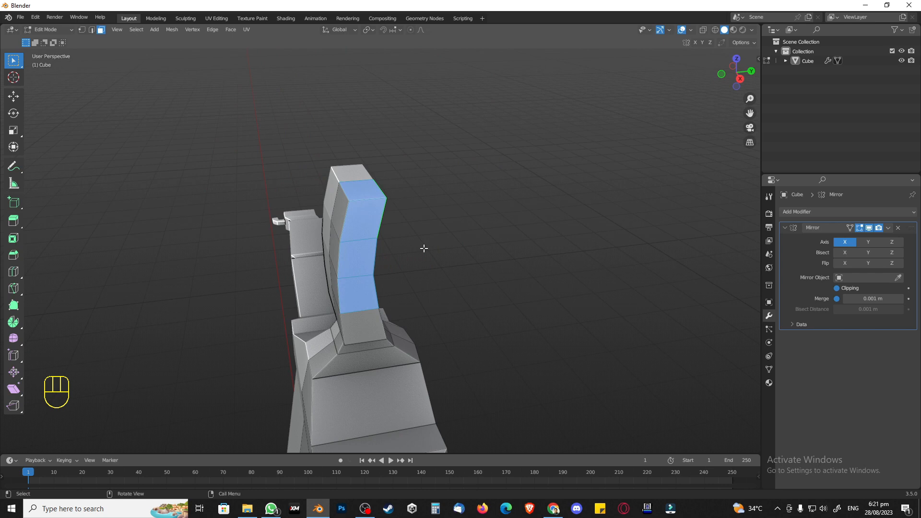
{"action": "key", "text": "alt+e"}
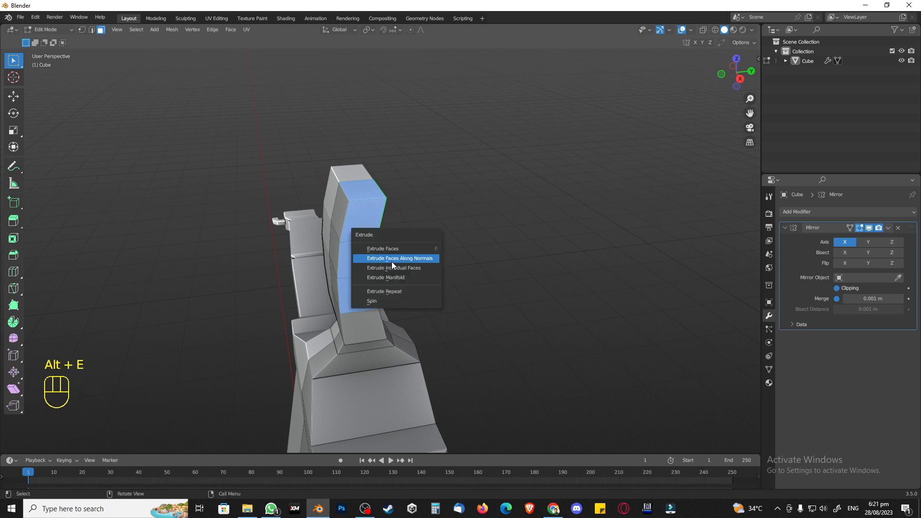
{"action": "left_click", "coordinate": [418, 260]}
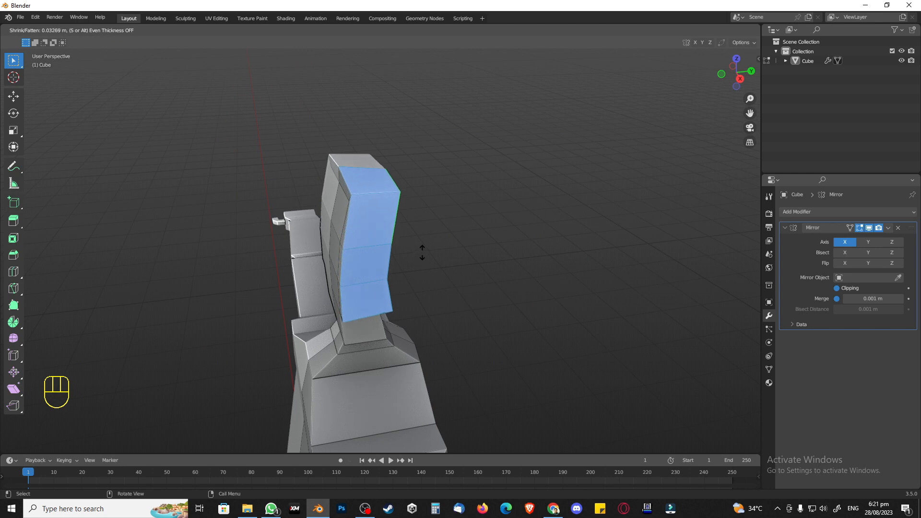
{"action": "left_click", "coordinate": [423, 251]}
{"action": "left_click", "coordinate": [425, 266]}
Select the front-facing rim faces of the extruded hair volume: the top strip and the upper two side strips
{"action": "middle_click_drag", "start_coordinate": [425, 265], "coordinate": [479, 263]}
{"action": "middle_click_drag", "start_coordinate": [412, 289], "coordinate": [410, 258]}
{"action": "key", "text": "shift"}
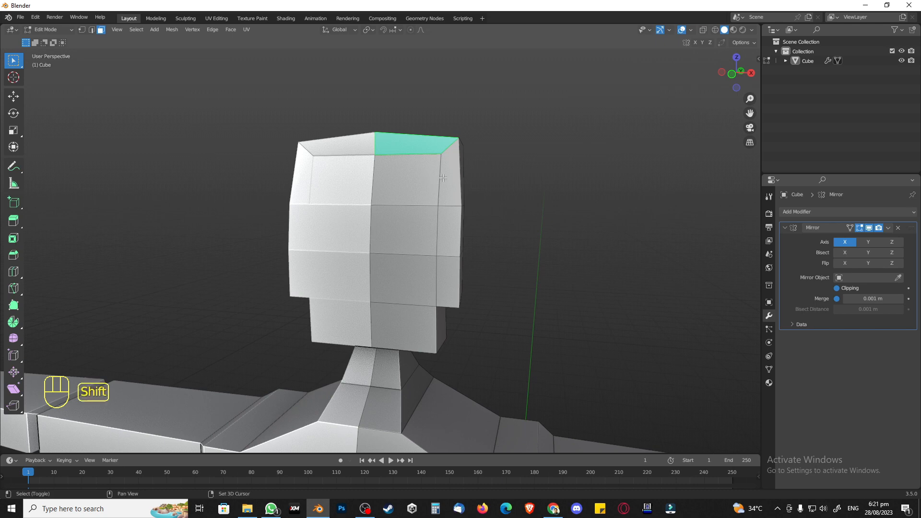
{"action": "middle_click_drag", "start_coordinate": [367, 198], "coordinate": [321, 191]}
{"action": "left_click", "coordinate": [472, 223]}
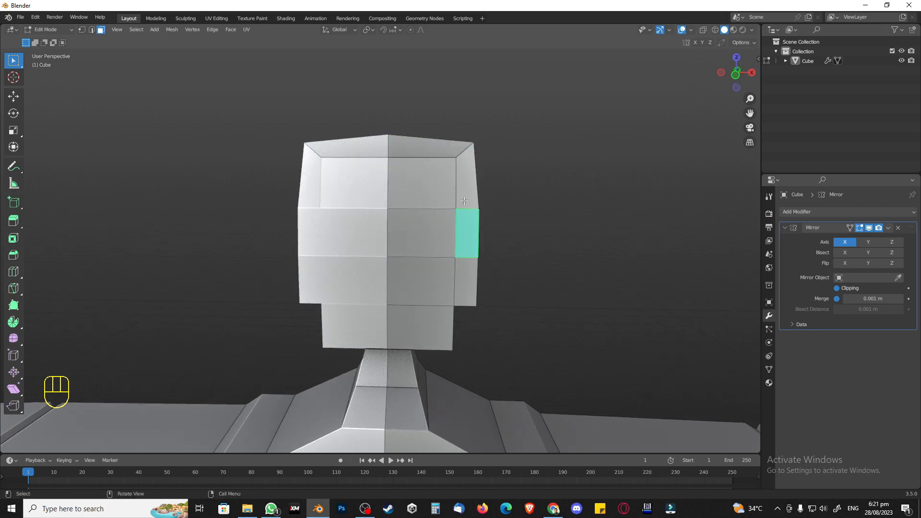
{"action": "left_click", "coordinate": [432, 151], "text": "shift"}
{"action": "left_click", "coordinate": [461, 180], "text": "shift"}
{"action": "middle_click_drag", "start_coordinate": [489, 237], "coordinate": [469, 243]}
{"action": "key", "text": "g"}
{"action": "key", "text": "y"}
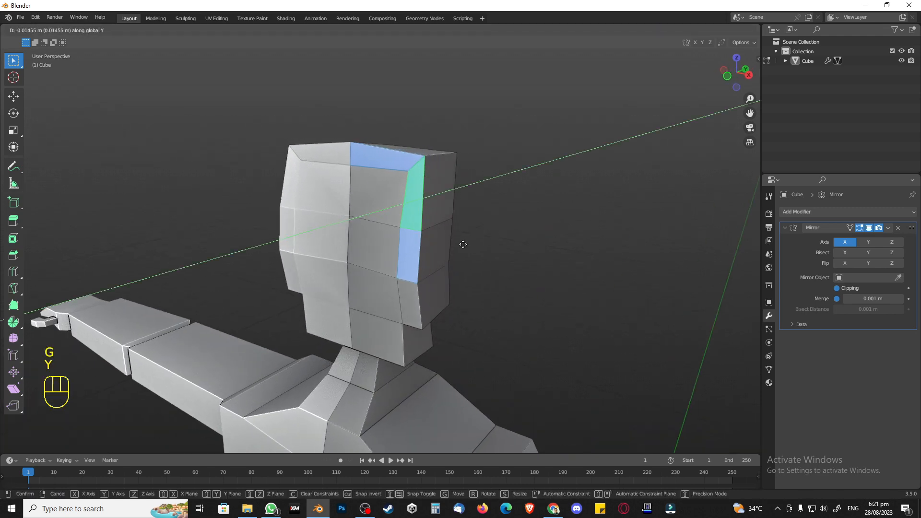
{"action": "key", "text": "Escape"}
Extrude the selected front rim faces slightly forward along Y
{"action": "key", "text": "e"}
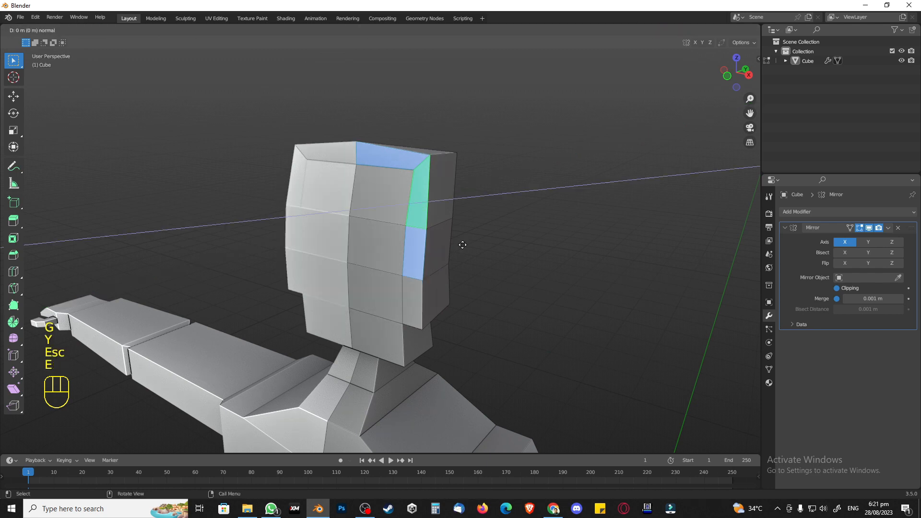
{"action": "key", "text": "y"}
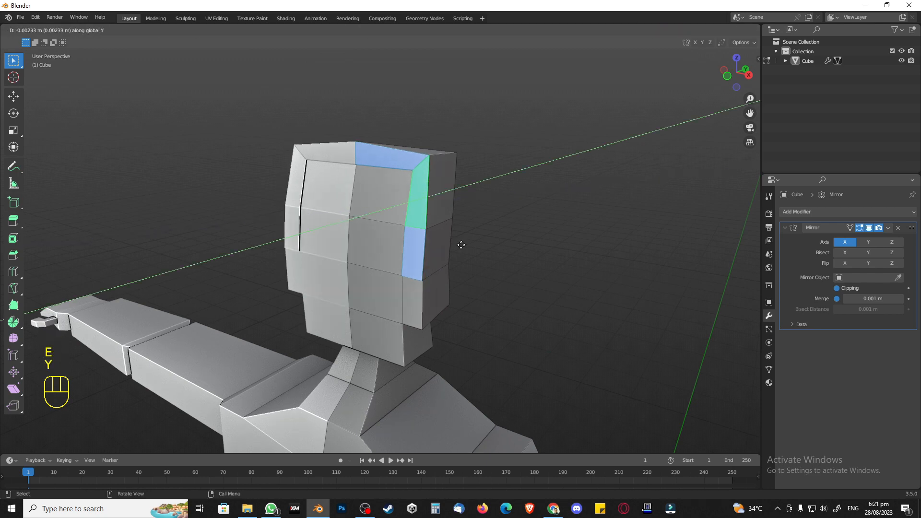
{"action": "left_click", "coordinate": [458, 244]}
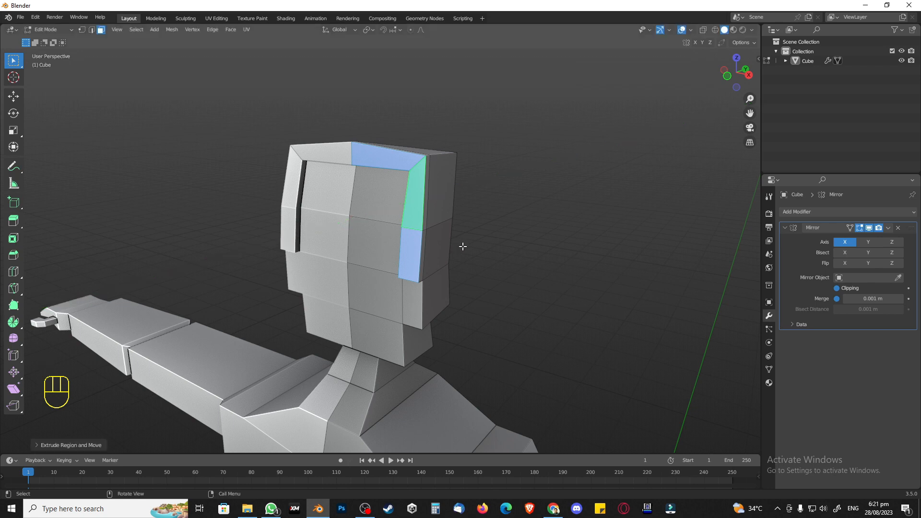
Examine the head from behind and below, and check the whole figure's proportions from the front
{"action": "left_click", "coordinate": [488, 279]}
{"action": "middle_click_drag", "start_coordinate": [487, 280], "coordinate": [368, 274]}
{"action": "left_click", "coordinate": [368, 274], "text": "shift"}
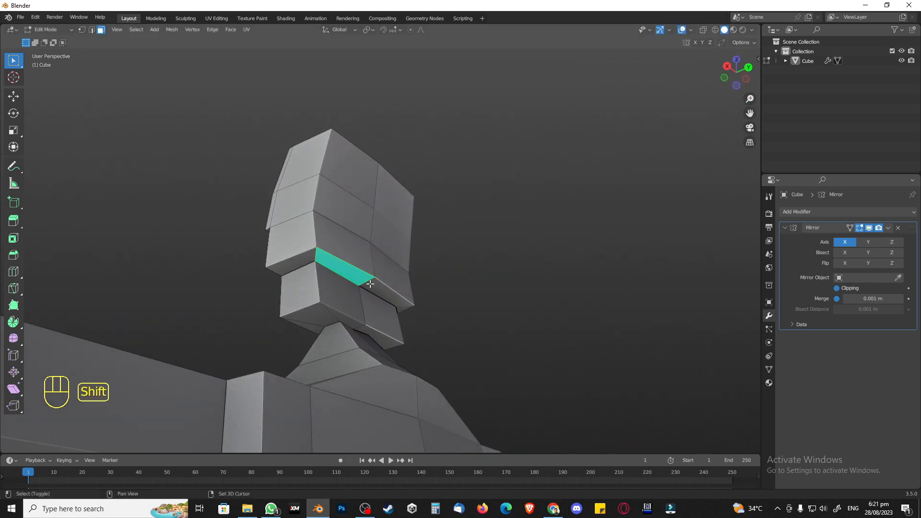
{"action": "left_click", "coordinate": [486, 292]}
{"action": "key", "text": "KP_1"}
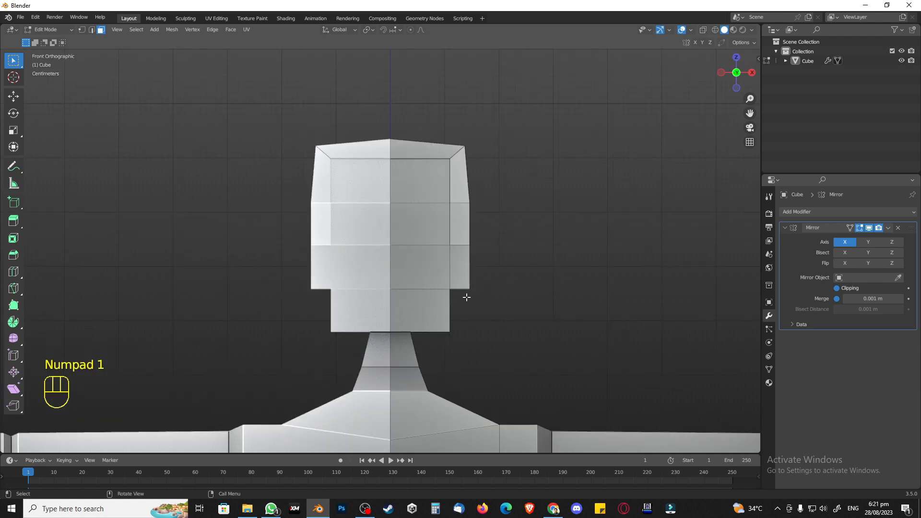
{"action": "scroll", "coordinate": [464, 298], "scroll_direction": "down", "scroll_amount": 10}
{"action": "middle_click_drag", "start_coordinate": [461, 319], "coordinate": [437, 236], "text": "shift"}
{"action": "scroll", "coordinate": [453, 240], "scroll_direction": "up", "scroll_amount": 4}
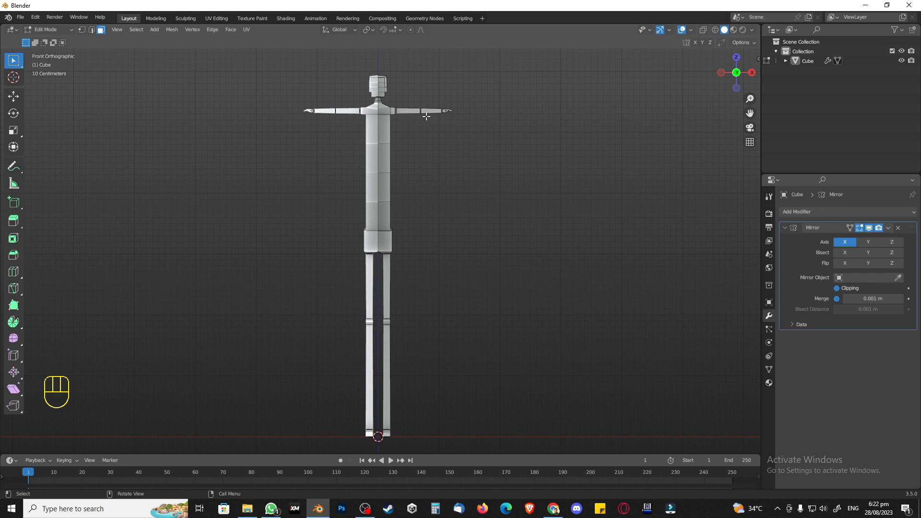
Turn on X-ray, set the mesh selection to vertices, and return to Object Mode
{"action": "key", "text": "Tab"}
{"action": "key", "text": "Tab"}
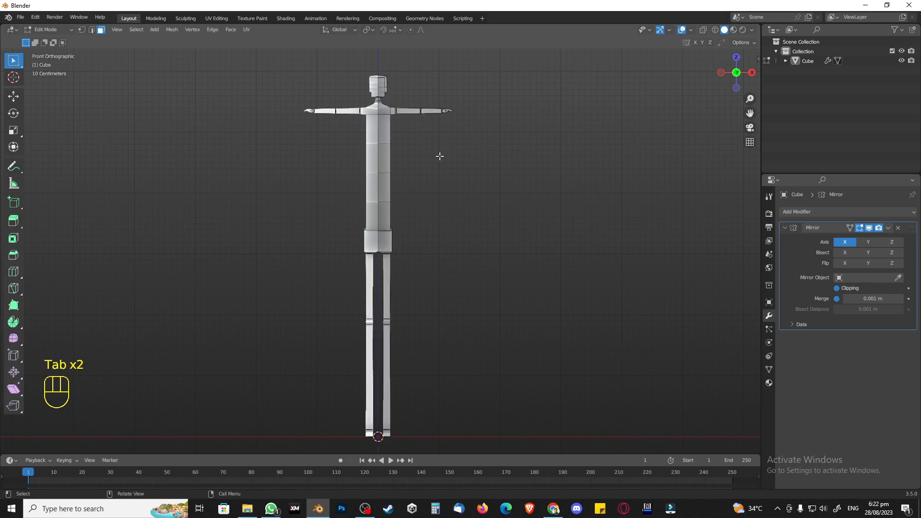
{"action": "left_click", "coordinate": [705, 30]}
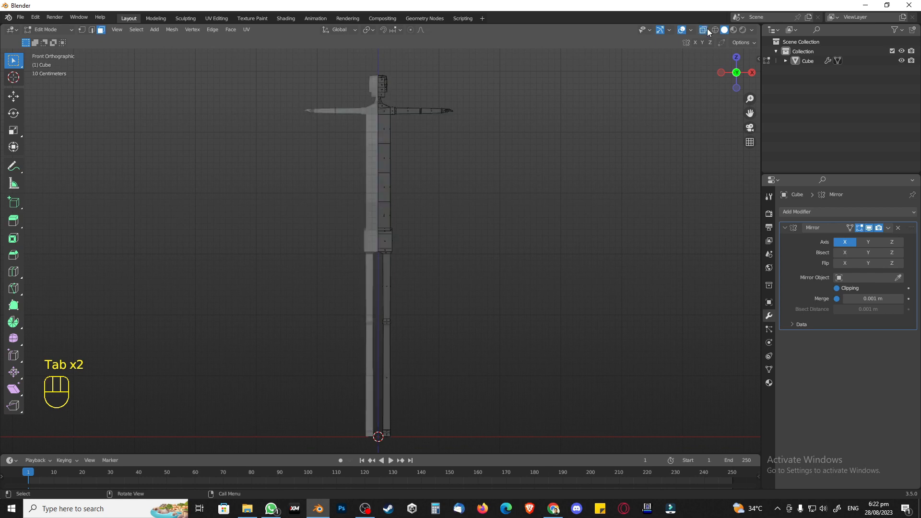
{"action": "key", "text": "1"}
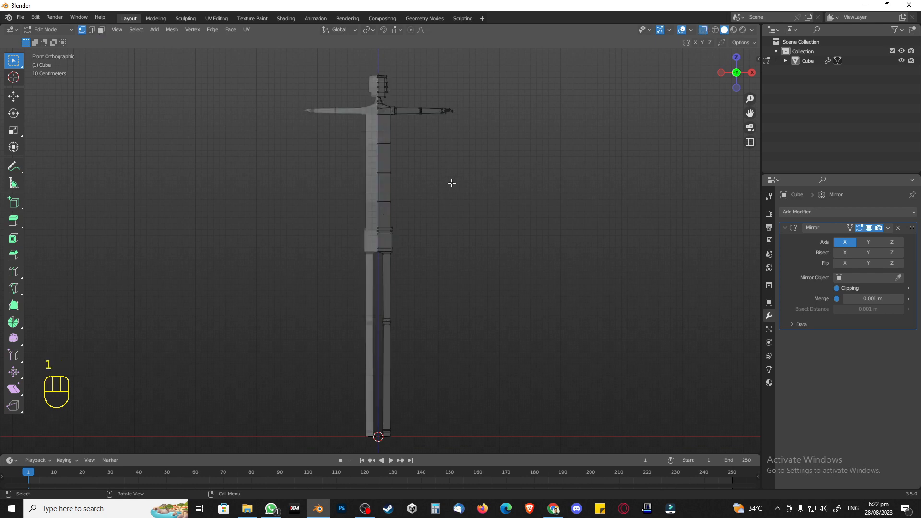
{"action": "key", "text": "Tab"}
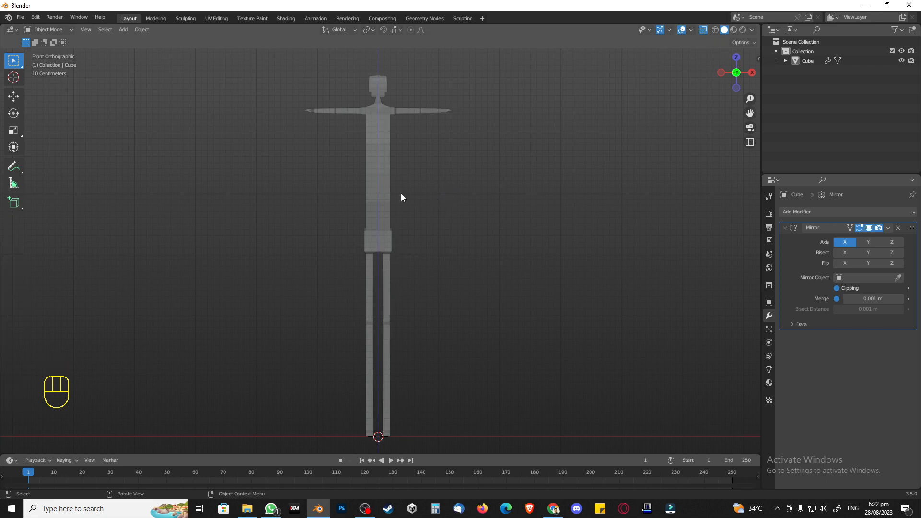
Inspect the head, arms, torso and legs in front view, comparing the half mesh with its mirrored result
{"action": "key", "text": "Tab"}
{"action": "key", "text": "Tab"}
{"action": "scroll", "coordinate": [397, 128], "scroll_direction": "up", "scroll_amount": 2}
{"action": "middle_click_drag", "start_coordinate": [397, 128], "coordinate": [389, 290], "text": "shift"}
{"action": "scroll", "coordinate": [384, 216], "scroll_direction": "up", "scroll_amount": 3}
{"action": "key", "text": "Tab"}
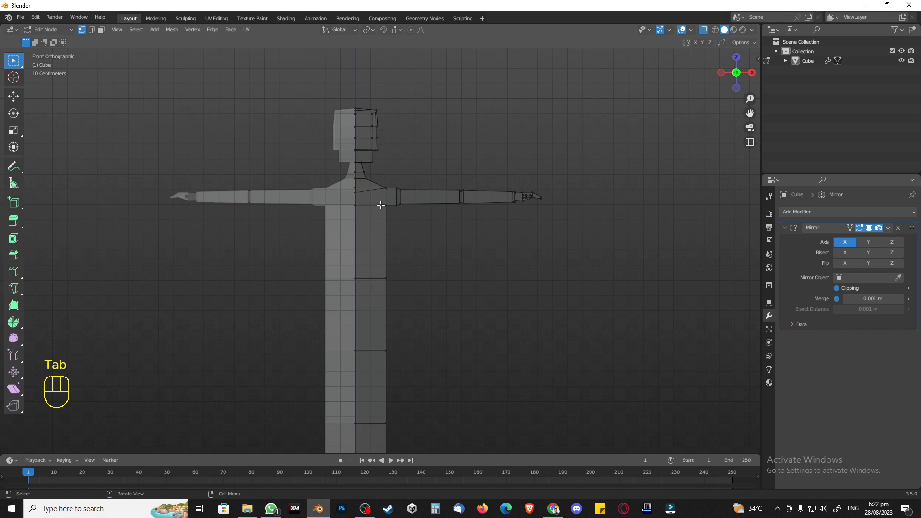
{"action": "scroll", "coordinate": [404, 211], "scroll_direction": "up", "scroll_amount": 3}
{"action": "middle_click_drag", "start_coordinate": [405, 182], "coordinate": [405, 211], "text": "shift"}
{"action": "scroll", "coordinate": [405, 211], "scroll_direction": "down", "scroll_amount": 3}
{"action": "key", "text": "Tab"}
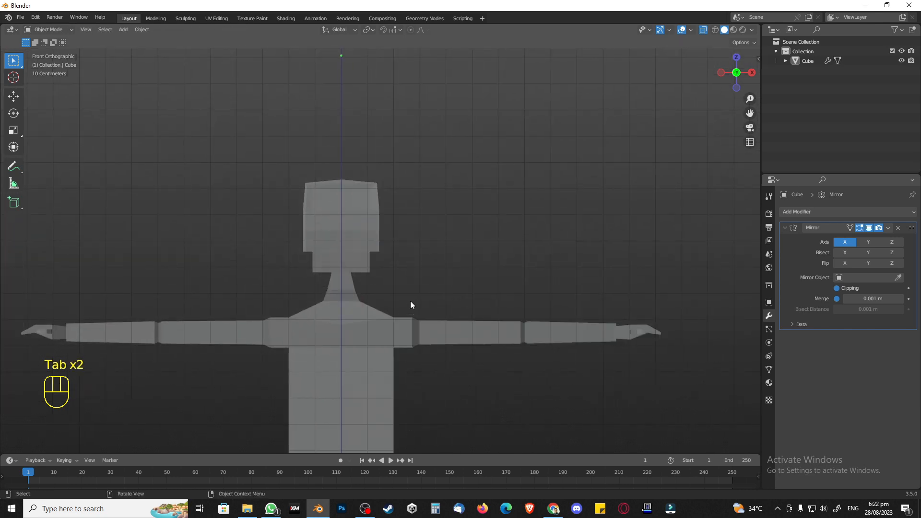
{"action": "scroll", "coordinate": [410, 301], "scroll_direction": "down", "scroll_amount": 3}
{"action": "middle_click_drag", "start_coordinate": [445, 338], "coordinate": [447, 140], "text": "shift"}
{"action": "scroll", "coordinate": [439, 226], "scroll_direction": "down", "scroll_amount": 4}
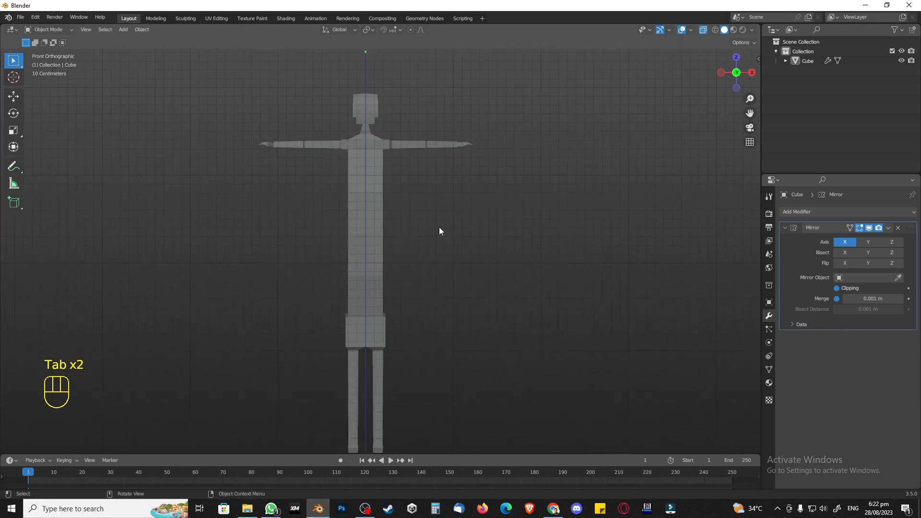
{"action": "middle_click_drag", "start_coordinate": [433, 252], "coordinate": [444, 196], "text": "shift"}
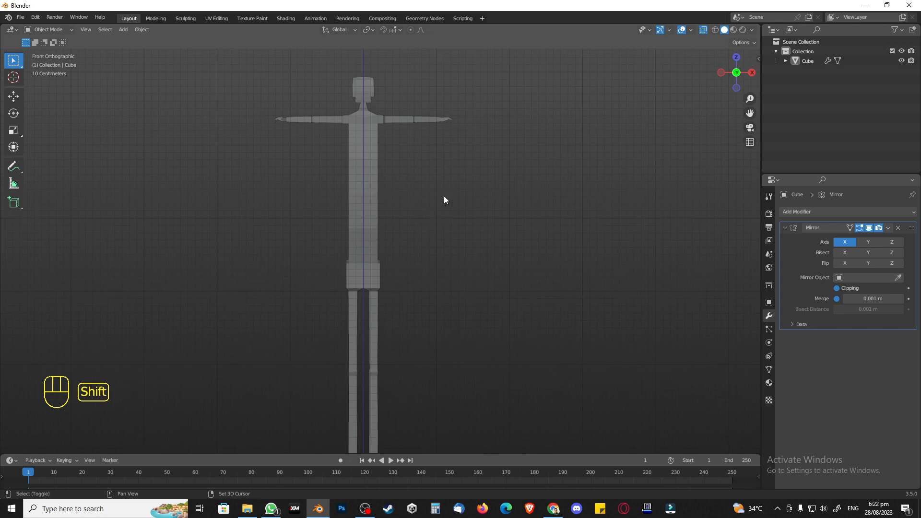
Rename the Cube object to "body"
{"action": "left_click", "coordinate": [808, 61]}
{"action": "double_click", "coordinate": [807, 61]}
{"action": "type", "text": "body"}
{"action": "key", "text": "Return"}
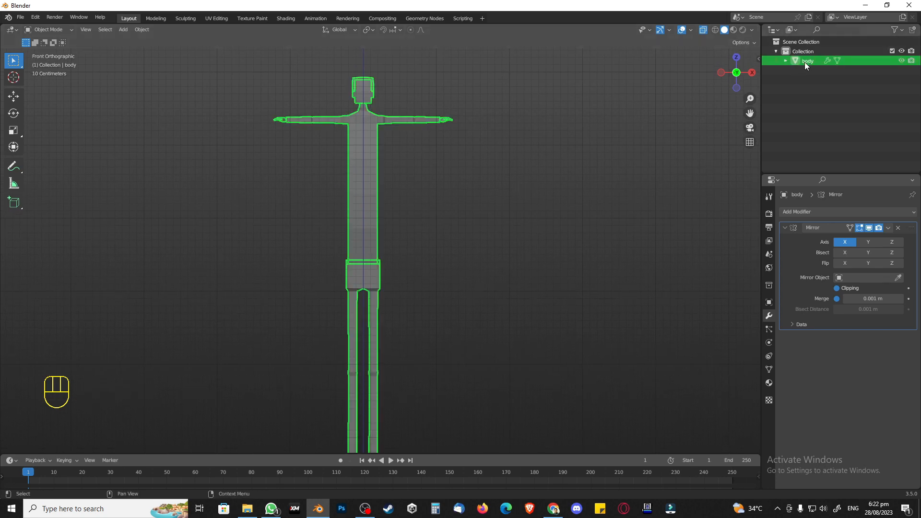
Deselect the body and hide the viewport gizmos and overlays for an unobstructed view of the figure
{"action": "left_click", "coordinate": [433, 234]}
{"action": "mouse_move", "coordinate": [433, 235]}
{"action": "middle_mouse_down"}
{"action": "mouse_move", "coordinate": [450, 223]}
{"action": "mouse_move", "coordinate": [427, 235]}
{"action": "middle_mouse_up"}
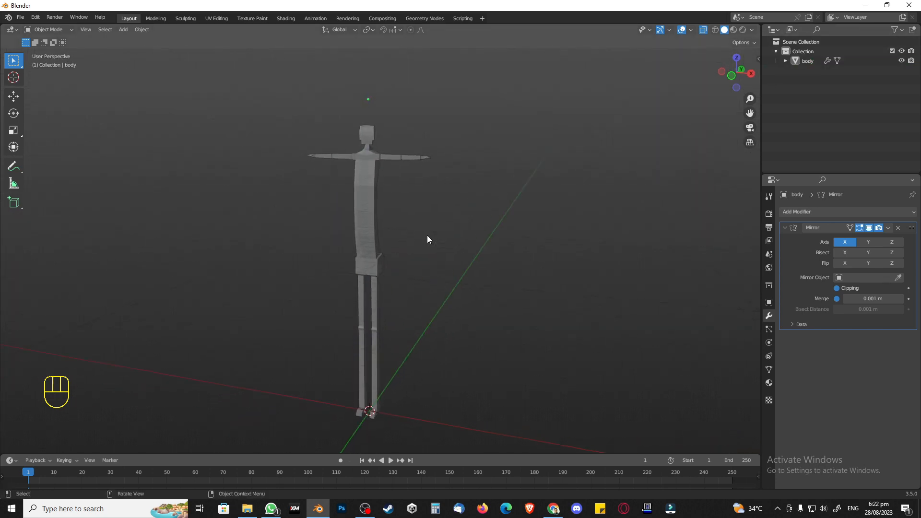
{"action": "left_click", "coordinate": [660, 30]}
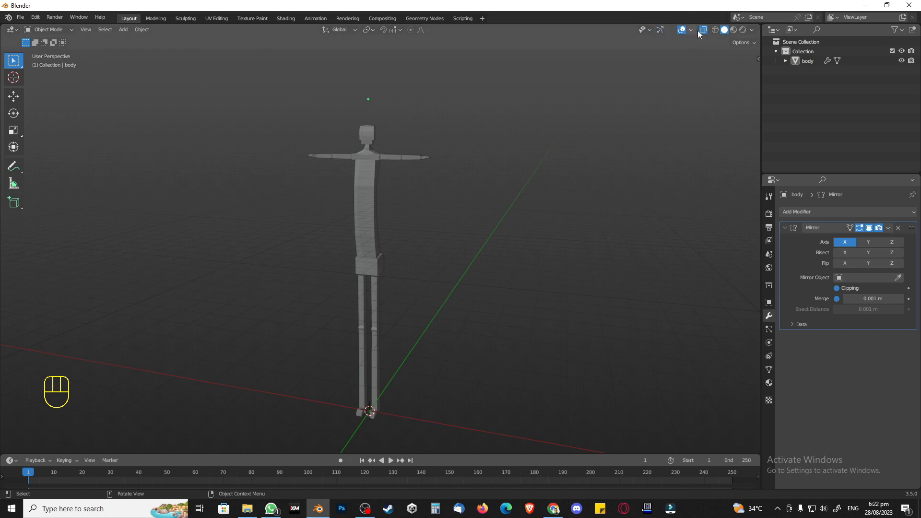
{"action": "left_click", "coordinate": [682, 30]}
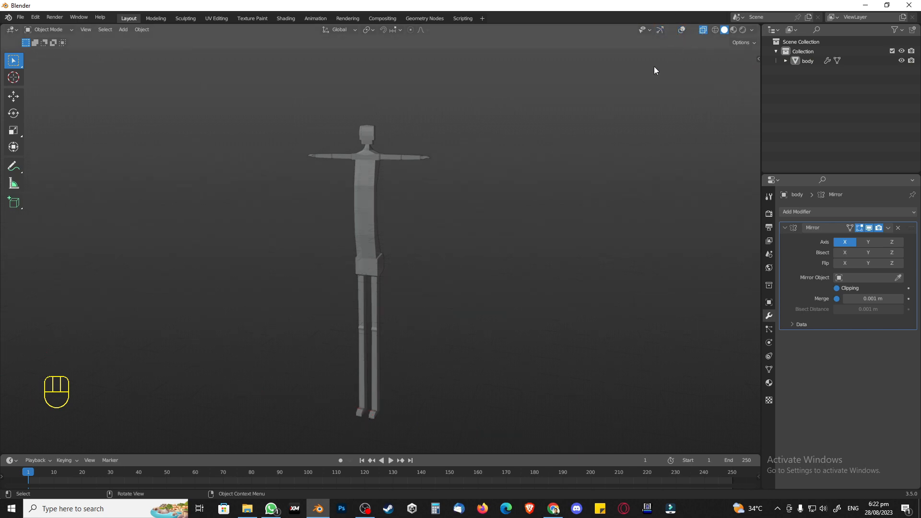
{"action": "scroll", "coordinate": [462, 234], "scroll_direction": "up", "scroll_amount": 2}
{"action": "middle_click_drag", "start_coordinate": [442, 243], "coordinate": [422, 196], "text": "shift"}
{"action": "scroll", "coordinate": [462, 174], "scroll_direction": "down", "scroll_amount": 2}
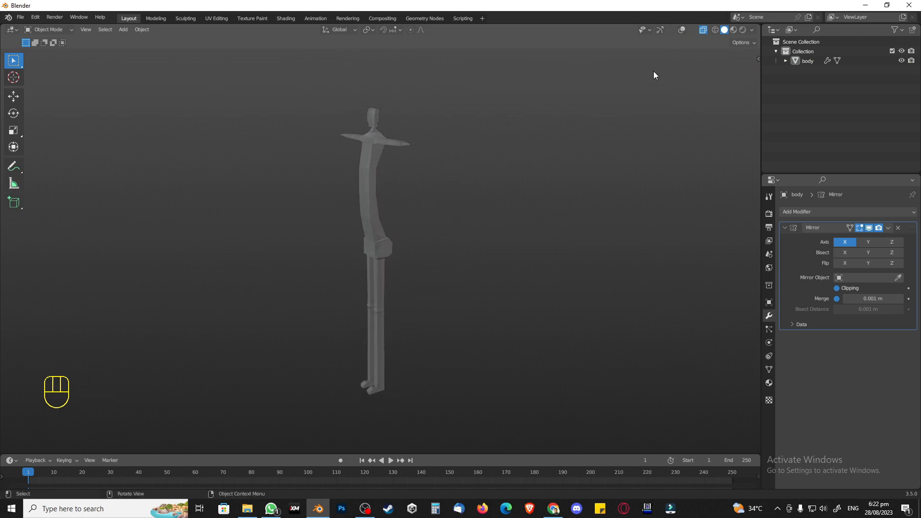
Preview the figure in rendered shading, return to solid shading and turn off X-ray
{"action": "left_click", "coordinate": [742, 30]}
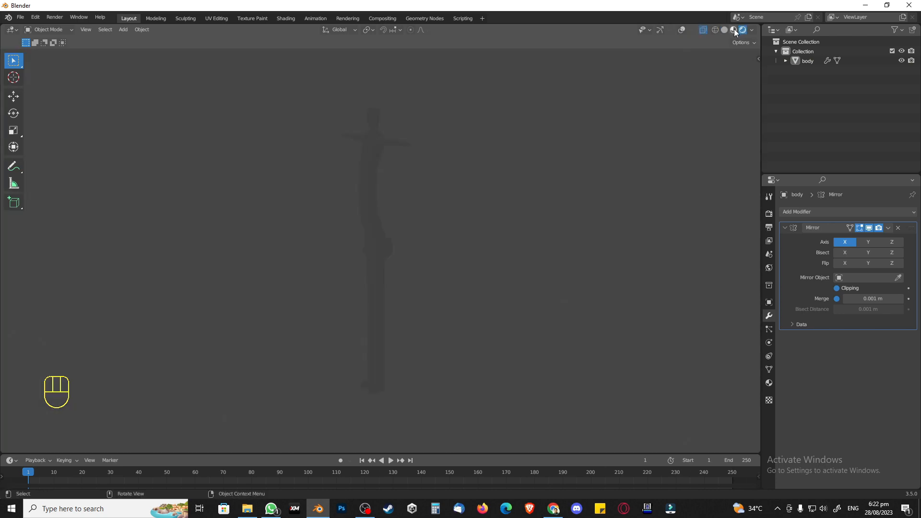
{"action": "left_click", "coordinate": [724, 30]}
{"action": "scroll", "coordinate": [456, 225], "scroll_direction": "up", "scroll_amount": 3}
{"action": "mouse_move", "coordinate": [441, 244]}
{"action": "middle_mouse_down"}
{"action": "mouse_move", "coordinate": [390, 252]}
{"action": "mouse_move", "coordinate": [332, 241]}
{"action": "middle_mouse_up"}
{"action": "left_click", "coordinate": [702, 30]}
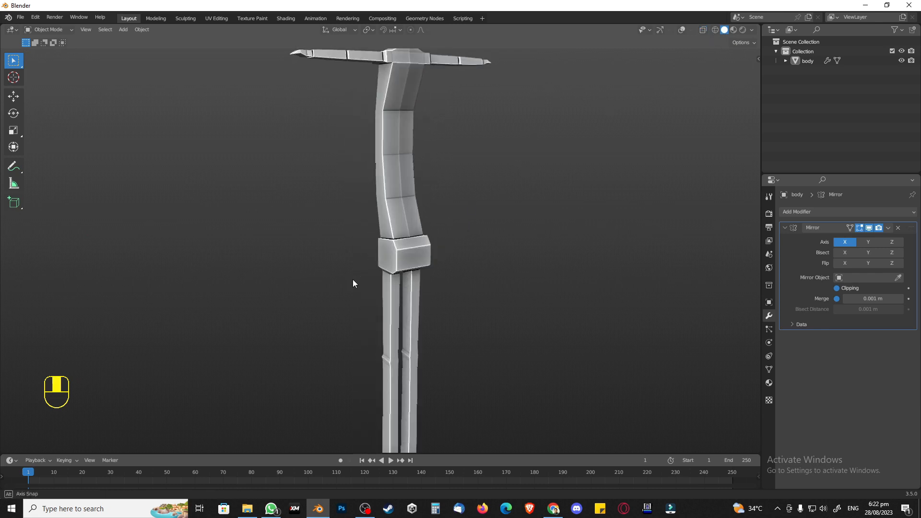
Examine the clean figure from the front and the side, checking the torso, arms, legs and head
{"action": "mouse_move", "coordinate": [353, 279]}
{"action": "middle_mouse_down"}
{"action": "mouse_move", "coordinate": [450, 278]}
{"action": "mouse_move", "coordinate": [395, 257]}
{"action": "middle_mouse_up"}
{"action": "scroll", "coordinate": [431, 280], "scroll_direction": "down", "scroll_amount": 5}
{"action": "scroll", "coordinate": [391, 264], "scroll_direction": "up", "scroll_amount": 2}
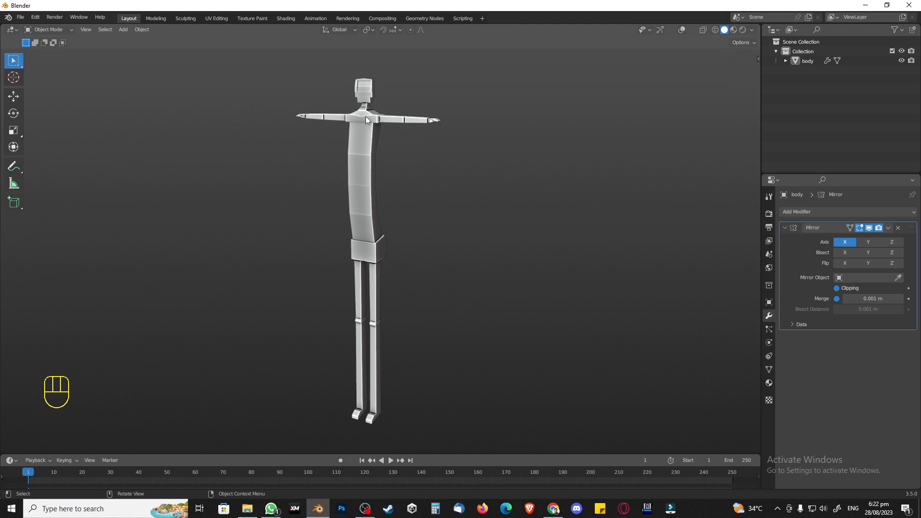
{"action": "middle_click_drag", "start_coordinate": [407, 228], "coordinate": [437, 253]}
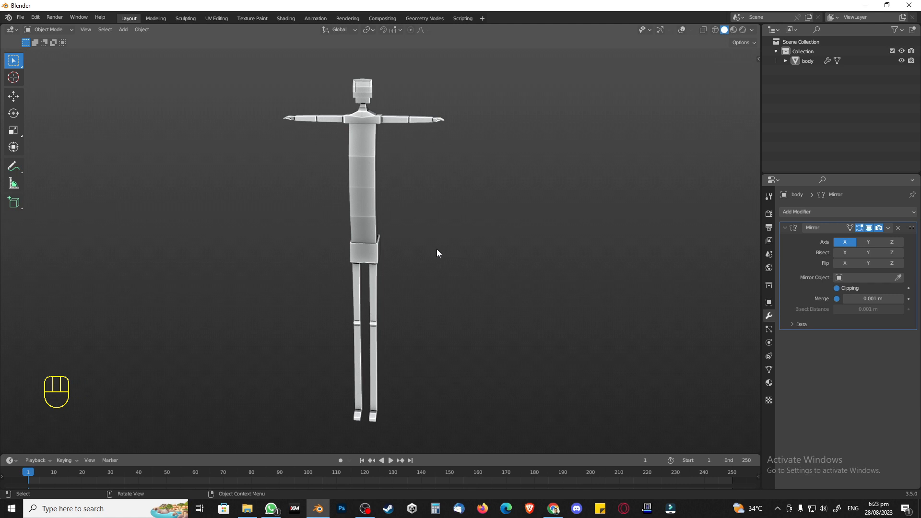
{"action": "scroll", "coordinate": [439, 249], "scroll_direction": "up", "scroll_amount": 1}
{"action": "scroll", "coordinate": [440, 249], "scroll_direction": "down", "scroll_amount": 1}
{"action": "left_click_drag", "start_coordinate": [437, 224], "coordinate": [444, 222]}
Switch to the Shading workspace and give the body a new material named "charMaterial"
{"action": "left_click", "coordinate": [286, 18]}
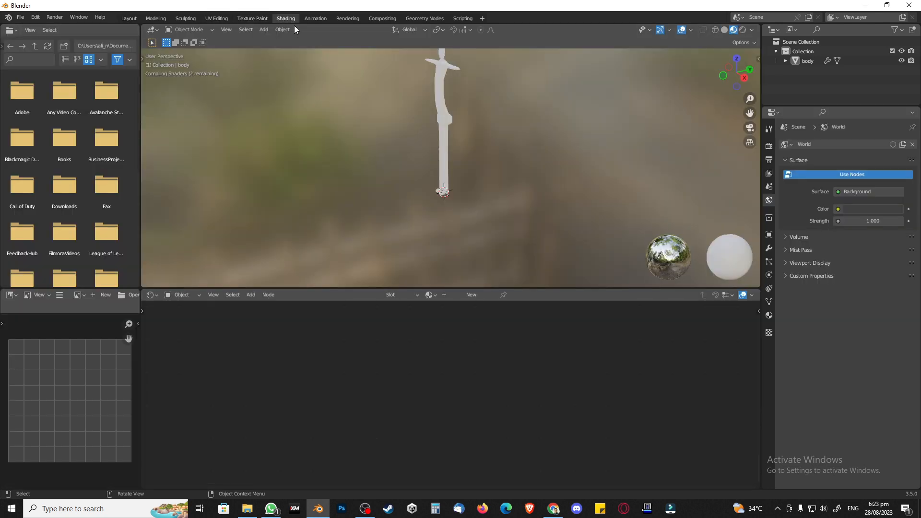
{"action": "middle_click_drag", "start_coordinate": [419, 149], "coordinate": [454, 174]}
{"action": "left_click", "coordinate": [453, 174]}
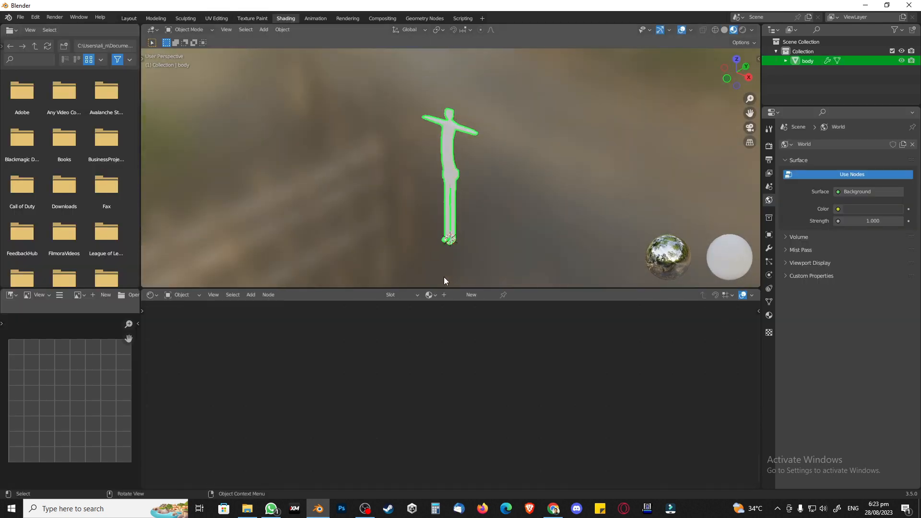
{"action": "left_click", "coordinate": [463, 295]}
{"action": "double_click", "coordinate": [437, 295]}
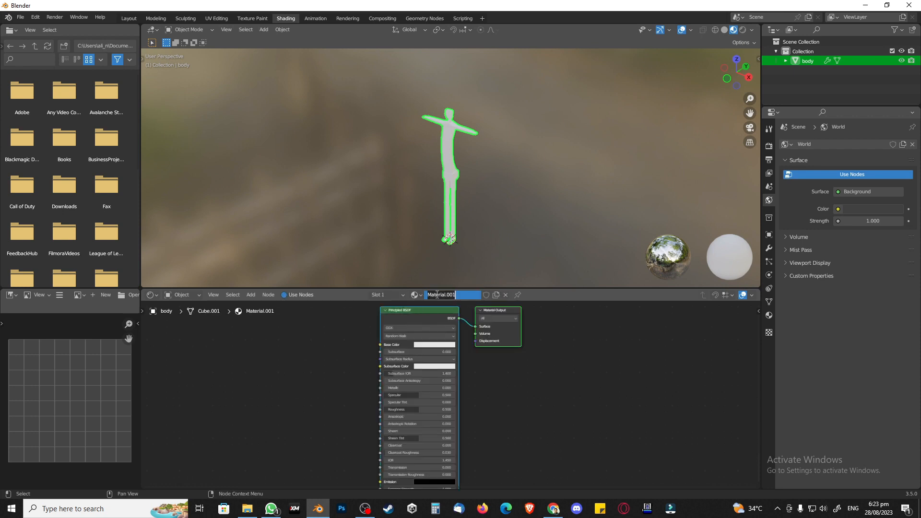
{"action": "type", "text": "charMaterial"}
{"action": "key", "text": "Return"}
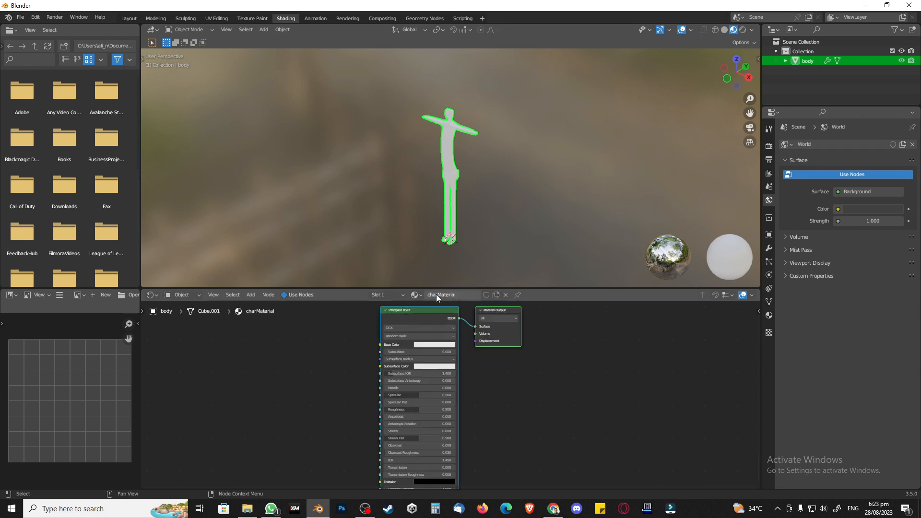
Bring Palette01.png from the 02-ThinOfficeGuy folder into charMaterial as an image texture and connect its Color to Base Color
{"action": "left_click", "coordinate": [247, 508]}
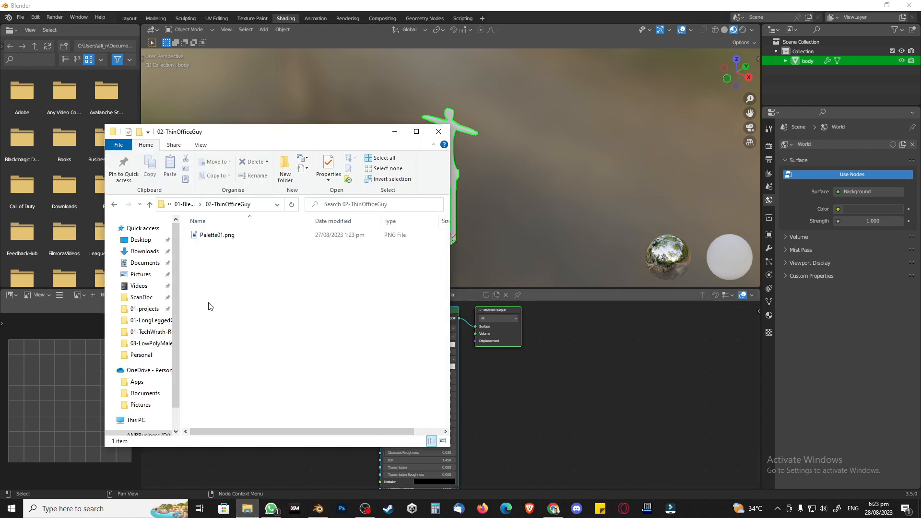
{"action": "left_click", "coordinate": [212, 236]}
{"action": "left_click", "coordinate": [213, 236]}
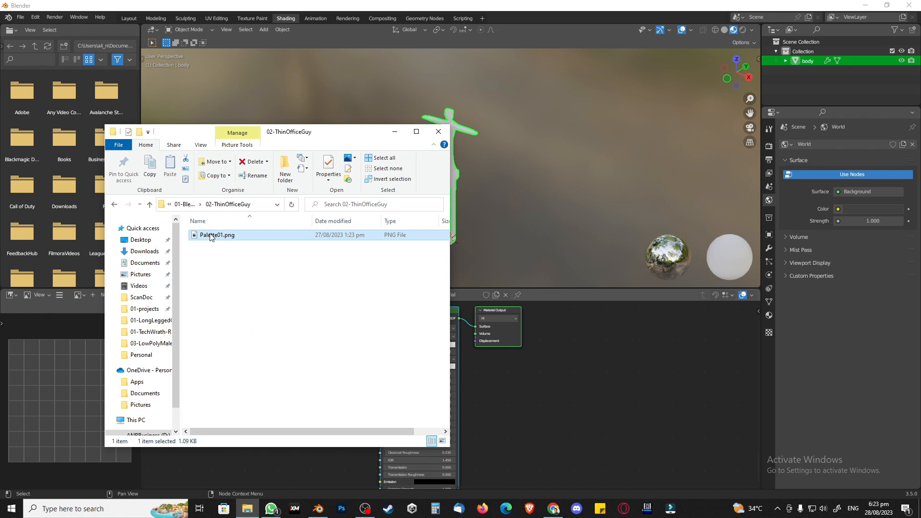
{"action": "left_click_drag", "start_coordinate": [211, 237], "coordinate": [281, 464]}
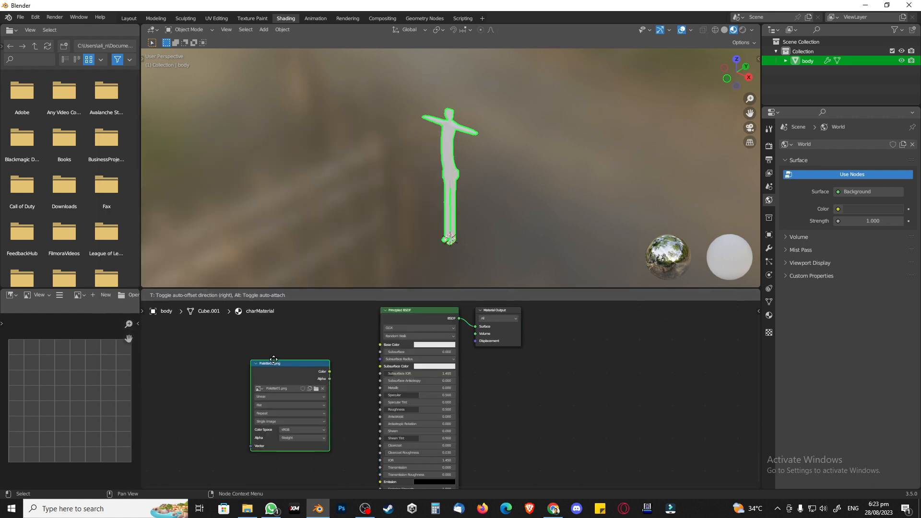
{"action": "left_click", "coordinate": [266, 326]}
{"action": "left_click_drag", "start_coordinate": [322, 338], "coordinate": [380, 344]}
Set the Palette01.png texture's interpolation to Closest
{"action": "left_click", "coordinate": [255, 364]}
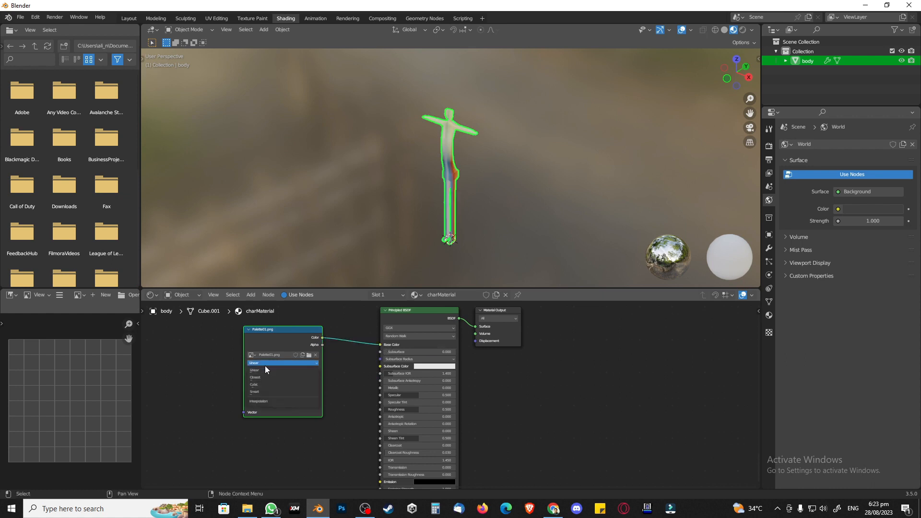
{"action": "left_click", "coordinate": [269, 376]}
{"action": "middle_click_drag", "start_coordinate": [473, 214], "coordinate": [493, 211]}
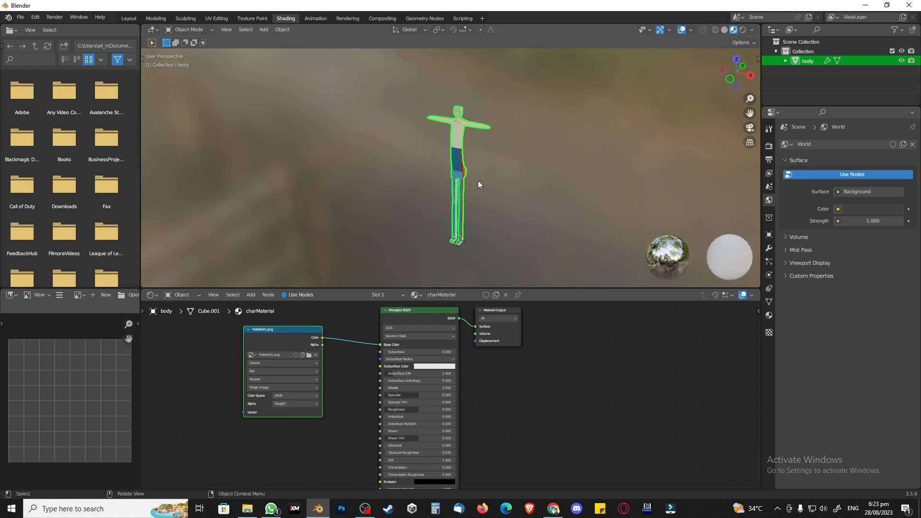
Switch to the UV Editing workspace and fit the Palette01.png image in the UV editor
{"action": "left_click", "coordinate": [221, 19]}
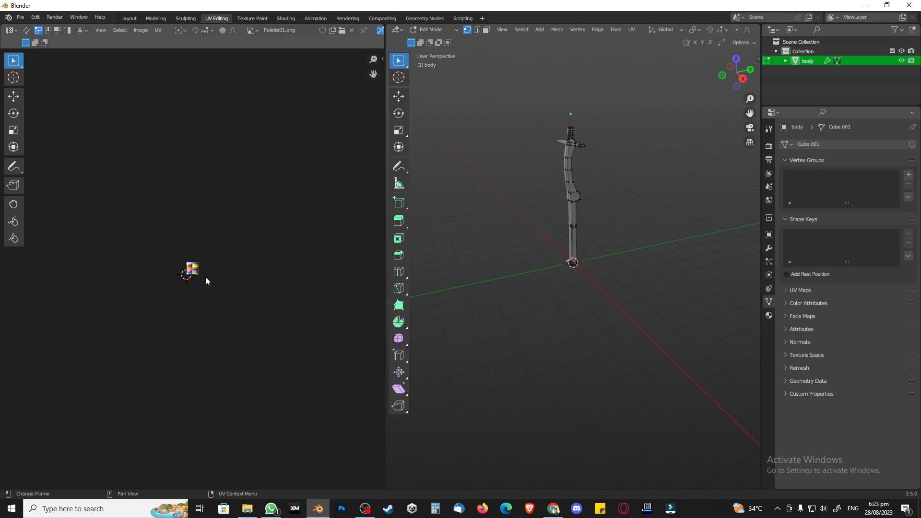
{"action": "key", "text": "Home"}
{"action": "scroll", "coordinate": [203, 278], "scroll_direction": "down", "scroll_amount": 3}
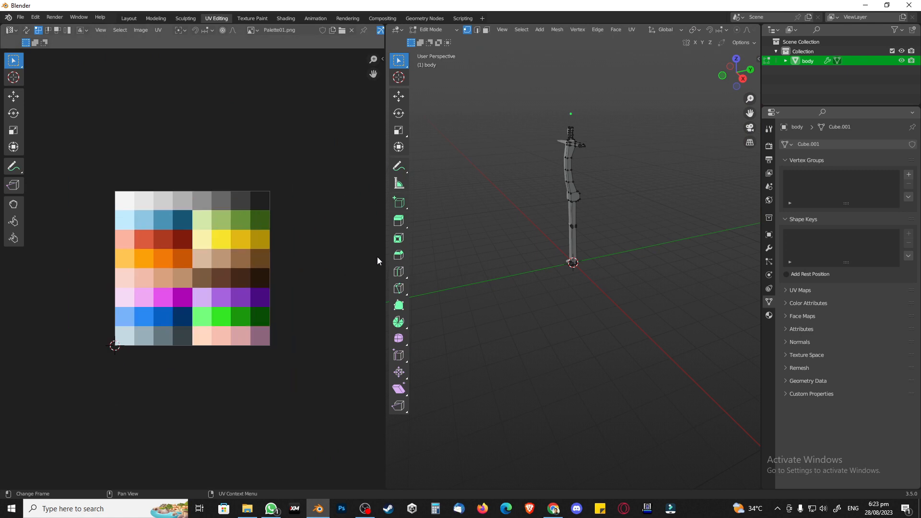
Widen the 3D viewport on both sides, frame the whole figure and display it in Material Preview
{"action": "left_click_drag", "start_coordinate": [386, 260], "coordinate": [285, 269]}
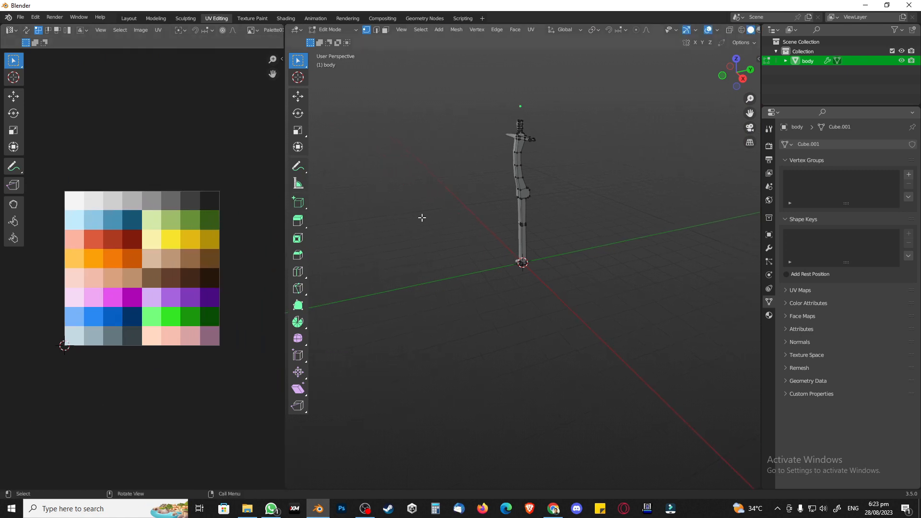
{"action": "middle_click_drag", "start_coordinate": [421, 217], "coordinate": [533, 242]}
{"action": "scroll", "coordinate": [505, 225], "scroll_direction": "up", "scroll_amount": 5}
{"action": "scroll", "coordinate": [561, 240], "scroll_direction": "down", "scroll_amount": 2}
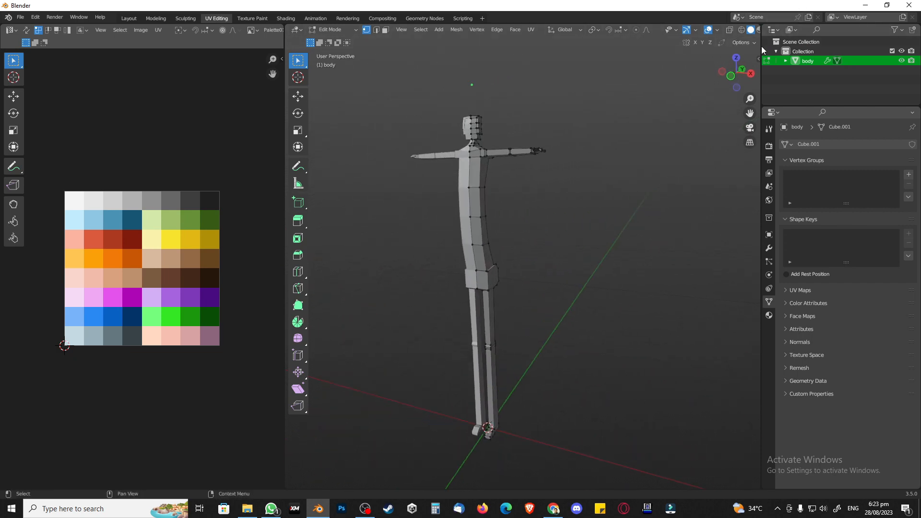
{"action": "left_click_drag", "start_coordinate": [762, 50], "coordinate": [795, 45]}
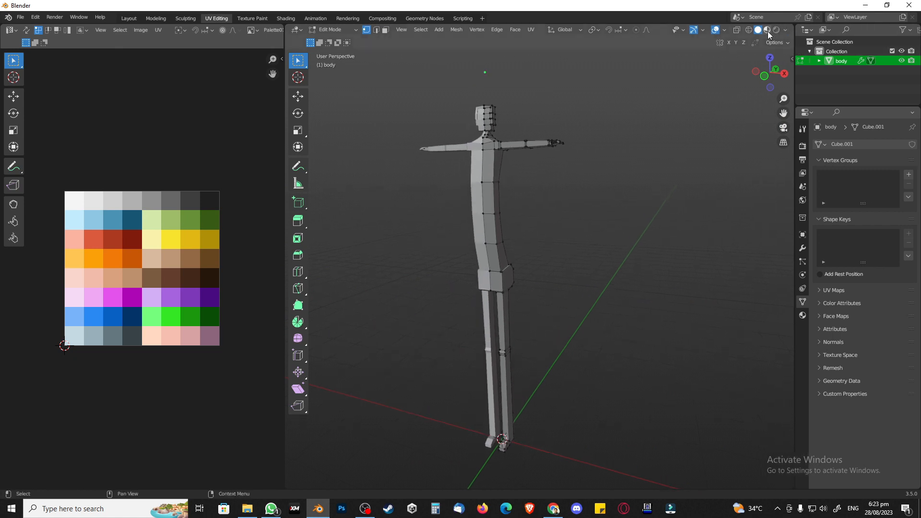
{"action": "left_click", "coordinate": [766, 31]}
Inspect how the palette colours fall on the torso, hips, legs and feet
{"action": "scroll", "coordinate": [521, 209], "scroll_direction": "up", "scroll_amount": 2}
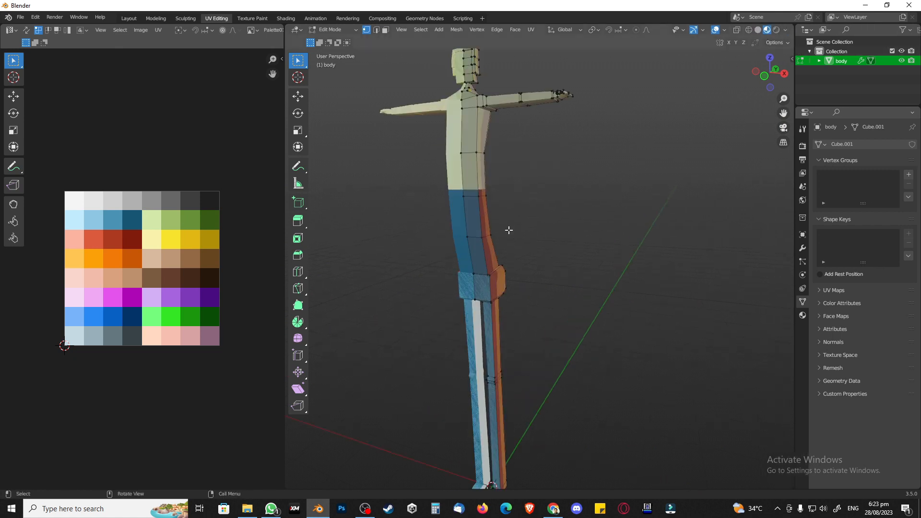
{"action": "middle_click_drag", "start_coordinate": [509, 230], "coordinate": [517, 169], "text": "shift"}
{"action": "scroll", "coordinate": [520, 208], "scroll_direction": "down", "scroll_amount": 1}
{"action": "key", "text": "Tab"}
{"action": "scroll", "coordinate": [522, 238], "scroll_direction": "up", "scroll_amount": 1}
{"action": "key", "text": "Tab"}
{"action": "scroll", "coordinate": [522, 246], "scroll_direction": "up", "scroll_amount": 1}
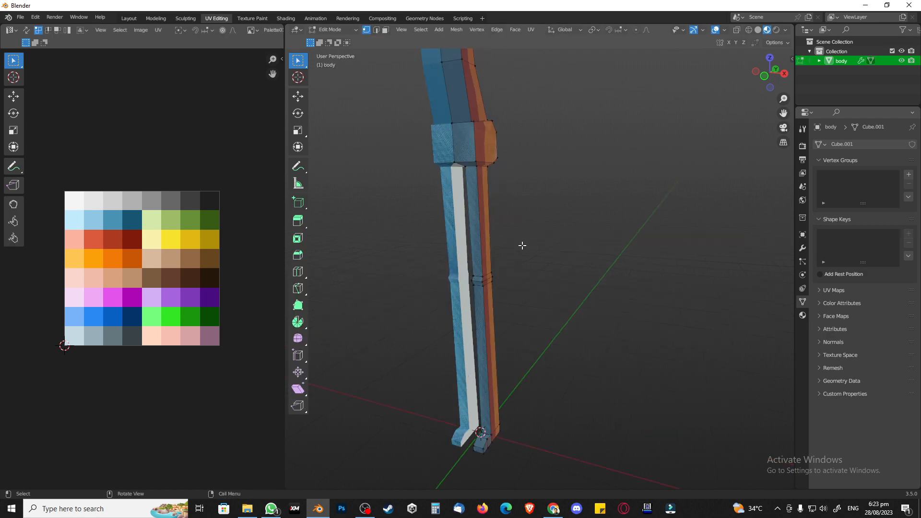
{"action": "scroll", "coordinate": [522, 243], "scroll_direction": "down", "scroll_amount": 1}
{"action": "scroll", "coordinate": [527, 239], "scroll_direction": "up", "scroll_amount": 3}
{"action": "middle_click_drag", "start_coordinate": [533, 276], "coordinate": [550, 212], "text": "shift"}
{"action": "scroll", "coordinate": [548, 207], "scroll_direction": "down", "scroll_amount": 8}
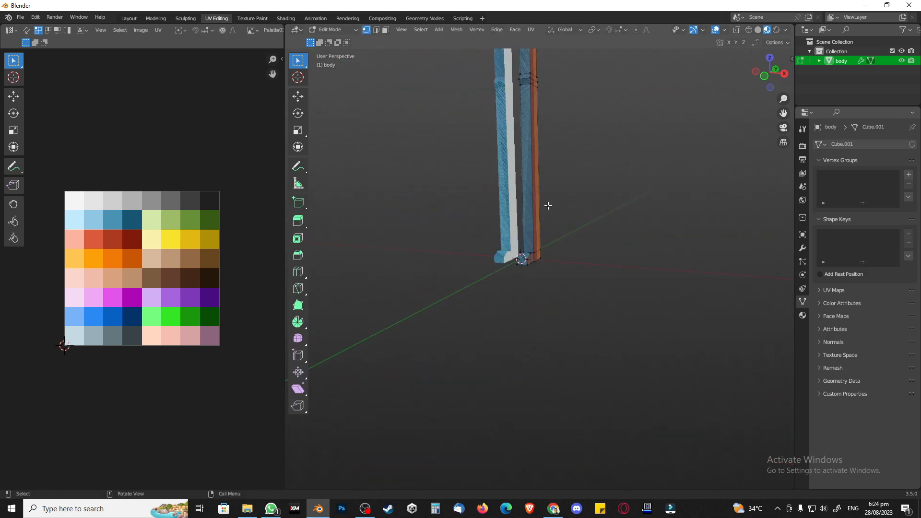
Select the entire body mesh and collapse all its UVs to one point by scaling them to 0
{"action": "key", "text": "a"}
{"action": "scroll", "coordinate": [565, 134], "scroll_direction": "down", "scroll_amount": 5}
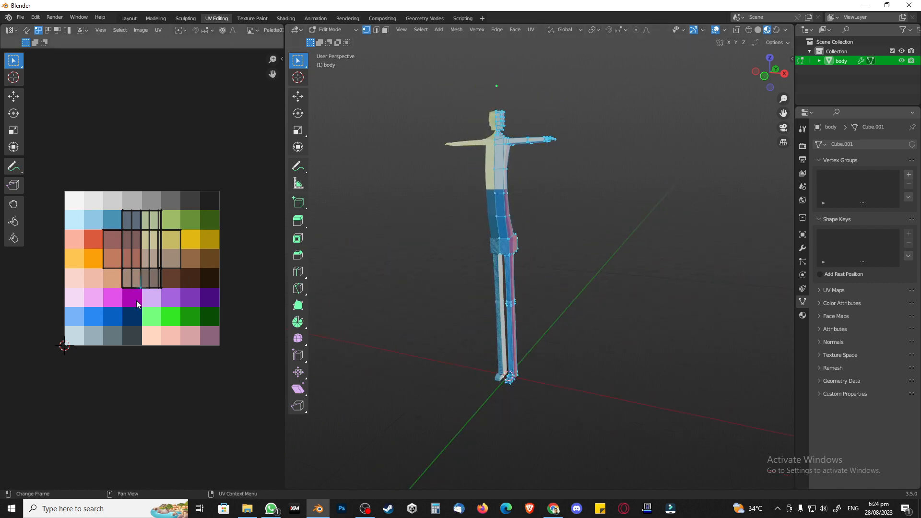
{"action": "key", "text": "a"}
{"action": "key", "text": "s"}
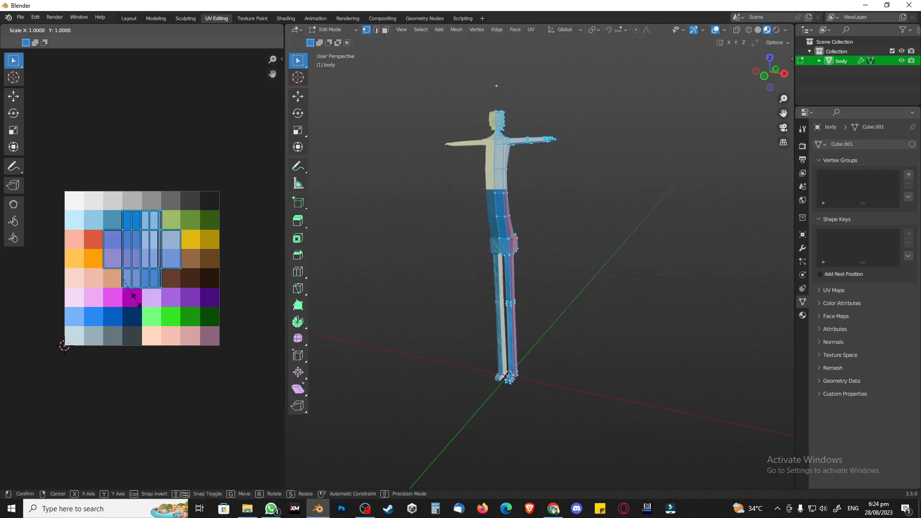
{"action": "key", "text": "0"}
{"action": "key", "text": "Return"}
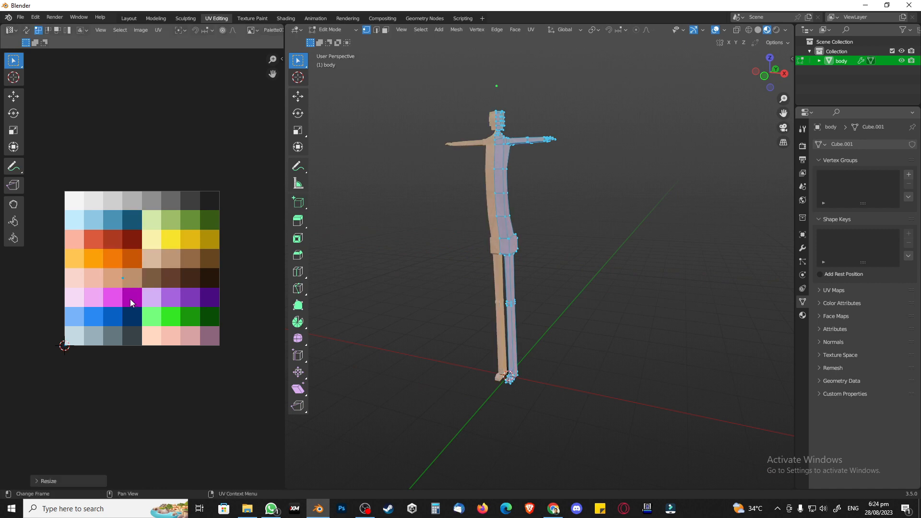
Move the collapsed UVs onto the light peach swatch, second in the palette's fifth row, to give the body a skin colour
{"action": "key", "text": "g"}
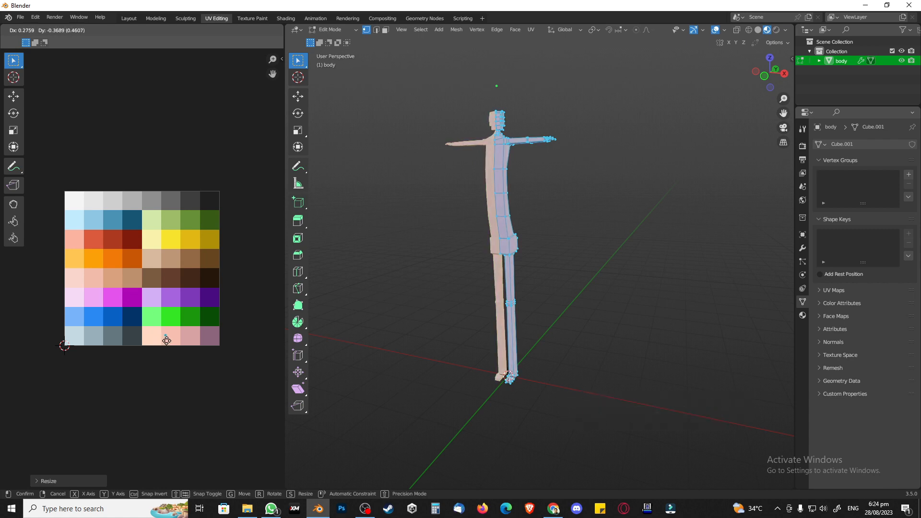
{"action": "left_click", "coordinate": [104, 294]}
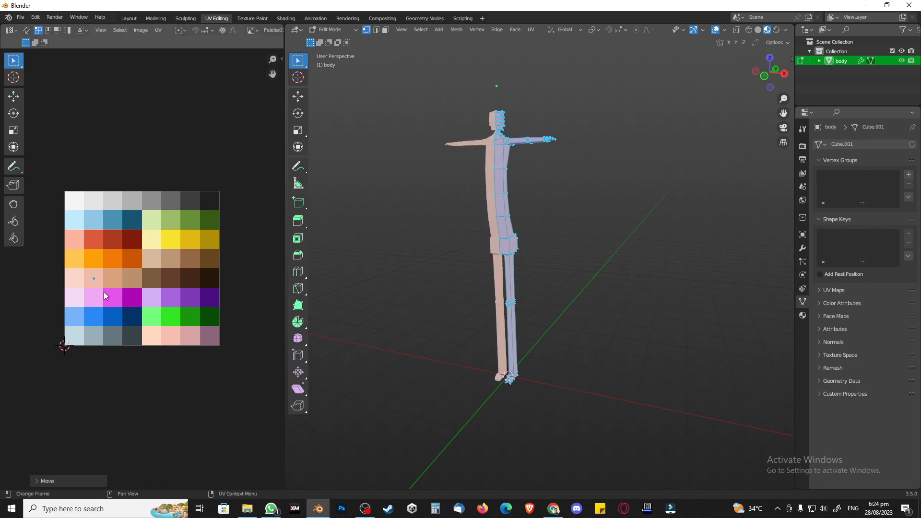
{"action": "left_click", "coordinate": [398, 323]}
{"action": "key", "text": "Tab"}
{"action": "key", "text": "Tab"}
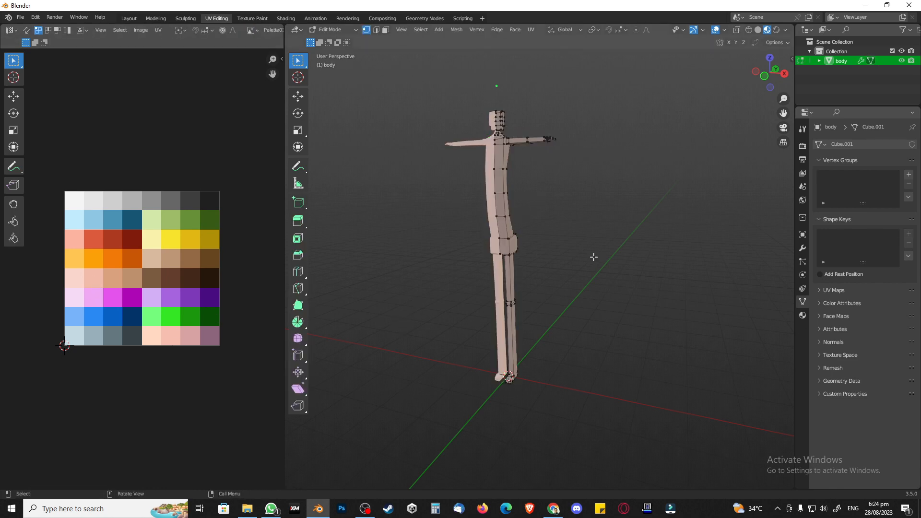
{"action": "key", "text": "Tab"}
{"action": "key", "text": "Tab"}
Select the whole mesh and add a vertex group named "Skin"
{"action": "key", "text": "a"}
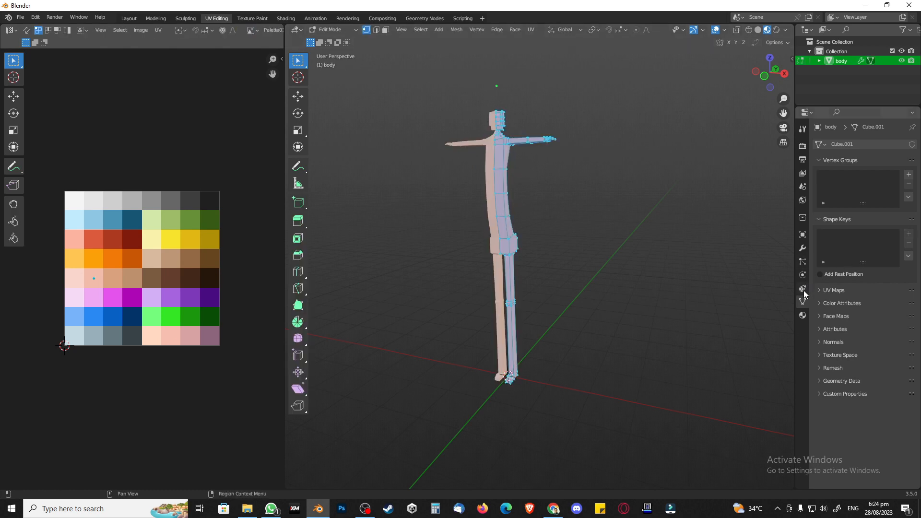
{"action": "left_click", "coordinate": [909, 174]}
{"action": "double_click", "coordinate": [839, 178]}
{"action": "type", "text": "Skin"}
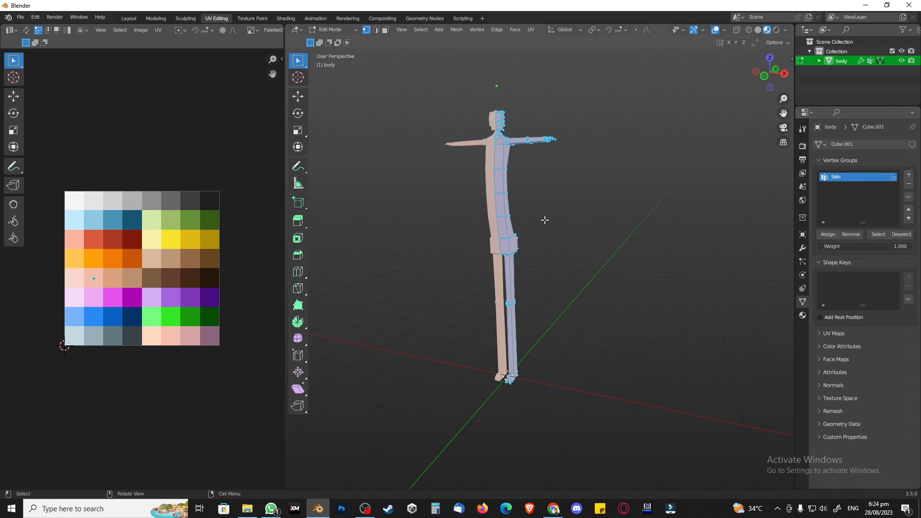
{"action": "key", "text": "Tab"}
{"action": "scroll", "coordinate": [527, 283], "scroll_direction": "up", "scroll_amount": 8}
{"action": "key", "text": "Tab"}
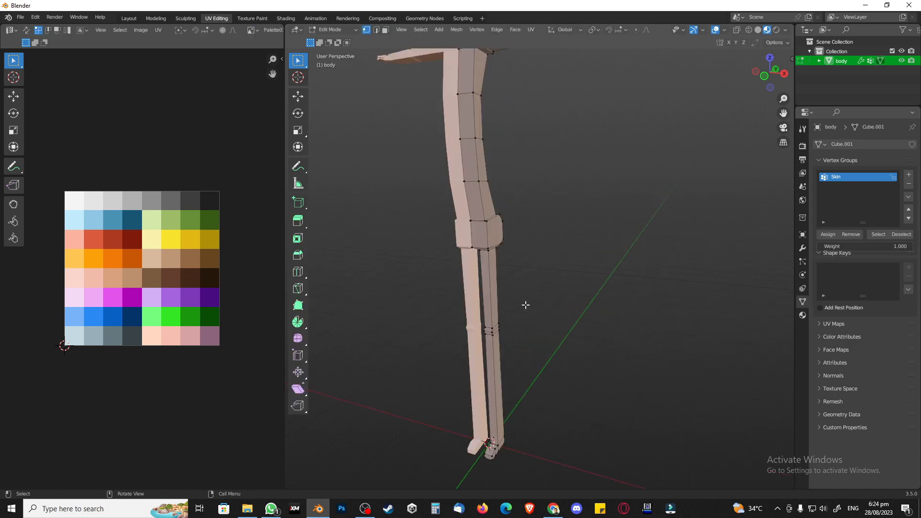
{"action": "scroll", "coordinate": [576, 185], "scroll_direction": "down", "scroll_amount": 6}
{"action": "scroll", "coordinate": [551, 329], "scroll_direction": "up", "scroll_amount": 8}
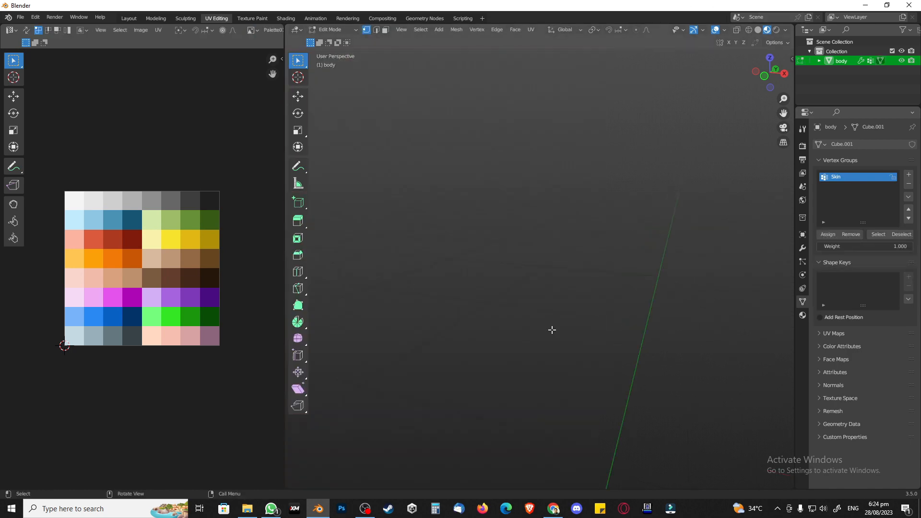
Select the top, front and outer side faces of the editable foot in face mode
{"action": "scroll", "coordinate": [534, 255], "scroll_direction": "down", "scroll_amount": 6}
{"action": "scroll", "coordinate": [514, 269], "scroll_direction": "up", "scroll_amount": 8}
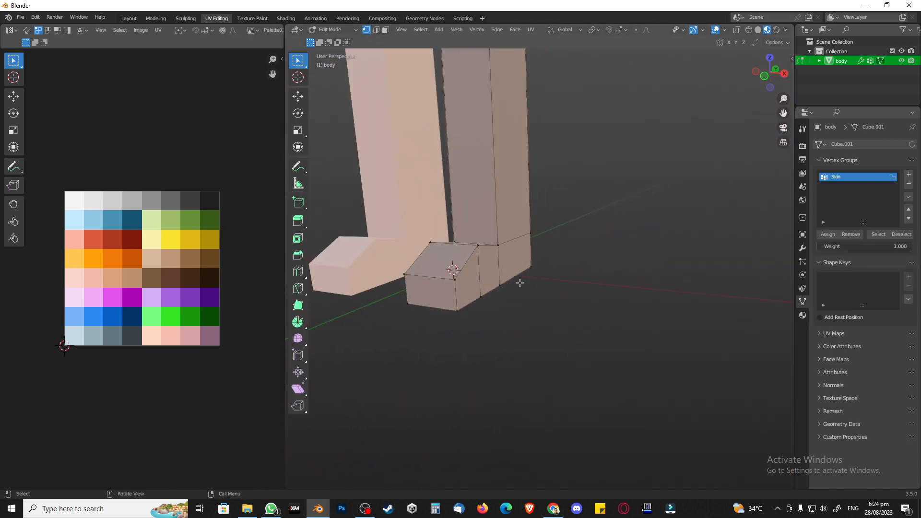
{"action": "middle_click_drag", "start_coordinate": [450, 268], "coordinate": [490, 308]}
{"action": "key", "text": "3"}
{"action": "scroll", "coordinate": [474, 303], "scroll_direction": "down", "scroll_amount": 5}
{"action": "left_click", "coordinate": [451, 337]}
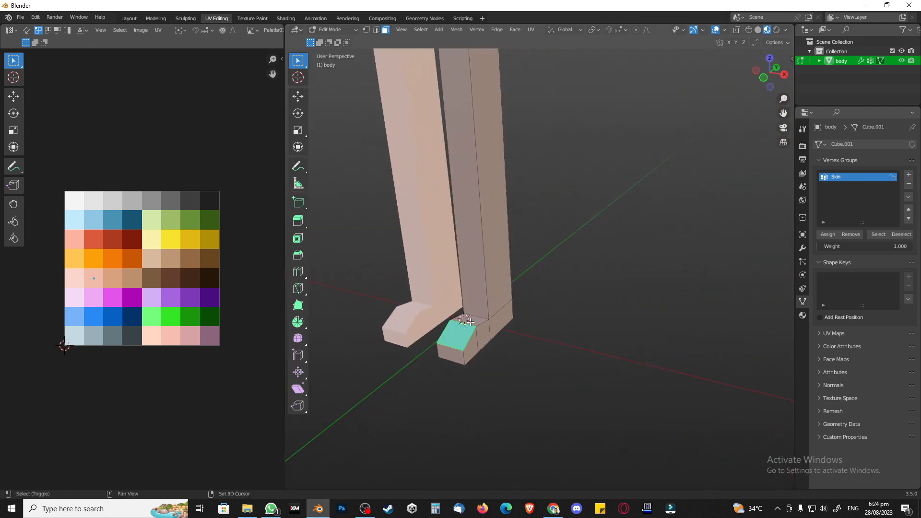
{"action": "left_click", "coordinate": [474, 322], "text": "shift"}
{"action": "left_click", "coordinate": [482, 331], "text": "shift"}
{"action": "left_click", "coordinate": [472, 345], "text": "shift"}
{"action": "left_click", "coordinate": [456, 354], "text": "shift"}
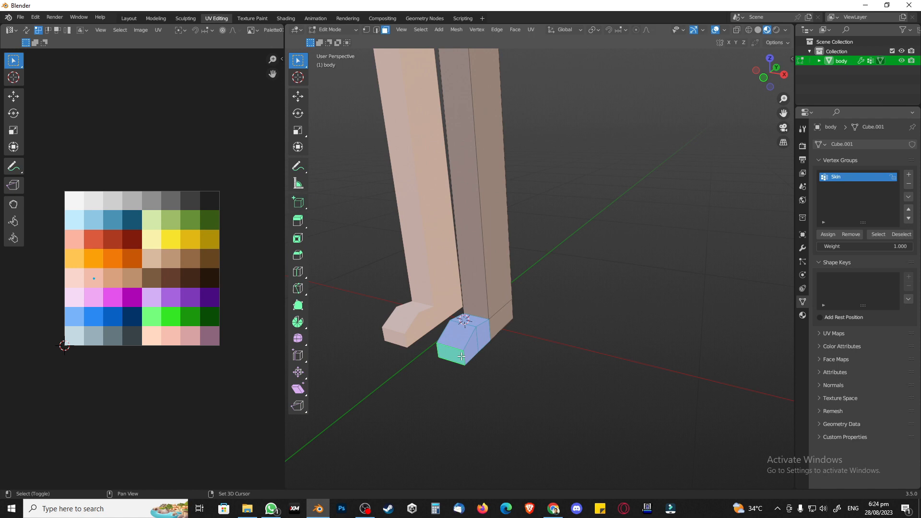
{"action": "left_click", "coordinate": [499, 322], "text": "shift"}
Add the foot's inner side and heel faces to the selection
{"action": "middle_click_drag", "start_coordinate": [459, 347], "coordinate": [488, 348]}
{"action": "left_click", "coordinate": [659, 342], "text": "shift"}
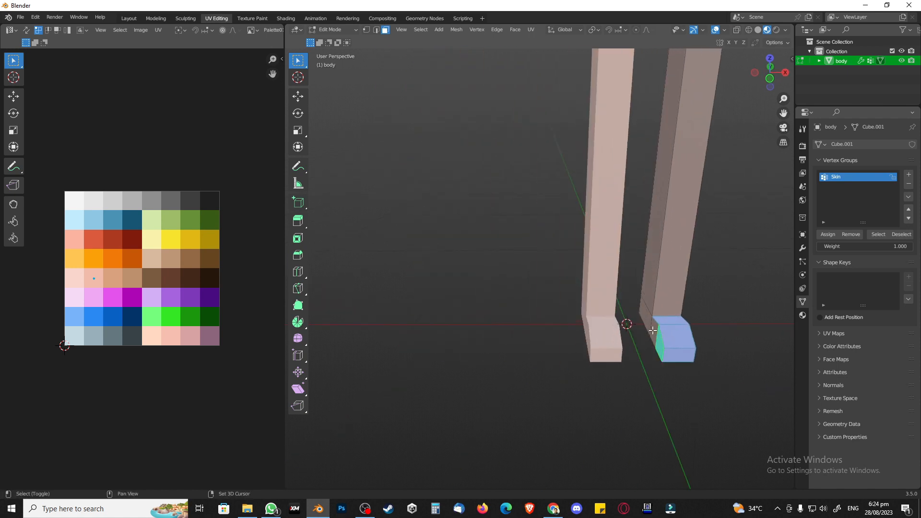
{"action": "left_click", "coordinate": [653, 330], "text": "shift"}
{"action": "left_click", "coordinate": [645, 324], "text": "shift"}
{"action": "middle_click_drag", "start_coordinate": [642, 321], "coordinate": [564, 307]}
{"action": "middle_click_drag", "start_coordinate": [414, 258], "coordinate": [464, 274], "text": "shift"}
{"action": "middle_click_drag", "start_coordinate": [440, 280], "coordinate": [423, 277]}
{"action": "left_click", "coordinate": [355, 260], "text": "shift"}
{"action": "middle_click_drag", "start_coordinate": [391, 282], "coordinate": [418, 278]}
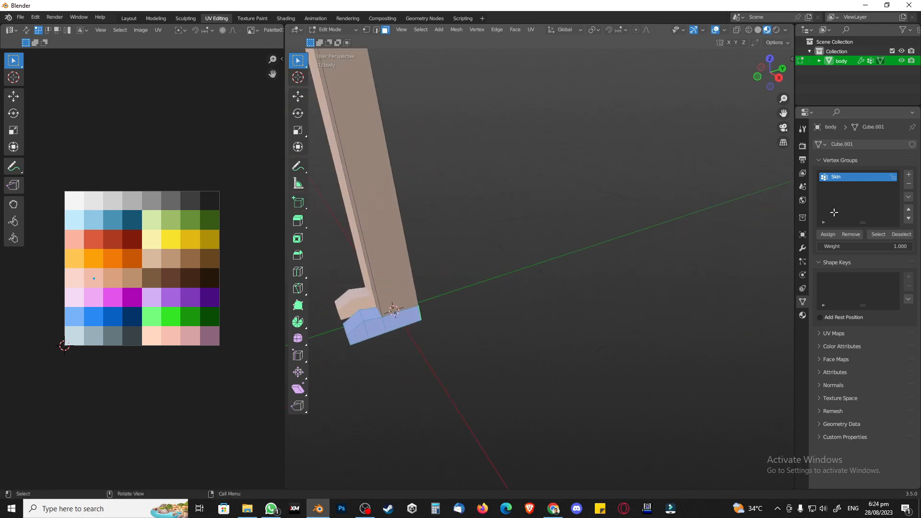
Add a second vertex group, rename the first one "Shoes" and name the new one "Skin"
{"action": "left_click", "coordinate": [909, 175]}
{"action": "left_click", "coordinate": [840, 177]}
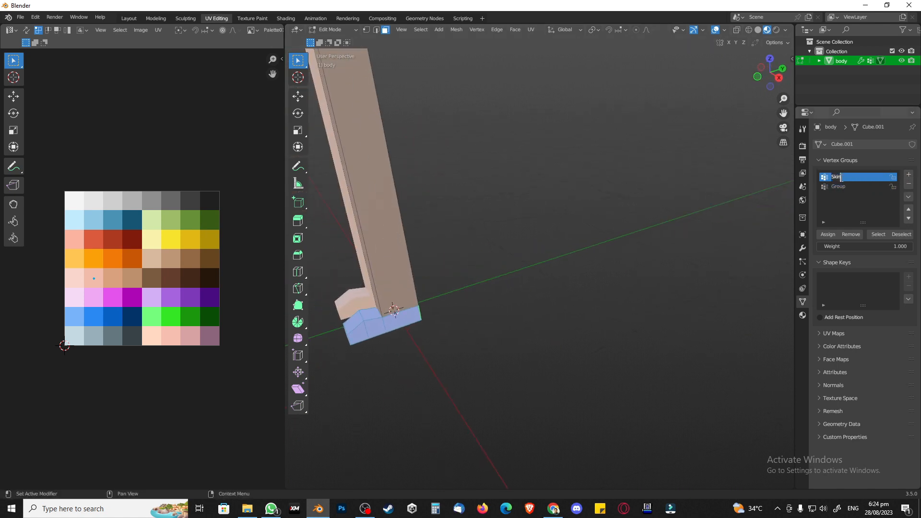
{"action": "type", "text": "Shoes"}
{"action": "double_click", "coordinate": [839, 188]}
{"action": "type", "text": "Skin"}
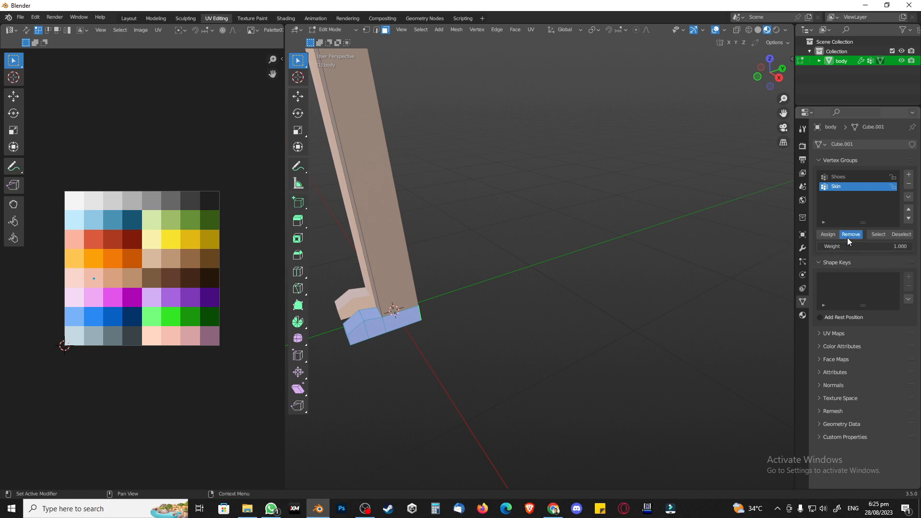
Check which faces the Shoes vertex group contains by clearing the selection and selecting the group's members
{"action": "left_click", "coordinate": [849, 178]}
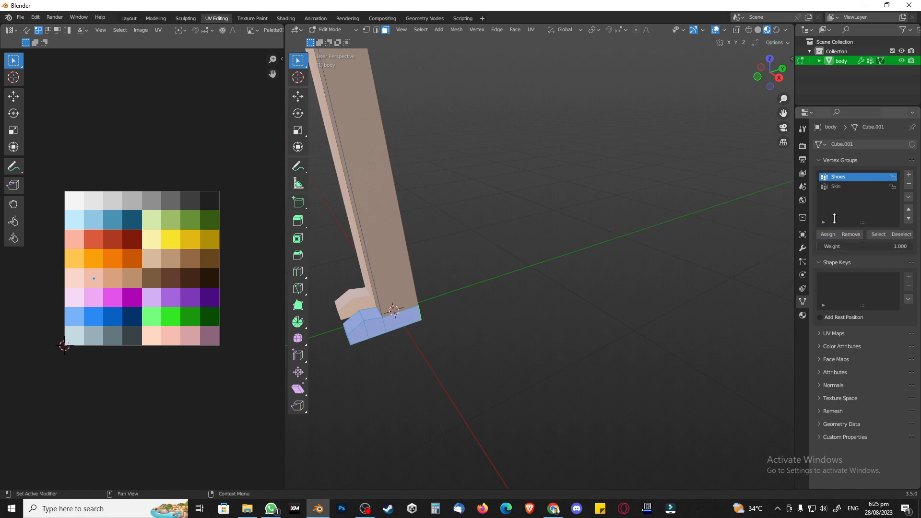
{"action": "left_click", "coordinate": [667, 247]}
{"action": "left_click", "coordinate": [878, 235]}
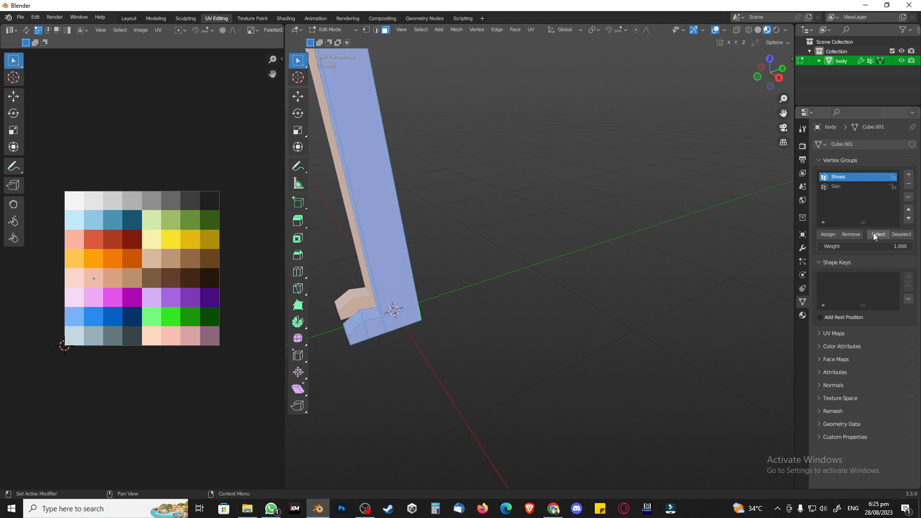
{"action": "left_click", "coordinate": [565, 224]}
{"action": "key", "text": "ctrl+z"}
{"action": "left_click", "coordinate": [840, 187]}
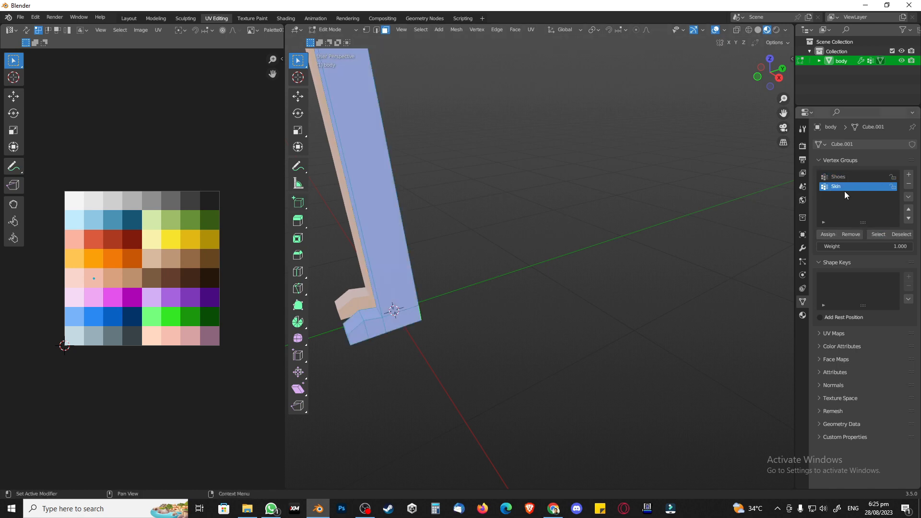
{"action": "left_click", "coordinate": [842, 178]}
{"action": "left_click", "coordinate": [842, 187]}
{"action": "left_click", "coordinate": [499, 311]}
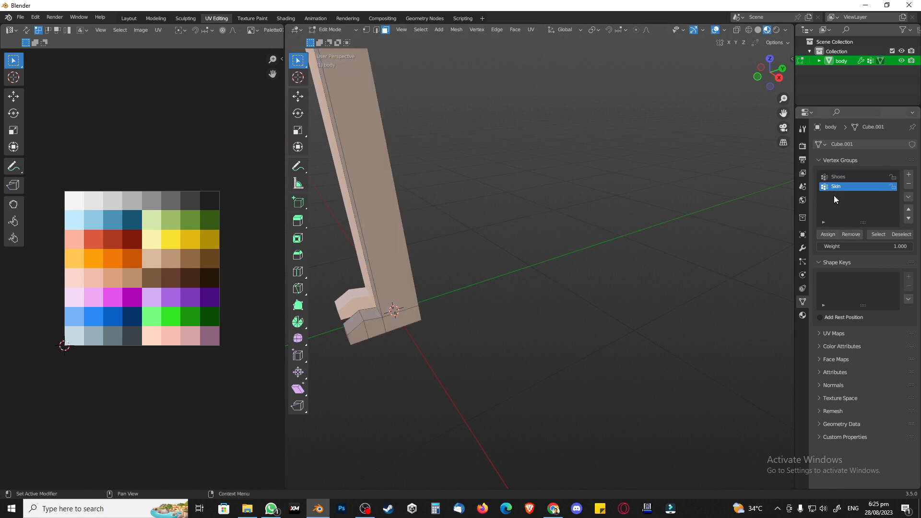
With the Shoes group active, reselect all faces of the foot below the ankle edge
{"action": "scroll", "coordinate": [459, 336], "scroll_direction": "up", "scroll_amount": 1}
{"action": "middle_click_drag", "start_coordinate": [395, 350], "coordinate": [472, 323], "text": "shift"}
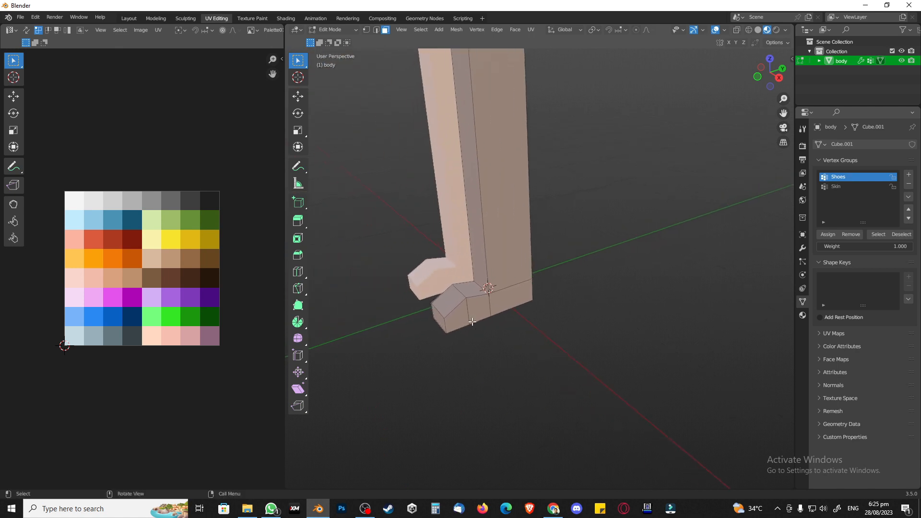
{"action": "left_click", "coordinate": [466, 290]}
{"action": "left_click", "coordinate": [452, 303], "text": "shift"}
{"action": "left_click", "coordinate": [445, 324], "text": "alt+shift"}
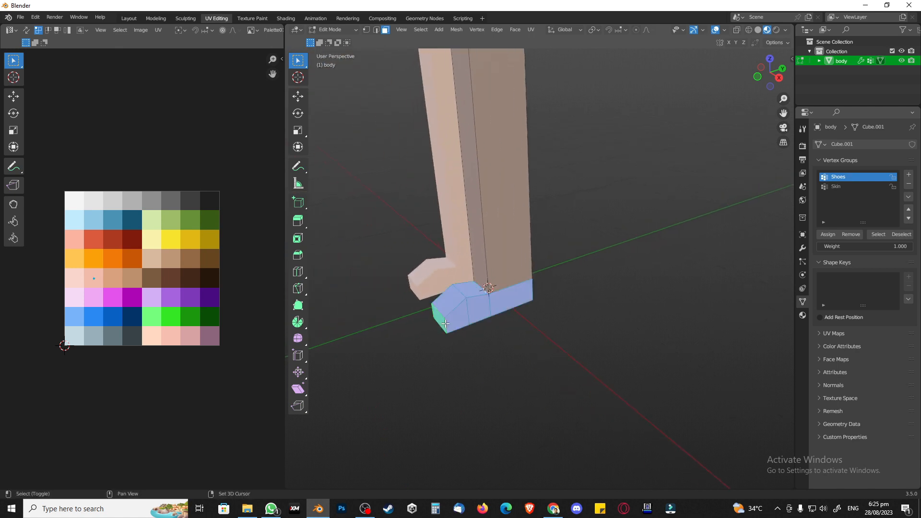
{"action": "middle_click_drag", "start_coordinate": [488, 333], "coordinate": [642, 271]}
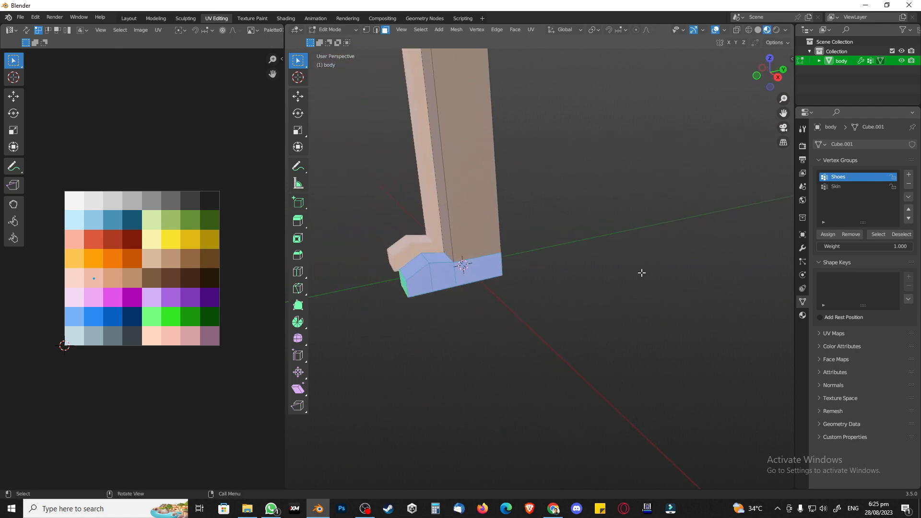
Assign the selected foot faces to the Shoes vertex group and remove them from the Skin group
{"action": "left_click", "coordinate": [829, 234]}
{"action": "left_click", "coordinate": [834, 187]}
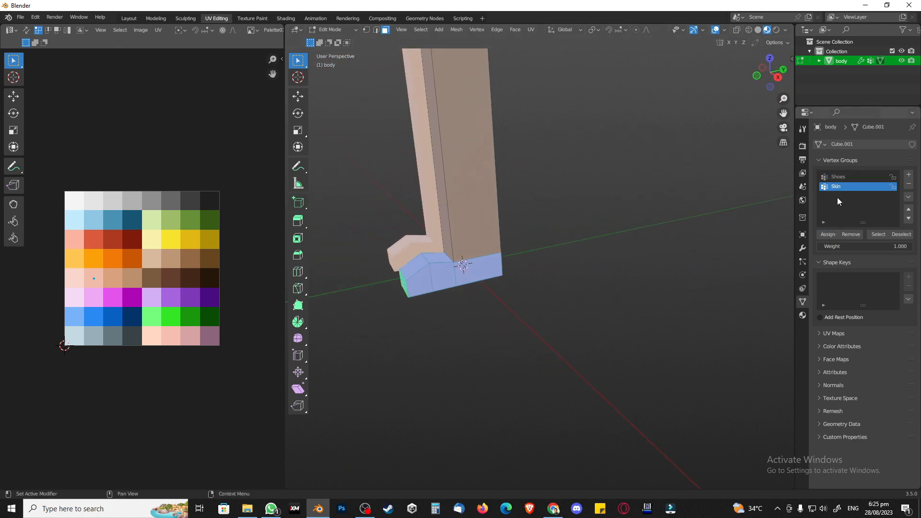
{"action": "left_click", "coordinate": [849, 234]}
Select the Shoes group's faces and move their UVs onto the dark blue swatch, fourth in the palette's seventh row
{"action": "left_click", "coordinate": [838, 177]}
{"action": "left_click", "coordinate": [610, 268]}
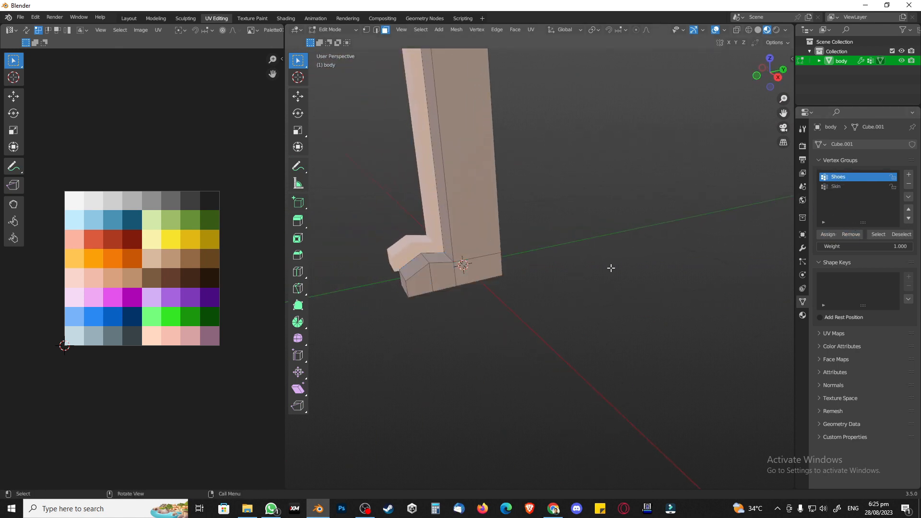
{"action": "left_click", "coordinate": [876, 235]}
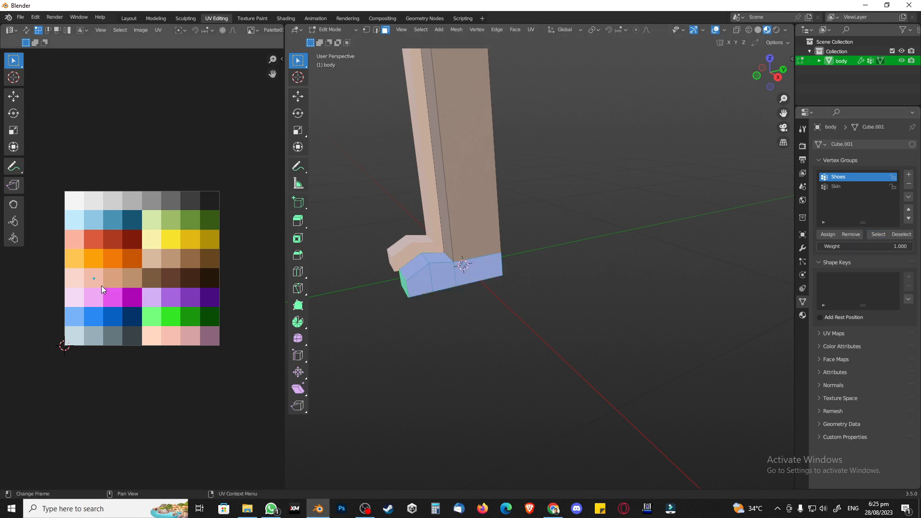
{"action": "key", "text": "g"}
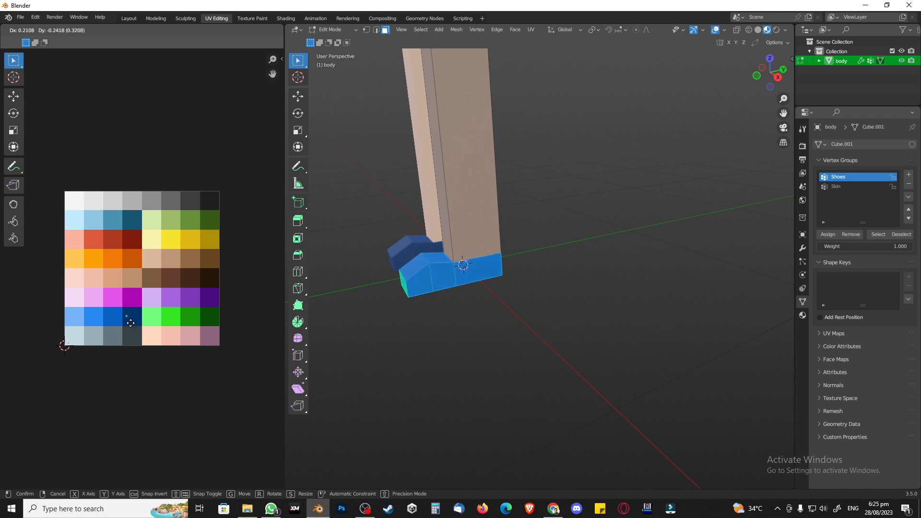
{"action": "left_click", "coordinate": [137, 326]}
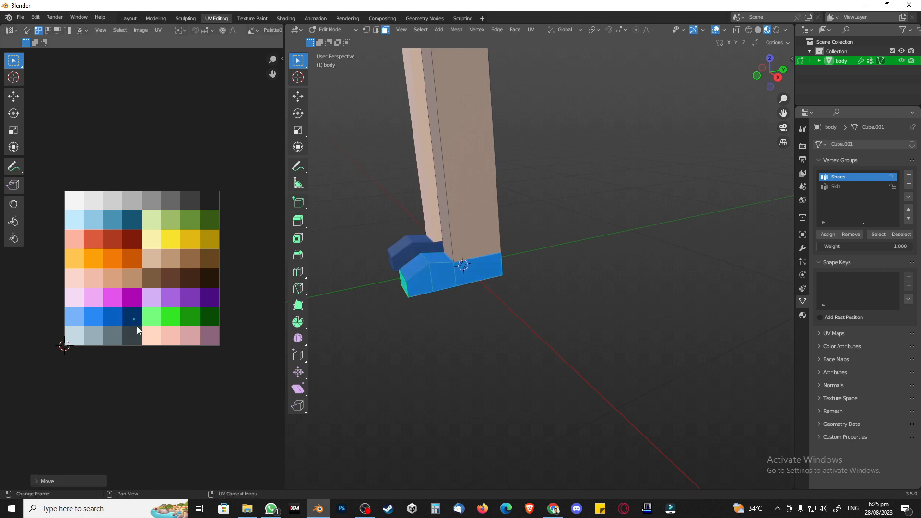
Select the face loops of the lower leg, knee bands and thigh above the shoe
{"action": "scroll", "coordinate": [457, 309], "scroll_direction": "down", "scroll_amount": 2}
{"action": "middle_click_drag", "start_coordinate": [457, 308], "coordinate": [538, 259]}
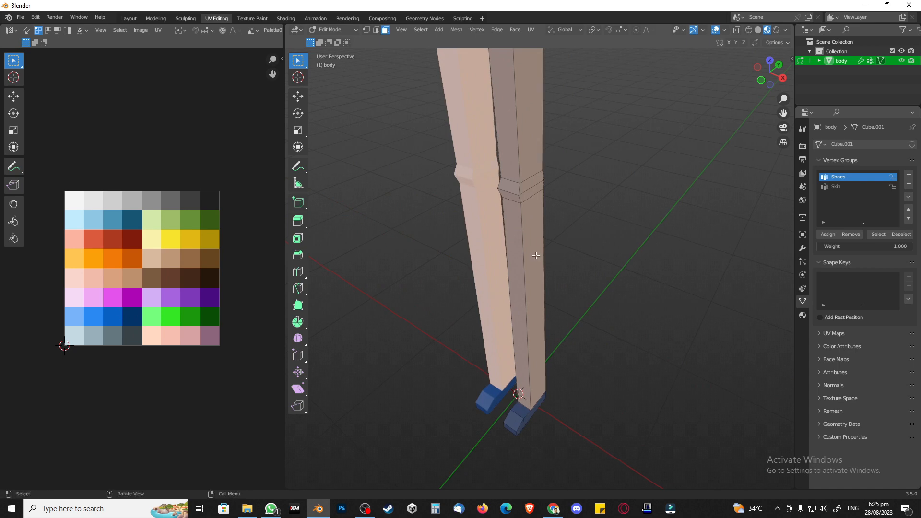
{"action": "left_click", "coordinate": [518, 191], "text": "alt"}
{"action": "left_click", "coordinate": [519, 191], "text": "alt+shift"}
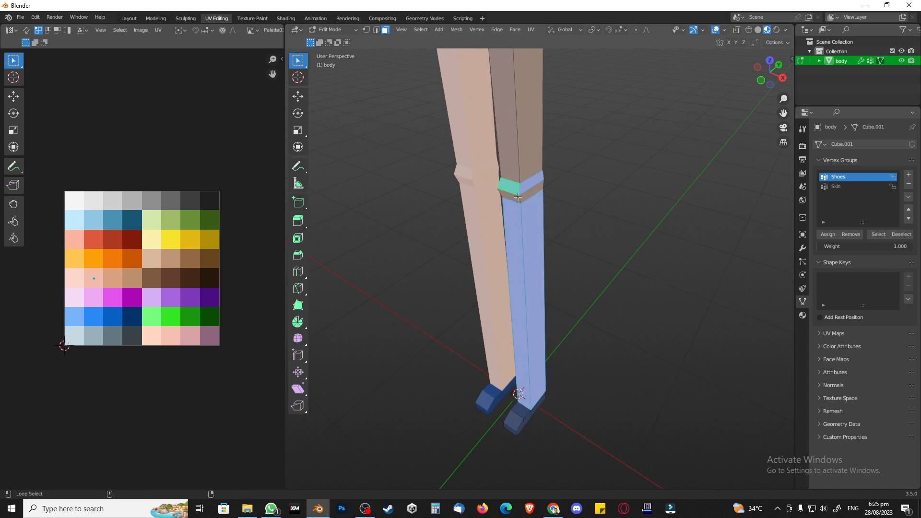
{"action": "left_click", "coordinate": [520, 176], "text": "alt+shift"}
{"action": "scroll", "coordinate": [578, 213], "scroll_direction": "down", "scroll_amount": 2}
{"action": "middle_click_drag", "start_coordinate": [578, 213], "coordinate": [532, 188]}
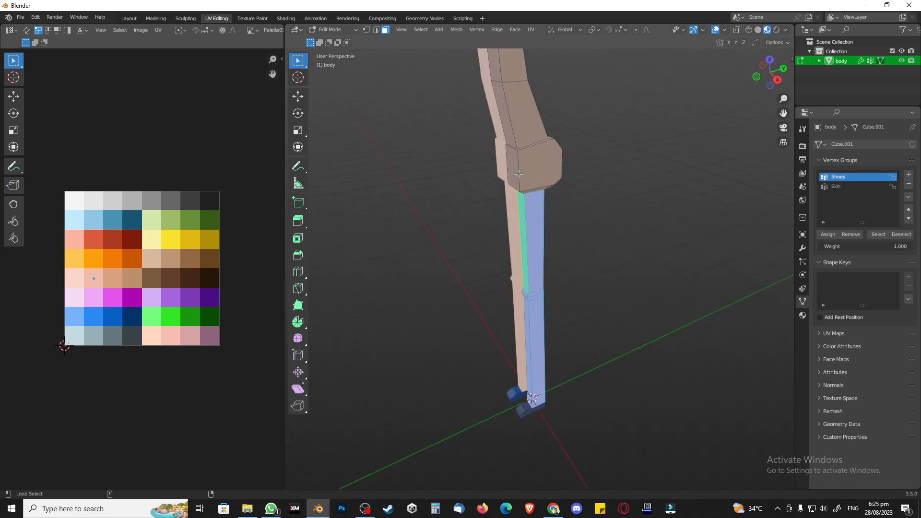
Extend the leg selection with the front, side, back and upper rim faces of the hip block
{"action": "left_click", "coordinate": [519, 177], "text": "shift"}
{"action": "scroll", "coordinate": [515, 178], "scroll_direction": "up", "scroll_amount": 4}
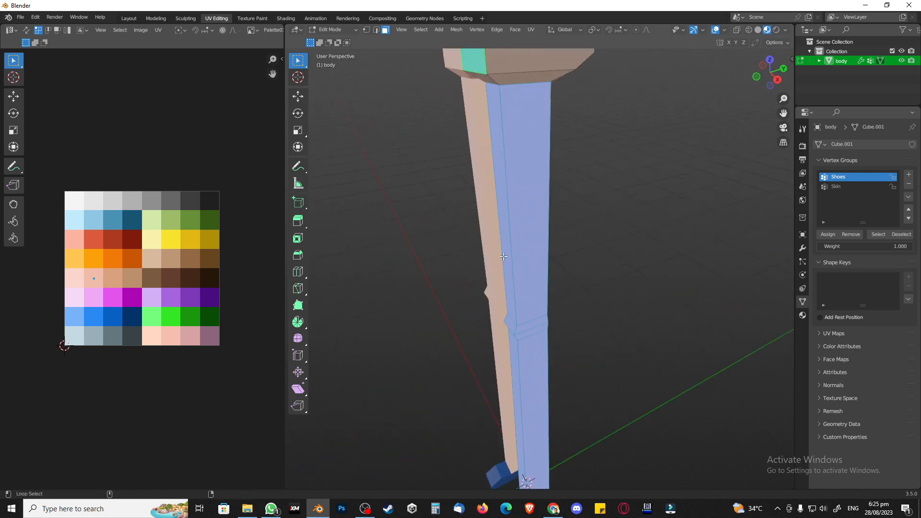
{"action": "scroll", "coordinate": [579, 148], "scroll_direction": "down", "scroll_amount": 5}
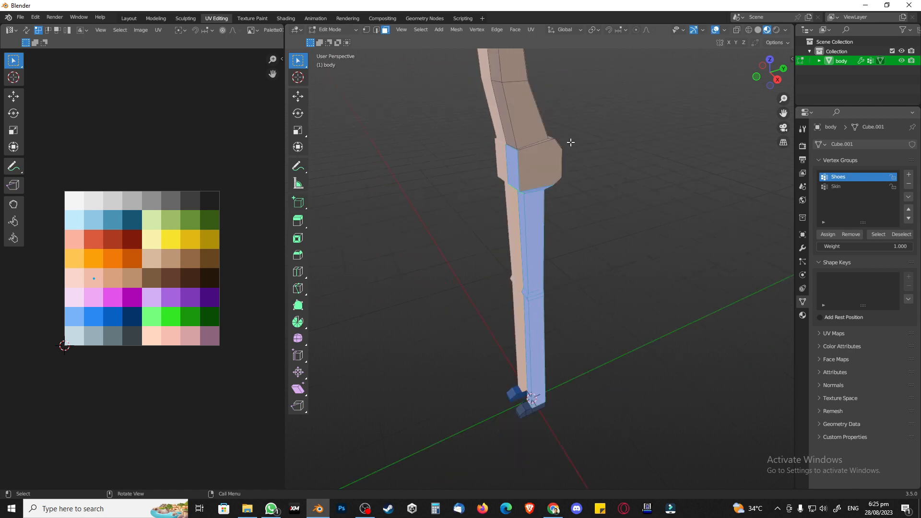
{"action": "left_click", "coordinate": [519, 166], "text": "shift"}
{"action": "left_click", "coordinate": [520, 167], "text": "shift"}
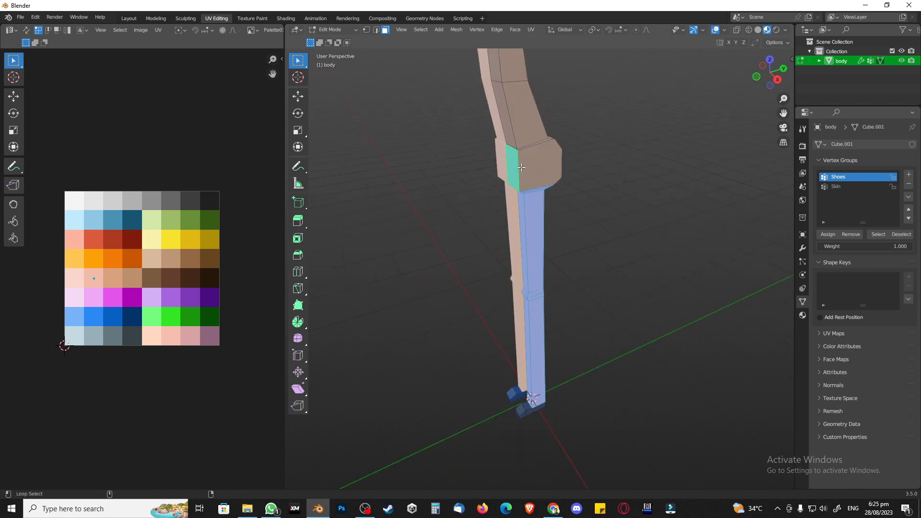
{"action": "left_click", "coordinate": [520, 166], "text": "shift"}
{"action": "left_click", "coordinate": [519, 166], "text": "shift"}
{"action": "scroll", "coordinate": [528, 176], "scroll_direction": "up", "scroll_amount": 2}
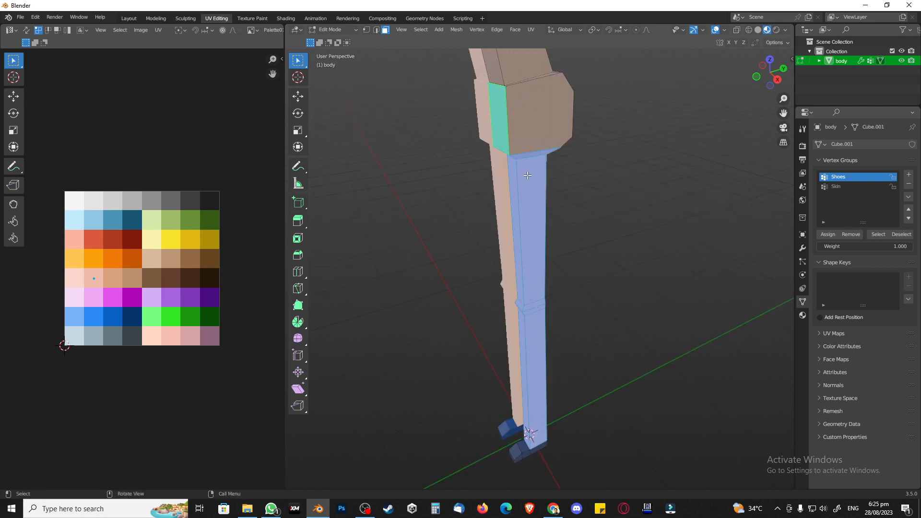
{"action": "middle_click_drag", "start_coordinate": [527, 149], "coordinate": [512, 171]}
{"action": "left_click_drag", "start_coordinate": [318, 85], "coordinate": [340, 129], "text": "shift"}
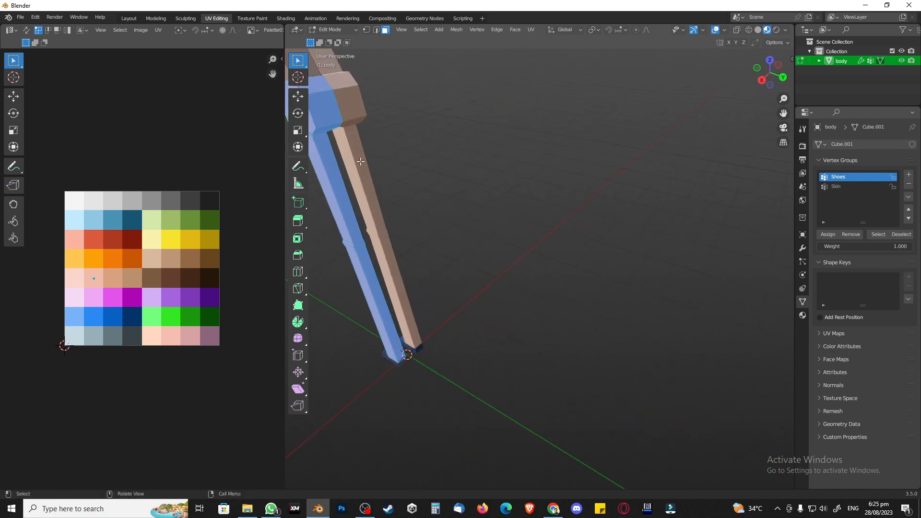
{"action": "middle_click_drag", "start_coordinate": [405, 181], "coordinate": [478, 192]}
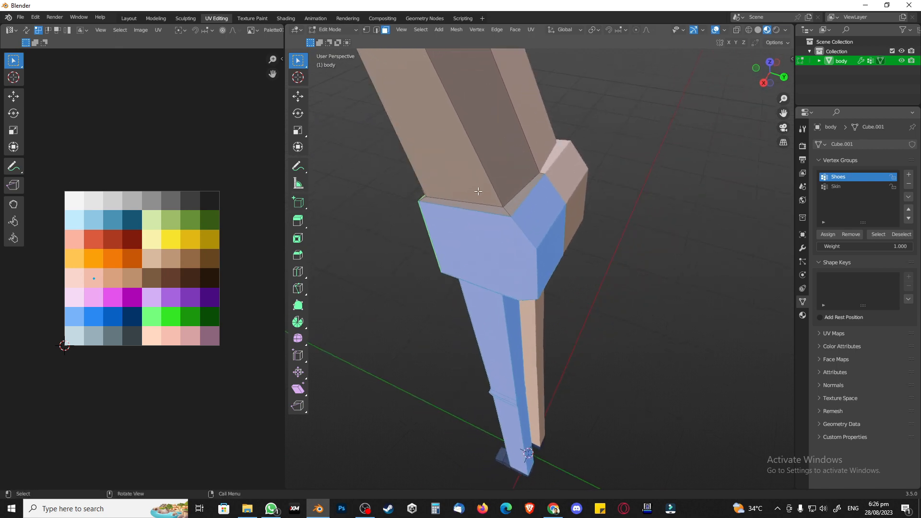
{"action": "left_click", "coordinate": [504, 210], "text": "shift"}
Add a vertex group named "Pants" and assign the selected leg and hip faces to it
{"action": "middle_click_drag", "start_coordinate": [530, 255], "coordinate": [595, 224]}
{"action": "left_click", "coordinate": [838, 188]}
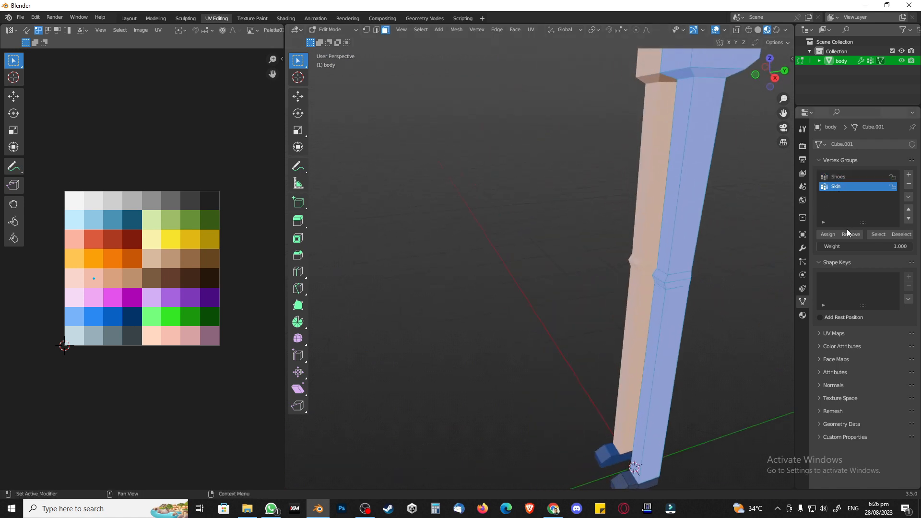
{"action": "left_click", "coordinate": [909, 174]}
{"action": "double_click", "coordinate": [842, 197]}
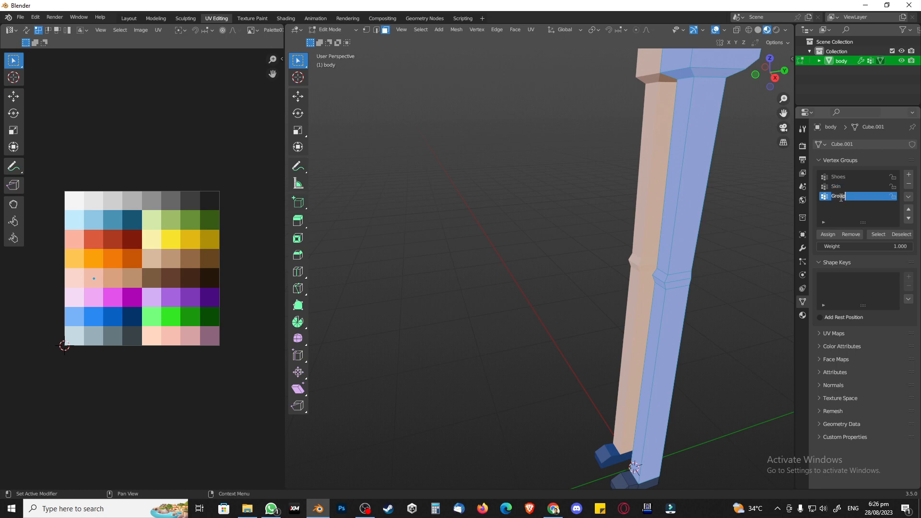
{"action": "type", "text": "Pants"}
{"action": "left_click", "coordinate": [827, 235]}
Move the pants UVs onto the dark grey swatch, seventh in the palette's first row
{"action": "key", "text": "g"}
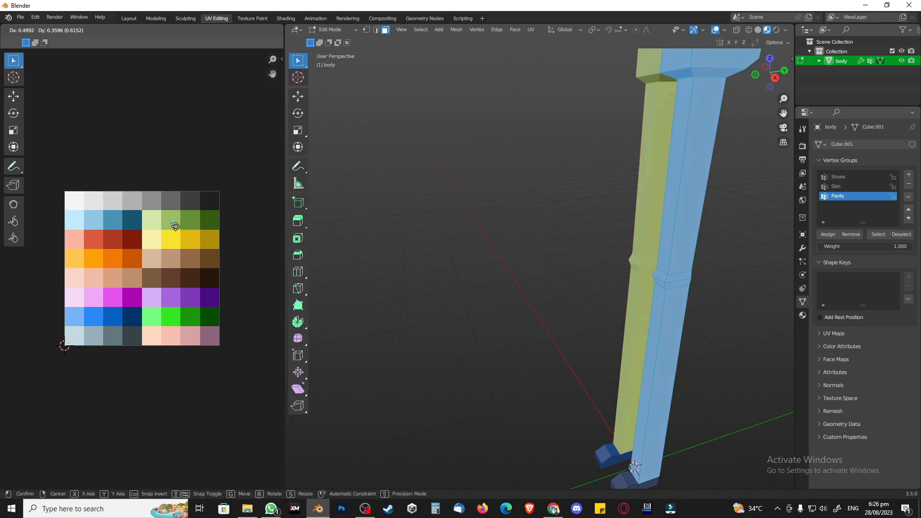
{"action": "left_click", "coordinate": [192, 205]}
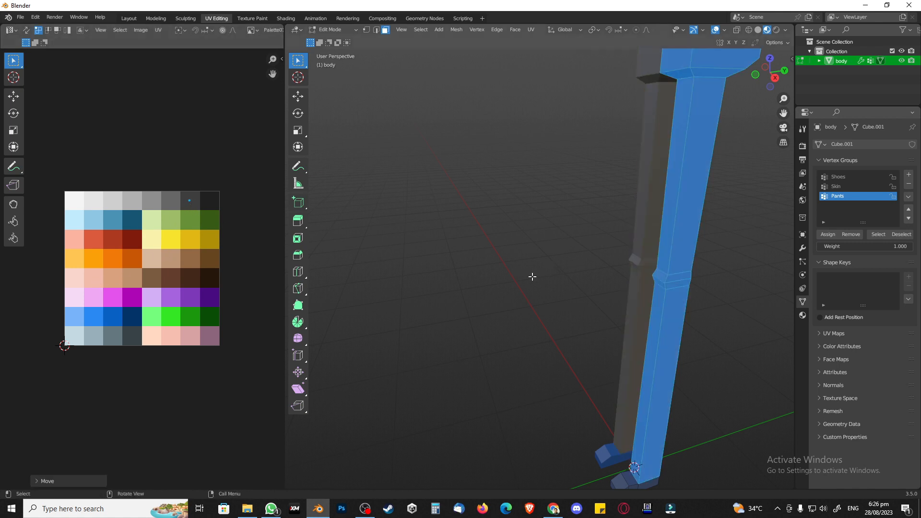
{"action": "key", "text": "Tab"}
{"action": "key", "text": "Tab"}
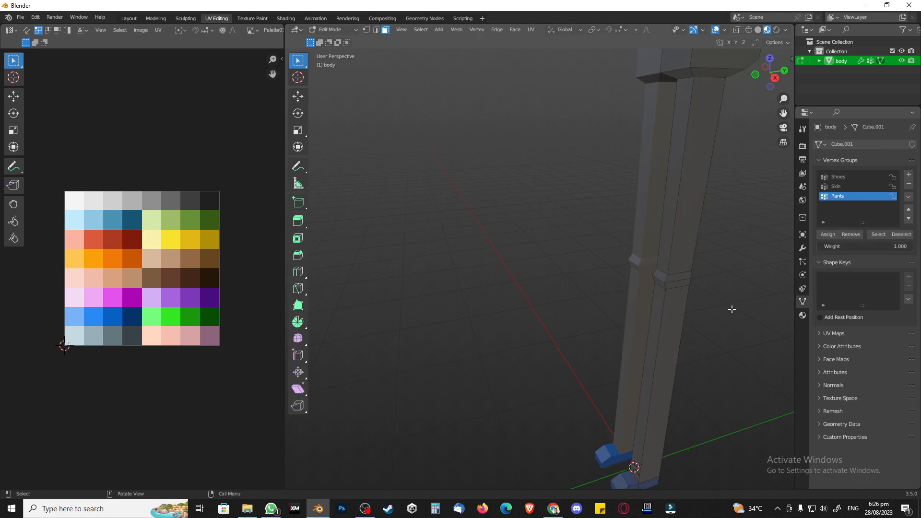
Select the upper and lower faces of the knee band on the front and outer side of the leg
{"action": "scroll", "coordinate": [731, 301], "scroll_direction": "up", "scroll_amount": 4}
{"action": "middle_click_drag", "start_coordinate": [730, 294], "coordinate": [552, 286], "text": "shift"}
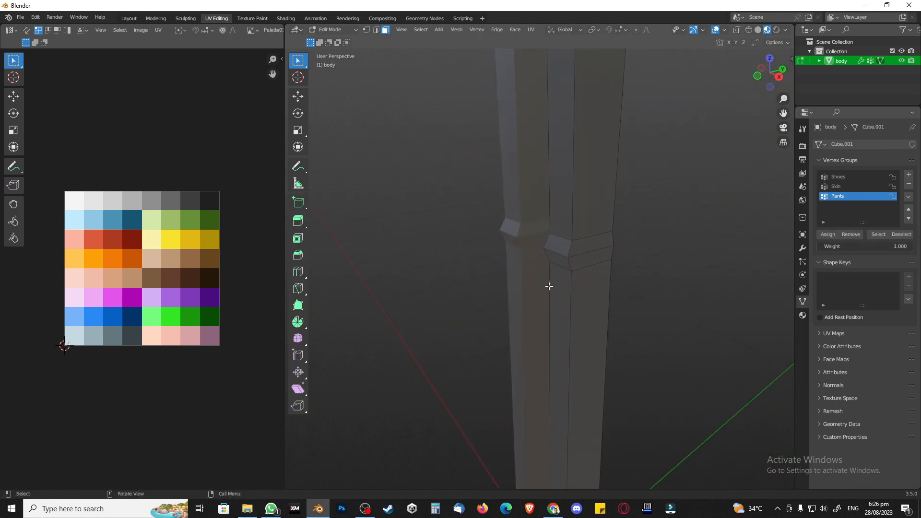
{"action": "left_click", "coordinate": [567, 262], "text": "alt"}
{"action": "left_click", "coordinate": [582, 257]}
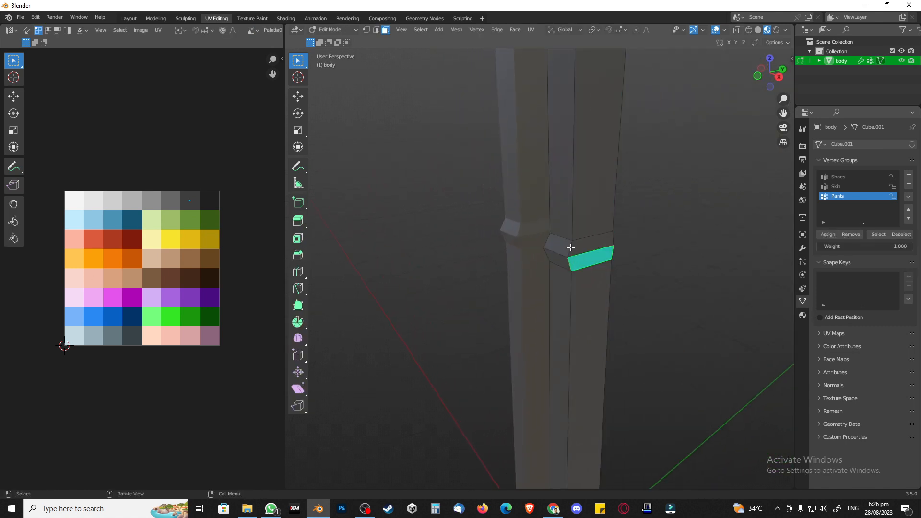
{"action": "left_click", "coordinate": [570, 247], "text": "shift"}
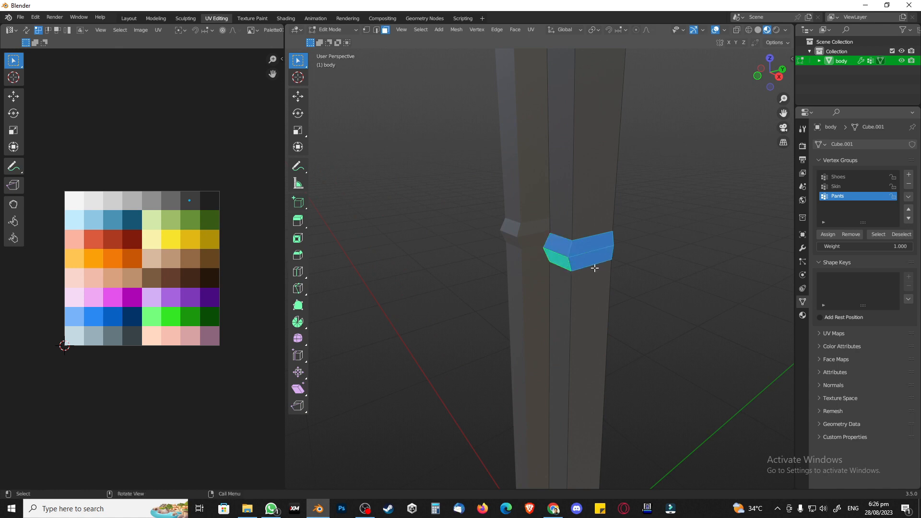
{"action": "middle_click_drag", "start_coordinate": [598, 265], "coordinate": [569, 267]}
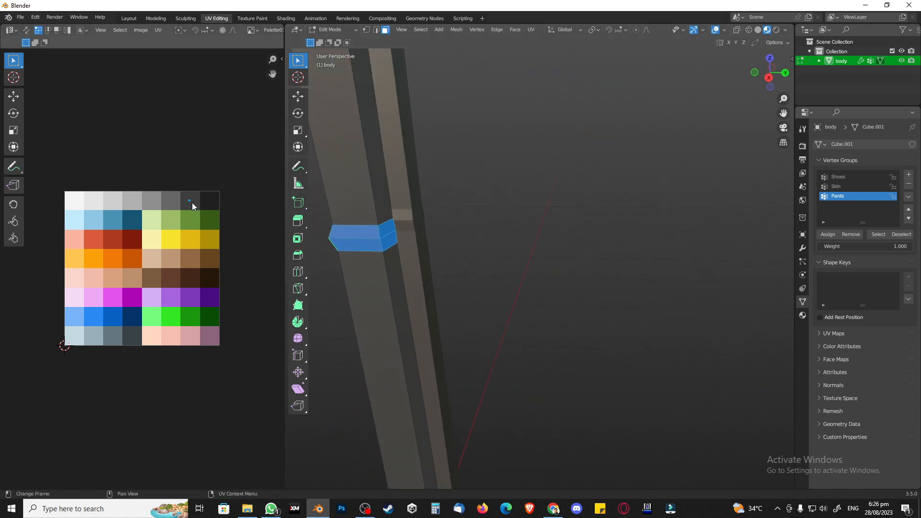
Move the knee band UVs onto the darkest grey swatch, eighth in the palette's first row
{"action": "key", "text": "g"}
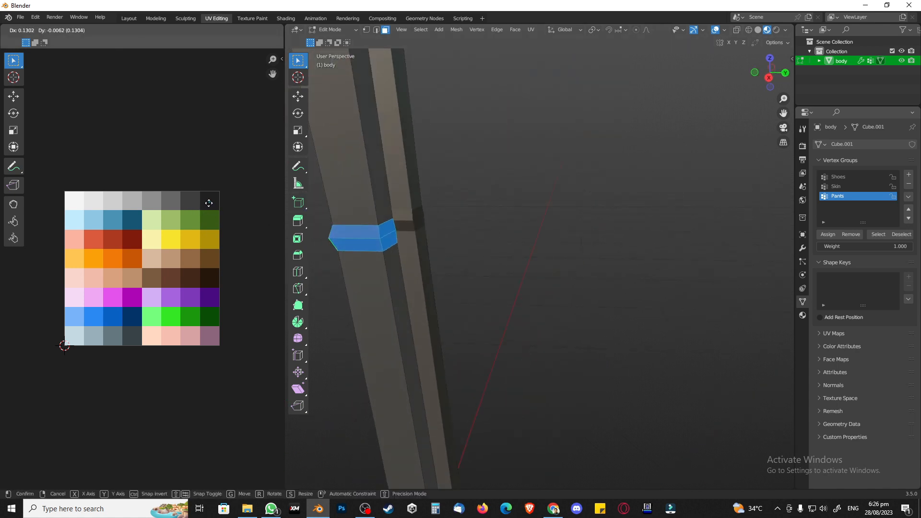
{"action": "left_click", "coordinate": [209, 203]}
{"action": "left_click", "coordinate": [537, 225]}
{"action": "key", "text": "Tab"}
{"action": "key", "text": "Tab"}
{"action": "key", "text": "Tab"}
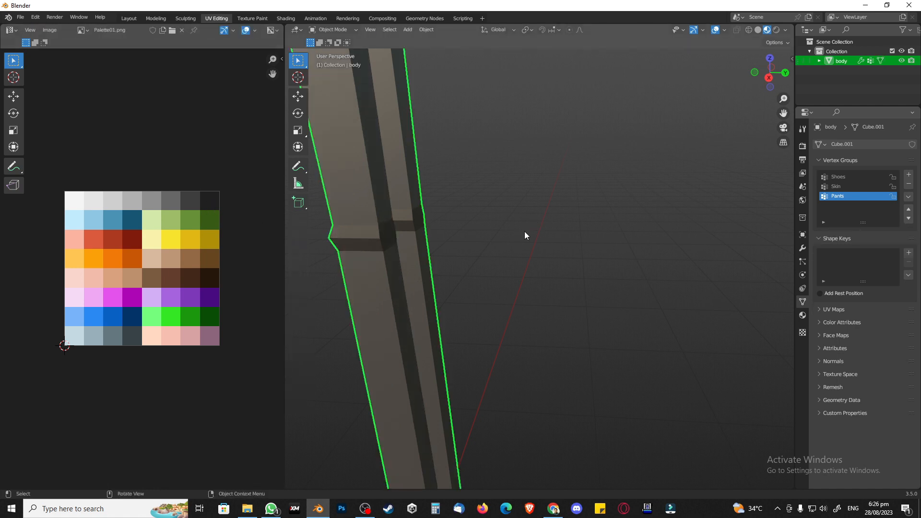
Select all torso faces above the hip block, through the mesh, from the front view with X-ray enabled
{"action": "scroll", "coordinate": [485, 256], "scroll_direction": "down", "scroll_amount": 5}
{"action": "scroll", "coordinate": [483, 257], "scroll_direction": "down", "scroll_amount": 1}
{"action": "middle_click_drag", "start_coordinate": [482, 257], "coordinate": [572, 264]}
{"action": "middle_click_drag", "start_coordinate": [571, 192], "coordinate": [537, 263], "text": "shift"}
{"action": "scroll", "coordinate": [525, 268], "scroll_direction": "up", "scroll_amount": 1}
{"action": "scroll", "coordinate": [533, 210], "scroll_direction": "down", "scroll_amount": 2}
{"action": "scroll", "coordinate": [522, 264], "scroll_direction": "down", "scroll_amount": 3}
{"action": "key", "text": "Tab"}
{"action": "key", "text": "KP_1"}
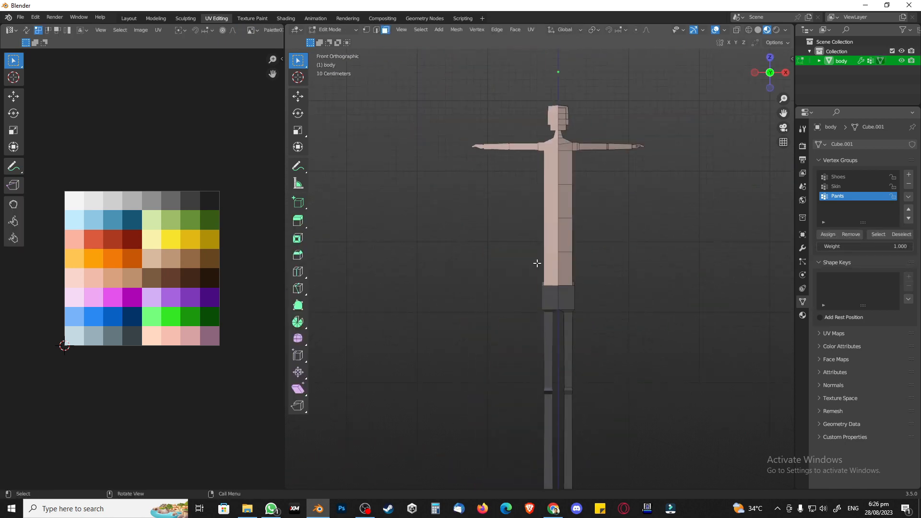
{"action": "scroll", "coordinate": [540, 264], "scroll_direction": "up", "scroll_amount": 3}
{"action": "middle_click_drag", "start_coordinate": [606, 237], "coordinate": [551, 273], "text": "shift"}
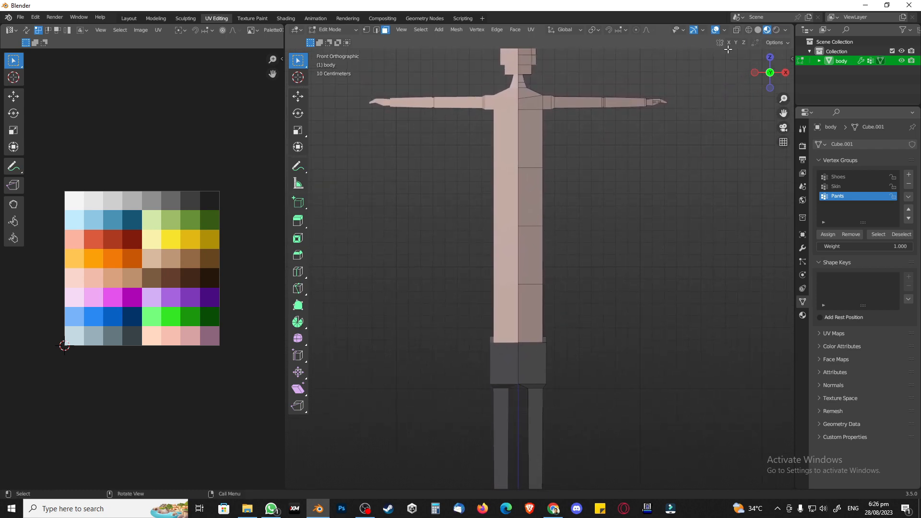
{"action": "left_click", "coordinate": [737, 30]}
{"action": "left_click_drag", "start_coordinate": [444, 153], "coordinate": [582, 335]}
Extend the torso selection with the arm, shoulder joint and chest faces, leaving out the hand, and disable X-ray
{"action": "scroll", "coordinate": [581, 329], "scroll_direction": "up", "scroll_amount": 2}
{"action": "middle_click_drag", "start_coordinate": [596, 298], "coordinate": [548, 218]}
{"action": "scroll", "coordinate": [615, 272], "scroll_direction": "up", "scroll_amount": 2}
{"action": "middle_click_drag", "start_coordinate": [615, 272], "coordinate": [584, 202]}
{"action": "left_click_drag", "start_coordinate": [534, 171], "coordinate": [687, 263]}
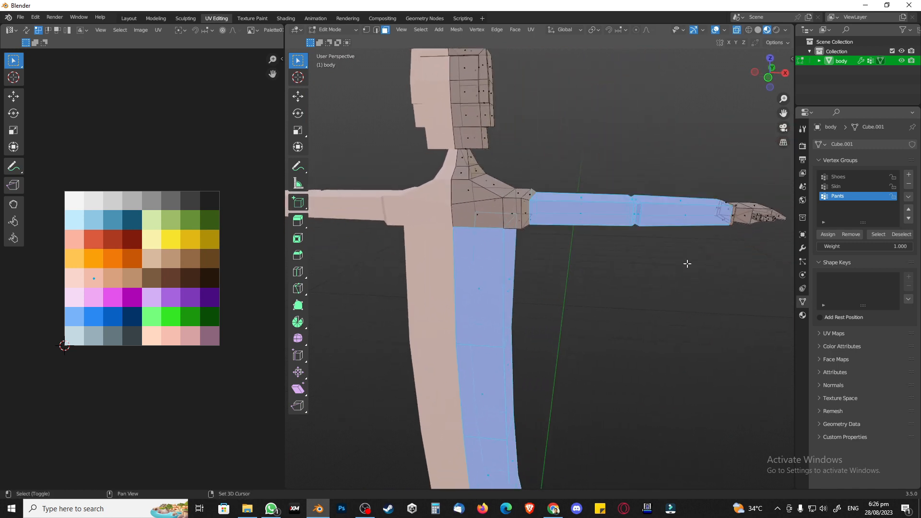
{"action": "left_click_drag", "start_coordinate": [498, 174], "coordinate": [550, 243], "text": "shift"}
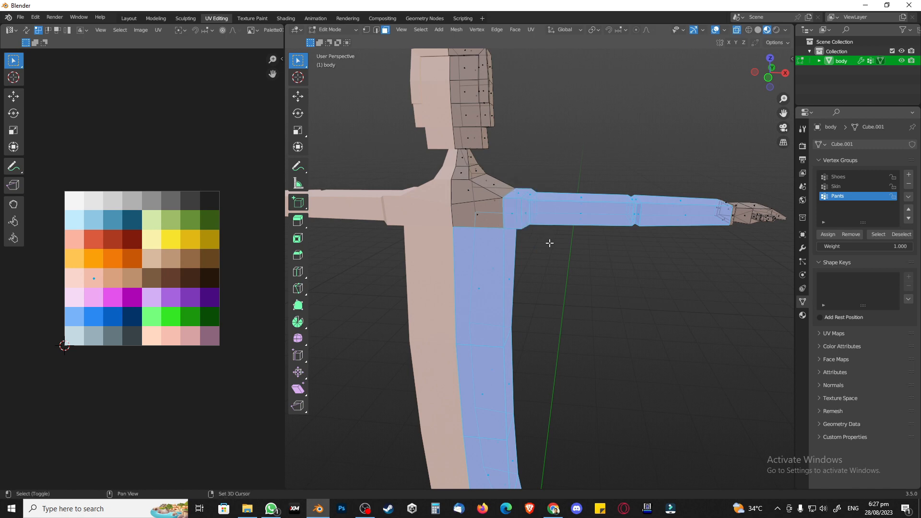
{"action": "left_click", "coordinate": [476, 222], "text": "shift"}
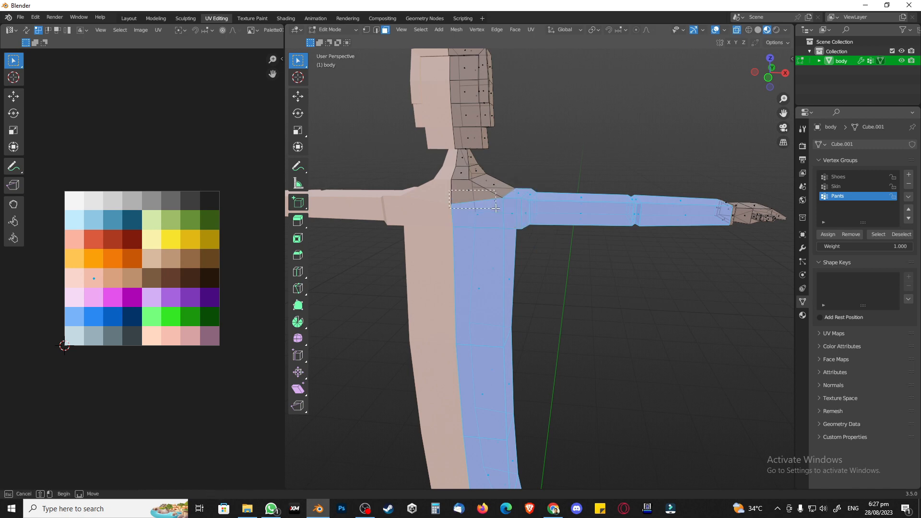
{"action": "left_click", "coordinate": [740, 29]}
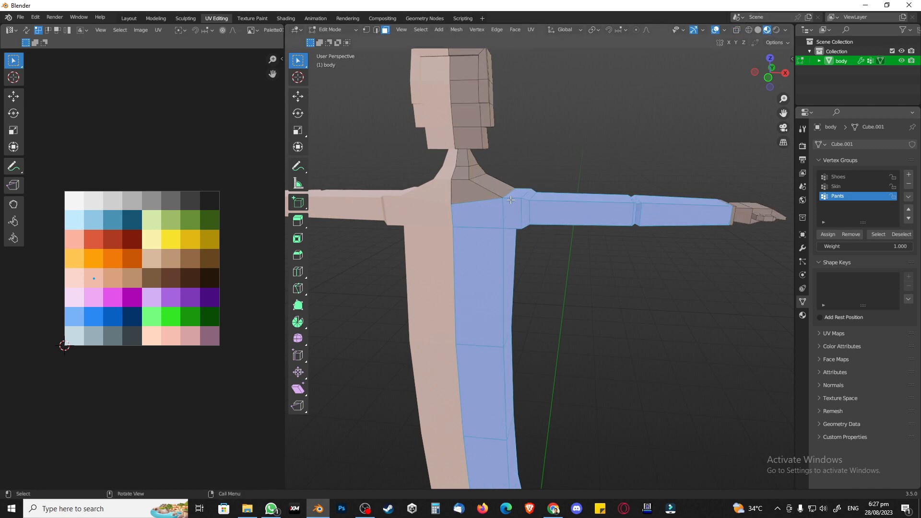
Add the upper chest face and the sloping shoulder face beside the neck to the shirt selection
{"action": "scroll", "coordinate": [369, 72], "scroll_direction": "up", "scroll_amount": 5}
{"action": "middle_click_drag", "start_coordinate": [369, 72], "coordinate": [497, 288], "text": "shift"}
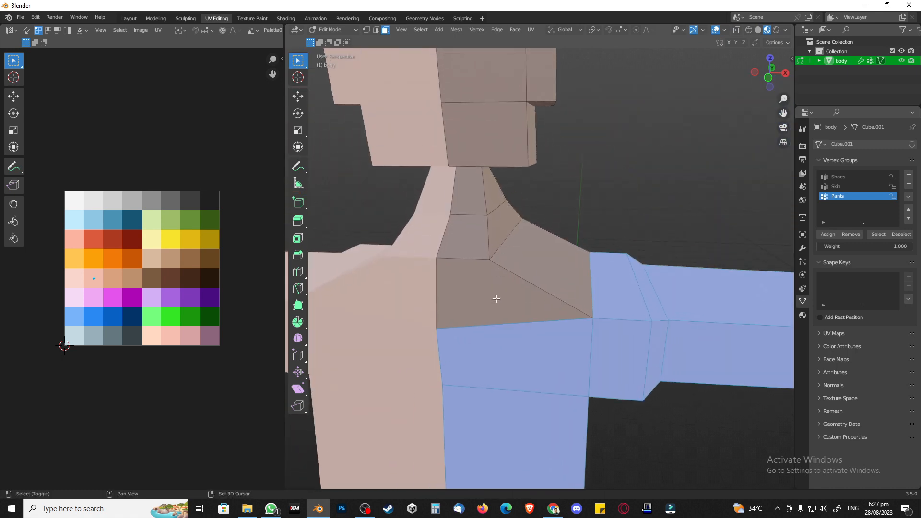
{"action": "left_click", "coordinate": [497, 298], "text": "shift"}
{"action": "left_click", "coordinate": [551, 271], "text": "shift"}
{"action": "scroll", "coordinate": [581, 255], "scroll_direction": "down", "scroll_amount": 8}
{"action": "scroll", "coordinate": [552, 267], "scroll_direction": "up", "scroll_amount": 2}
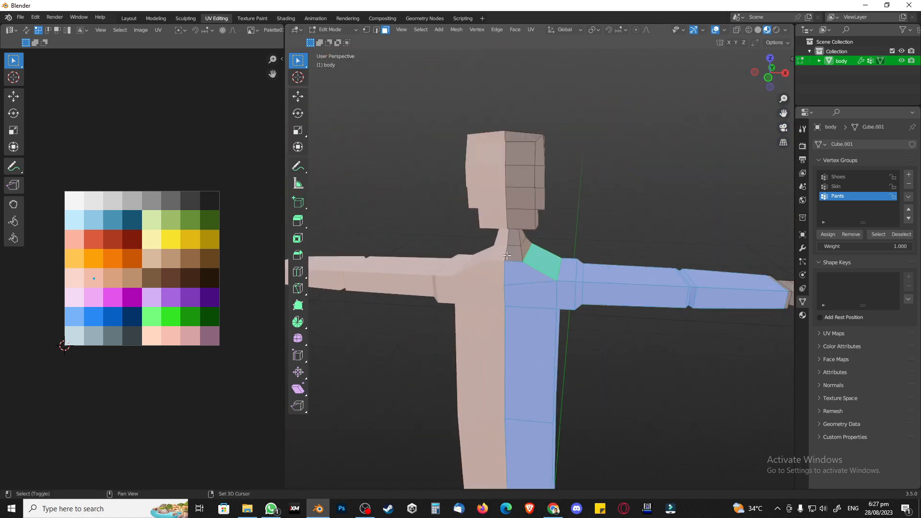
{"action": "left_click", "coordinate": [508, 254], "text": "shift"}
Complete the shirt selection with the remaining faces on the other side of the shoulder and the face loop at the wrist
{"action": "middle_click_drag", "start_coordinate": [508, 253], "coordinate": [452, 255]}
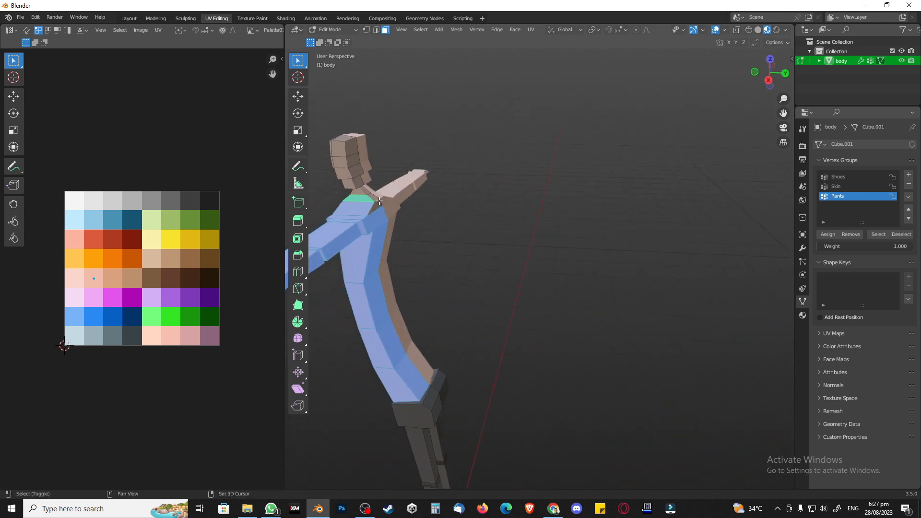
{"action": "left_click", "coordinate": [376, 208], "text": "shift"}
{"action": "middle_click_drag", "start_coordinate": [373, 255], "coordinate": [488, 225], "text": "shift"}
{"action": "scroll", "coordinate": [427, 249], "scroll_direction": "up", "scroll_amount": 3}
{"action": "middle_click_drag", "start_coordinate": [415, 230], "coordinate": [497, 254]}
{"action": "left_click", "coordinate": [465, 235], "text": "alt+shift"}
{"action": "middle_click_drag", "start_coordinate": [620, 158], "coordinate": [746, 210]}
{"action": "left_click", "coordinate": [609, 160], "text": "alt+shift"}
Add a vertex group named "Shirt" and assign the selected torso and arm faces to it
{"action": "left_click", "coordinate": [835, 187]}
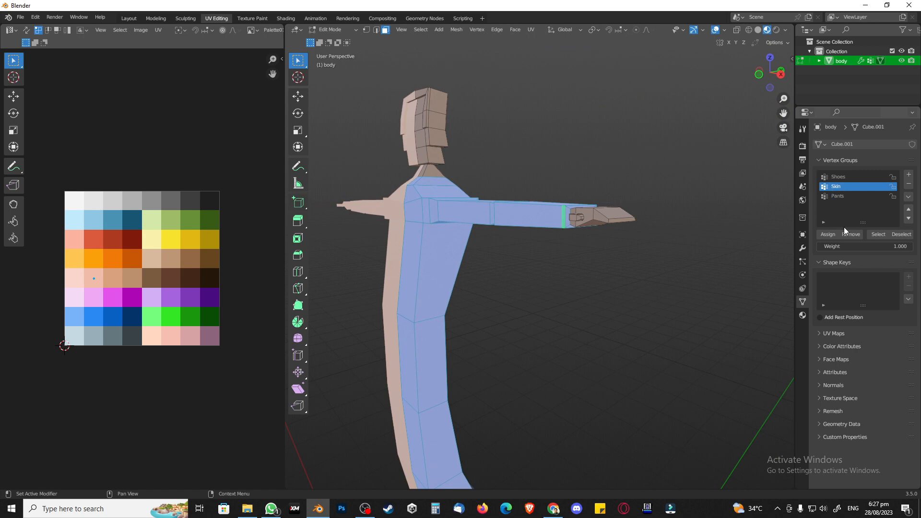
{"action": "left_click", "coordinate": [909, 174]}
{"action": "type", "text": "Shirt"}
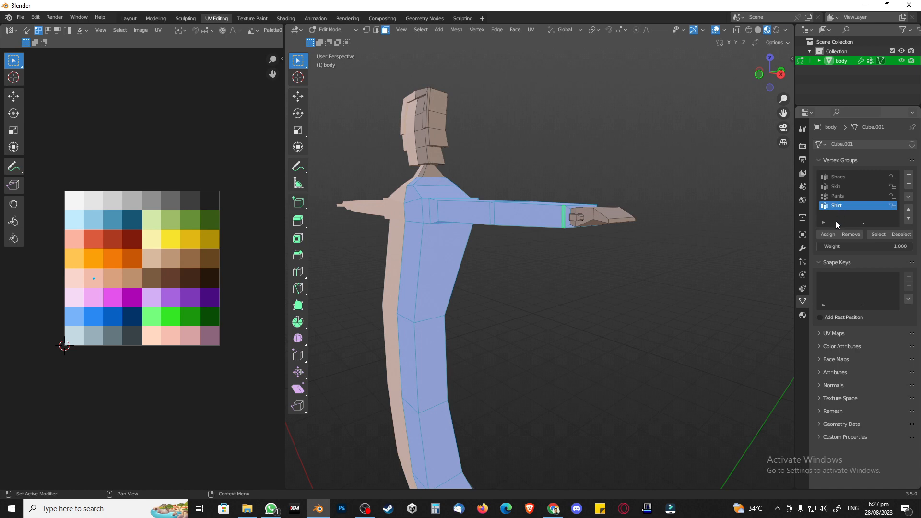
{"action": "left_click", "coordinate": [829, 234]}
Move the shirt UVs onto the light grey swatch, third in the palette's first row, and view the result in Object Mode
{"action": "key", "text": "g"}
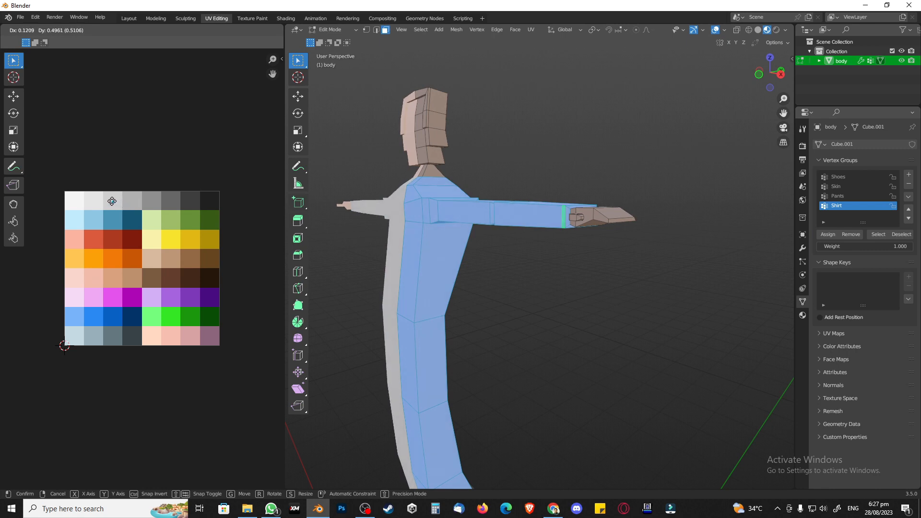
{"action": "left_click", "coordinate": [111, 201]}
{"action": "left_click", "coordinate": [562, 300]}
{"action": "key", "text": "Tab"}
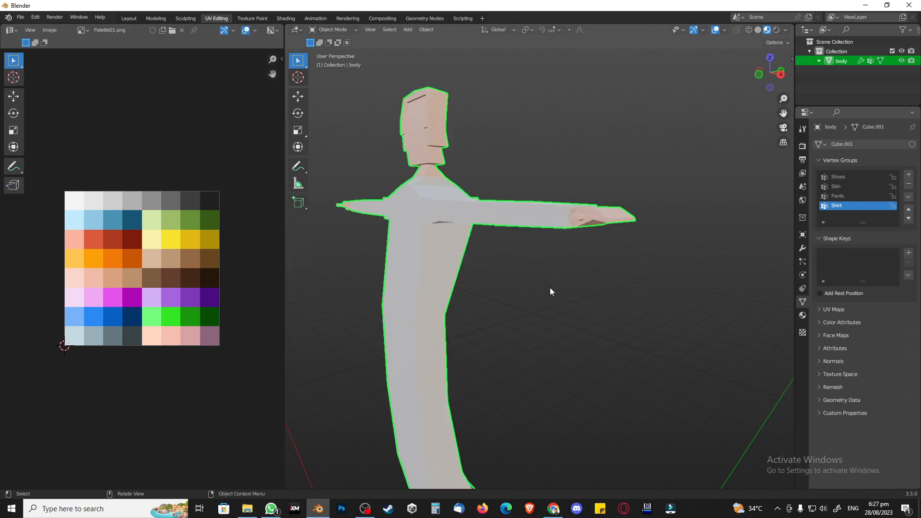
Enter Edit Mode on the body and select the collar faces around the base of the neck
{"action": "middle_click_drag", "start_coordinate": [526, 301], "coordinate": [551, 286]}
{"action": "left_click", "coordinate": [580, 309]}
{"action": "scroll", "coordinate": [550, 285], "scroll_direction": "up", "scroll_amount": 8}
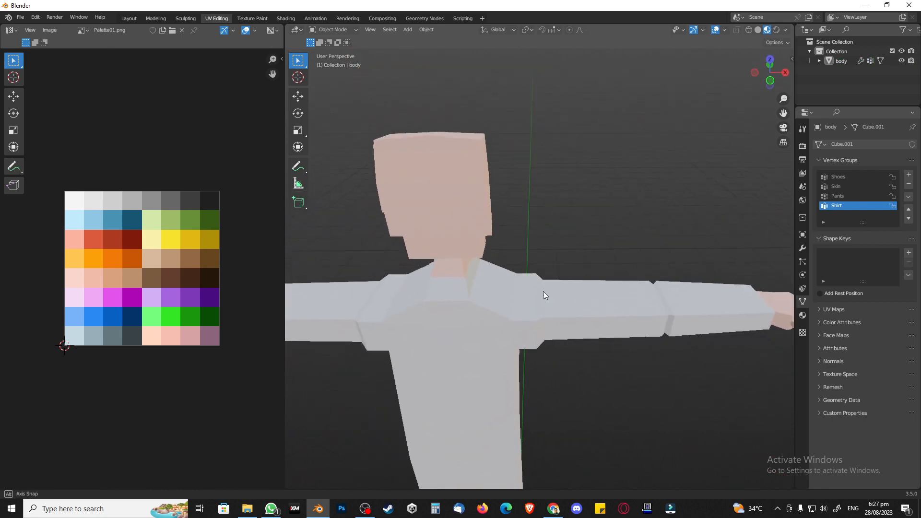
{"action": "scroll", "coordinate": [499, 292], "scroll_direction": "up", "scroll_amount": 5}
{"action": "scroll", "coordinate": [507, 297], "scroll_direction": "down", "scroll_amount": 3}
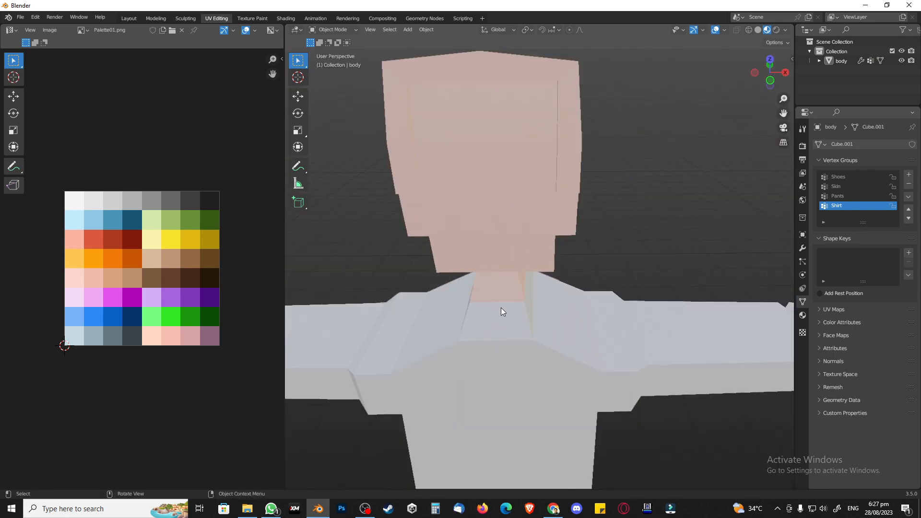
{"action": "key", "text": "Tab"}
{"action": "scroll", "coordinate": [517, 306], "scroll_direction": "up", "scroll_amount": 4}
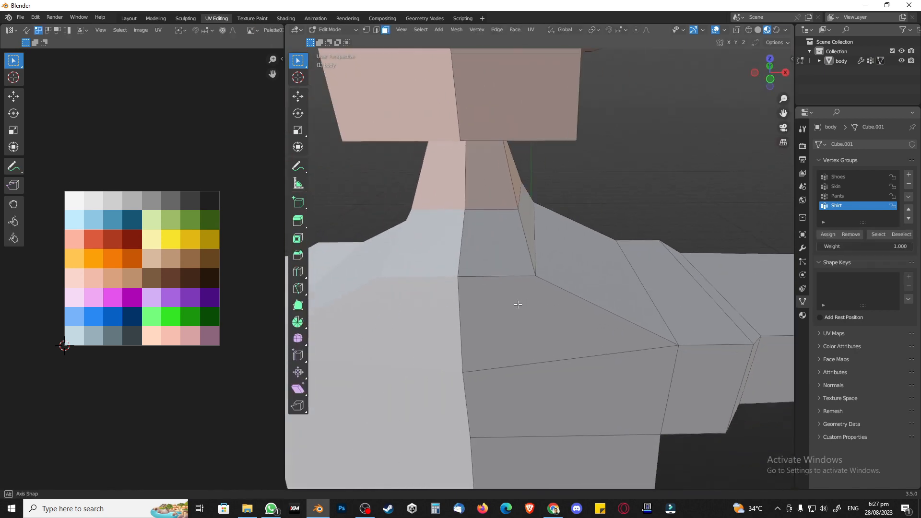
{"action": "scroll", "coordinate": [515, 251], "scroll_direction": "down", "scroll_amount": 6}
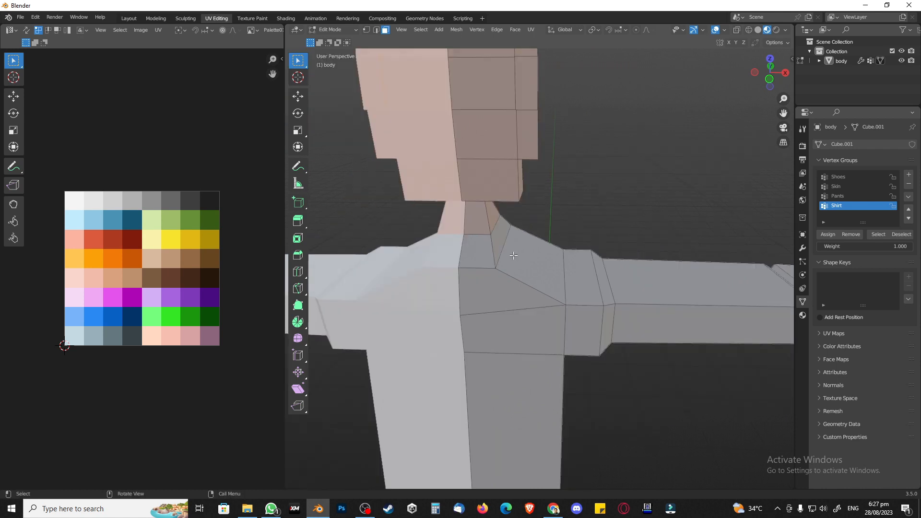
{"action": "scroll", "coordinate": [499, 247], "scroll_direction": "up", "scroll_amount": 5}
{"action": "middle_click_drag", "start_coordinate": [499, 248], "coordinate": [504, 248]}
{"action": "left_click", "coordinate": [419, 260]}
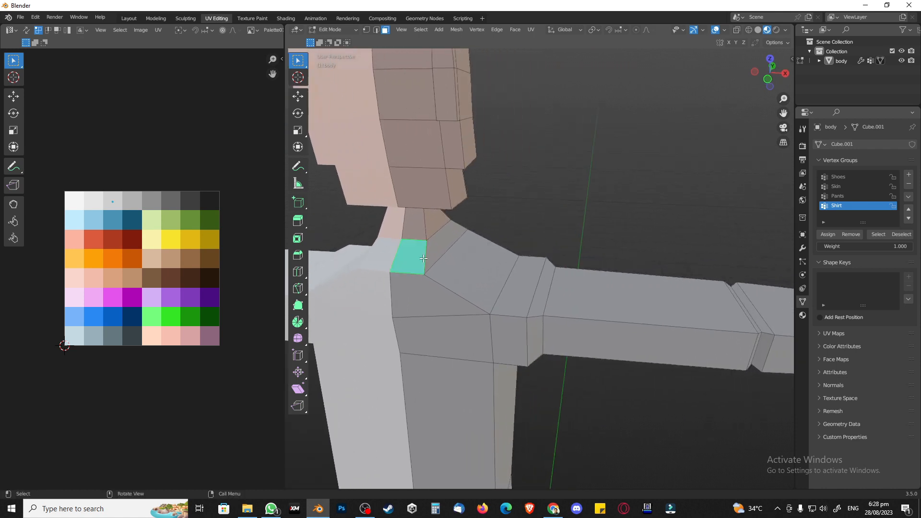
{"action": "left_click", "coordinate": [448, 243], "text": "shift"}
{"action": "left_click", "coordinate": [487, 215]}
{"action": "left_click", "coordinate": [430, 250], "text": "alt"}
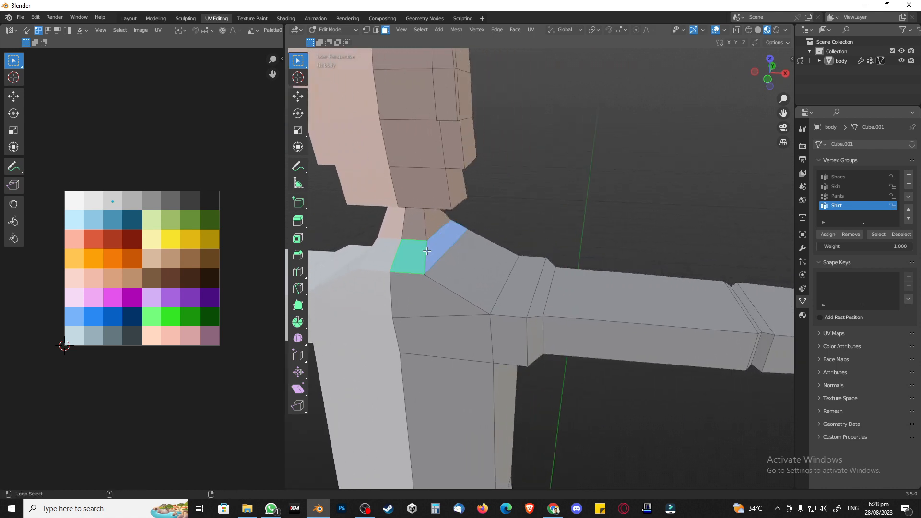
Move the UVs of the selected collar faces onto the medium grey swatch of the palette's top row and deselect them
{"action": "key", "text": "g"}
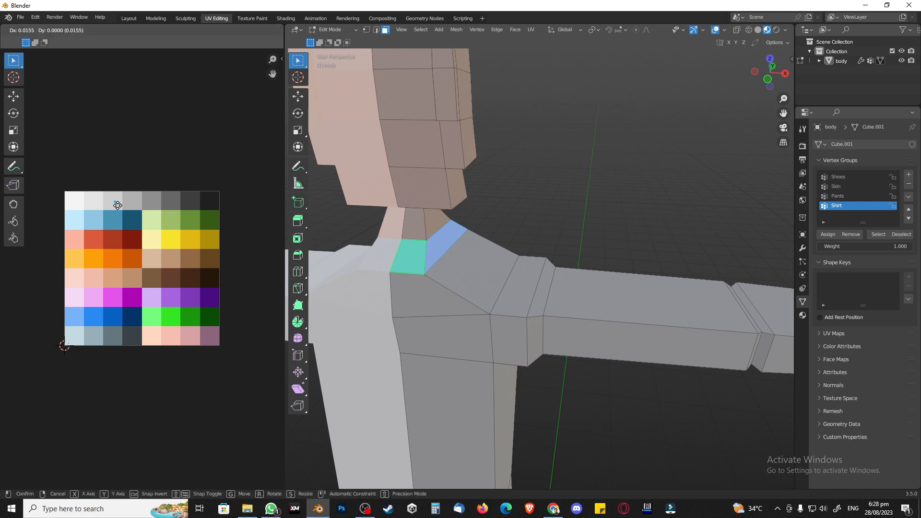
{"action": "left_click", "coordinate": [151, 203]}
{"action": "left_click", "coordinate": [584, 177]}
{"action": "key", "text": "Tab"}
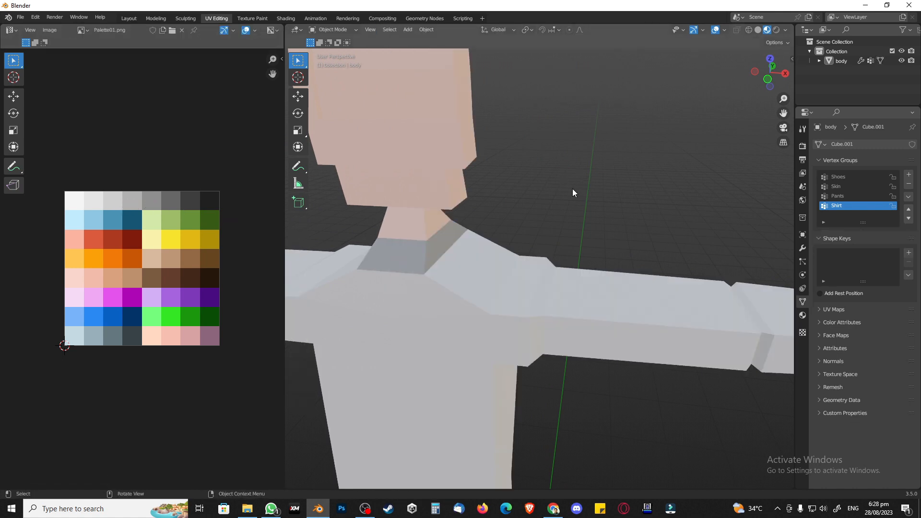
{"action": "scroll", "coordinate": [525, 290], "scroll_direction": "down", "scroll_amount": 4}
{"action": "scroll", "coordinate": [526, 290], "scroll_direction": "down", "scroll_amount": 3}
{"action": "scroll", "coordinate": [557, 286], "scroll_direction": "up", "scroll_amount": 5}
Select the two face loops of the elbow crease and move their UVs onto a darker grey palette swatch
{"action": "key", "text": "Tab"}
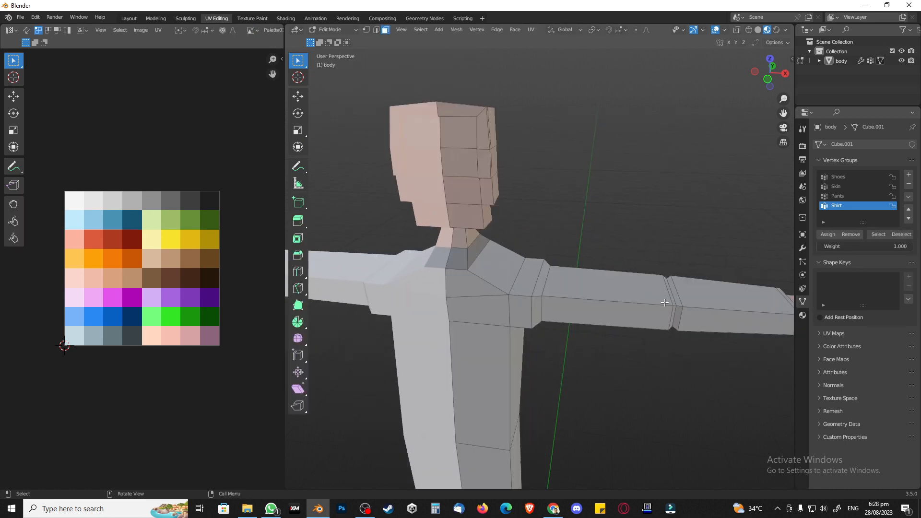
{"action": "middle_click_drag", "start_coordinate": [662, 299], "coordinate": [623, 282]}
{"action": "scroll", "coordinate": [648, 301], "scroll_direction": "up", "scroll_amount": 5}
{"action": "middle_click_drag", "start_coordinate": [564, 279], "coordinate": [568, 280]}
{"action": "left_click", "coordinate": [537, 217], "text": "alt"}
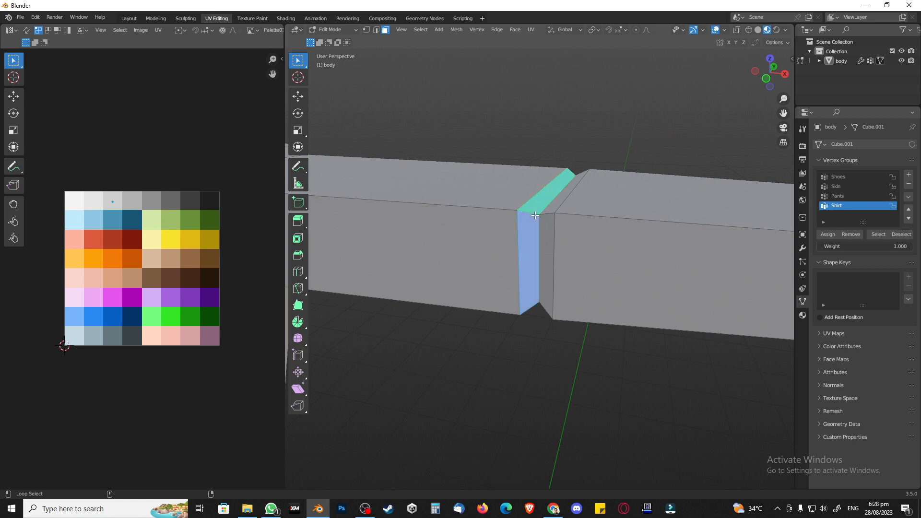
{"action": "left_click", "coordinate": [545, 216], "text": "alt+shift"}
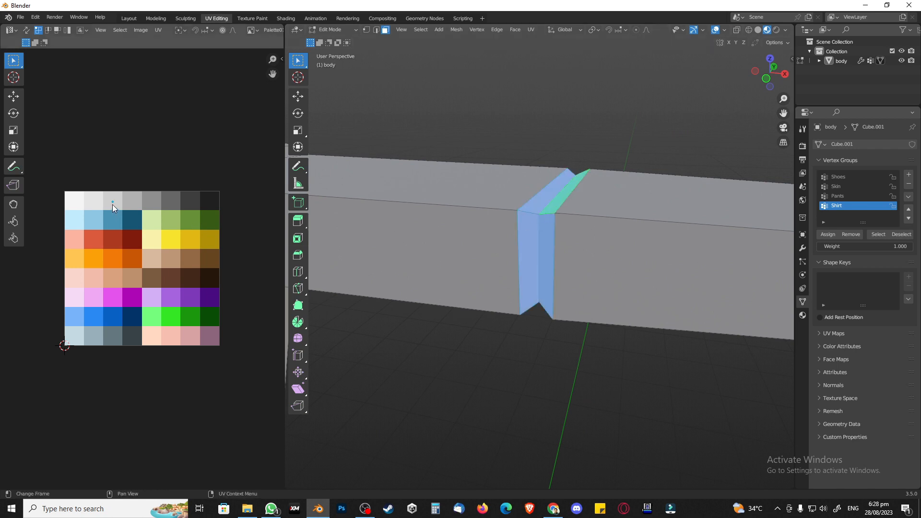
{"action": "left_click", "coordinate": [472, 359]}
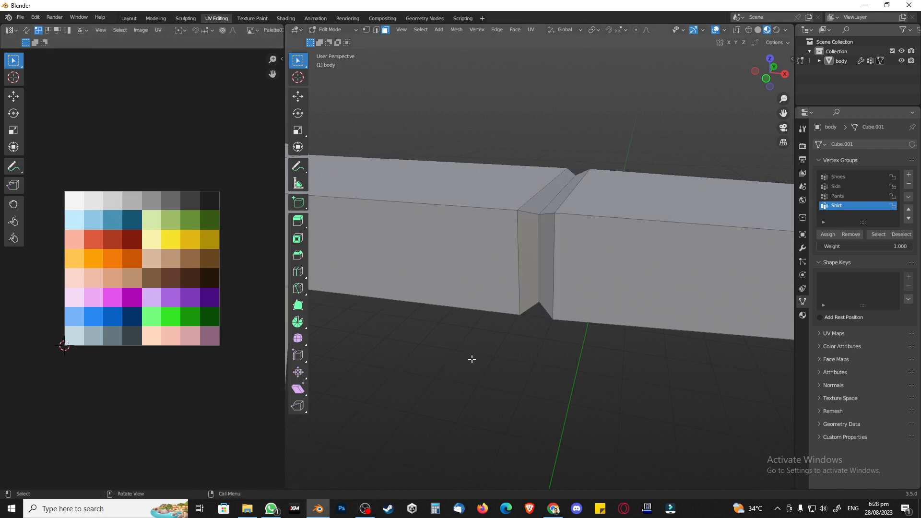
{"action": "key", "text": "Tab"}
{"action": "scroll", "coordinate": [465, 349], "scroll_direction": "down", "scroll_amount": 10}
{"action": "scroll", "coordinate": [545, 305], "scroll_direction": "up", "scroll_amount": 3}
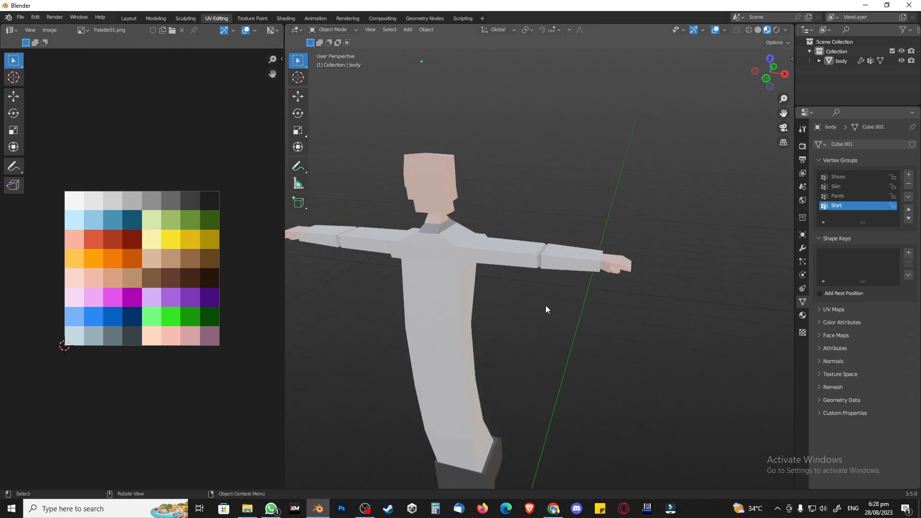
Select the face loops of the sleeve cuff at the wrist and move their UVs onto a darker grey palette swatch
{"action": "key", "text": "Tab"}
{"action": "scroll", "coordinate": [617, 286], "scroll_direction": "up", "scroll_amount": 10}
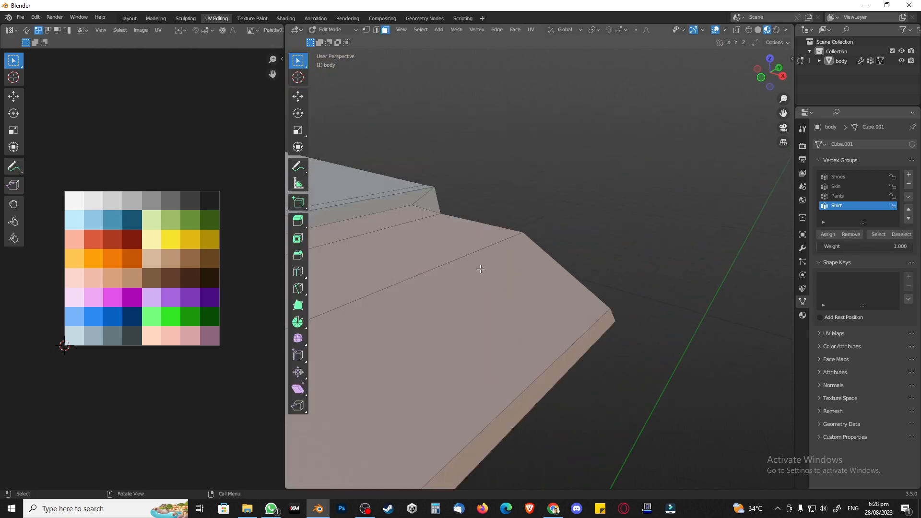
{"action": "scroll", "coordinate": [485, 268], "scroll_direction": "down", "scroll_amount": 5}
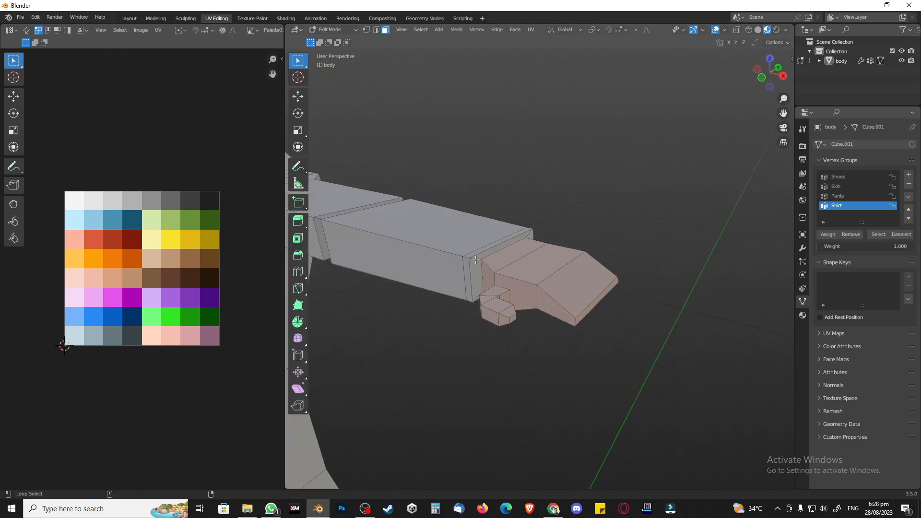
{"action": "left_click", "coordinate": [472, 261], "text": "alt"}
{"action": "left_click", "coordinate": [469, 260], "text": "alt+shift"}
{"action": "left_click", "coordinate": [467, 259], "text": "alt+shift"}
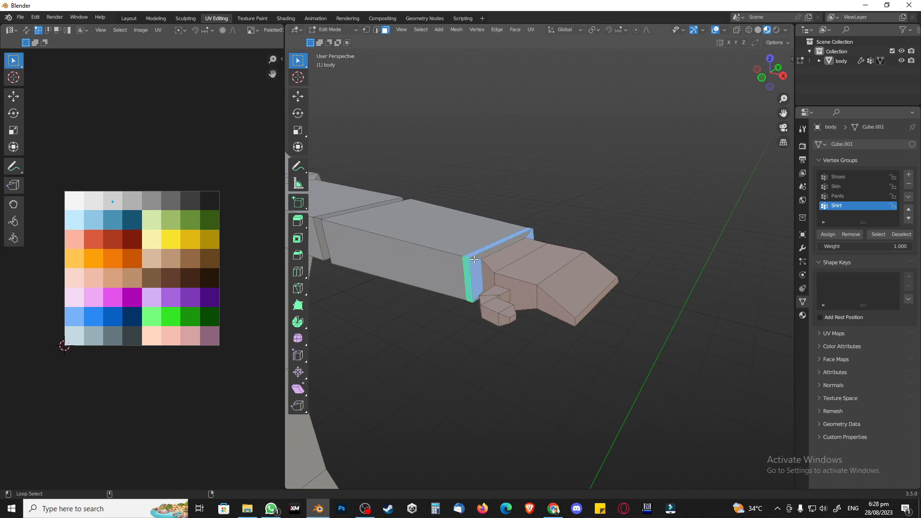
{"action": "left_click", "coordinate": [470, 259], "text": "alt+shift"}
{"action": "left_click", "coordinate": [474, 259], "text": "alt+shift"}
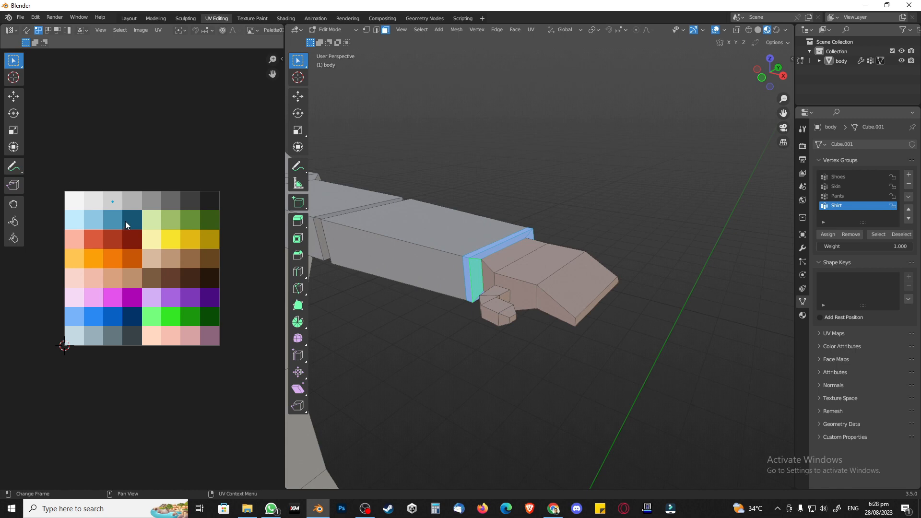
{"action": "left_click", "coordinate": [392, 334]}
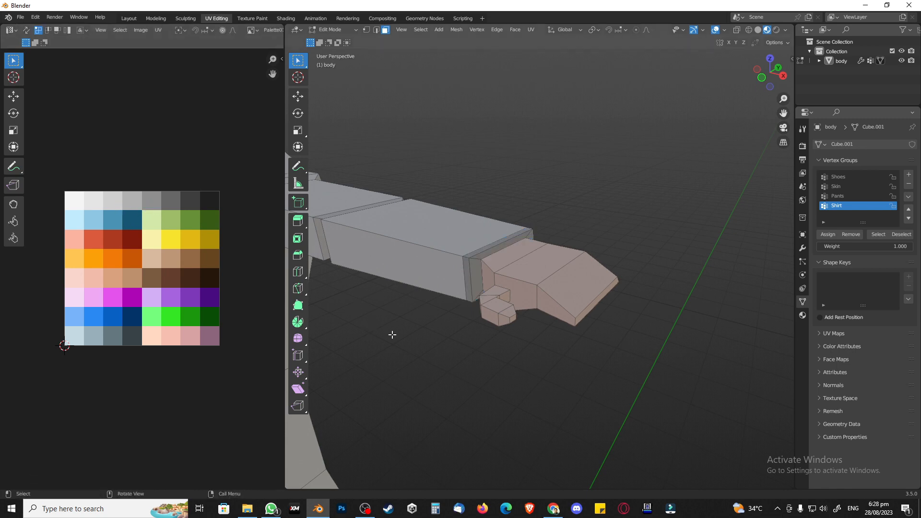
Check the collar, elbow and cuff colours on the whole body in Object Mode, including from the front
{"action": "key", "text": "Tab"}
{"action": "middle_click_drag", "start_coordinate": [416, 326], "coordinate": [444, 327]}
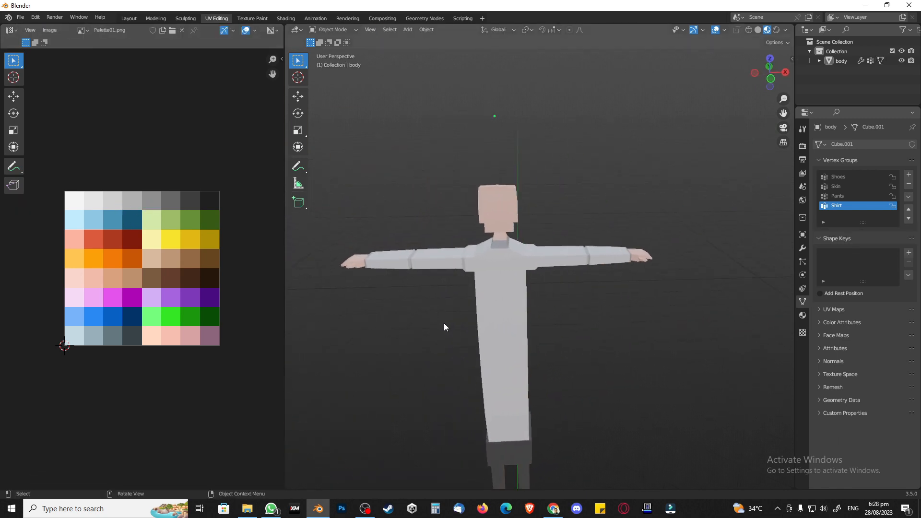
{"action": "key", "text": "KP_1"}
{"action": "scroll", "coordinate": [489, 311], "scroll_direction": "up", "scroll_amount": 2}
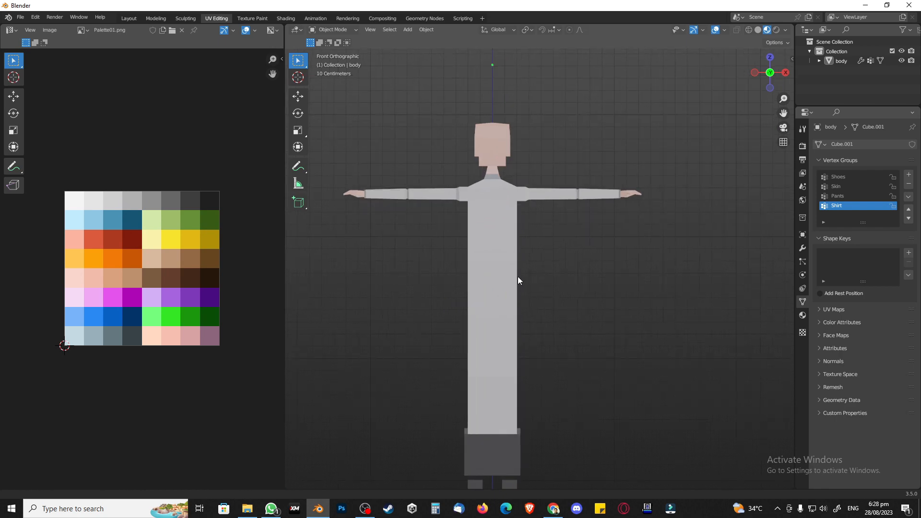
{"action": "middle_click_drag", "start_coordinate": [508, 255], "coordinate": [489, 294], "text": "shift"}
{"action": "scroll", "coordinate": [489, 294], "scroll_direction": "up", "scroll_amount": 2}
{"action": "middle_click_drag", "start_coordinate": [469, 260], "coordinate": [425, 304]}
{"action": "scroll", "coordinate": [480, 273], "scroll_direction": "up", "scroll_amount": 3}
Select the face loop around the neck and move its UVs onto the darker tan skin swatch of the palette
{"action": "key", "text": "Tab"}
{"action": "scroll", "coordinate": [506, 306], "scroll_direction": "up", "scroll_amount": 3}
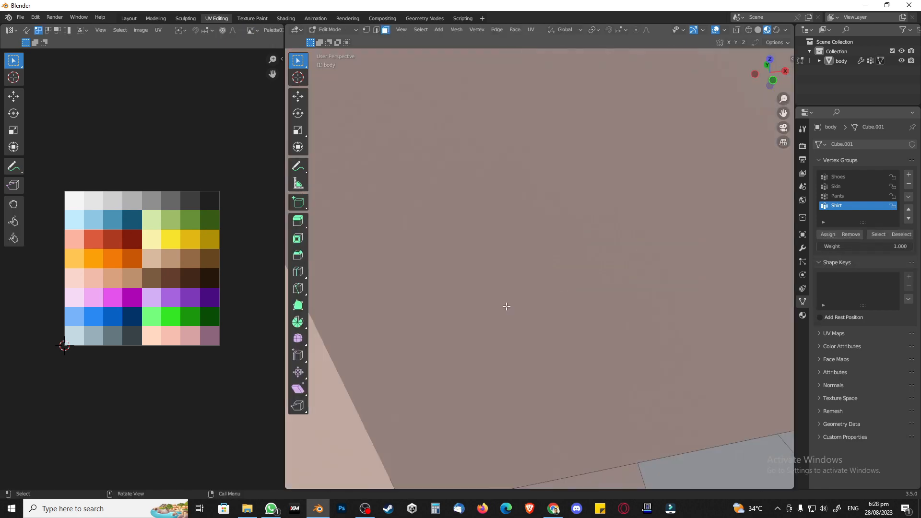
{"action": "scroll", "coordinate": [506, 306], "scroll_direction": "down", "scroll_amount": 3}
{"action": "middle_click_drag", "start_coordinate": [507, 306], "coordinate": [454, 204], "text": "shift"}
{"action": "scroll", "coordinate": [454, 205], "scroll_direction": "up", "scroll_amount": 1}
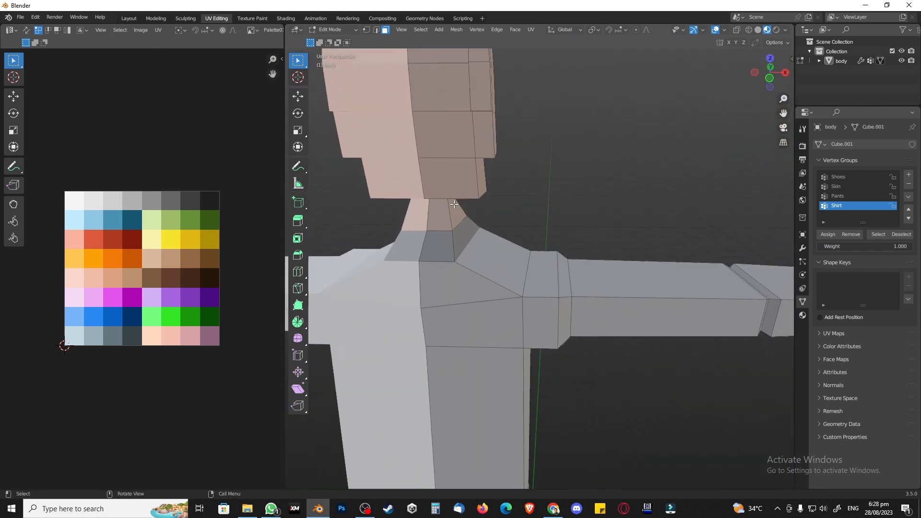
{"action": "left_click", "coordinate": [454, 204]}
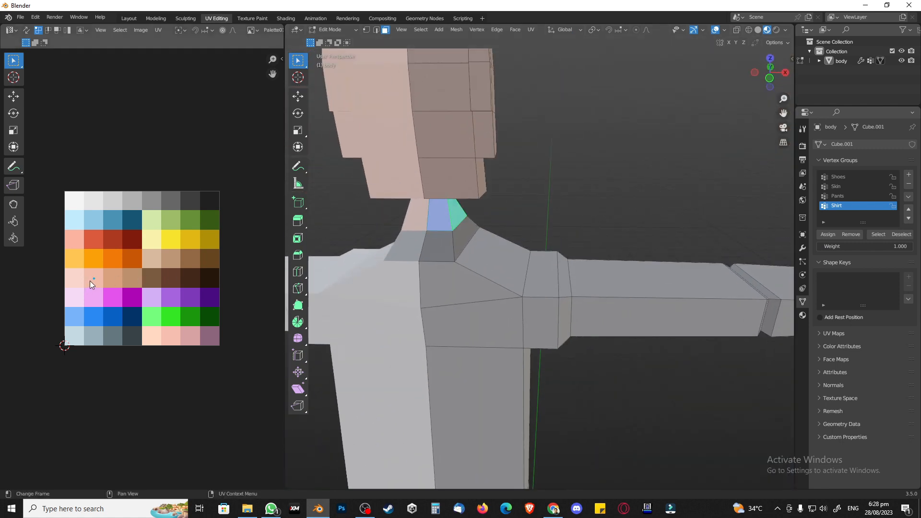
{"action": "key", "text": "g"}
{"action": "left_click", "coordinate": [111, 278]}
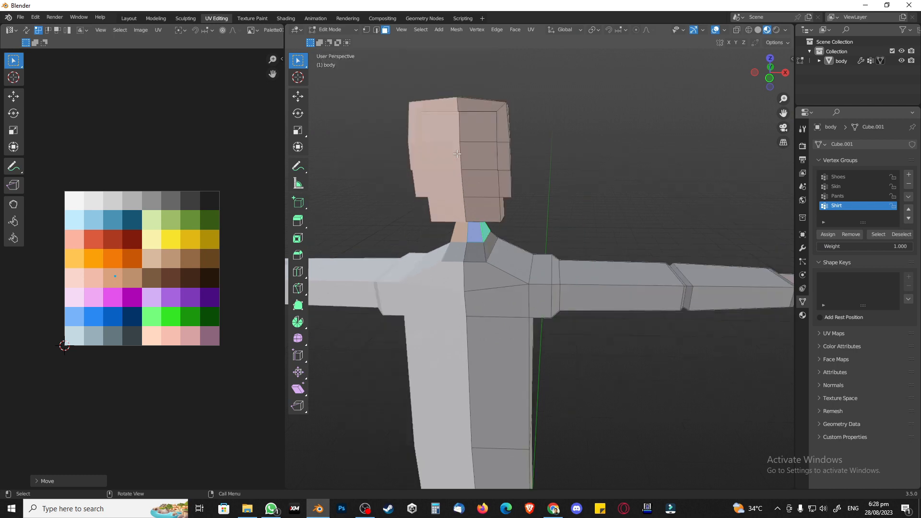
Select the face loops that frame the face along the top and side edge of the head
{"action": "middle_click_drag", "start_coordinate": [482, 144], "coordinate": [492, 218], "text": "shift"}
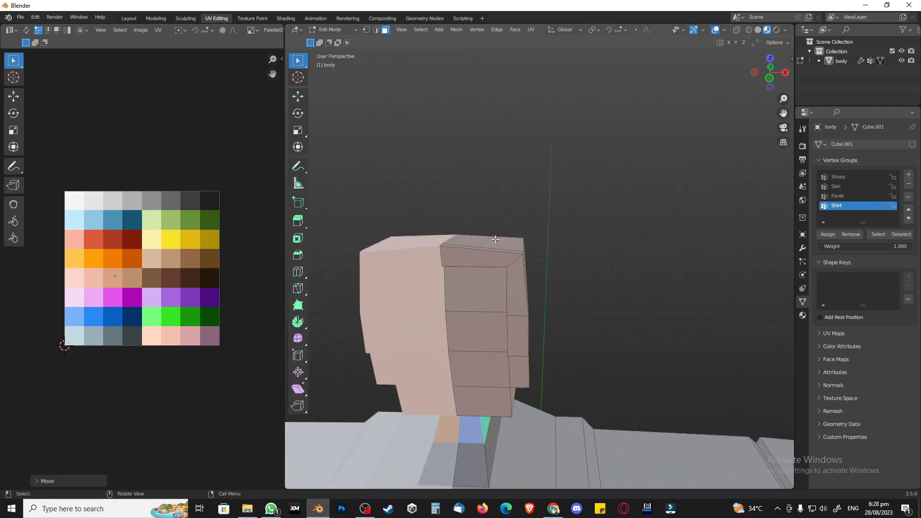
{"action": "key", "text": "ctrl+z"}
{"action": "middle_click_drag", "start_coordinate": [559, 273], "coordinate": [551, 276]}
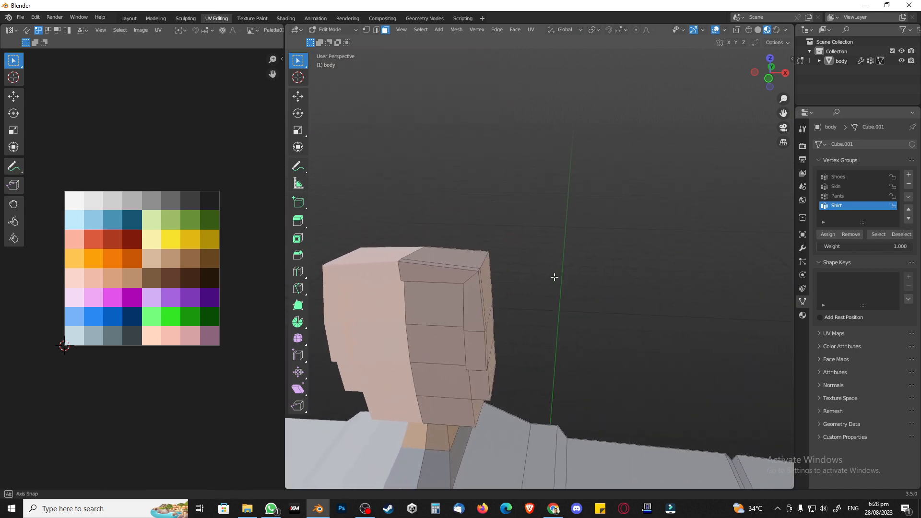
{"action": "left_click", "coordinate": [470, 274], "text": "alt"}
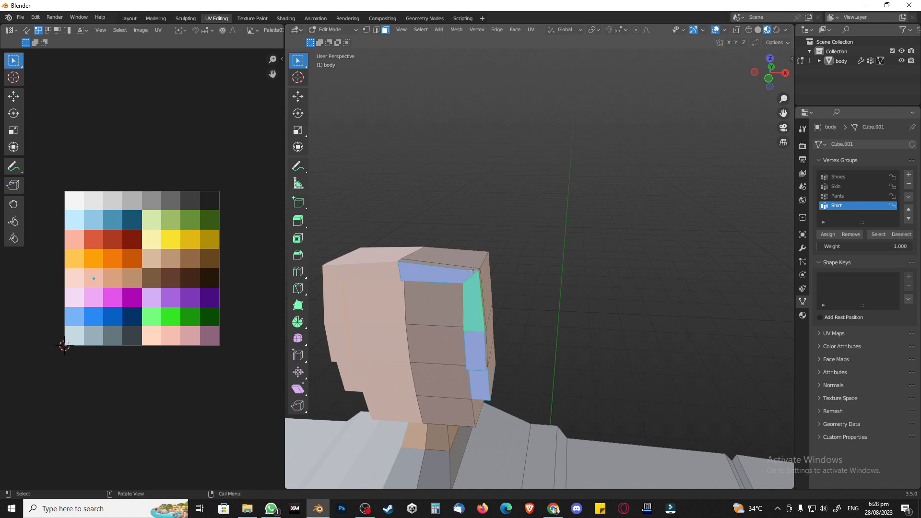
{"action": "middle_click_drag", "start_coordinate": [465, 265], "coordinate": [361, 284]}
{"action": "left_click", "coordinate": [351, 283], "text": "alt"}
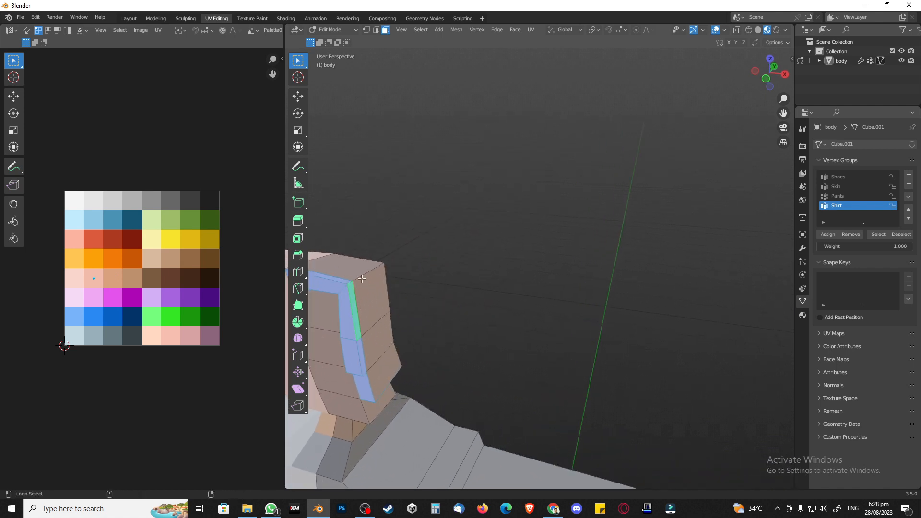
{"action": "key", "text": "ctrl+l"}
{"action": "key", "text": "ctrl+z"}
Extend the selection with the top face and the adjoining side faces of the head
{"action": "left_click", "coordinate": [355, 267], "text": "shift"}
{"action": "left_click", "coordinate": [374, 298], "text": "shift"}
{"action": "left_click", "coordinate": [377, 330], "text": "shift"}
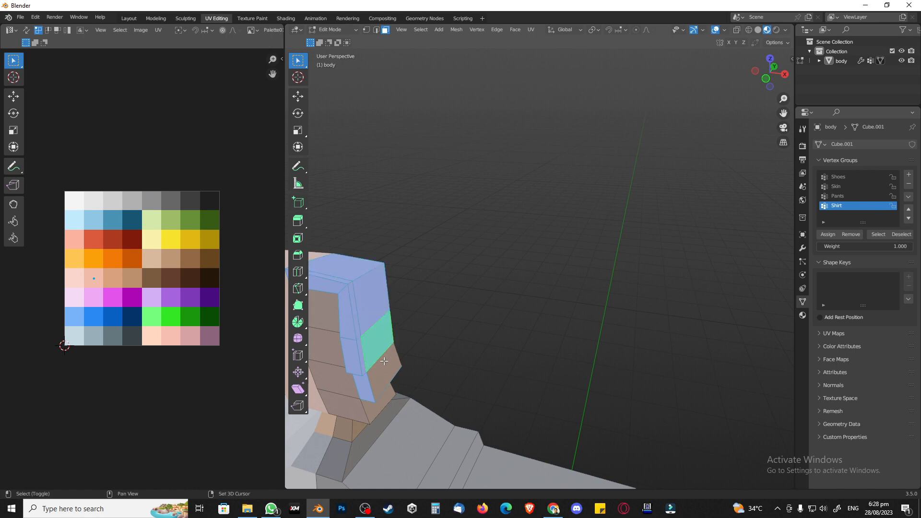
{"action": "left_click", "coordinate": [383, 363], "text": "shift"}
Extend the selection with the remaining upper side faces and the faces on the back of the head
{"action": "middle_click_drag", "start_coordinate": [386, 363], "coordinate": [401, 325]}
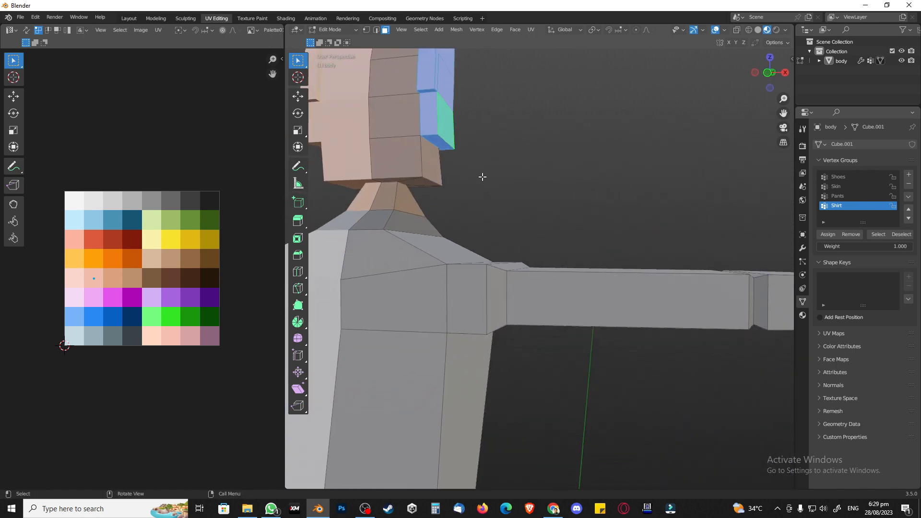
{"action": "middle_click_drag", "start_coordinate": [482, 177], "coordinate": [441, 226]}
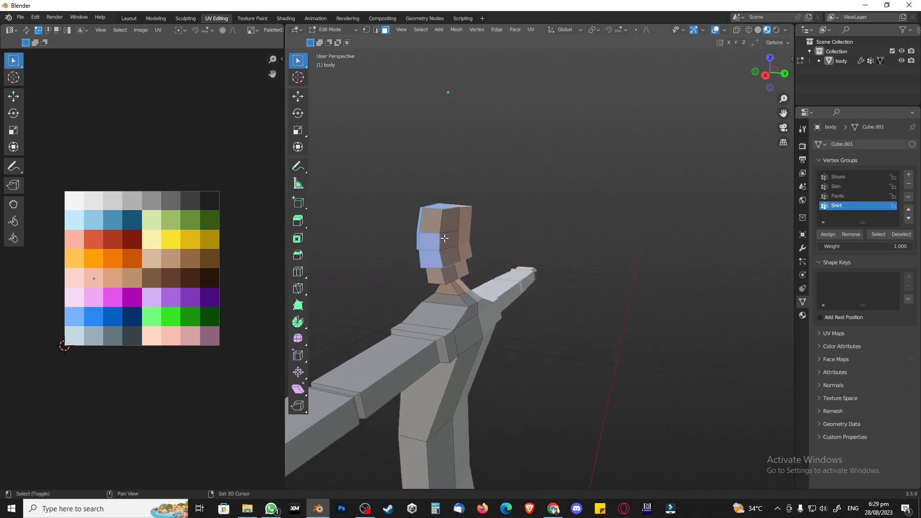
{"action": "left_click", "coordinate": [446, 241], "text": "shift"}
{"action": "left_click", "coordinate": [434, 226], "text": "shift"}
{"action": "left_click", "coordinate": [448, 222], "text": "shift"}
{"action": "left_click", "coordinate": [453, 259], "text": "shift"}
{"action": "scroll", "coordinate": [451, 274], "scroll_direction": "up", "scroll_amount": 3}
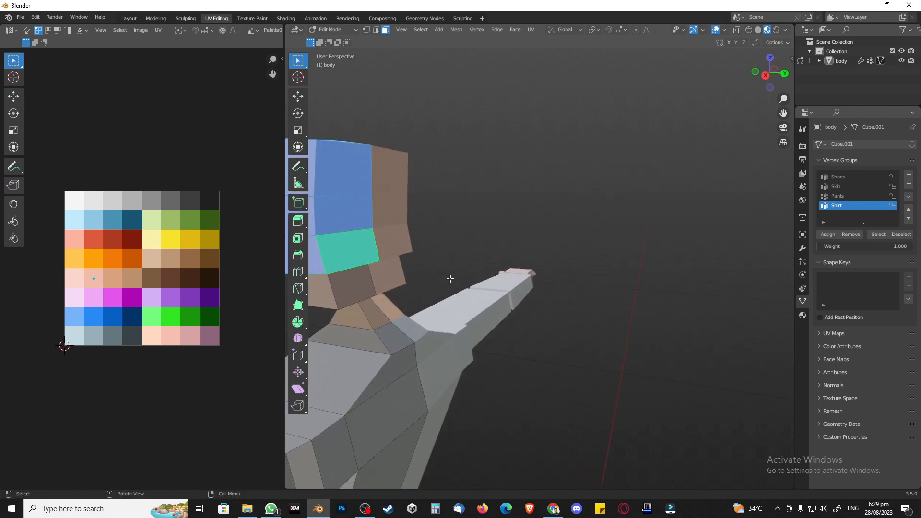
{"action": "middle_click_drag", "start_coordinate": [450, 278], "coordinate": [560, 288]}
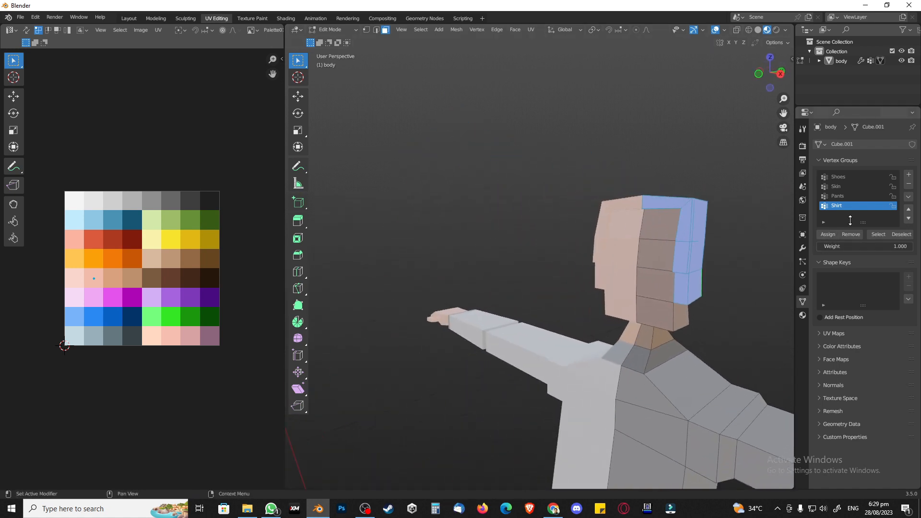
Add a new vertex group named Hairs to the body mesh
{"action": "left_click", "coordinate": [843, 188]}
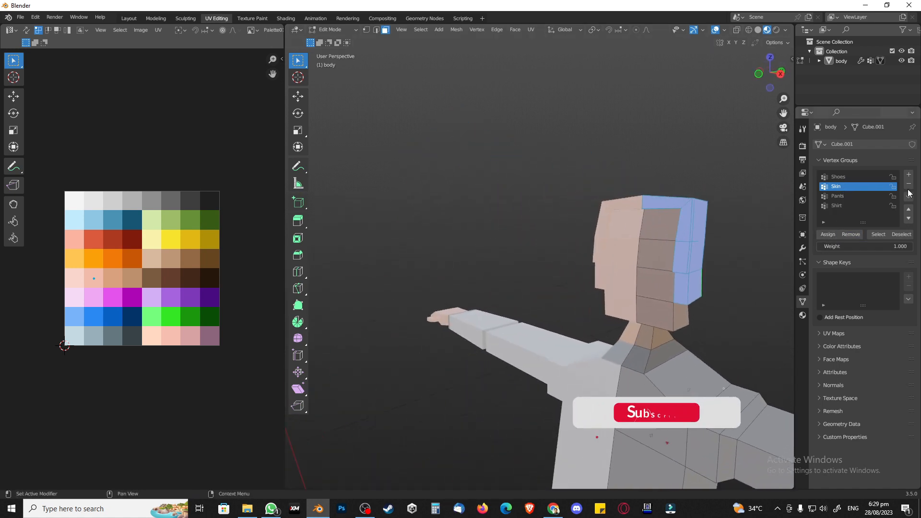
{"action": "left_click", "coordinate": [908, 175]}
{"action": "double_click", "coordinate": [838, 215]}
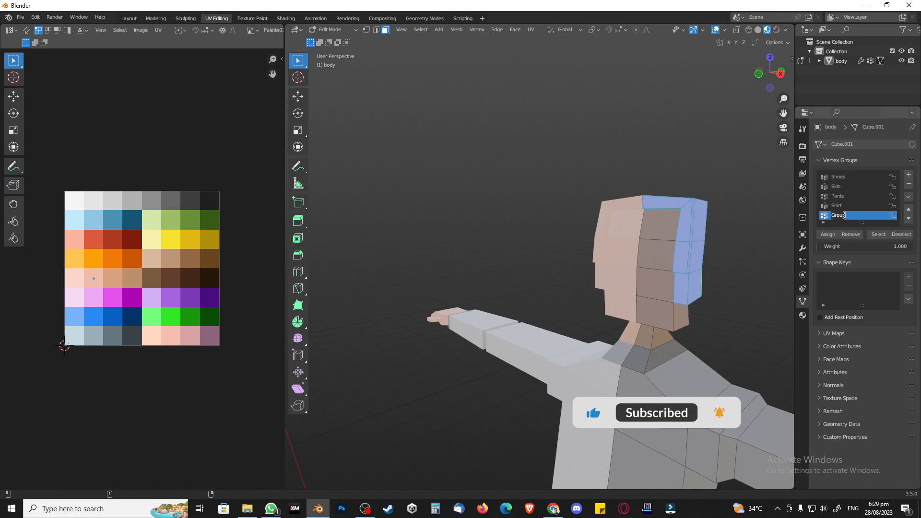
{"action": "type", "text": "Hairs"}
{"action": "key", "text": "Return"}
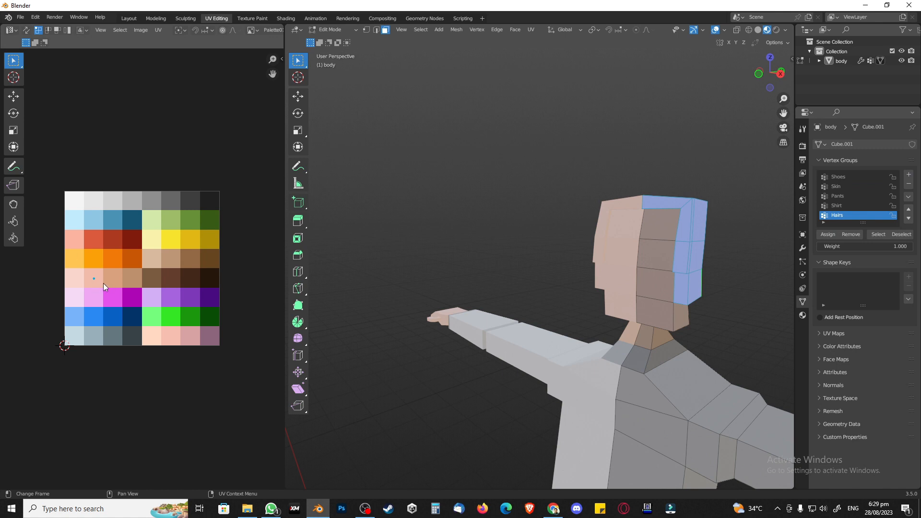
Move the UVs of the selected head faces onto the dark red swatch of the palette to colour the hair
{"action": "key", "text": "g"}
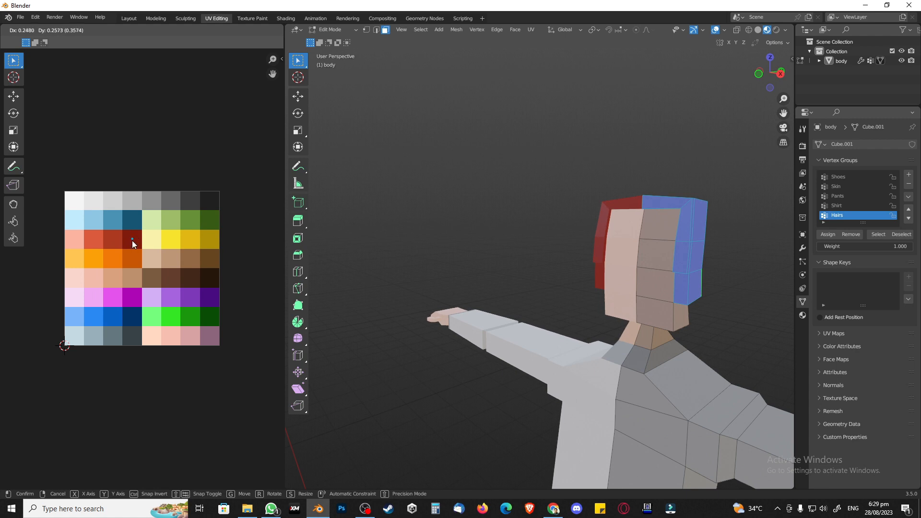
{"action": "left_click", "coordinate": [133, 244]}
{"action": "key", "text": "Tab"}
{"action": "middle_click_drag", "start_coordinate": [462, 235], "coordinate": [504, 212]}
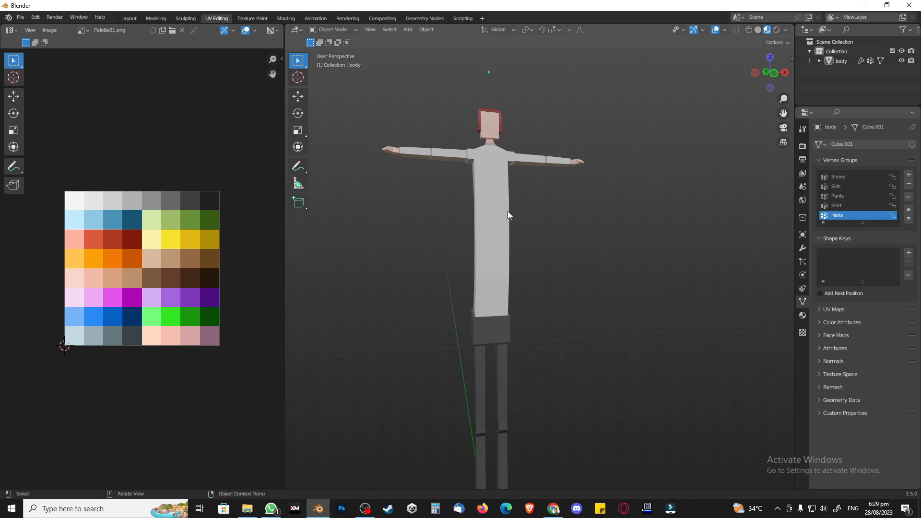
In front view, knife-cut a narrow eyebrow rectangle into the upper half-face, from the centre line to just inside the face's side edge
{"action": "key", "text": "KP_1"}
{"action": "scroll", "coordinate": [538, 285], "scroll_direction": "down", "scroll_amount": 4}
{"action": "middle_click_drag", "start_coordinate": [528, 296], "coordinate": [528, 278]}
{"action": "scroll", "coordinate": [445, 241], "scroll_direction": "up", "scroll_amount": 6}
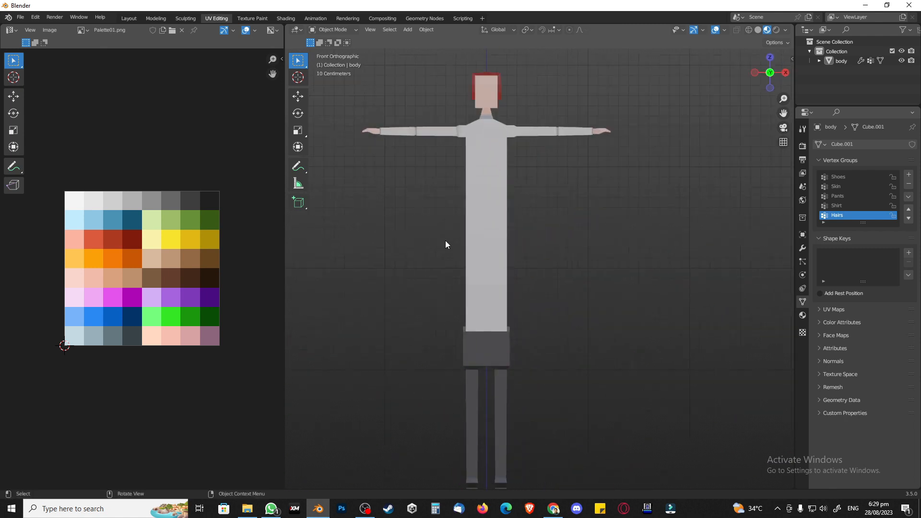
{"action": "middle_click_drag", "start_coordinate": [455, 154], "coordinate": [547, 384], "text": "shift"}
{"action": "scroll", "coordinate": [554, 299], "scroll_direction": "up", "scroll_amount": 2}
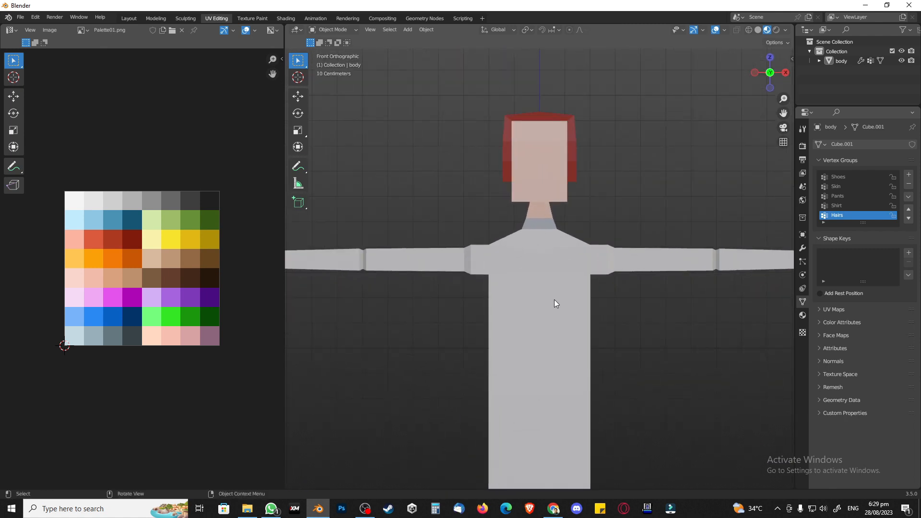
{"action": "middle_click_drag", "start_coordinate": [527, 243], "coordinate": [519, 351], "text": "shift"}
{"action": "scroll", "coordinate": [551, 278], "scroll_direction": "up", "scroll_amount": 4}
{"action": "middle_click_drag", "start_coordinate": [542, 258], "coordinate": [539, 305], "text": "shift"}
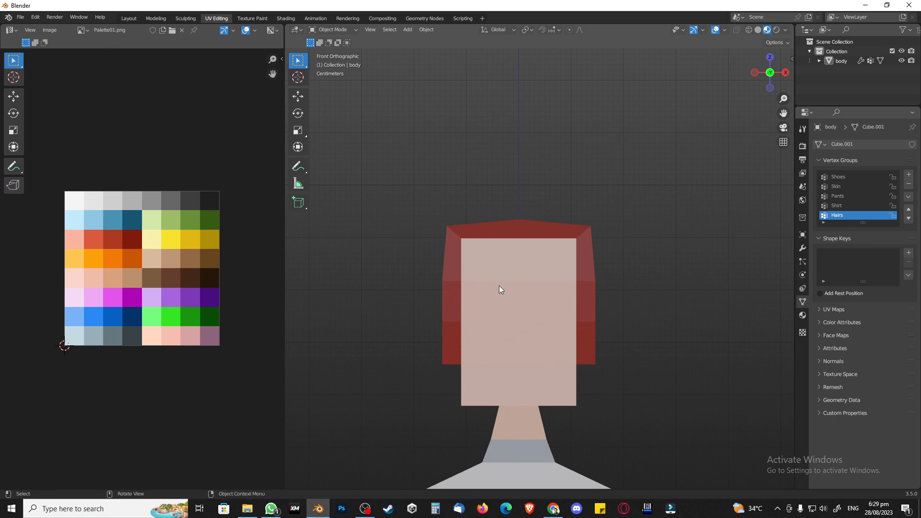
{"action": "key", "text": "Tab"}
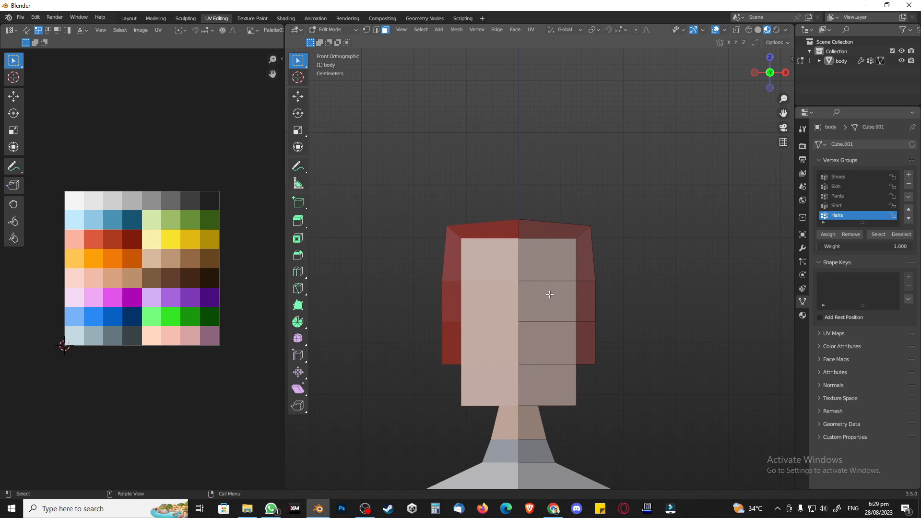
{"action": "key", "text": "k"}
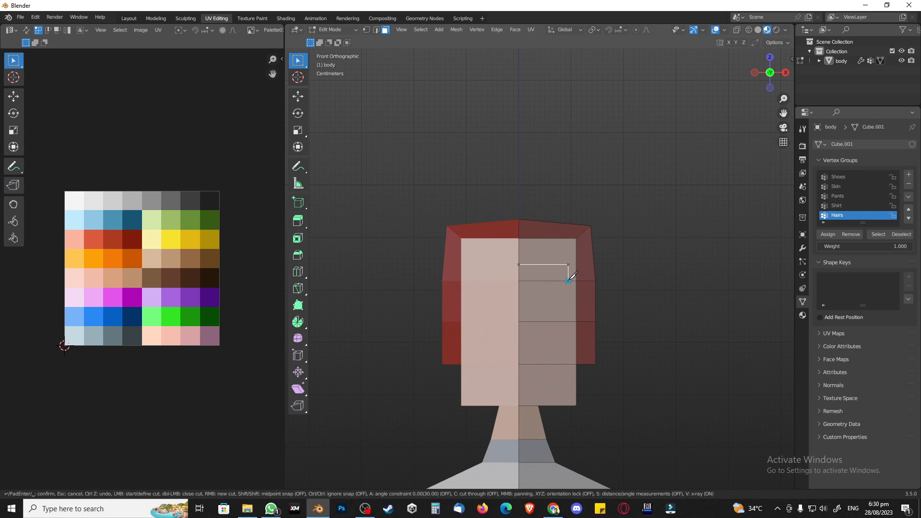
{"action": "left_click", "coordinate": [568, 281]}
{"action": "key", "text": "Return"}
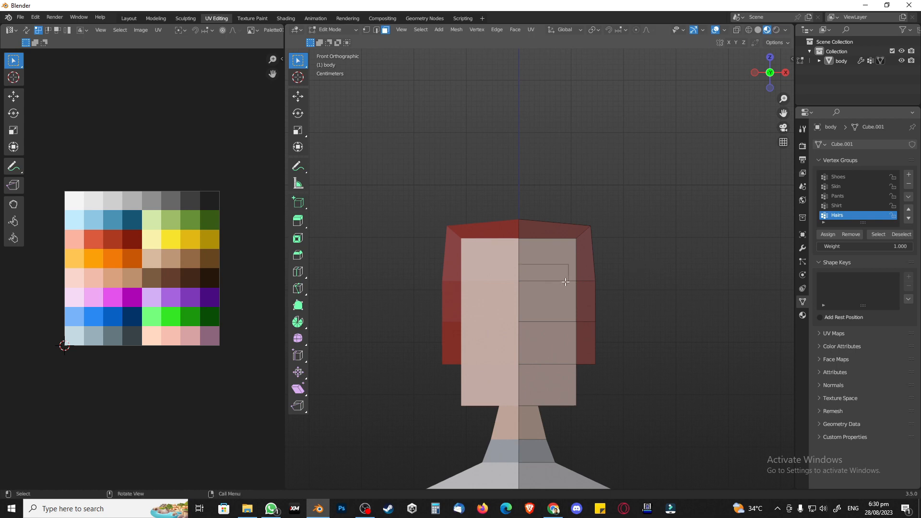
Select the cut eyebrow face and extrude it outward from the face as a protruding block
{"action": "left_click", "coordinate": [544, 274]}
{"action": "scroll", "coordinate": [544, 273], "scroll_direction": "down", "scroll_amount": 5}
{"action": "middle_click_drag", "start_coordinate": [544, 274], "coordinate": [622, 271]}
{"action": "scroll", "coordinate": [622, 272], "scroll_direction": "up", "scroll_amount": 3}
{"action": "scroll", "coordinate": [622, 271], "scroll_direction": "up", "scroll_amount": 2}
{"action": "key", "text": "e"}
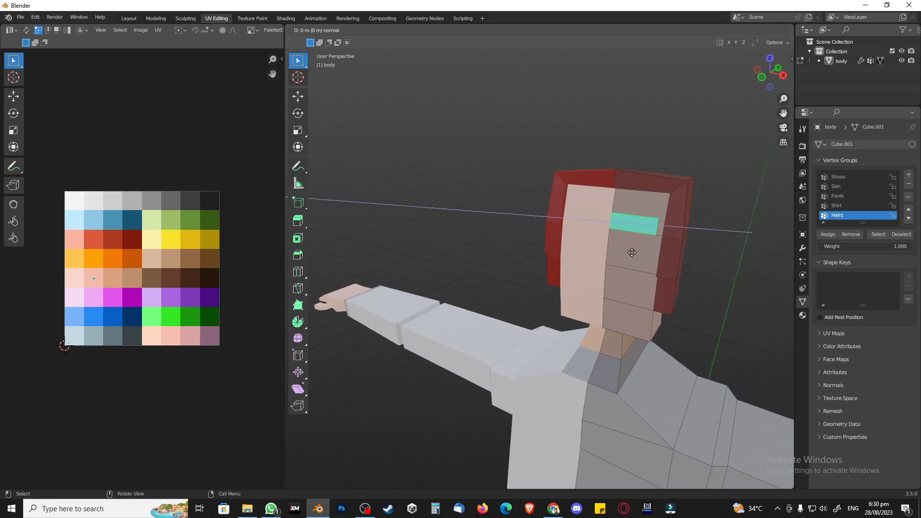
{"action": "left_click", "coordinate": [626, 254]}
{"action": "middle_click_drag", "start_coordinate": [619, 254], "coordinate": [640, 225]}
{"action": "key", "text": "Tab"}
{"action": "key", "text": "Tab"}
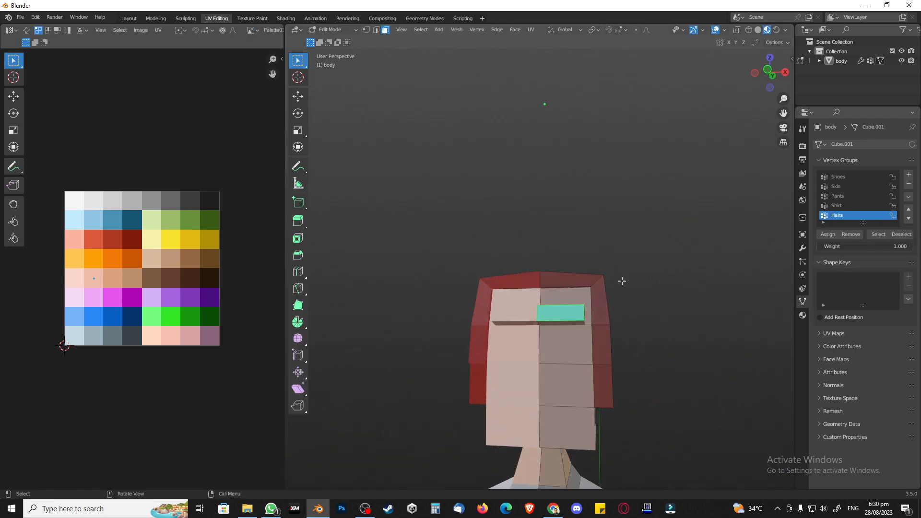
Select the extruded eyebrow block's faces and move their UVs onto the dark red palette swatch
{"action": "scroll", "coordinate": [617, 293], "scroll_direction": "up", "scroll_amount": 4}
{"action": "middle_click_drag", "start_coordinate": [610, 313], "coordinate": [307, 346]}
{"action": "left_click", "coordinate": [684, 422], "text": "shift"}
{"action": "scroll", "coordinate": [709, 413], "scroll_direction": "down", "scroll_amount": 1}
{"action": "scroll", "coordinate": [709, 413], "scroll_direction": "up", "scroll_amount": 2}
{"action": "middle_click_drag", "start_coordinate": [625, 357], "coordinate": [557, 295], "text": "shift"}
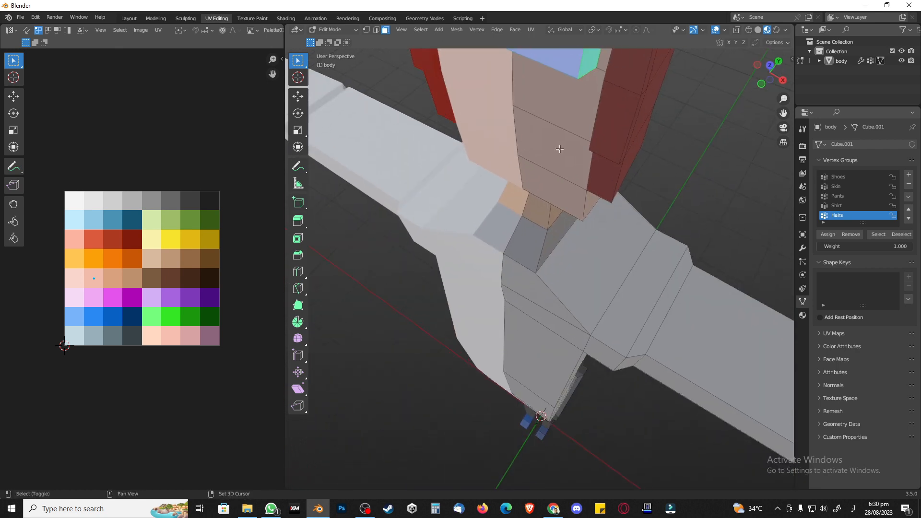
{"action": "middle_click_drag", "start_coordinate": [549, 118], "coordinate": [560, 255], "text": "shift"}
{"action": "left_click", "coordinate": [570, 97]}
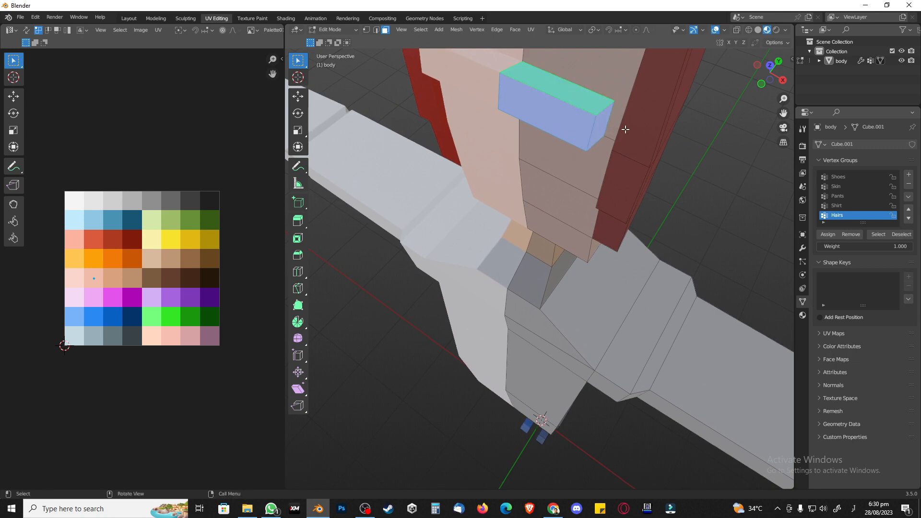
{"action": "left_click_drag", "start_coordinate": [93, 282], "coordinate": [132, 241]}
{"action": "left_click", "coordinate": [694, 154]}
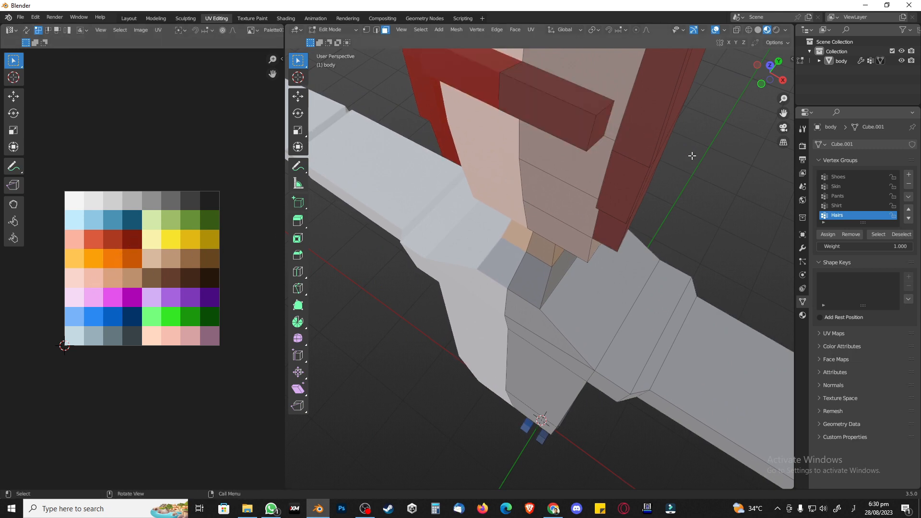
Examine the coloured head and eyebrow in object mode, up close, from the front and with the whole character in view
{"action": "key", "text": "Tab"}
{"action": "middle_click_drag", "start_coordinate": [642, 162], "coordinate": [658, 140]}
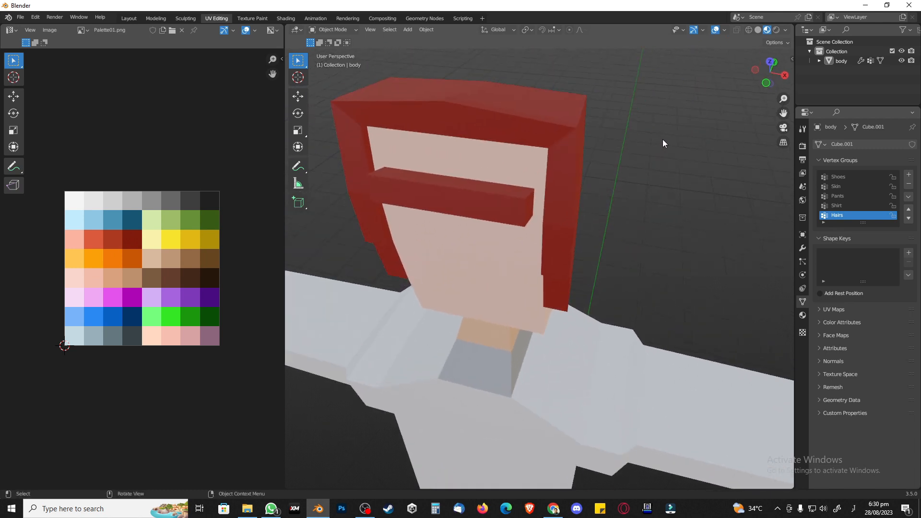
{"action": "key", "text": "KP_1"}
{"action": "scroll", "coordinate": [496, 280], "scroll_direction": "down", "scroll_amount": 3}
{"action": "scroll", "coordinate": [496, 280], "scroll_direction": "down", "scroll_amount": 8}
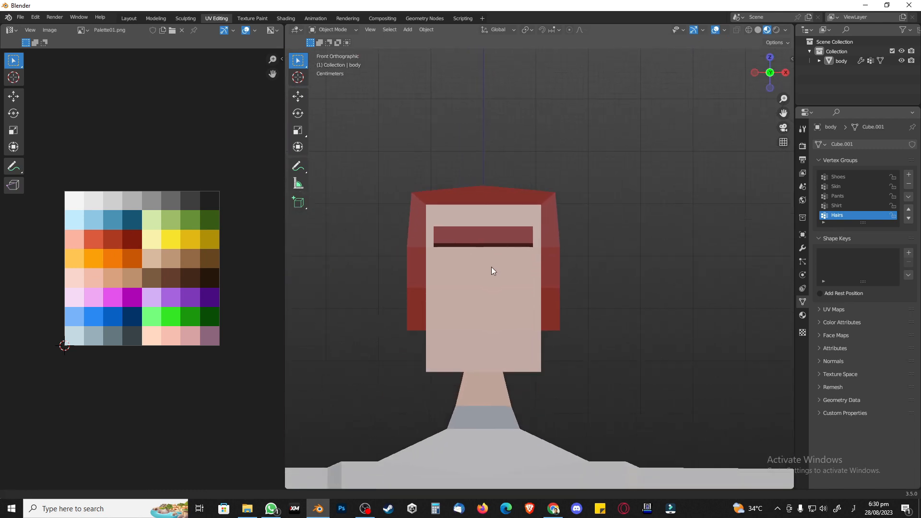
{"action": "scroll", "coordinate": [491, 330], "scroll_direction": "down", "scroll_amount": 2}
{"action": "middle_click_drag", "start_coordinate": [559, 366], "coordinate": [531, 287]}
{"action": "key", "text": "KP_1"}
Start saving the file and browse to the 02-ThinOfficeGuy folder inside 01-BlenderModels
{"action": "key", "text": "ctrl+s"}
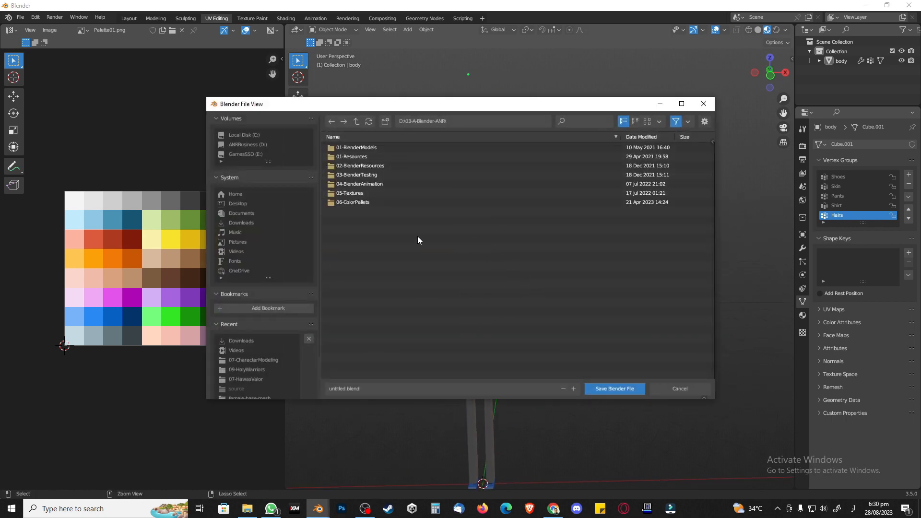
{"action": "double_click", "coordinate": [375, 147]}
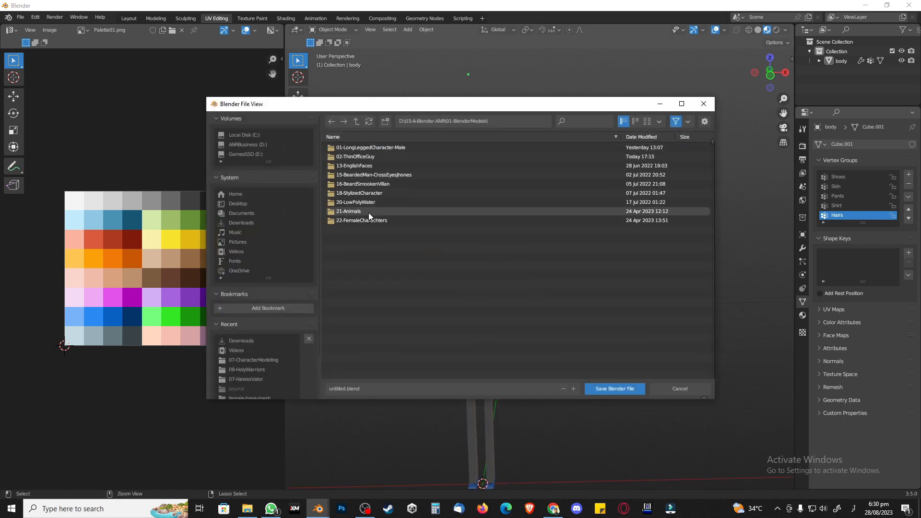
{"action": "left_click", "coordinate": [359, 123]}
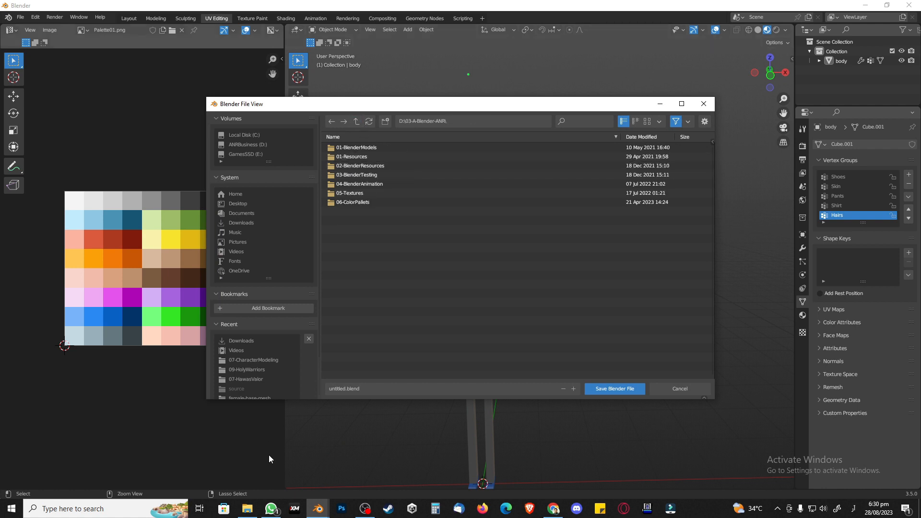
{"action": "left_click", "coordinate": [248, 509]}
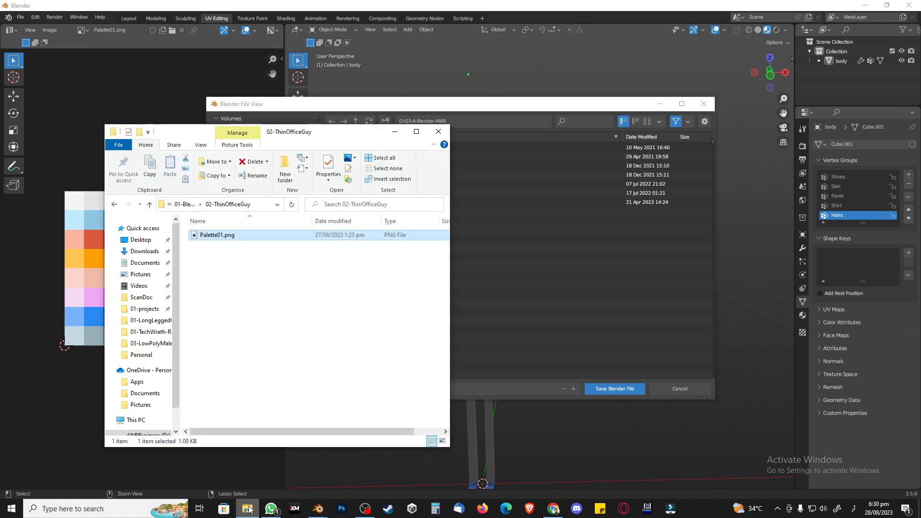
{"action": "left_click", "coordinate": [248, 508]}
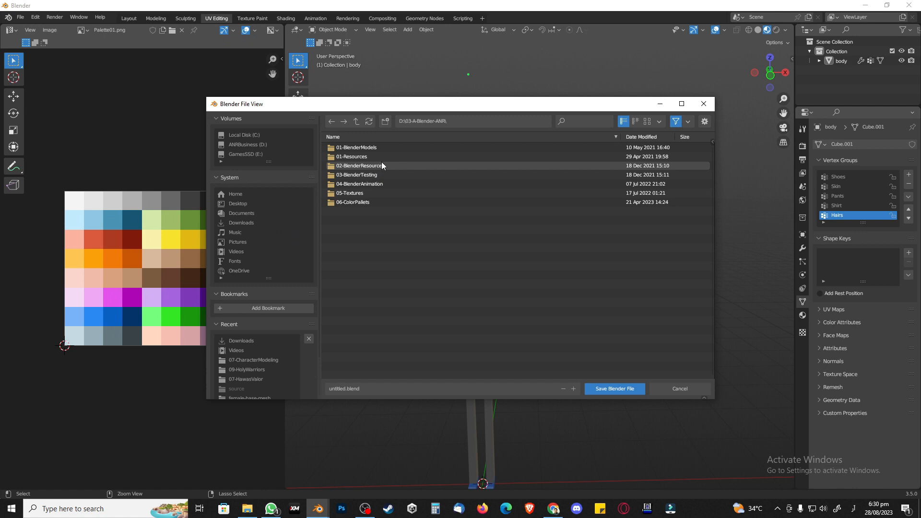
{"action": "double_click", "coordinate": [391, 145]}
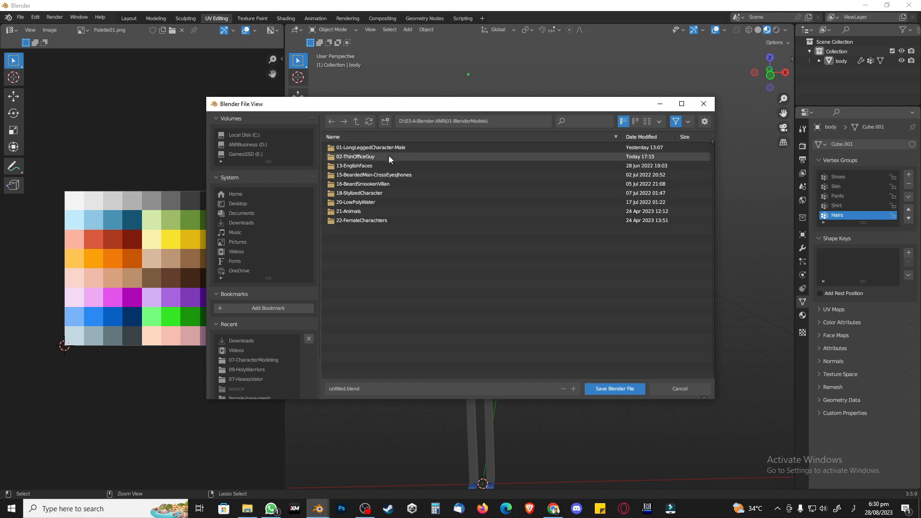
{"action": "double_click", "coordinate": [388, 156]}
Name the file thinoffficeguy, switching the keyboard to English input, and save it
{"action": "left_click", "coordinate": [376, 388]}
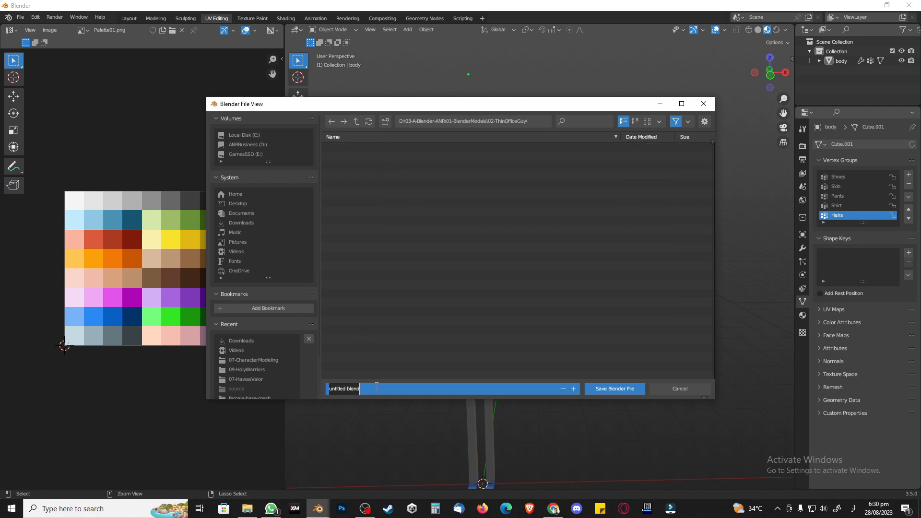
{"action": "type", "text": "تهونسفقیعو"}
{"action": "key", "text": "ctrl+BackSpace"}
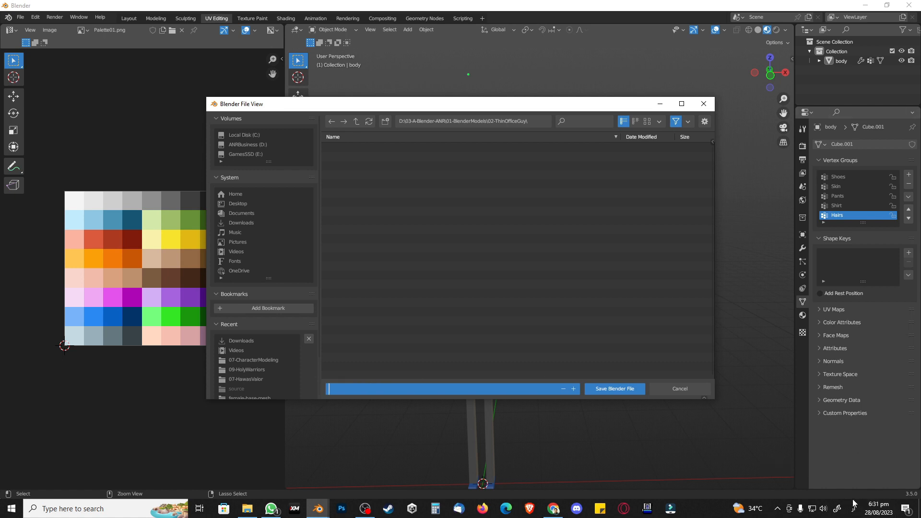
{"action": "key", "text": "super+space"}
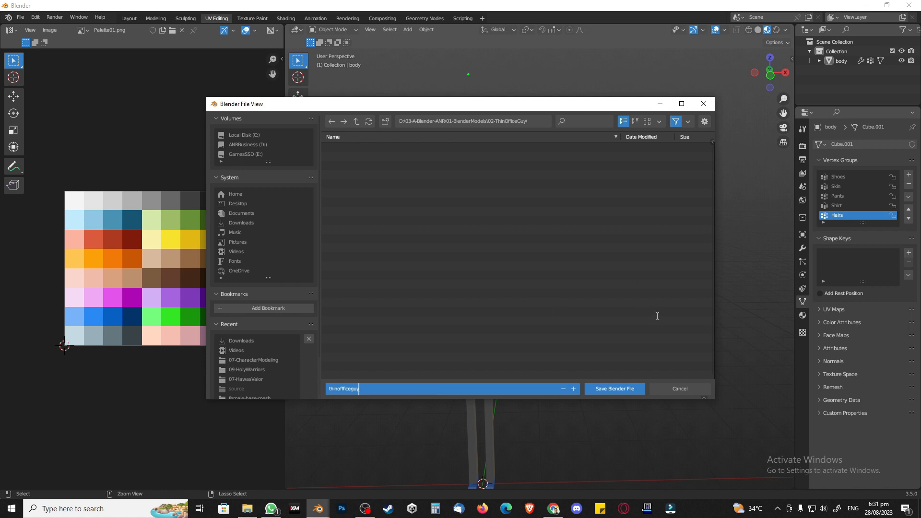
{"action": "left_click", "coordinate": [619, 393]}
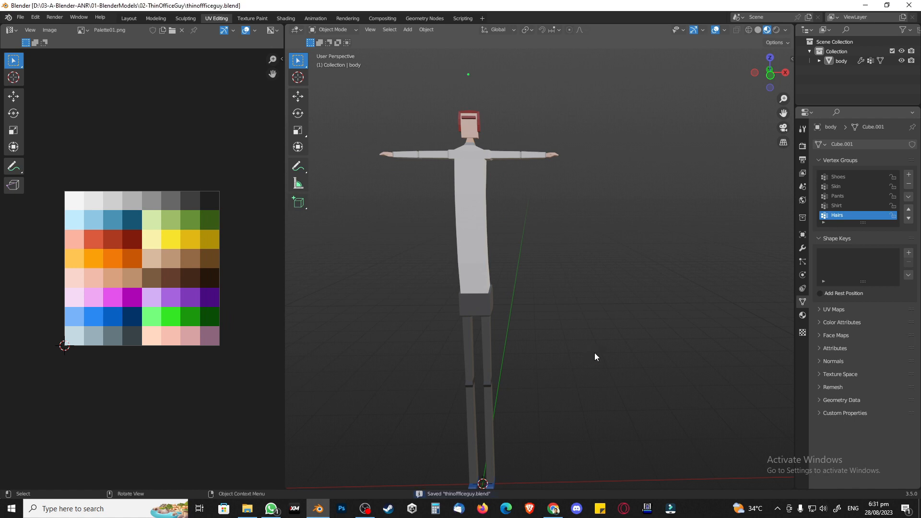
{"action": "scroll", "coordinate": [551, 338], "scroll_direction": "down", "scroll_amount": 1}
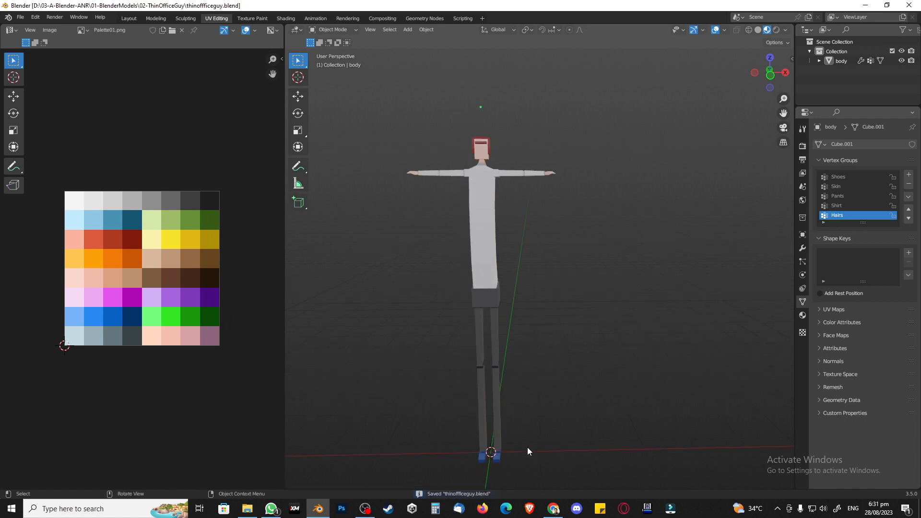
{"action": "left_click", "coordinate": [553, 508]}
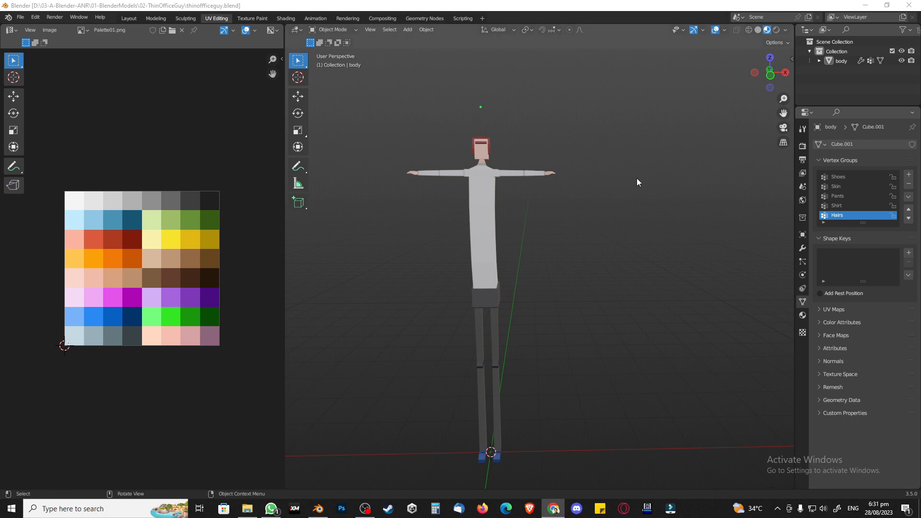
{"action": "middle_click_drag", "start_coordinate": [534, 233], "coordinate": [572, 240]}
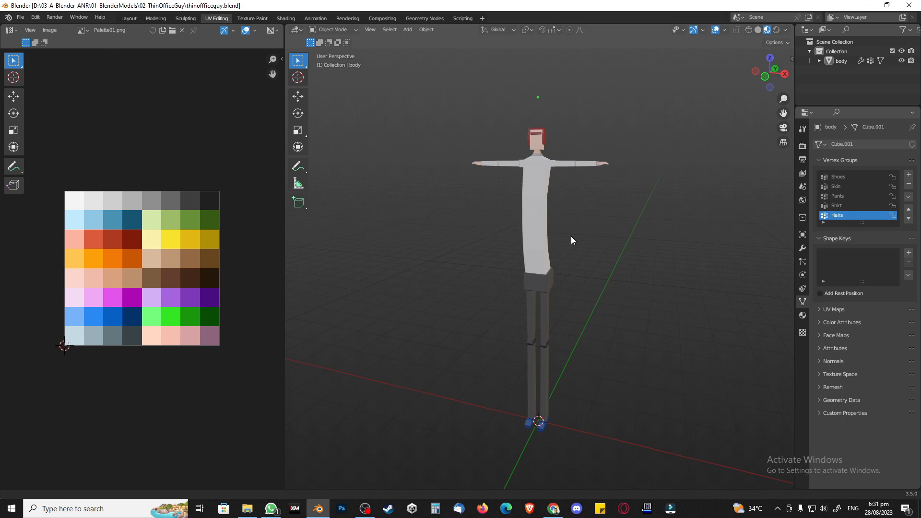
Switch to the Layout workspace, add a new scene collection named Rendering, and view the character from the front
{"action": "left_click", "coordinate": [129, 18]}
{"action": "middle_click_drag", "start_coordinate": [407, 193], "coordinate": [468, 201], "text": "shift"}
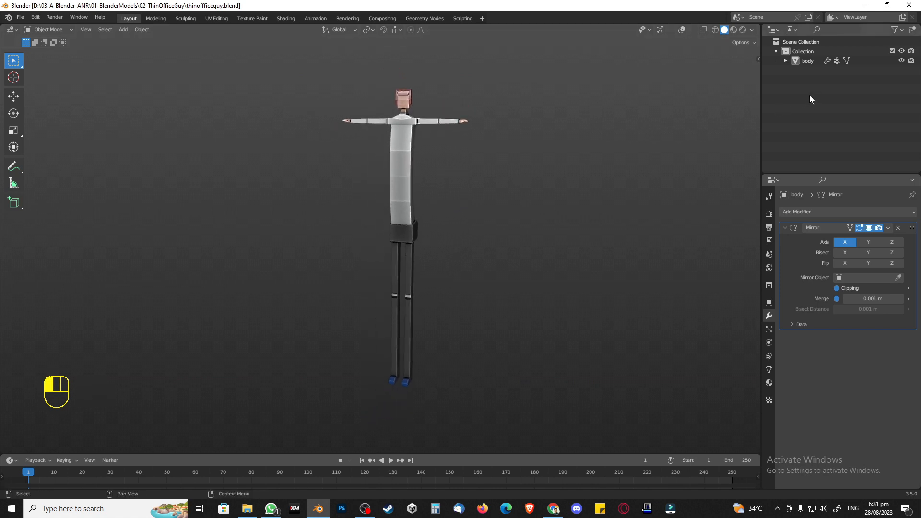
{"action": "right_click", "coordinate": [809, 99]}
{"action": "left_click", "coordinate": [797, 99]}
{"action": "double_click", "coordinate": [802, 70]}
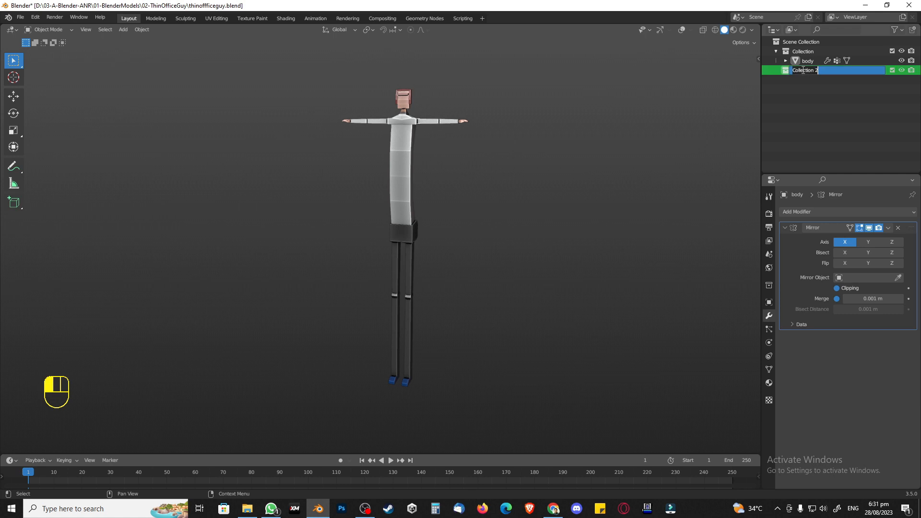
{"action": "key", "text": "shift"}
{"action": "type", "text": "Rendering"}
{"action": "key", "text": "Return"}
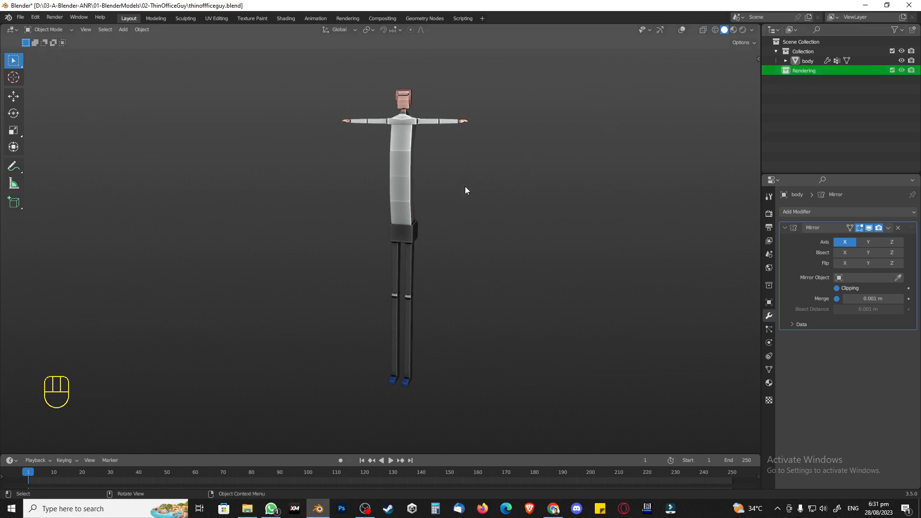
{"action": "key", "text": "KP_1"}
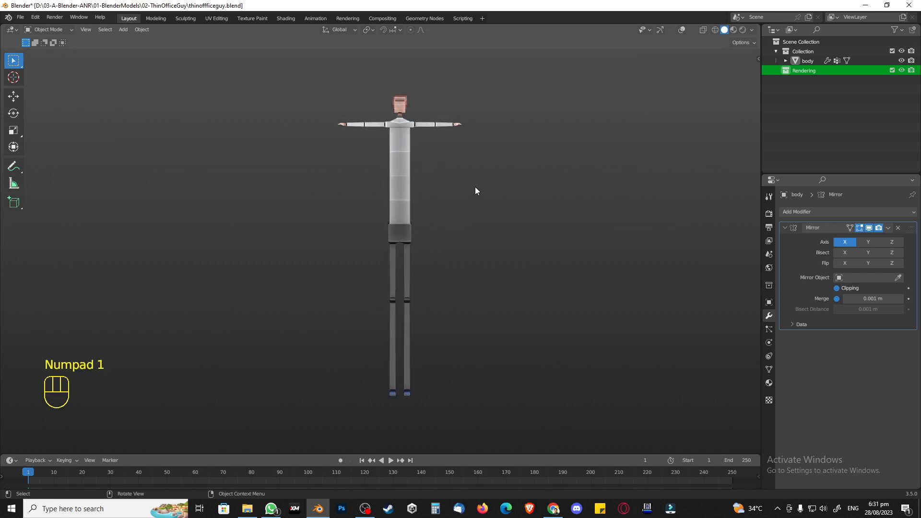
Add a camera to the Rendering collection and check the character through its view
{"action": "key", "text": "KP_6"}
{"action": "key", "text": "KP_6"}
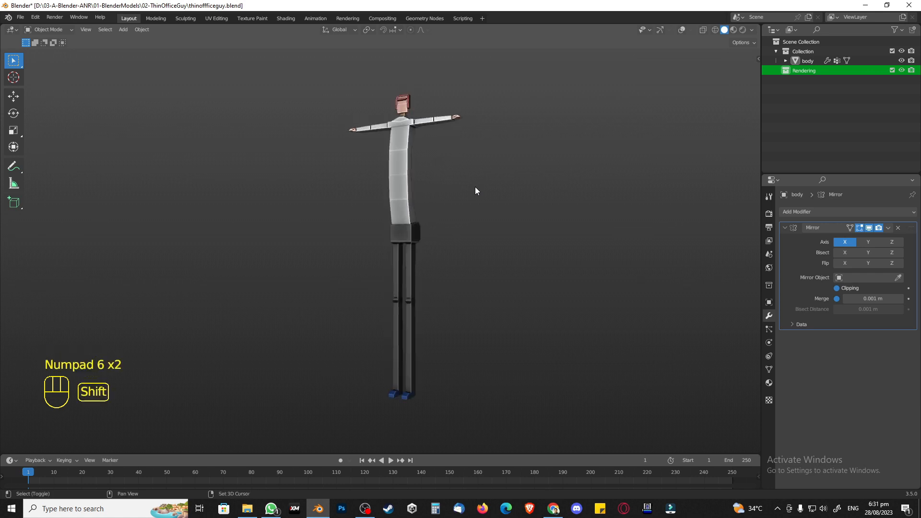
{"action": "key", "text": "shift+a"}
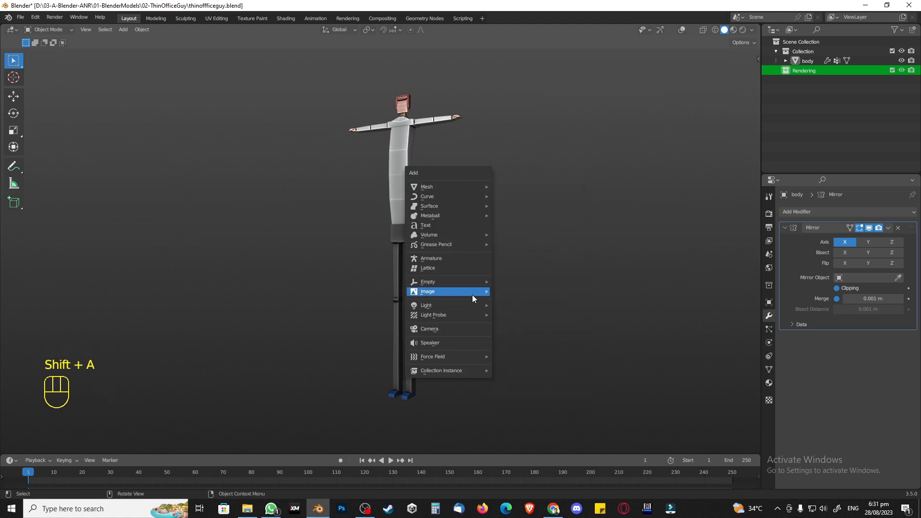
{"action": "left_click", "coordinate": [465, 329]}
{"action": "key", "text": "KP_0"}
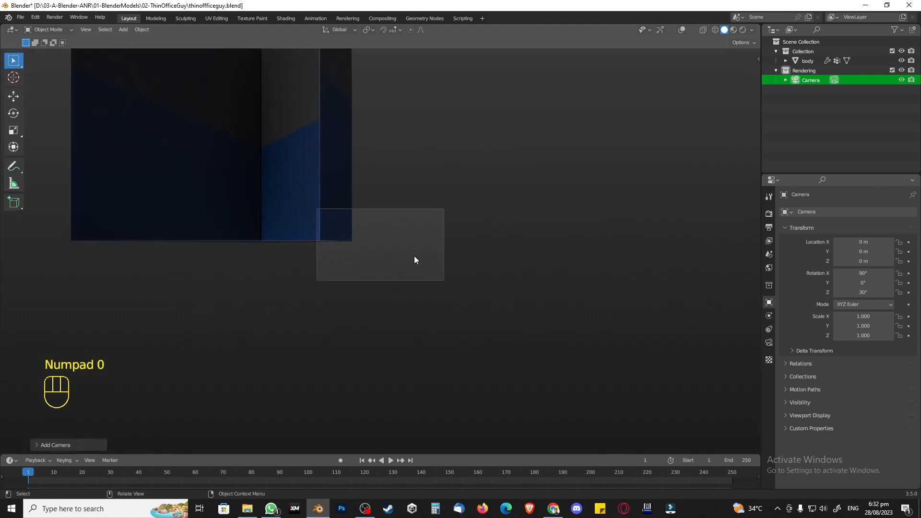
{"action": "key", "text": "KP_0"}
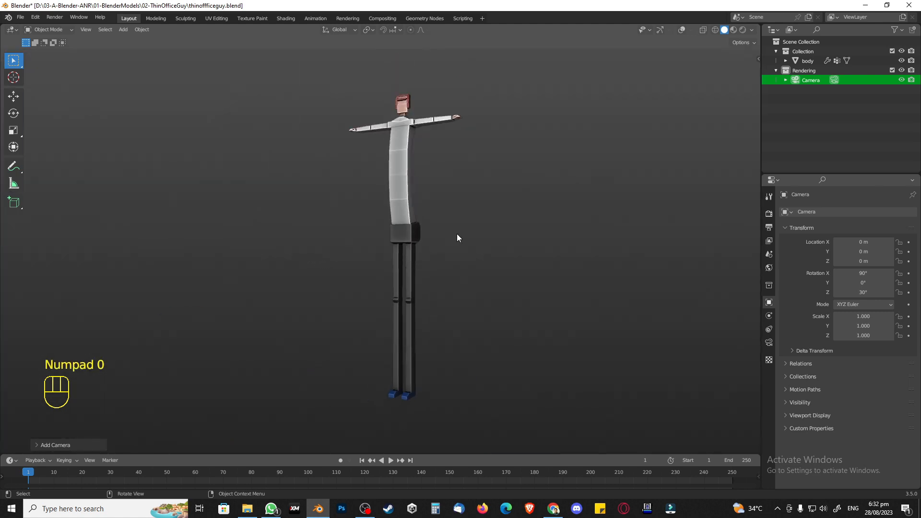
Turn on the viewport overlays and view the camera at the character's feet
{"action": "left_click", "coordinate": [644, 31]}
{"action": "left_click", "coordinate": [702, 30]}
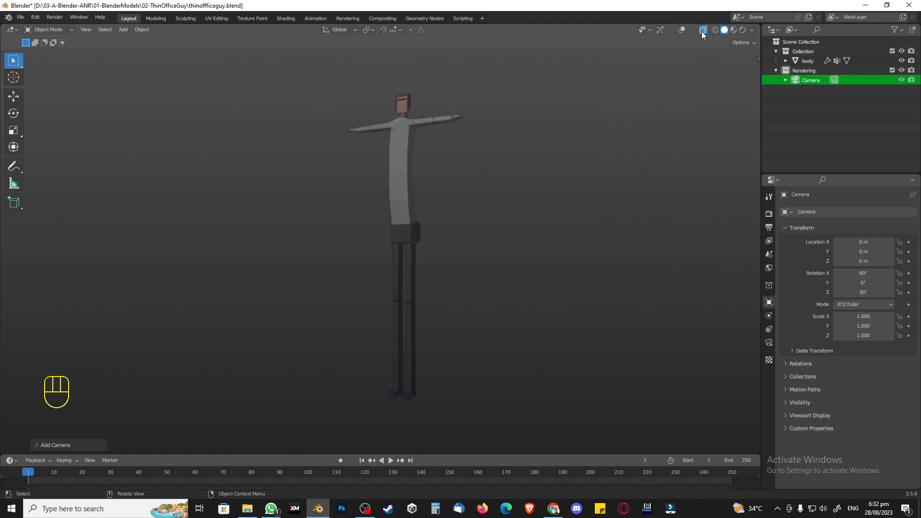
{"action": "left_click", "coordinate": [702, 30]}
{"action": "left_click", "coordinate": [682, 30]}
{"action": "middle_click_drag", "start_coordinate": [447, 321], "coordinate": [500, 345]}
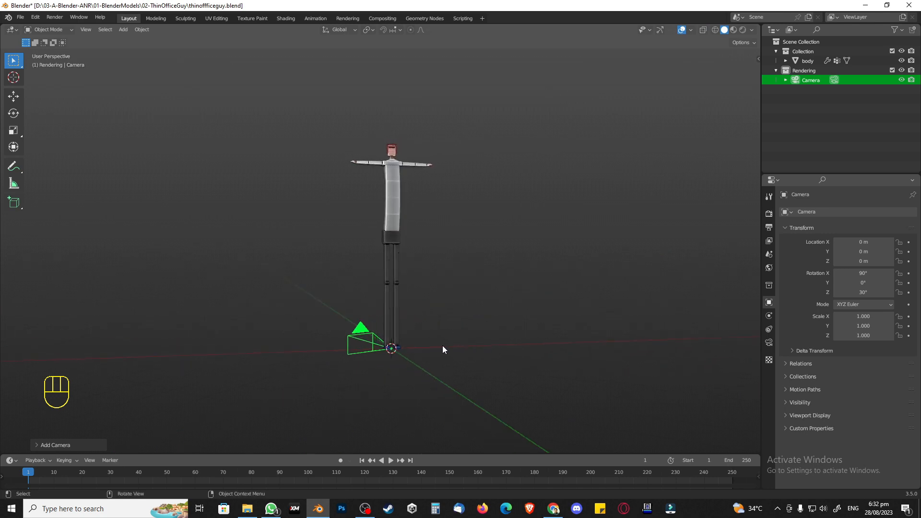
Move the camera freehand in front of the character to about X 3.01 m, Y -5.06 m, Z 2.63 m, checking the framing through it
{"action": "key", "text": "g"}
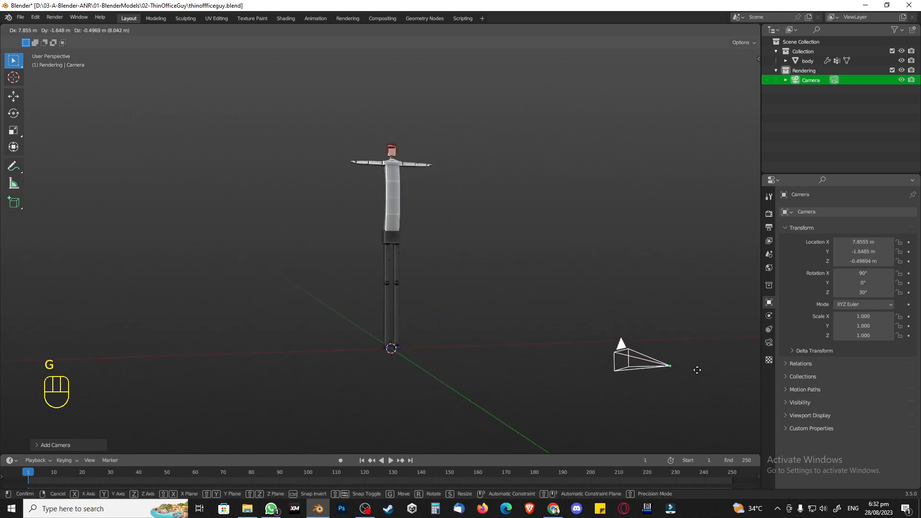
{"action": "left_click", "coordinate": [716, 305]}
{"action": "key", "text": "KP_0"}
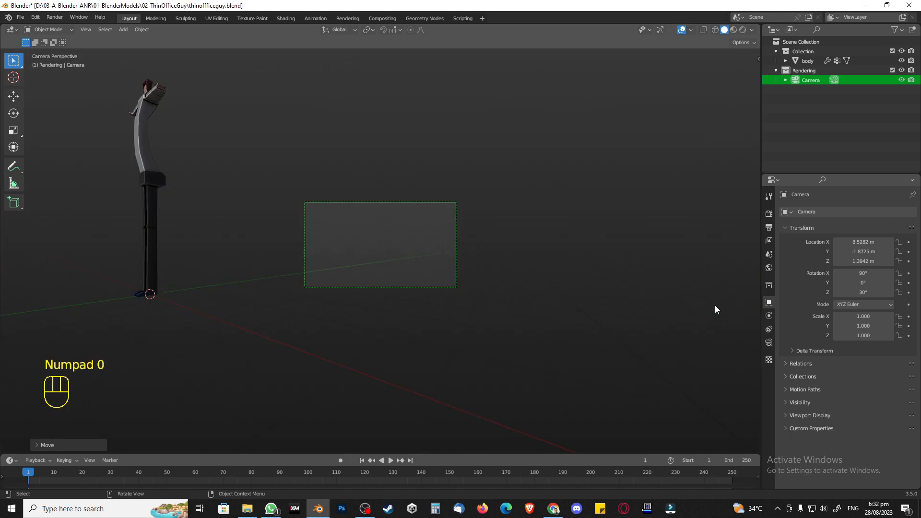
{"action": "key", "text": "g"}
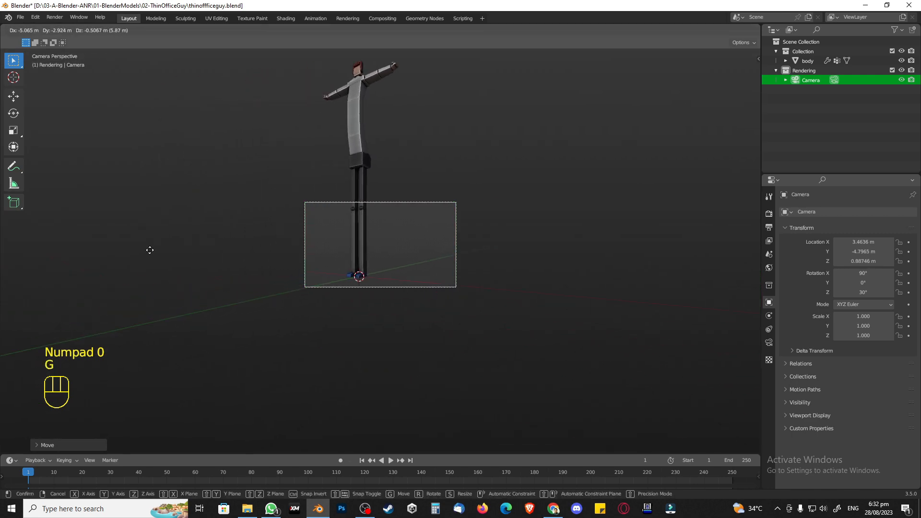
{"action": "left_click", "coordinate": [140, 248]}
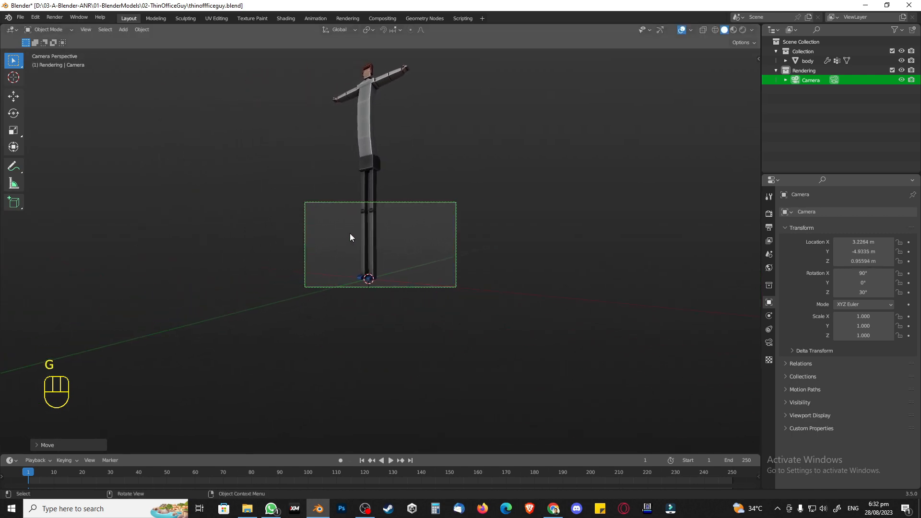
{"action": "key", "text": "g"}
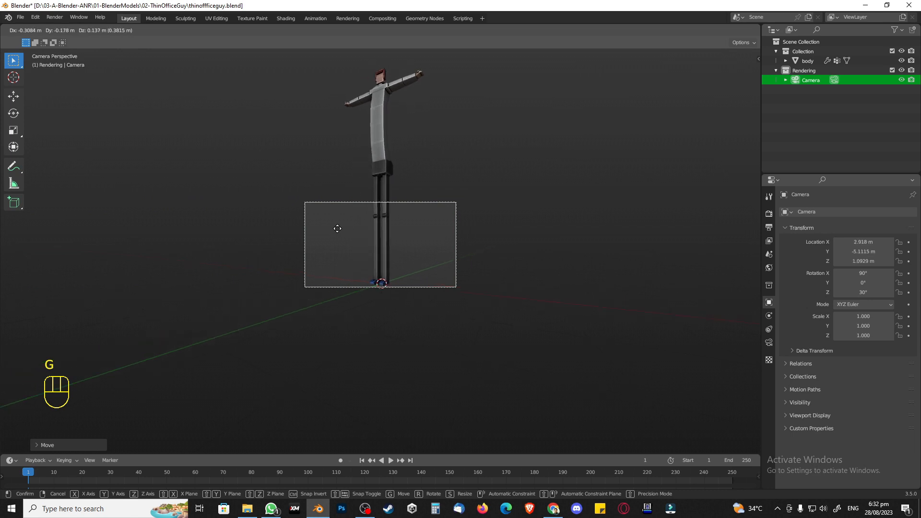
{"action": "left_click", "coordinate": [351, 241]}
{"action": "key", "text": "g"}
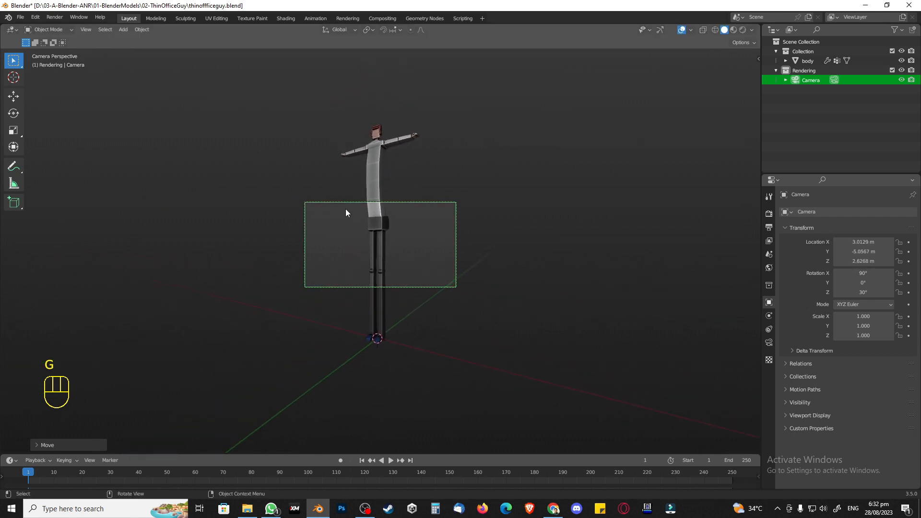
{"action": "key", "text": "s"}
{"action": "key", "text": "Escape"}
{"action": "middle_click_drag", "start_coordinate": [366, 271], "coordinate": [369, 257]}
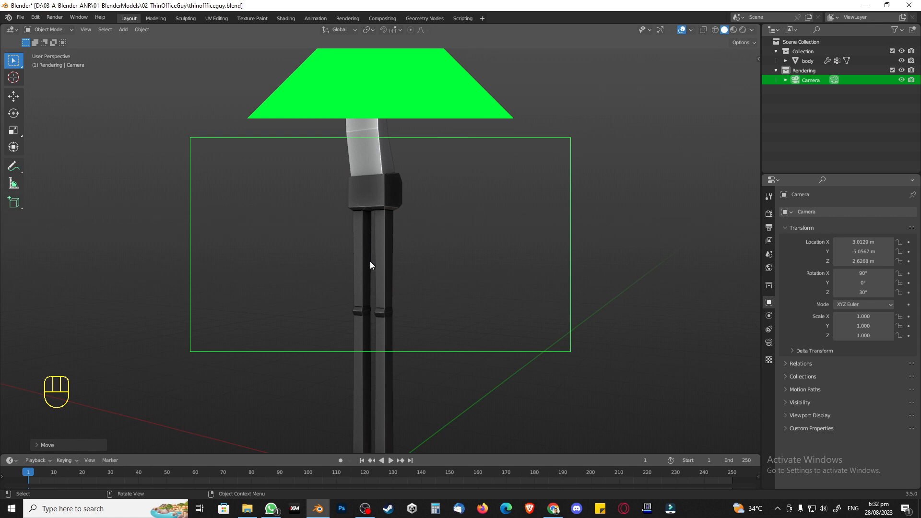
{"action": "key", "text": "g"}
{"action": "middle_click", "coordinate": [370, 261]}
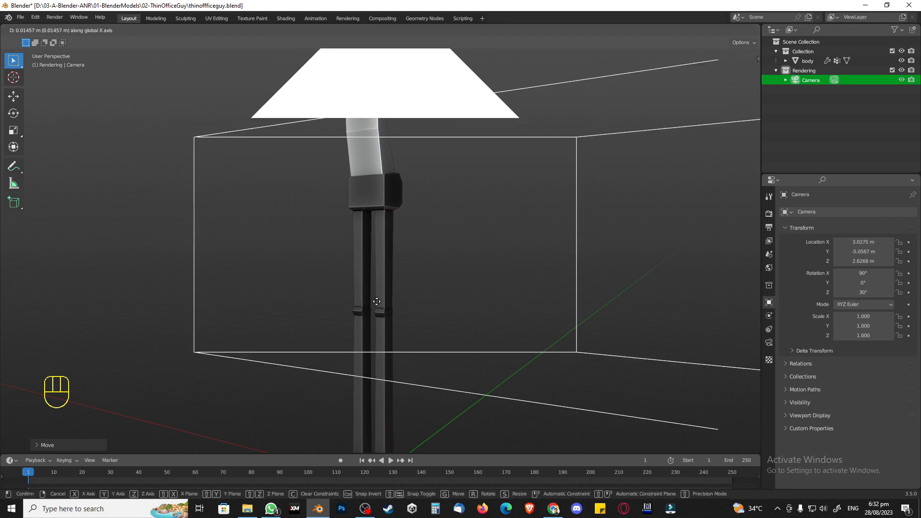
{"action": "key", "text": "Escape"}
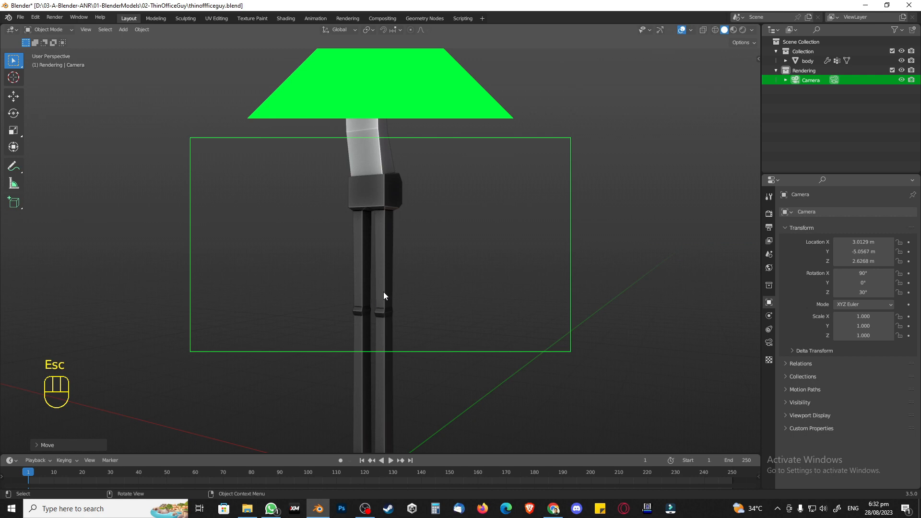
{"action": "key", "text": "KP_0"}
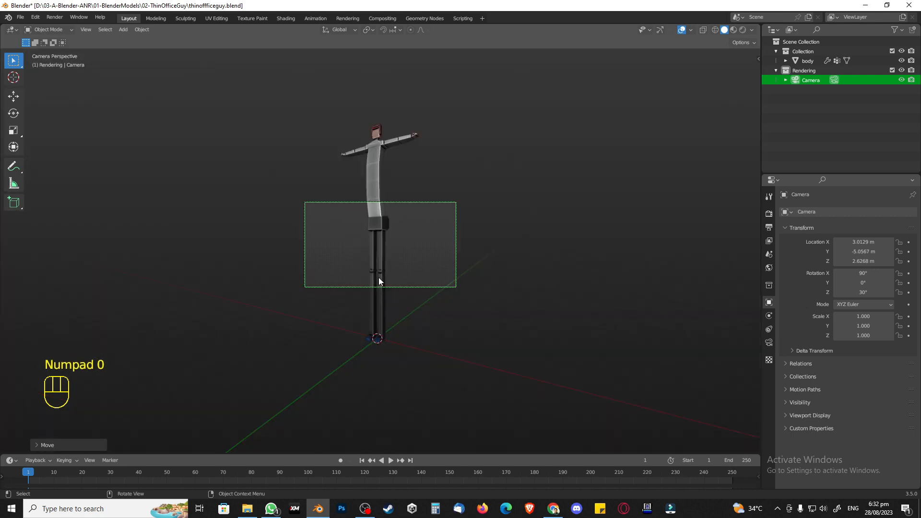
Pull the camera back along its local Z axis and raise it to about Z 2.96 m so the whole character is framed
{"action": "key", "text": "g"}
{"action": "key", "text": "z"}
{"action": "key", "text": "z"}
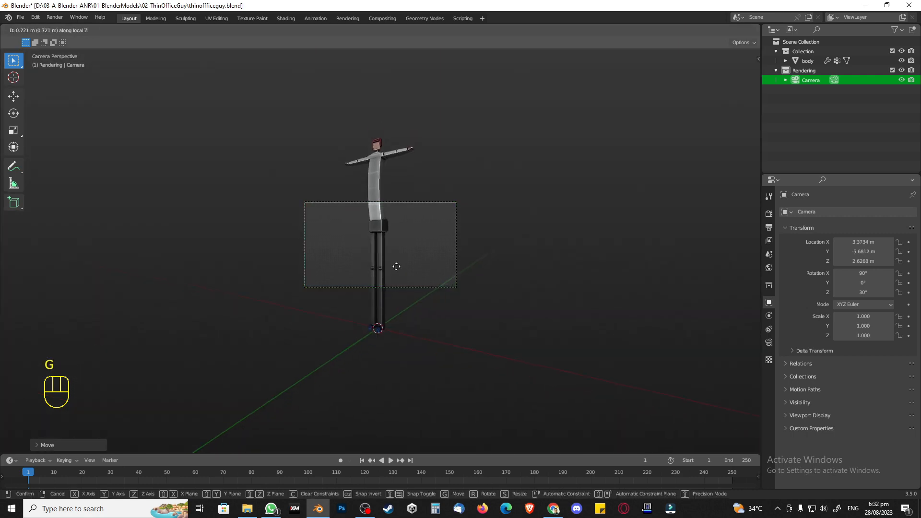
{"action": "left_click", "coordinate": [416, 315]}
{"action": "key", "text": "Home"}
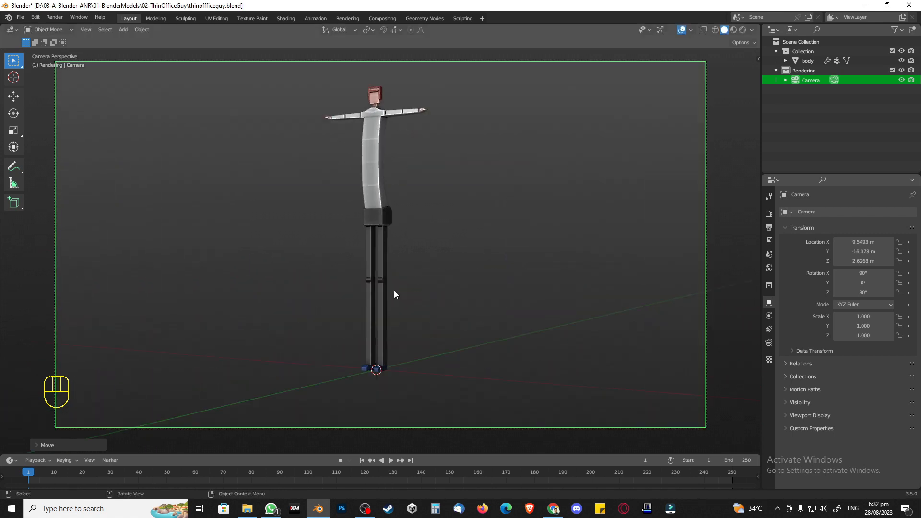
{"action": "key", "text": "g"}
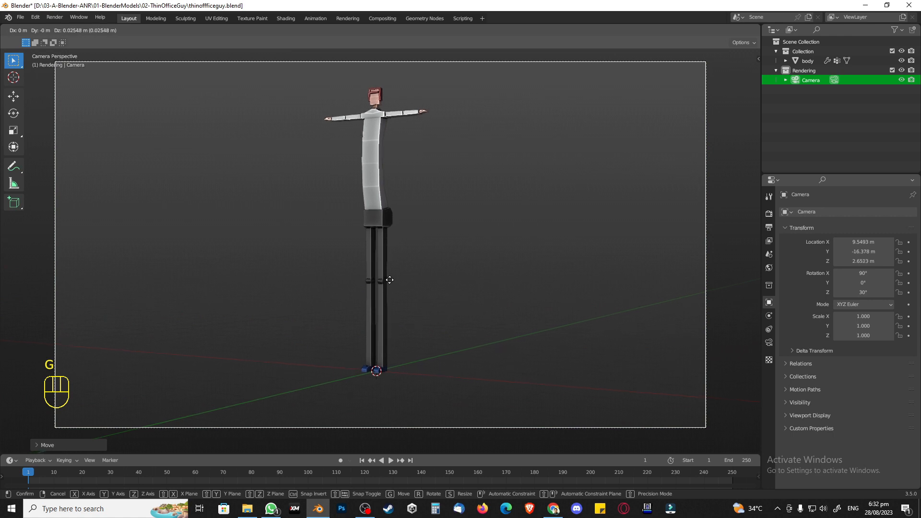
{"action": "left_click", "coordinate": [392, 237]}
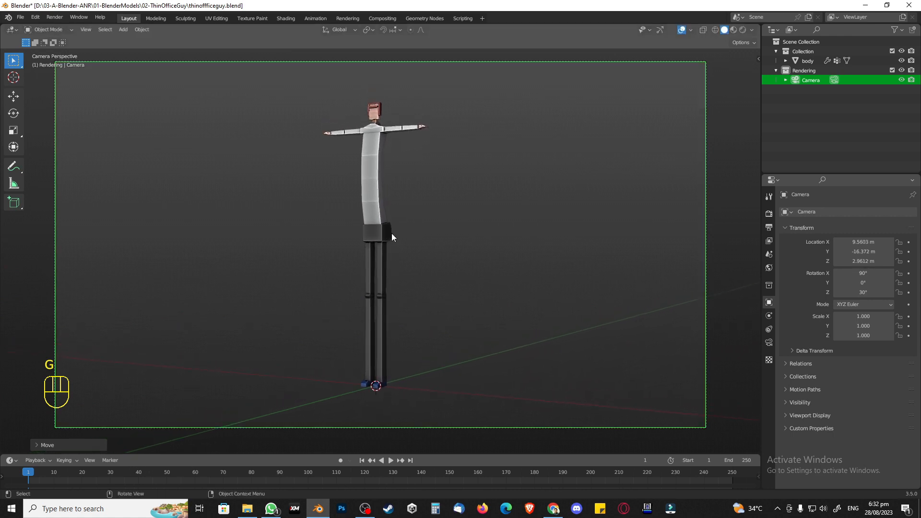
{"action": "left_click", "coordinate": [724, 247]}
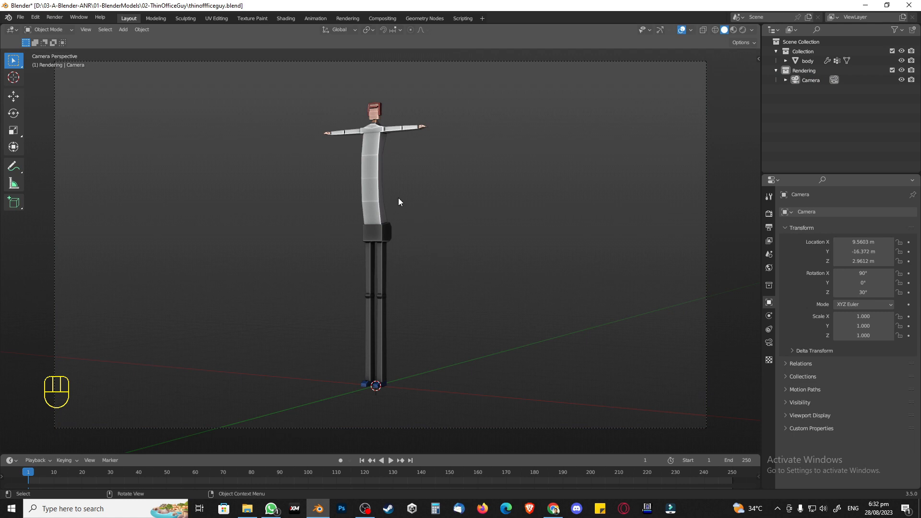
Show the viewport in rendered shading and add an area light to the Rendering collection
{"action": "left_click", "coordinate": [742, 30]}
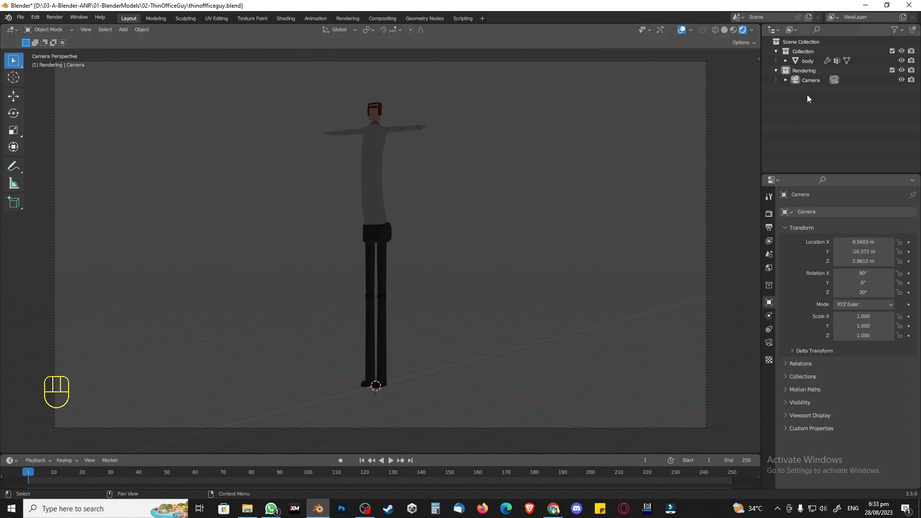
{"action": "left_click", "coordinate": [804, 70]}
{"action": "key", "text": "shift+s"}
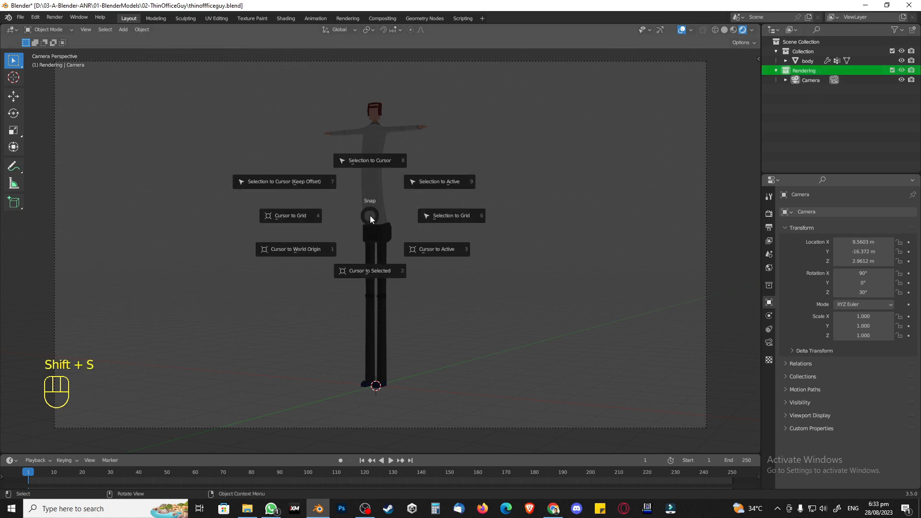
{"action": "key", "text": "shift+a"}
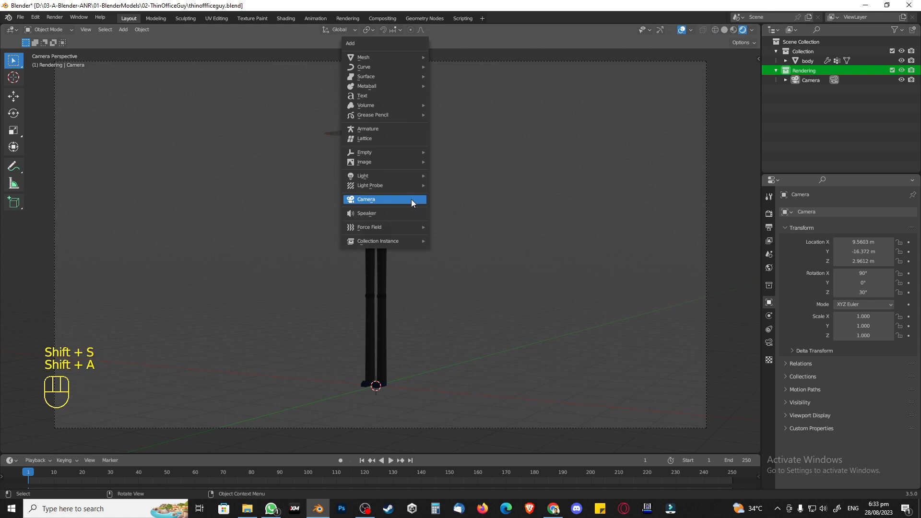
{"action": "mouse_move", "coordinate": [409, 176]}
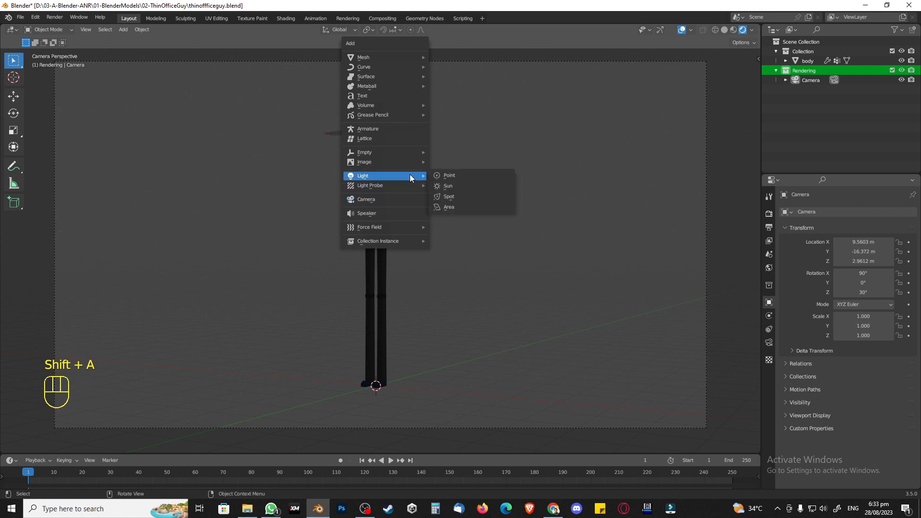
{"action": "left_click", "coordinate": [448, 208]}
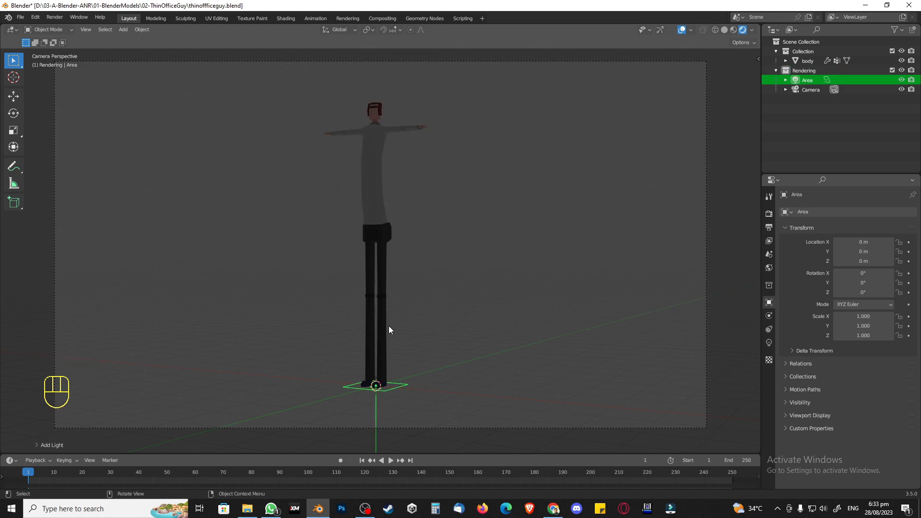
Move the area light above and beside the character to about X 2.62 m, Z 7.78 m, and scale it to about 4.12
{"action": "key", "text": "g"}
{"action": "key", "text": "z"}
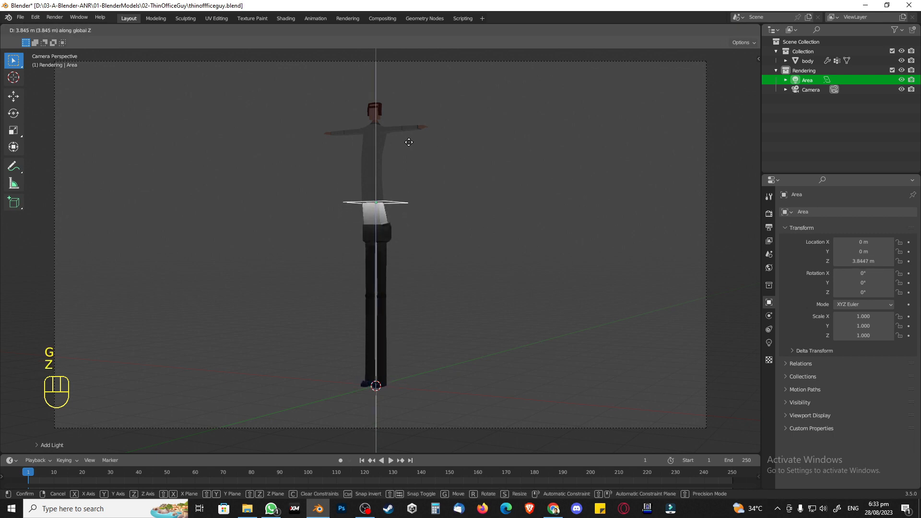
{"action": "left_click", "coordinate": [409, 141]}
{"action": "scroll", "coordinate": [405, 204], "scroll_direction": "down", "scroll_amount": 5}
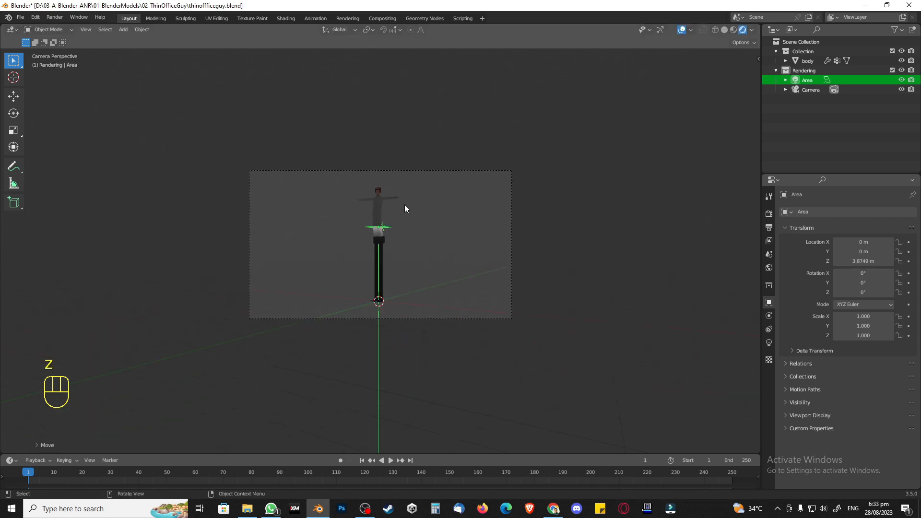
{"action": "key", "text": "g"}
{"action": "key", "text": "z"}
{"action": "key", "text": "g"}
{"action": "key", "text": "x"}
{"action": "left_click", "coordinate": [457, 147]}
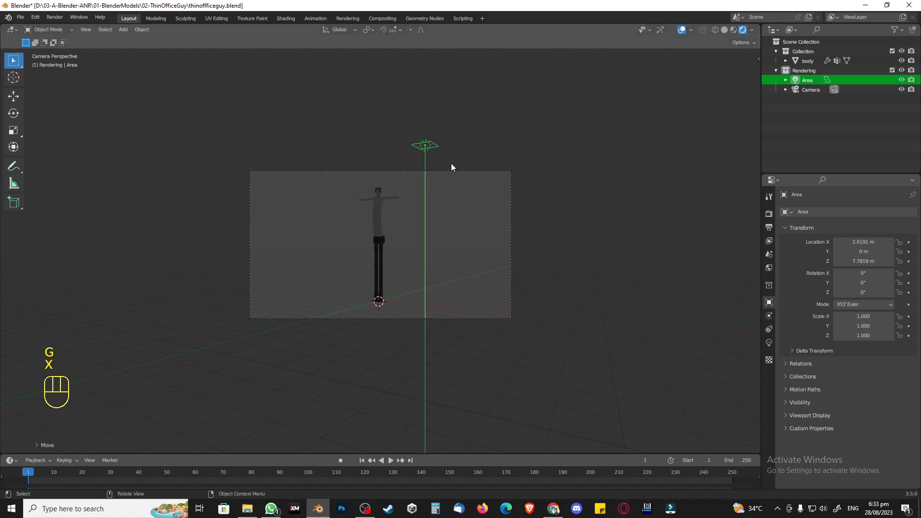
{"action": "key", "text": "s"}
{"action": "left_click", "coordinate": [547, 200]}
Aim the area light at the character, adjusting its direction from above to about -5.25°, 40.1°, -6.21° rotation
{"action": "middle_click_drag", "start_coordinate": [479, 207], "coordinate": [490, 218]}
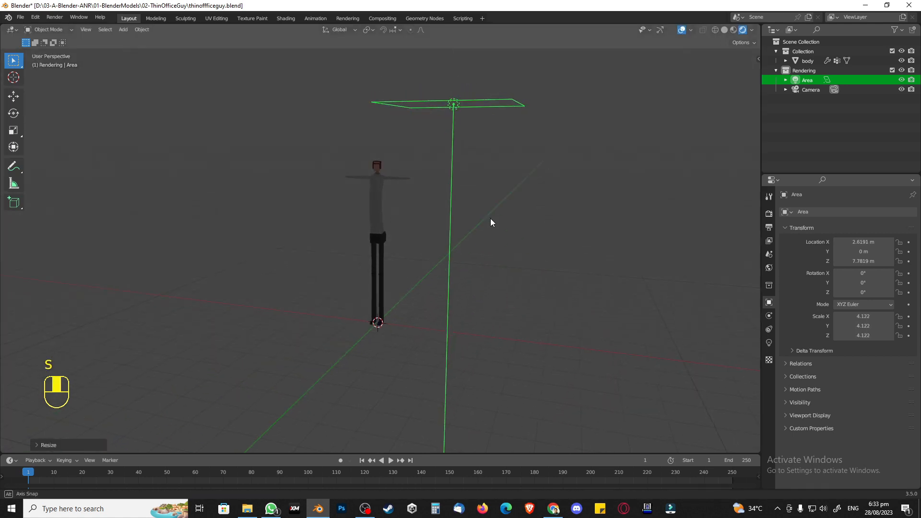
{"action": "key", "text": "shift+t"}
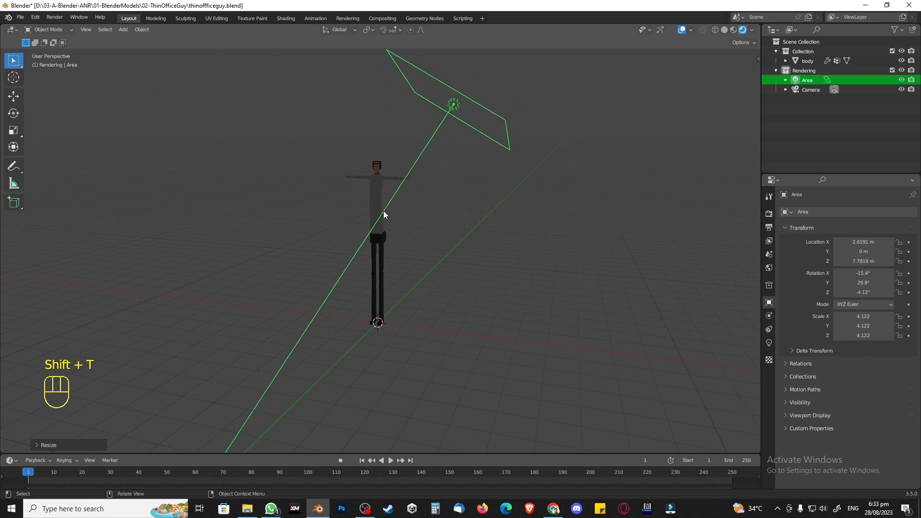
{"action": "left_click", "coordinate": [387, 200]}
{"action": "middle_click_drag", "start_coordinate": [386, 200], "coordinate": [433, 315]}
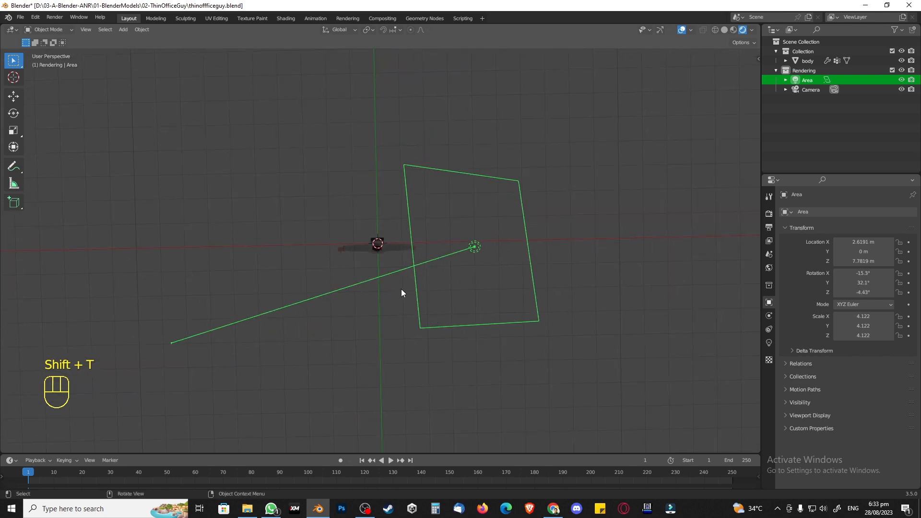
{"action": "key", "text": "shift+t"}
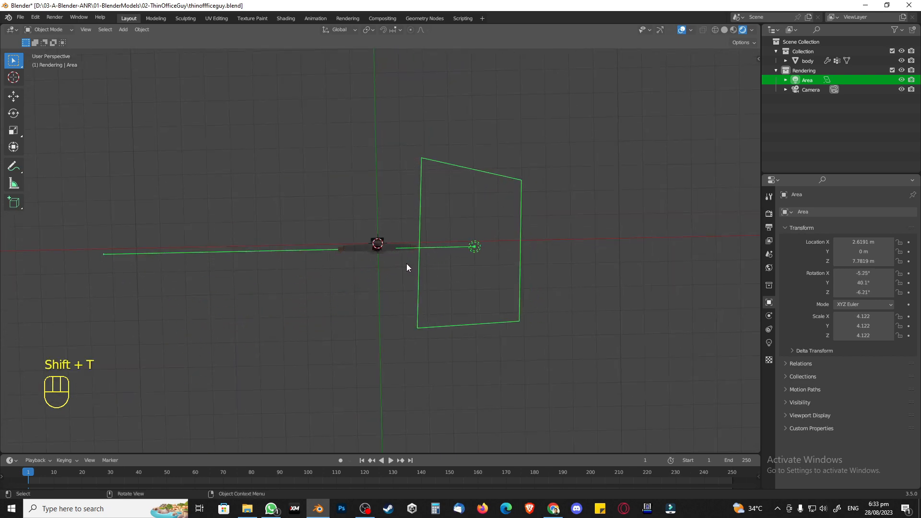
{"action": "left_click", "coordinate": [407, 263]}
{"action": "mouse_move", "coordinate": [407, 264]}
{"action": "middle_mouse_down"}
{"action": "mouse_move", "coordinate": [432, 289]}
{"action": "mouse_move", "coordinate": [399, 279]}
{"action": "mouse_move", "coordinate": [407, 281]}
{"action": "middle_mouse_up"}
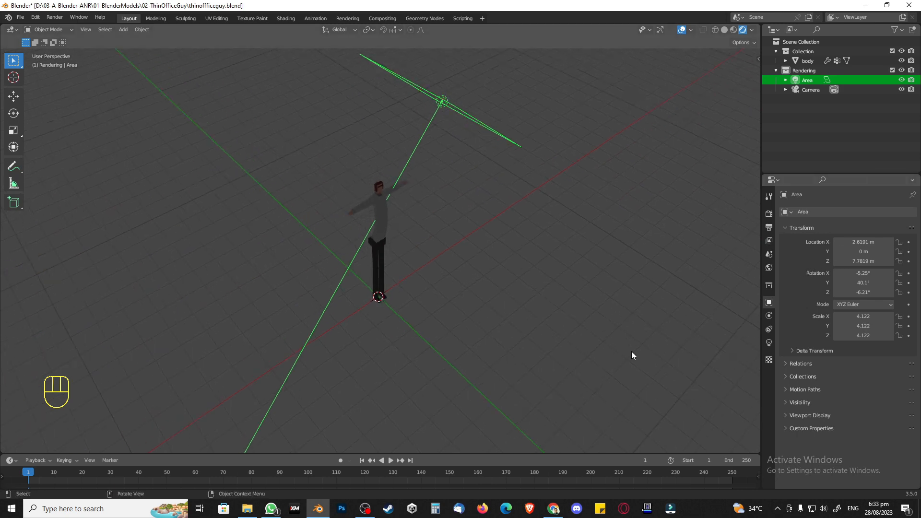
Set the area light's power to 3000 W
{"action": "middle_click_drag", "start_coordinate": [631, 353], "coordinate": [539, 312]}
{"action": "left_click", "coordinate": [769, 342]}
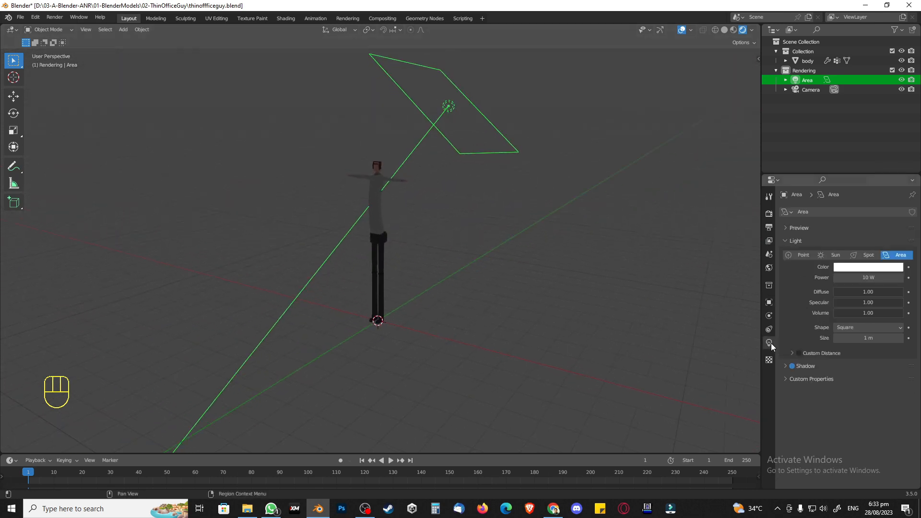
{"action": "left_click", "coordinate": [859, 277]}
{"action": "type", "text": "3"}
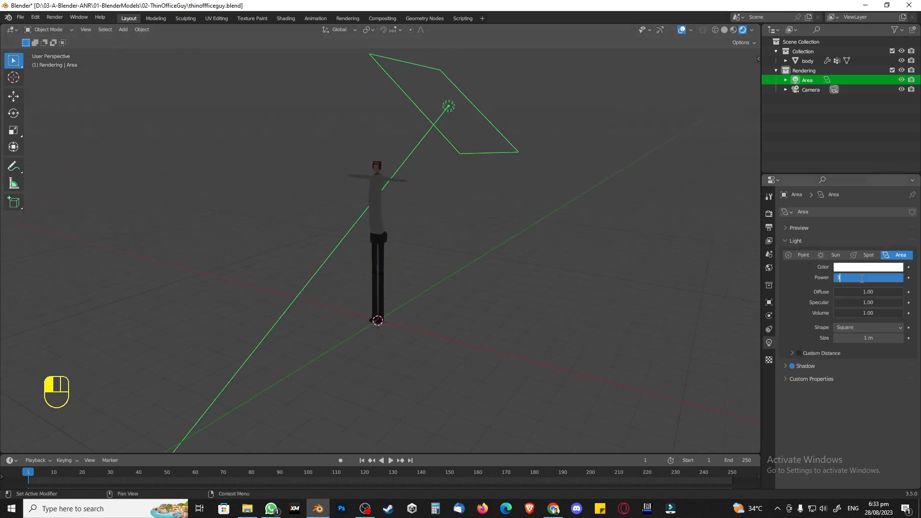
{"action": "type", "text": "000"}
{"action": "key", "text": "Return"}
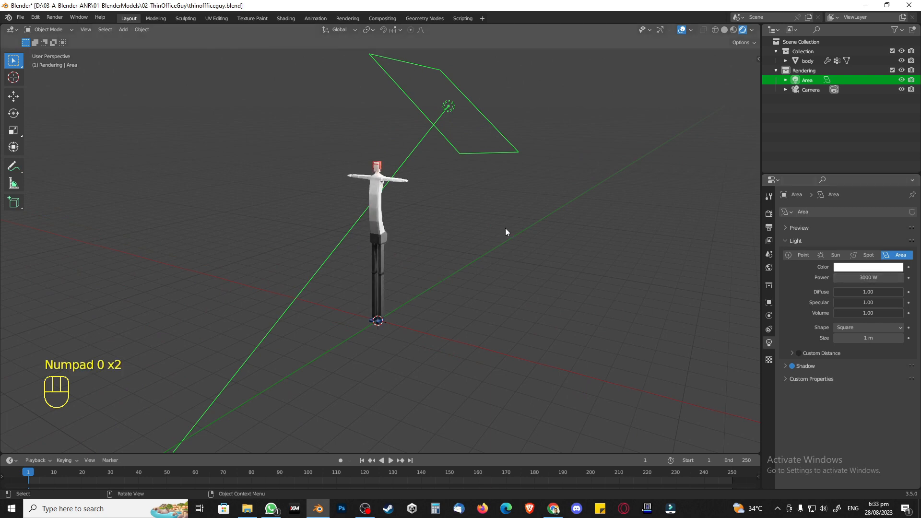
Duplicate the area light to the opposite, negative X side of the character and aim the copy at the character
{"action": "key", "text": "shift+d"}
{"action": "left_click", "coordinate": [334, 209]}
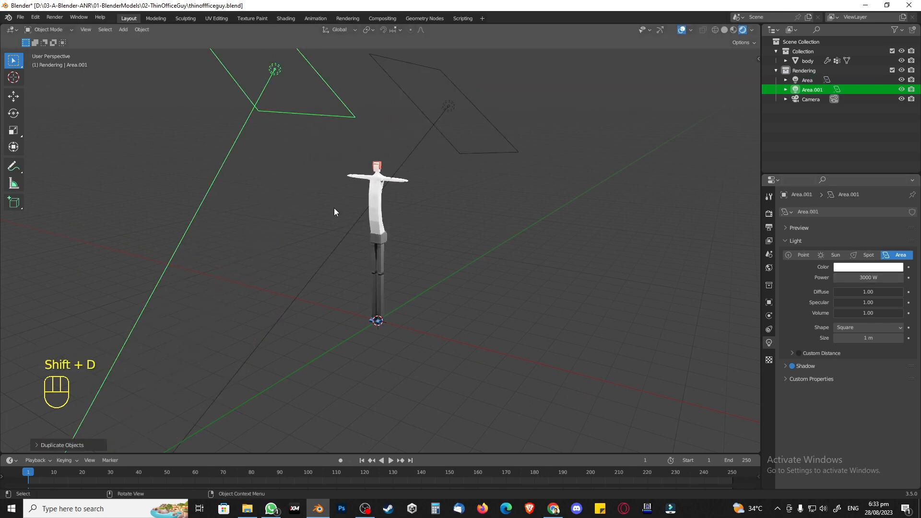
{"action": "middle_click_drag", "start_coordinate": [334, 212], "coordinate": [364, 261]}
{"action": "scroll", "coordinate": [384, 233], "scroll_direction": "down", "scroll_amount": 5}
{"action": "key", "text": "g"}
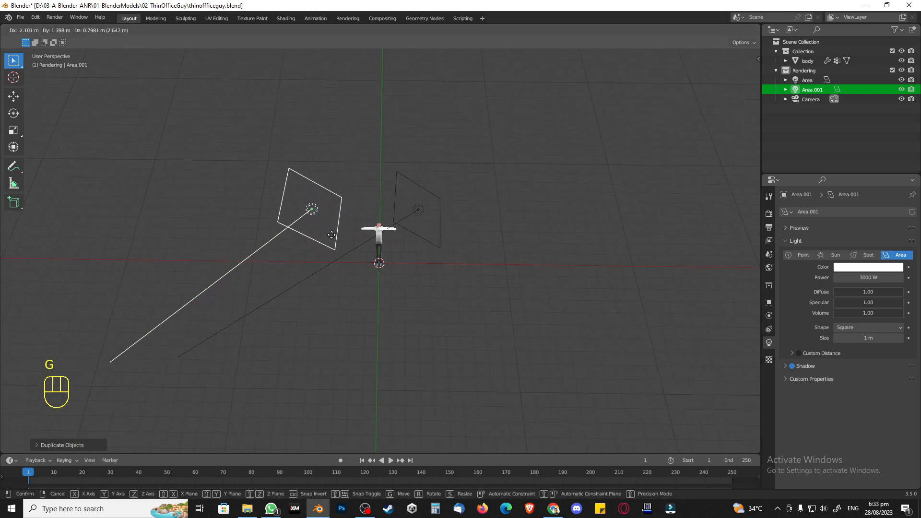
{"action": "left_click", "coordinate": [332, 235]}
{"action": "key", "text": "shift+t"}
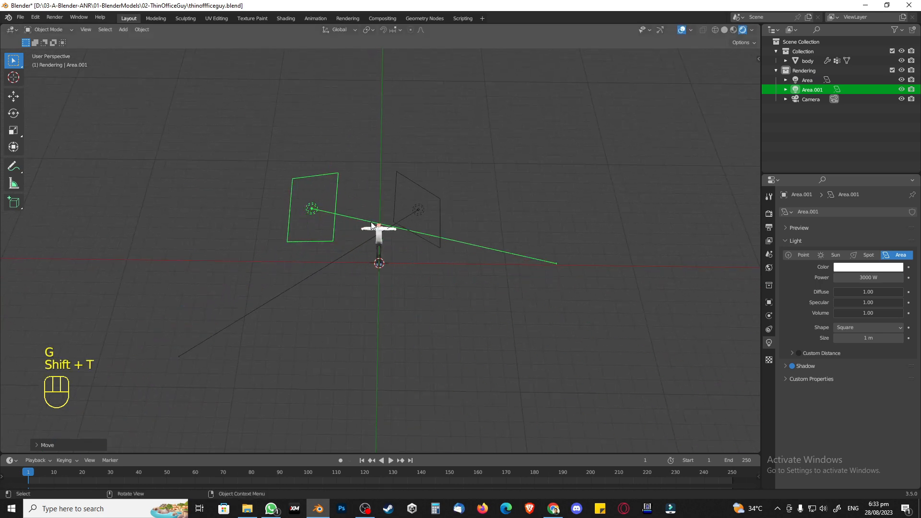
{"action": "left_click", "coordinate": [393, 282]}
Set the duplicated area light's power to 1500 W
{"action": "scroll", "coordinate": [385, 243], "scroll_direction": "up", "scroll_amount": 10}
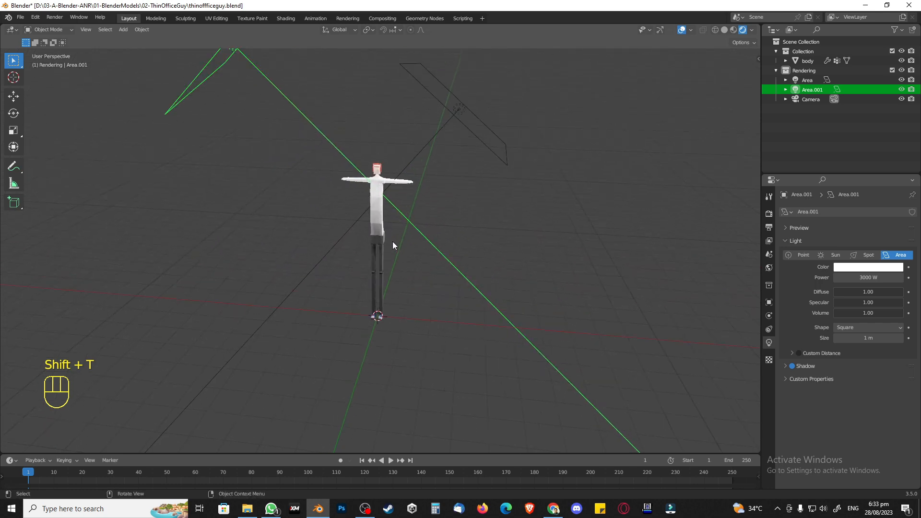
{"action": "middle_click_drag", "start_coordinate": [397, 214], "coordinate": [420, 265], "text": "shift"}
{"action": "left_click", "coordinate": [866, 279]}
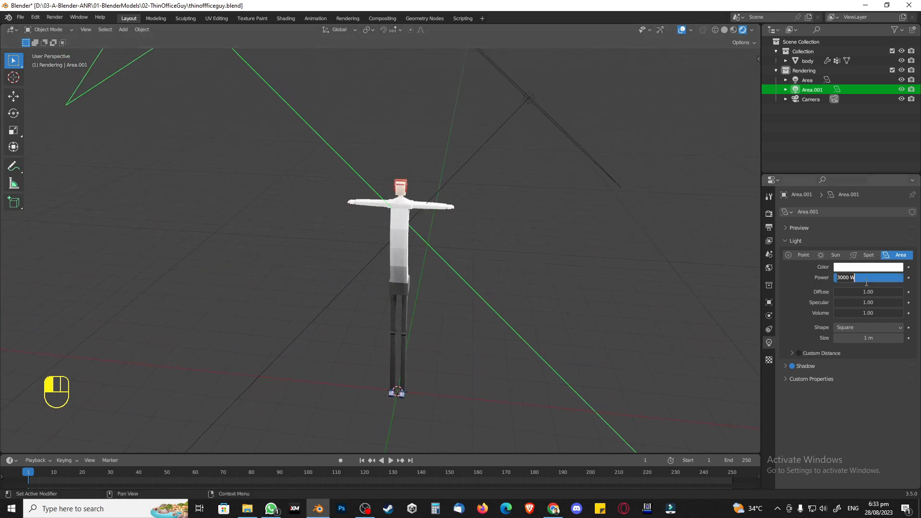
{"action": "type", "text": "1500"}
{"action": "key", "text": "Return"}
Lower the duplicated area light along Z and move it about 2.2 m farther from the character along negative X
{"action": "middle_click_drag", "start_coordinate": [499, 230], "coordinate": [356, 189]}
{"action": "key", "text": "g"}
{"action": "key", "text": "z"}
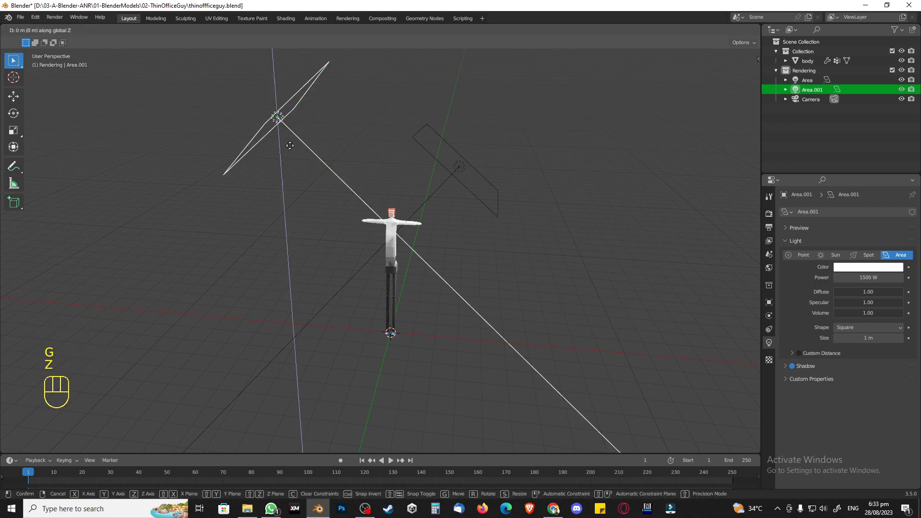
{"action": "left_click", "coordinate": [283, 185]}
{"action": "key", "text": "g"}
{"action": "key", "text": "x"}
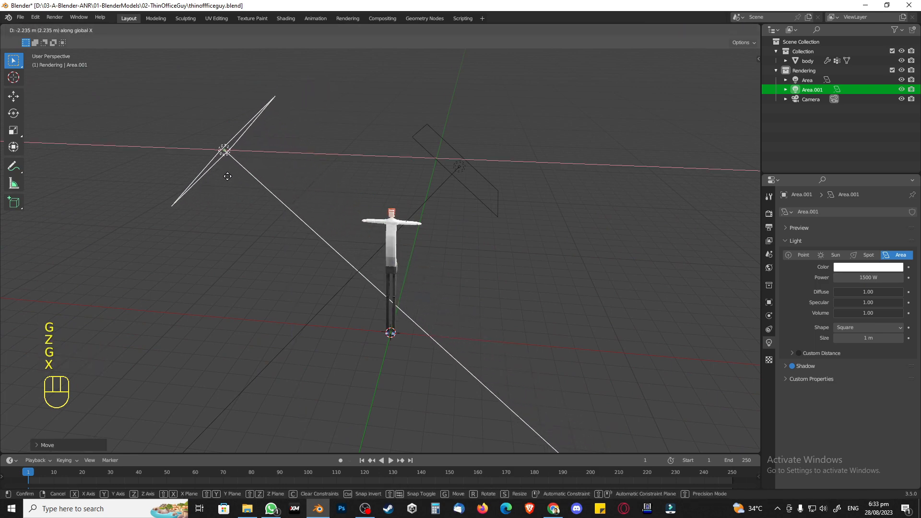
{"action": "left_click", "coordinate": [531, 166]}
Move the original 3000 W area light farther from the character along X and raise it along Z
{"action": "left_click", "coordinate": [447, 176]}
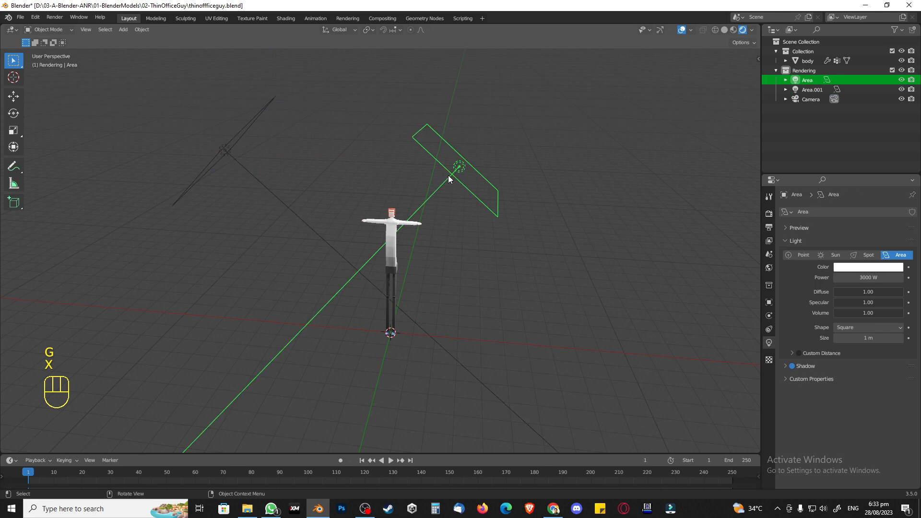
{"action": "key", "text": "g"}
{"action": "key", "text": "x"}
{"action": "left_click", "coordinate": [519, 189]}
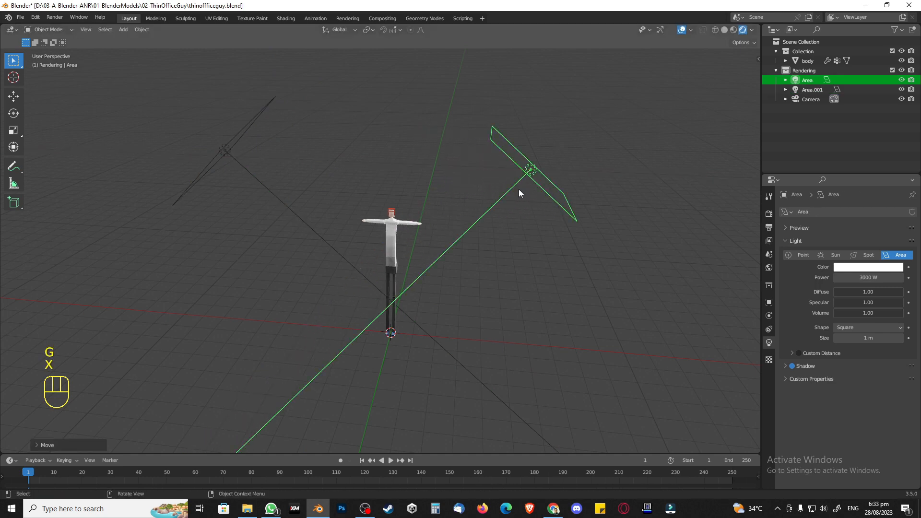
{"action": "key", "text": "g"}
{"action": "key", "text": "z"}
{"action": "left_click", "coordinate": [515, 146]}
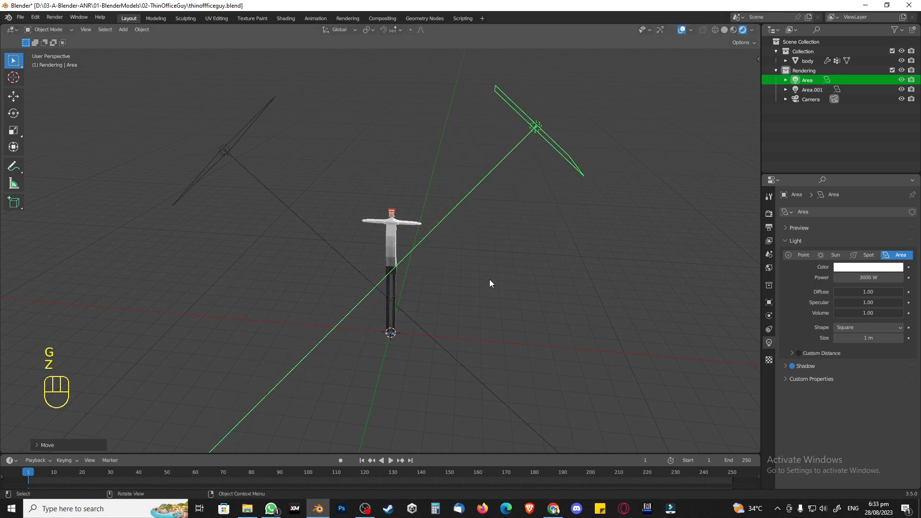
{"action": "left_click", "coordinate": [463, 258]}
Duplicate the 1500 W area light and place the copy behind the character
{"action": "left_click", "coordinate": [232, 148]}
{"action": "key", "text": "shift+d"}
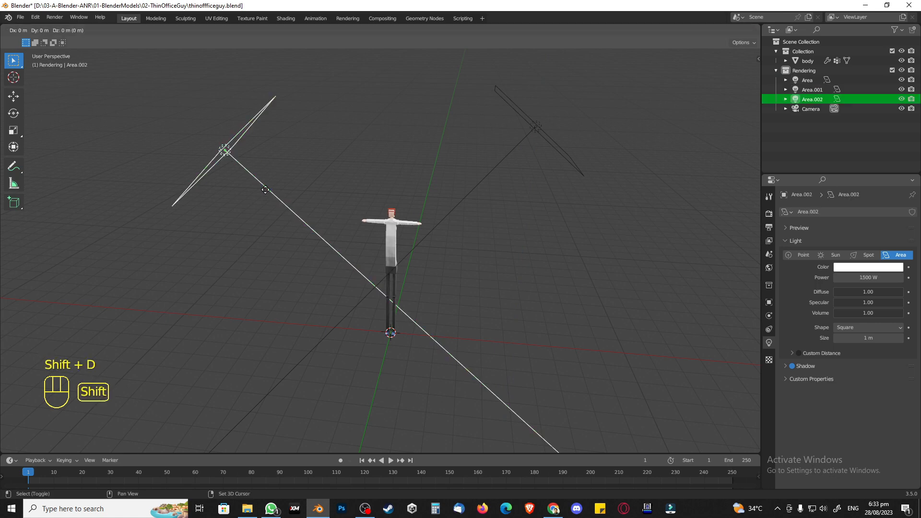
{"action": "left_click", "coordinate": [376, 167]}
{"action": "middle_click_drag", "start_coordinate": [410, 207], "coordinate": [424, 247]}
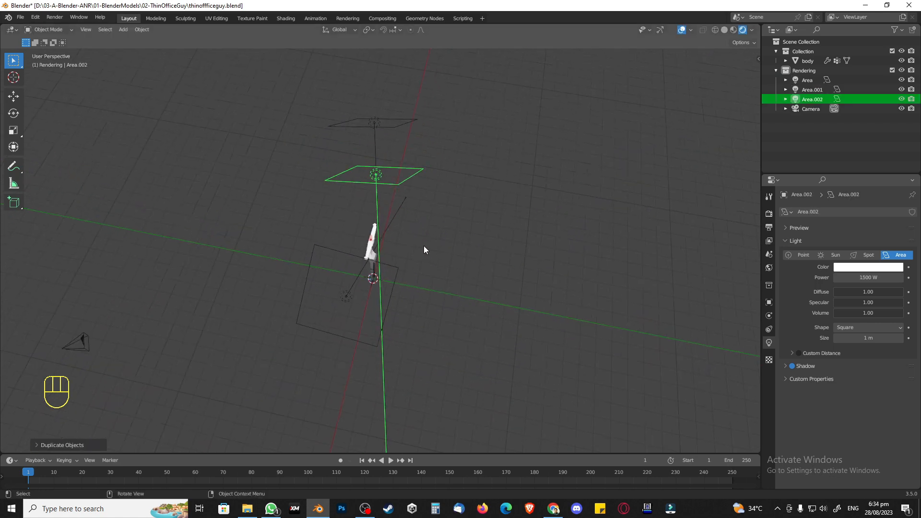
{"action": "key", "text": "g"}
{"action": "left_click", "coordinate": [537, 260]}
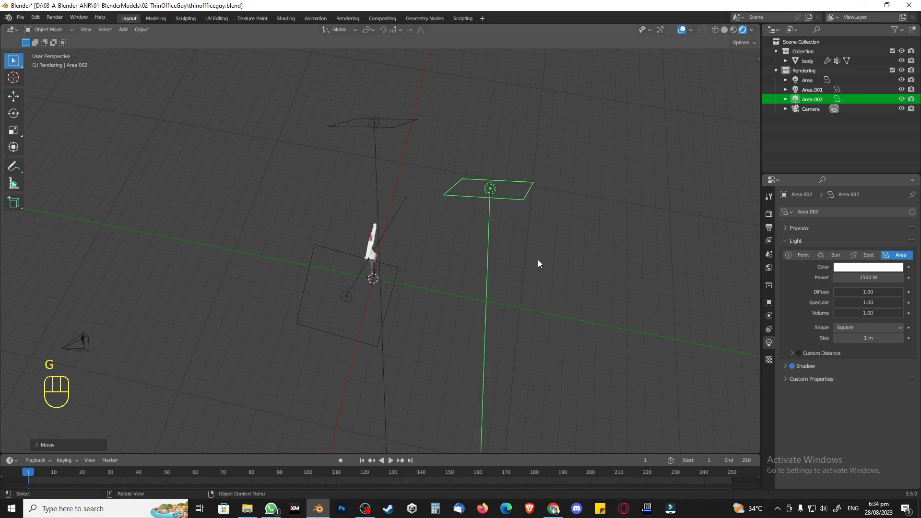
Lower the new back light along Z to near the character's leg height
{"action": "key", "text": "g"}
{"action": "key", "text": "z"}
{"action": "left_click", "coordinate": [507, 361]}
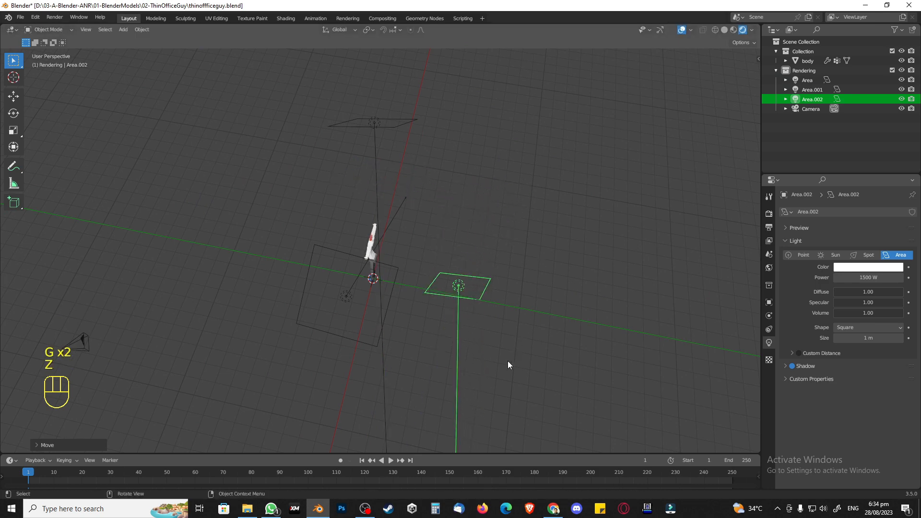
{"action": "middle_click_drag", "start_coordinate": [507, 361], "coordinate": [505, 321]}
{"action": "key", "text": "g"}
{"action": "key", "text": "z"}
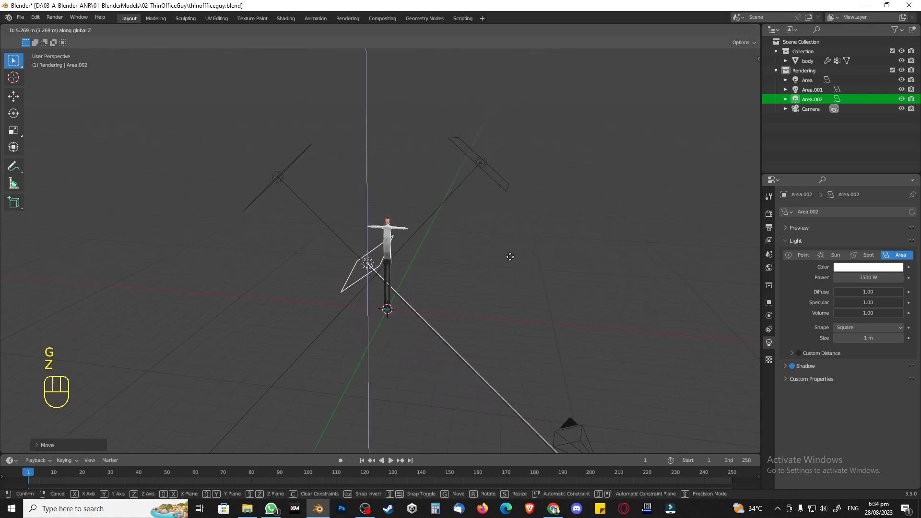
{"action": "left_click", "coordinate": [455, 310]}
In front view, centre the back light on the character by moving it about 2.6 m along X, and adjust its height
{"action": "key", "text": "KP_1"}
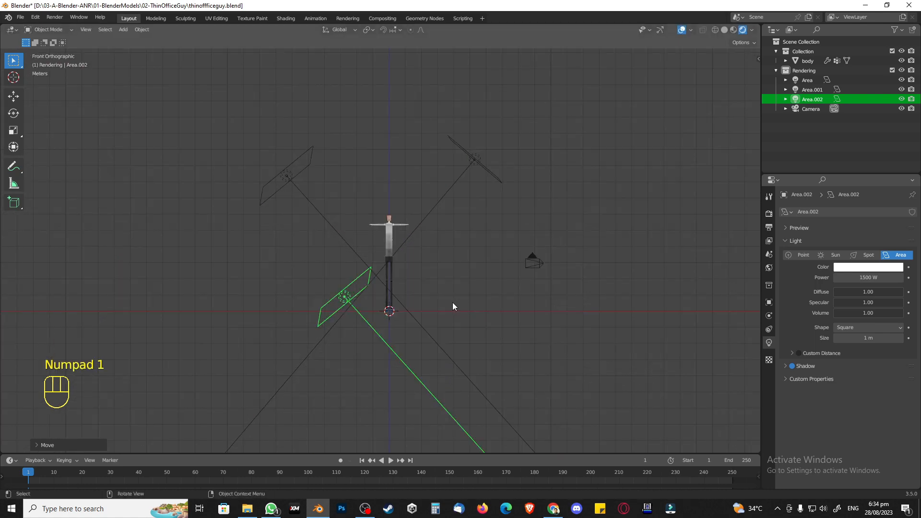
{"action": "key", "text": "g"}
{"action": "key", "text": "x"}
{"action": "left_click", "coordinate": [494, 306]}
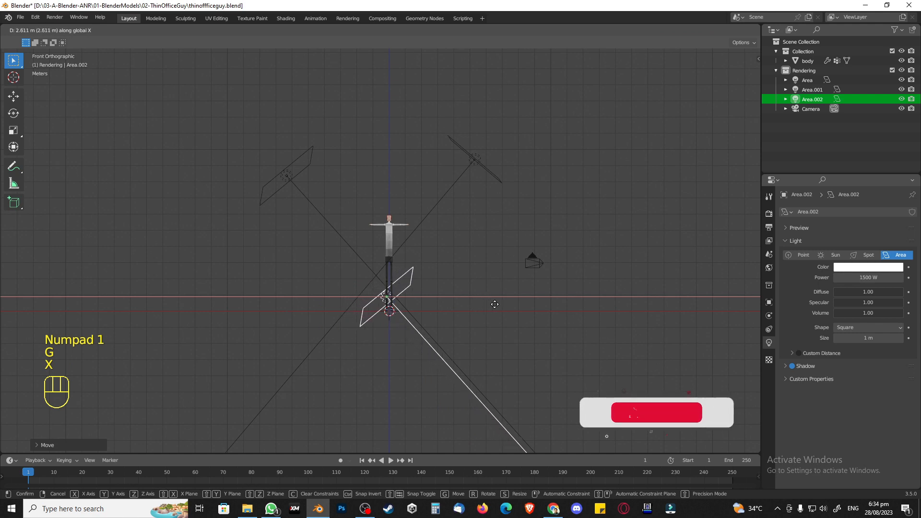
{"action": "key", "text": "g"}
{"action": "key", "text": "z"}
{"action": "left_click", "coordinate": [494, 280]}
{"action": "middle_click_drag", "start_coordinate": [494, 280], "coordinate": [479, 267]}
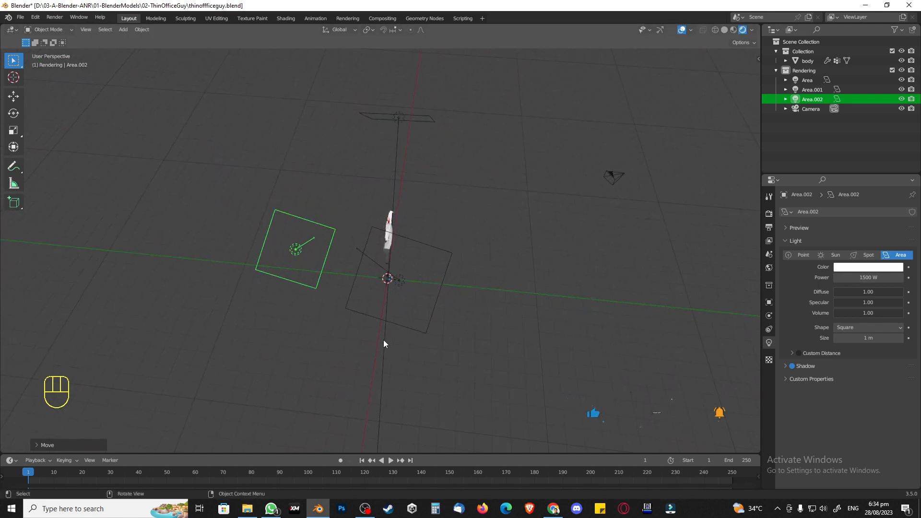
Aim the back light at the character, aligning its direction with the Y axis from above
{"action": "middle_click_drag", "start_coordinate": [384, 341], "coordinate": [413, 295]}
{"action": "key", "text": "shift+t"}
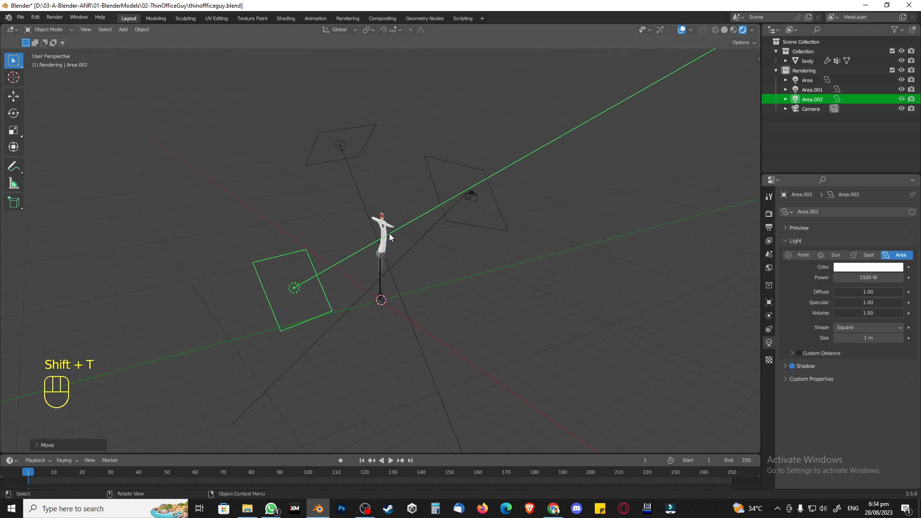
{"action": "left_click", "coordinate": [387, 229]}
{"action": "middle_click_drag", "start_coordinate": [386, 229], "coordinate": [335, 367]}
{"action": "key", "text": "shift+t"}
{"action": "left_click", "coordinate": [387, 344]}
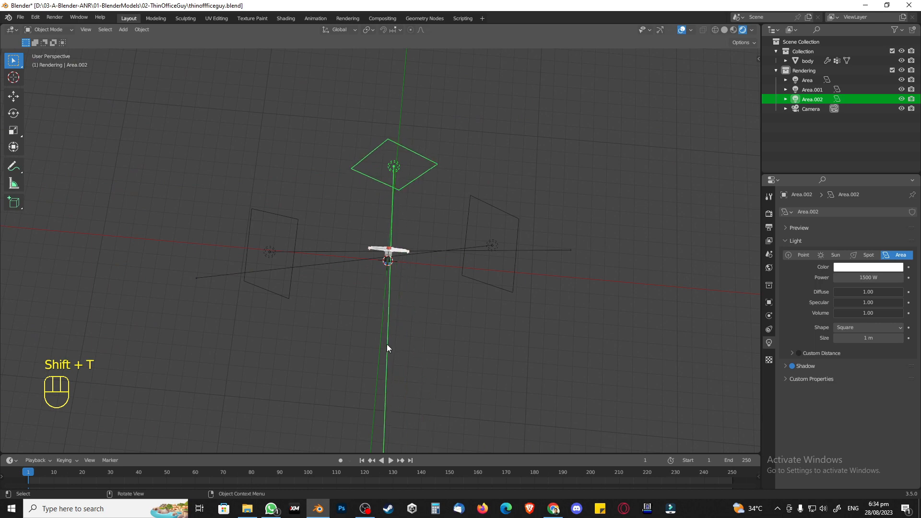
Set the back light's power to 500 W, deselect it and show the scene through the camera
{"action": "middle_click_drag", "start_coordinate": [396, 378], "coordinate": [440, 302]}
{"action": "left_click", "coordinate": [856, 280]}
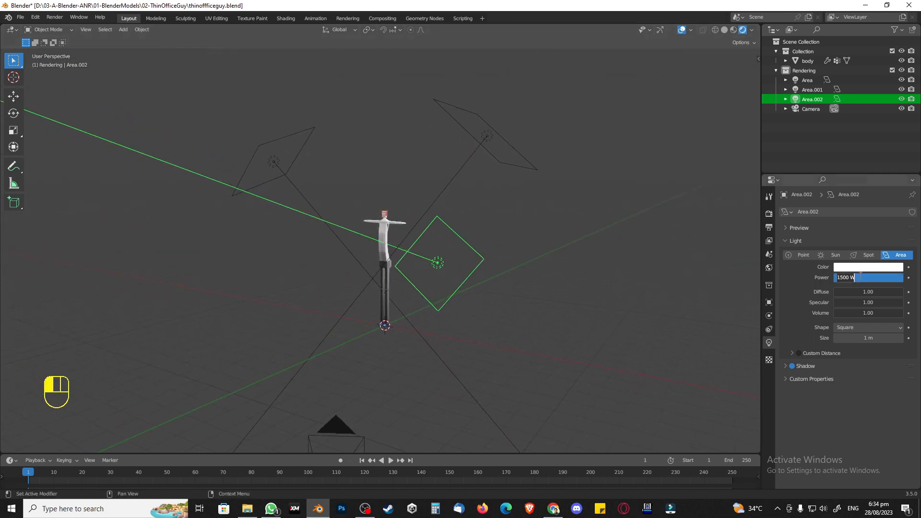
{"action": "type", "text": "500"}
{"action": "key", "text": "Return"}
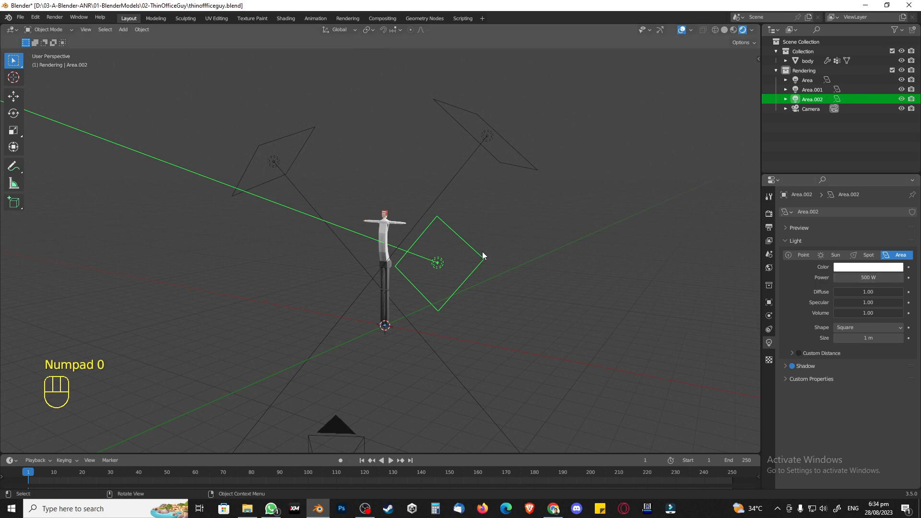
{"action": "left_click", "coordinate": [538, 236]}
{"action": "key", "text": "KP_0"}
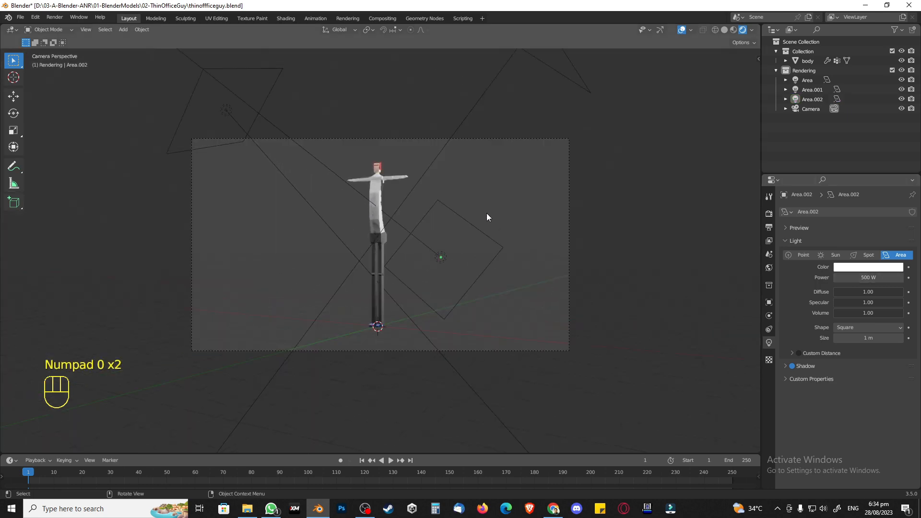
{"action": "scroll", "coordinate": [485, 214], "scroll_direction": "up", "scroll_amount": 3}
{"action": "middle_click_drag", "start_coordinate": [454, 224], "coordinate": [471, 226], "text": "shift"}
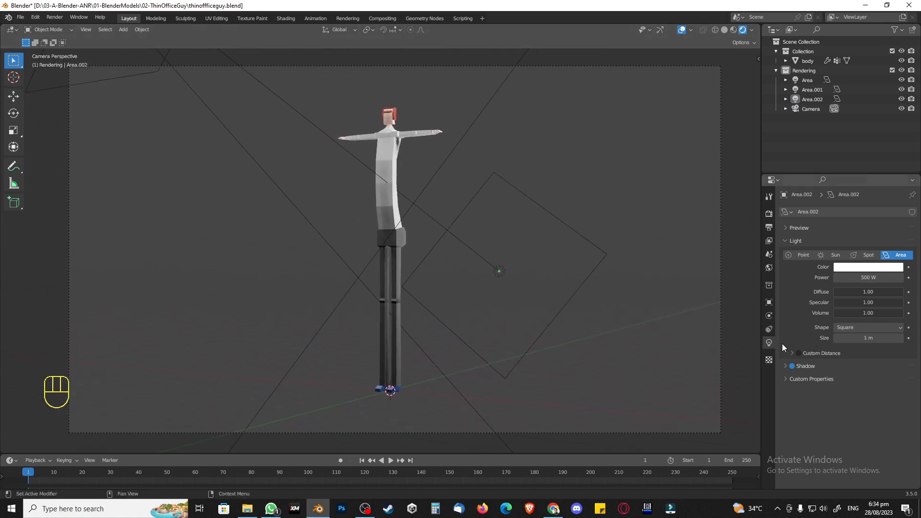
Hide the viewport overlays and set the world background to olive, about hue 0.161, saturation 0.818 and value 0.196
{"action": "left_click", "coordinate": [801, 43]}
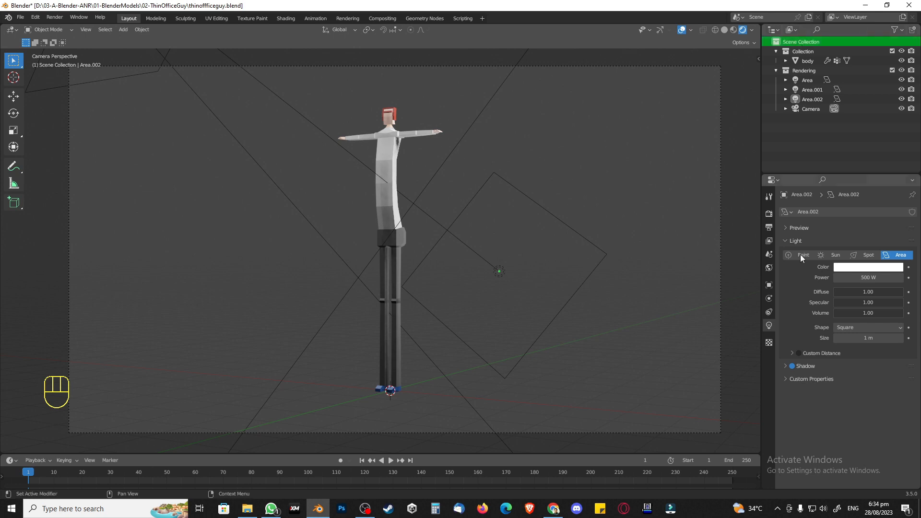
{"action": "left_click", "coordinate": [769, 343]}
{"action": "left_click", "coordinate": [769, 268]}
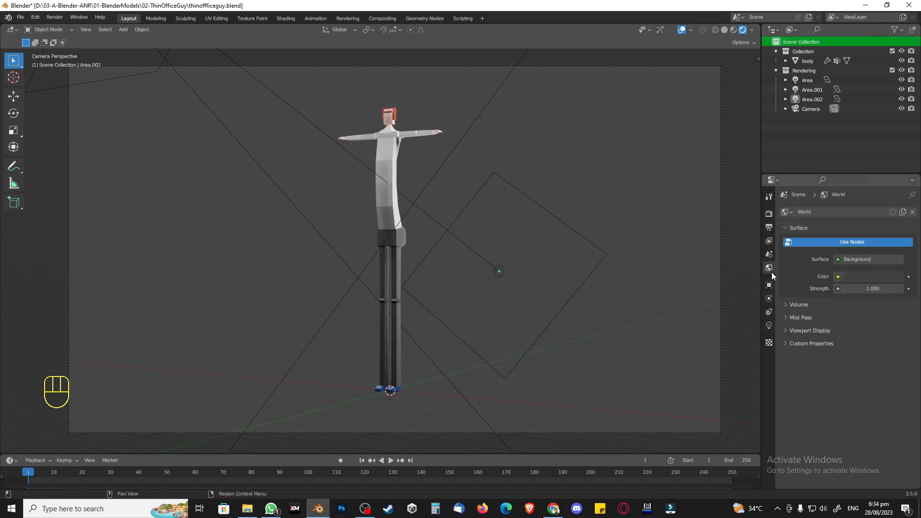
{"action": "left_click", "coordinate": [852, 281]}
{"action": "left_click", "coordinate": [681, 29]}
{"action": "left_click", "coordinate": [871, 278]}
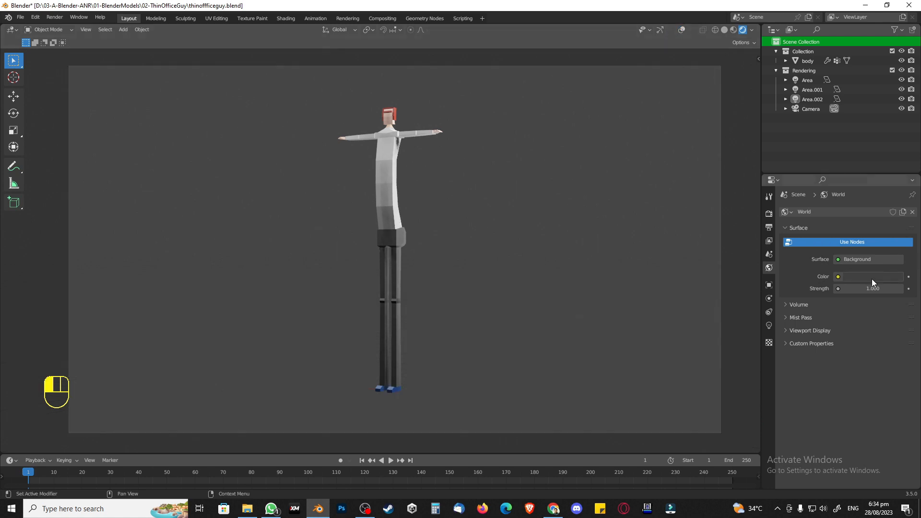
{"action": "left_click_drag", "start_coordinate": [895, 193], "coordinate": [895, 176]}
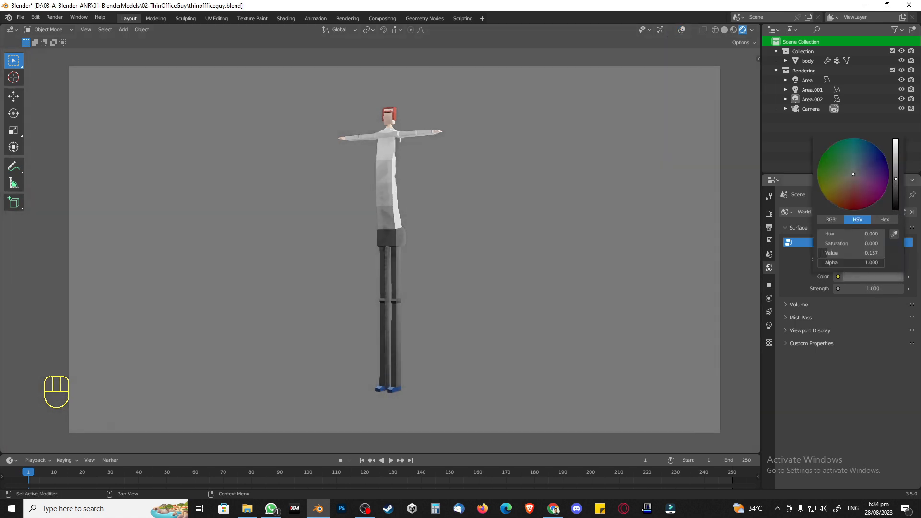
{"action": "left_click", "coordinate": [849, 183]}
{"action": "left_click_drag", "start_coordinate": [845, 194], "coordinate": [835, 183]}
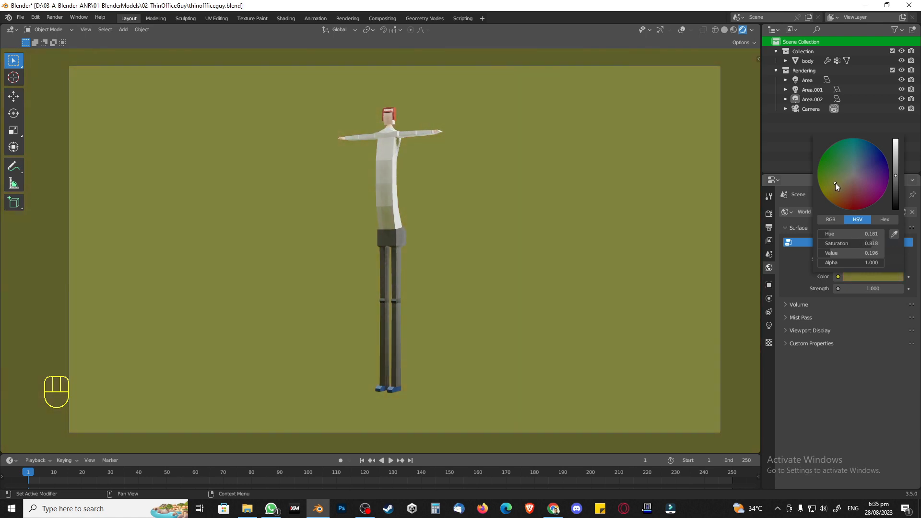
Switch the scene's render engine to Cycles
{"action": "left_click", "coordinate": [769, 214]}
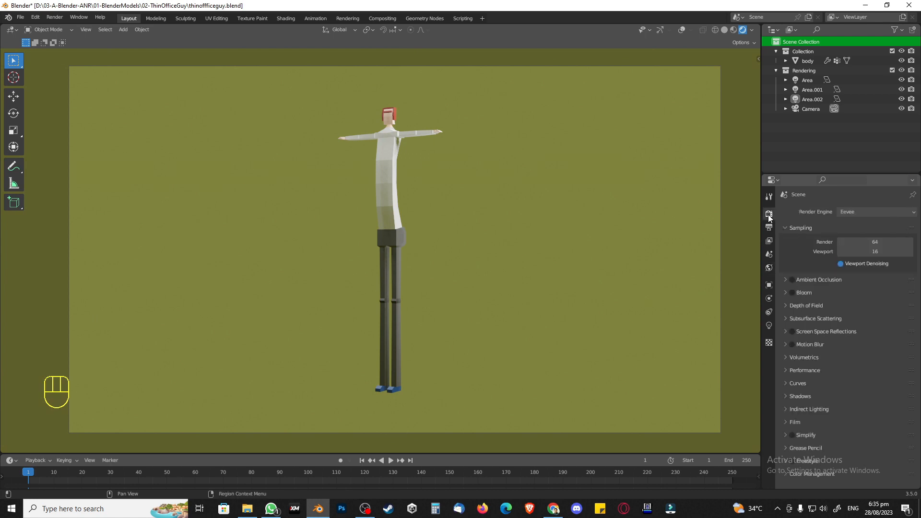
{"action": "left_click", "coordinate": [862, 212]}
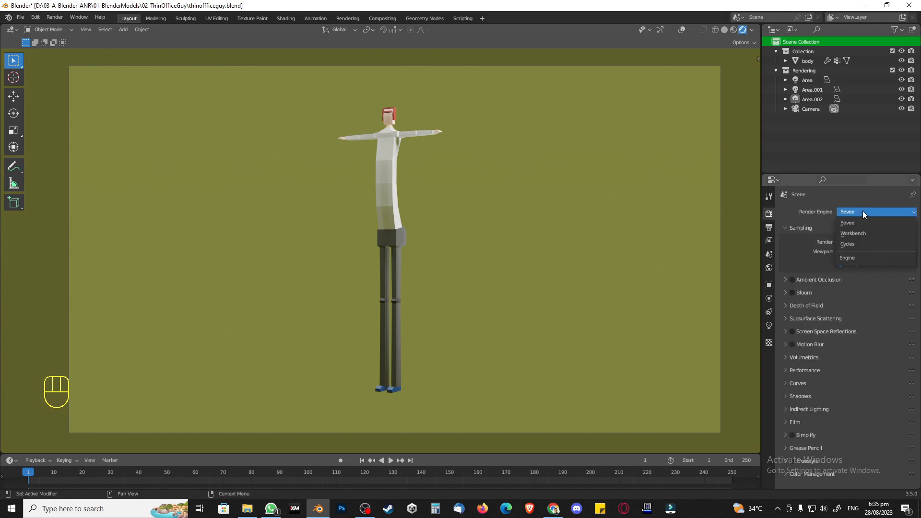
{"action": "left_click", "coordinate": [859, 245]}
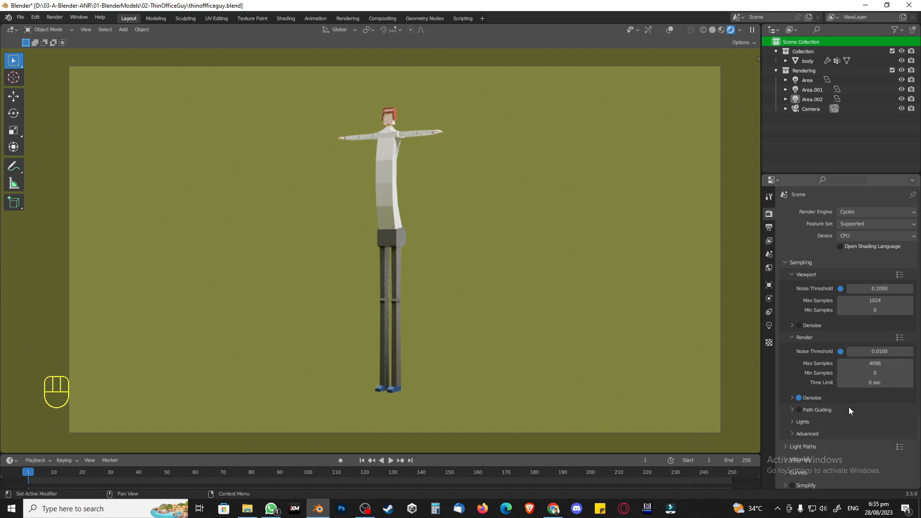
Start a test render of the current frame and close the render window
{"action": "left_click", "coordinate": [55, 18]}
{"action": "left_click", "coordinate": [60, 27]}
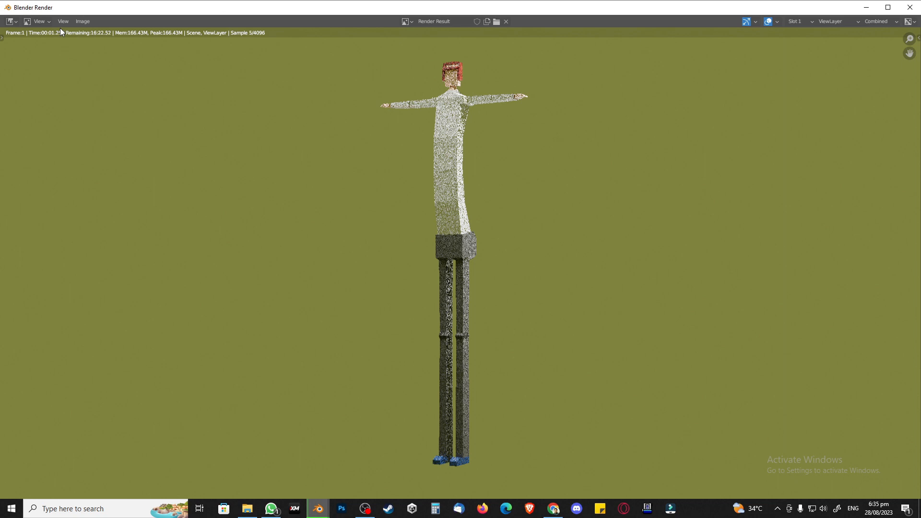
{"action": "left_click", "coordinate": [506, 21]}
{"action": "left_click", "coordinate": [910, 7]}
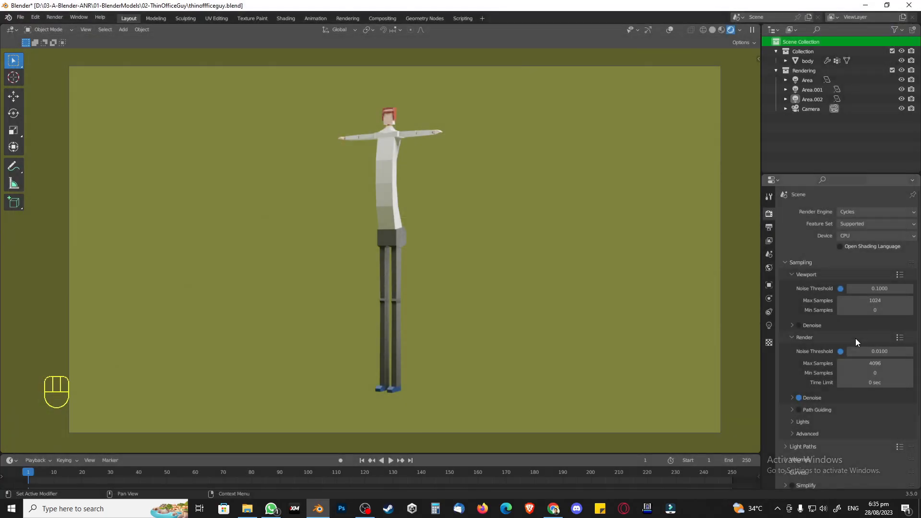
Set the final render's max samples to 1024, start another test render and close it
{"action": "left_click", "coordinate": [875, 363]}
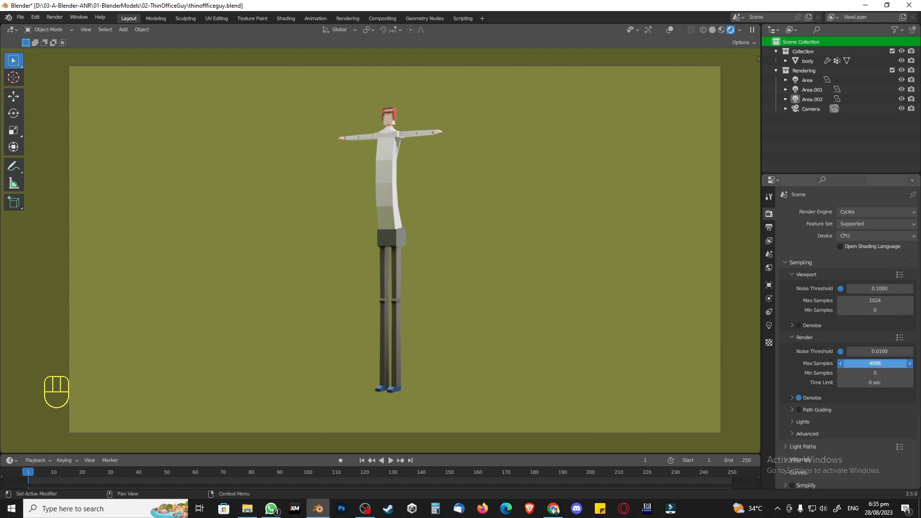
{"action": "left_click", "coordinate": [874, 364]}
{"action": "type", "text": "1024"}
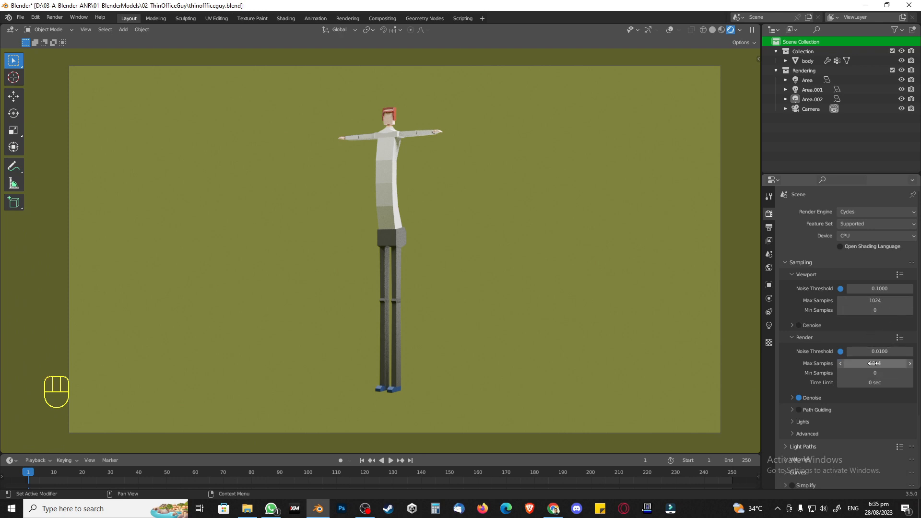
{"action": "key", "text": "Return"}
{"action": "left_click", "coordinate": [55, 17]}
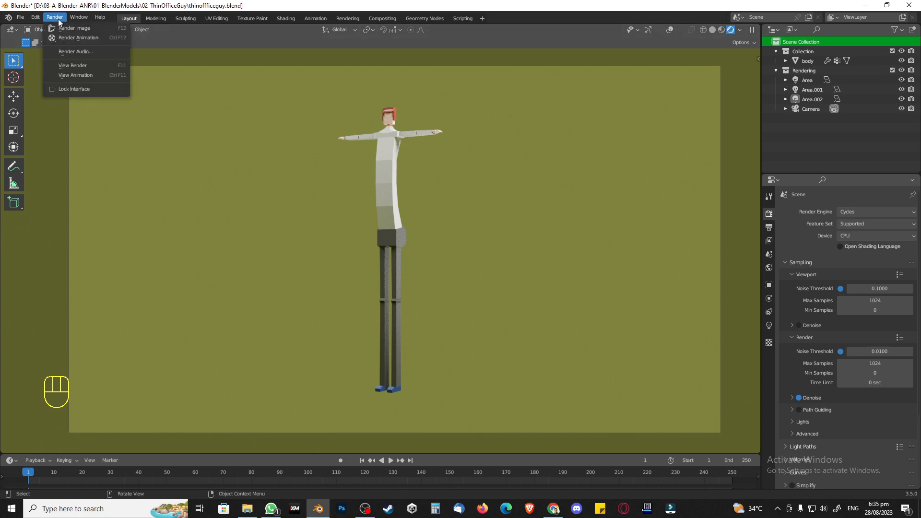
{"action": "left_click", "coordinate": [61, 27]}
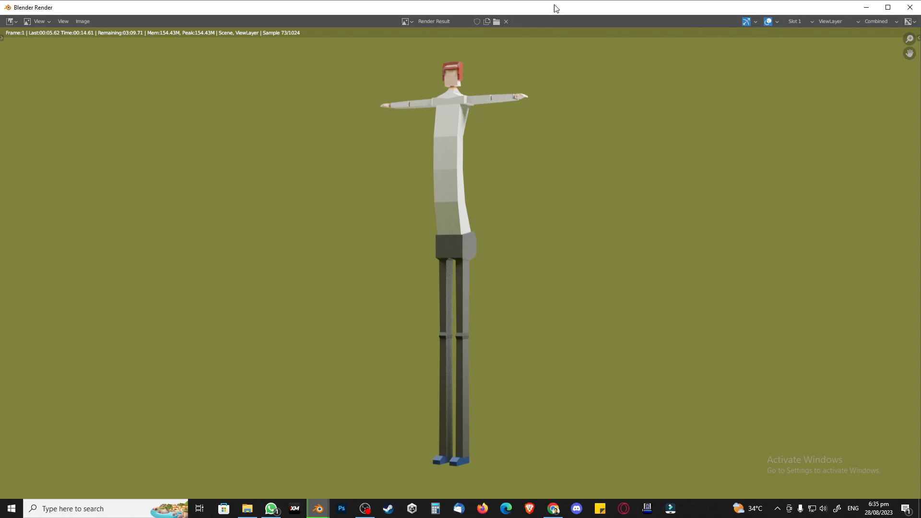
{"action": "left_click", "coordinate": [506, 21]}
{"action": "left_click", "coordinate": [910, 7]}
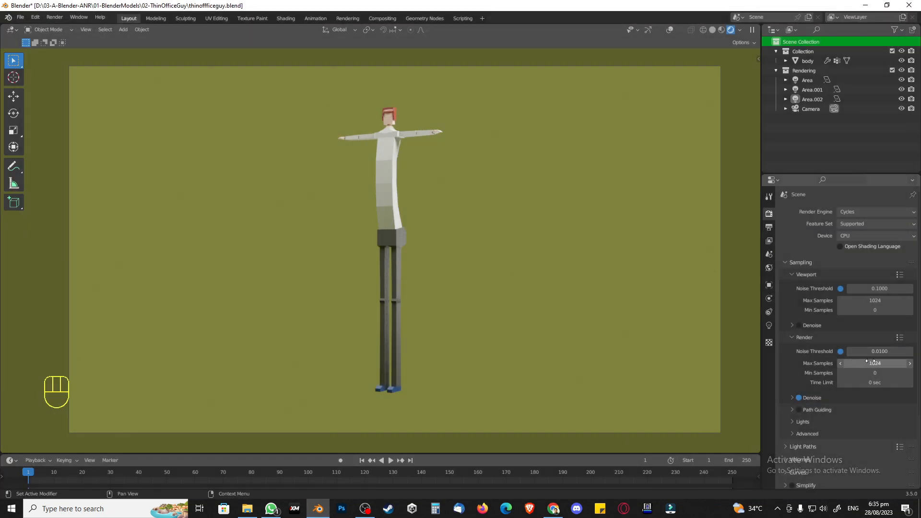
Set the final render's max samples to 100 and render the image
{"action": "left_click", "coordinate": [875, 364]}
{"action": "type", "text": "100"}
{"action": "key", "text": "Return"}
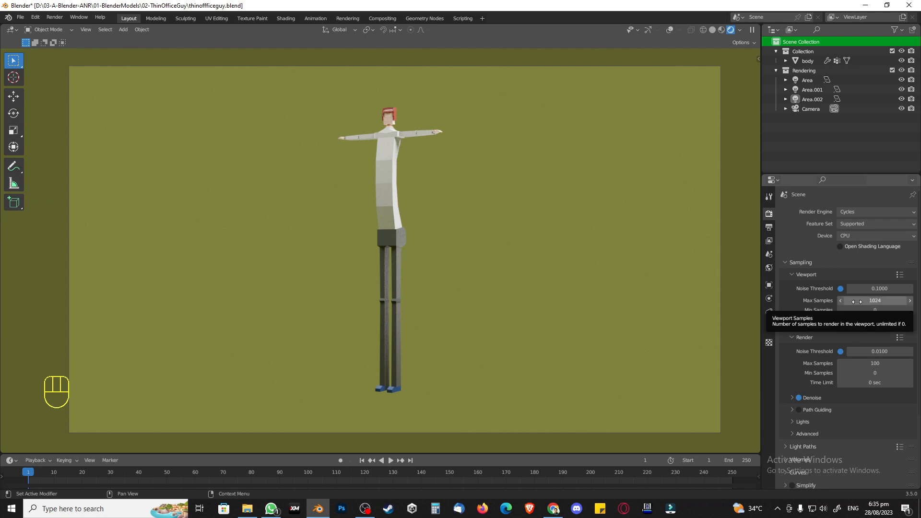
{"action": "left_click", "coordinate": [63, 17]}
{"action": "left_click", "coordinate": [59, 29]}
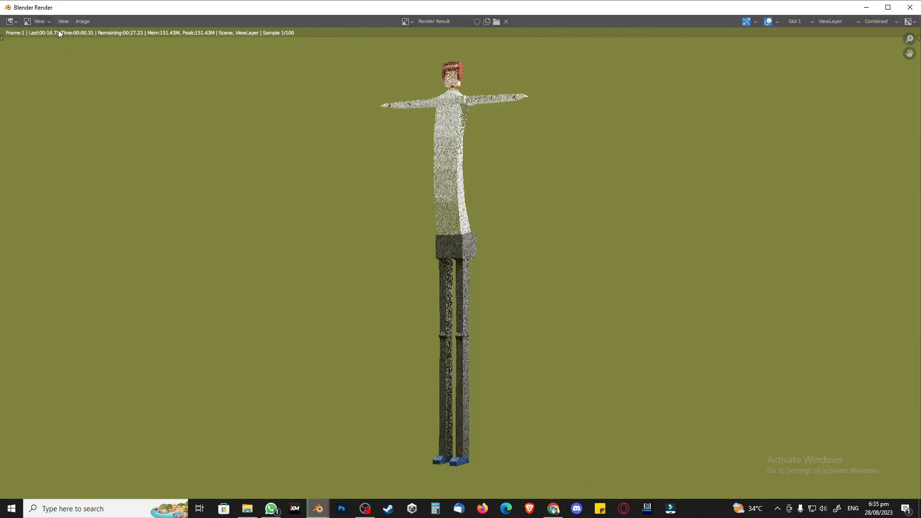
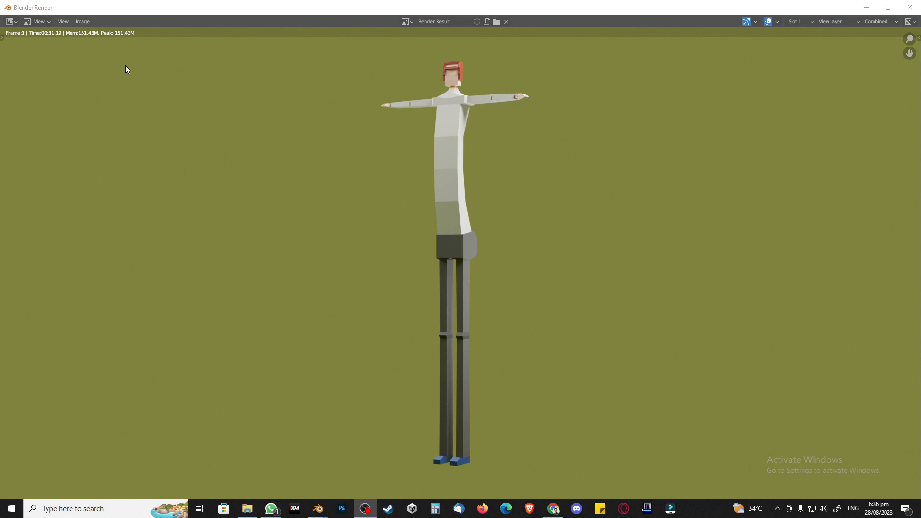
Save the rendered image as a PNG named LongThingOfficeGuy in the 02-ThinOfficeGuy folder and close the render window
{"action": "left_click", "coordinate": [18, 23]}
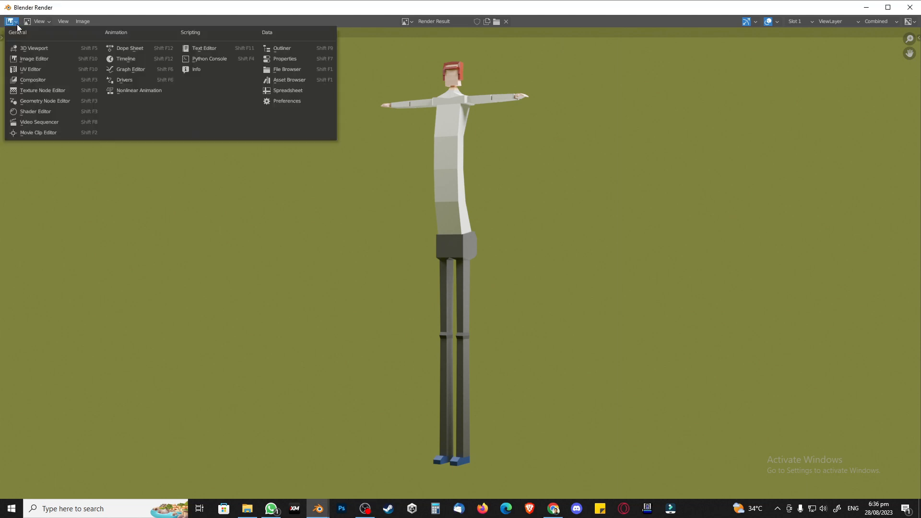
{"action": "mouse_move", "coordinate": [63, 27]}
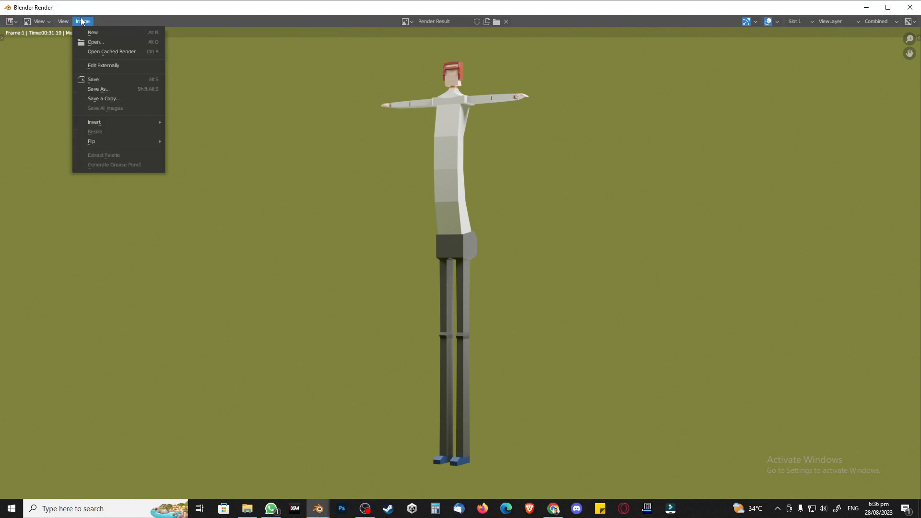
{"action": "left_click", "coordinate": [99, 79]}
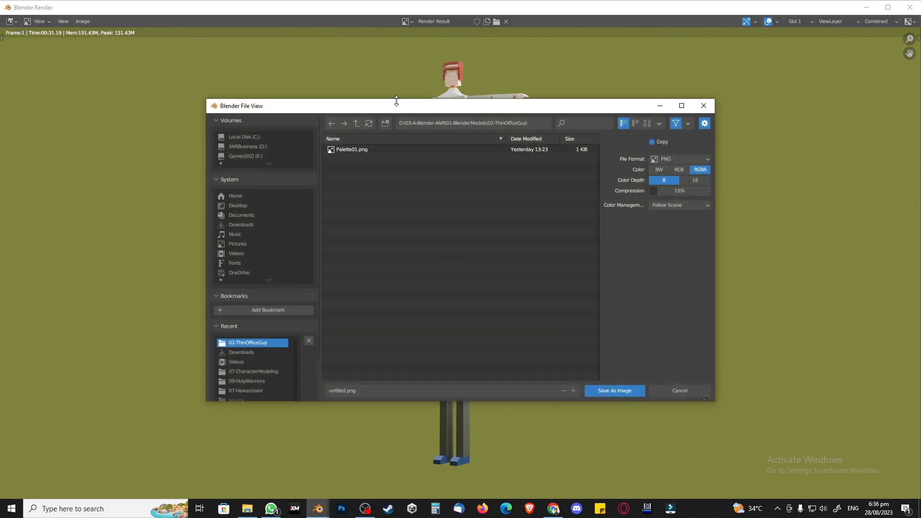
{"action": "left_click", "coordinate": [406, 396]}
{"action": "type", "text": "D"}
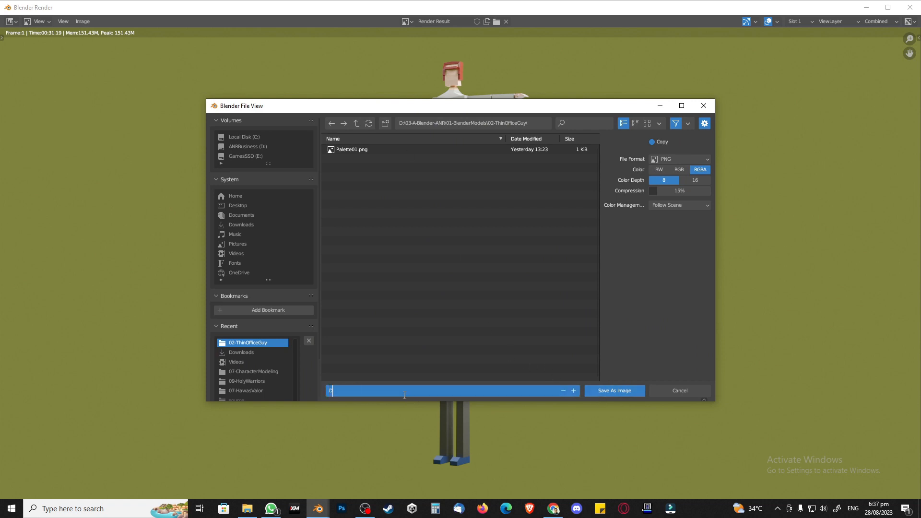
{"action": "key", "text": "BackSpace"}
{"action": "type", "text": "LongThingOfficeGuy"}
{"action": "key", "text": "Return"}
{"action": "left_click", "coordinate": [621, 388]}
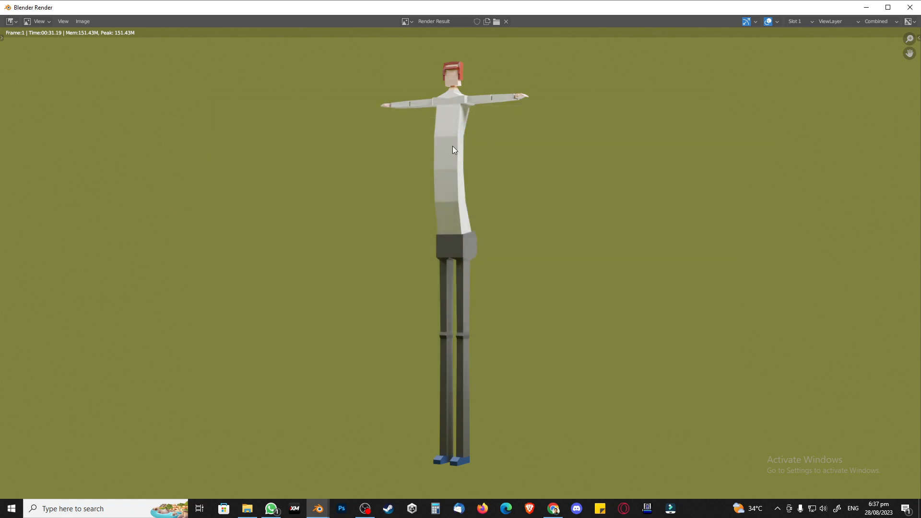
{"action": "left_click", "coordinate": [910, 7]}
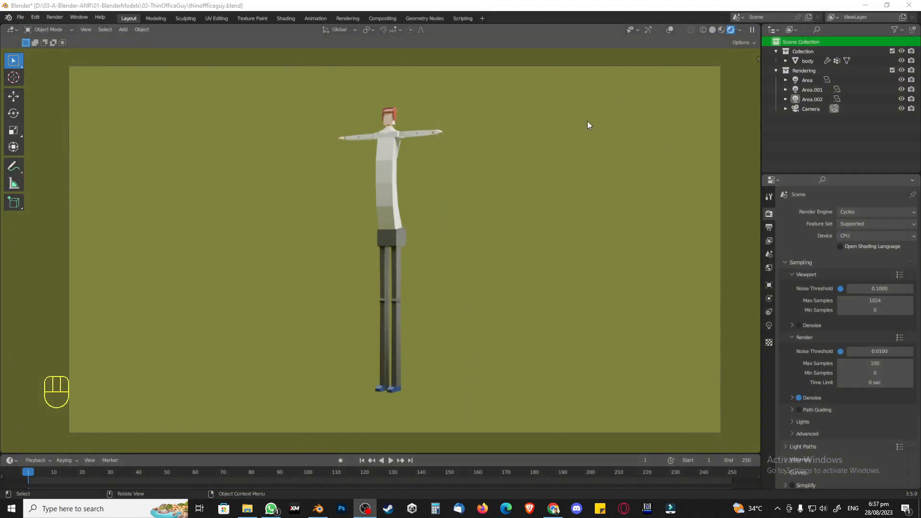
Leave the camera view and show the character's torso in solid shading
{"action": "key", "text": "KP_0"}
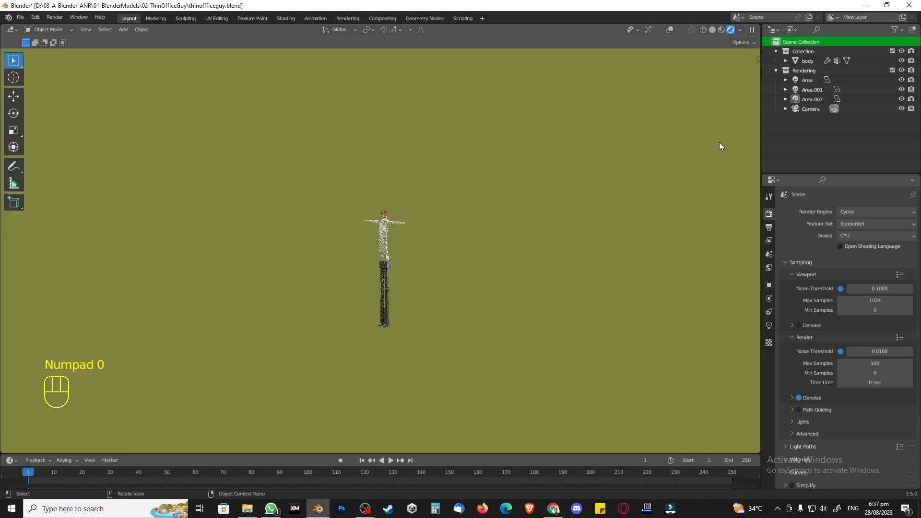
{"action": "left_click", "coordinate": [721, 30]}
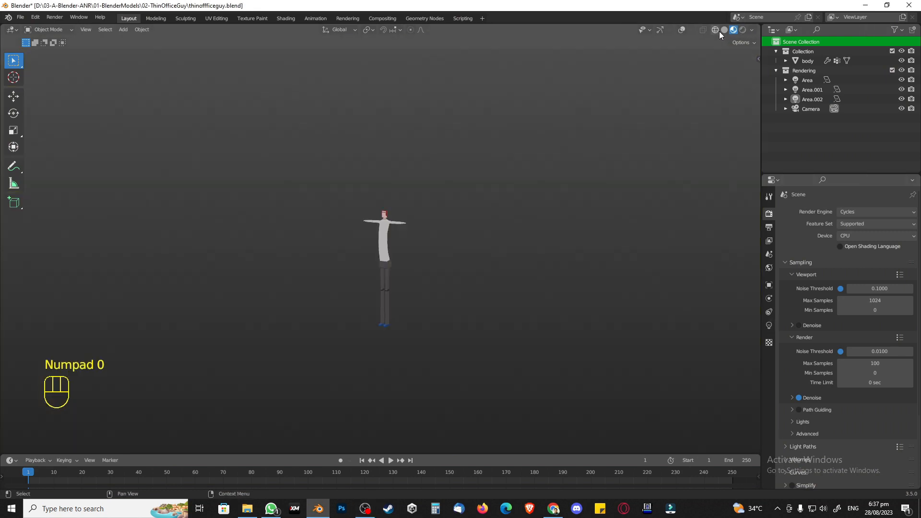
{"action": "left_click", "coordinate": [722, 29]}
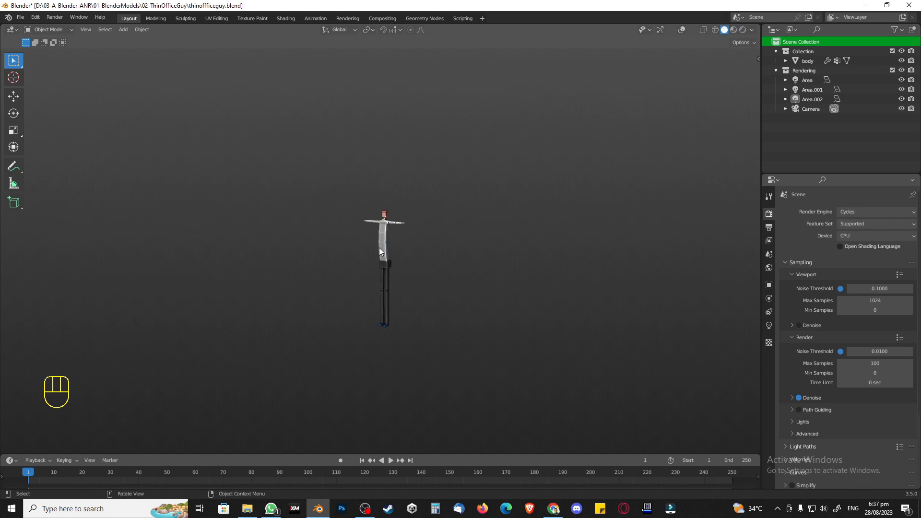
{"action": "scroll", "coordinate": [393, 237], "scroll_direction": "up", "scroll_amount": 8}
{"action": "middle_click_drag", "start_coordinate": [397, 227], "coordinate": [410, 229]}
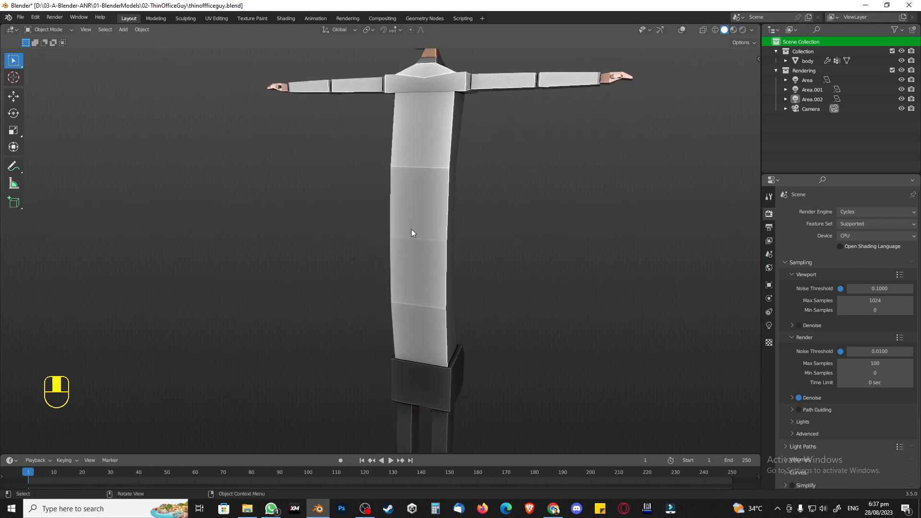
Turn the viewport overlays back on and put the body mesh in Edit Mode
{"action": "key", "text": "Tab"}
{"action": "key", "text": "Tab"}
{"action": "middle_click_drag", "start_coordinate": [464, 187], "coordinate": [551, 113]}
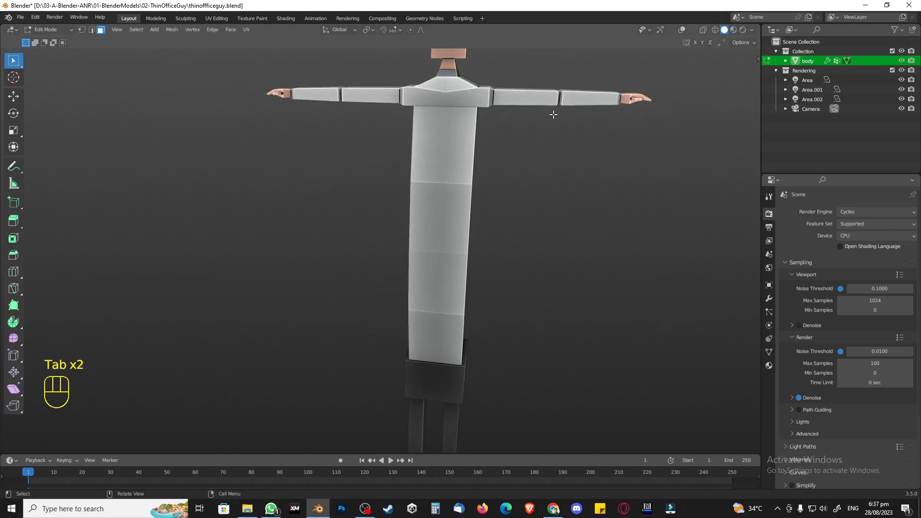
{"action": "left_click", "coordinate": [682, 29]}
{"action": "key", "text": "Tab"}
{"action": "key", "text": "Tab"}
{"action": "scroll", "coordinate": [487, 156], "scroll_direction": "up", "scroll_amount": 4}
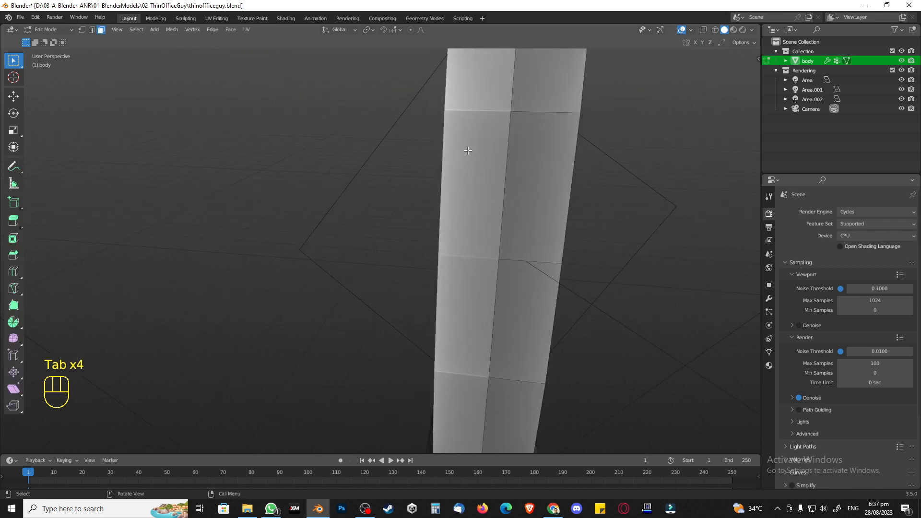
Knife-cut a narrow tie strip beside the torso's front centre line, from the collar down two torso segments, ending in a taper at the centre
{"action": "middle_click_drag", "start_coordinate": [469, 150], "coordinate": [375, 173], "text": "shift"}
{"action": "scroll", "coordinate": [374, 173], "scroll_direction": "down", "scroll_amount": 3}
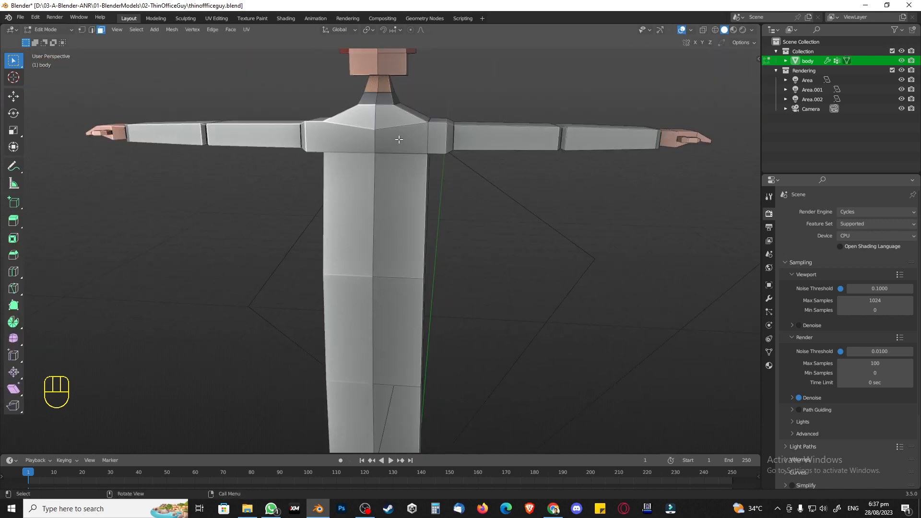
{"action": "middle_click_drag", "start_coordinate": [389, 131], "coordinate": [396, 125]}
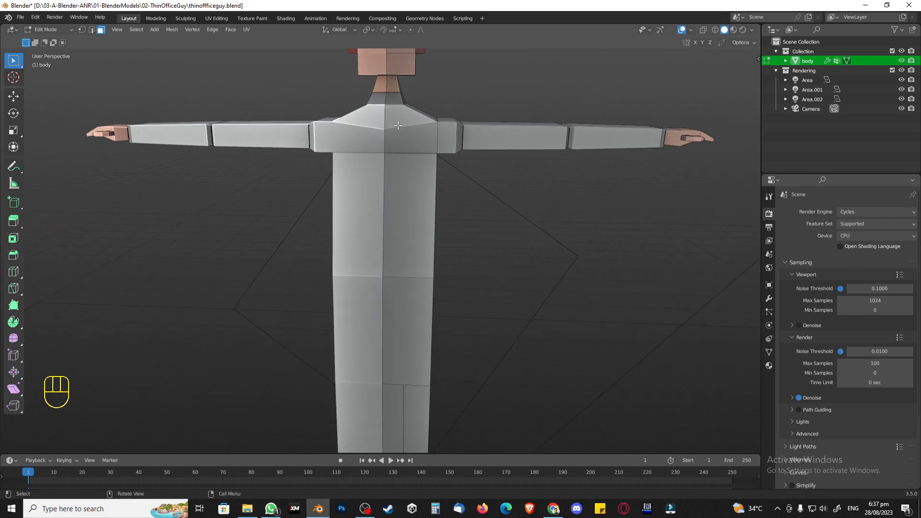
{"action": "key", "text": "k"}
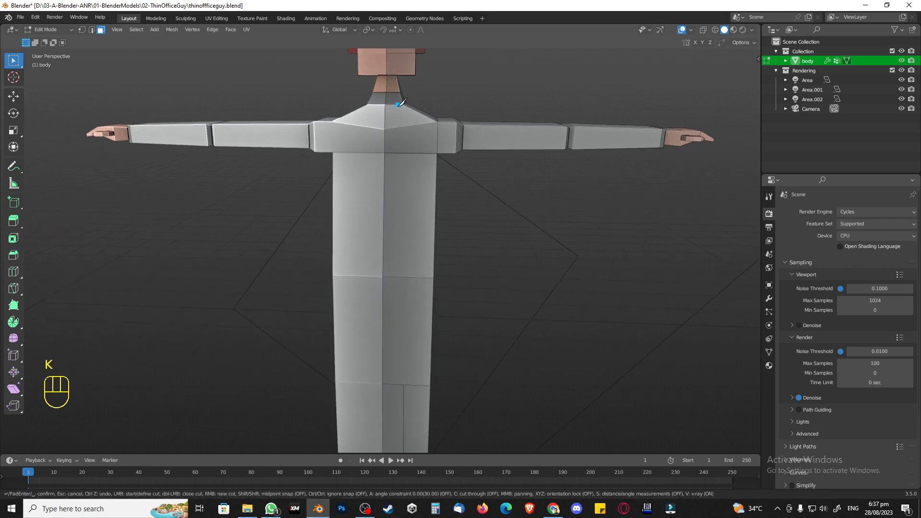
{"action": "left_click", "coordinate": [399, 105]}
{"action": "left_click", "coordinate": [393, 127]}
{"action": "left_click", "coordinate": [394, 276]}
{"action": "scroll", "coordinate": [395, 281], "scroll_direction": "down", "scroll_amount": 5}
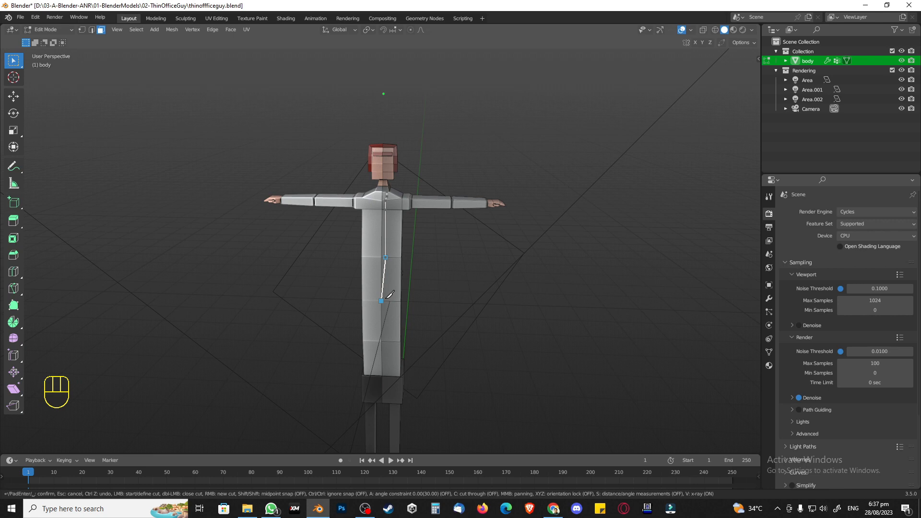
{"action": "scroll", "coordinate": [388, 296], "scroll_direction": "up", "scroll_amount": 5}
{"action": "middle_click_drag", "start_coordinate": [390, 307], "coordinate": [396, 220], "text": "shift"}
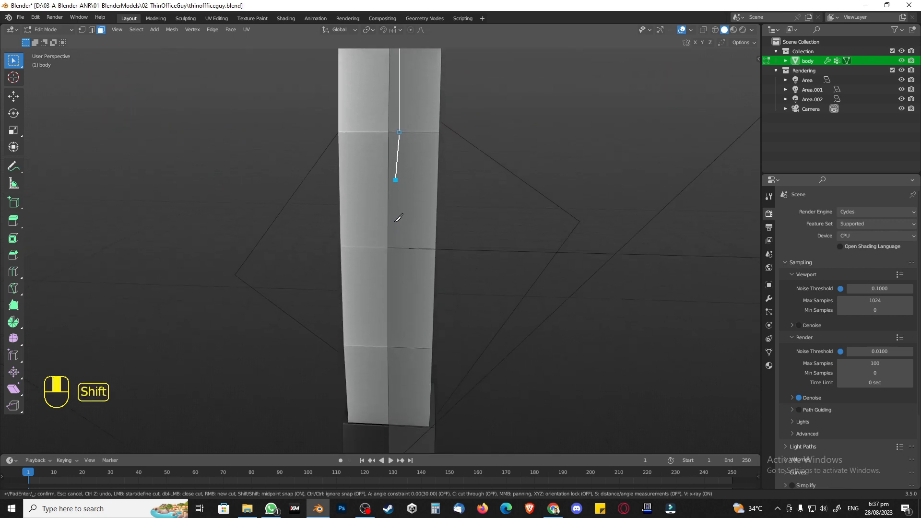
{"action": "left_click", "coordinate": [400, 247]}
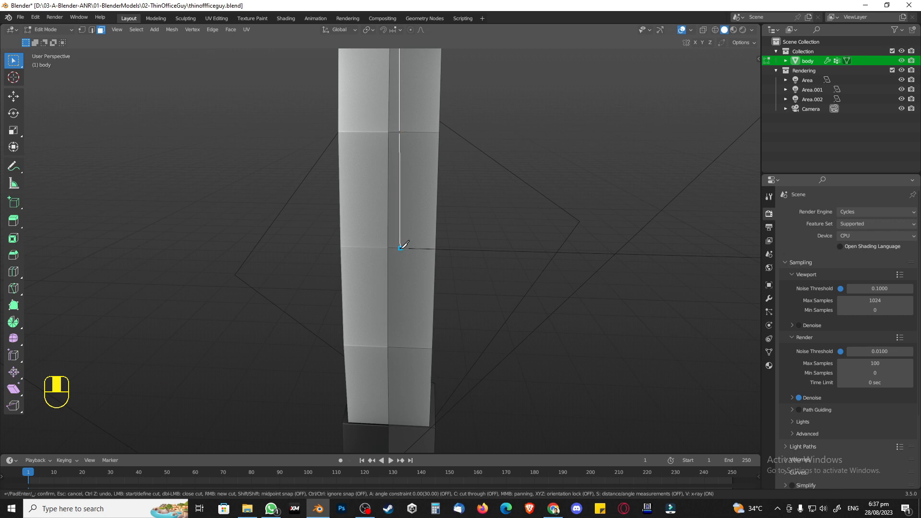
{"action": "key", "text": "Return"}
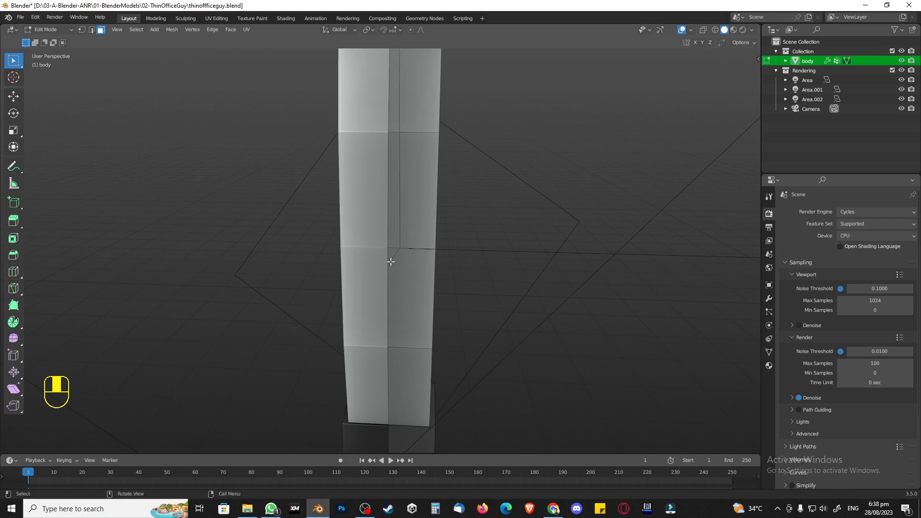
Extrude all faces of the tie strip, from the collar to the tapered tip, outward along their normals by about 0.029 m
{"action": "scroll", "coordinate": [421, 216], "scroll_direction": "down", "scroll_amount": 5}
{"action": "middle_click_drag", "start_coordinate": [422, 216], "coordinate": [372, 220], "text": "shift"}
{"action": "scroll", "coordinate": [358, 210], "scroll_direction": "up", "scroll_amount": 1}
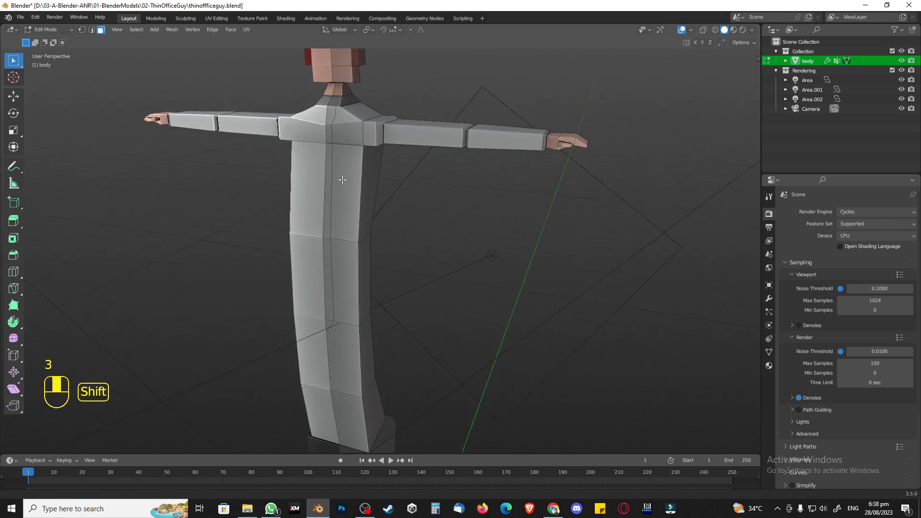
{"action": "middle_click_drag", "start_coordinate": [341, 179], "coordinate": [367, 189], "text": "shift"}
{"action": "left_click", "coordinate": [364, 131], "text": "shift"}
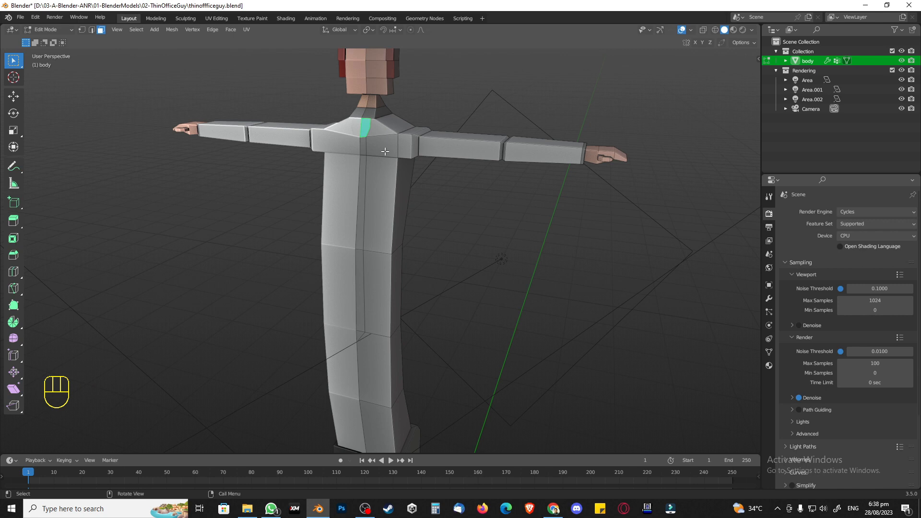
{"action": "key", "text": "e"}
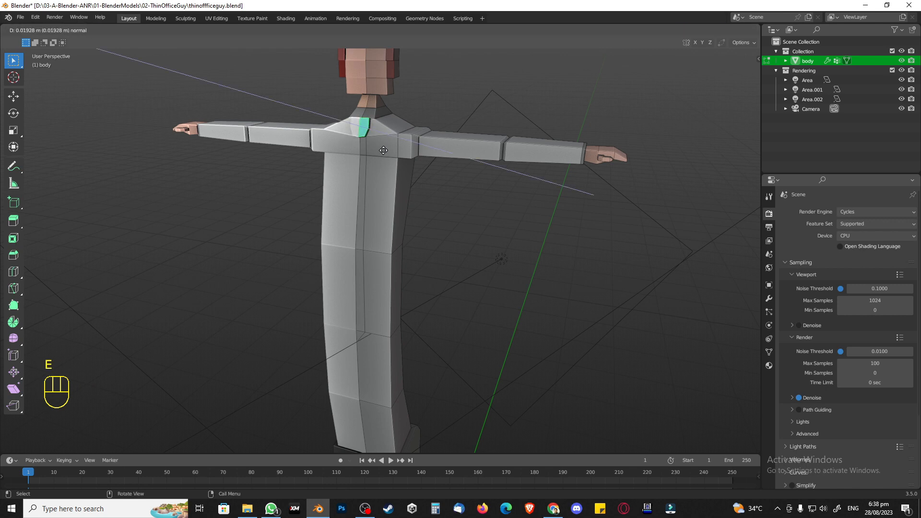
{"action": "key", "text": "Escape"}
{"action": "left_click", "coordinate": [364, 147], "text": "shift"}
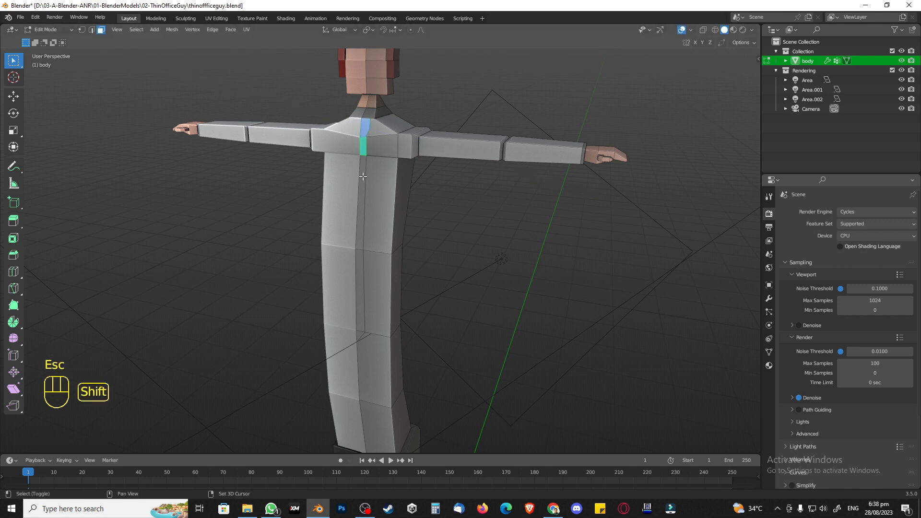
{"action": "left_click", "coordinate": [362, 226], "text": "shift"}
{"action": "left_click", "coordinate": [360, 293], "text": "shift"}
{"action": "left_click", "coordinate": [361, 336], "text": "shift"}
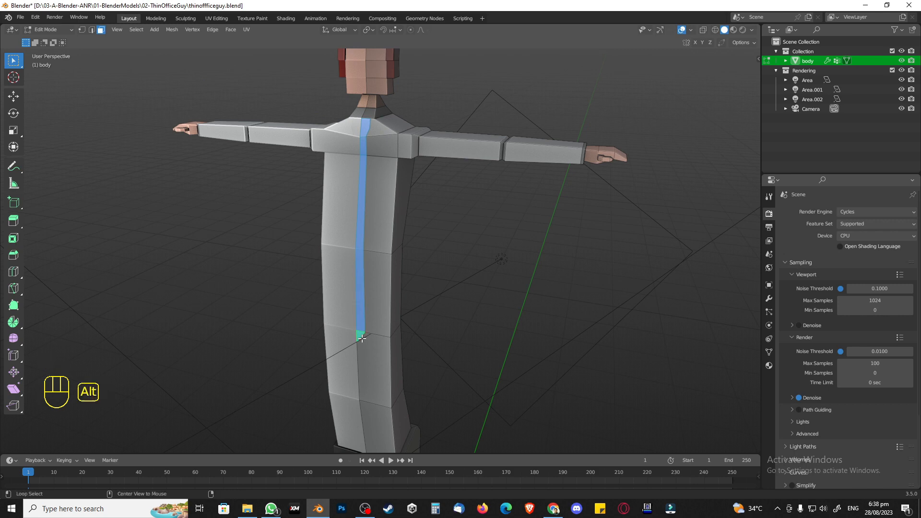
{"action": "key", "text": "alt+e"}
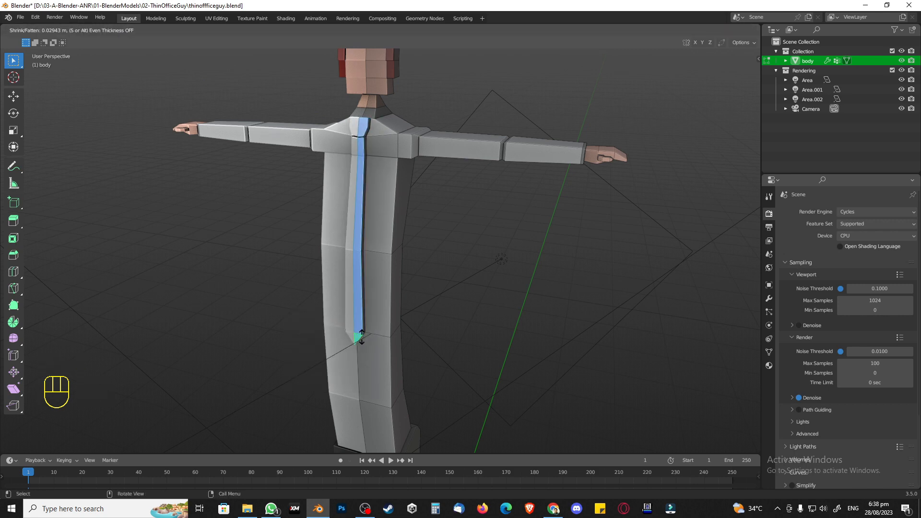
{"action": "left_click", "coordinate": [362, 336]}
{"action": "left_click", "coordinate": [499, 301]}
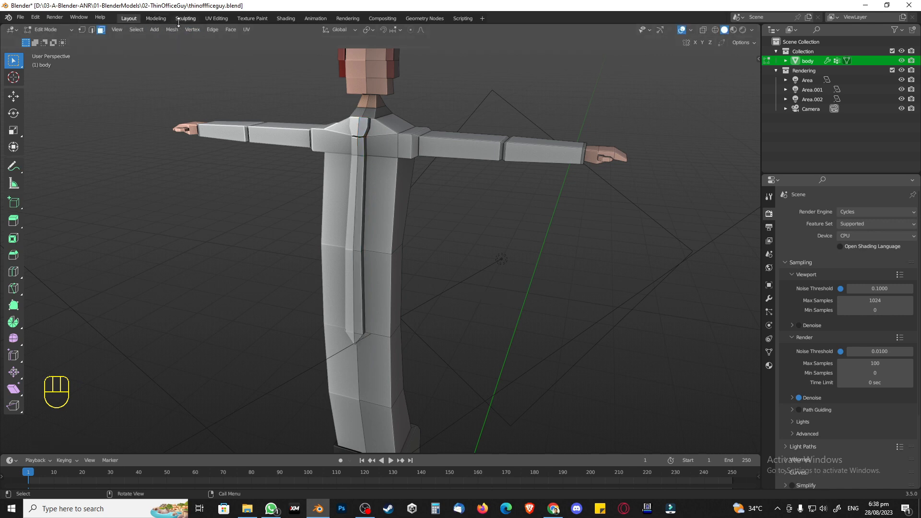
Switch to the UV Editing workspace with the character's torso and tie framed in the 3D view
{"action": "left_click", "coordinate": [214, 22]}
{"action": "scroll", "coordinate": [510, 244], "scroll_direction": "up", "scroll_amount": 8}
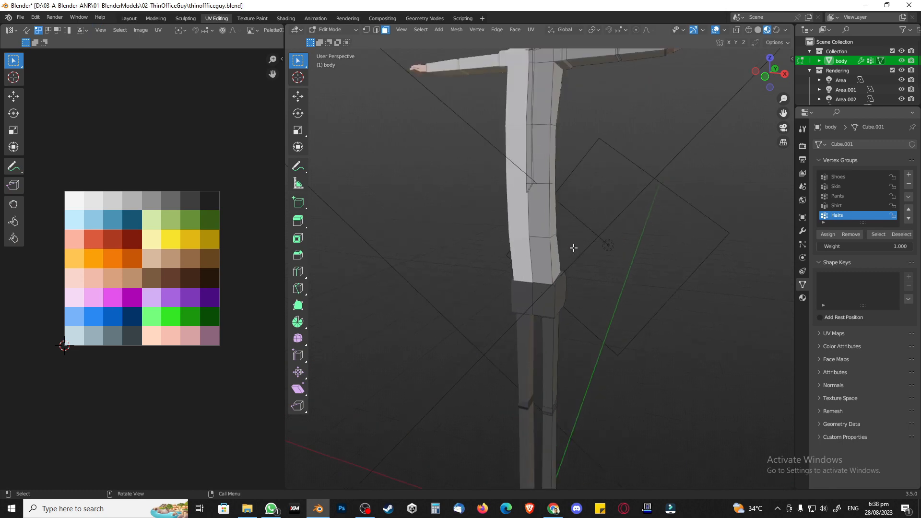
{"action": "middle_click_drag", "start_coordinate": [557, 218], "coordinate": [530, 364], "text": "shift"}
{"action": "scroll", "coordinate": [516, 303], "scroll_direction": "up", "scroll_amount": 2}
{"action": "middle_click_drag", "start_coordinate": [506, 284], "coordinate": [539, 275], "text": "shift"}
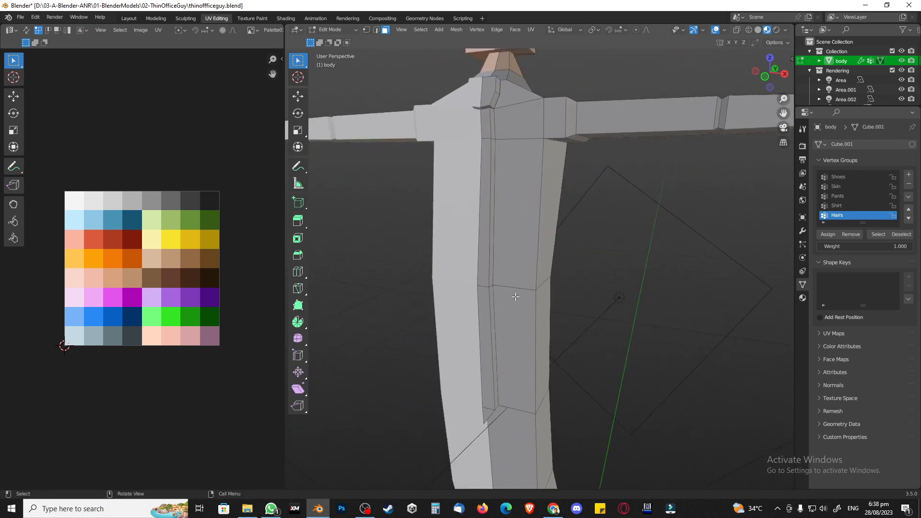
Select every face of the extruded tie, including the side walls, the tapered tip and the knot at the collar
{"action": "left_click", "coordinate": [485, 314]}
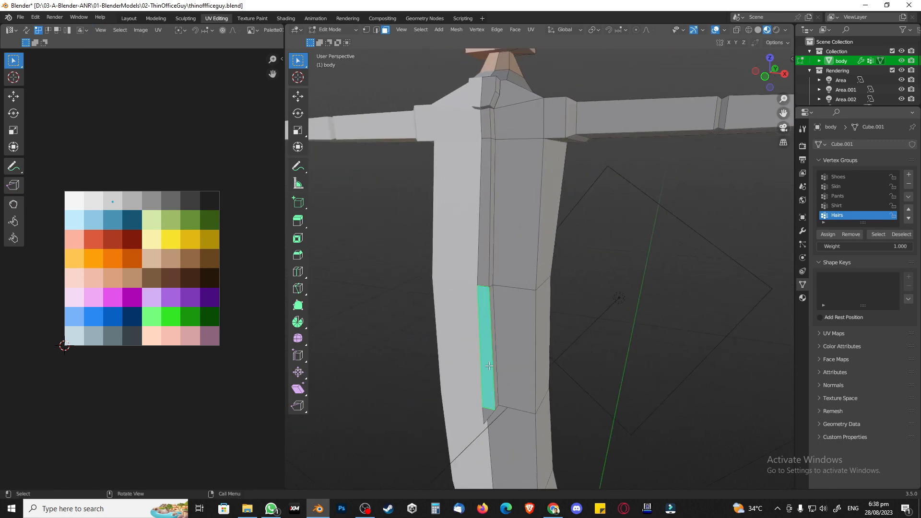
{"action": "middle_click_drag", "start_coordinate": [507, 367], "coordinate": [495, 355]}
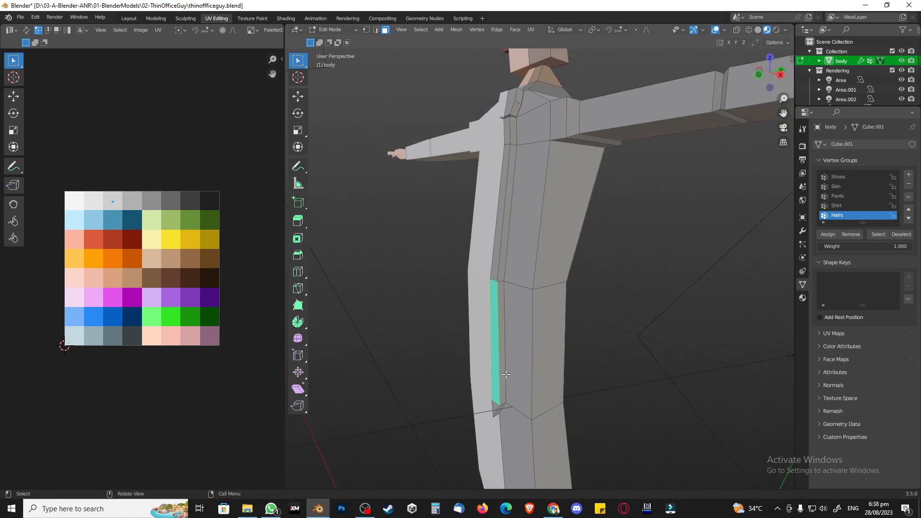
{"action": "left_click", "coordinate": [598, 320]}
{"action": "left_click", "coordinate": [502, 403], "text": "alt"}
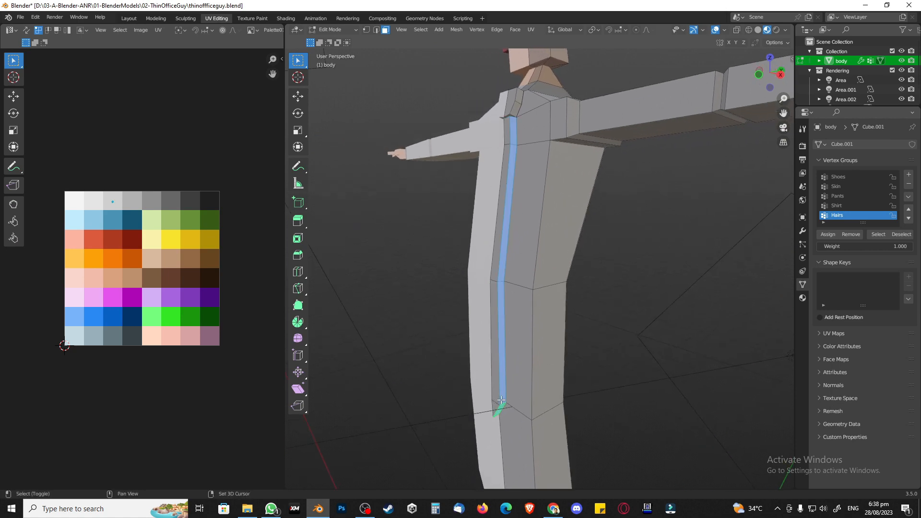
{"action": "mouse_move", "coordinate": [495, 403]}
{"action": "middle_mouse_down"}
{"action": "mouse_move", "coordinate": [542, 314]}
{"action": "mouse_move", "coordinate": [507, 416]}
{"action": "middle_mouse_up"}
{"action": "middle_click_drag", "start_coordinate": [500, 328], "coordinate": [487, 173]}
{"action": "left_click", "coordinate": [480, 461], "text": "shift"}
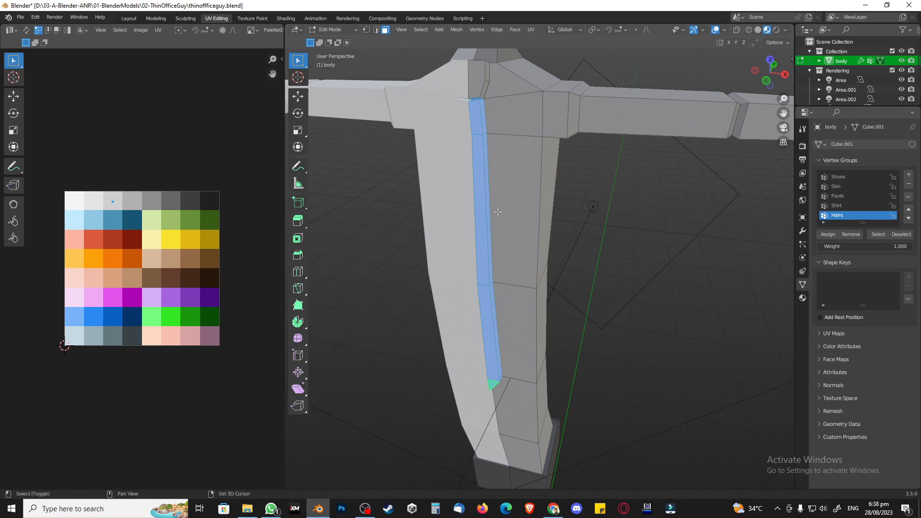
{"action": "middle_click_drag", "start_coordinate": [483, 132], "coordinate": [459, 326]}
{"action": "left_click", "coordinate": [495, 317], "text": "shift"}
{"action": "left_click", "coordinate": [494, 287], "text": "shift"}
{"action": "left_click", "coordinate": [506, 305], "text": "shift"}
{"action": "left_click", "coordinate": [447, 269], "text": "shift"}
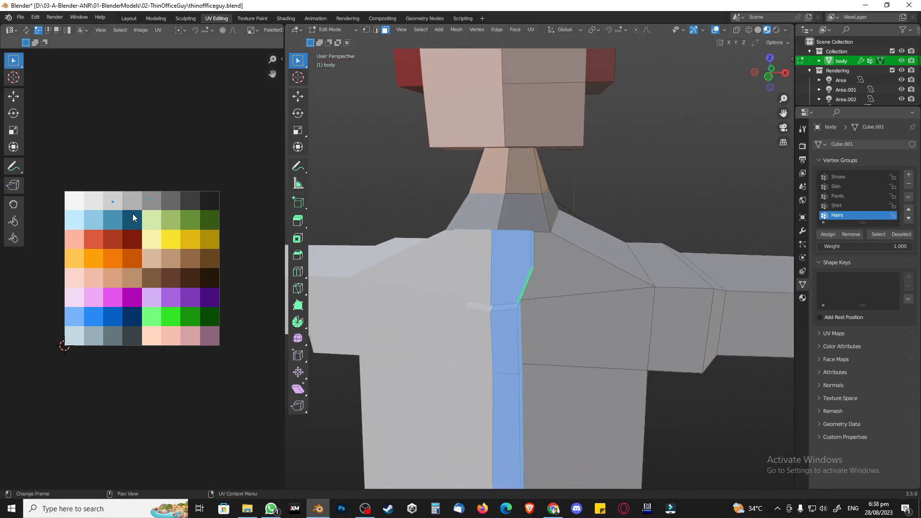
Scale the tie's UVs to 0 and move them onto the dark grey swatch in the palette's top row
{"action": "key", "text": "s"}
{"action": "key", "text": "0"}
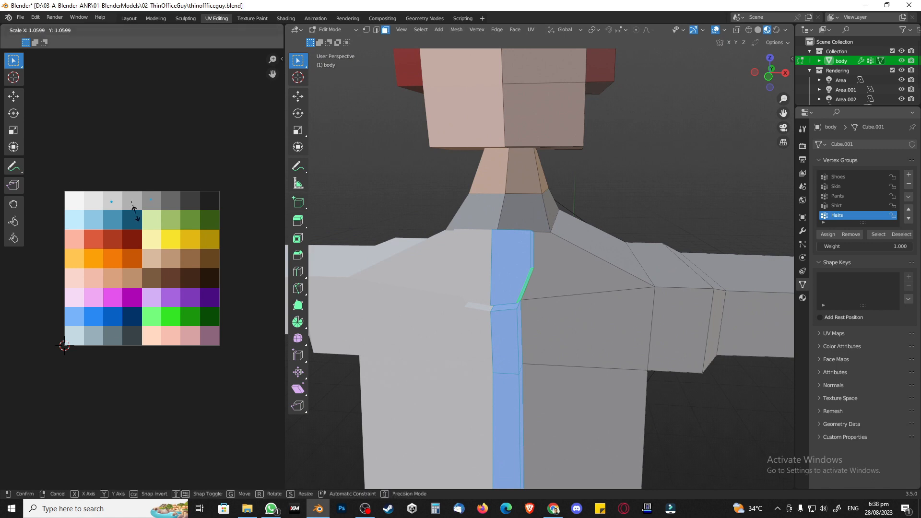
{"action": "key", "text": "Return"}
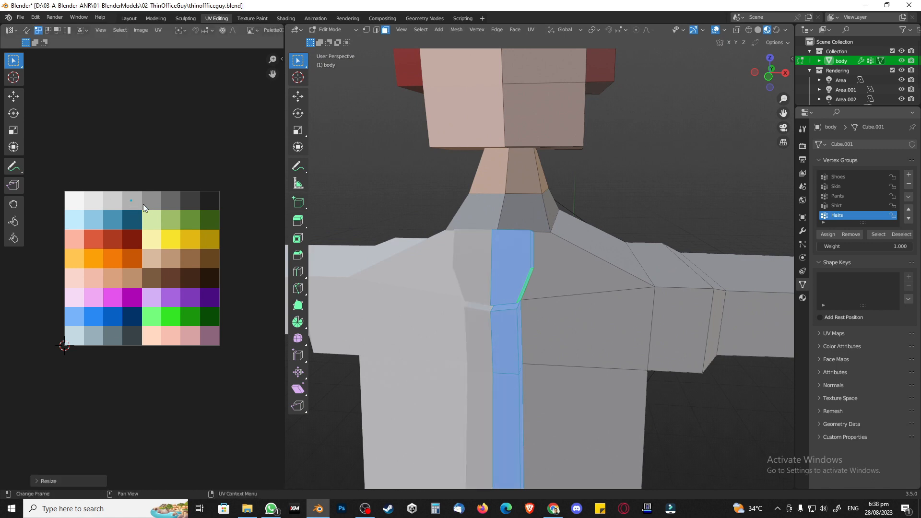
{"action": "key", "text": "g"}
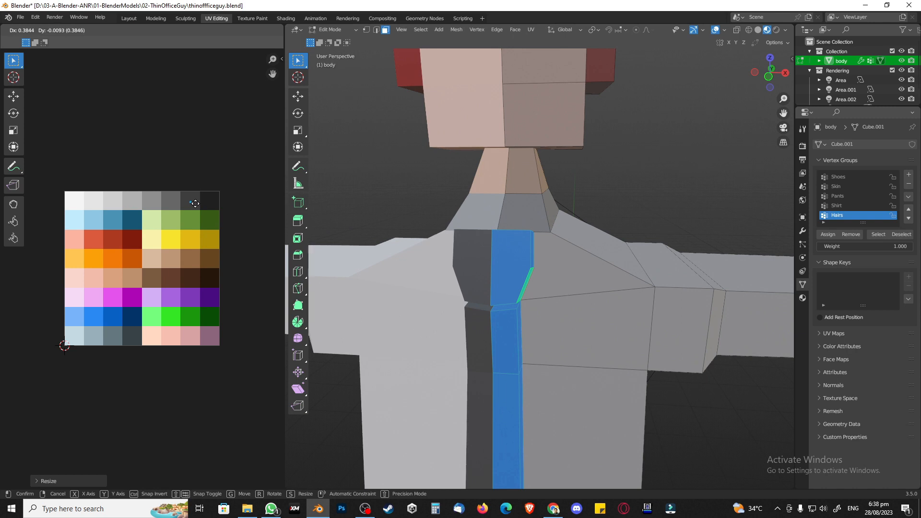
{"action": "left_click", "coordinate": [195, 203]}
{"action": "left_click", "coordinate": [632, 225]}
Show only the character's collection in the viewport, hiding the Rendering collection, and return the body to Edit Mode
{"action": "key", "text": "Tab"}
{"action": "key", "text": "1"}
{"action": "key", "text": "Tab"}
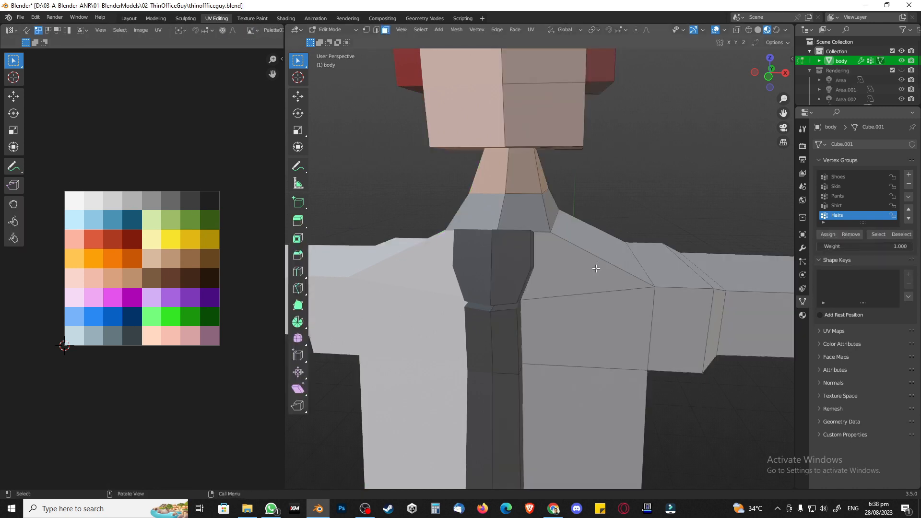
Close the gap between the tie's knot and blade by merging its outer and centre vertex pairs at center
{"action": "key", "text": "1"}
{"action": "scroll", "coordinate": [586, 282], "scroll_direction": "up", "scroll_amount": 10}
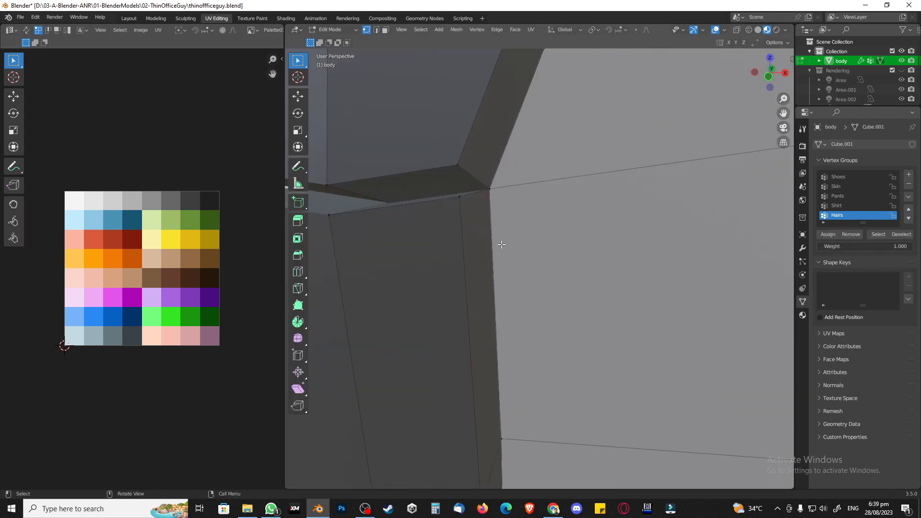
{"action": "mouse_move", "coordinate": [501, 244]}
{"action": "middle_mouse_down"}
{"action": "mouse_move", "coordinate": [506, 257]}
{"action": "mouse_move", "coordinate": [497, 246]}
{"action": "middle_mouse_up"}
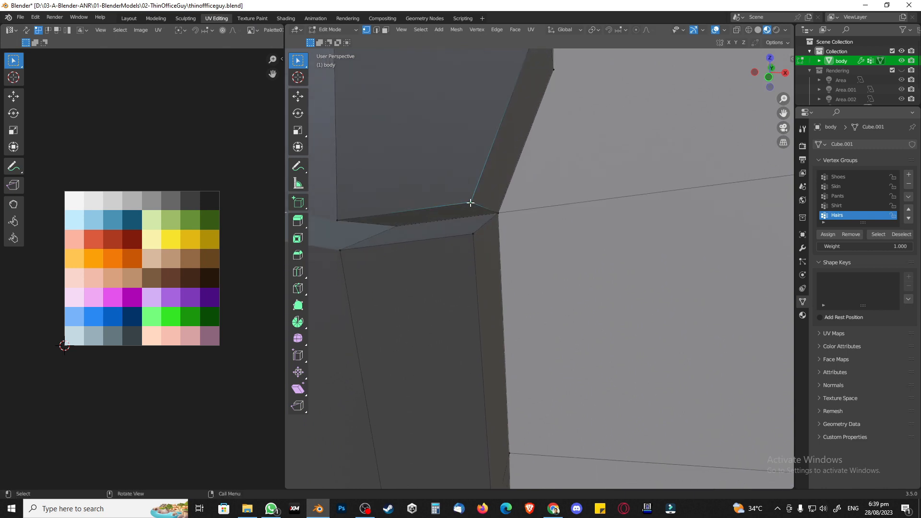
{"action": "left_click", "coordinate": [471, 233], "text": "shift"}
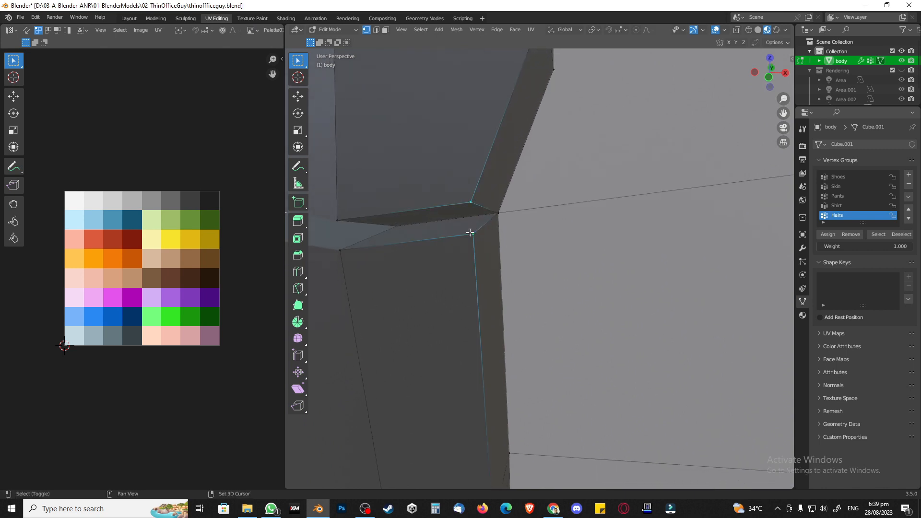
{"action": "key", "text": "m"}
{"action": "left_click", "coordinate": [506, 247]}
{"action": "left_click", "coordinate": [337, 221]}
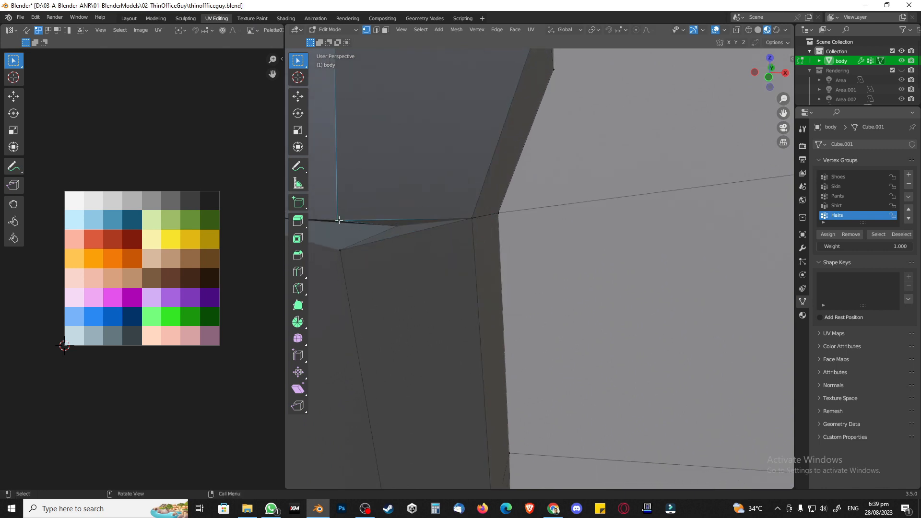
{"action": "left_click", "coordinate": [345, 251], "text": "shift"}
{"action": "key", "text": "m"}
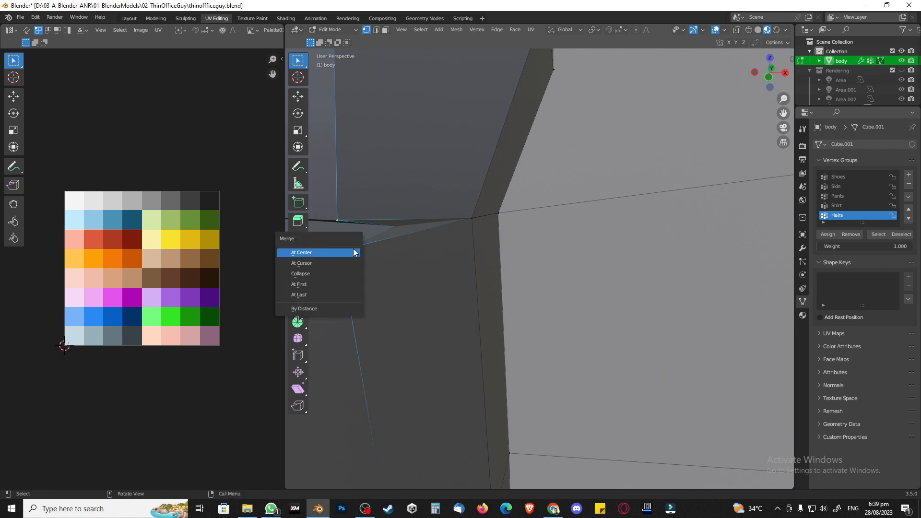
{"action": "left_click", "coordinate": [355, 253]}
{"action": "middle_click_drag", "start_coordinate": [413, 267], "coordinate": [436, 264]}
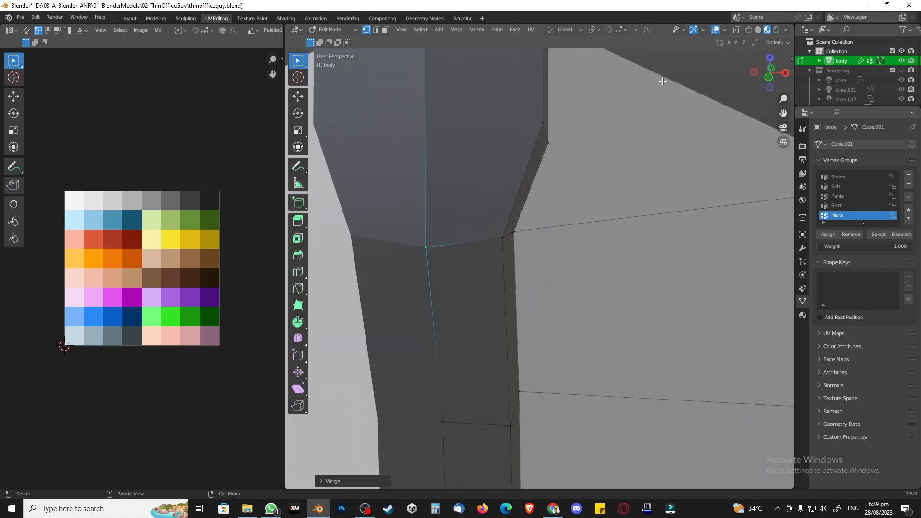
With X-ray on, merge the leftover vertices behind the junction of knot and blade at center, and return to Object Mode
{"action": "left_click", "coordinate": [736, 31]}
{"action": "middle_click_drag", "start_coordinate": [515, 249], "coordinate": [430, 317]}
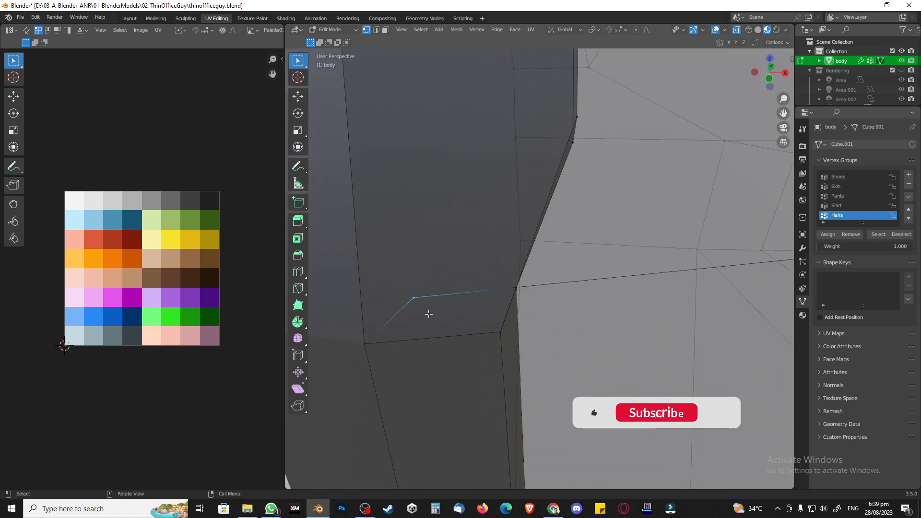
{"action": "key", "text": "m"}
{"action": "left_click", "coordinate": [431, 315]}
{"action": "left_click_drag", "start_coordinate": [505, 283], "coordinate": [514, 286]}
{"action": "key", "text": "m"}
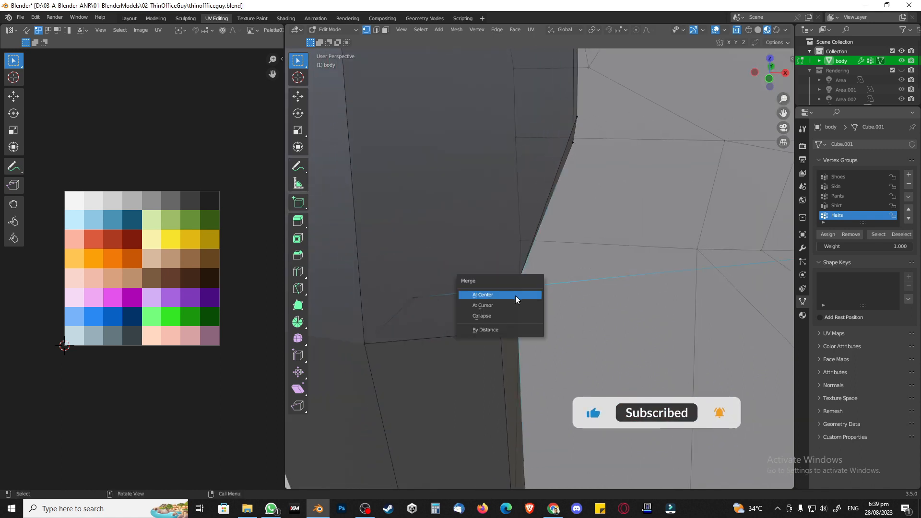
{"action": "left_click", "coordinate": [529, 301]}
{"action": "middle_click_drag", "start_coordinate": [598, 300], "coordinate": [484, 286]}
{"action": "left_click", "coordinate": [377, 267]}
{"action": "key", "text": "m"}
{"action": "left_click", "coordinate": [405, 297]}
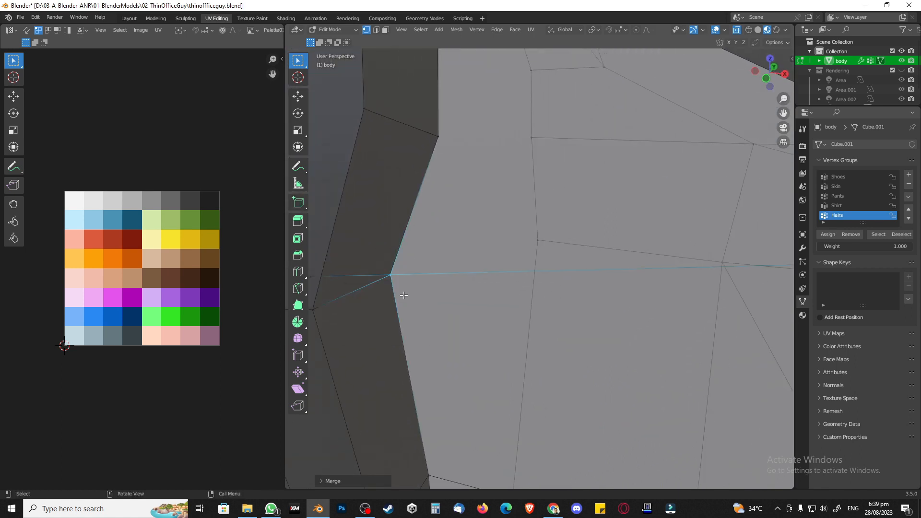
{"action": "middle_click_drag", "start_coordinate": [381, 328], "coordinate": [398, 328]}
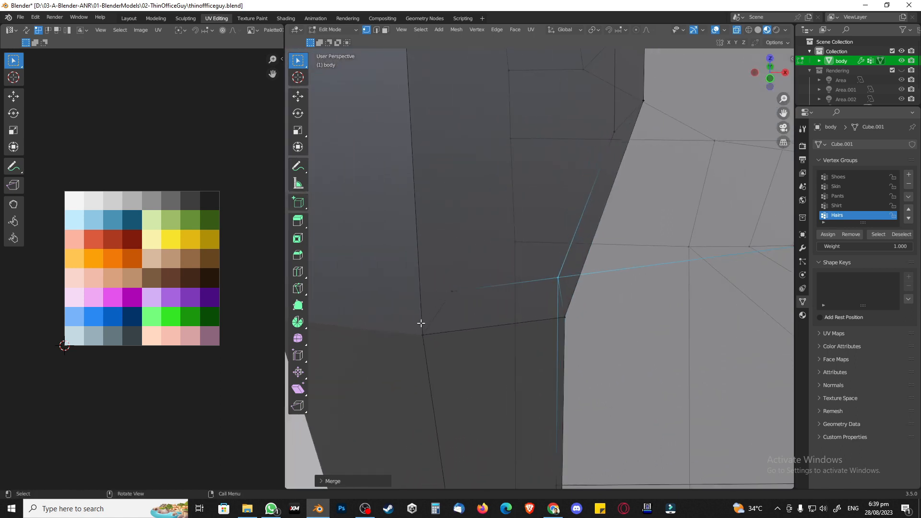
{"action": "scroll", "coordinate": [421, 324], "scroll_direction": "down", "scroll_amount": 14}
{"action": "key", "text": "Tab"}
{"action": "scroll", "coordinate": [577, 304], "scroll_direction": "down", "scroll_amount": 3}
{"action": "middle_click_drag", "start_coordinate": [577, 304], "coordinate": [524, 350]}
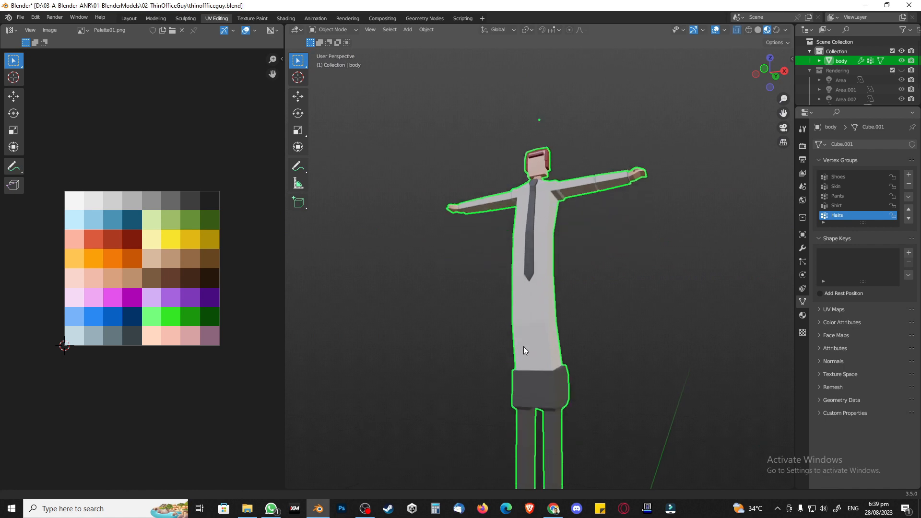
With X-ray off, knife-cut a small rectangle into the front of the pants, at the waistline beside the centre line
{"action": "scroll", "coordinate": [524, 350], "scroll_direction": "up", "scroll_amount": 10}
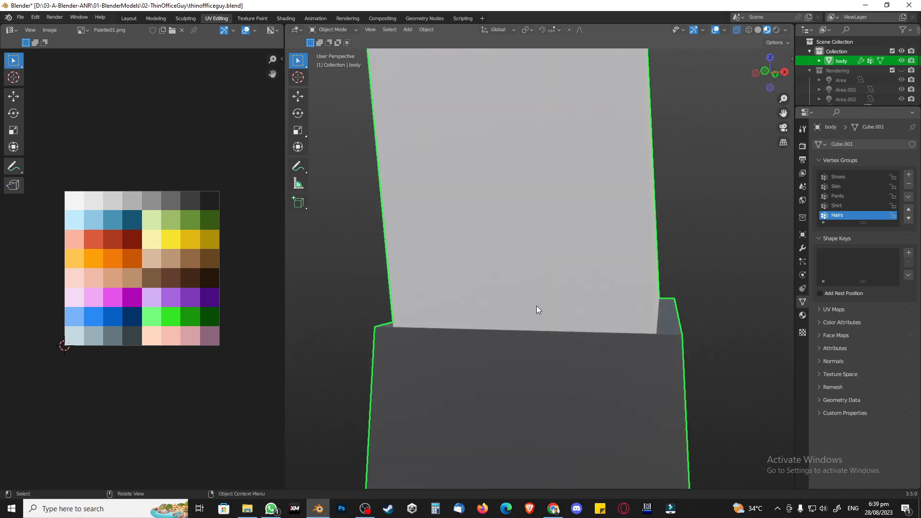
{"action": "key", "text": "Tab"}
{"action": "middle_click_drag", "start_coordinate": [568, 353], "coordinate": [581, 278]}
{"action": "left_click", "coordinate": [736, 29]}
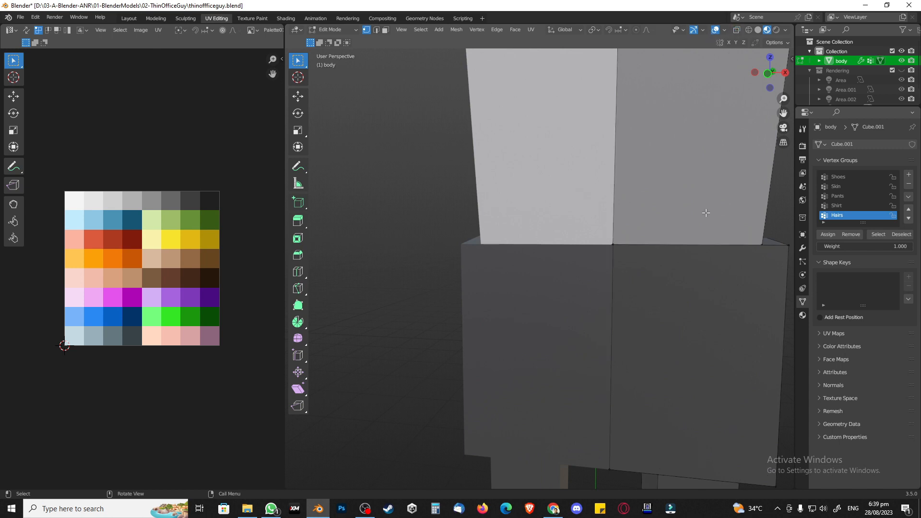
{"action": "middle_click_drag", "start_coordinate": [705, 214], "coordinate": [662, 193]}
{"action": "key", "text": "k"}
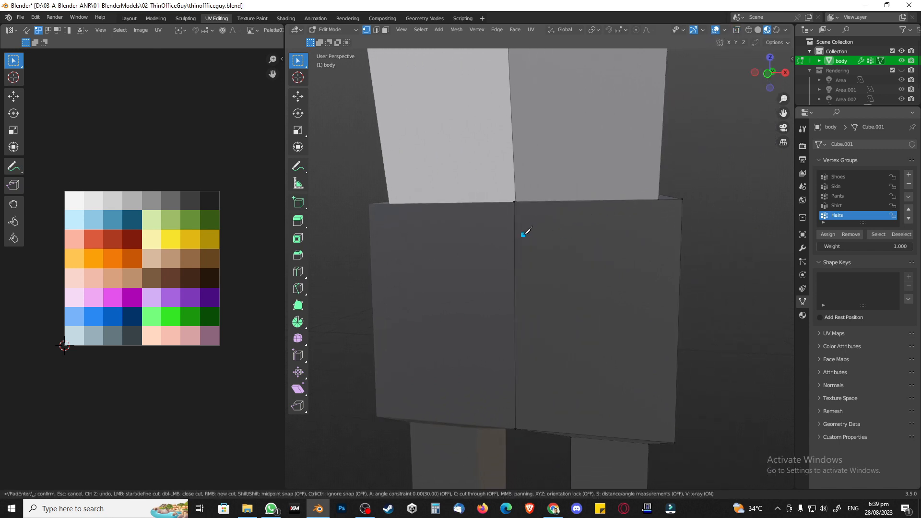
{"action": "left_click", "coordinate": [515, 232]}
{"action": "left_click", "coordinate": [555, 201]}
{"action": "key", "text": "Return"}
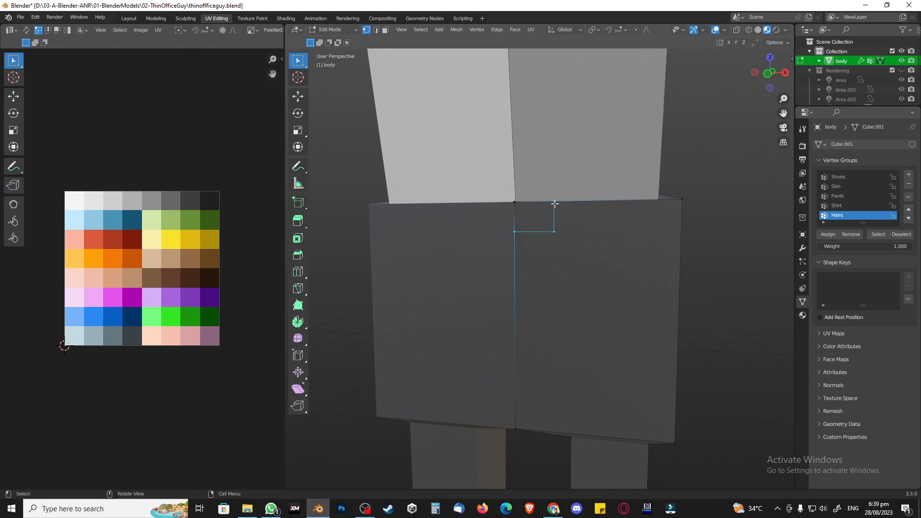
Extrude the small waist rectangle outward into a raised buckle block and select the block's faces
{"action": "key", "text": "3"}
{"action": "left_click", "coordinate": [547, 225]}
{"action": "key", "text": "e"}
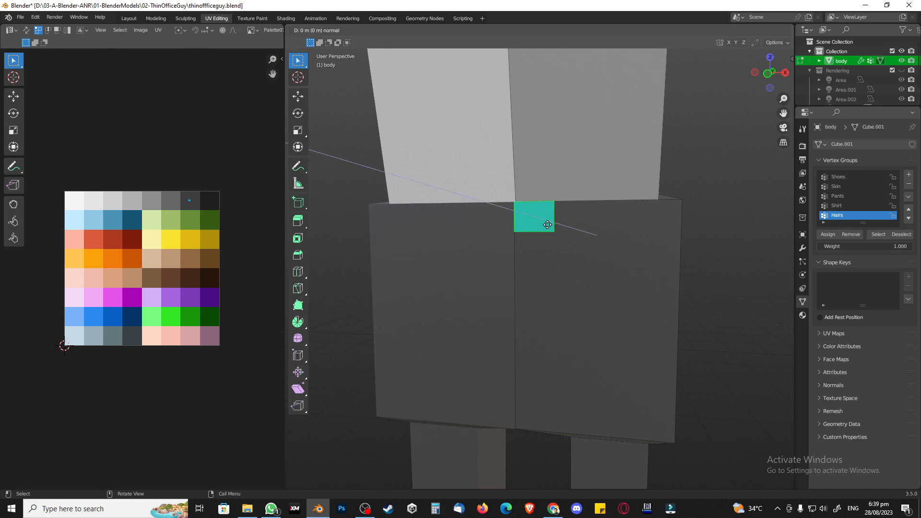
{"action": "left_click", "coordinate": [545, 226]}
{"action": "middle_click_drag", "start_coordinate": [559, 239], "coordinate": [462, 259]}
{"action": "key", "text": "alt+a"}
{"action": "left_click", "coordinate": [516, 325]}
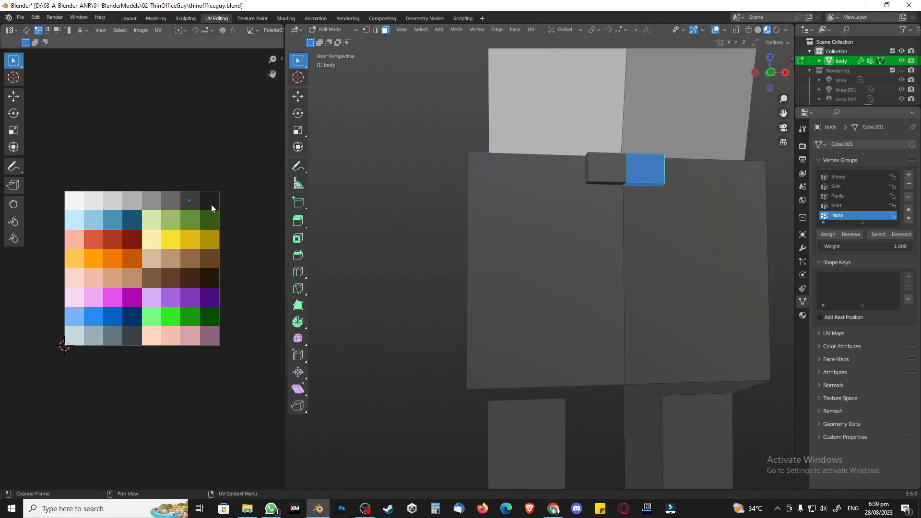
Recolour the buckle faces by moving their UVs onto the palette's light grey swatch, and return to Object Mode
{"action": "key", "text": "g"}
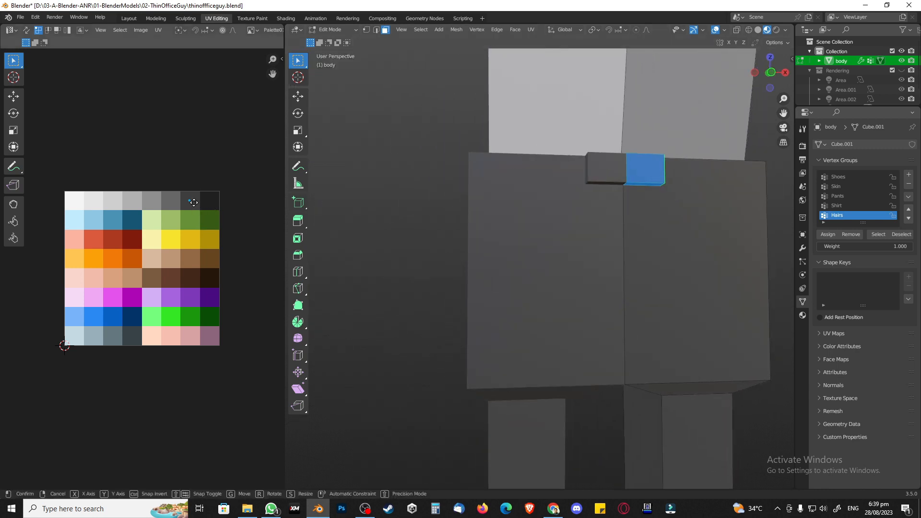
{"action": "left_click", "coordinate": [136, 203]}
{"action": "key", "text": "Tab"}
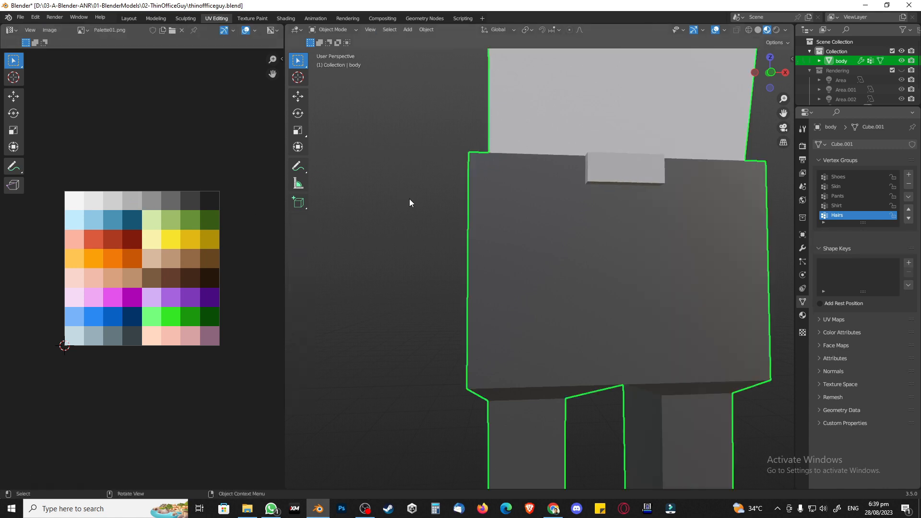
Review the whole character with its tie and buckle, and save the Blender file
{"action": "scroll", "coordinate": [393, 237], "scroll_direction": "down", "scroll_amount": 8}
{"action": "middle_click_drag", "start_coordinate": [552, 343], "coordinate": [428, 251], "text": "shift"}
{"action": "scroll", "coordinate": [482, 233], "scroll_direction": "up", "scroll_amount": 1}
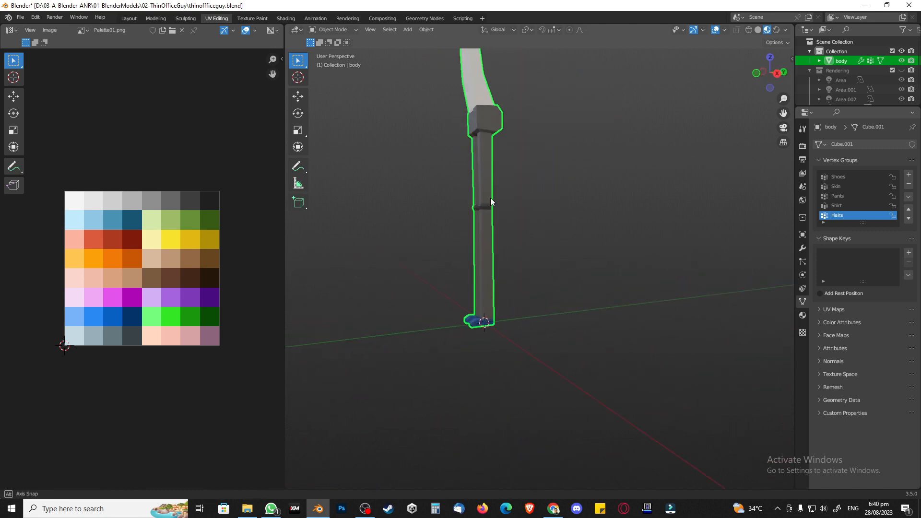
{"action": "middle_click_drag", "start_coordinate": [510, 189], "coordinate": [541, 340], "text": "shift"}
{"action": "middle_click_drag", "start_coordinate": [539, 220], "coordinate": [582, 197]}
{"action": "key", "text": "ctrl+s"}
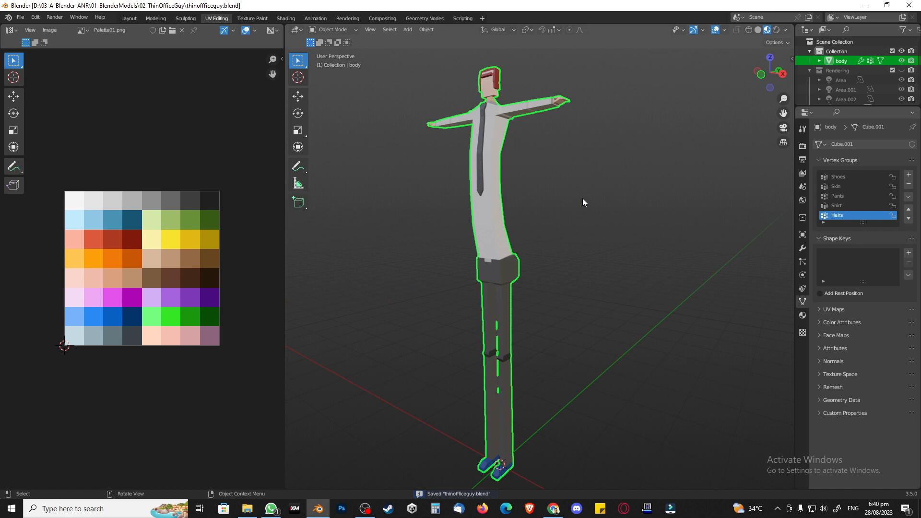
Switch to the browser with Mixamo's character upload dialog, maximise its window, and return to Blender
{"action": "key", "text": "alt+Tab"}
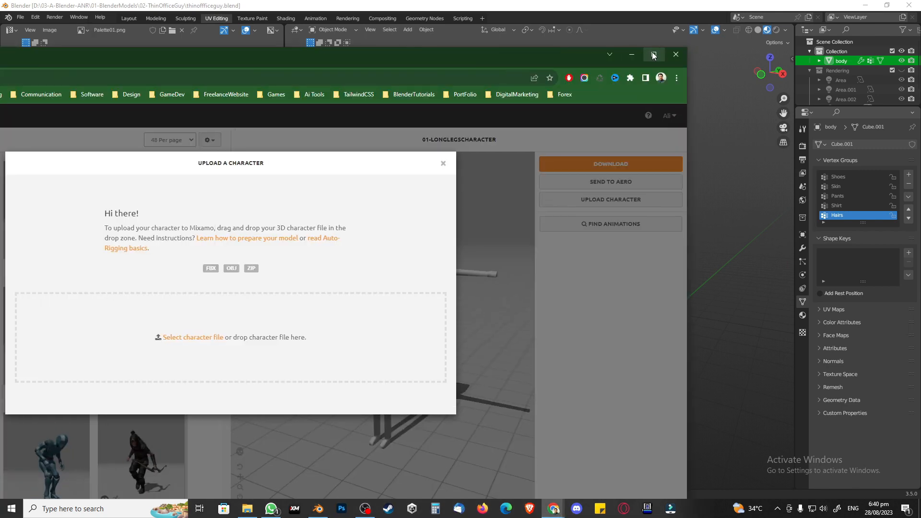
{"action": "double_click", "coordinate": [632, 56]}
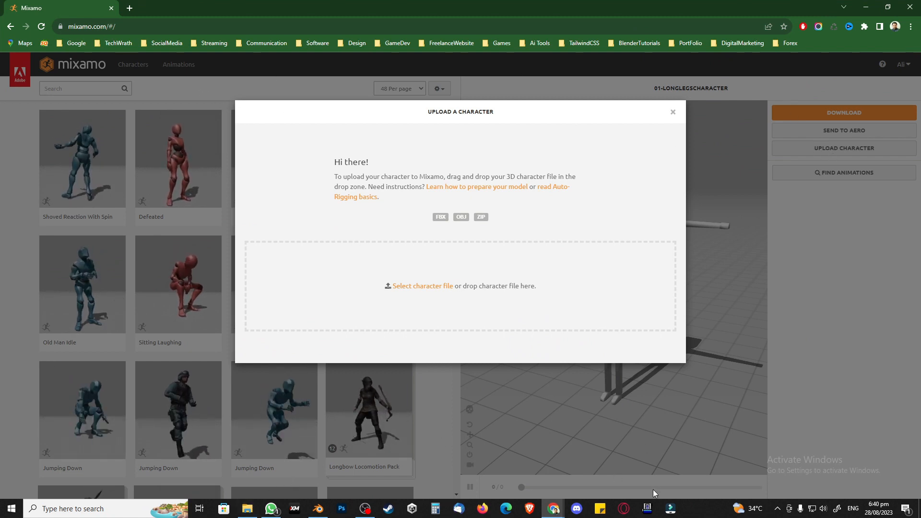
{"action": "left_click", "coordinate": [320, 508]}
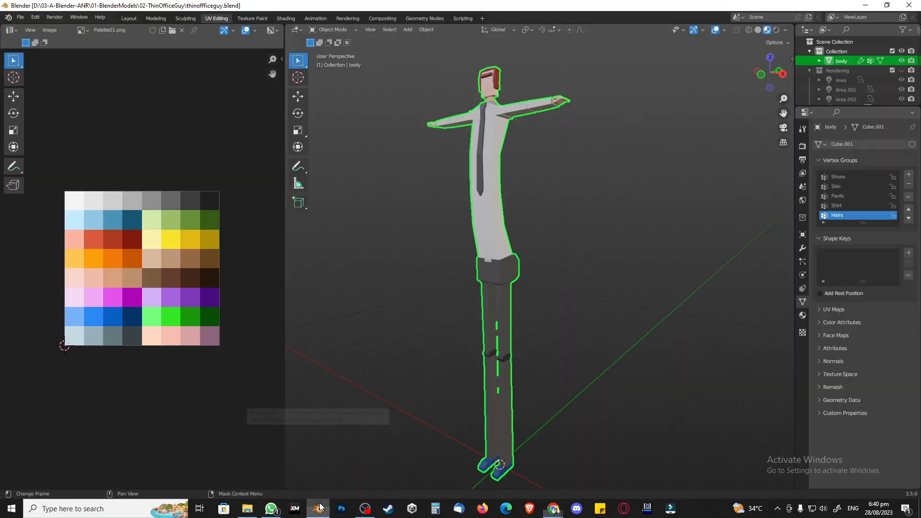
In the Layout workspace, collapse the Rendering collection, show the selectability toggles in the Outliner, and exclude Rendering from the view layer
{"action": "left_click", "coordinate": [133, 20]}
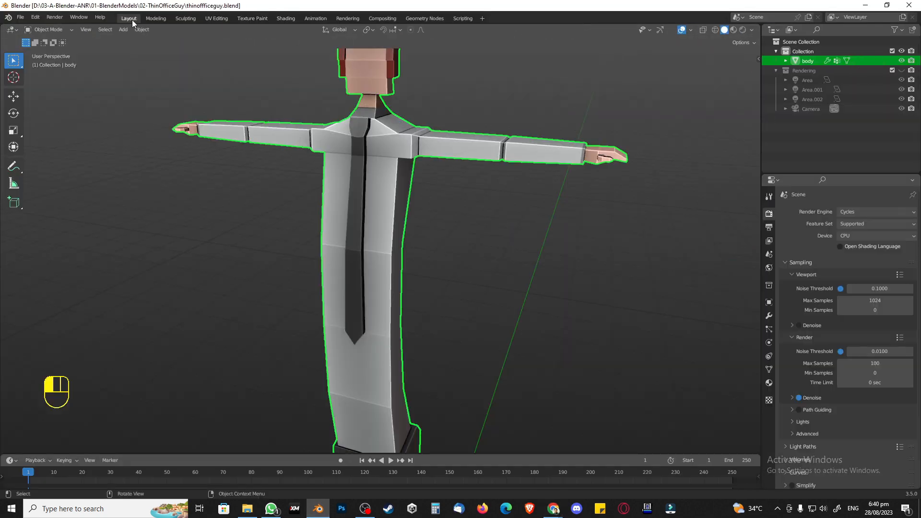
{"action": "left_click", "coordinate": [474, 260]}
{"action": "left_click", "coordinate": [776, 70]}
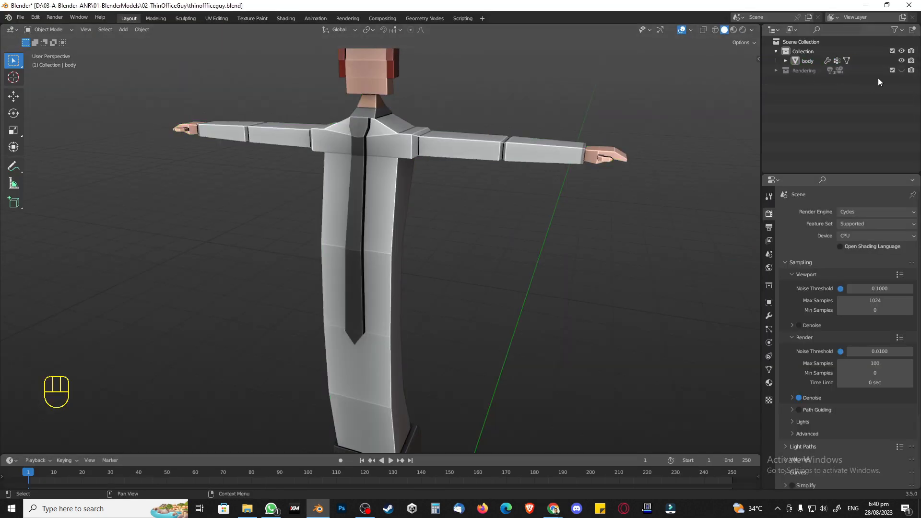
{"action": "left_click", "coordinate": [895, 31]}
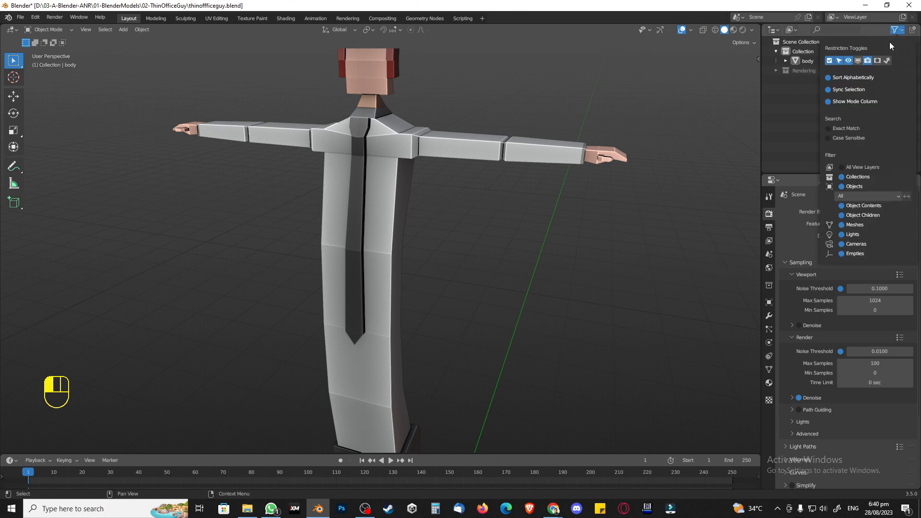
{"action": "left_click", "coordinate": [899, 31]}
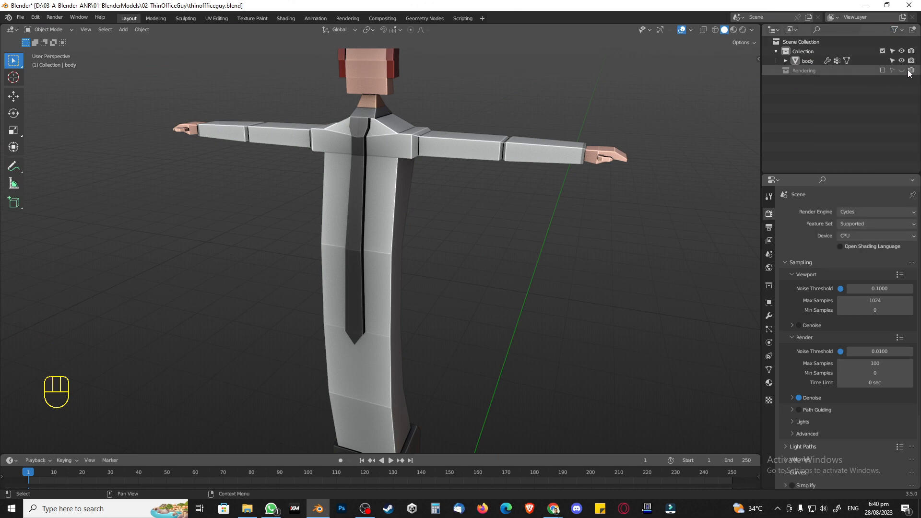
Select the whole character and export it as thinoffficeguy.fbx, limited to Selected Objects and with Apply Transform enabled
{"action": "scroll", "coordinate": [484, 281], "scroll_direction": "down", "scroll_amount": 4}
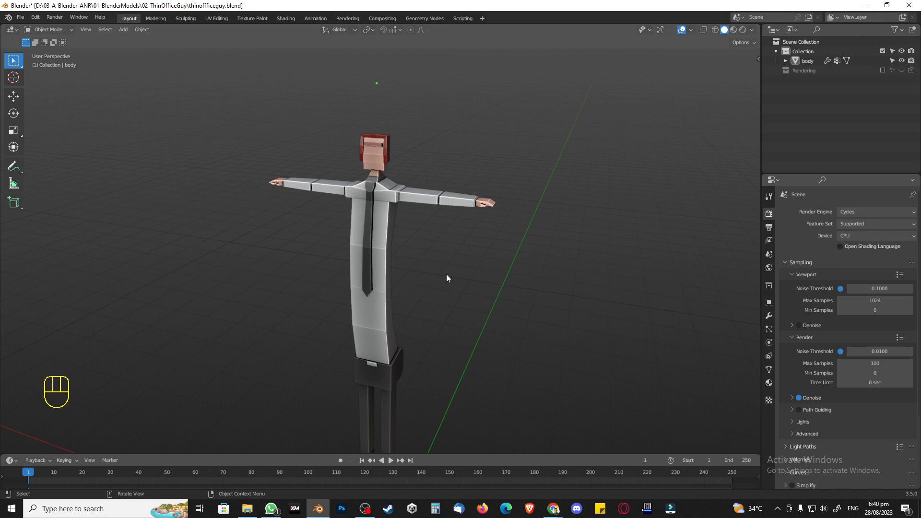
{"action": "key", "text": "a"}
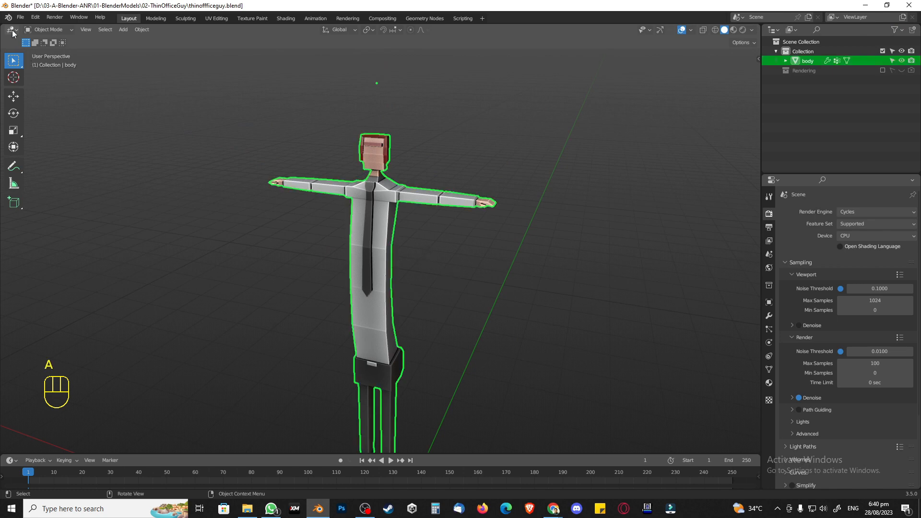
{"action": "left_click", "coordinate": [20, 17]}
{"action": "mouse_move", "coordinate": [54, 155]}
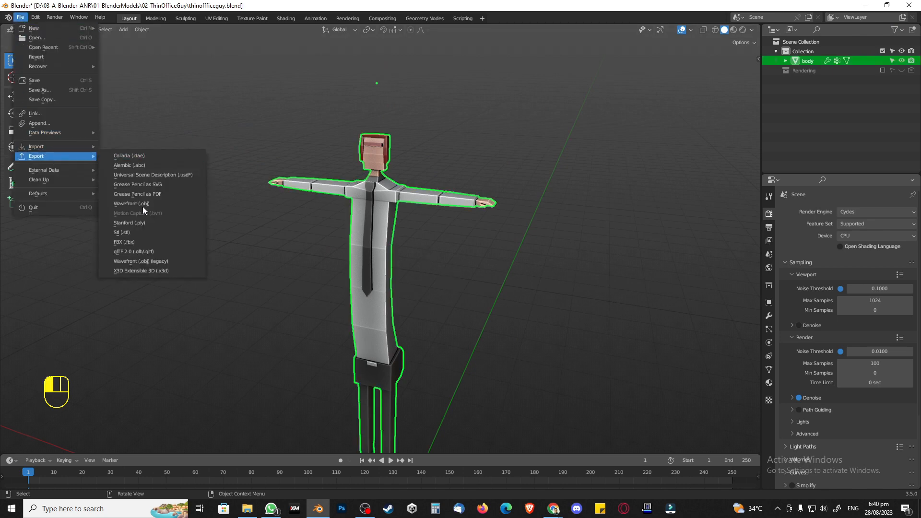
{"action": "left_click", "coordinate": [143, 241]}
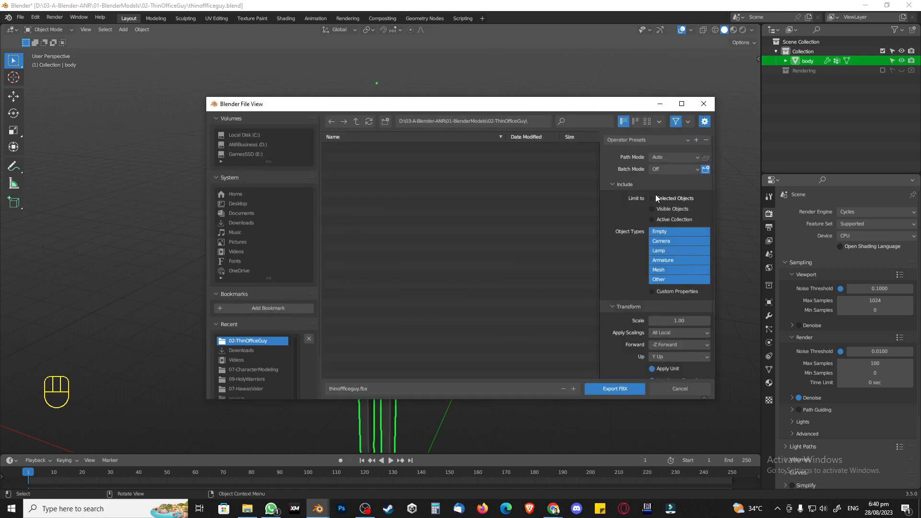
{"action": "scroll", "coordinate": [663, 232], "scroll_direction": "down", "scroll_amount": 3}
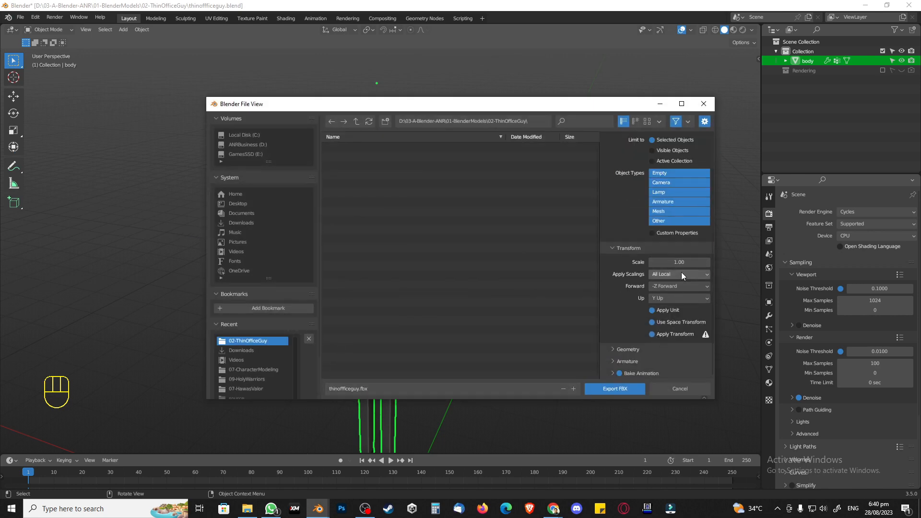
{"action": "left_click", "coordinate": [604, 391]}
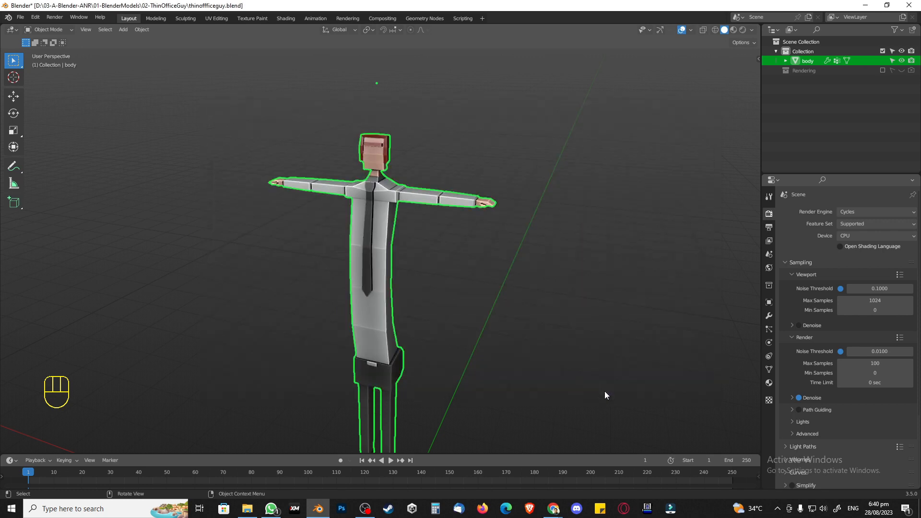
Upload thinoffficeguy.fbx from the 02-ThinOfficeGuy folder to Mixamo in the browser and accept the character's front-facing orientation
{"action": "left_click", "coordinate": [247, 508]}
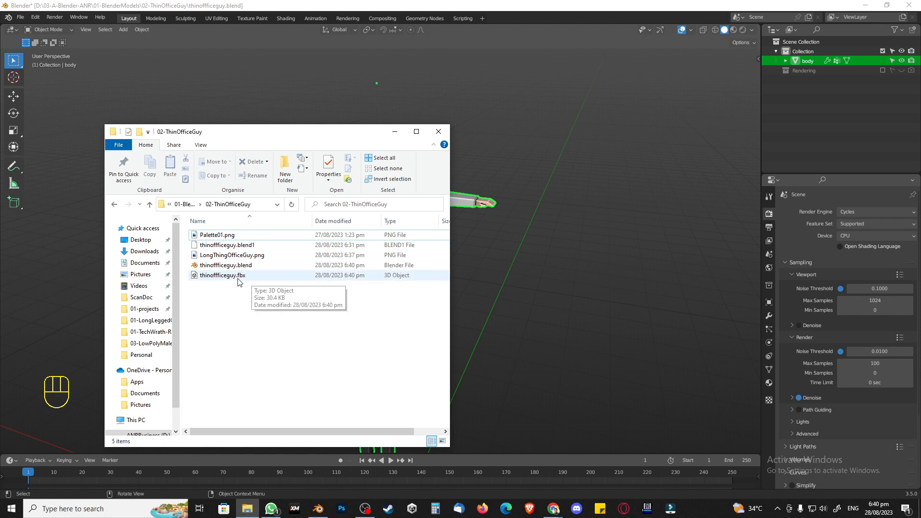
{"action": "left_click", "coordinate": [252, 279]}
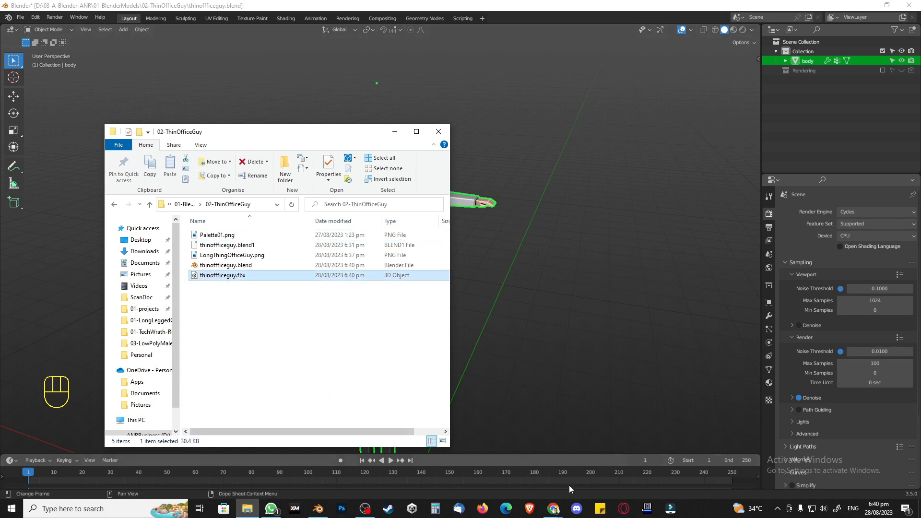
{"action": "left_click_drag", "start_coordinate": [253, 137], "coordinate": [0, 144]}
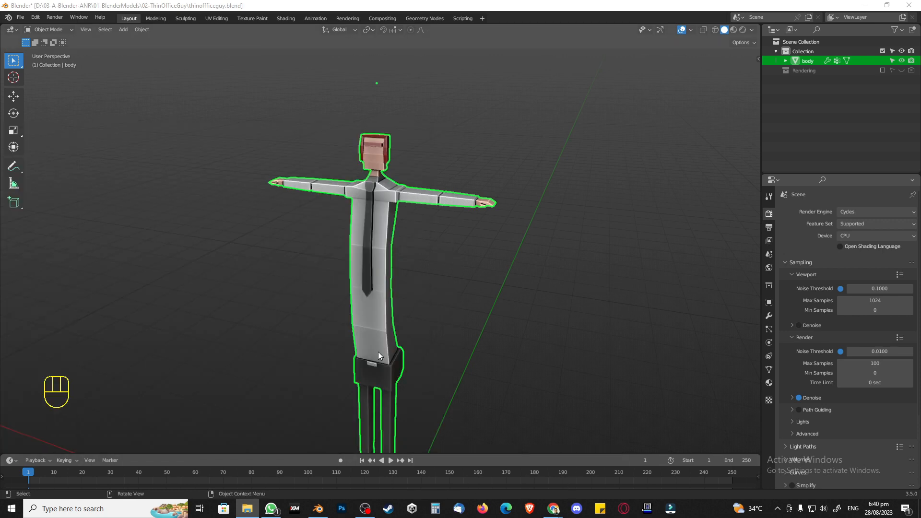
{"action": "mouse_move", "coordinate": [553, 509]}
{"action": "left_click", "coordinate": [579, 477]}
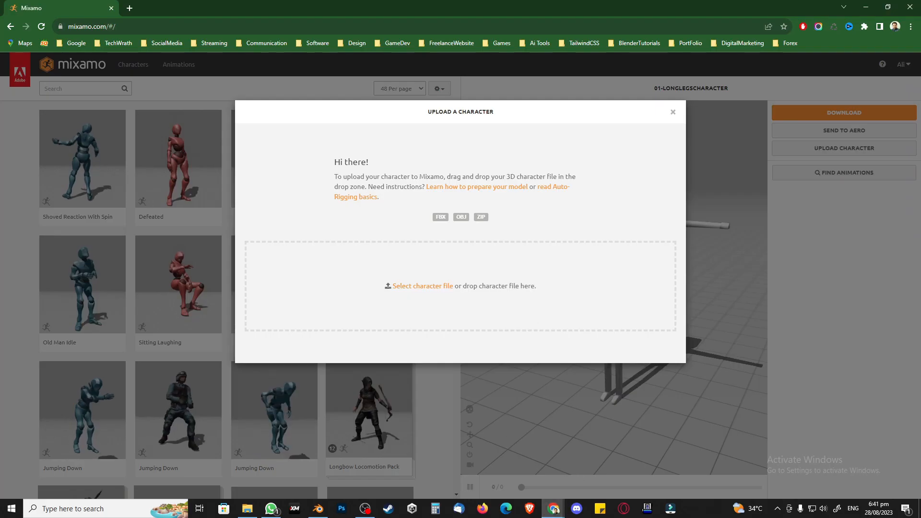
{"action": "left_click_drag", "start_coordinate": [172, 269], "coordinate": [372, 283]}
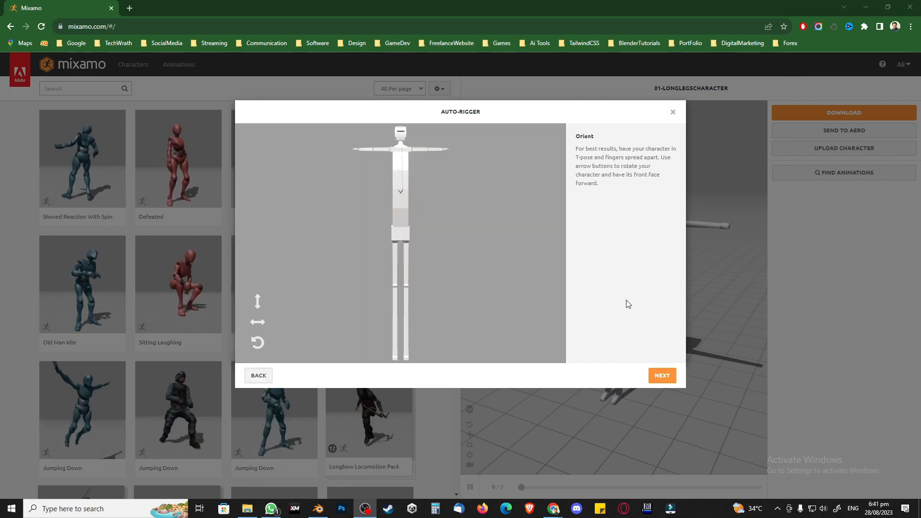
{"action": "left_click", "coordinate": [660, 375]}
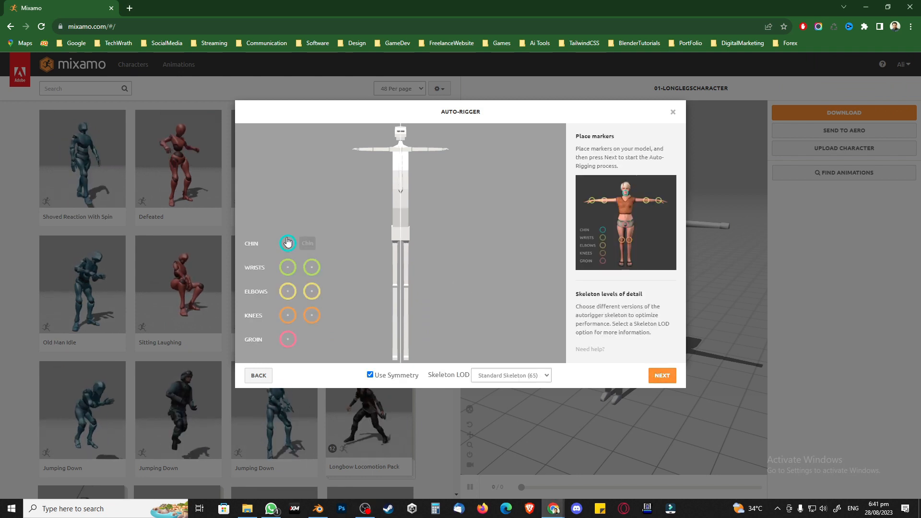
With symmetry on, place the auto-rigger markers on the character's chin, wrists, elbows, knees and groin
{"action": "left_click_drag", "start_coordinate": [288, 243], "coordinate": [401, 142]}
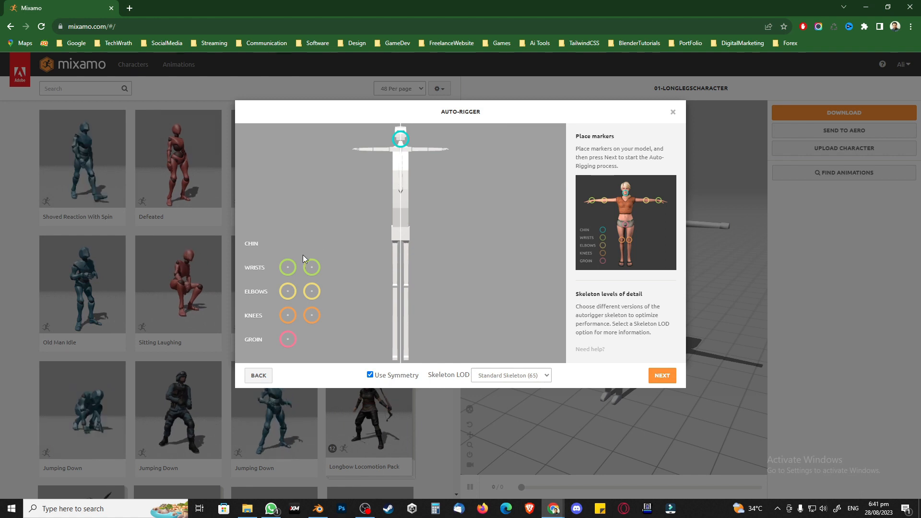
{"action": "mouse_move", "coordinate": [310, 267]}
{"action": "left_mouse_down"}
{"action": "mouse_move", "coordinate": [315, 202]}
{"action": "mouse_move", "coordinate": [360, 154]}
{"action": "left_mouse_up"}
{"action": "mouse_move", "coordinate": [289, 283]}
{"action": "left_mouse_down"}
{"action": "mouse_move", "coordinate": [310, 280]}
{"action": "mouse_move", "coordinate": [374, 153]}
{"action": "left_mouse_up"}
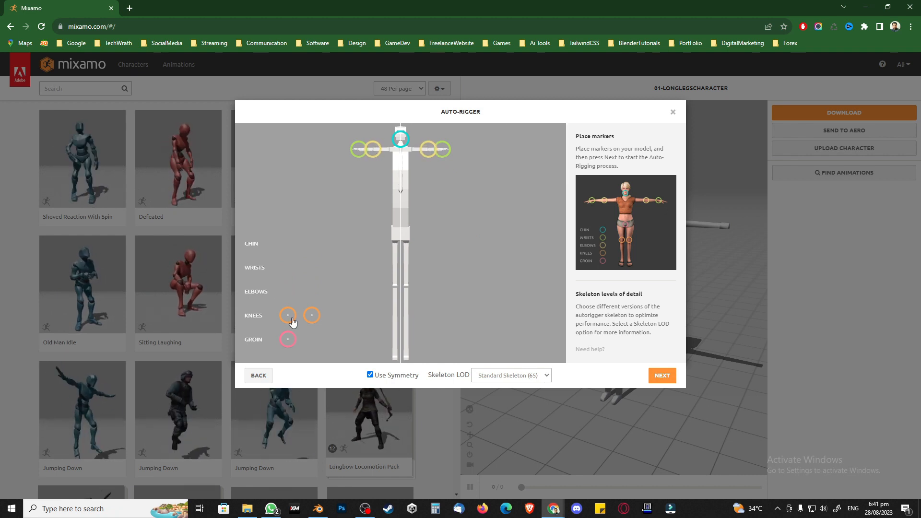
{"action": "left_click_drag", "start_coordinate": [291, 319], "coordinate": [395, 288]}
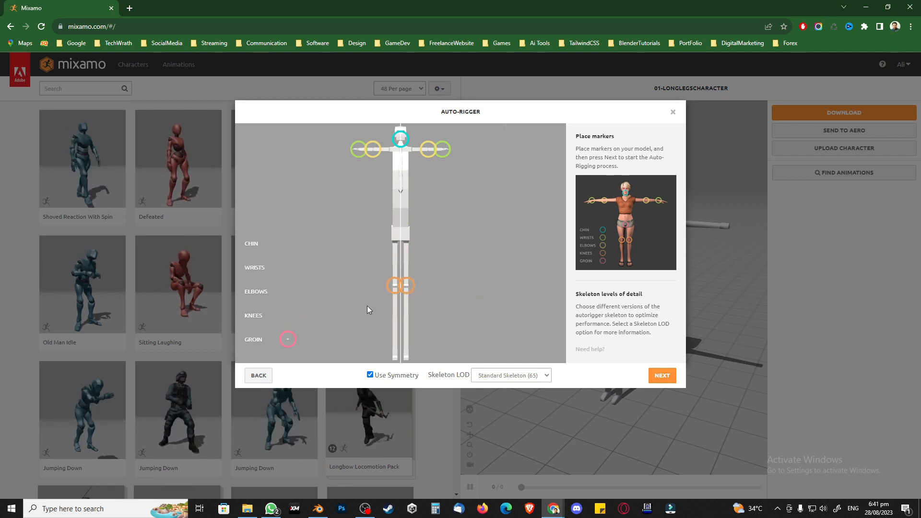
{"action": "left_click_drag", "start_coordinate": [283, 346], "coordinate": [343, 282]}
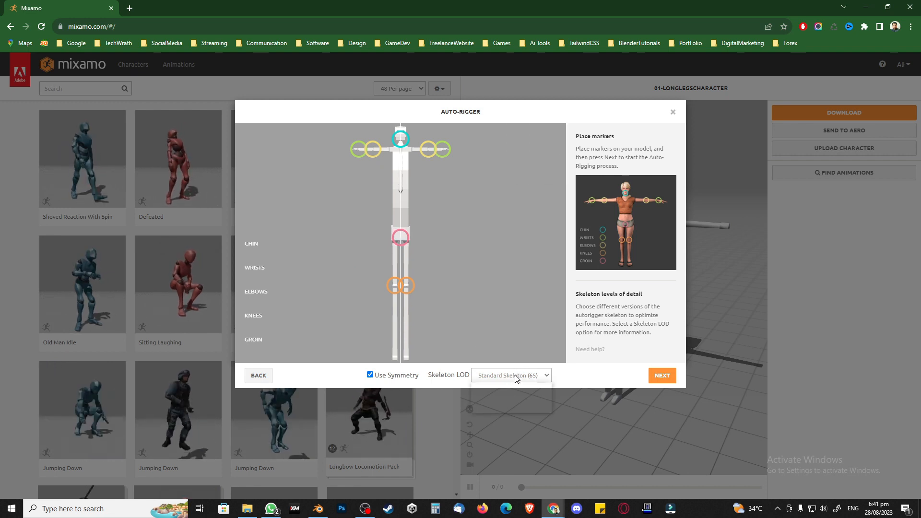
Set the Skeleton LOD to No Fingers (25), run the auto-rigging, and accept the rigged character
{"action": "left_click", "coordinate": [491, 409]}
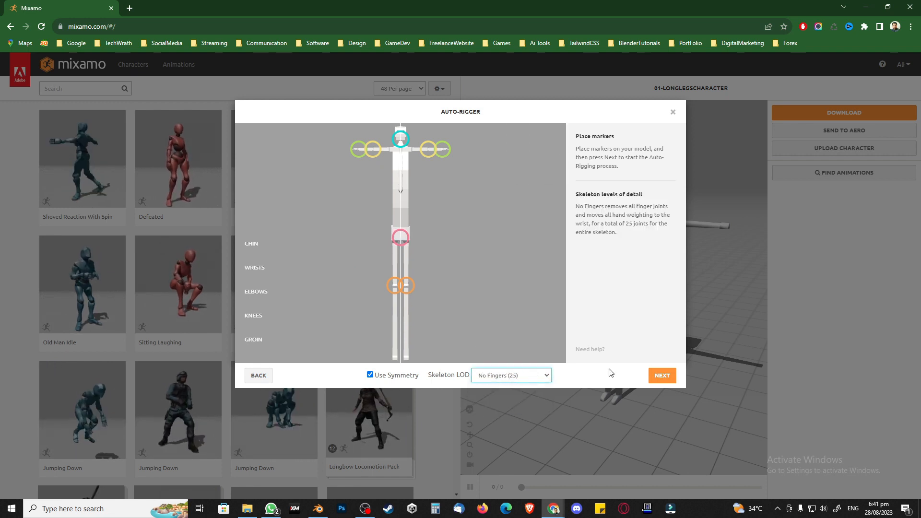
{"action": "left_click", "coordinate": [666, 376]}
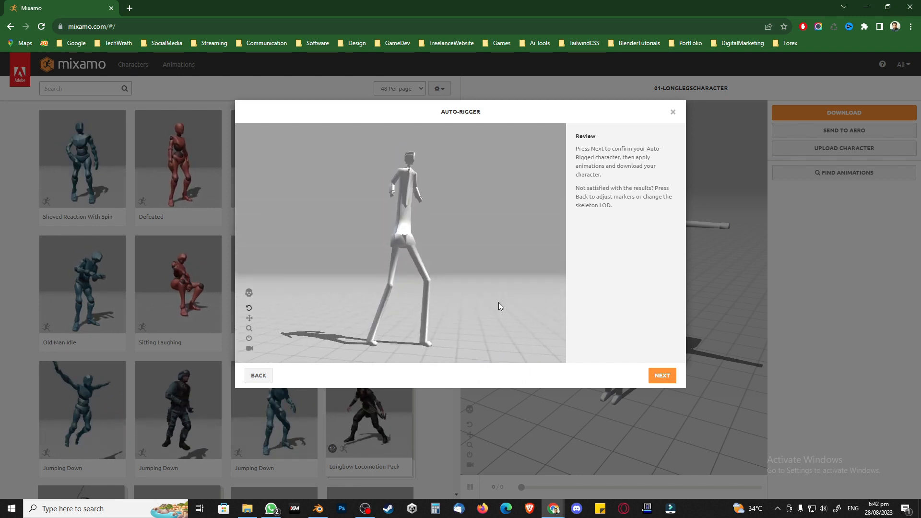
{"action": "left_click", "coordinate": [663, 376]}
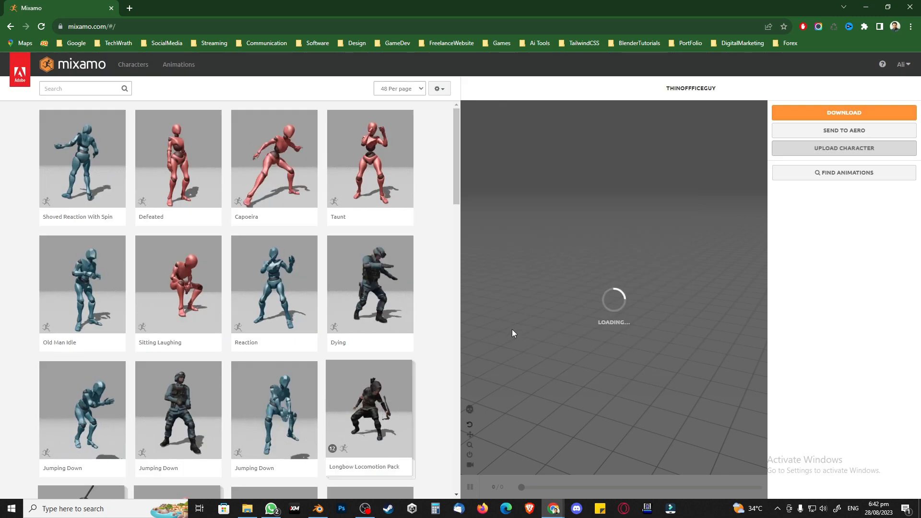
Search the animations for WALK and download the rigged character as FBX Binary (.fbx) in T-pose
{"action": "left_click", "coordinate": [89, 86]}
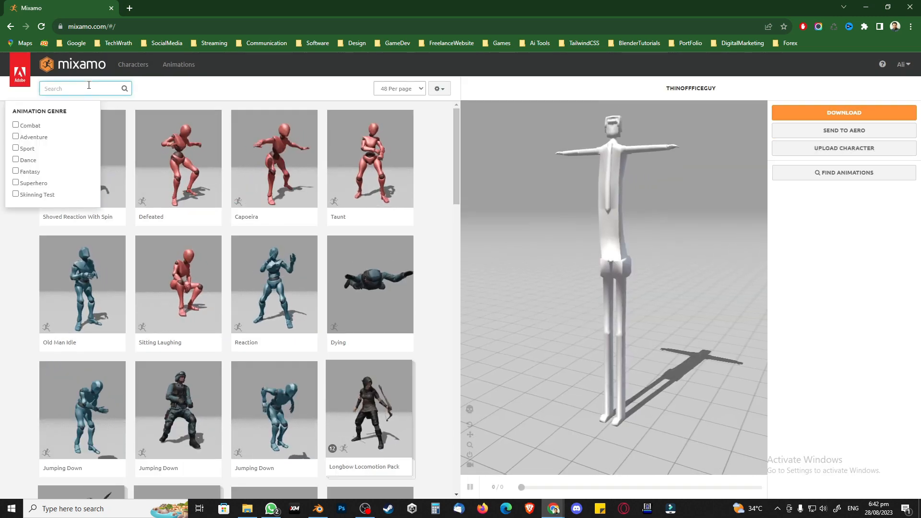
{"action": "type", "text": "WALK"}
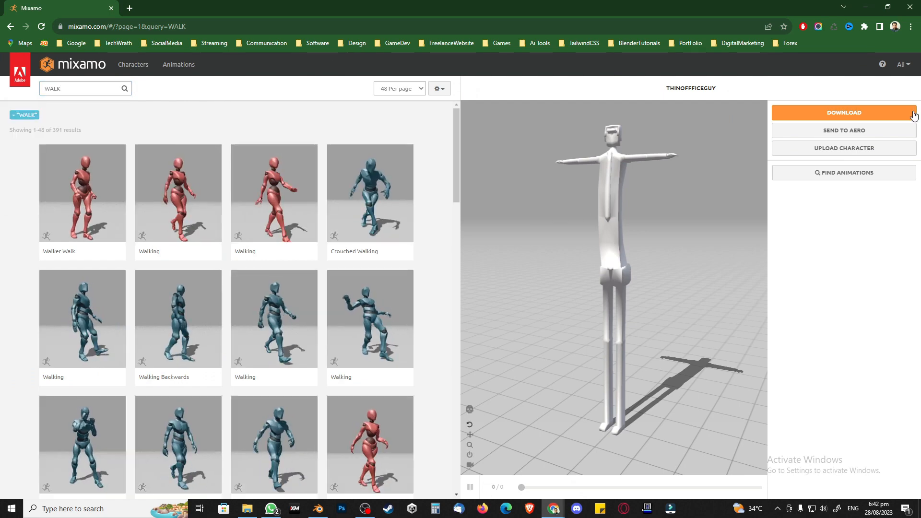
{"action": "left_click", "coordinate": [871, 117]}
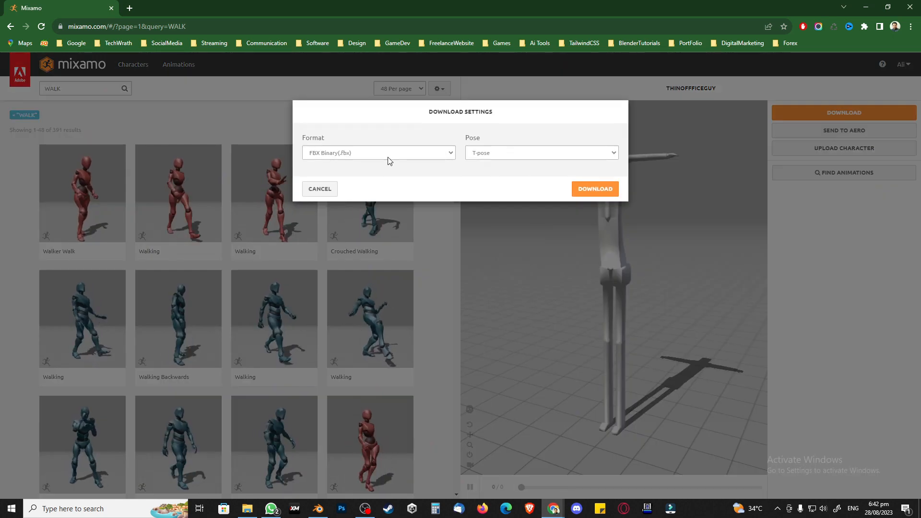
{"action": "left_click", "coordinate": [605, 189]}
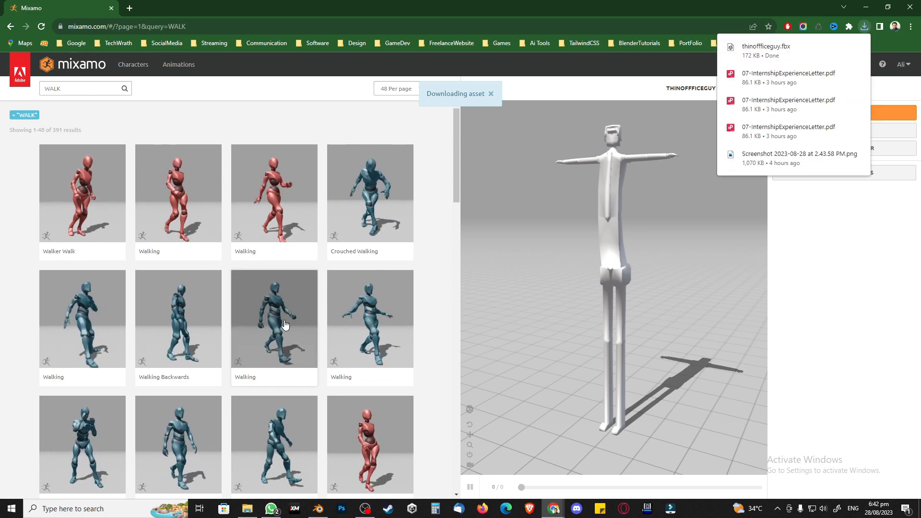
Apply the blue mannequin's walking animation from the third row of results to the rigged character
{"action": "left_click", "coordinate": [182, 433]}
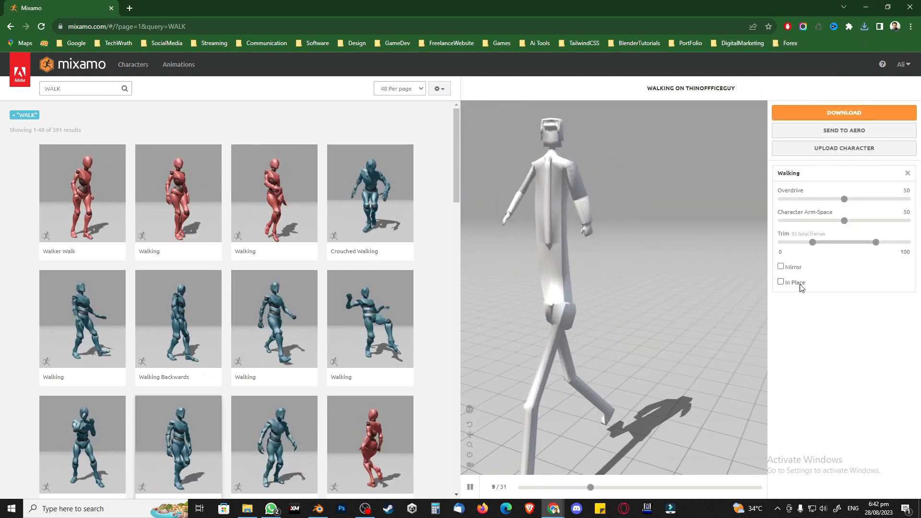
Make the walking animation play in place and download it as FBX for Unity (.fbx) with skin at 30 frames per second
{"action": "left_click", "coordinate": [794, 283]}
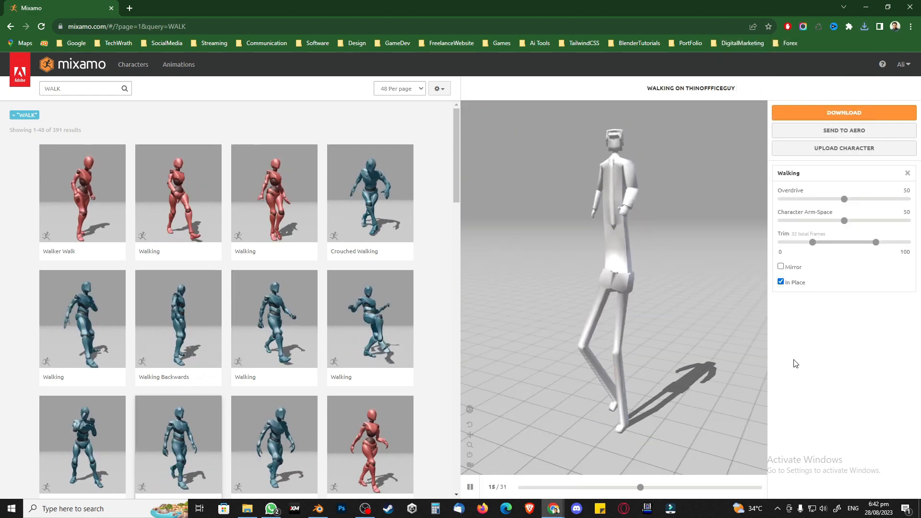
{"action": "left_click_drag", "start_coordinate": [636, 344], "coordinate": [700, 309]}
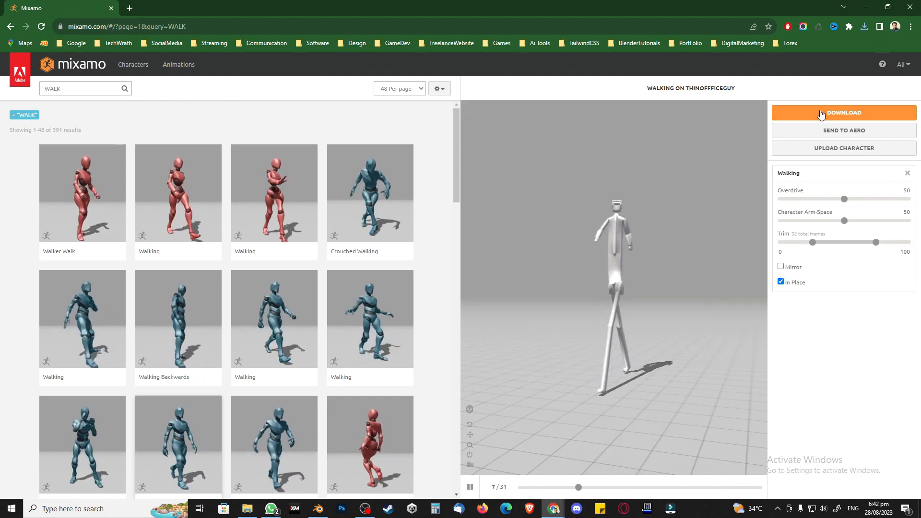
{"action": "left_click", "coordinate": [821, 112]}
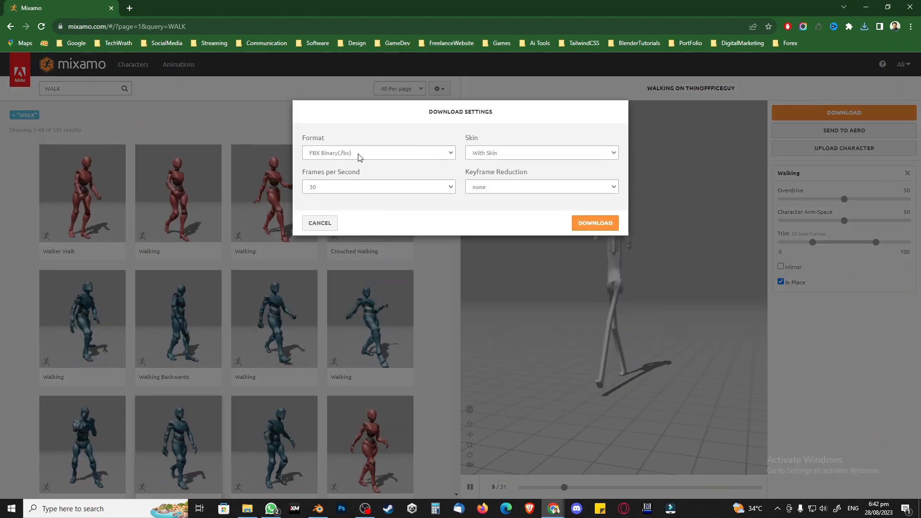
{"action": "left_click", "coordinate": [336, 153]}
{"action": "left_click", "coordinate": [351, 179]}
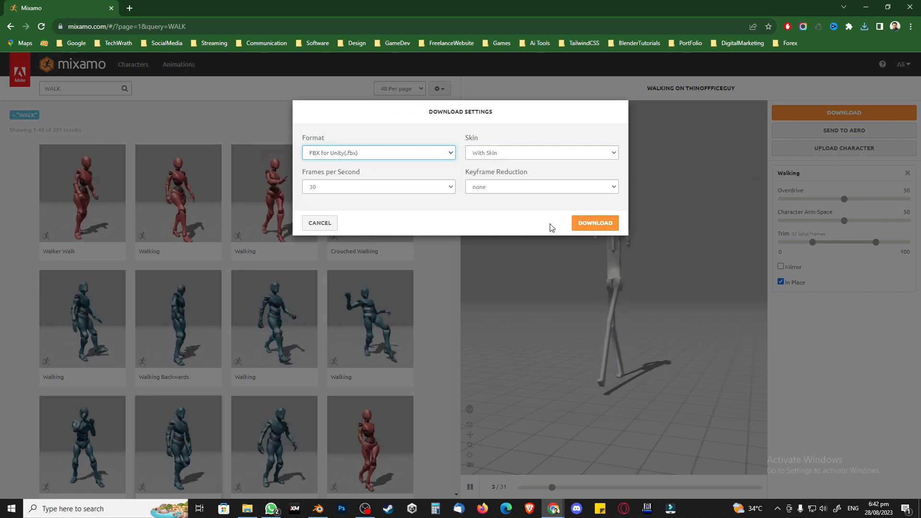
{"action": "left_click", "coordinate": [591, 223]}
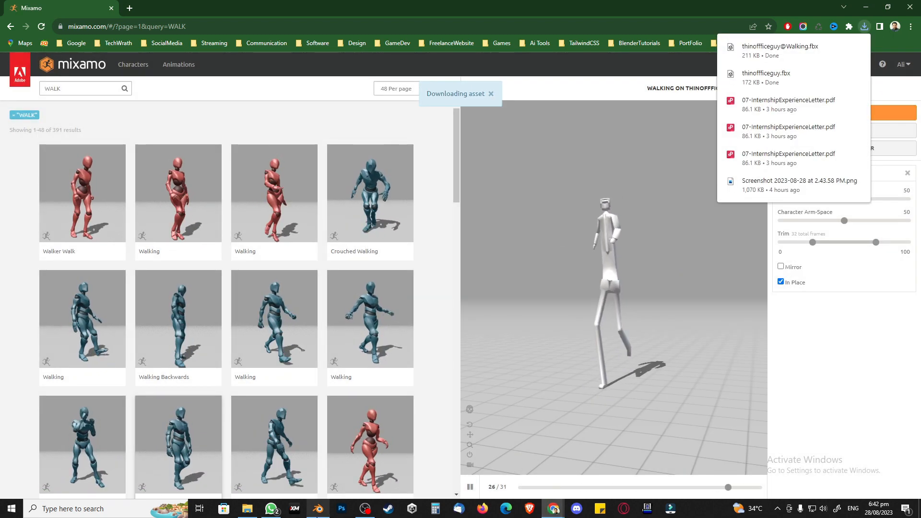
Switch to Blender and exclude the collection holding the original body mesh from the view layer
{"action": "left_click", "coordinate": [318, 513]}
{"action": "left_click", "coordinate": [438, 294]}
{"action": "key", "text": "KP_1"}
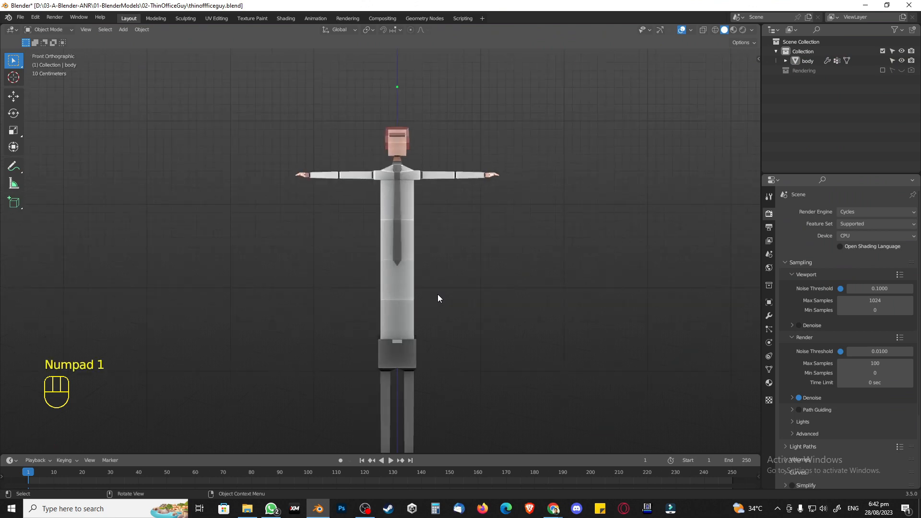
{"action": "scroll", "coordinate": [438, 294], "scroll_direction": "down", "scroll_amount": 2}
{"action": "middle_click_drag", "start_coordinate": [438, 295], "coordinate": [442, 229], "text": "shift"}
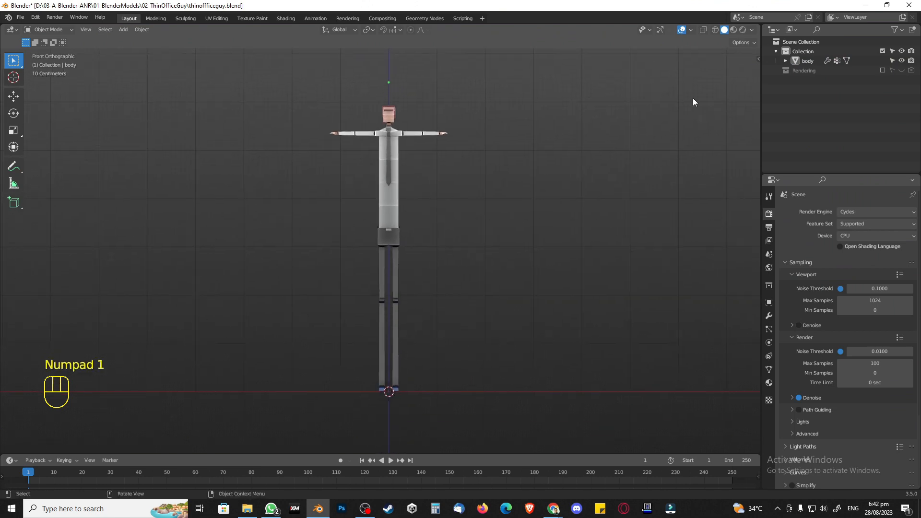
{"action": "left_click", "coordinate": [776, 51]}
{"action": "left_click", "coordinate": [882, 51]}
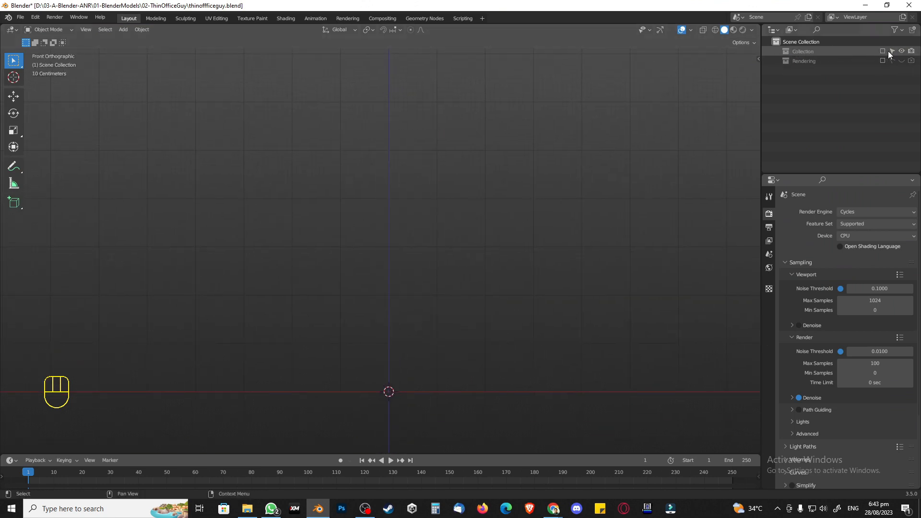
Import the walking-animation FBX downloaded from Mixamo into the Blender scene
{"action": "left_click", "coordinate": [21, 17]}
{"action": "mouse_move", "coordinate": [63, 146]}
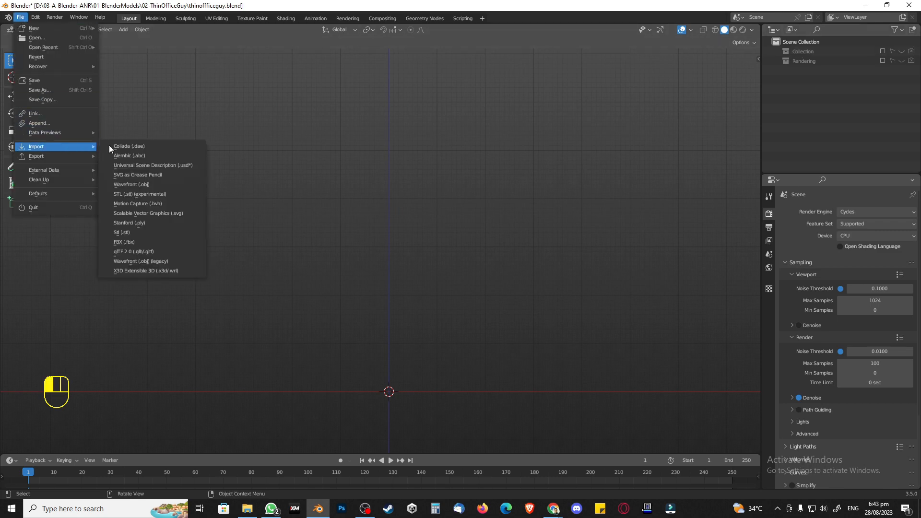
{"action": "left_click", "coordinate": [135, 236]}
{"action": "key", "text": "Escape"}
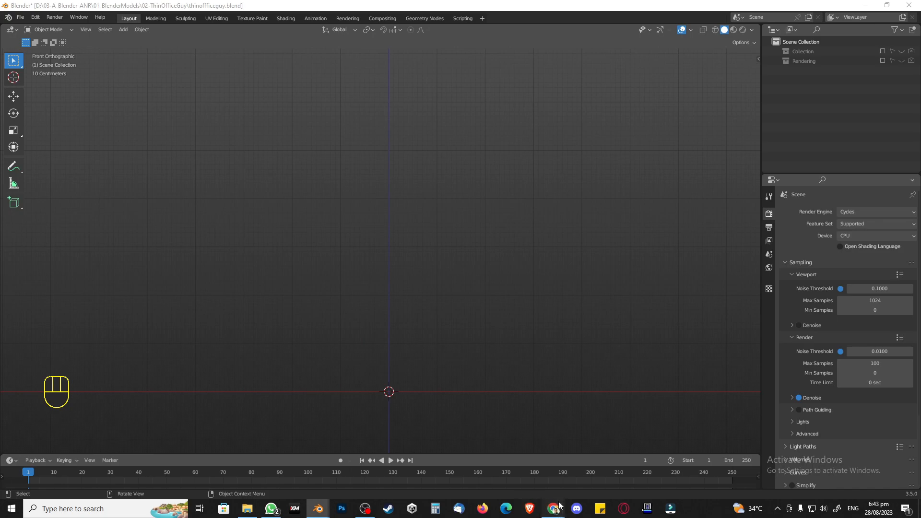
{"action": "mouse_move", "coordinate": [556, 506]}
{"action": "left_click", "coordinate": [602, 463]}
{"action": "left_click", "coordinate": [864, 27]}
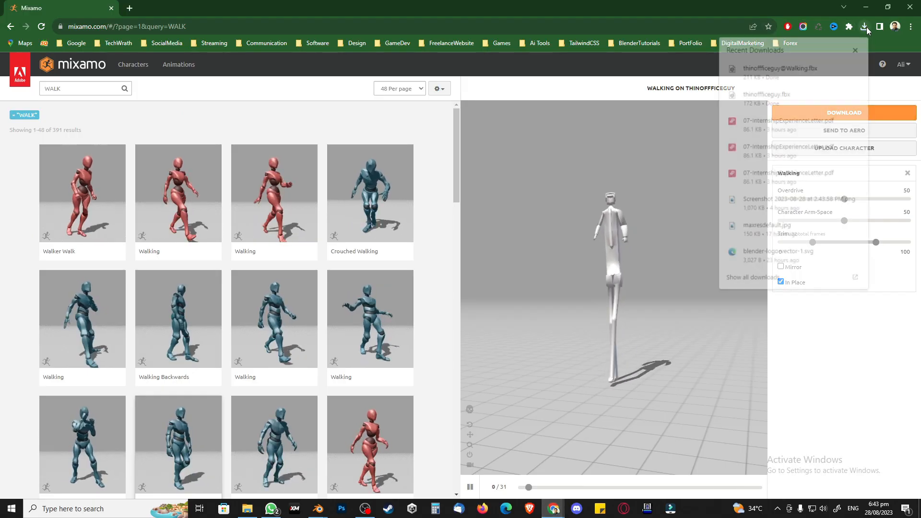
{"action": "left_click", "coordinate": [866, 28]}
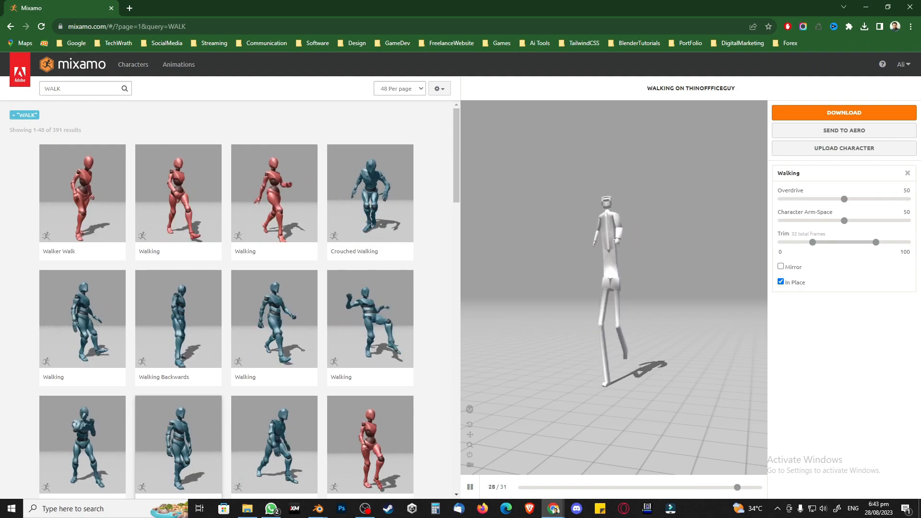
{"action": "key", "text": "alt+Tab"}
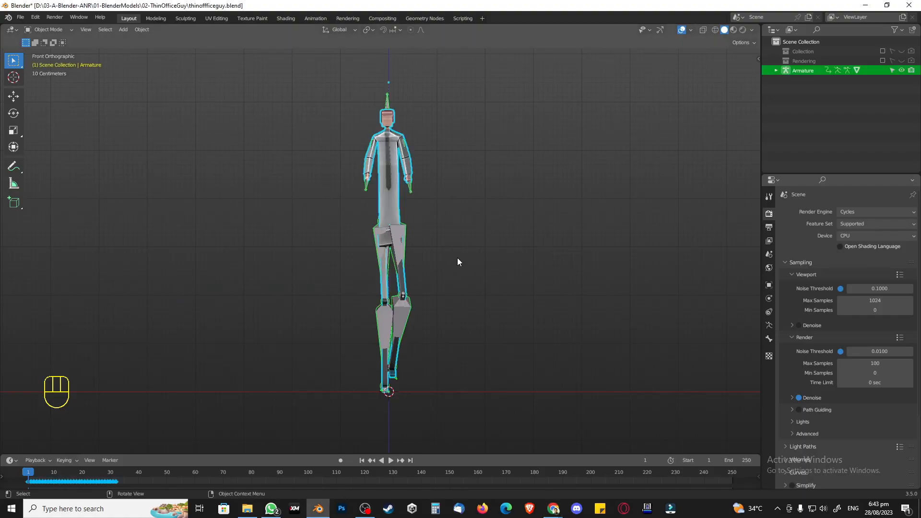
Select the imported armature, enlarge the timeline area and hide the armature in the viewport
{"action": "left_click", "coordinate": [470, 262]}
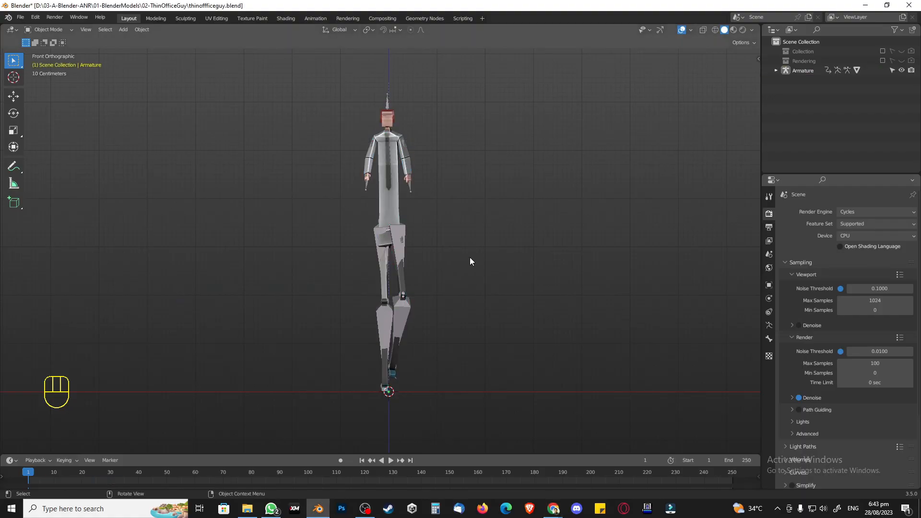
{"action": "left_click", "coordinate": [386, 104]}
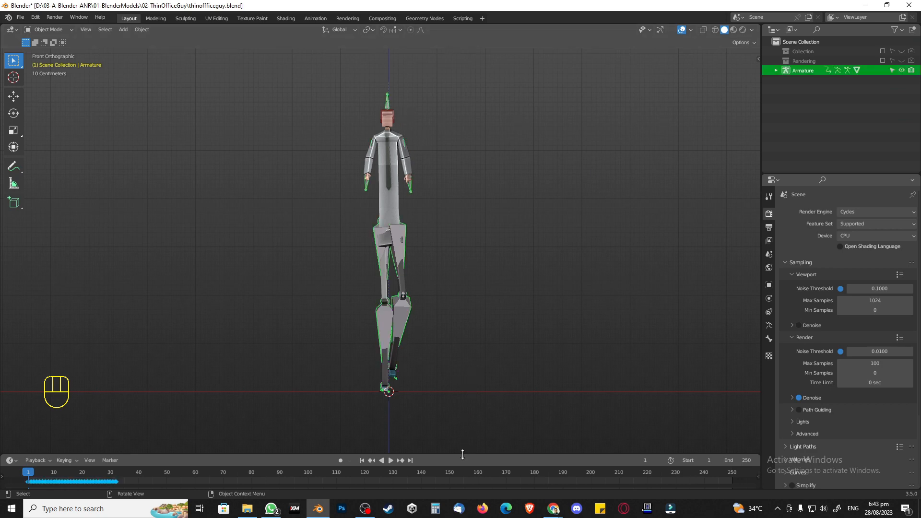
{"action": "left_click_drag", "start_coordinate": [462, 454], "coordinate": [462, 397]}
{"action": "key", "text": "h"}
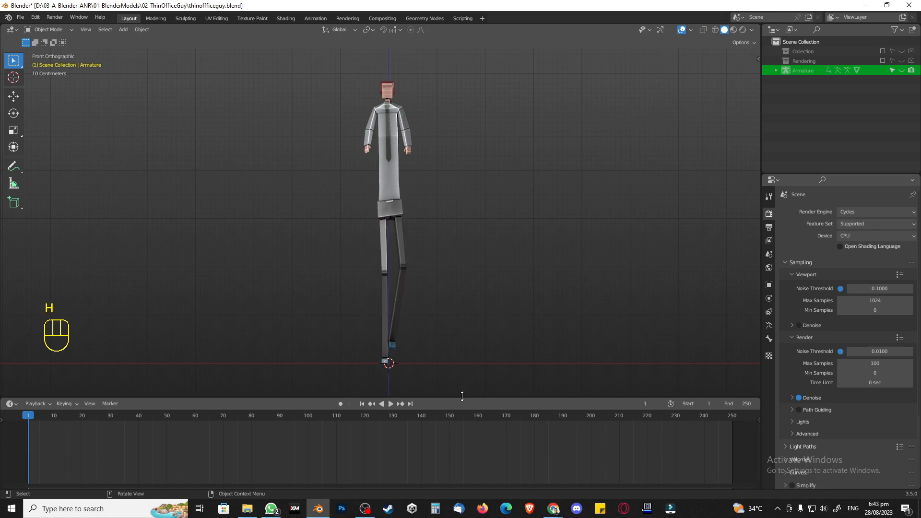
{"action": "middle_click_drag", "start_coordinate": [482, 356], "coordinate": [516, 258]}
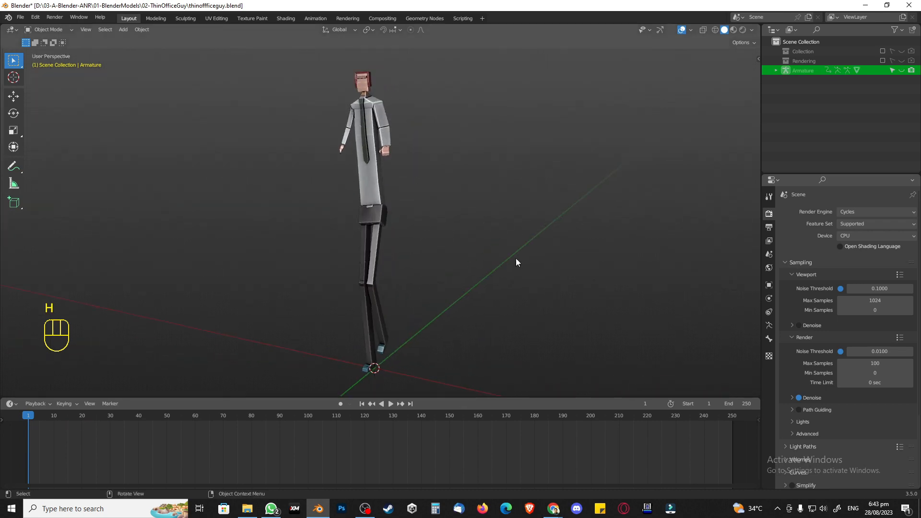
Preview the character through the camera in rendered shading, then return to solid shading with the armature and overlays shown
{"action": "left_click", "coordinate": [743, 30]}
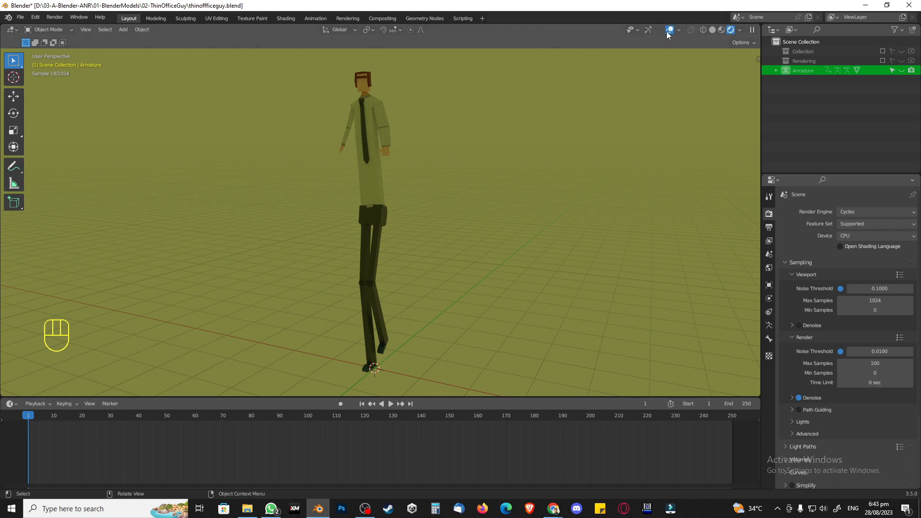
{"action": "key", "text": "KP_0"}
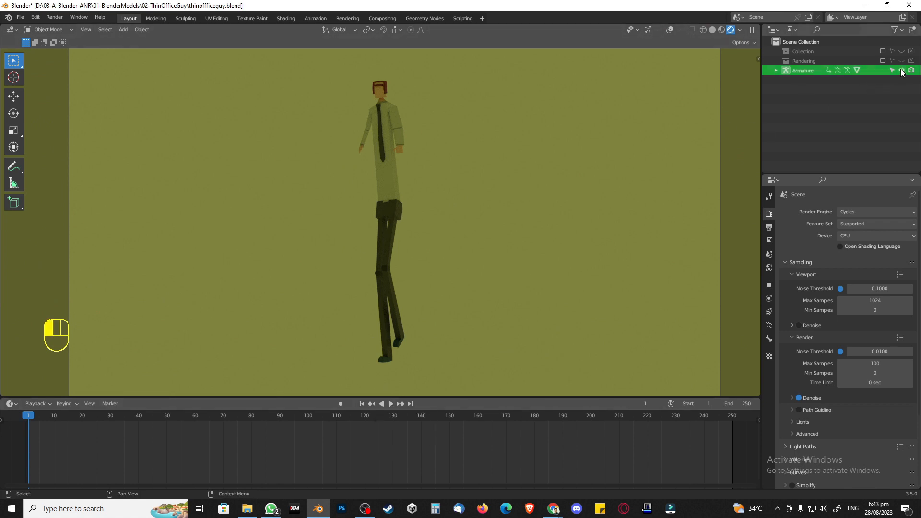
{"action": "left_click", "coordinate": [711, 29]}
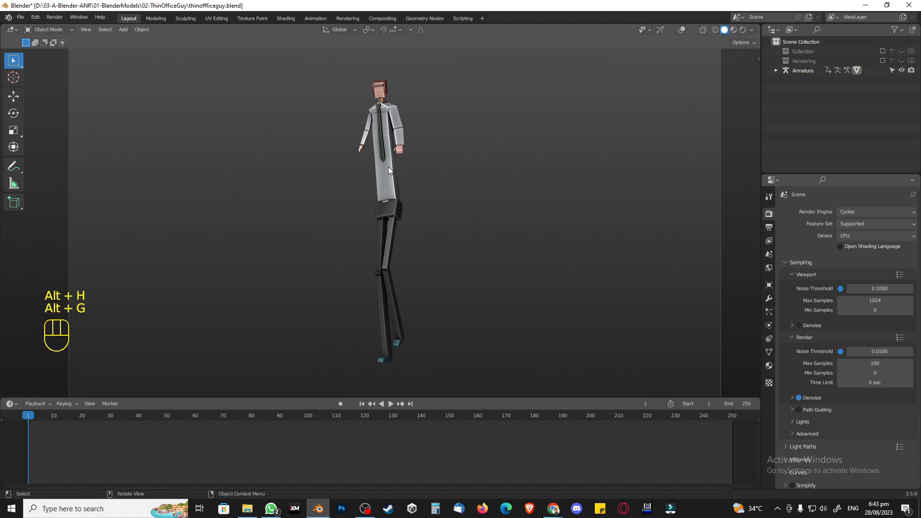
{"action": "left_click", "coordinate": [681, 30]}
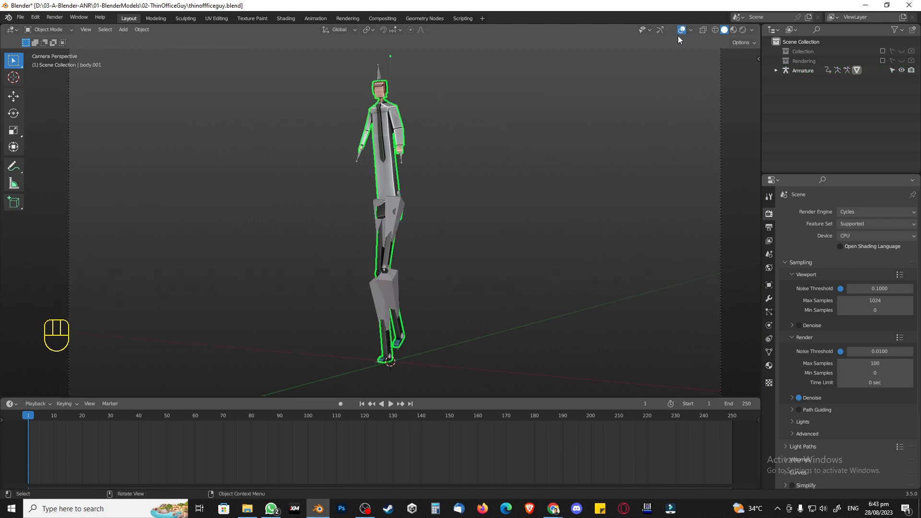
Select the armature and step through its walk keyframes to find the last one on the timeline
{"action": "left_click", "coordinate": [380, 75]}
{"action": "scroll", "coordinate": [119, 442], "scroll_direction": "up", "scroll_amount": 1}
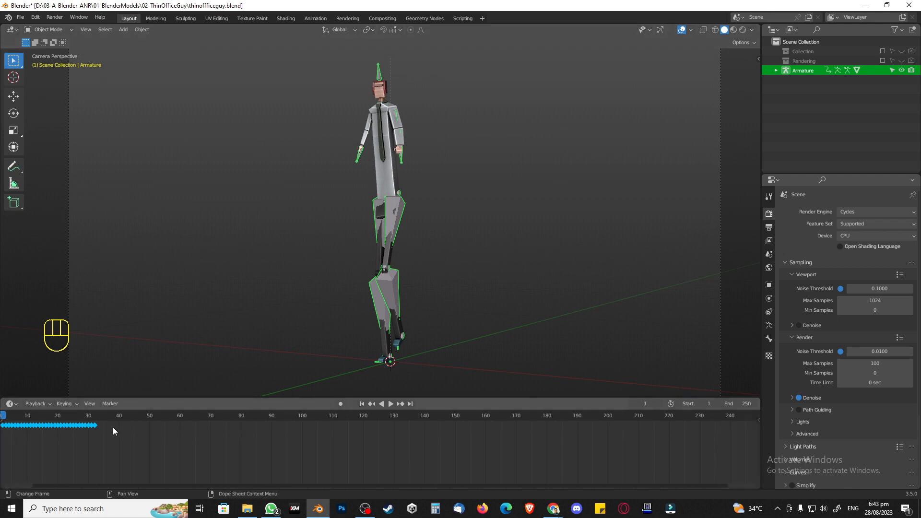
{"action": "key", "text": "Right"}
{"action": "key", "text": "Right"}
{"action": "key", "text": "Right"}
{"action": "key", "text": "Right"}
{"action": "key", "text": "Right"}
{"action": "key", "text": "Right"}
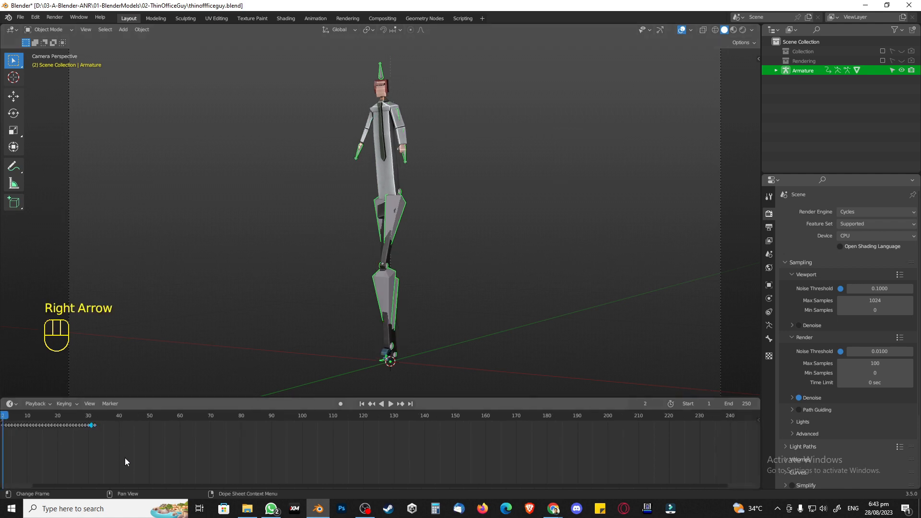
{"action": "key", "text": "Right"}
{"action": "key", "text": "Right"}
{"action": "key", "text": "Right"}
{"action": "key", "text": "Right"}
{"action": "key", "text": "Right"}
{"action": "key", "text": "Right"}
{"action": "key", "text": "Right"}
{"action": "key", "text": "Right"}
{"action": "key", "text": "Right"}
{"action": "key", "text": "Right"}
{"action": "key", "text": "Right"}
{"action": "key", "text": "Right"}
{"action": "key", "text": "Right"}
{"action": "key", "text": "Right"}
{"action": "key", "text": "Right"}
{"action": "key", "text": "Right"}
{"action": "key", "text": "Right"}
{"action": "key", "text": "Right"}
{"action": "key", "text": "Right"}
{"action": "key", "text": "Right"}
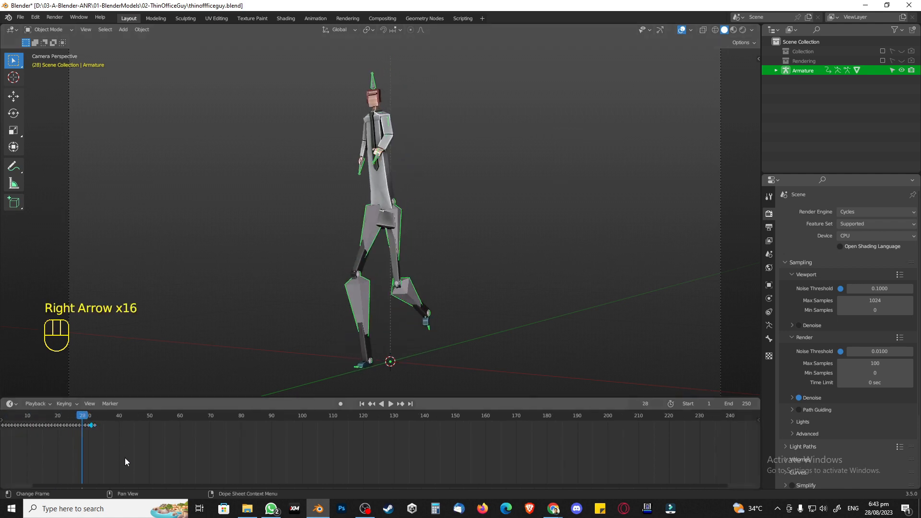
{"action": "key", "text": "Right"}
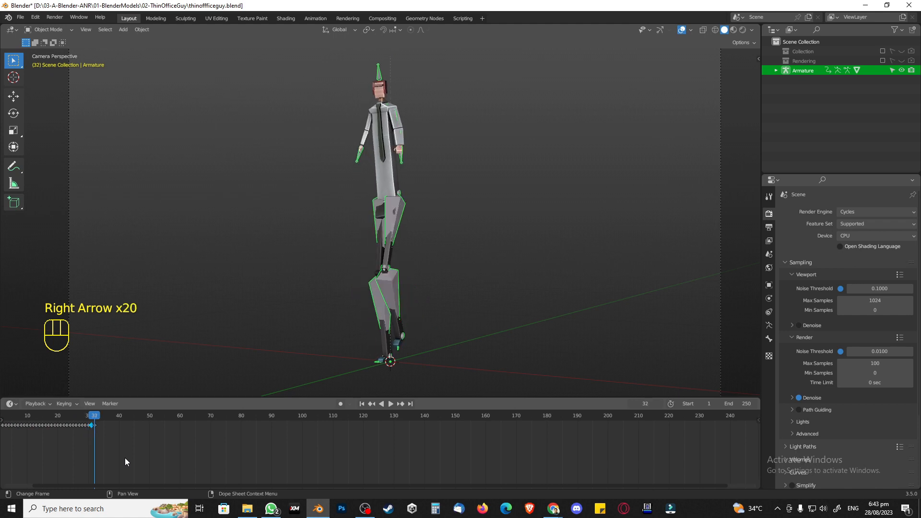
{"action": "key", "text": "Right"}
{"action": "key", "text": "Left"}
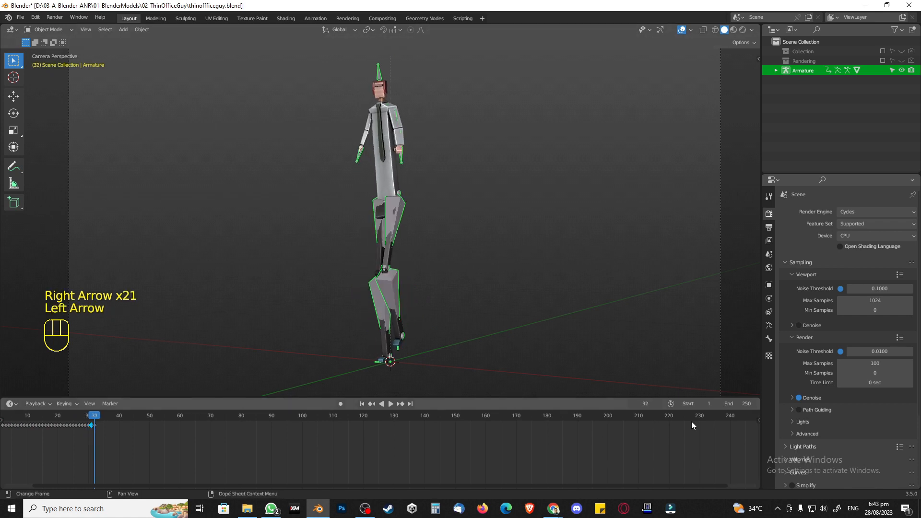
Set the scene's end frame to 32 and play the walk cycle
{"action": "type", "text": "32"}
{"action": "key", "text": "Return"}
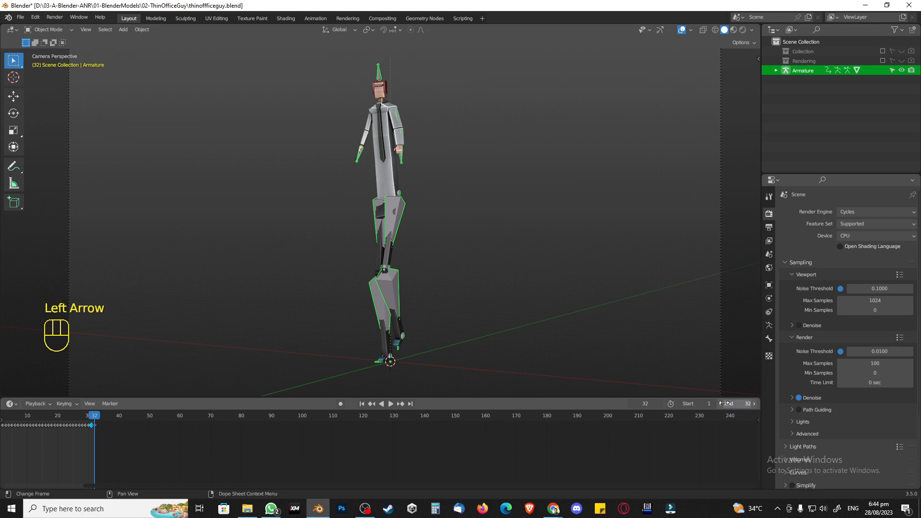
{"action": "left_click", "coordinate": [390, 403]}
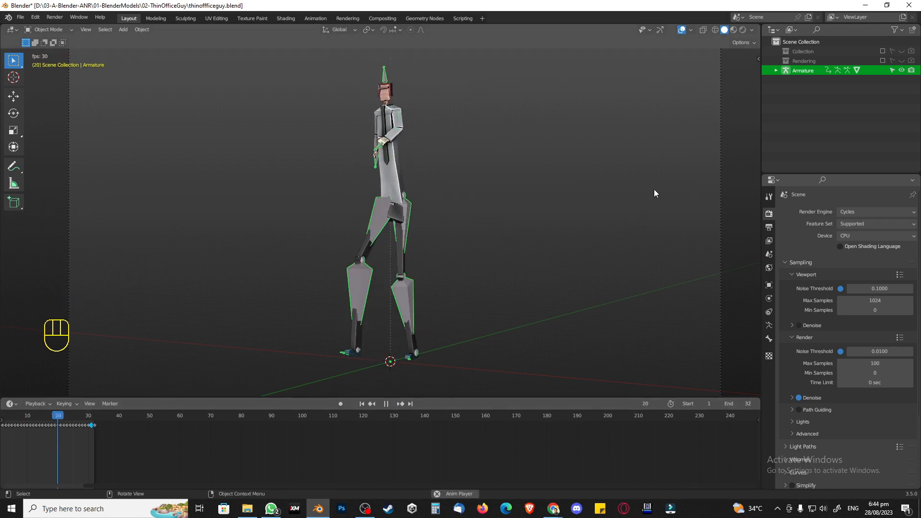
Hide the armature while keeping the body mesh visible, and turn off the viewport overlays
{"action": "left_click", "coordinate": [776, 70]}
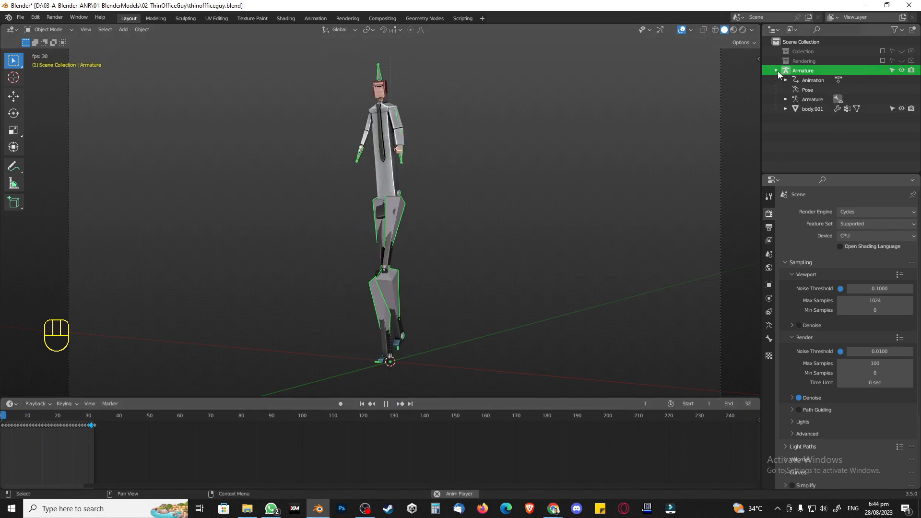
{"action": "left_click", "coordinate": [835, 122]}
{"action": "left_click", "coordinate": [816, 100]}
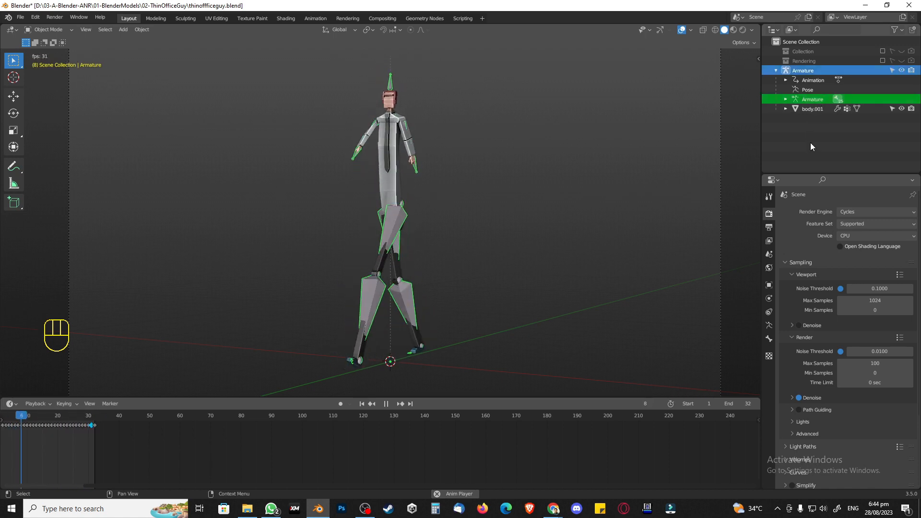
{"action": "key", "text": "h"}
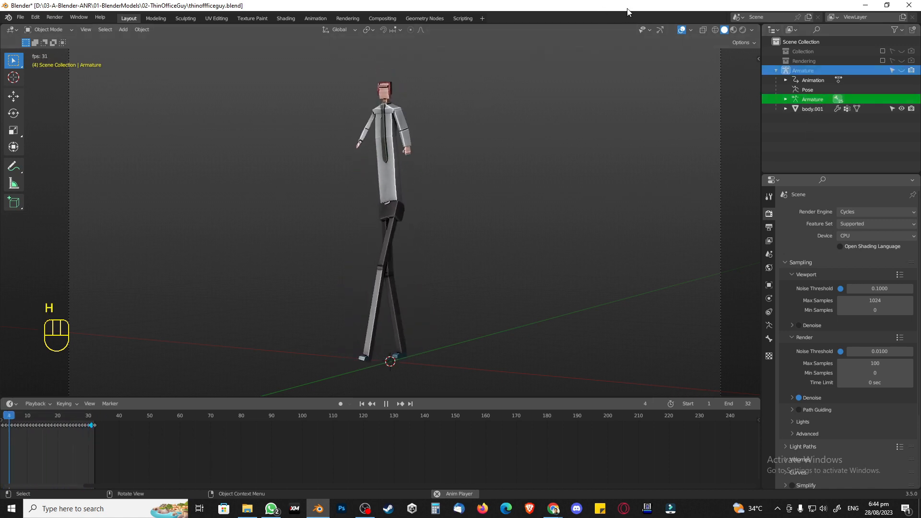
{"action": "left_click", "coordinate": [682, 30]}
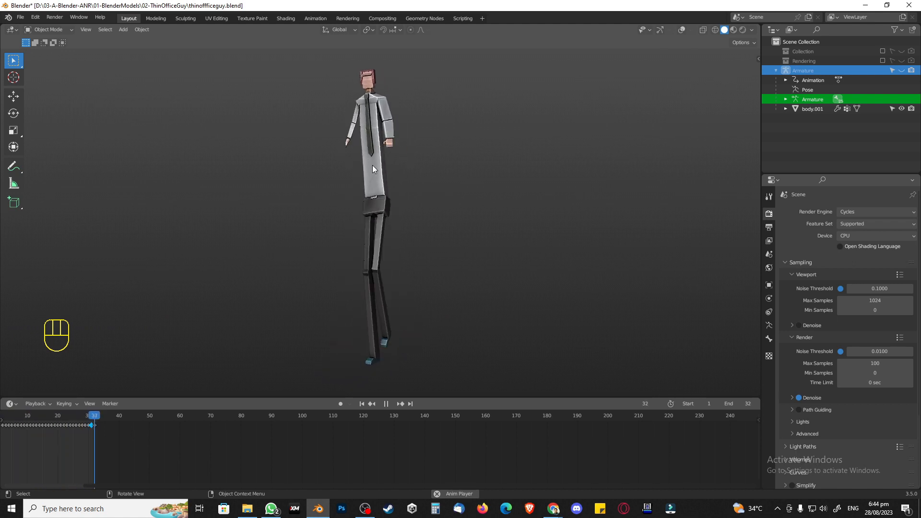
Select the body mesh and examine its hips and legs from several angles while the walk cycle plays
{"action": "left_click", "coordinate": [419, 206]}
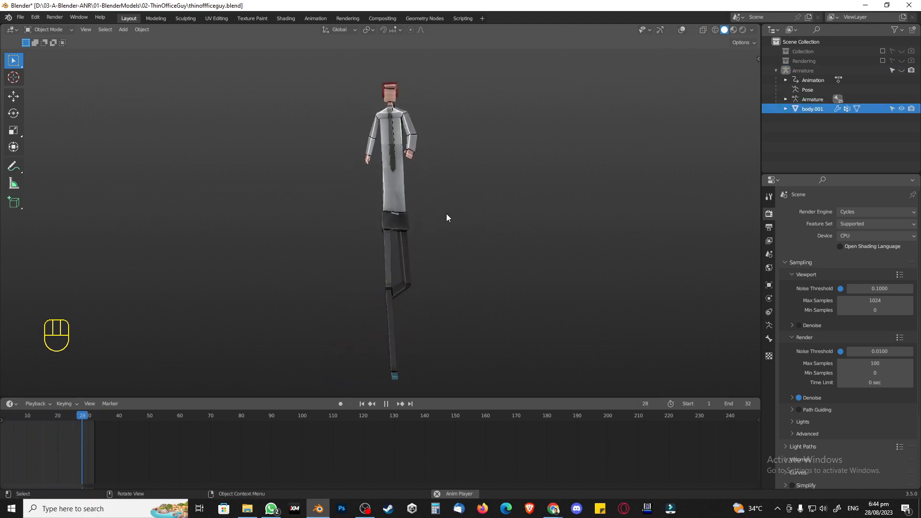
{"action": "mouse_move", "coordinate": [446, 214]}
{"action": "middle_mouse_down"}
{"action": "mouse_move", "coordinate": [491, 213]}
{"action": "mouse_move", "coordinate": [447, 223]}
{"action": "middle_mouse_up"}
{"action": "middle_click_drag", "start_coordinate": [333, 271], "coordinate": [361, 259]}
{"action": "scroll", "coordinate": [398, 220], "scroll_direction": "up", "scroll_amount": 5}
{"action": "scroll", "coordinate": [441, 243], "scroll_direction": "down", "scroll_amount": 2}
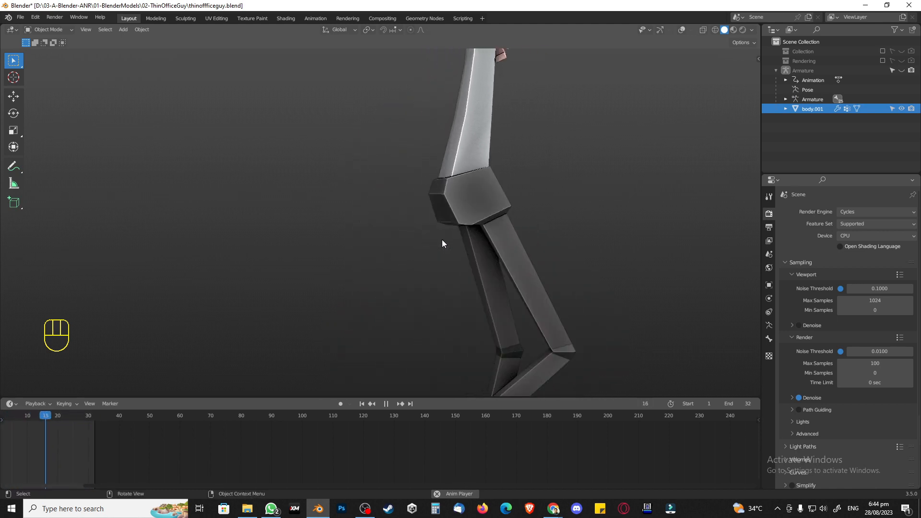
{"action": "scroll", "coordinate": [433, 231], "scroll_direction": "down", "scroll_amount": 4}
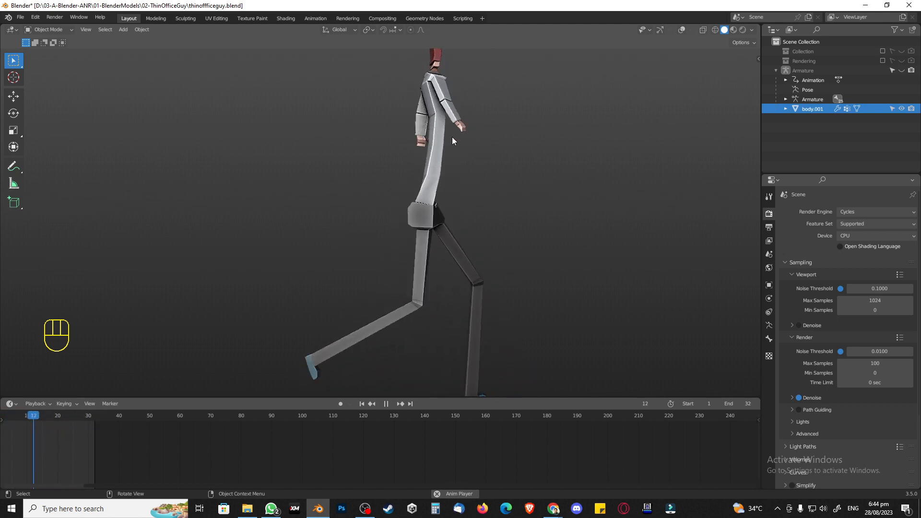
Examine the whole walking character from the front at a distance, and stop the animation playback
{"action": "middle_click_drag", "start_coordinate": [451, 137], "coordinate": [383, 161]}
{"action": "middle_click_drag", "start_coordinate": [336, 166], "coordinate": [369, 182]}
{"action": "scroll", "coordinate": [369, 192], "scroll_direction": "down", "scroll_amount": 5}
{"action": "scroll", "coordinate": [403, 205], "scroll_direction": "up", "scroll_amount": 1}
{"action": "middle_click_drag", "start_coordinate": [427, 207], "coordinate": [407, 208]}
{"action": "scroll", "coordinate": [408, 207], "scroll_direction": "down", "scroll_amount": 1}
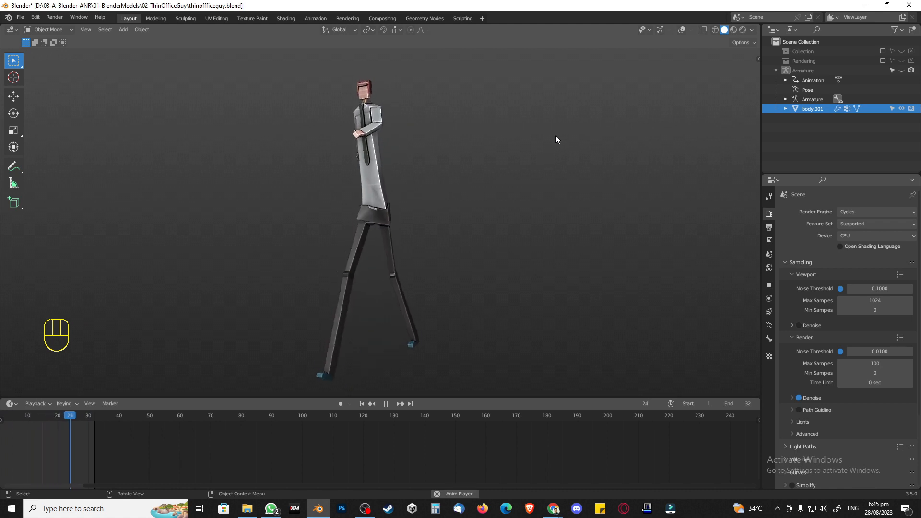
{"action": "left_click", "coordinate": [390, 404]}
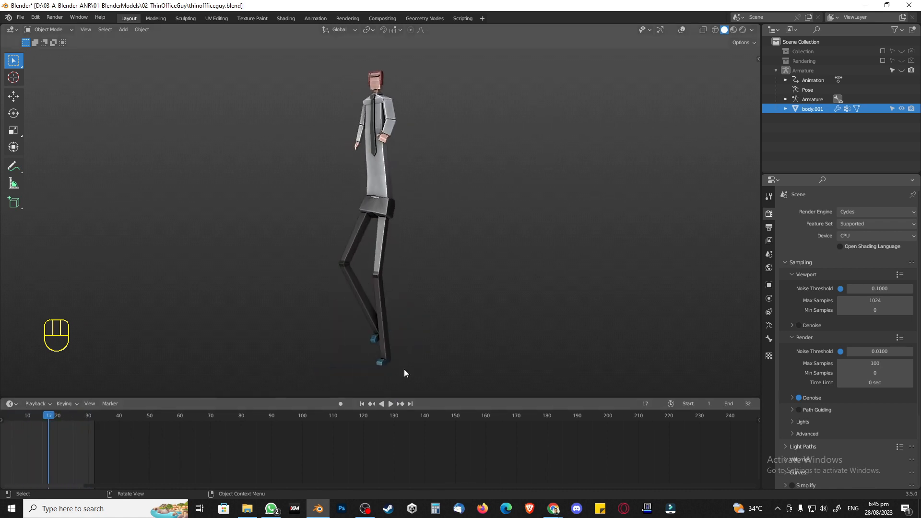
Deselect the body mesh and view the character through the scene camera with rendered shading
{"action": "left_click", "coordinate": [419, 335]}
{"action": "key", "text": "KP_0"}
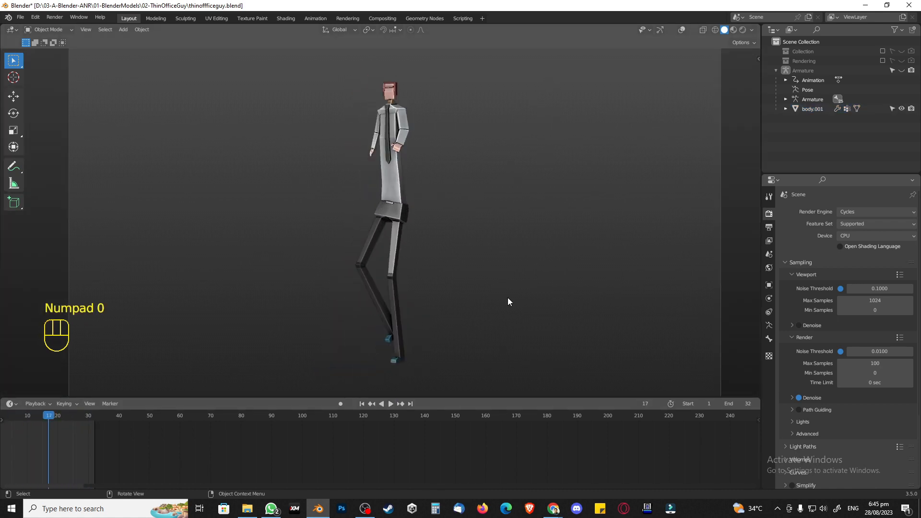
{"action": "left_click", "coordinate": [742, 30]}
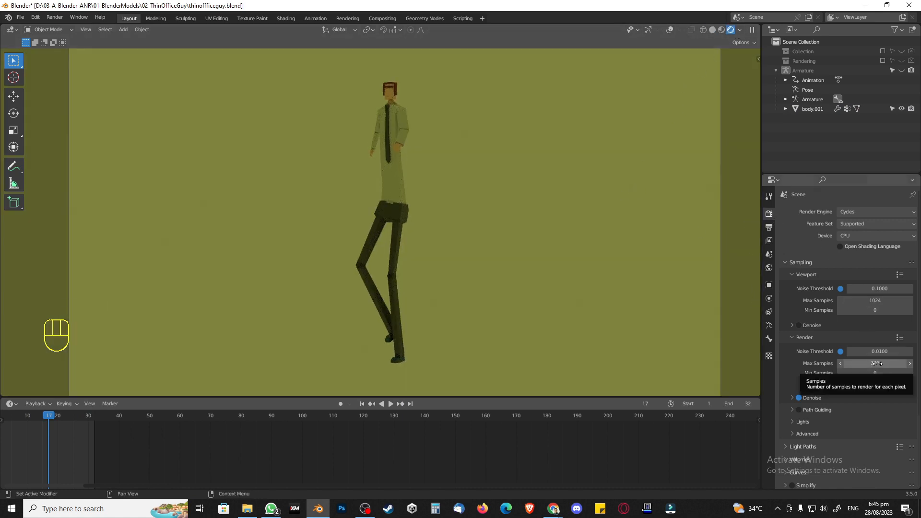
Set the scene's render output folder to the Videos folder
{"action": "left_click", "coordinate": [769, 227]}
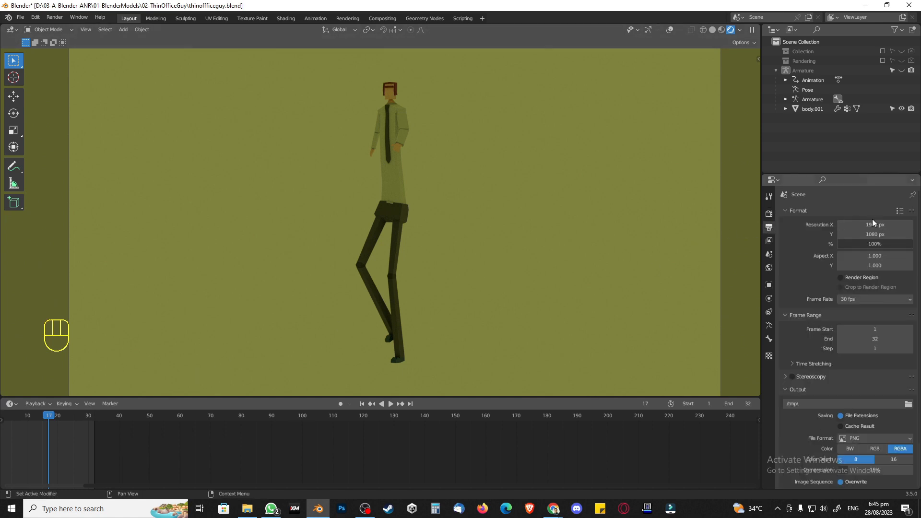
{"action": "scroll", "coordinate": [855, 361], "scroll_direction": "down", "scroll_amount": 2}
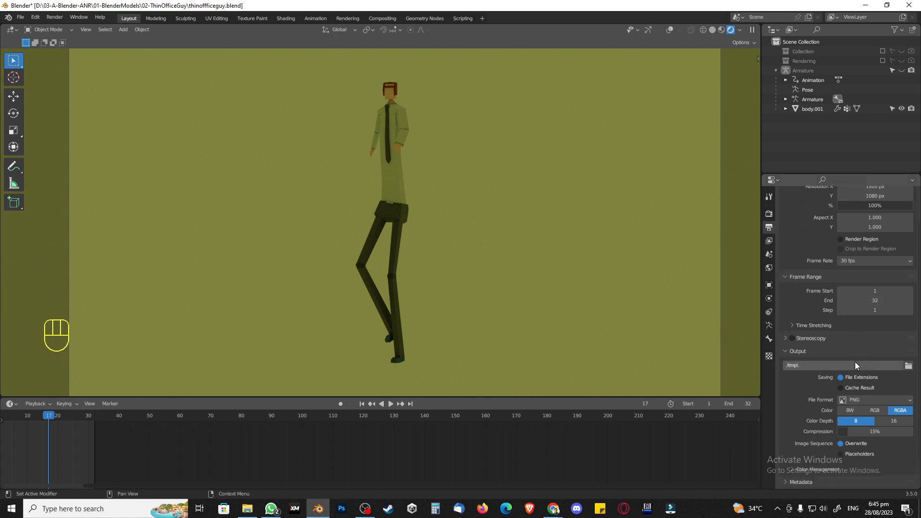
{"action": "scroll", "coordinate": [855, 365], "scroll_direction": "down", "scroll_amount": 1}
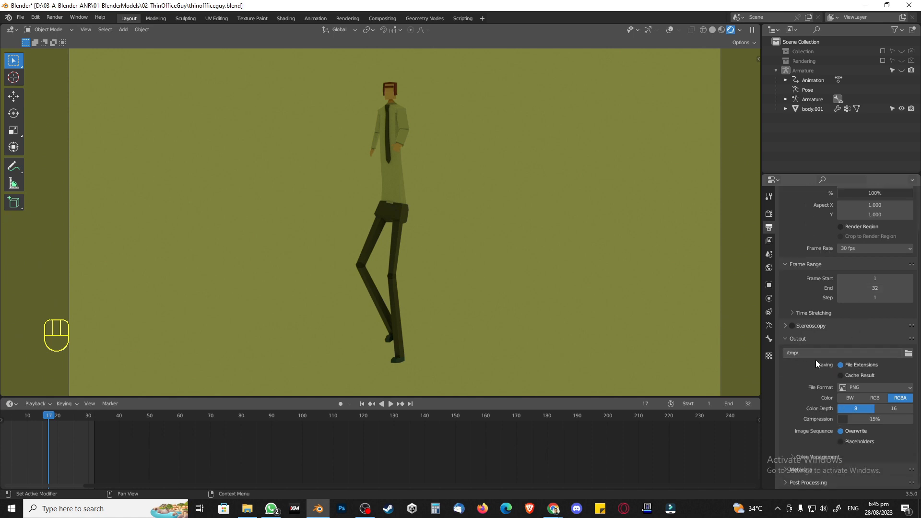
{"action": "left_click", "coordinate": [908, 353]}
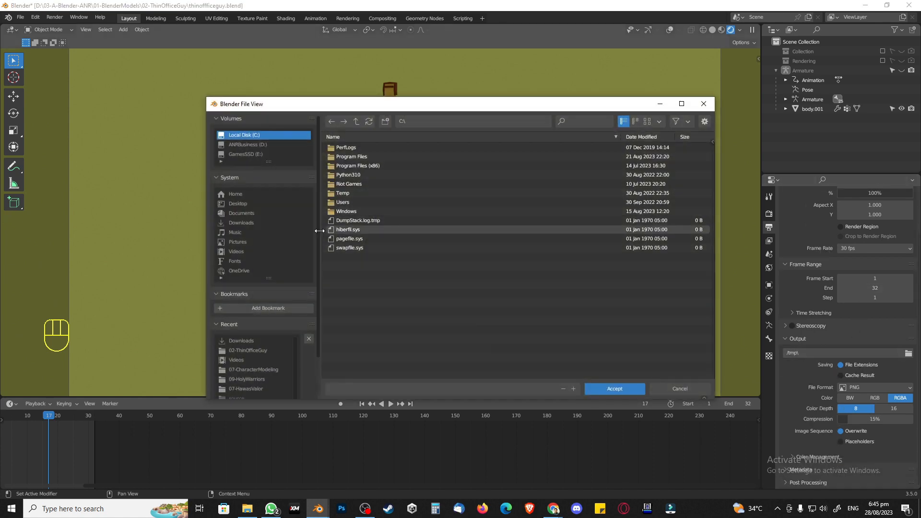
{"action": "left_click", "coordinate": [240, 250]}
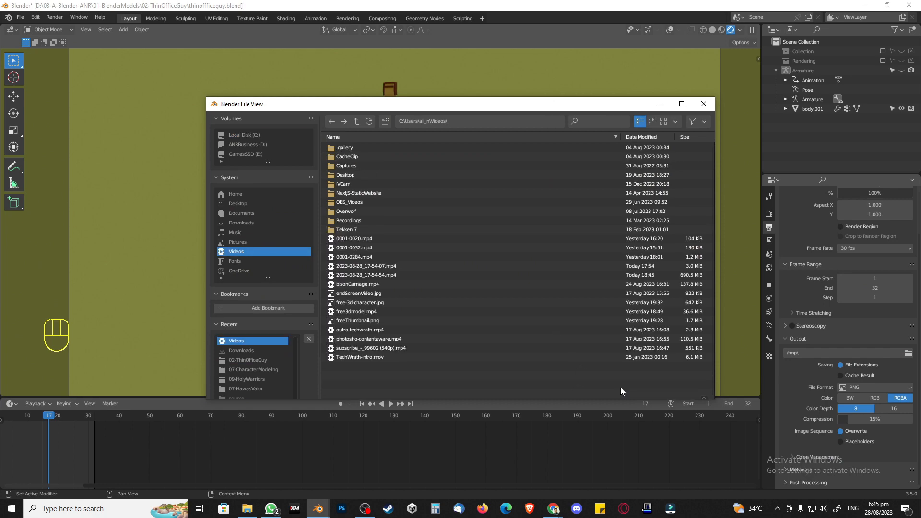
{"action": "left_click", "coordinate": [620, 387]}
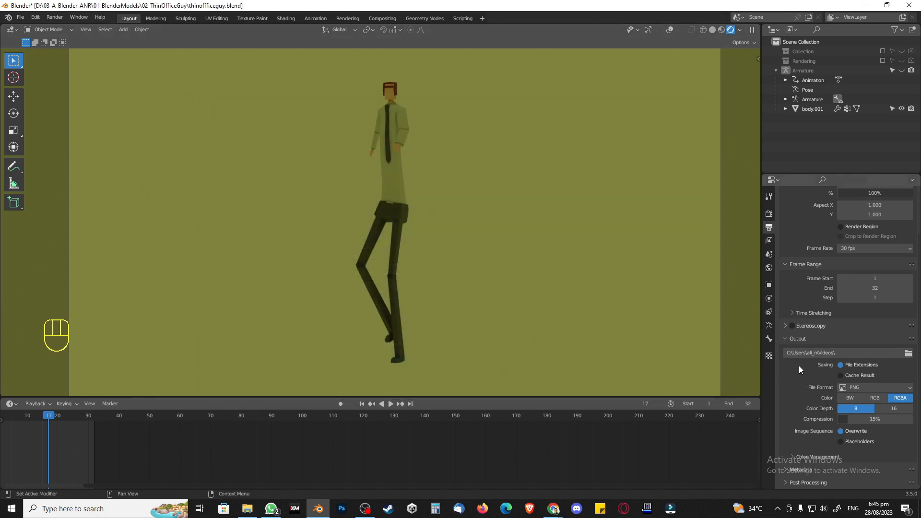
Set the render output's file format to FFmpeg Video
{"action": "left_click", "coordinate": [874, 387]}
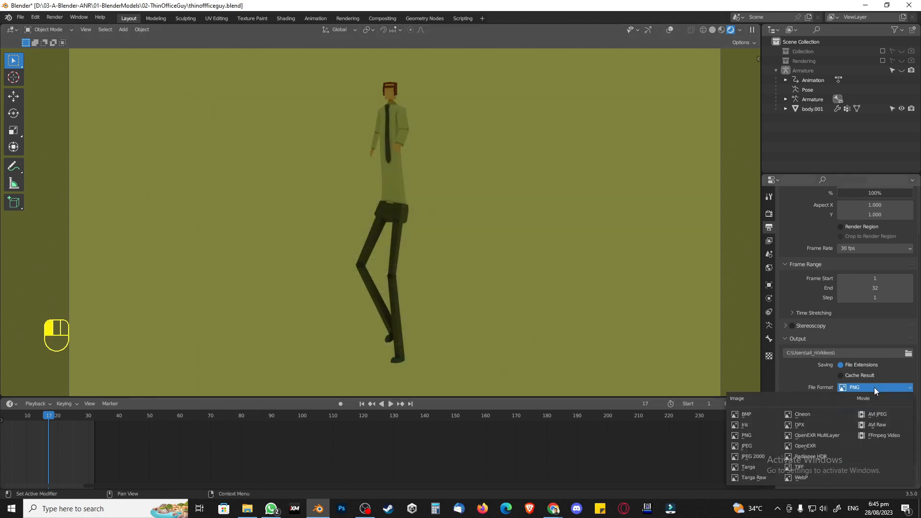
{"action": "left_click", "coordinate": [877, 437]}
{"action": "scroll", "coordinate": [877, 437], "scroll_direction": "up", "scroll_amount": 2}
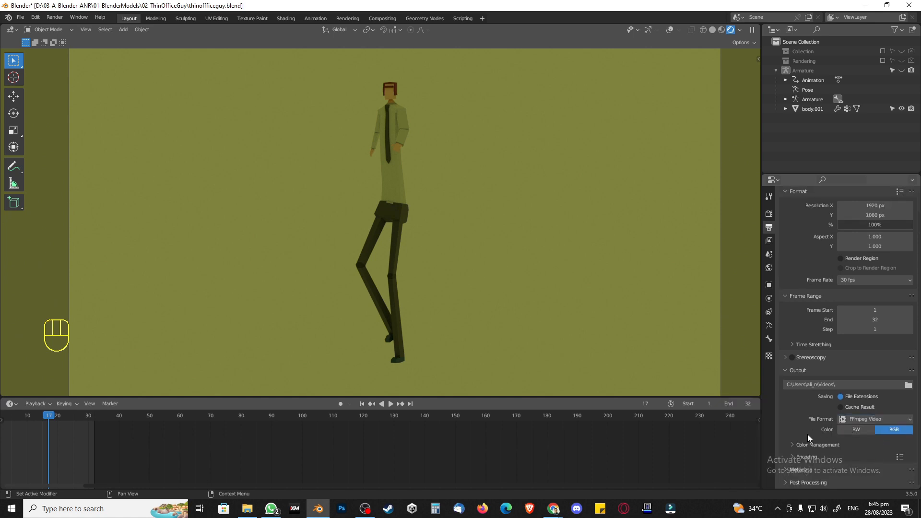
Review the scene's metadata, post-processing and output settings before rendering, leaving those sections collapsed
{"action": "left_click", "coordinate": [792, 371]}
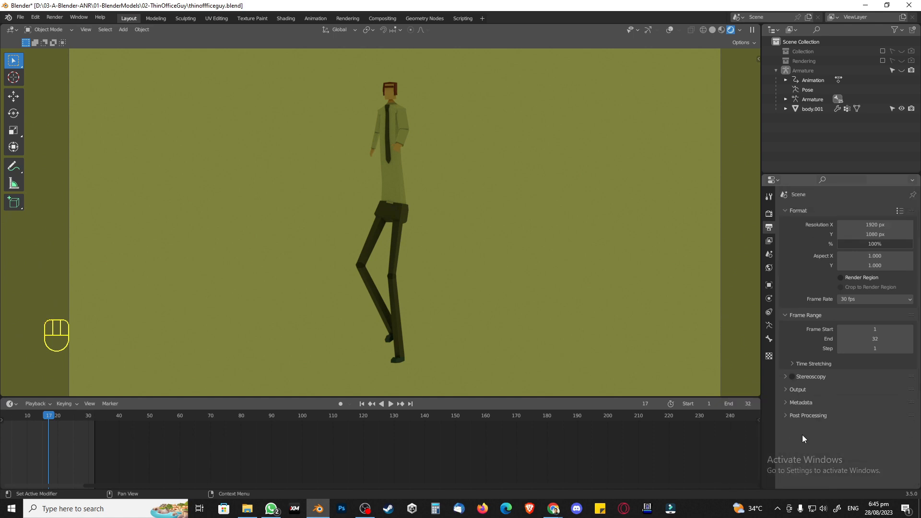
{"action": "left_click", "coordinate": [798, 403]}
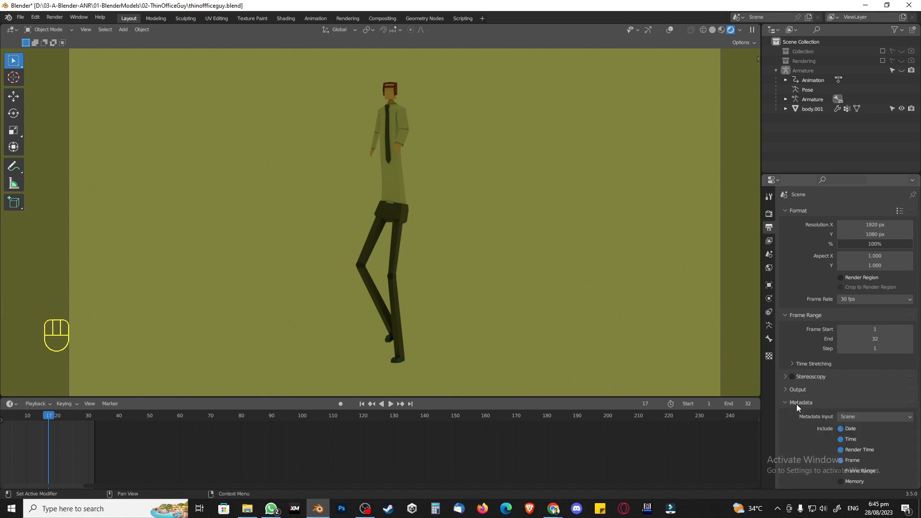
{"action": "scroll", "coordinate": [807, 407], "scroll_direction": "down", "scroll_amount": 4}
{"action": "scroll", "coordinate": [807, 405], "scroll_direction": "down", "scroll_amount": 2}
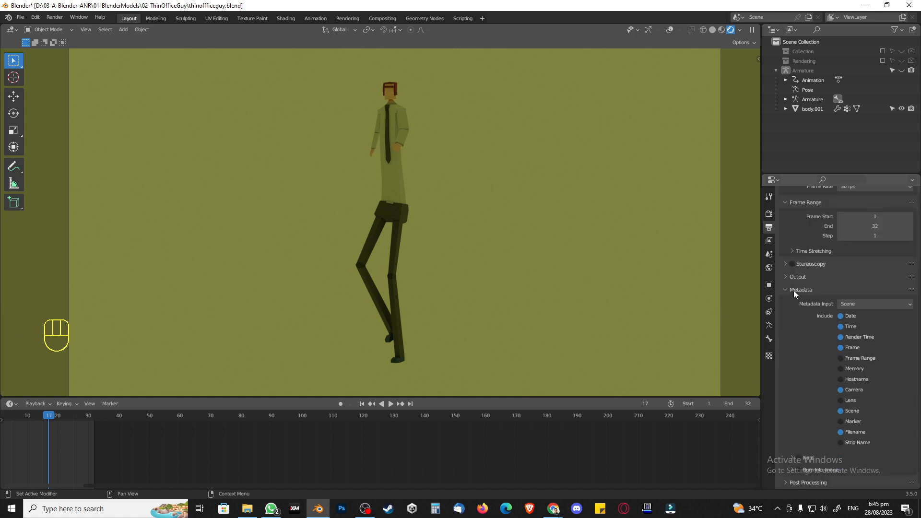
{"action": "left_click", "coordinate": [794, 290]}
{"action": "left_click", "coordinate": [811, 416]}
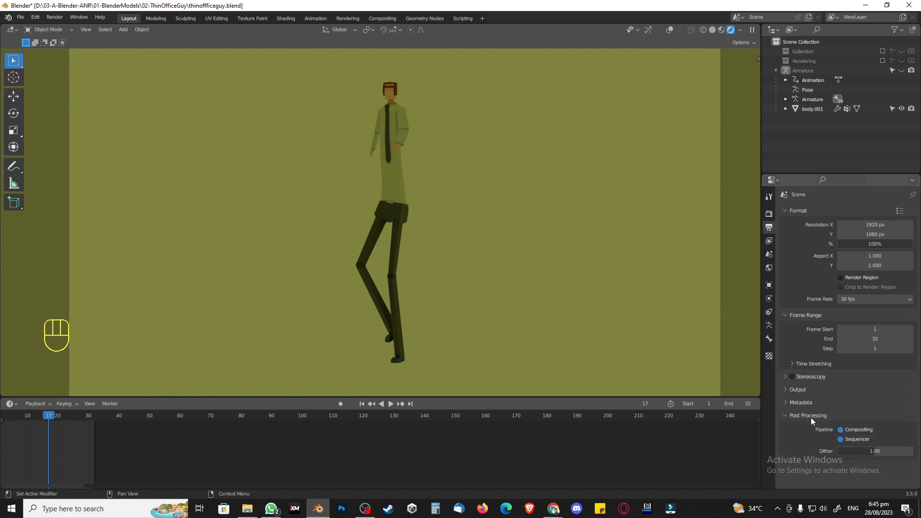
{"action": "left_click", "coordinate": [800, 414]}
{"action": "left_click", "coordinate": [801, 402]}
{"action": "scroll", "coordinate": [801, 402], "scroll_direction": "down", "scroll_amount": 4}
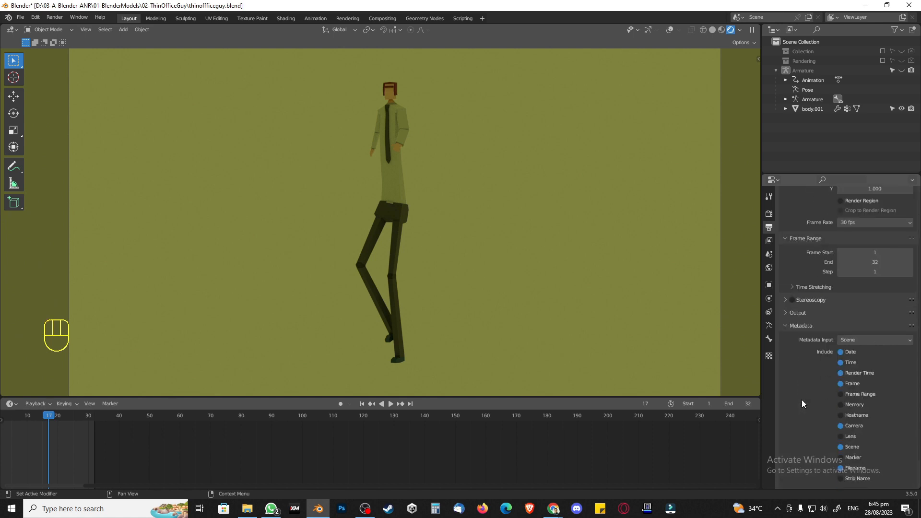
{"action": "left_click", "coordinate": [799, 332]}
{"action": "left_click", "coordinate": [799, 392]}
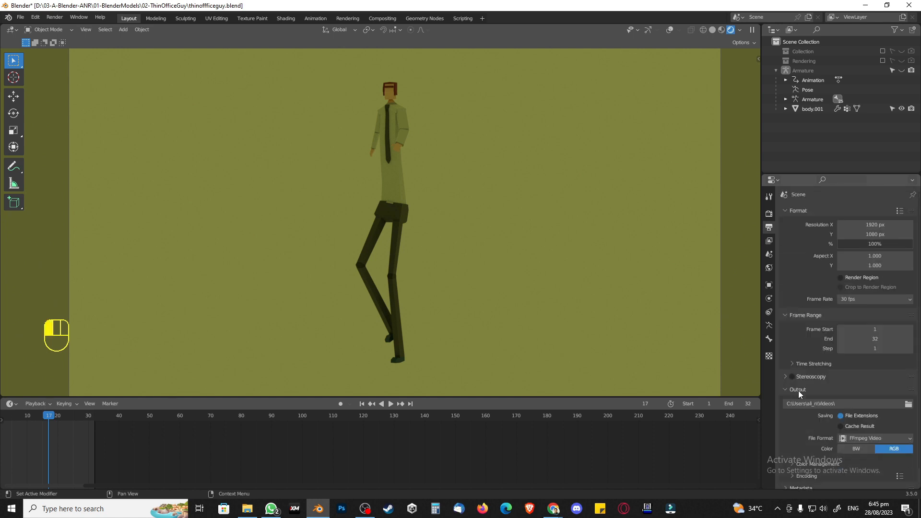
{"action": "scroll", "coordinate": [805, 396], "scroll_direction": "down", "scroll_amount": 1}
{"action": "left_click", "coordinate": [798, 371]}
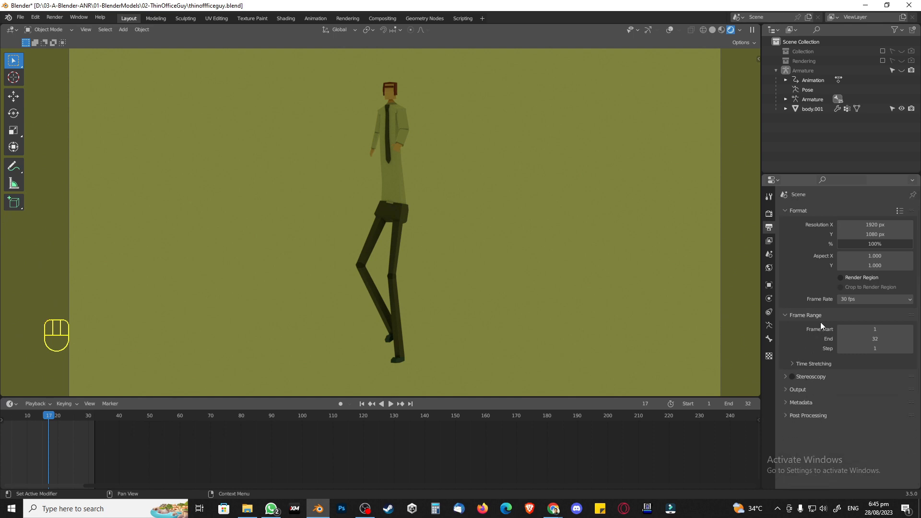
Start rendering the walk cycle as an animation
{"action": "left_click", "coordinate": [55, 16]}
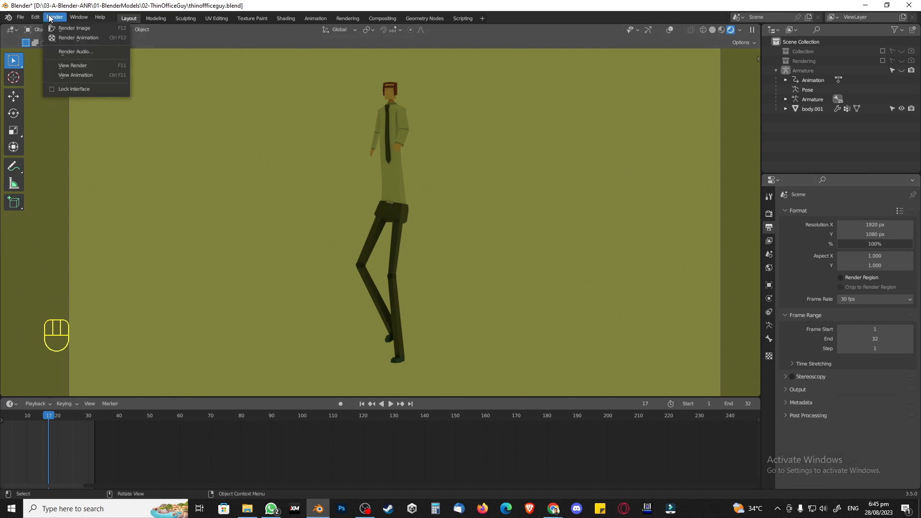
{"action": "left_click", "coordinate": [78, 39]}
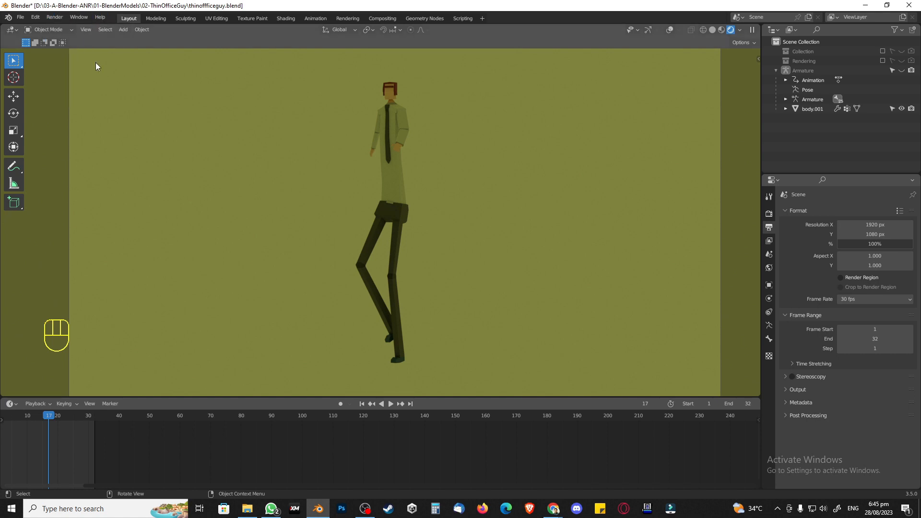